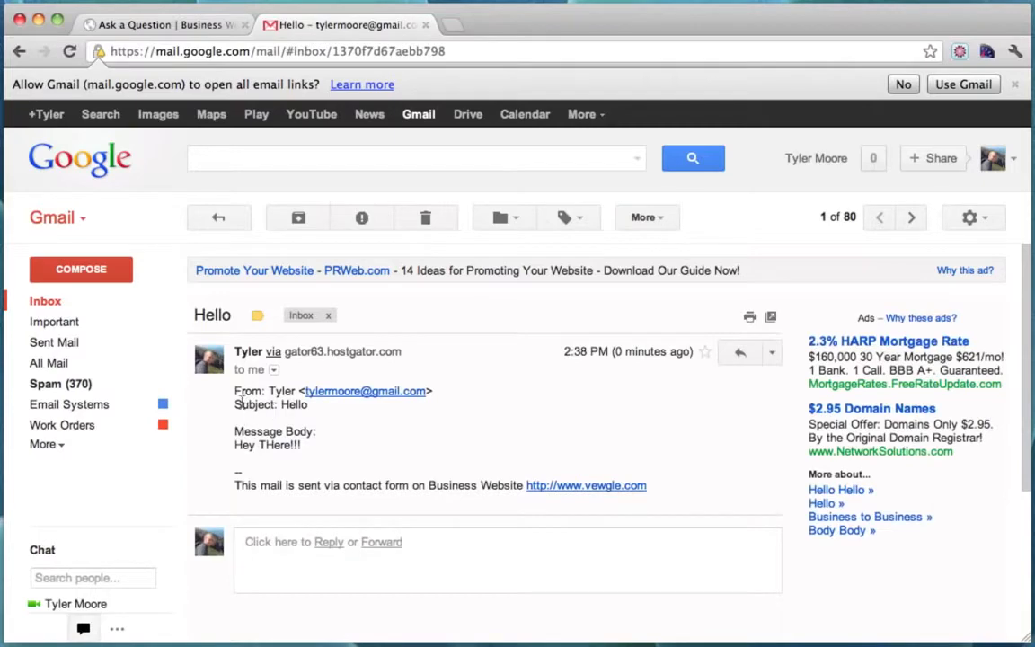
# Switch to the site's Ask a Question tab and look through the About Me page.
pyautogui.click(191, 29)
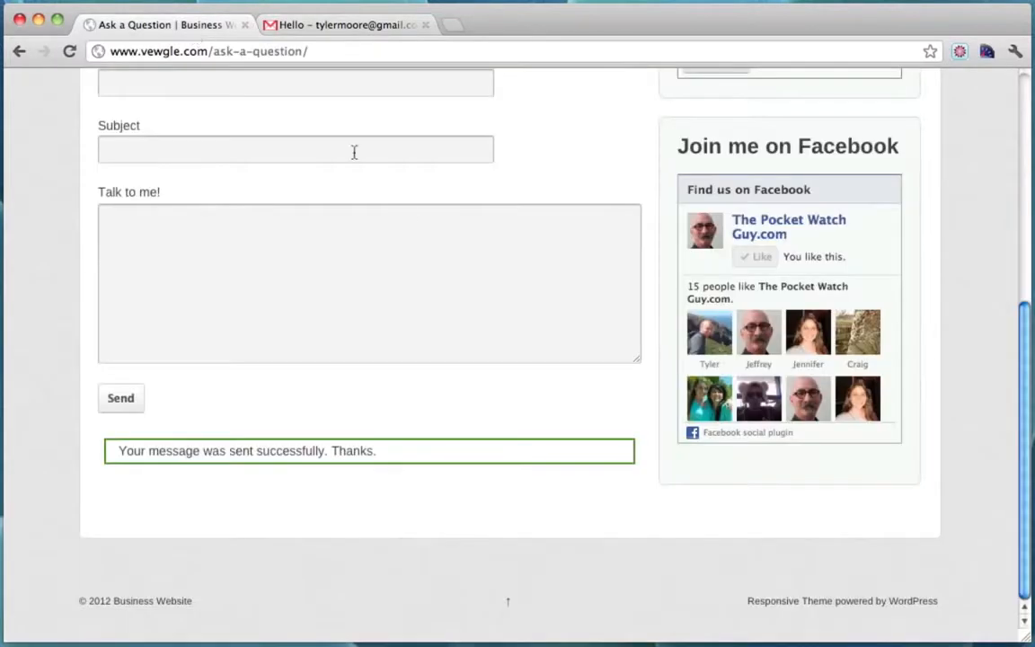
pyautogui.click(466, 199)
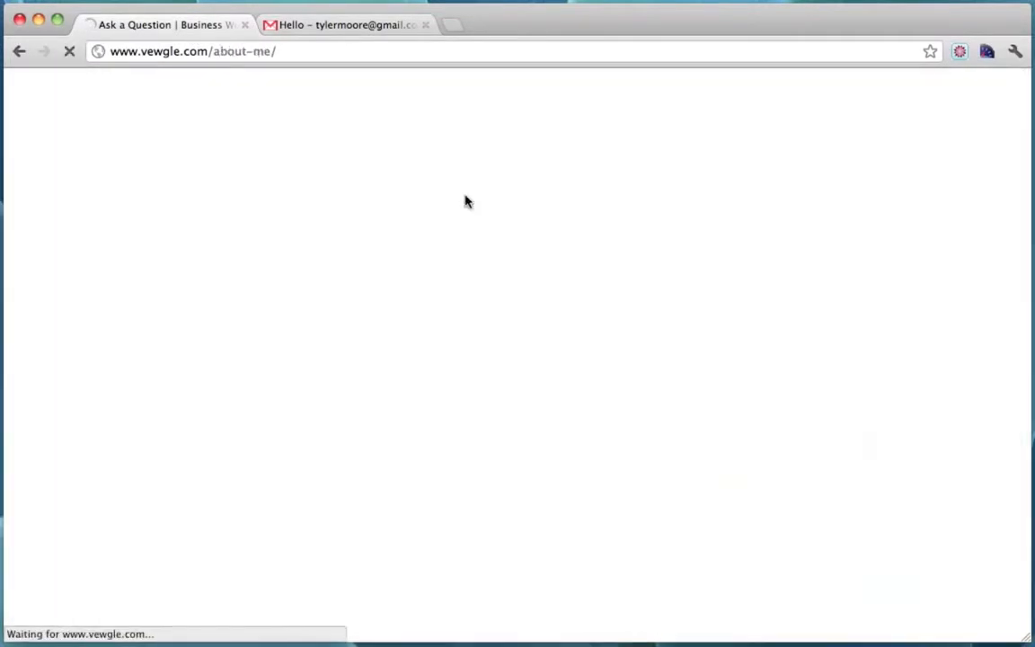
pyautogui.scroll(-3, 485, 236)
pyautogui.scroll(-3, 467, 269)
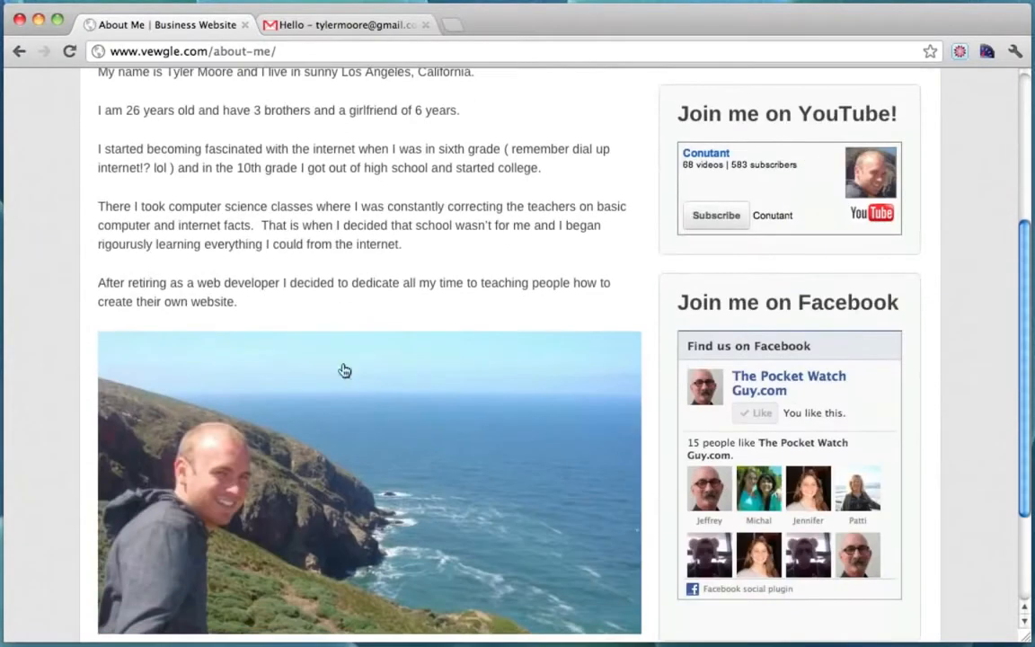
pyautogui.scroll(5, 521, 207)
# Browse the Contact Me page, including panning its Los Angeles map.
pyautogui.click(569, 191)
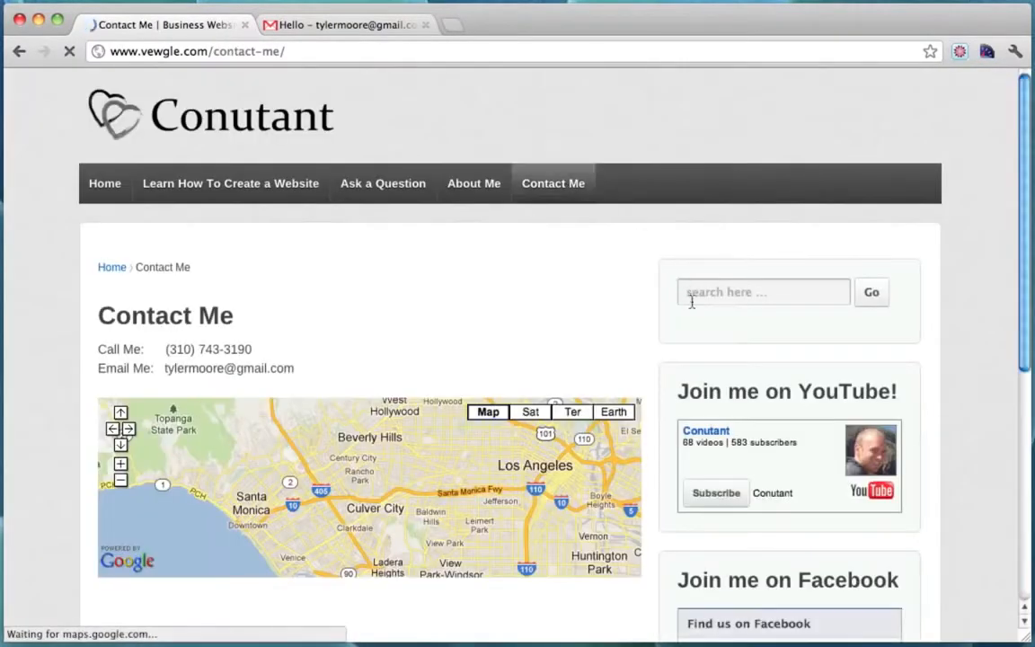
pyautogui.scroll(-2, 763, 290)
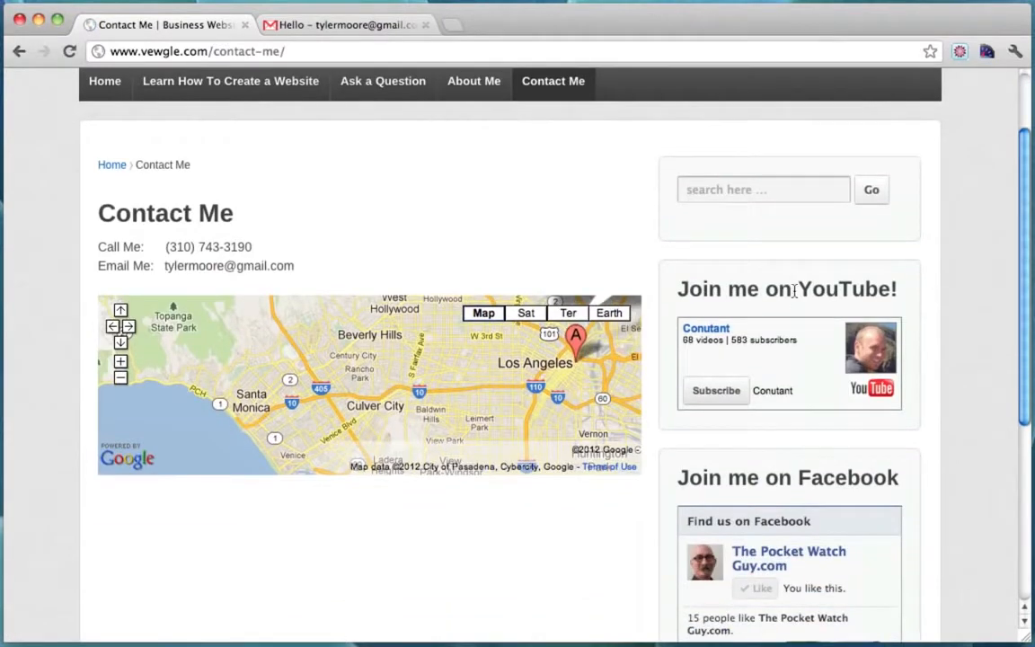
pyautogui.scroll(2, 743, 307)
pyautogui.scroll(-3, 744, 307)
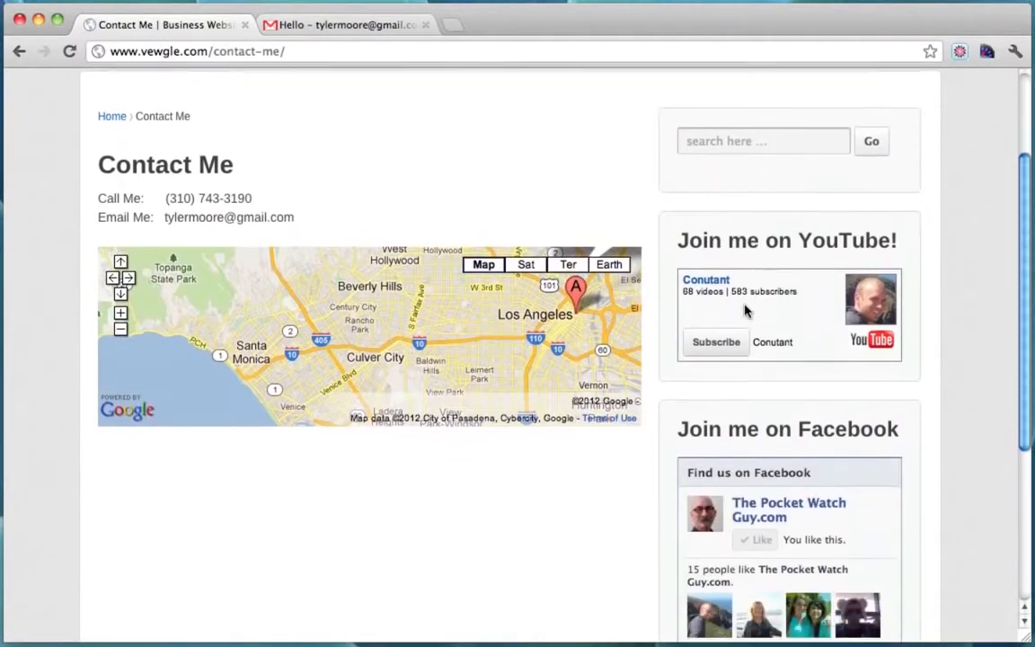
pyautogui.moveTo(363, 339); pyautogui.dragTo(216, 285)
pyautogui.scroll(3, 559, 476)
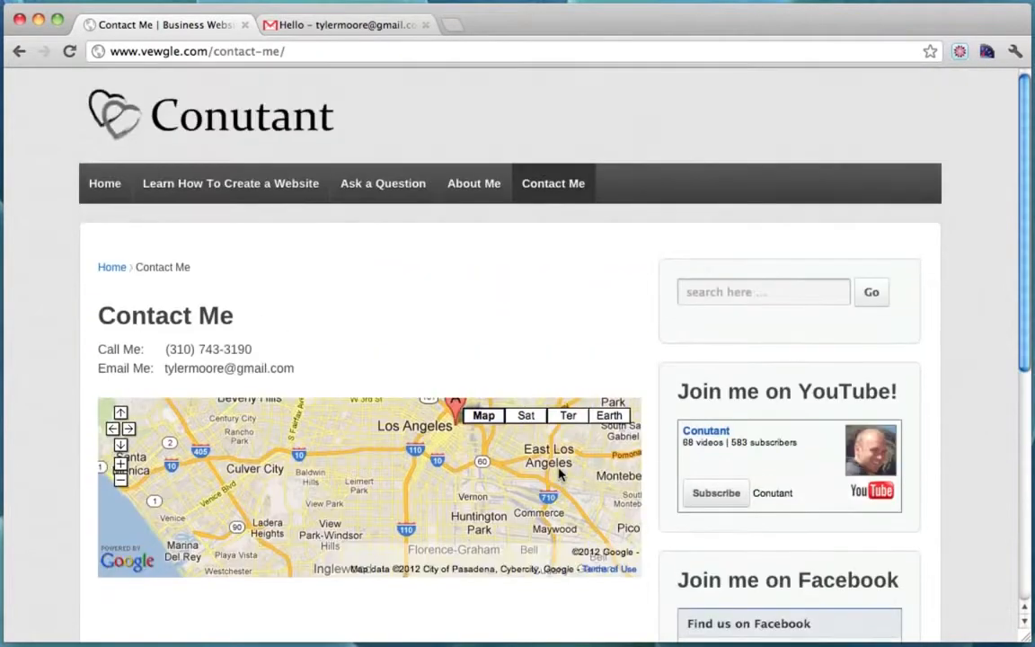
pyautogui.scroll(-1, 769, 286)
pyautogui.scroll(-5, 769, 287)
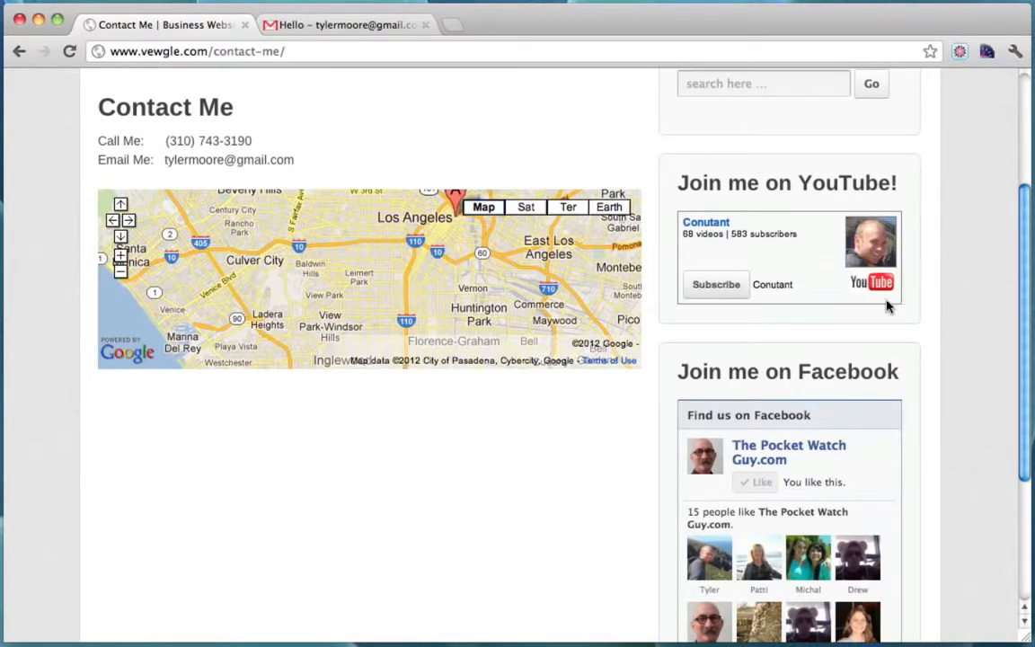
pyautogui.scroll(-3, 876, 306)
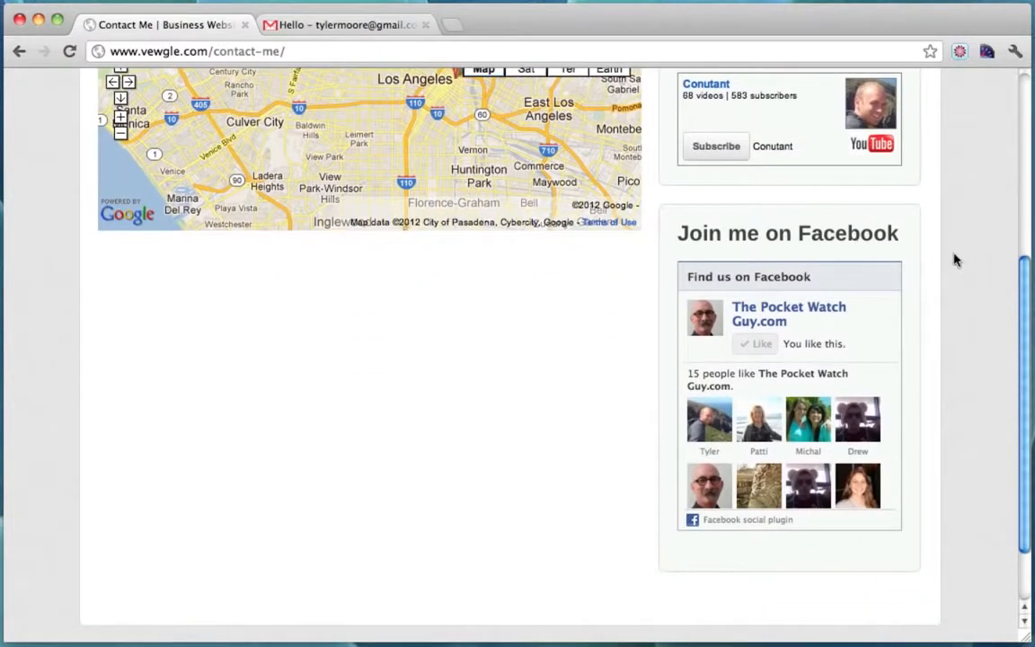
pyautogui.scroll(5, 955, 260)
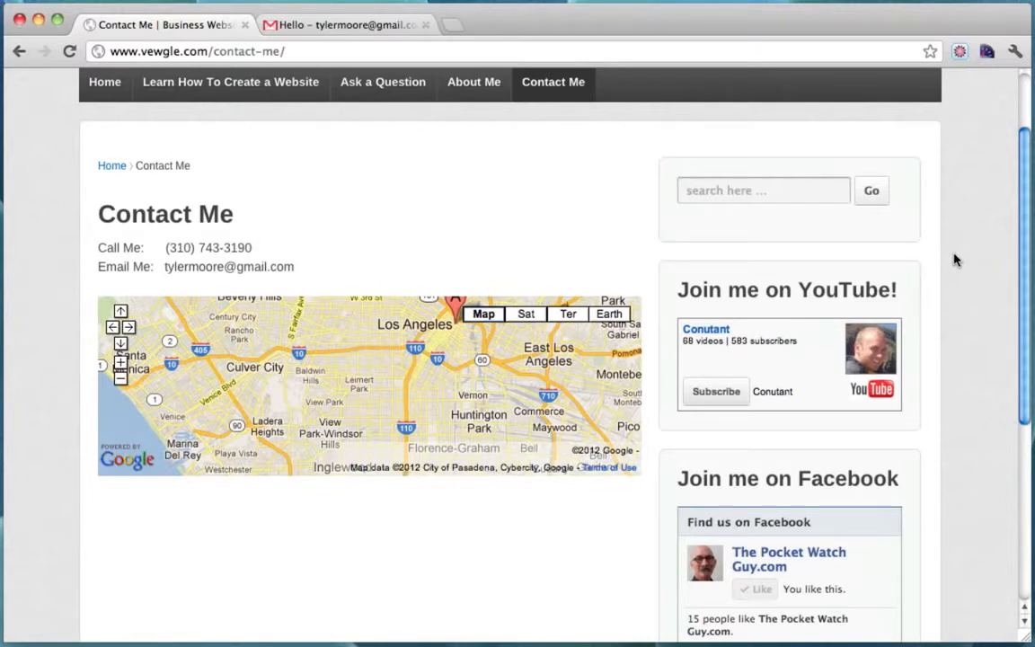
pyautogui.click(797, 189)
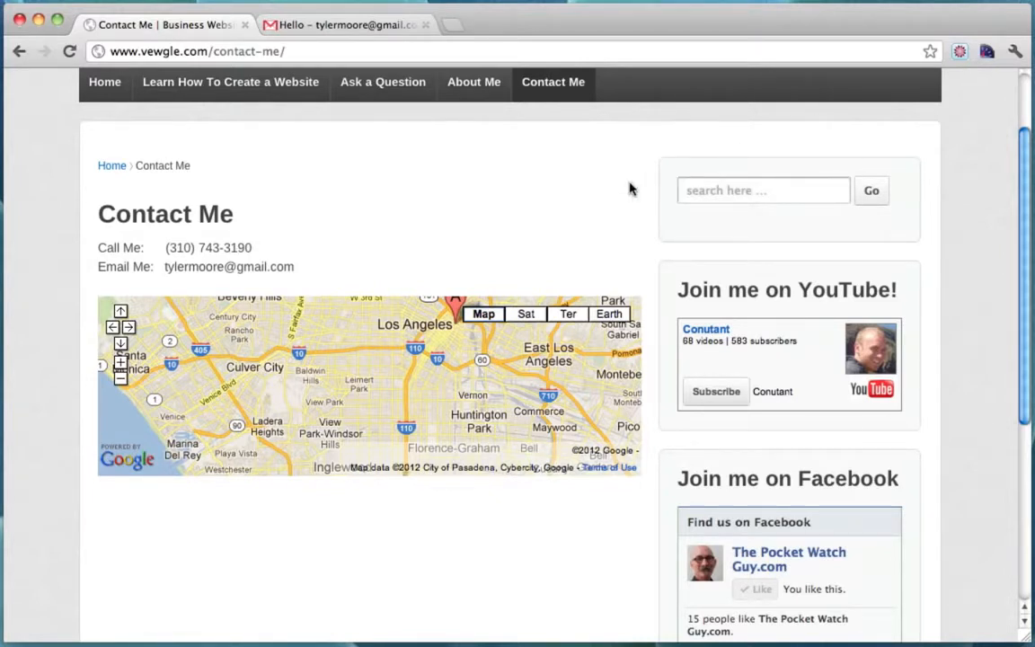
pyautogui.scroll(2, 699, 228)
# Return to the home page and narrow the browser window to preview the mobile layout.
pyautogui.click(115, 108)
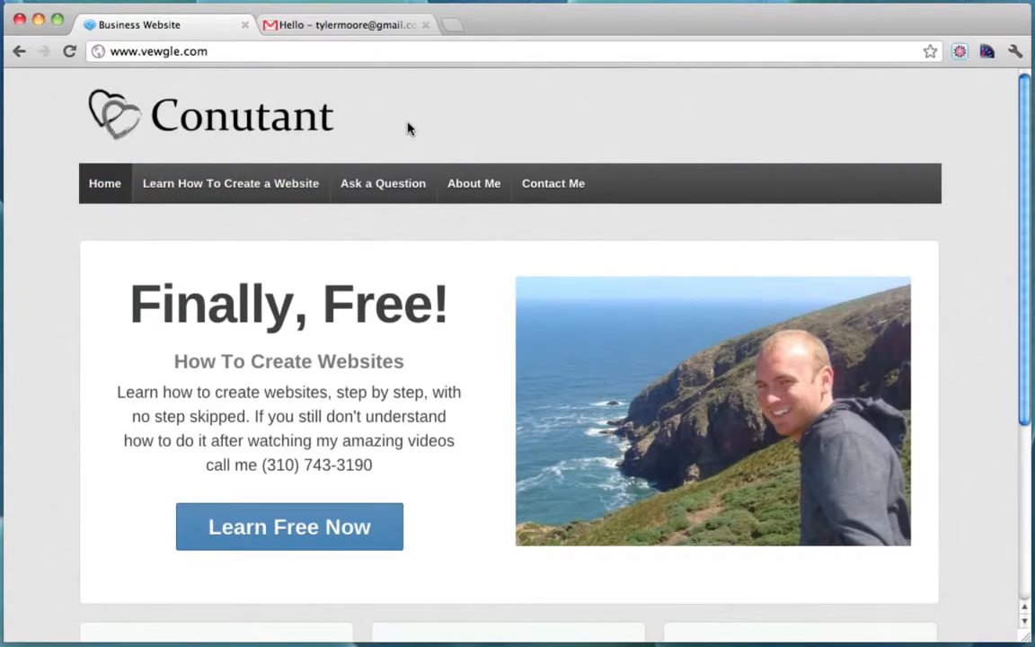
pyautogui.scroll(-5, 408, 130)
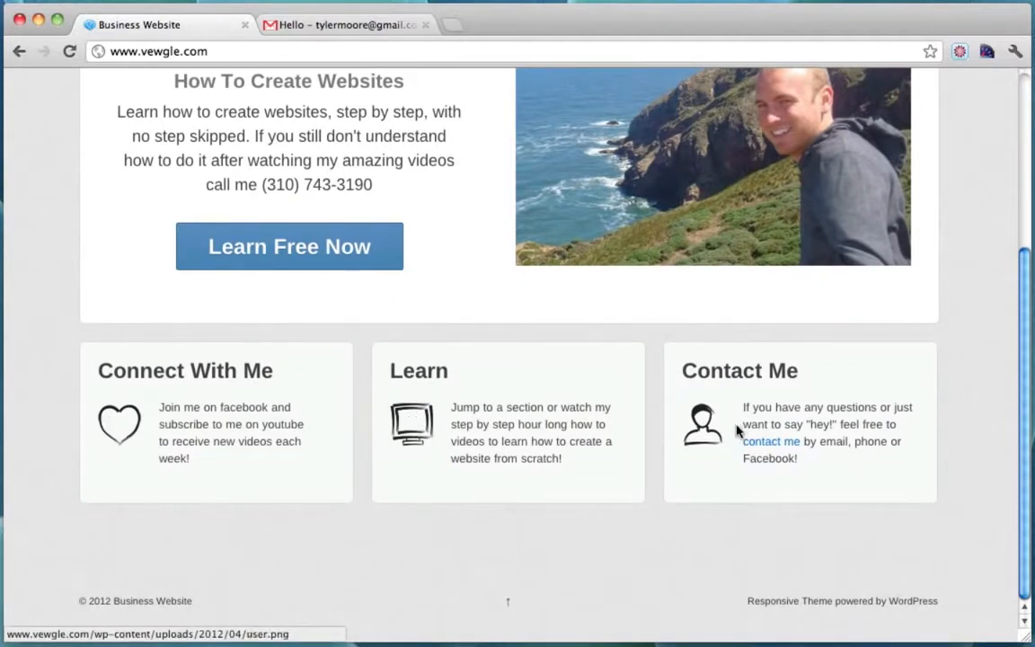
pyautogui.click(509, 607)
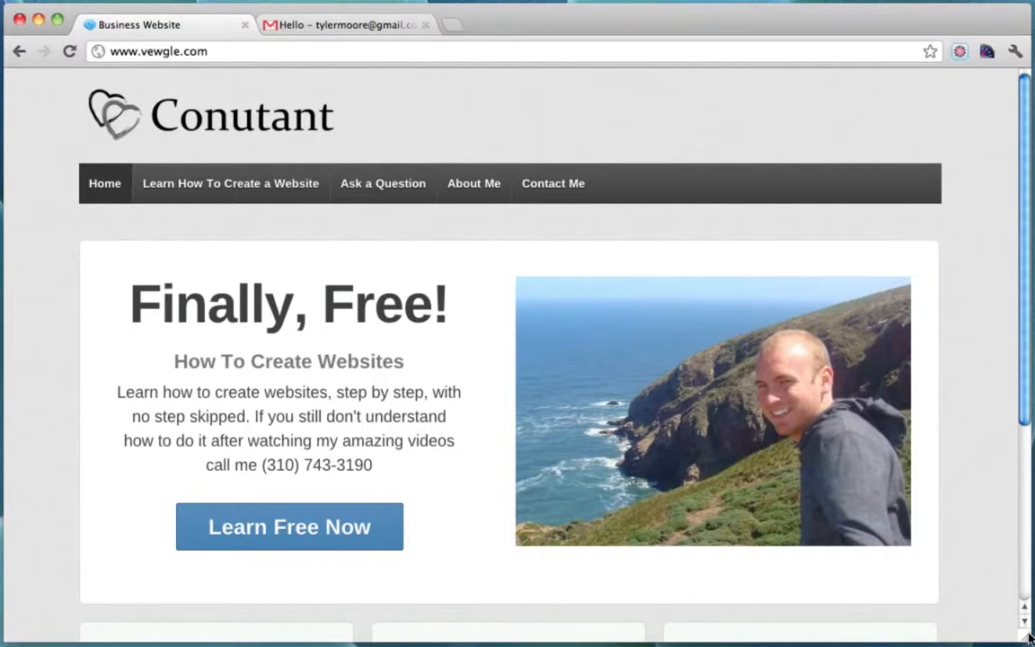
pyautogui.moveTo(1029, 636); pyautogui.dragTo(449, 636)
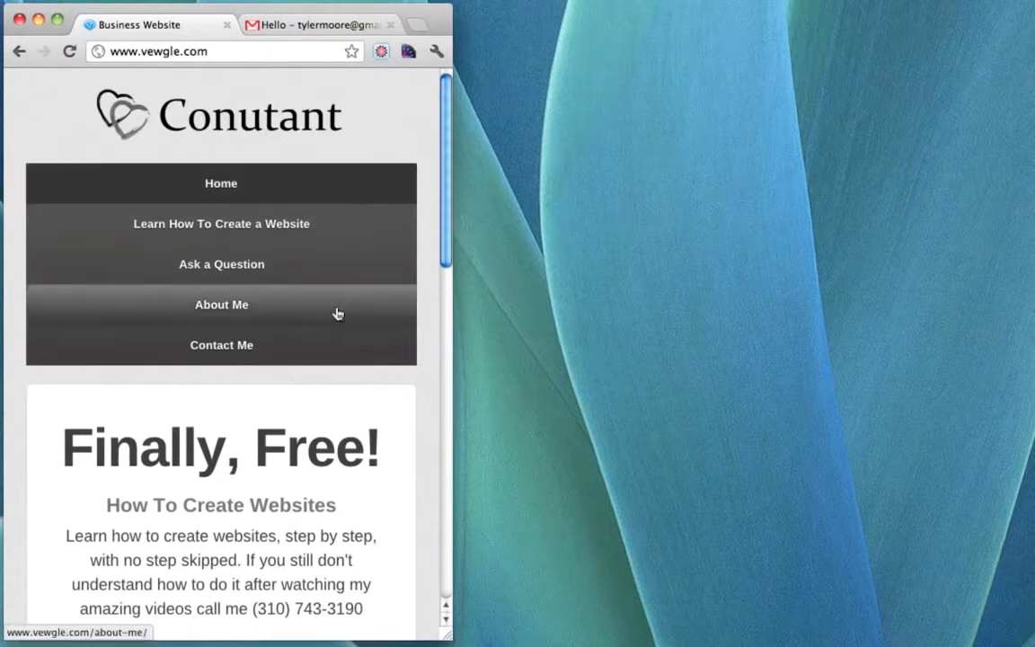
# Scroll through the home page in its narrow mobile layout.
pyautogui.scroll(-5, 385, 319)
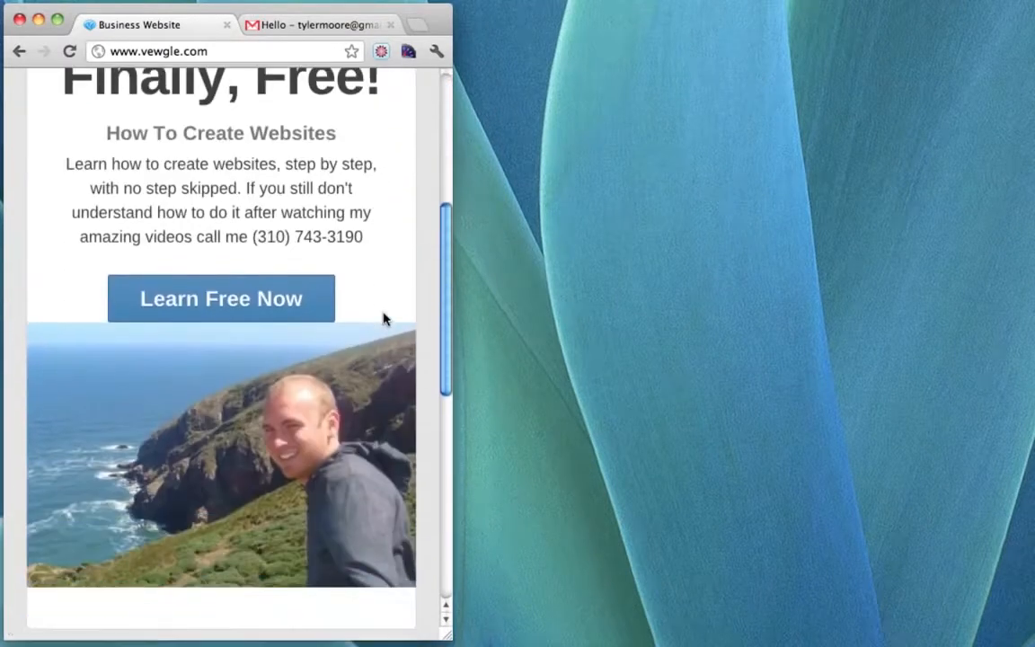
pyautogui.scroll(5, 384, 319)
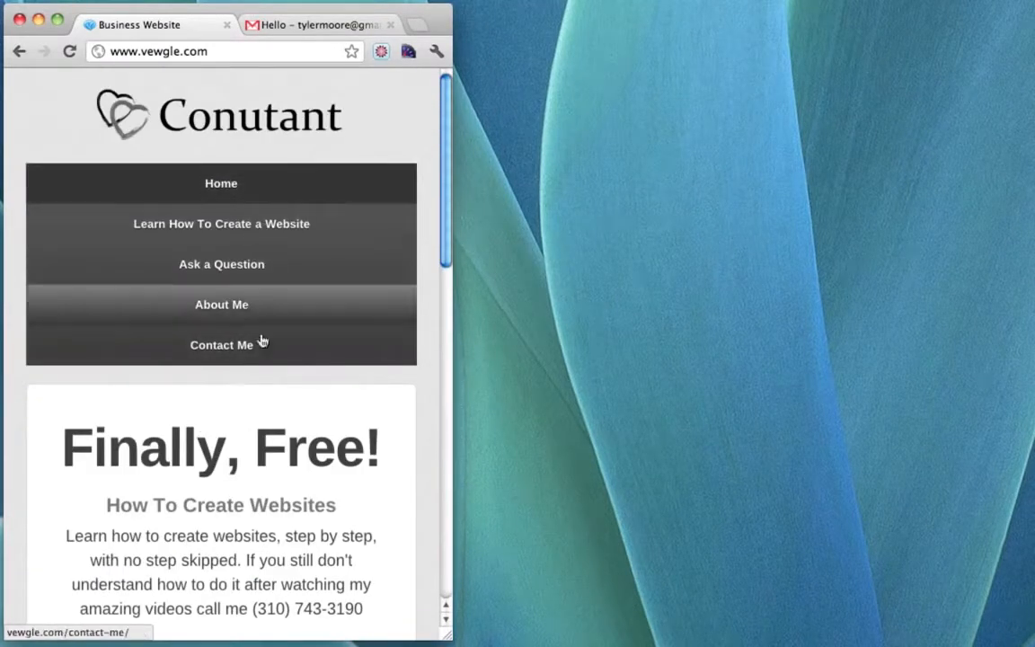
pyautogui.scroll(-10, 288, 398)
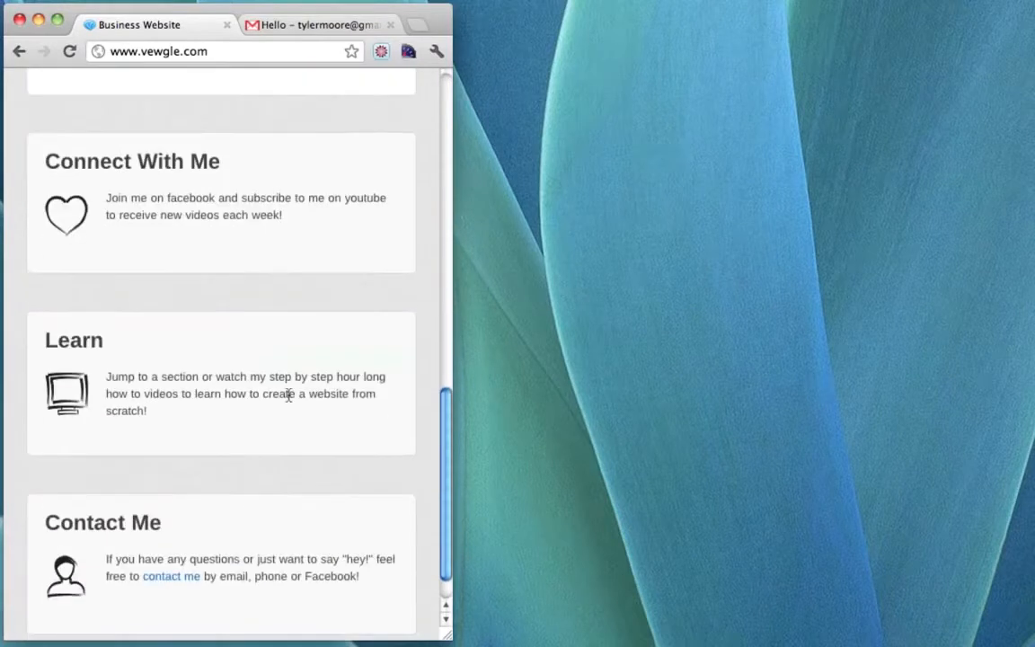
pyautogui.scroll(10, 288, 398)
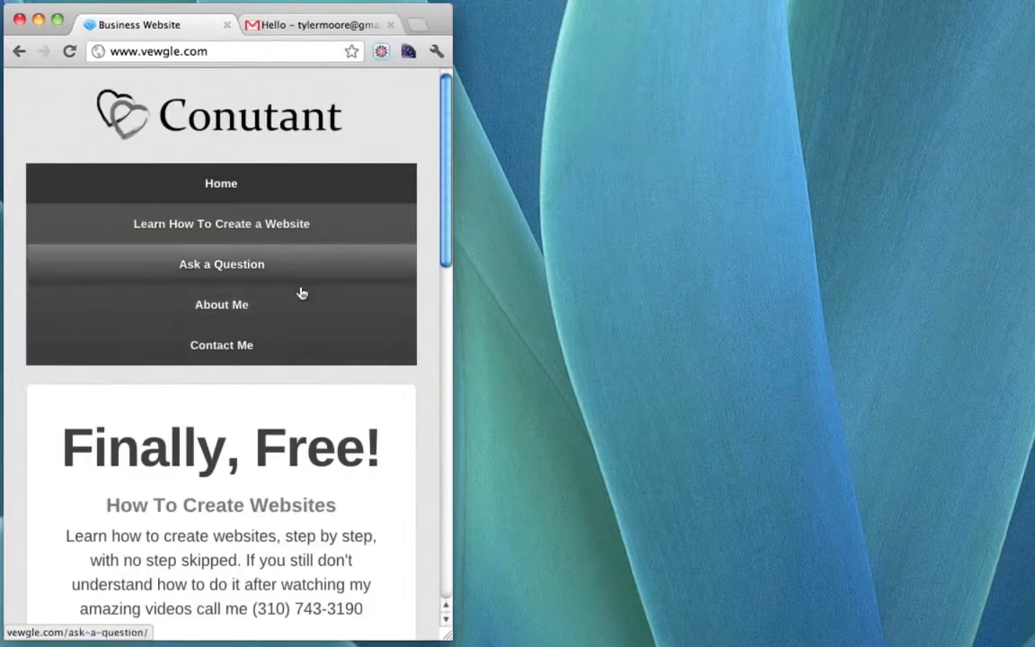
pyautogui.scroll(-5, 291, 478)
pyautogui.scroll(5, 291, 477)
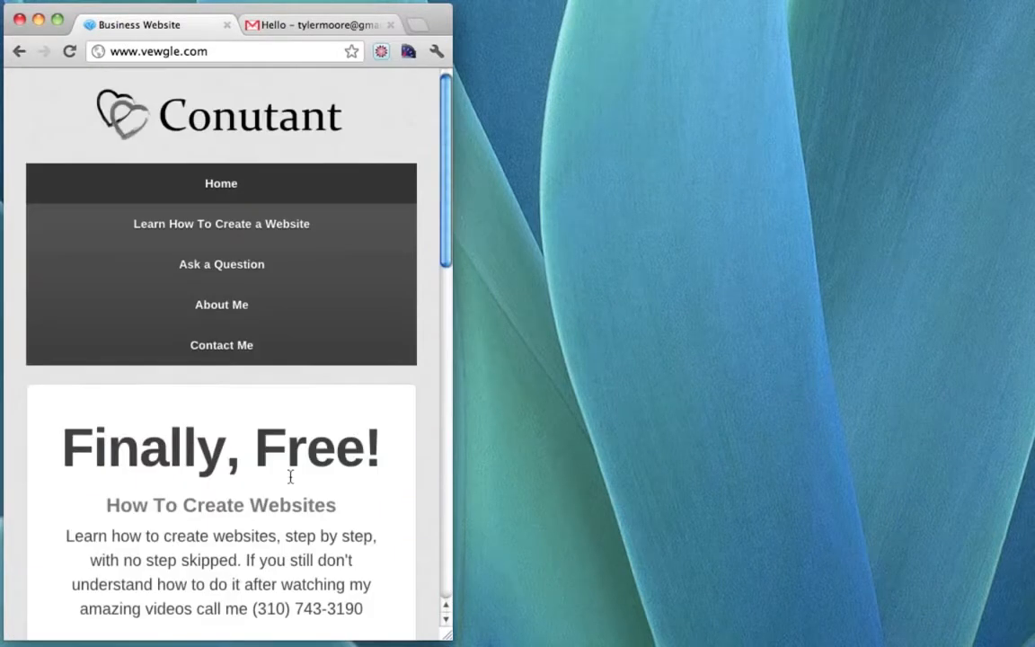
# View the About Me page in mobile layout, then widen the browser window.
pyautogui.click(254, 314)
pyautogui.scroll(-4, 372, 341)
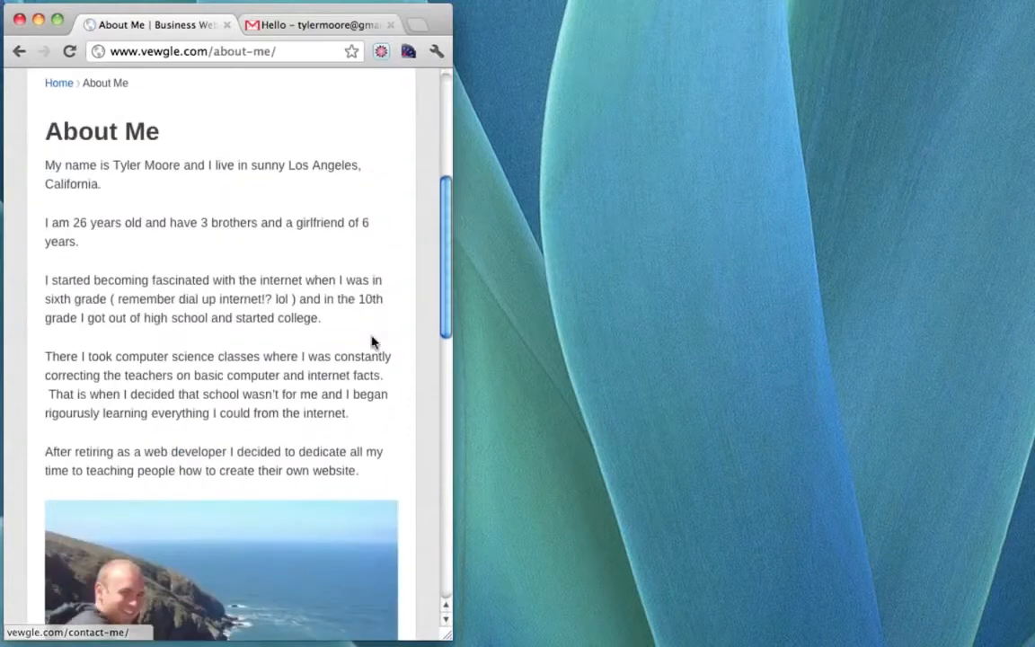
pyautogui.scroll(-10, 372, 341)
pyautogui.scroll(4, 371, 342)
pyautogui.scroll(10, 374, 342)
pyautogui.moveTo(450, 639); pyautogui.dragTo(953, 584)
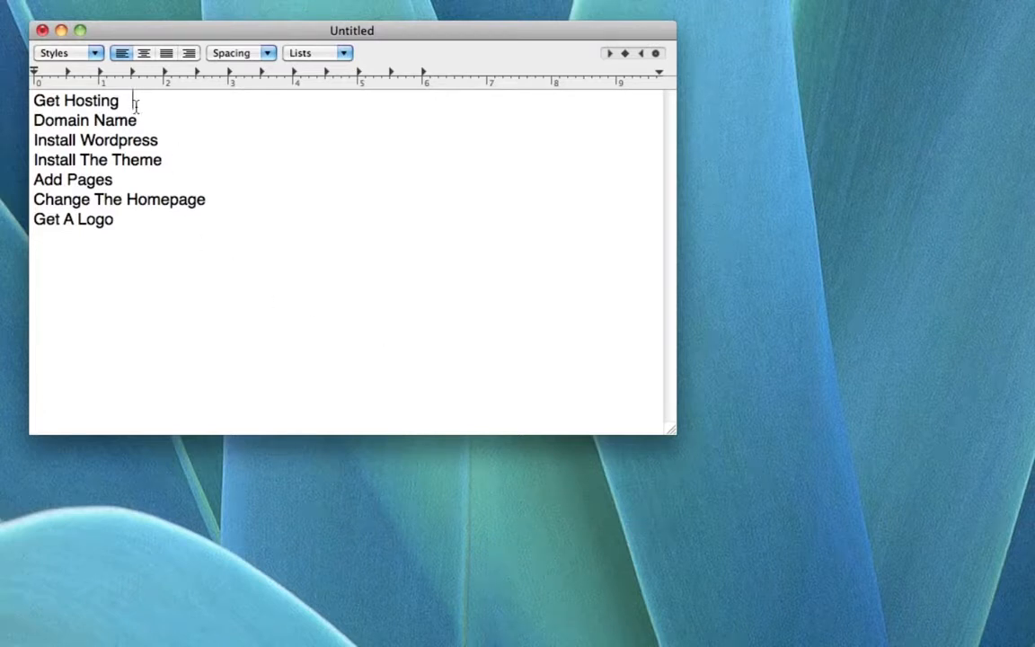
# Append '$10 Month' to the Get Hosting line of the checklist.
pyautogui.moveTo(121, 99); pyautogui.dragTo(19, 98)
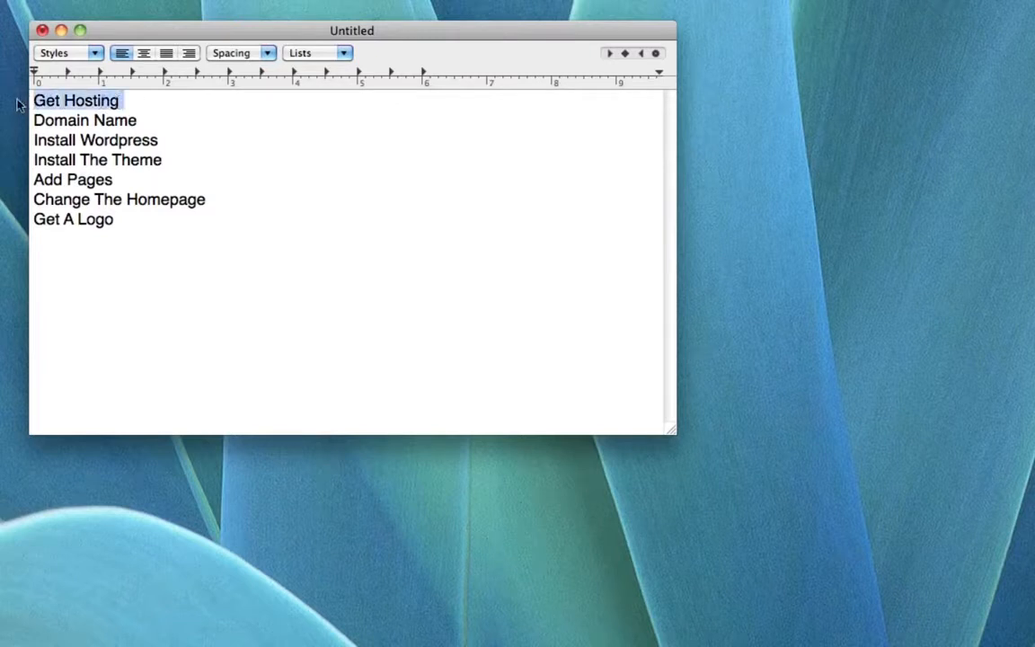
pyautogui.click(149, 101)
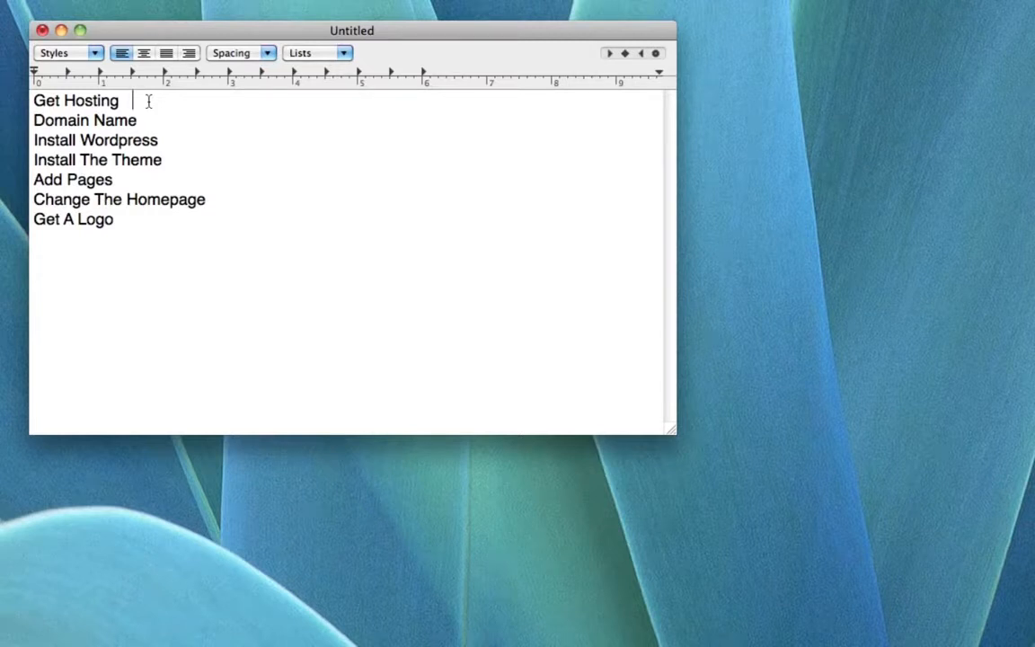
pyautogui.write('$10 Month')
pyautogui.moveTo(33, 119); pyautogui.dragTo(150, 123)
pyautogui.click(156, 122)
pyautogui.write('www.YourWebsute.')
pyautogui.press('BackSpace')
pyautogui.press('BackSpace')
pyautogui.press('BackSpace')
pyautogui.press('BackSpace')
pyautogui.write('ite.com')
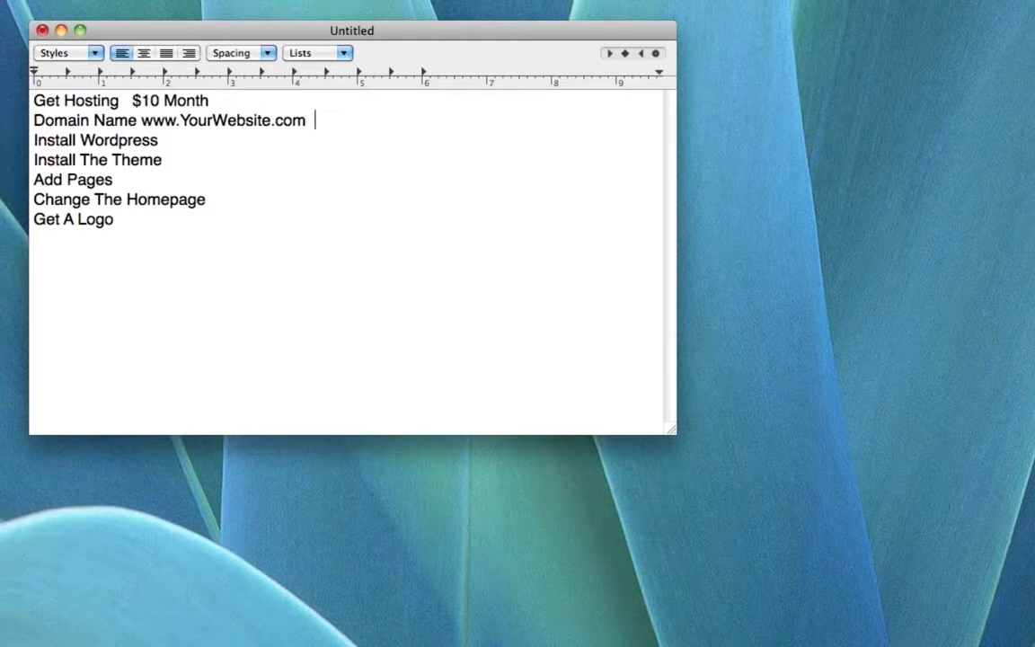
pyautogui.write('$12 Year')
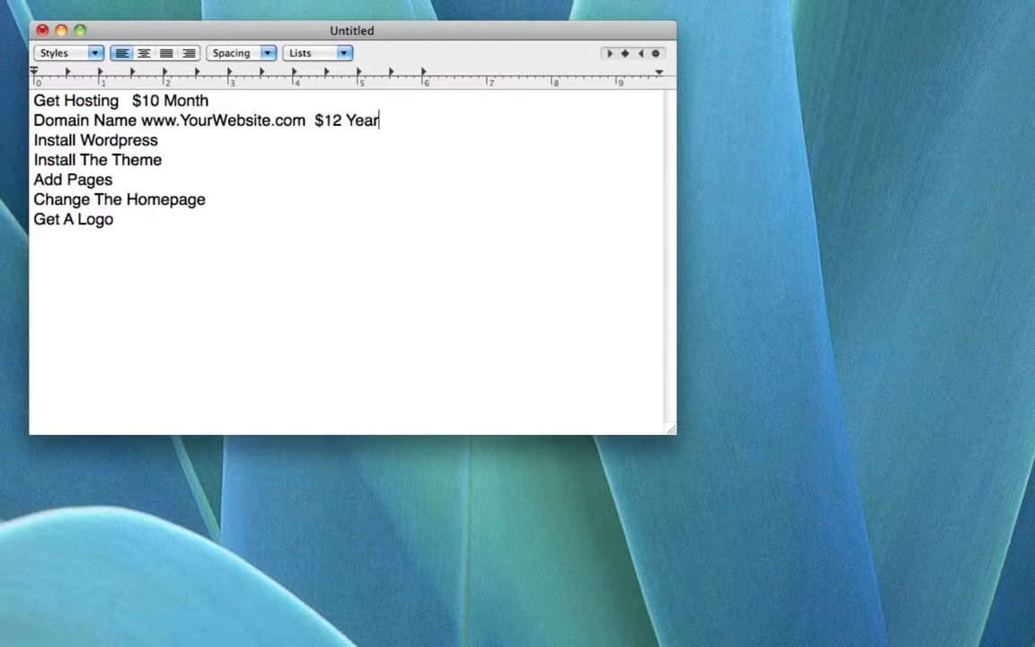
pyautogui.write('ly')
# Highlight the Get Hosting and Domain Name lines to review their costs.
pyautogui.moveTo(391, 119)
pyautogui.mouseDown()
pyautogui.moveTo(84, 121)
pyautogui.moveTo(397, 133)
pyautogui.moveTo(393, 123)
pyautogui.mouseUp()
pyautogui.moveTo(33, 99); pyautogui.dragTo(240, 97)
pyautogui.moveTo(33, 121); pyautogui.dragTo(410, 126)
pyautogui.click(411, 125)
pyautogui.moveTo(410, 122); pyautogui.dragTo(18, 126)
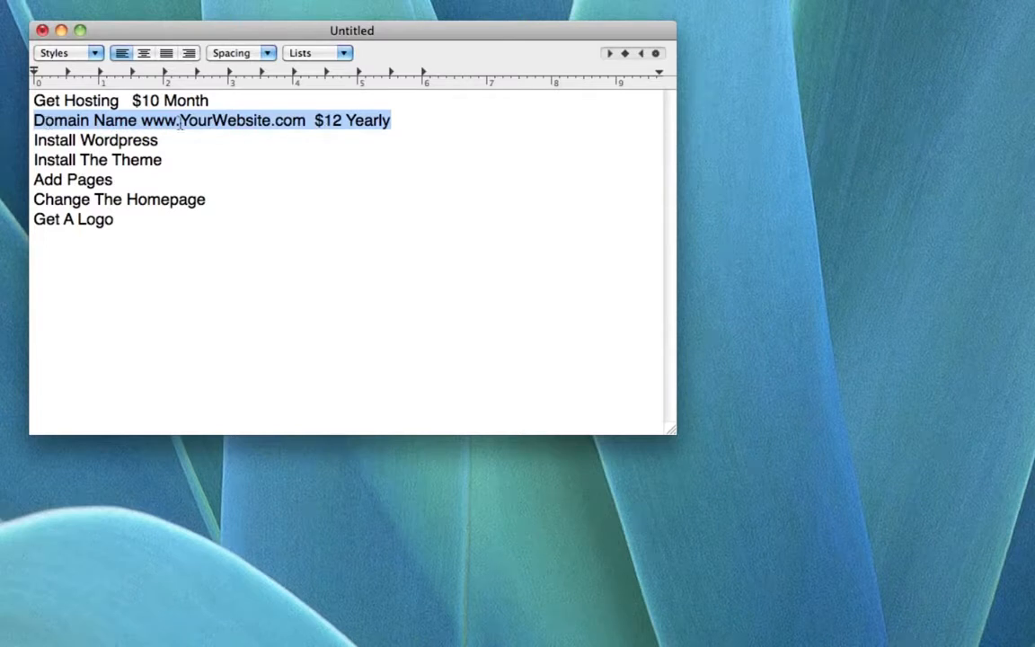
pyautogui.moveTo(32, 101); pyautogui.dragTo(167, 101)
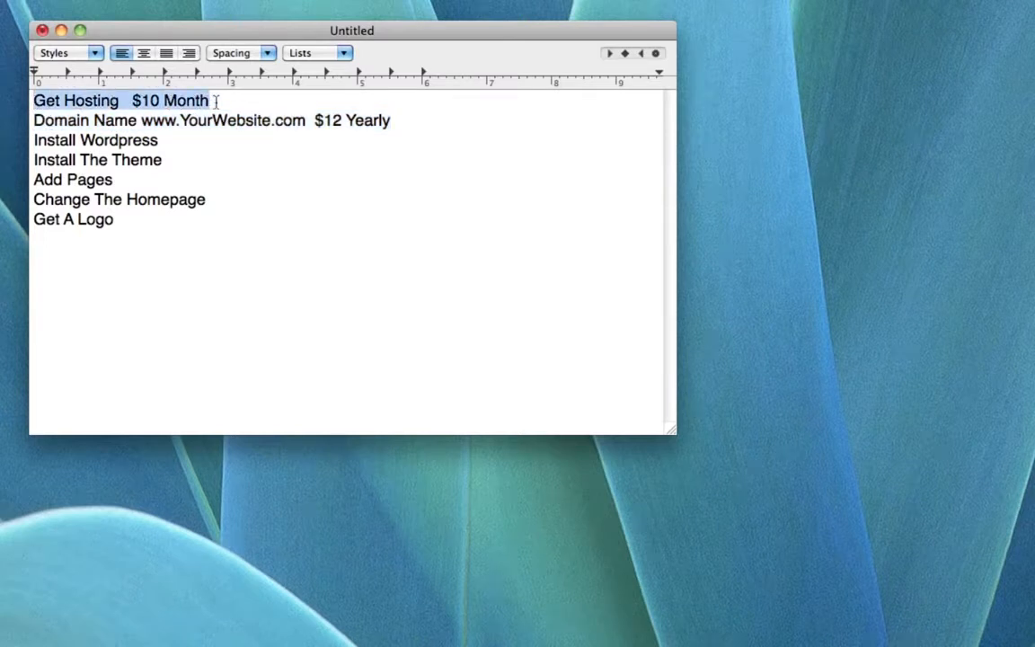
pyautogui.moveTo(140, 121); pyautogui.dragTo(306, 121)
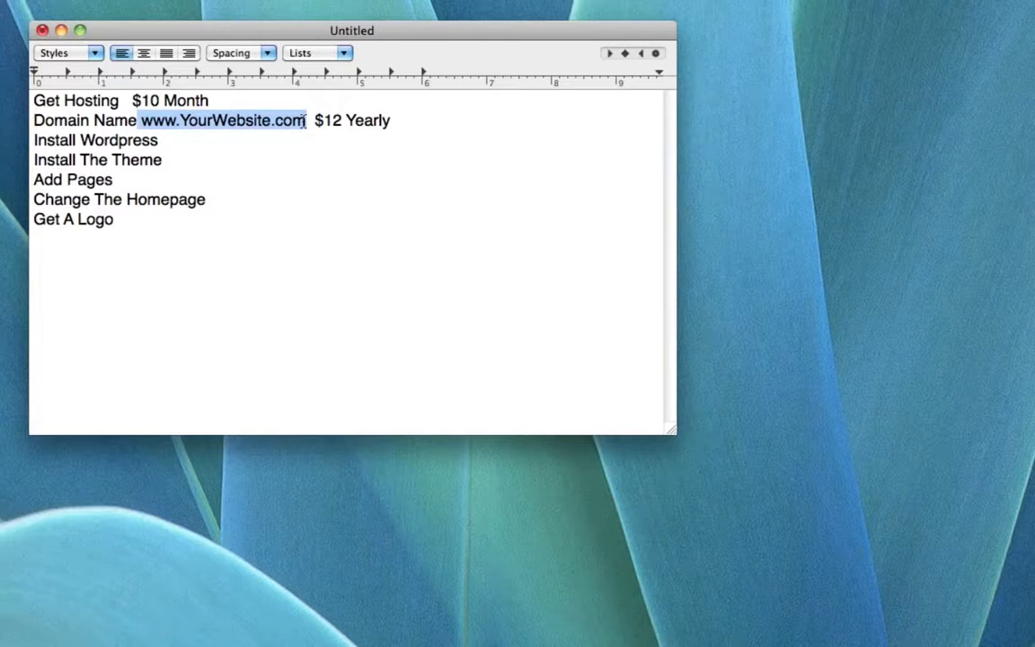
pyautogui.moveTo(209, 101); pyautogui.dragTo(27, 105)
pyautogui.click(216, 100)
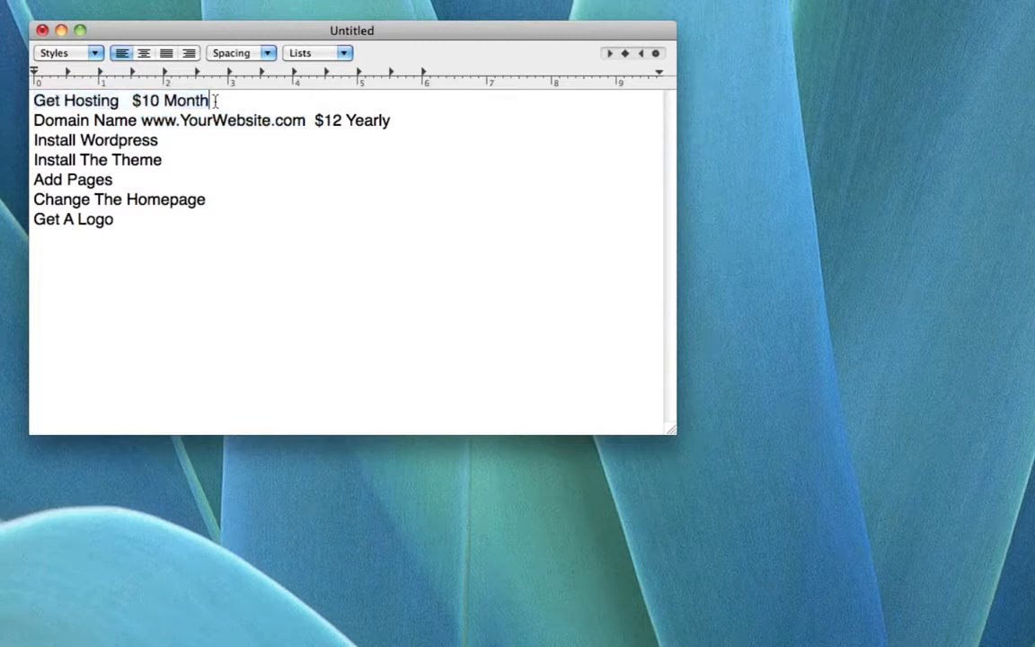
pyautogui.moveTo(230, 102); pyautogui.dragTo(9, 101)
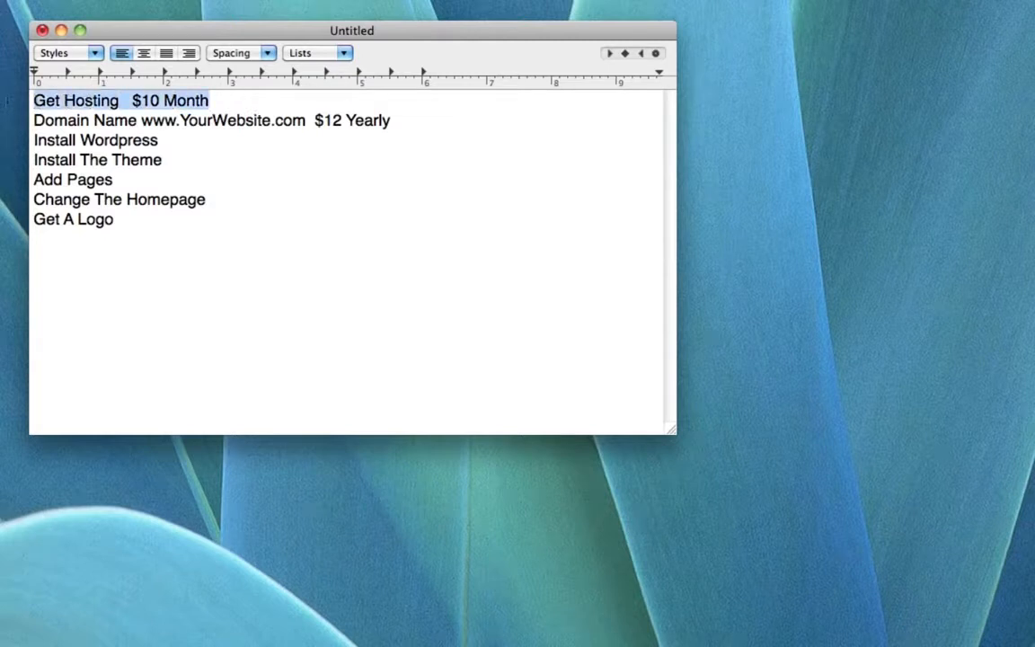
pyautogui.click(234, 102)
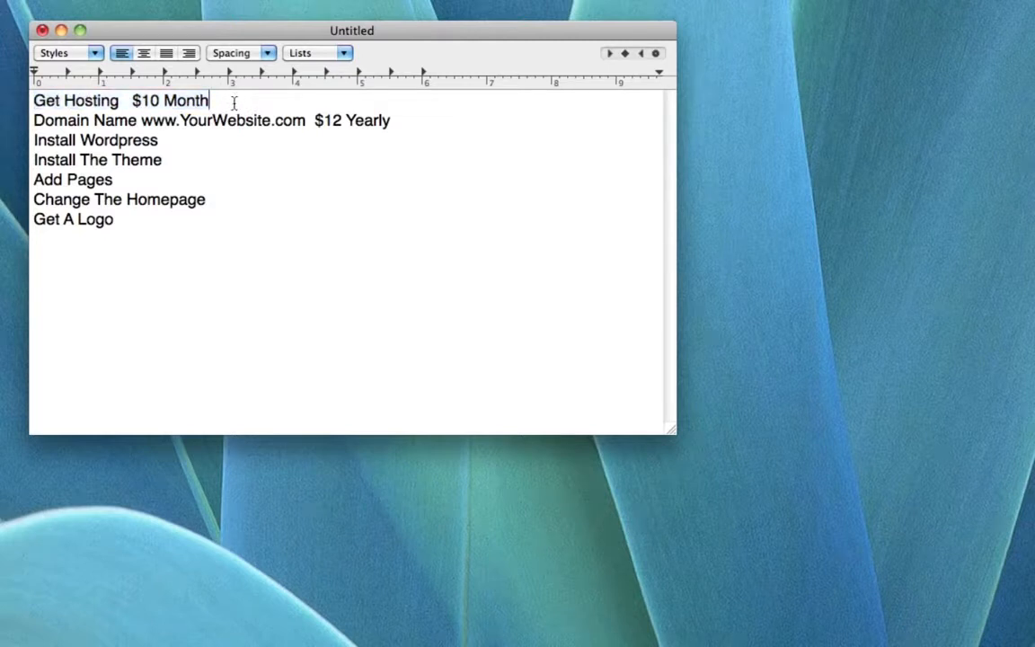
pyautogui.moveTo(141, 120); pyautogui.dragTo(305, 125)
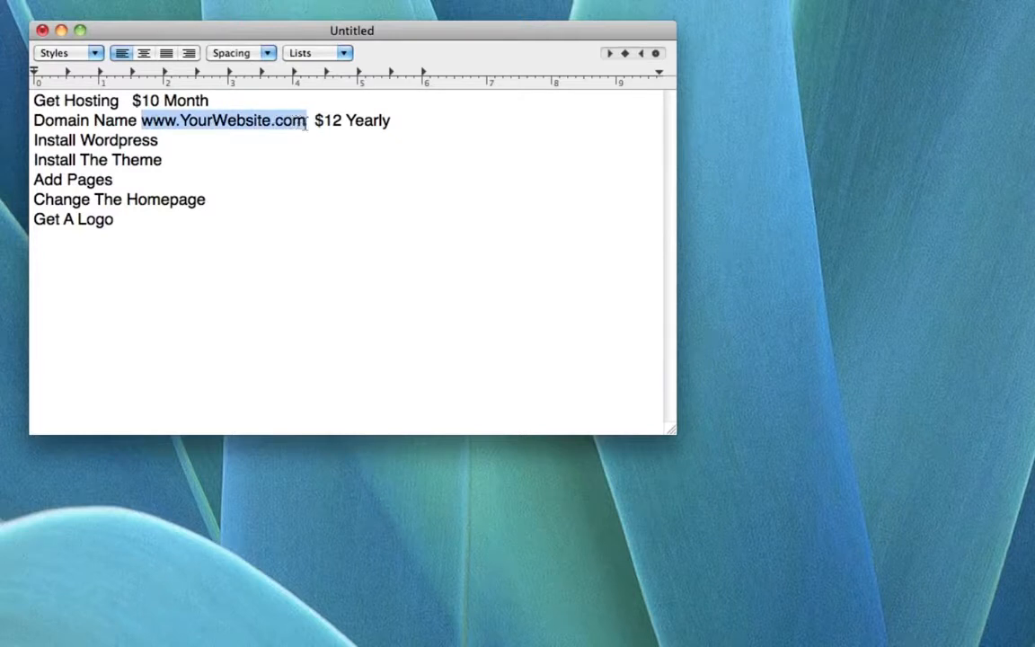
pyautogui.moveTo(227, 104); pyautogui.dragTo(27, 101)
pyautogui.click(230, 98)
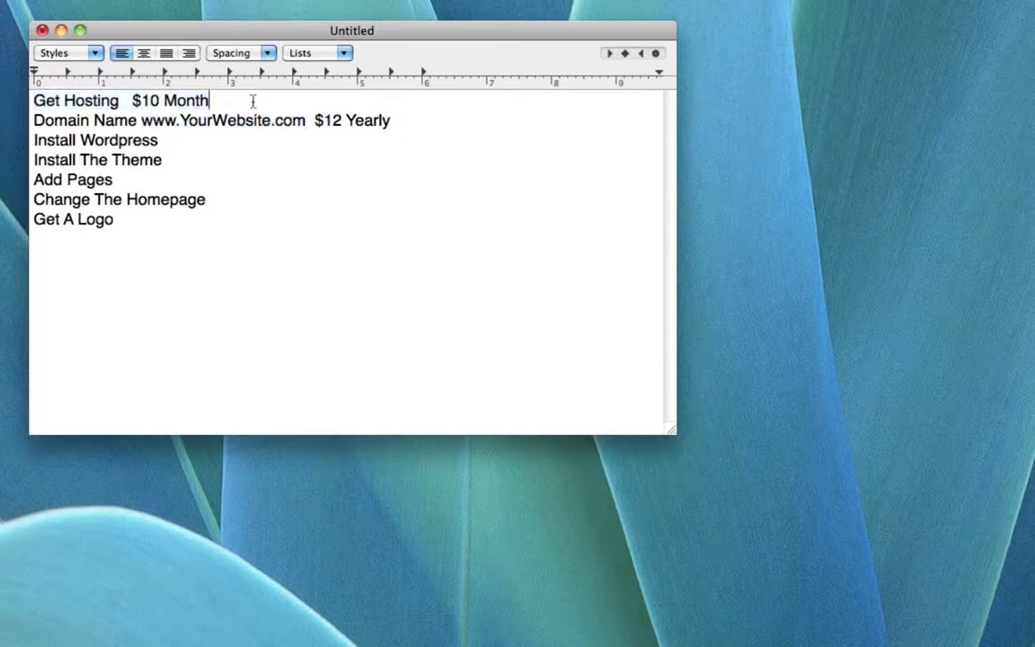
pyautogui.click(205, 138)
pyautogui.moveTo(34, 140); pyautogui.dragTo(173, 141)
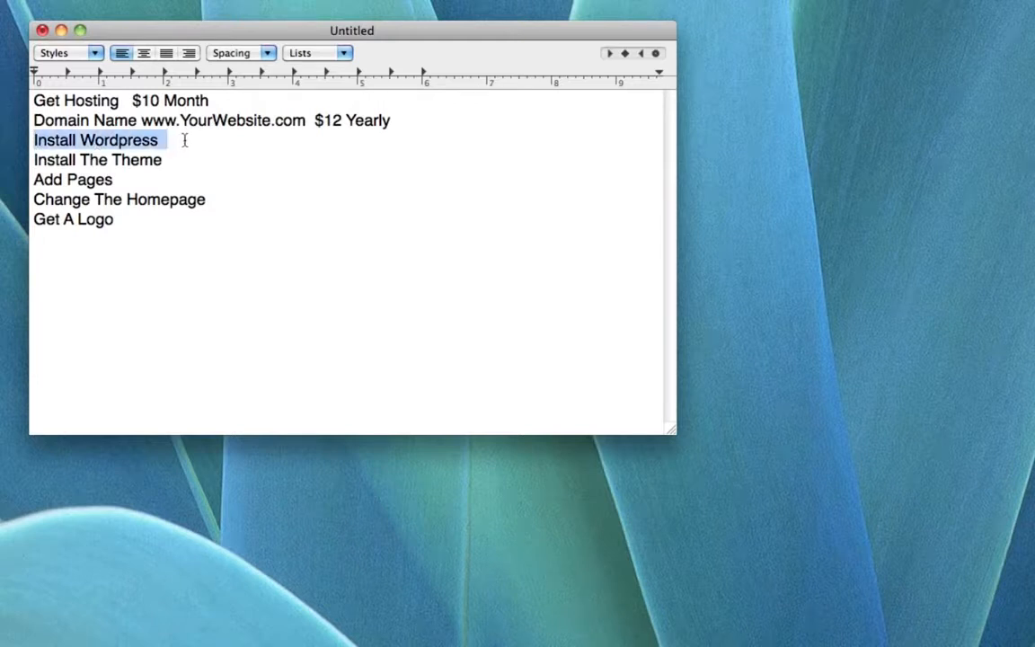
pyautogui.click(184, 140)
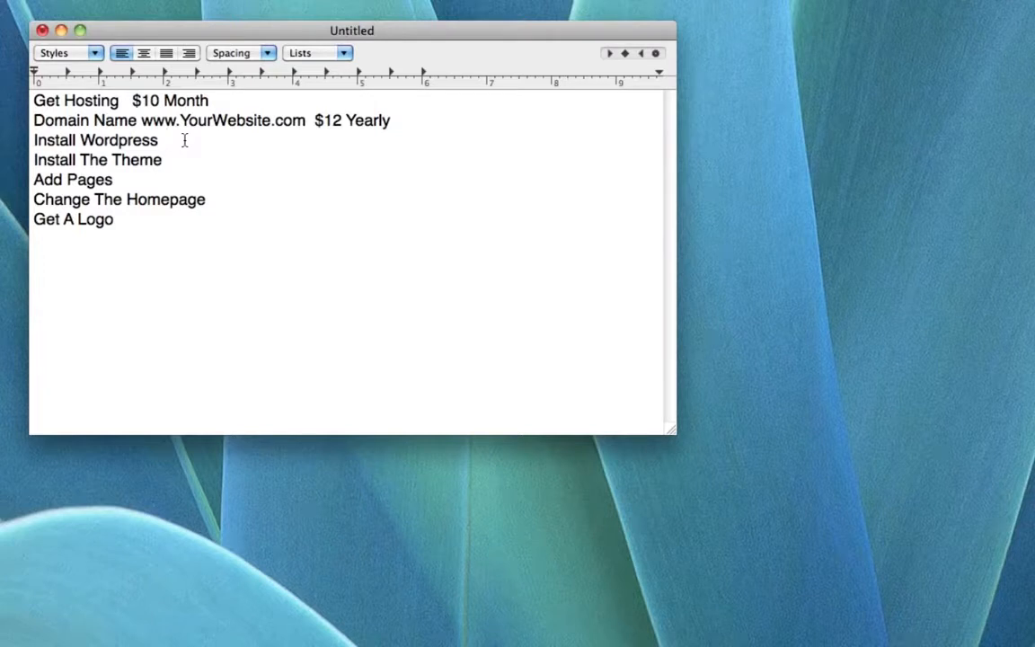
pyautogui.moveTo(180, 157); pyautogui.dragTo(36, 159)
pyautogui.click(193, 162)
# Highlight the Install The Theme and Add Pages checklist steps in turn.
pyautogui.moveTo(178, 161); pyautogui.dragTo(30, 161)
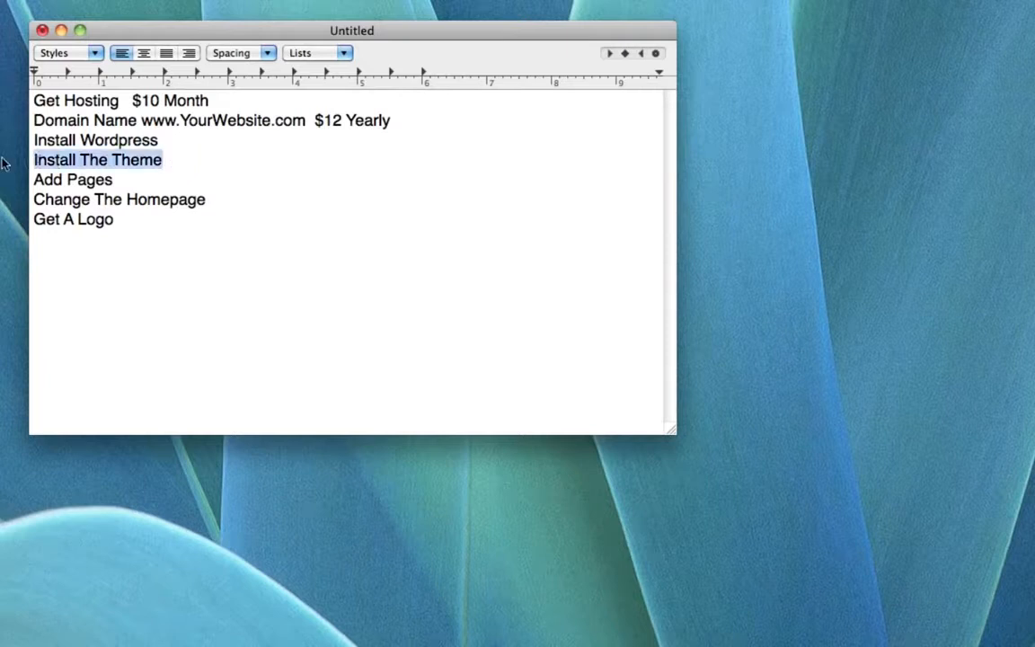
pyautogui.click(178, 161)
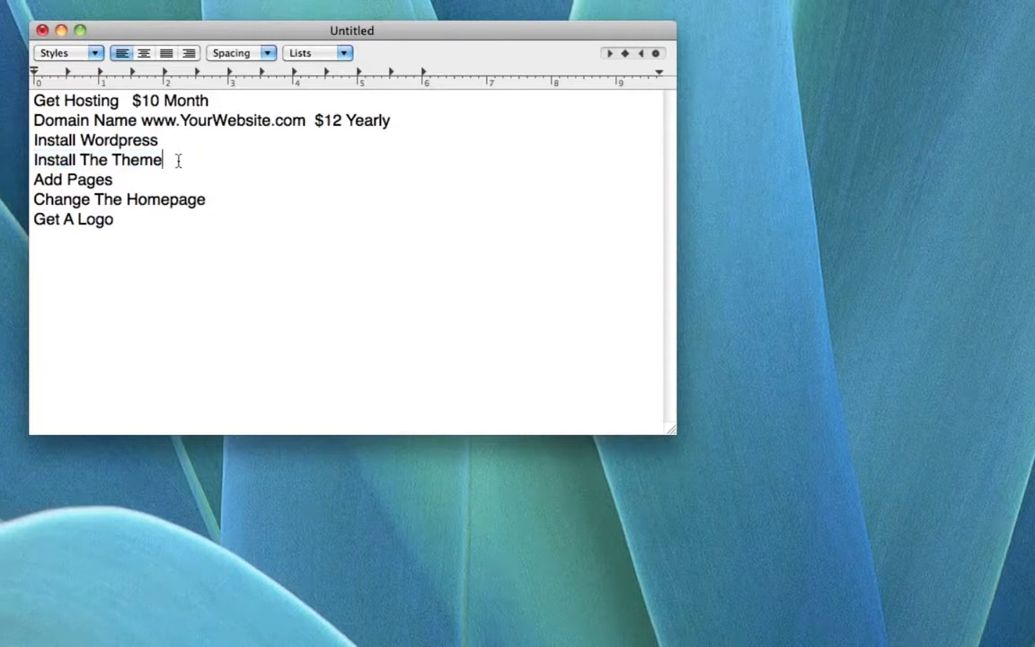
pyautogui.moveTo(179, 161); pyautogui.dragTo(28, 159)
pyautogui.click(179, 162)
pyautogui.moveTo(131, 183); pyautogui.dragTo(22, 184)
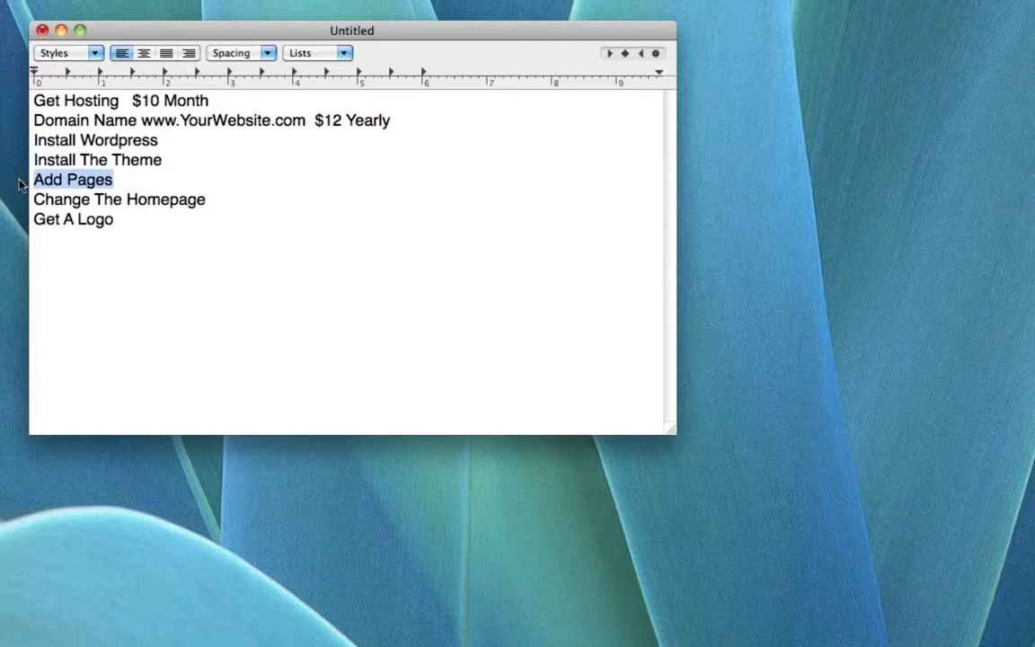
pyautogui.click(120, 180)
pyautogui.moveTo(134, 180); pyautogui.dragTo(27, 180)
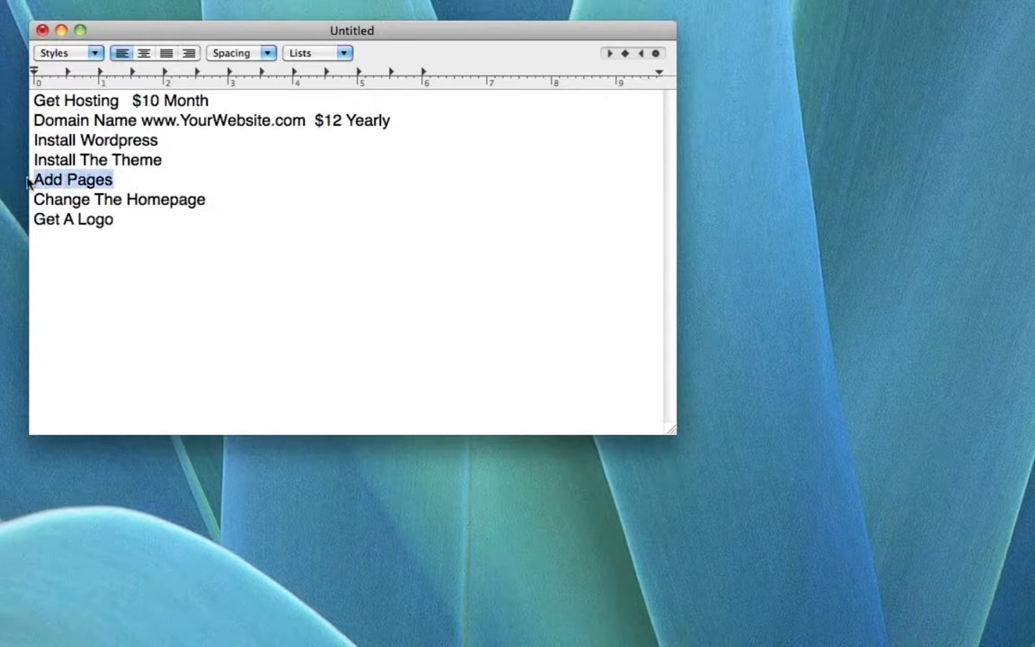
pyautogui.click(129, 180)
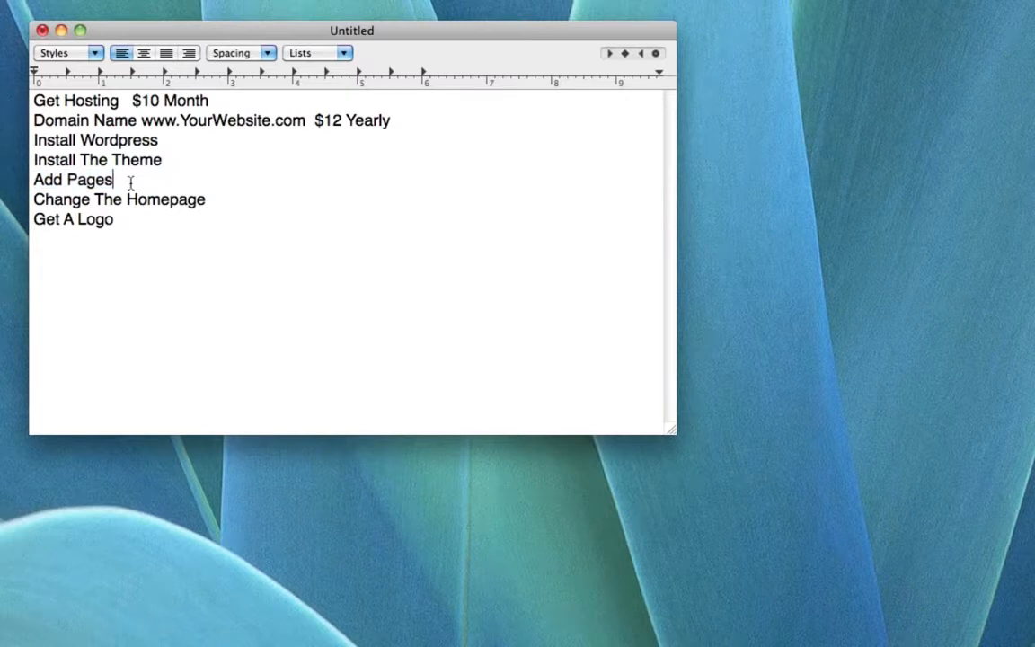
pyautogui.moveTo(129, 180); pyautogui.dragTo(27, 179)
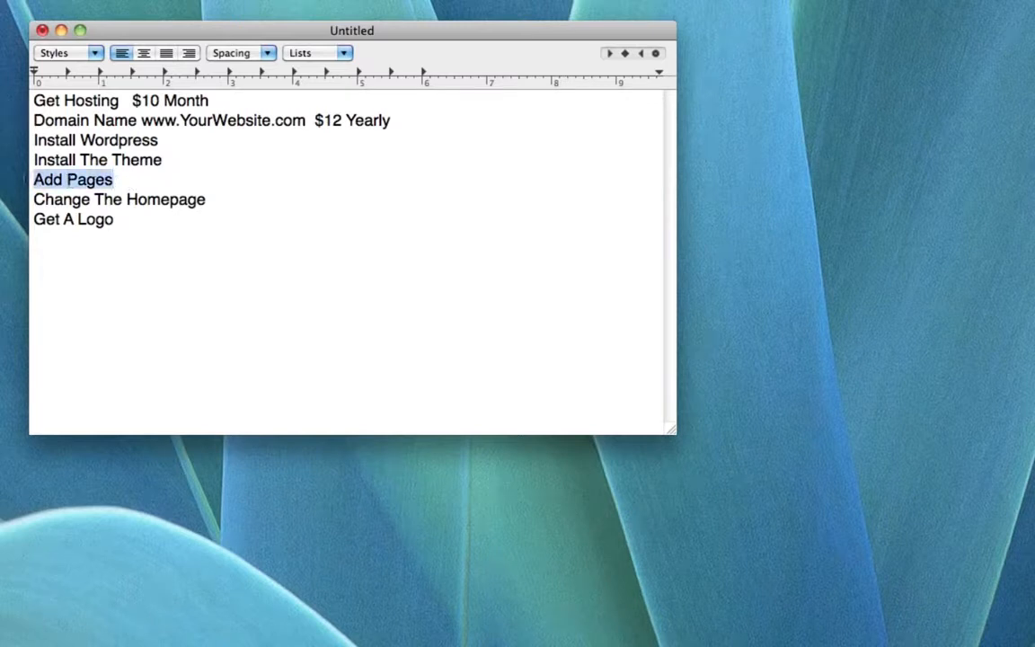
pyautogui.click(222, 202)
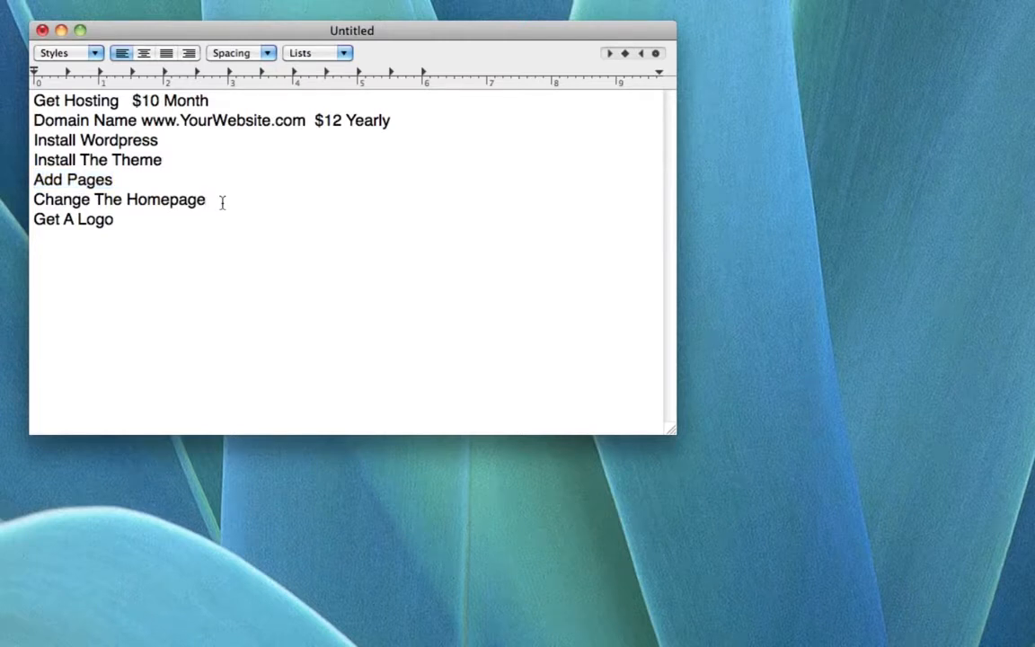
# Highlight the Change The Homepage and Get A Logo checklist steps.
pyautogui.moveTo(222, 202); pyautogui.dragTo(27, 198)
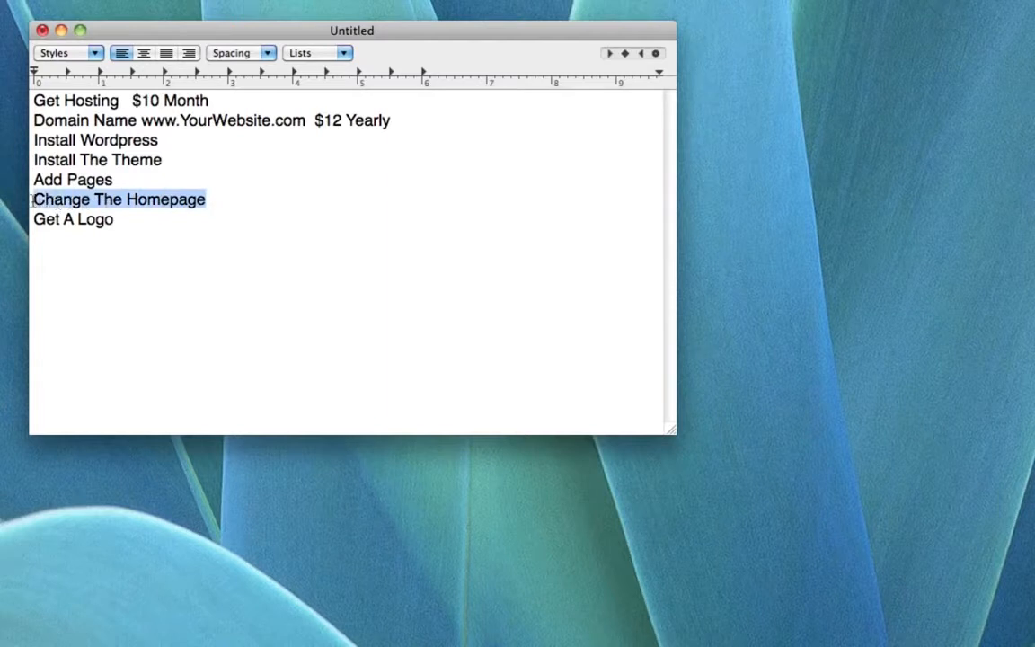
pyautogui.click(146, 223)
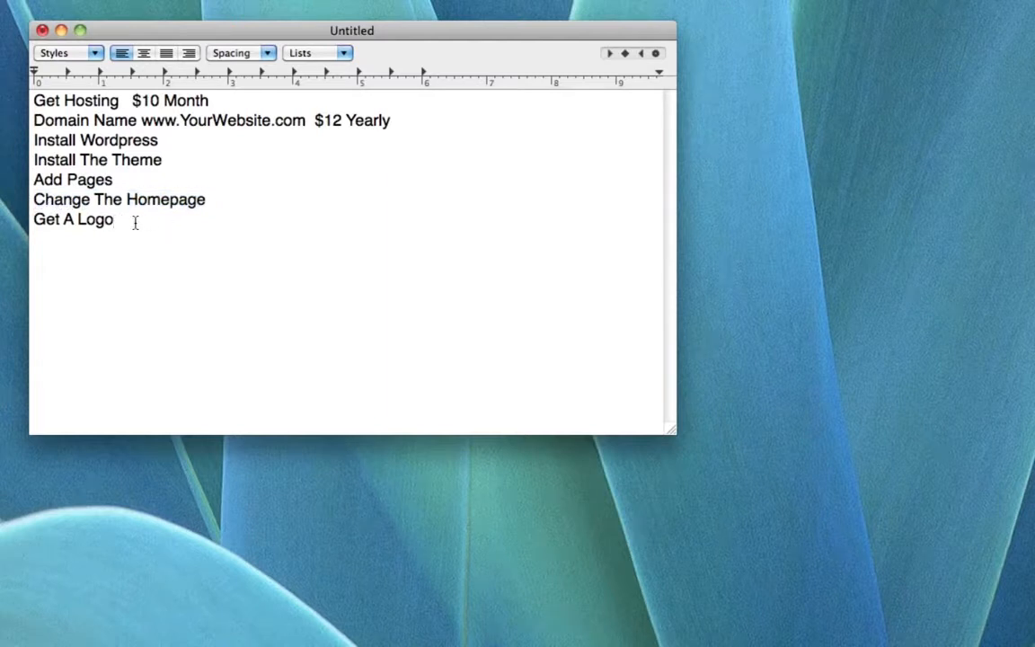
pyautogui.moveTo(146, 223); pyautogui.dragTo(10, 220)
pyautogui.click(137, 221)
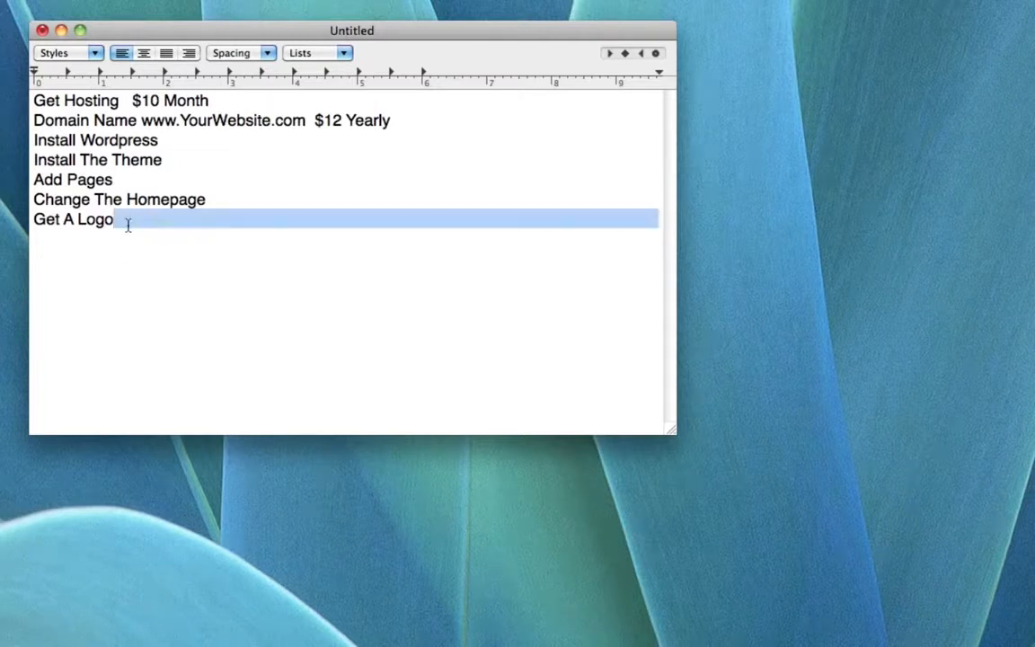
pyautogui.moveTo(135, 227); pyautogui.dragTo(23, 226)
# Add a $25 cost line below Get A Logo.
pyautogui.click(123, 223)
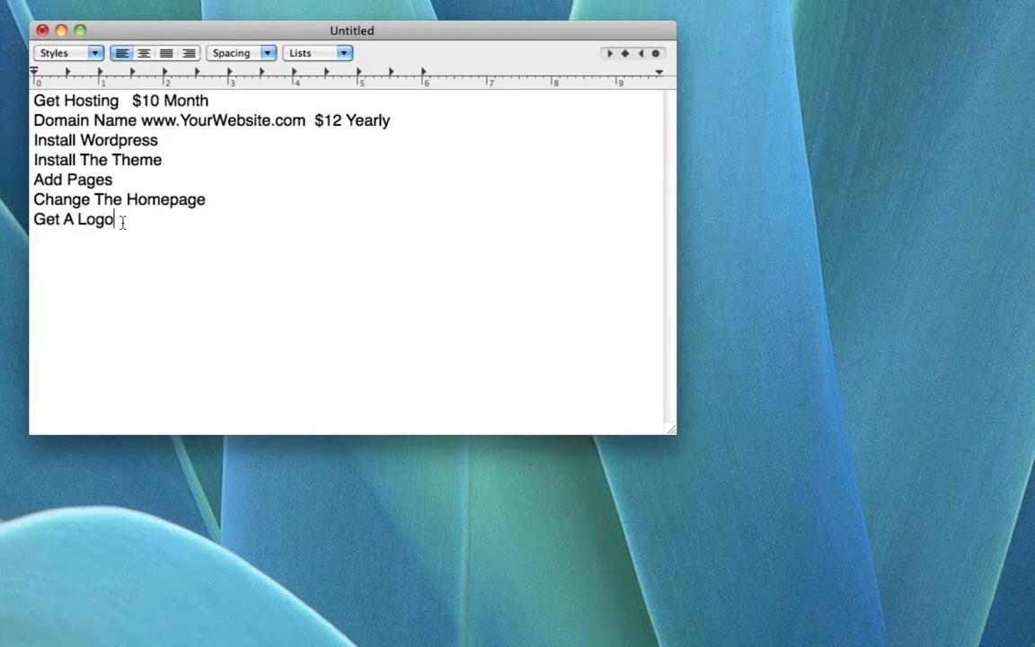
pyautogui.press('Return')
pyautogui.press('Return')
pyautogui.write('$25')
# Highlight the Get Hosting and Domain Name cost lines together for review.
pyautogui.moveTo(34, 101); pyautogui.dragTo(258, 102)
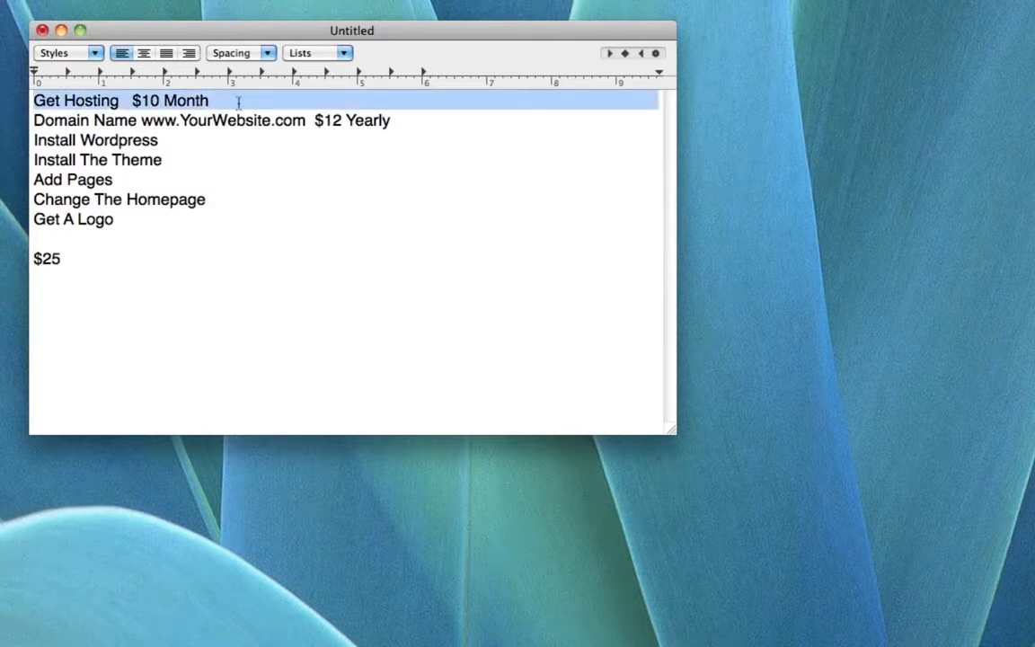
pyautogui.click(126, 102)
pyautogui.moveTo(36, 120); pyautogui.dragTo(391, 126)
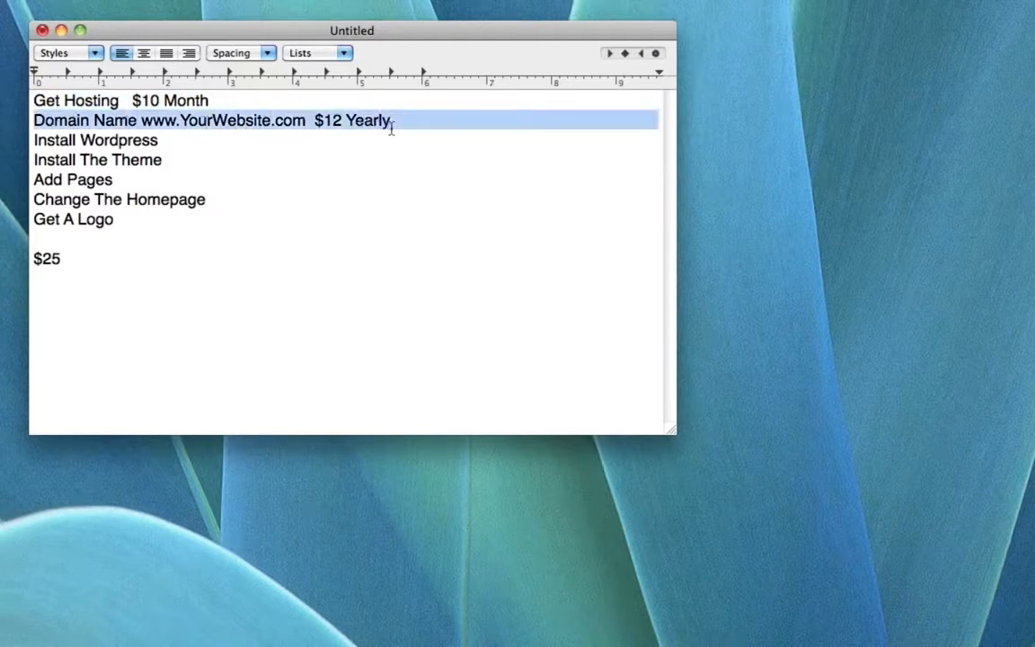
pyautogui.click(120, 99)
pyautogui.moveTo(34, 99); pyautogui.dragTo(428, 125)
pyautogui.click(430, 125)
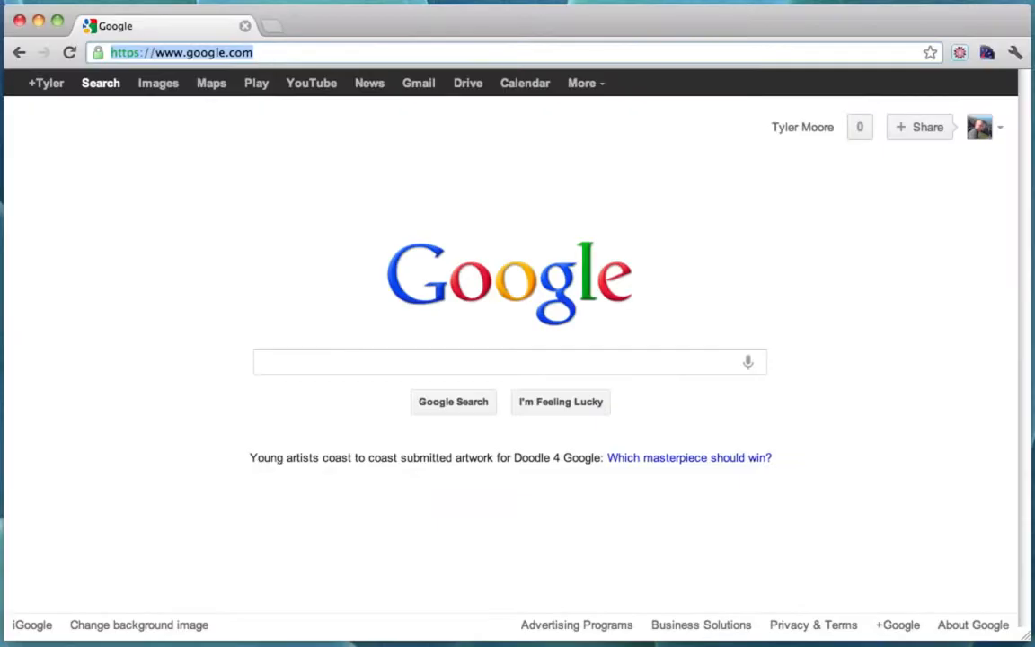
# Load the hostgator.com website in the browser.
pyautogui.write('www.hos')
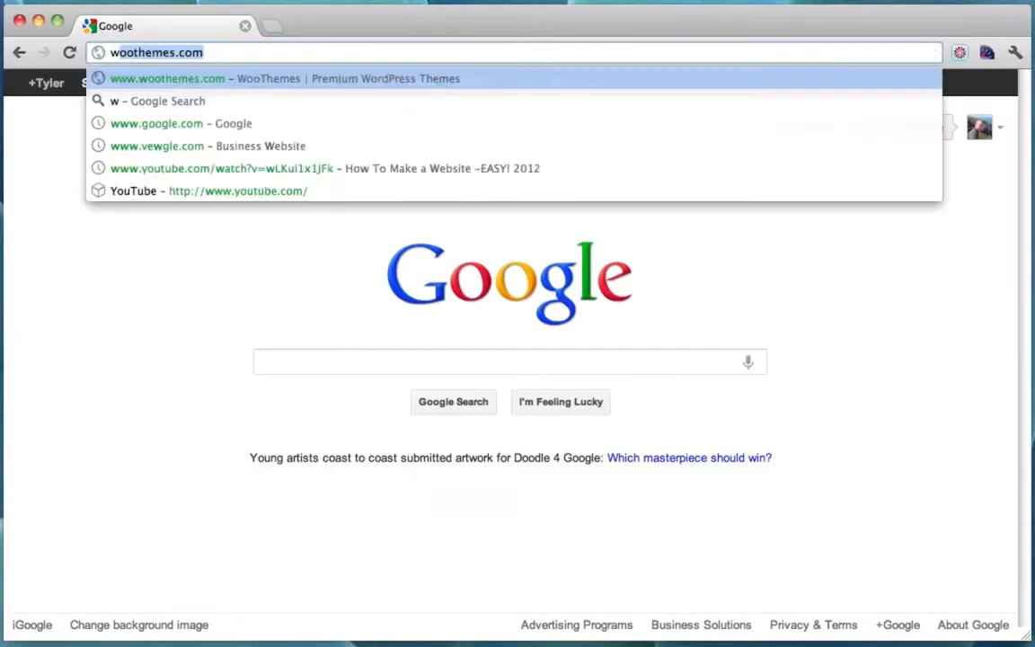
pyautogui.write('tgator')
pyautogui.press('Return')
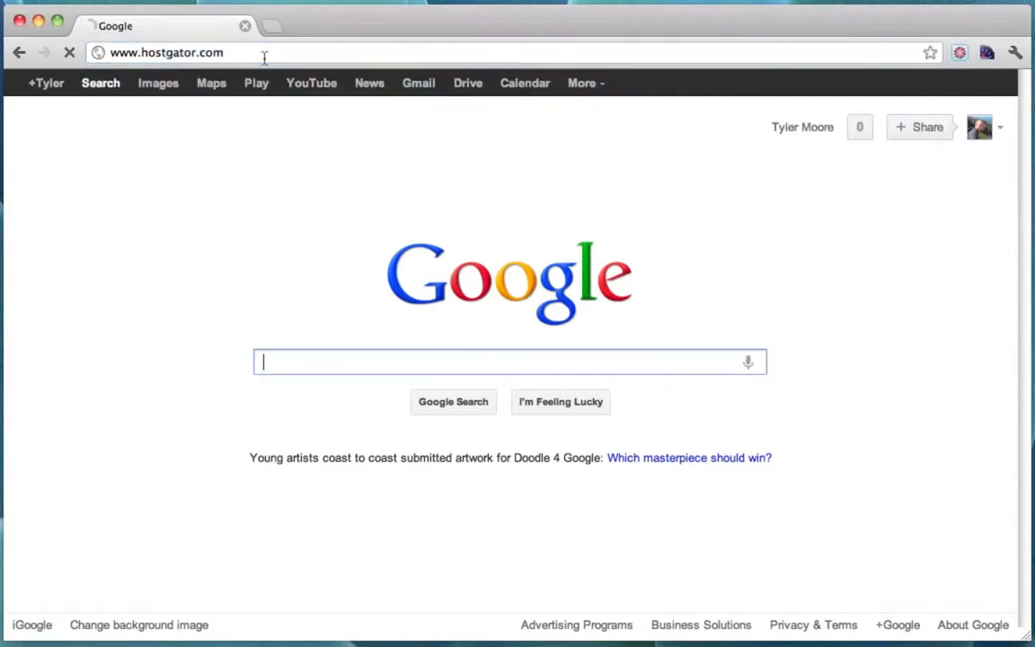
pyautogui.moveTo(142, 54); pyautogui.dragTo(234, 54)
pyautogui.click(238, 54)
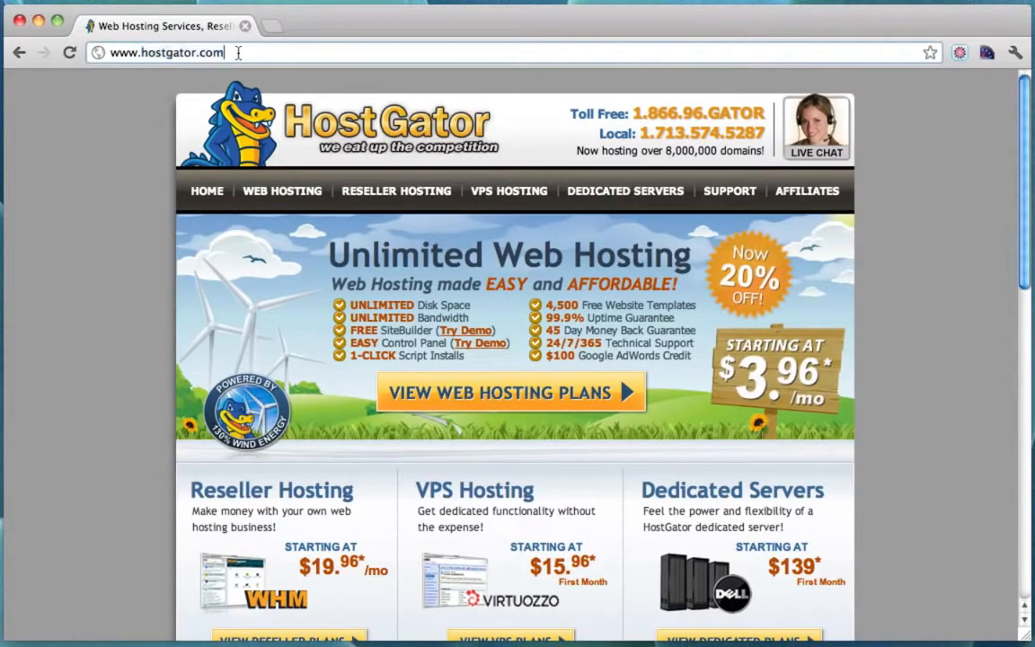
# Open the web hosting plans and compare the Baby and Hatchling plans.
pyautogui.click(288, 195)
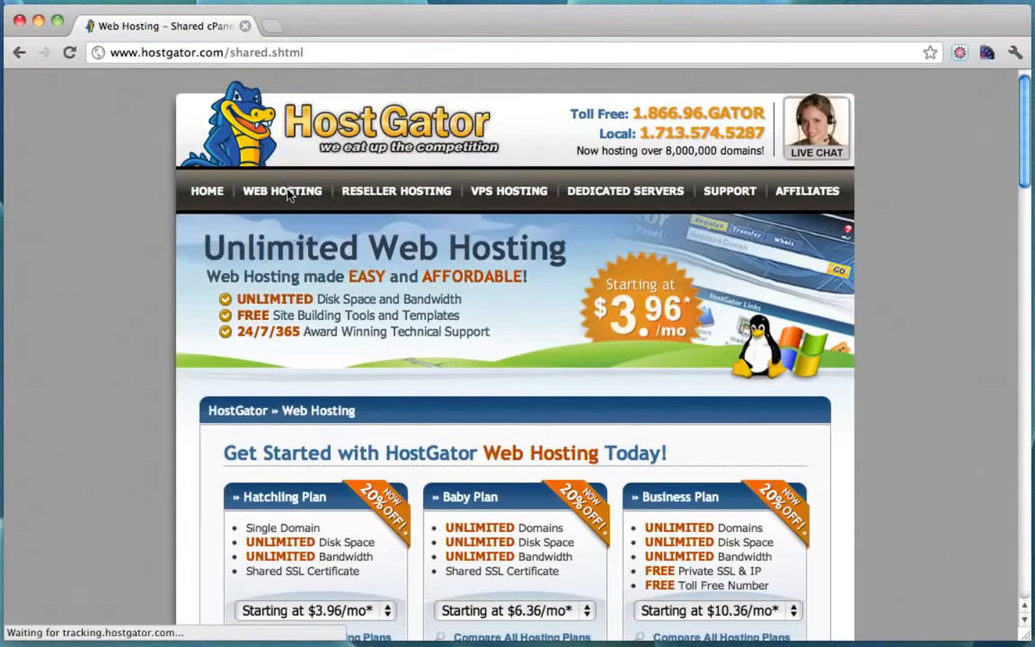
pyautogui.scroll(-3, 694, 217)
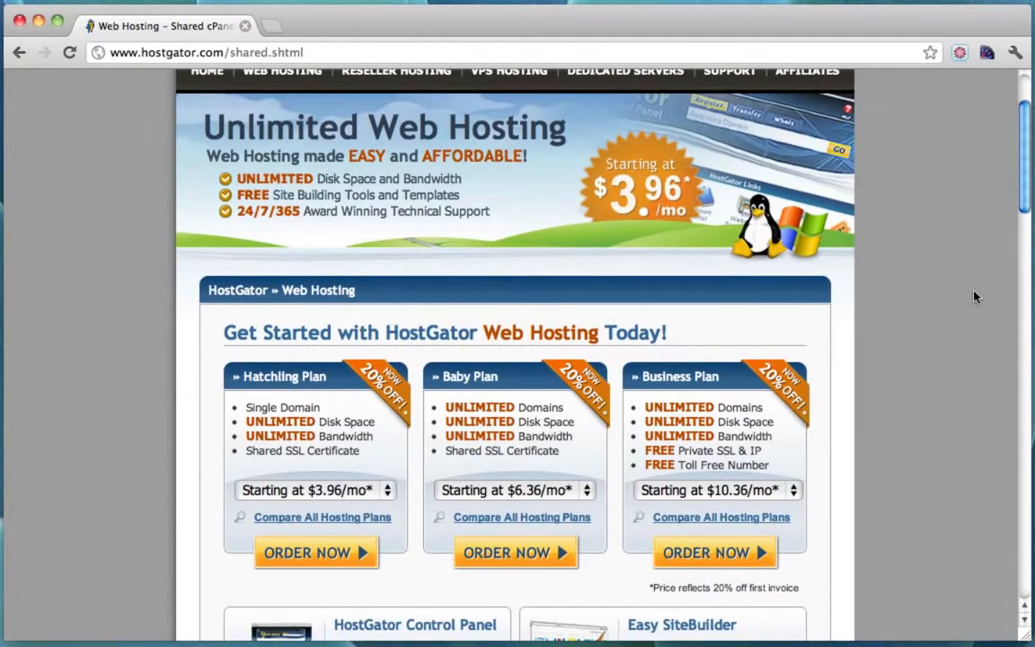
pyautogui.scroll(3, 976, 297)
pyautogui.scroll(-4, 976, 296)
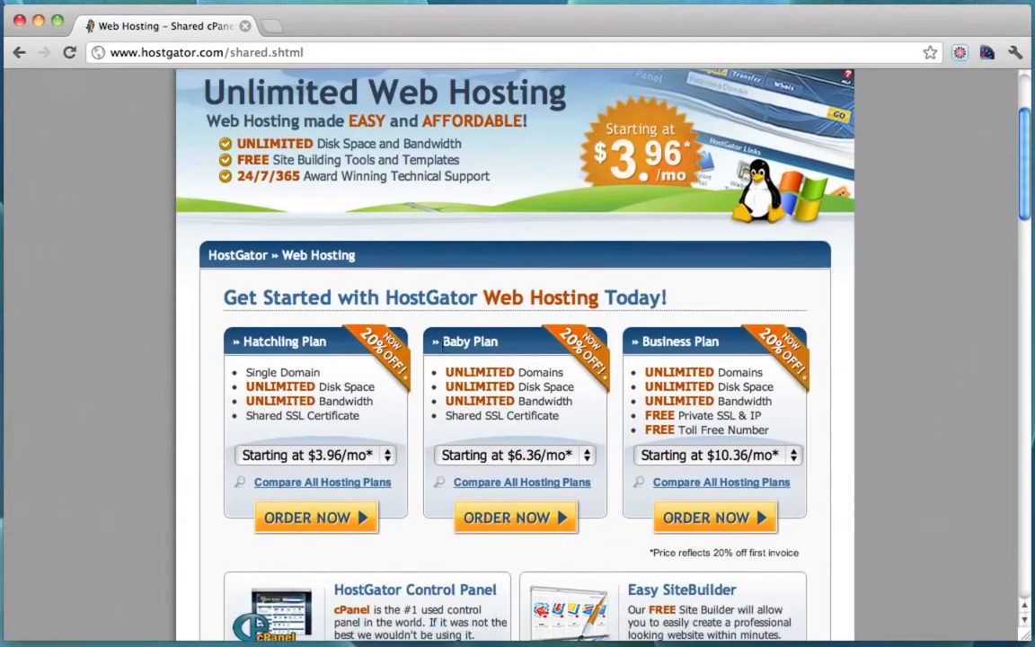
pyautogui.moveTo(441, 341); pyautogui.dragTo(513, 342)
pyautogui.moveTo(447, 374); pyautogui.dragTo(567, 376)
pyautogui.click(552, 379)
pyautogui.moveTo(446, 372); pyautogui.dragTo(542, 377)
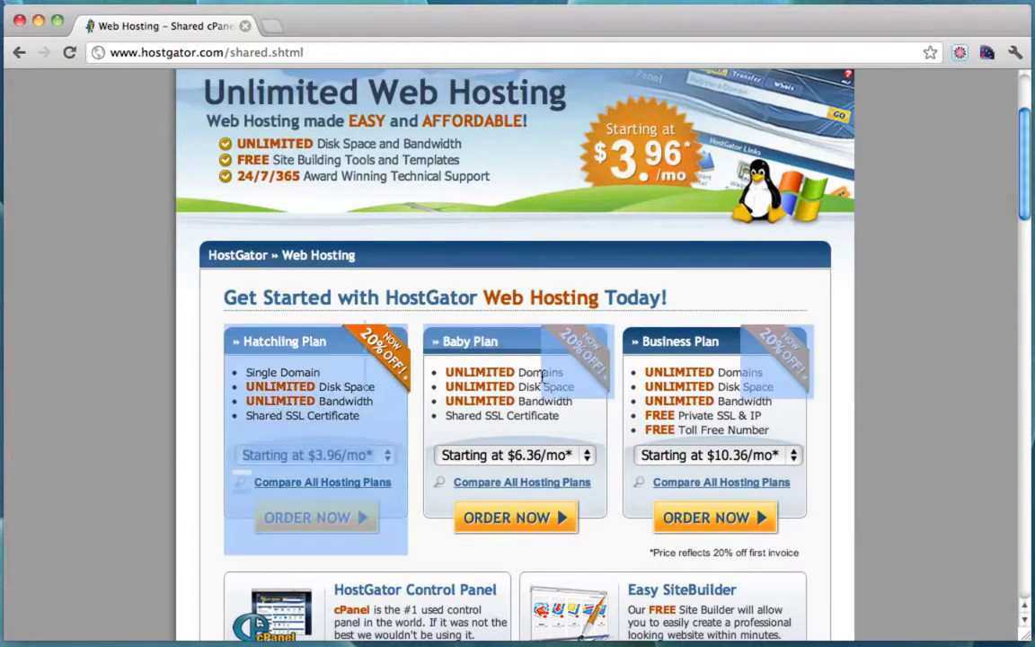
pyautogui.click(479, 338)
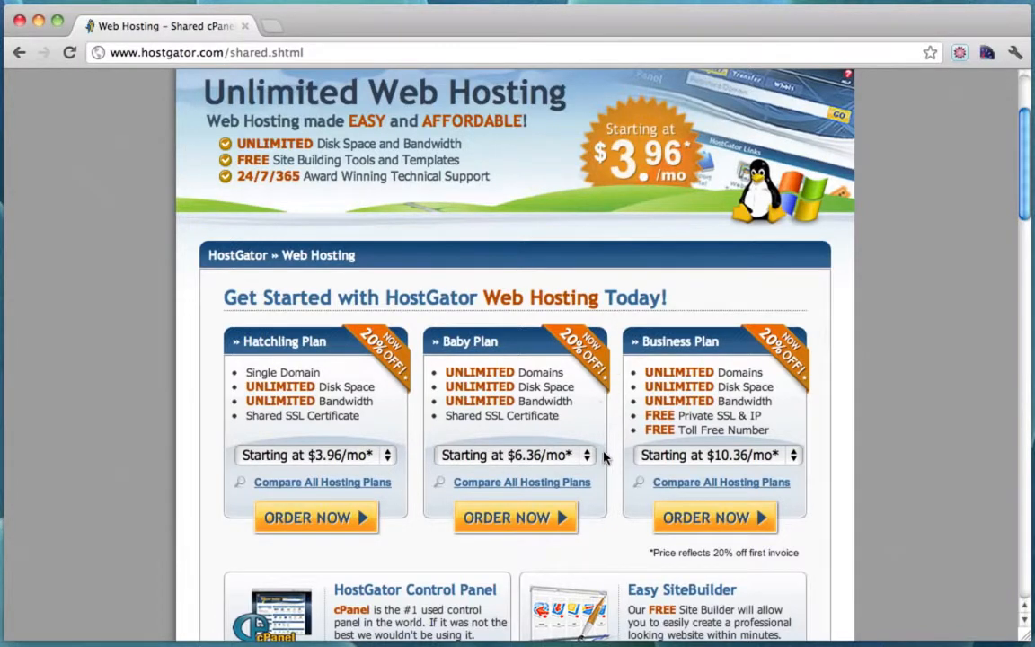
# Set the Baby Plan to Monthly at $7.96/mo and order it.
pyautogui.scroll(-1, 603, 453)
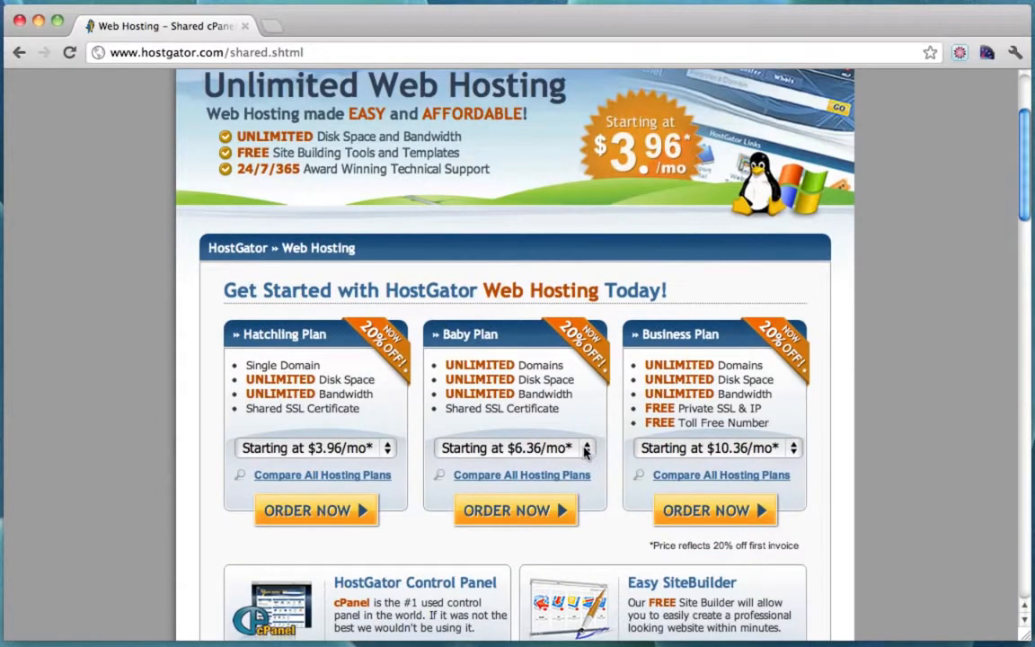
pyautogui.click(585, 452)
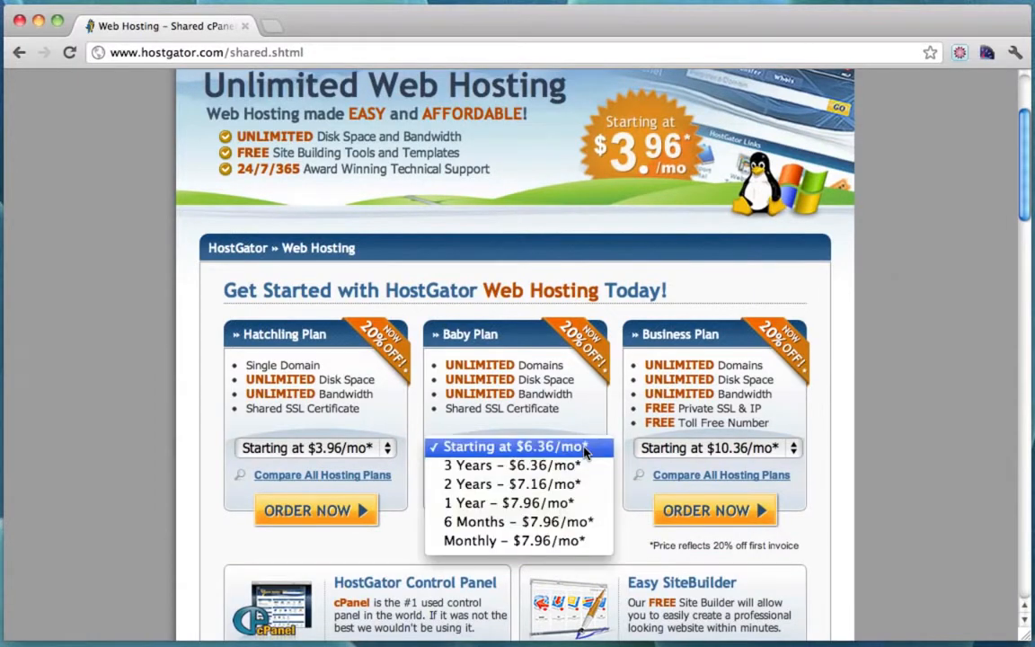
pyautogui.click(540, 542)
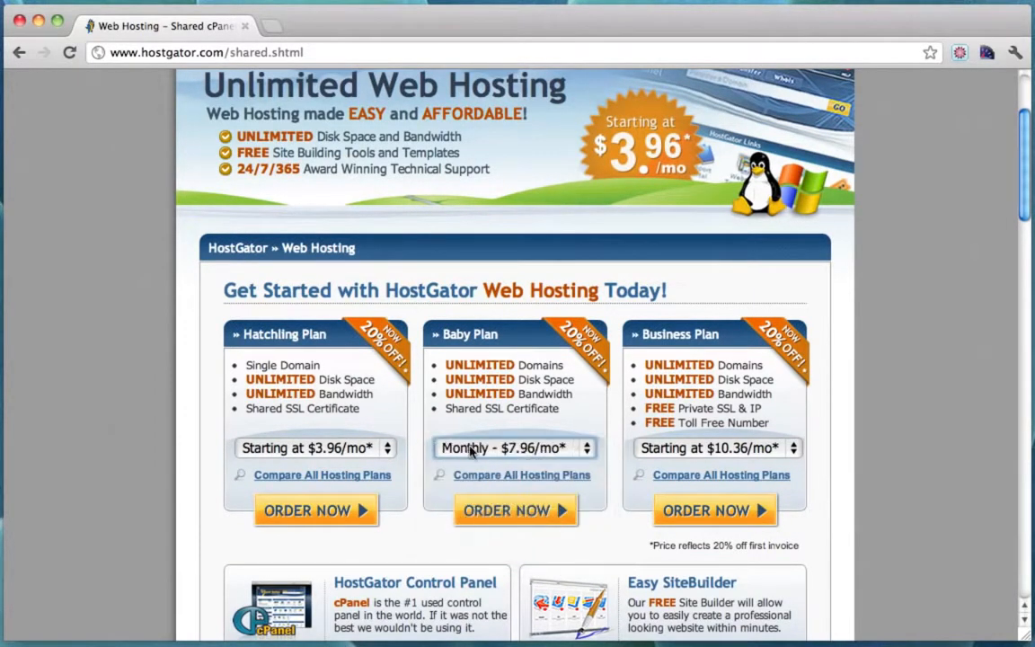
pyautogui.click(585, 452)
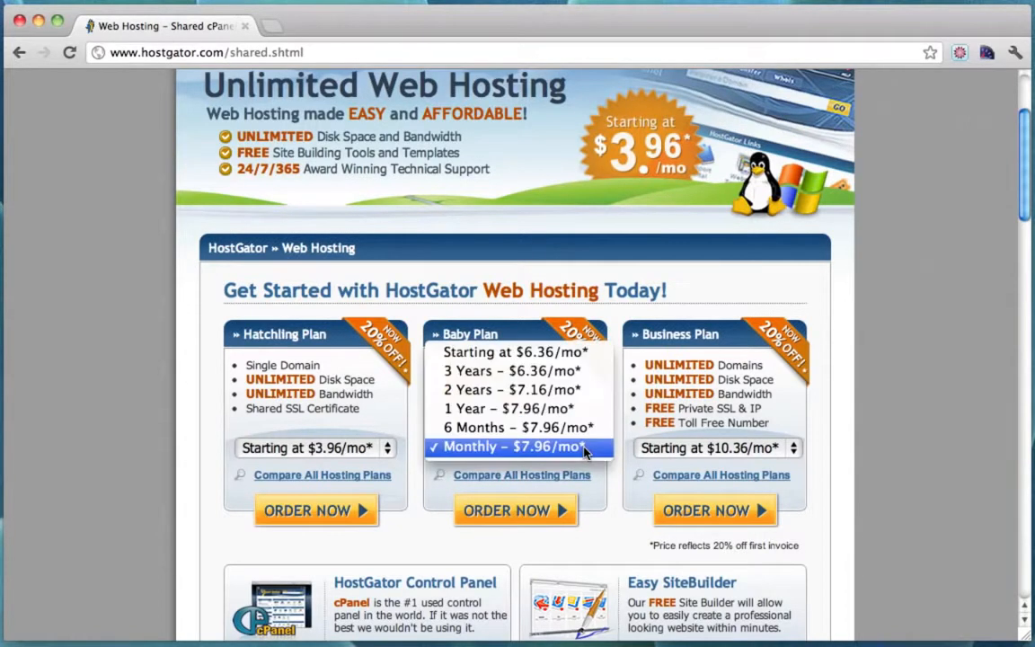
pyautogui.click(498, 451)
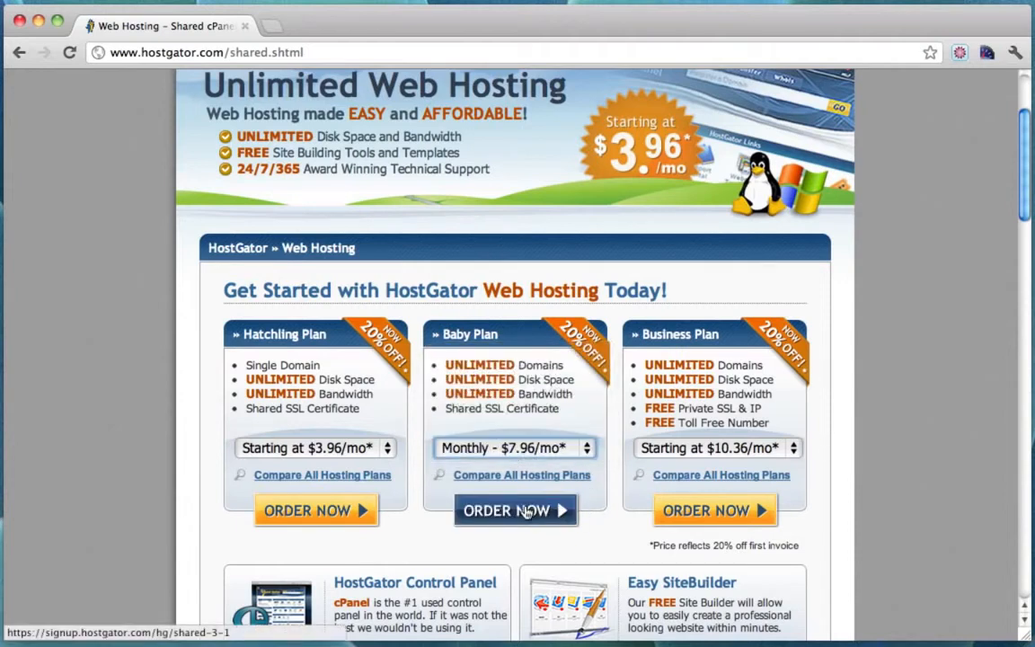
pyautogui.click(528, 511)
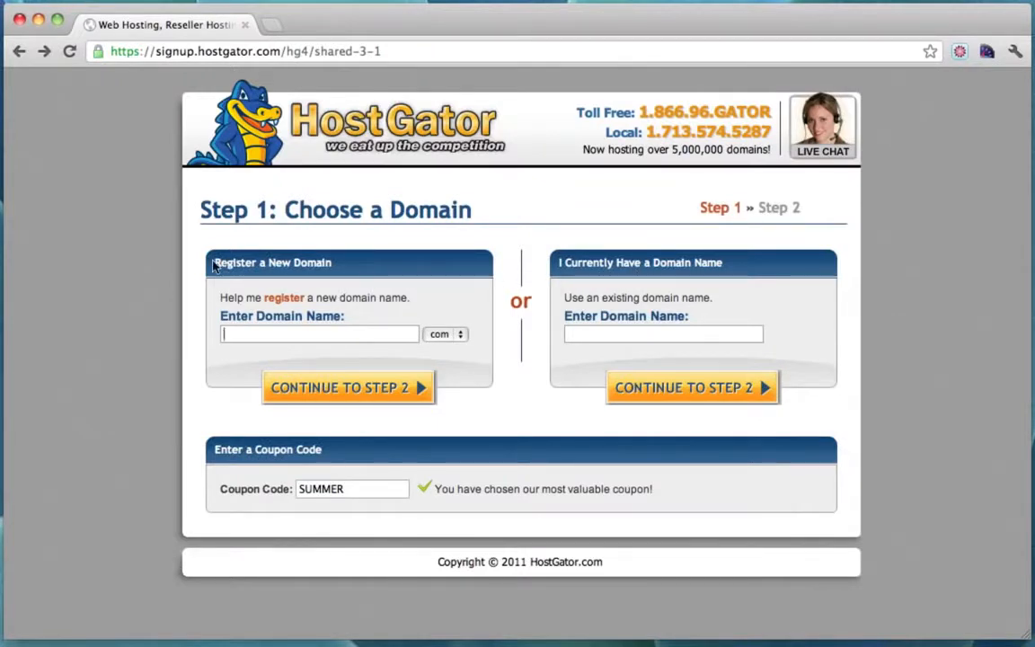
# Register the new domain simplelskey with the .com extension.
pyautogui.moveTo(198, 241); pyautogui.dragTo(334, 262)
pyautogui.click(310, 264)
pyautogui.click(462, 336)
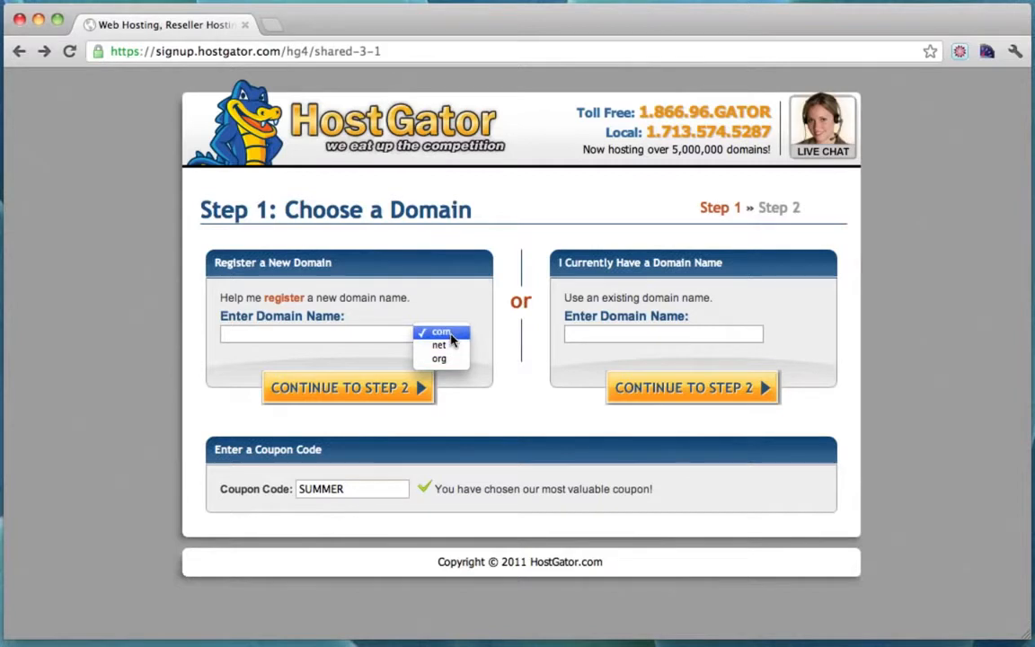
pyautogui.click(450, 335)
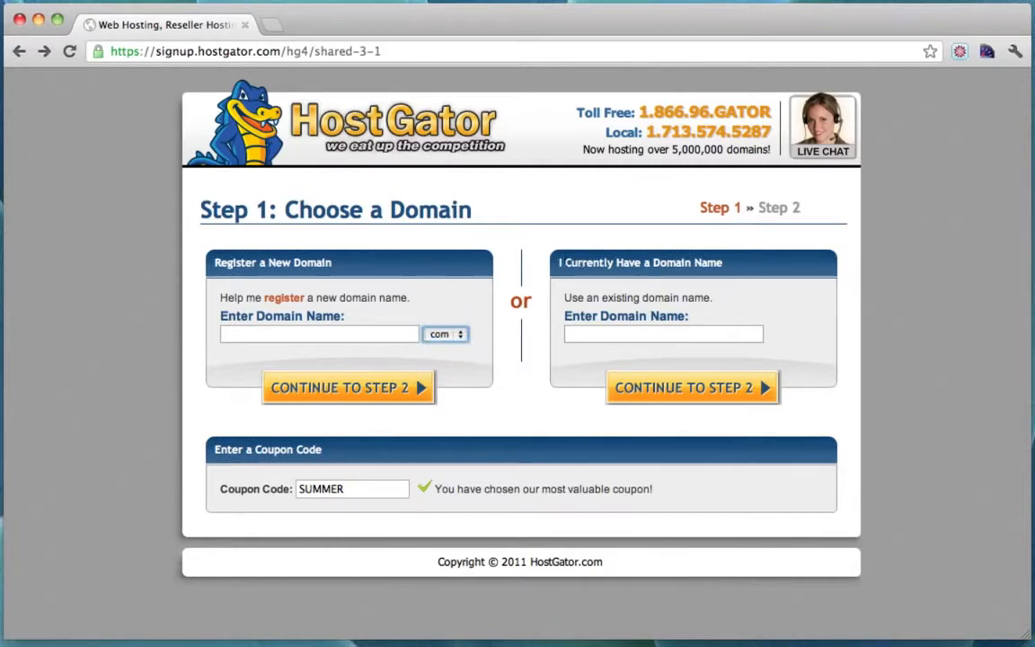
pyautogui.moveTo(557, 263); pyautogui.dragTo(722, 263)
pyautogui.click(722, 263)
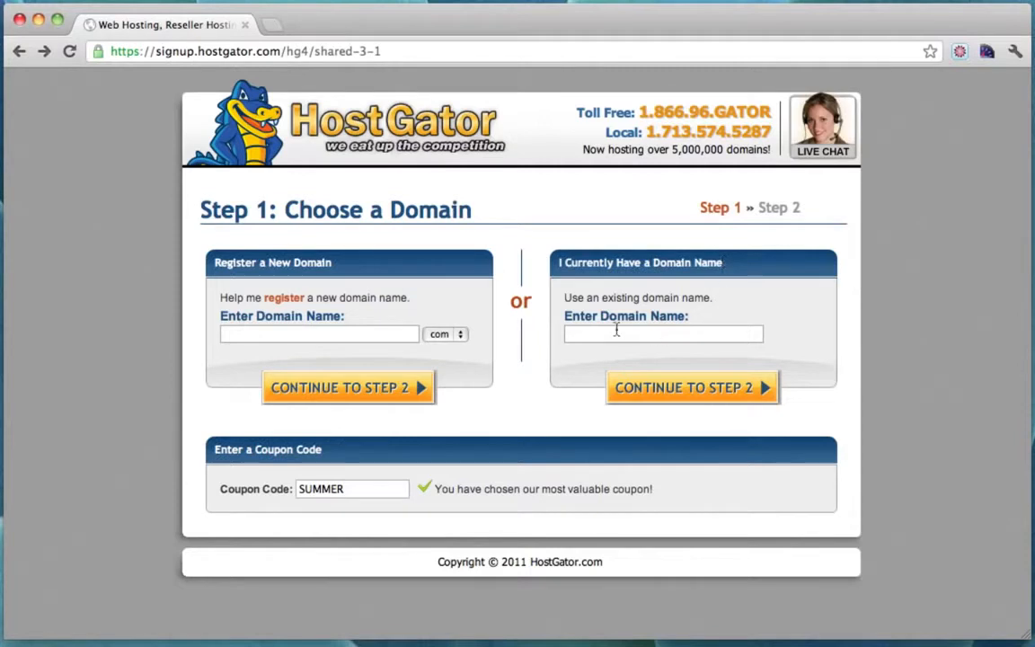
pyautogui.click(355, 337)
pyautogui.write('sim')
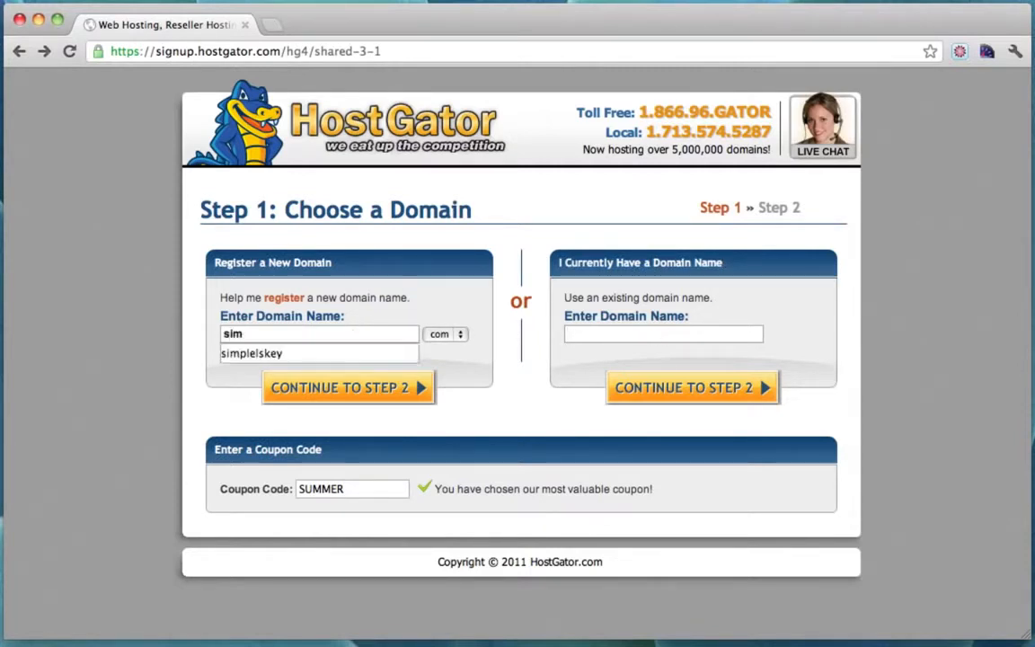
pyautogui.write('plelskey')
pyautogui.click(485, 385)
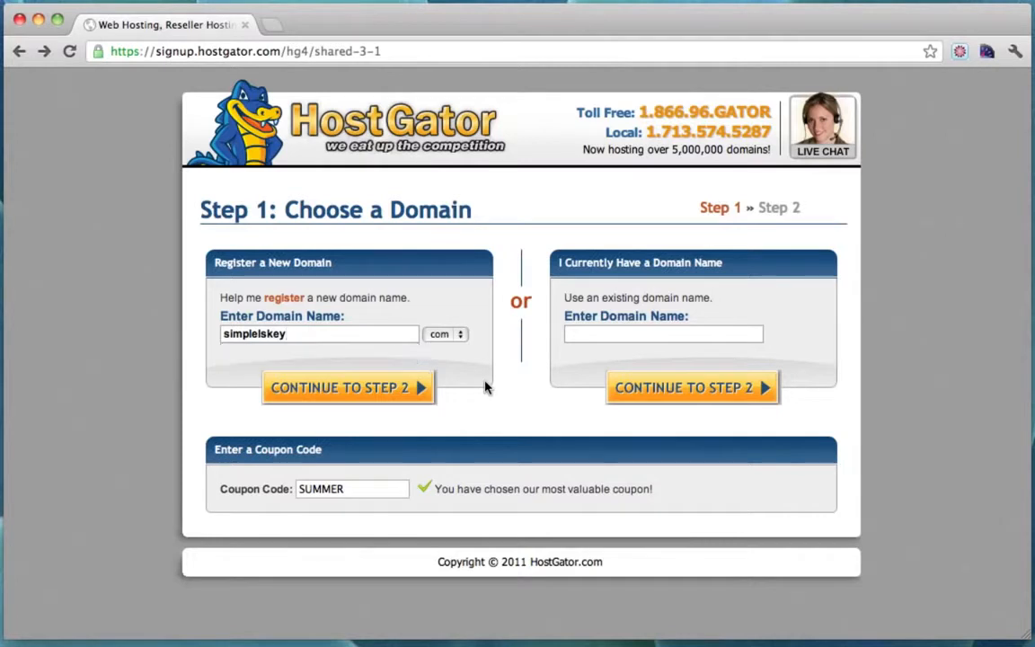
# Replace the SUMMER coupon with yougator30 and continue to Step 2.
pyautogui.moveTo(370, 492); pyautogui.dragTo(235, 486)
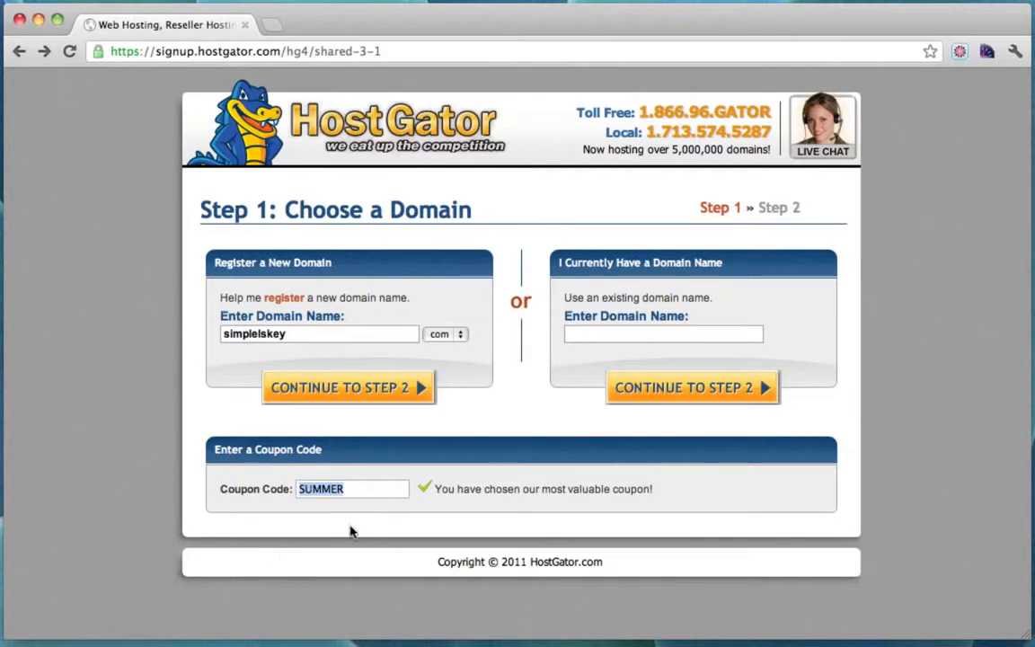
pyautogui.write('yougator30')
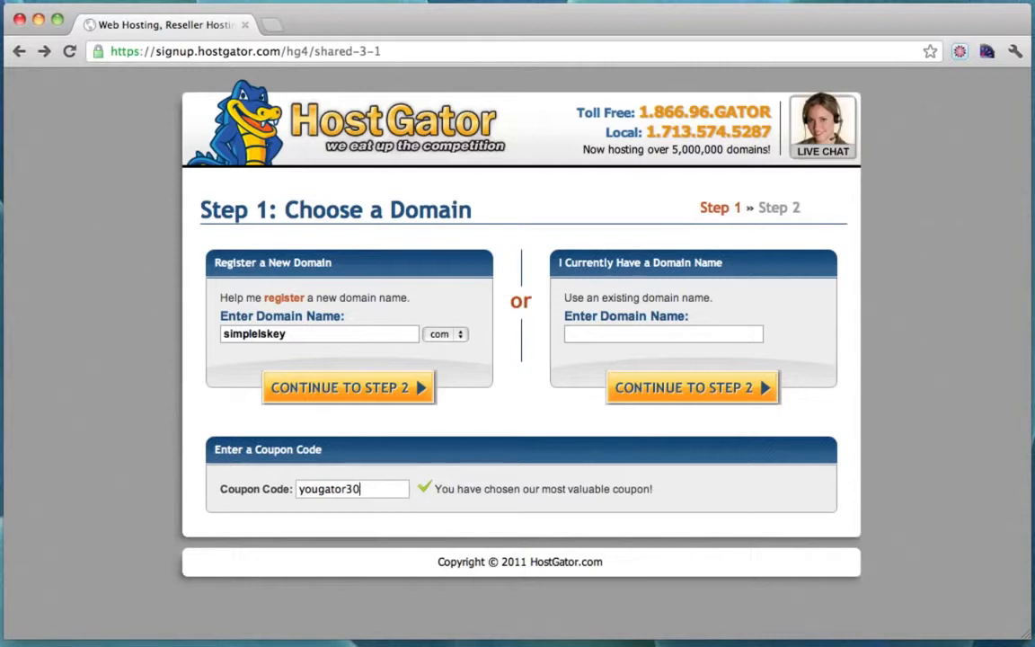
pyautogui.click(373, 391)
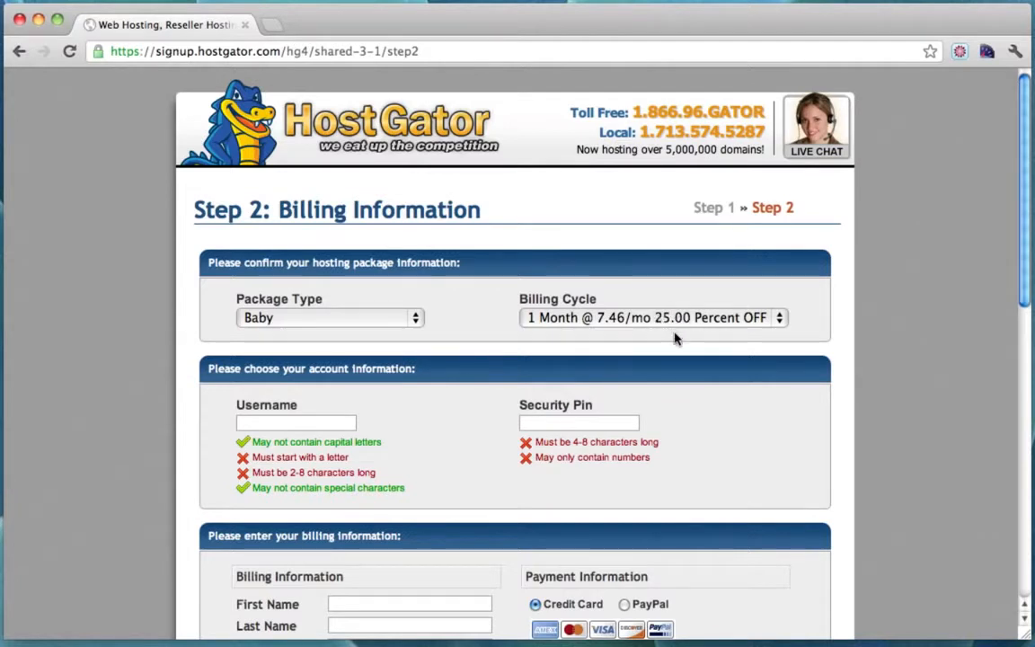
# Review the billing form and order details, keep the terms ticked, and create the Baby account.
pyautogui.scroll(-2, 417, 309)
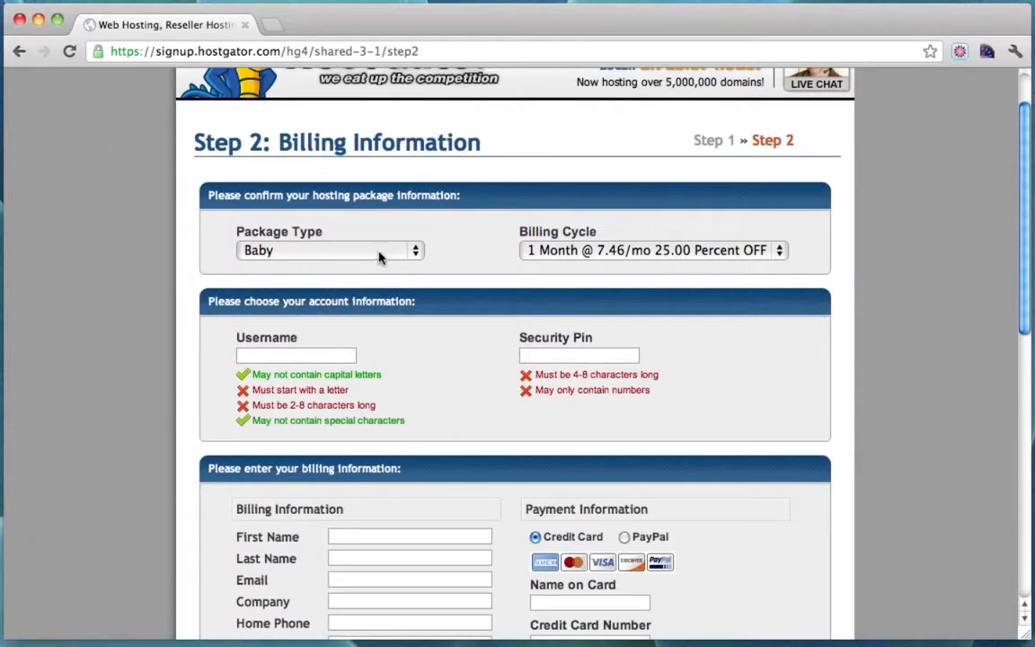
pyautogui.scroll(-1, 485, 286)
pyautogui.scroll(-3, 485, 287)
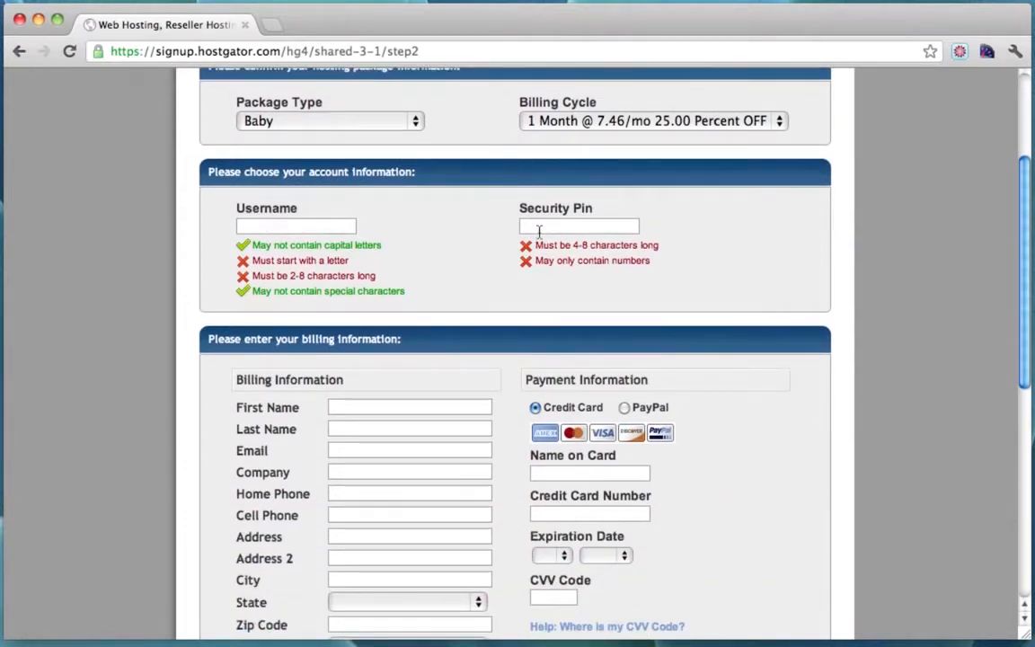
pyautogui.scroll(-10, 448, 316)
pyautogui.scroll(8, 448, 316)
pyautogui.scroll(-2, 448, 317)
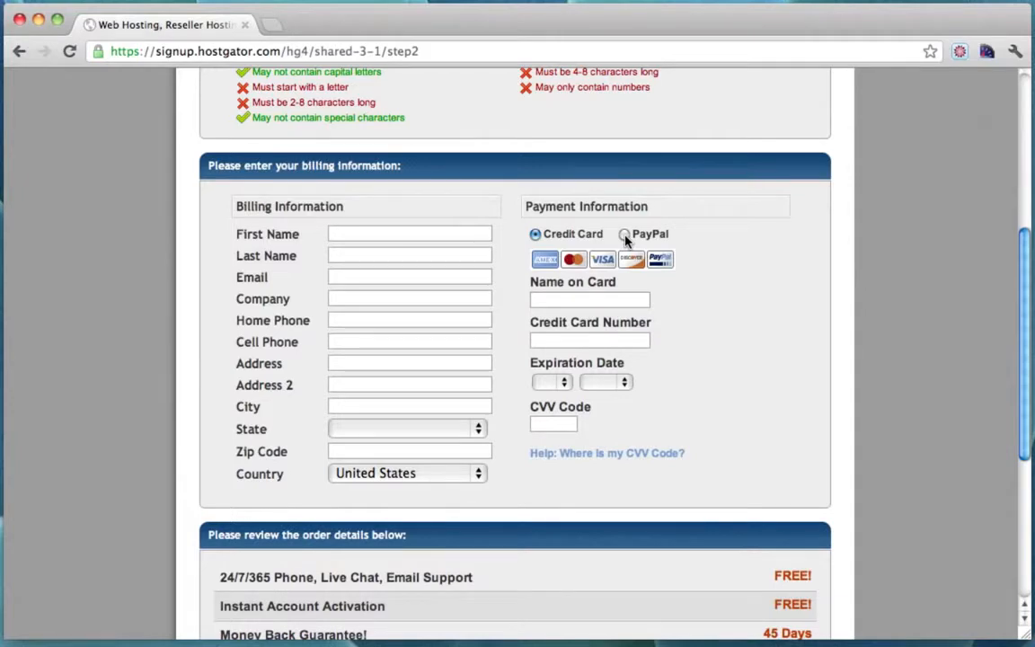
pyautogui.moveTo(543, 455)
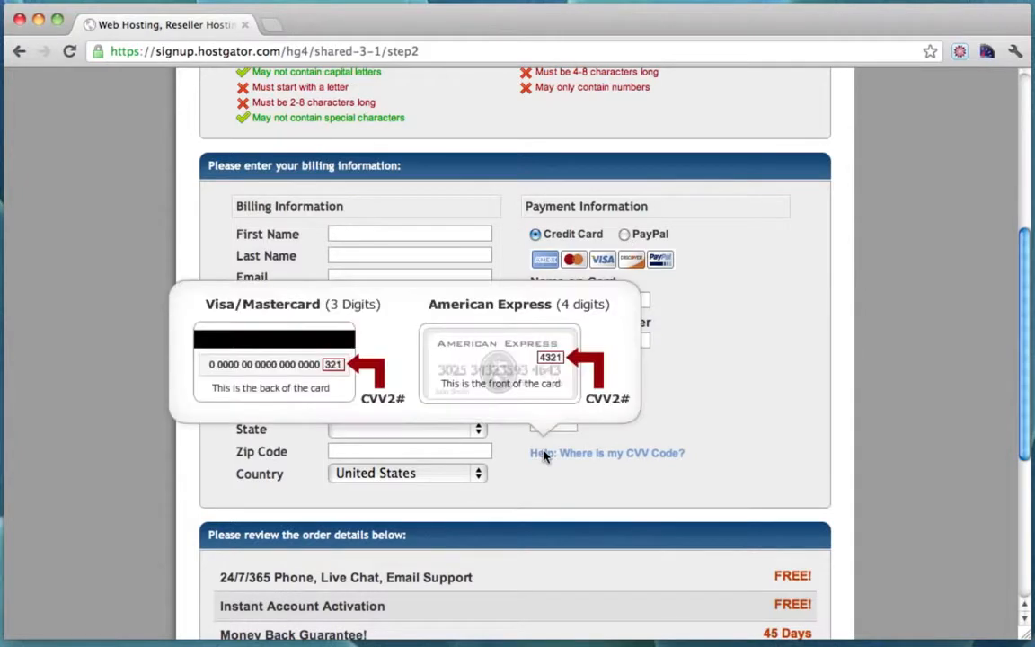
pyautogui.scroll(-8, 836, 386)
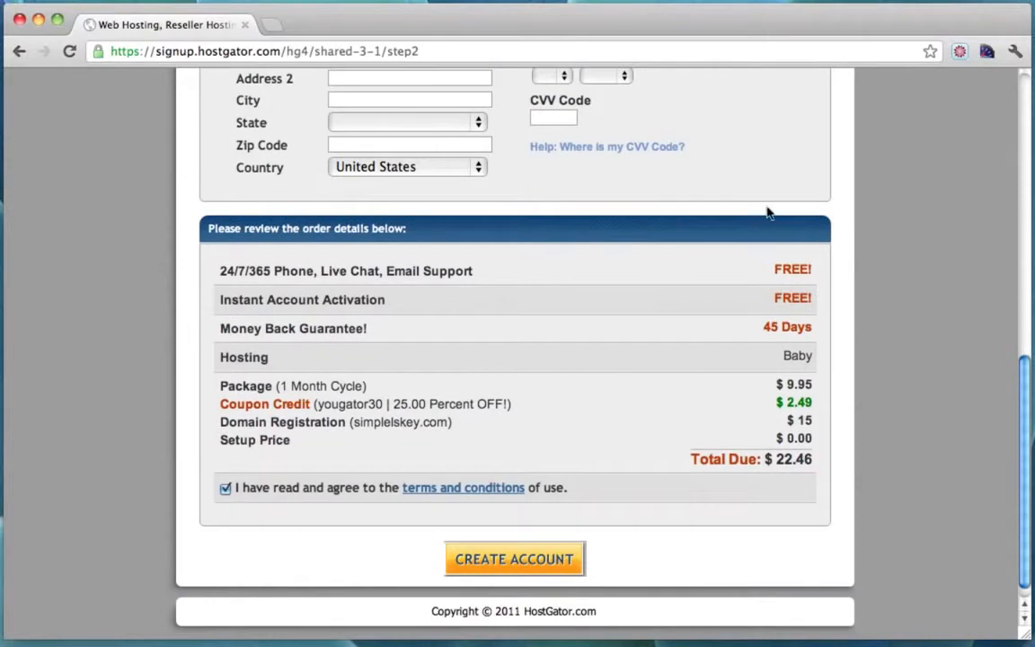
pyautogui.scroll(-1, 768, 212)
pyautogui.moveTo(340, 386); pyautogui.dragTo(492, 385)
pyautogui.click(493, 384)
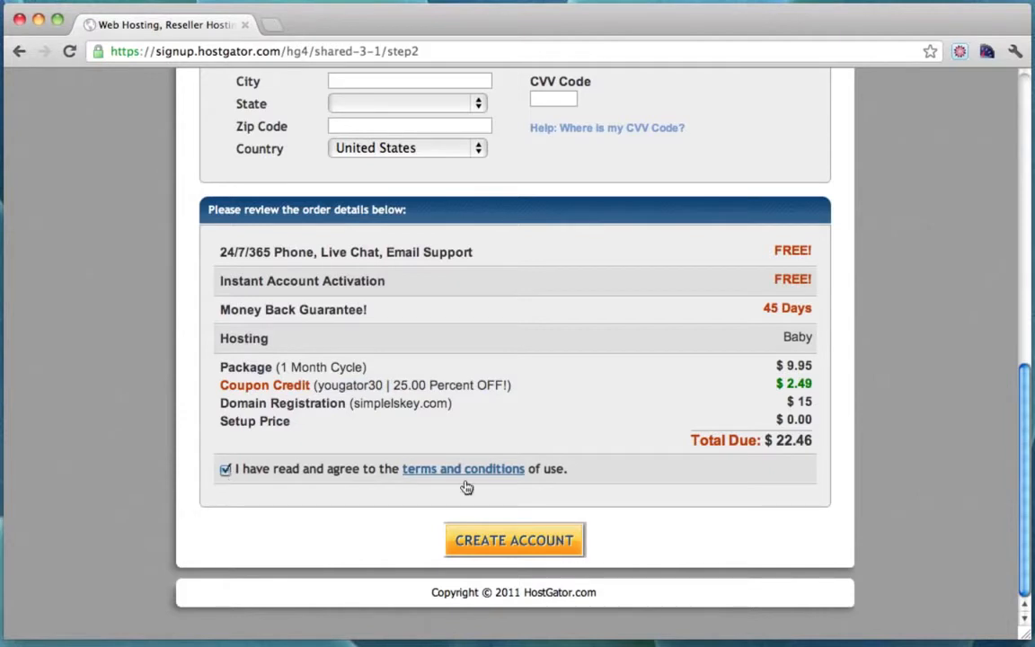
pyautogui.click(515, 542)
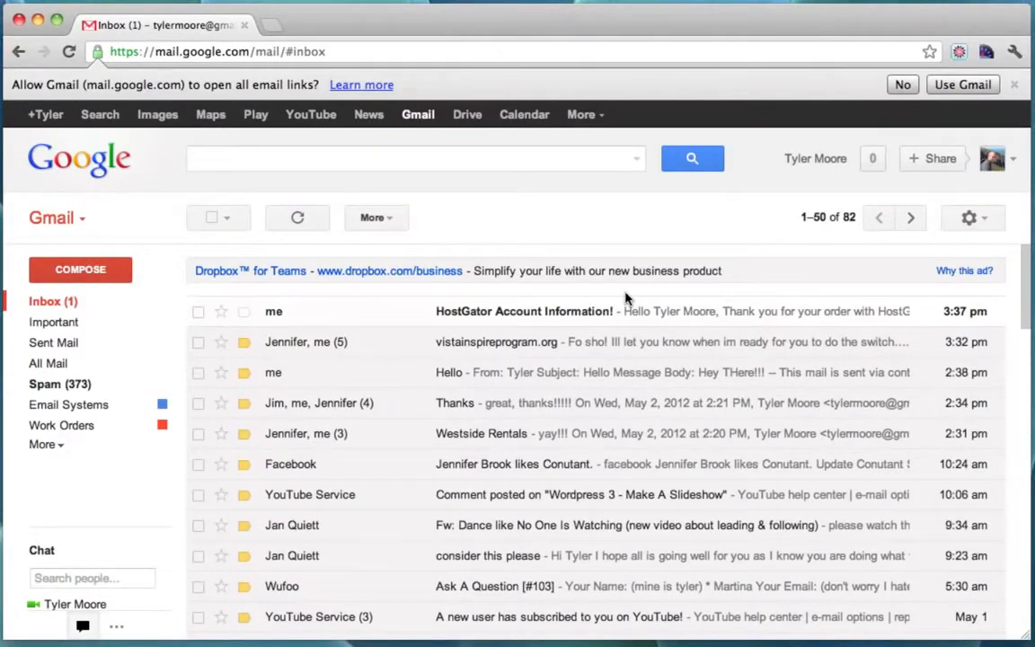
# Open the HostGator Account Information email and its Your Control Panel link in a new tab.
pyautogui.click(465, 312)
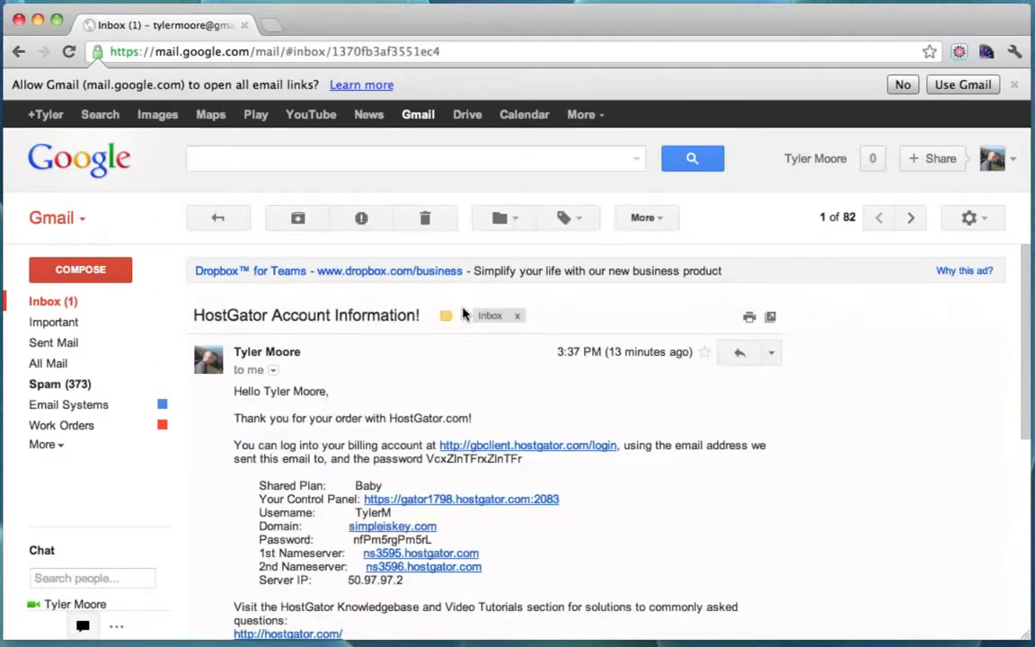
pyautogui.scroll(-2, 555, 413)
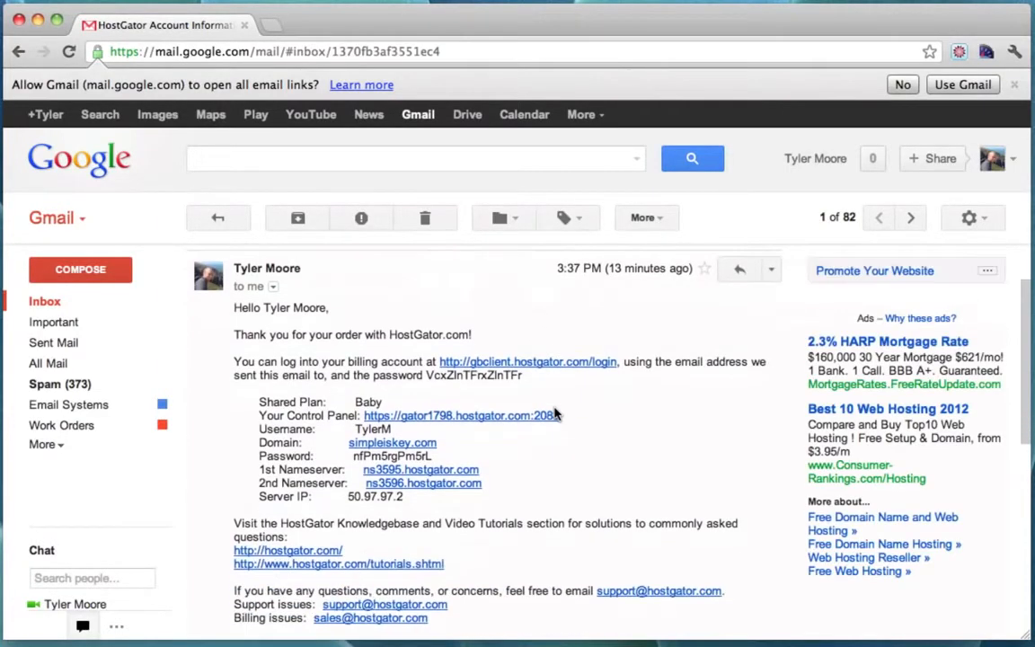
pyautogui.moveTo(259, 415); pyautogui.dragTo(356, 417)
pyautogui.click(611, 416)
pyautogui.scroll(-4, 620, 435)
pyautogui.scroll(6, 619, 435)
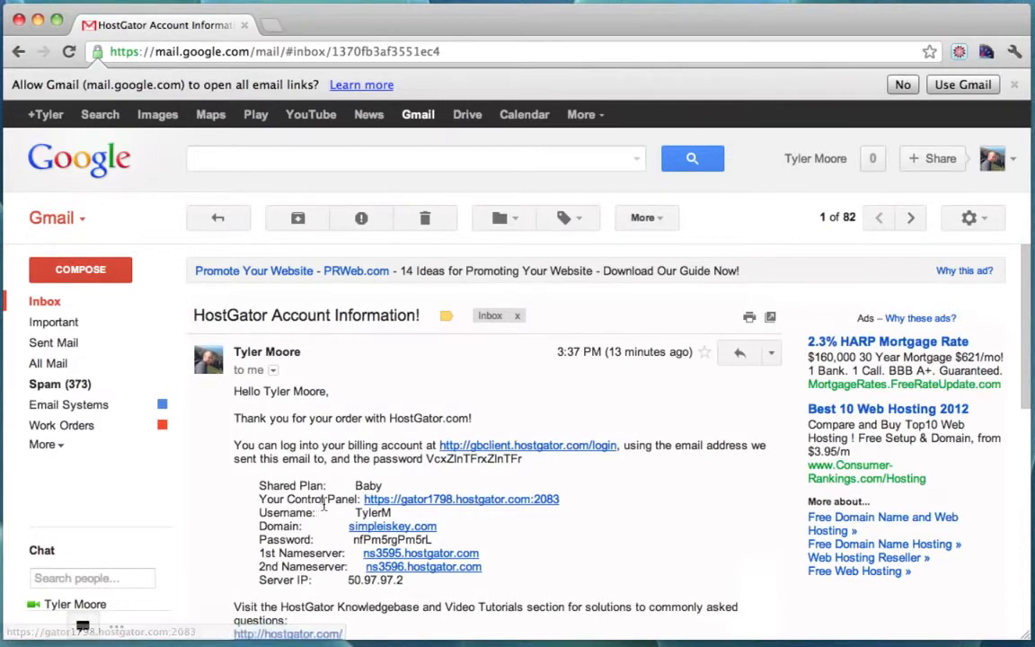
pyautogui.moveTo(259, 501); pyautogui.dragTo(357, 500)
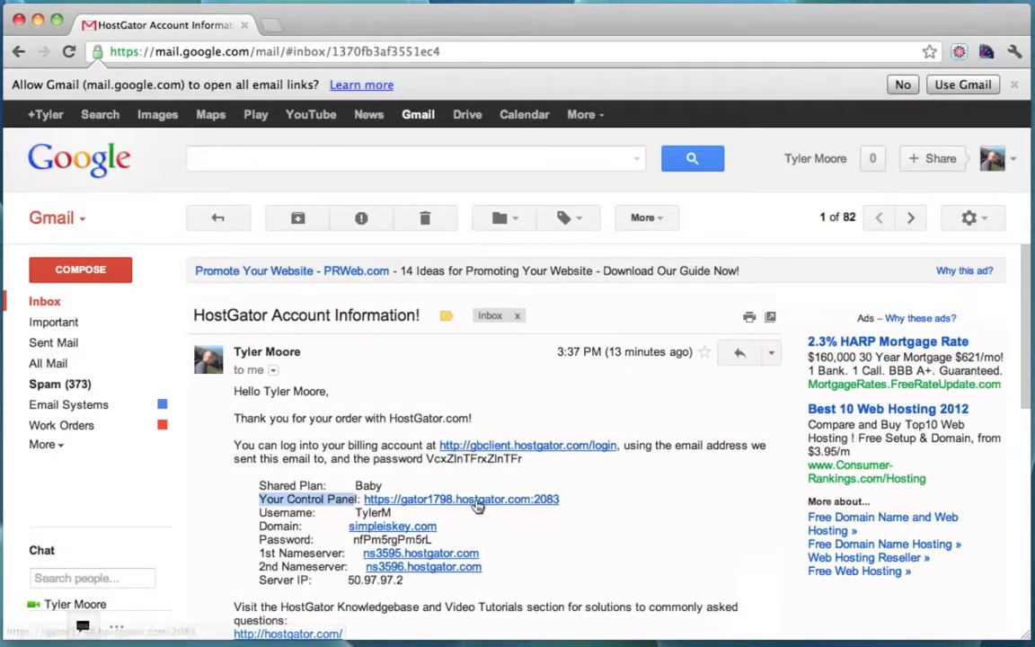
pyautogui.click(634, 511)
pyautogui.click(522, 500)
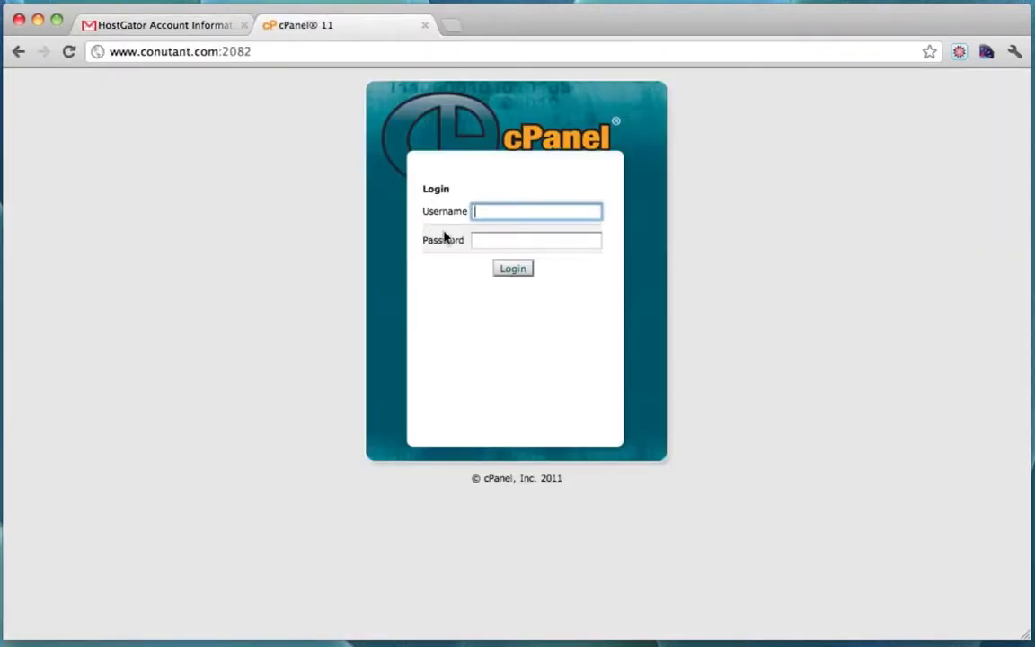
# Copy the account username from the HostGator email.
pyautogui.click(182, 26)
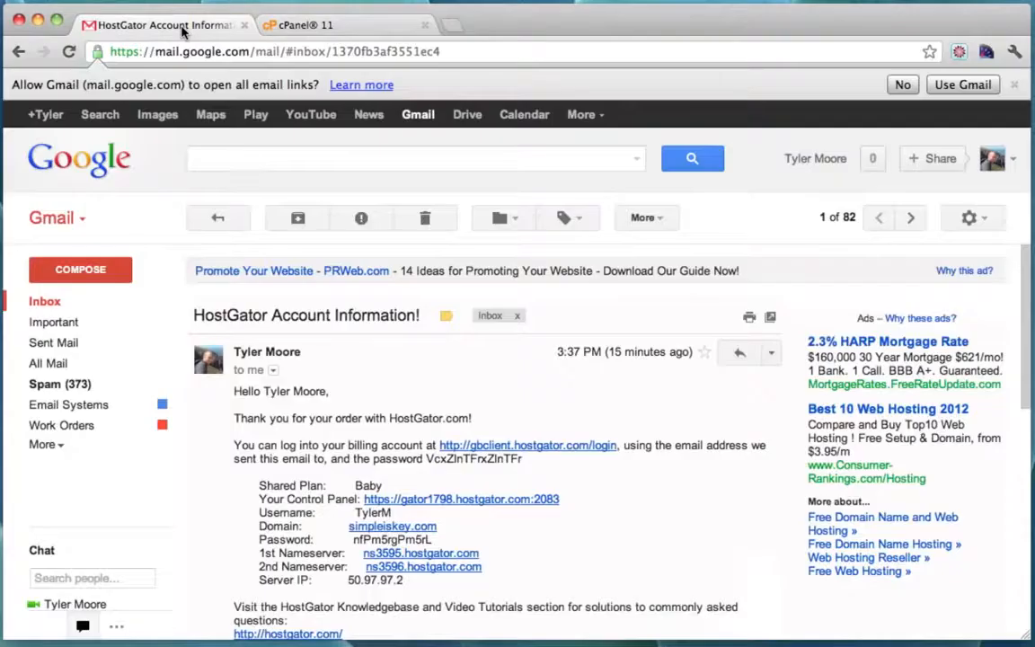
pyautogui.scroll(-1, 454, 389)
pyautogui.doubleClick(370, 462)
pyautogui.rightClick(368, 463)
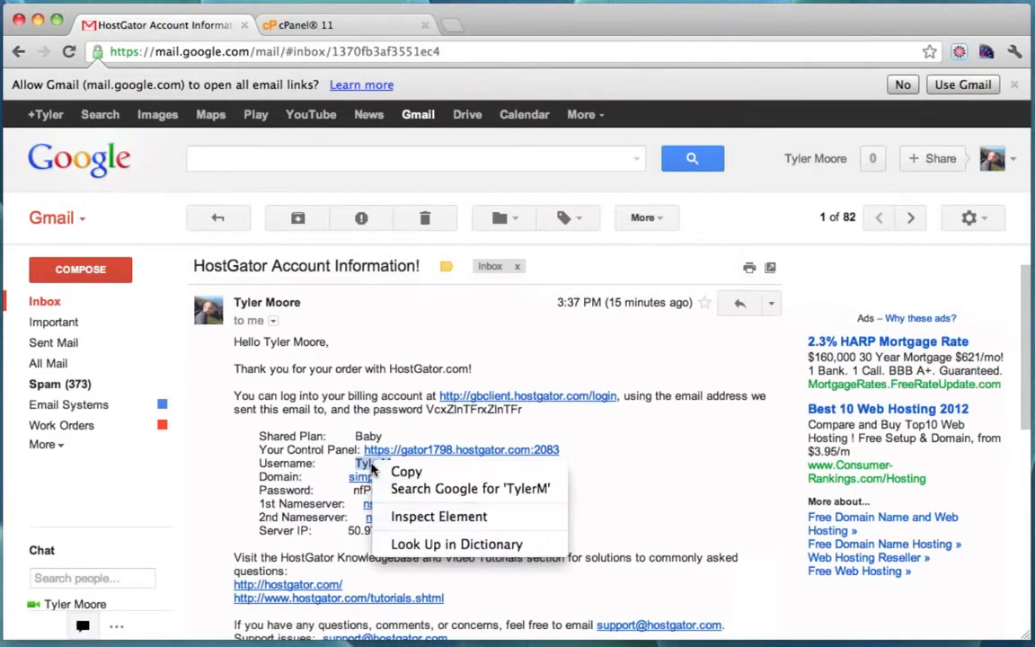
pyautogui.click(406, 471)
# Paste the username and the emailed password into the cPanel login form and log in.
pyautogui.click(360, 20)
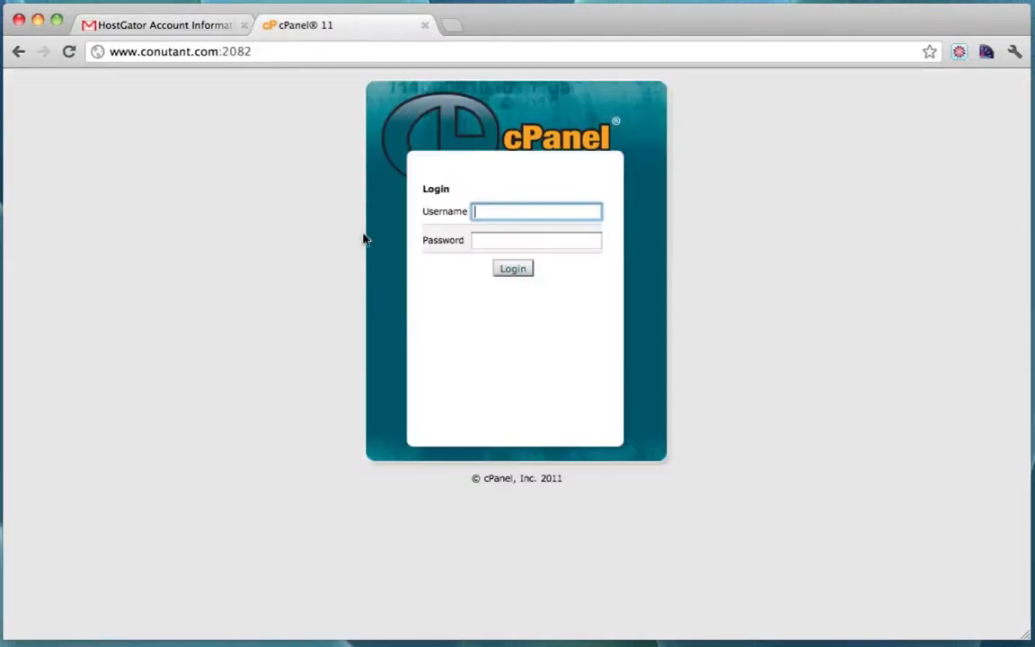
pyautogui.press('super+v')
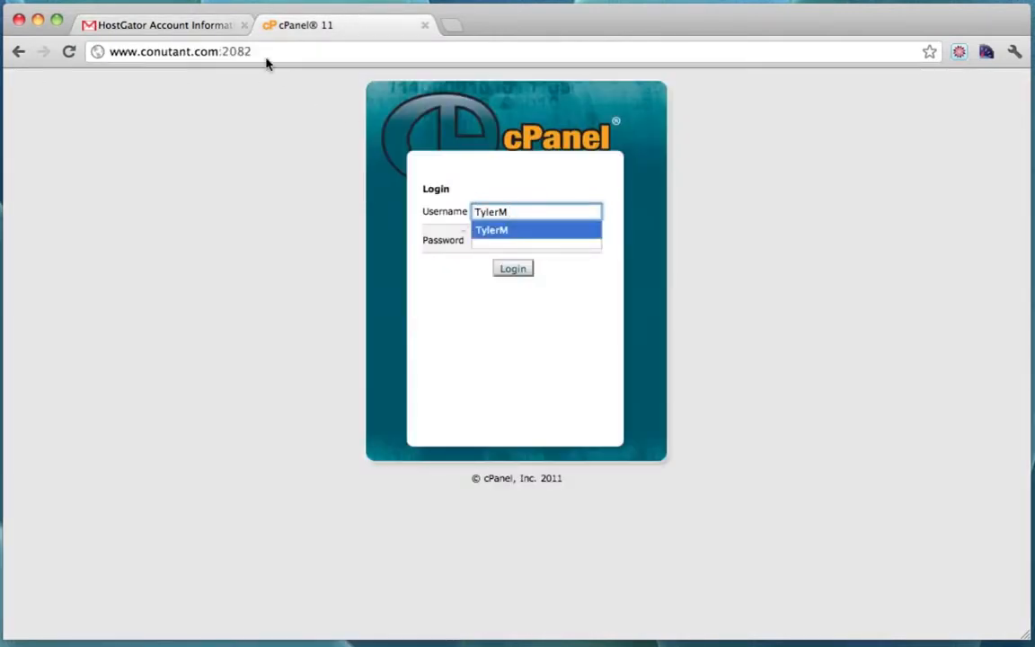
pyautogui.click(189, 26)
pyautogui.doubleClick(384, 491)
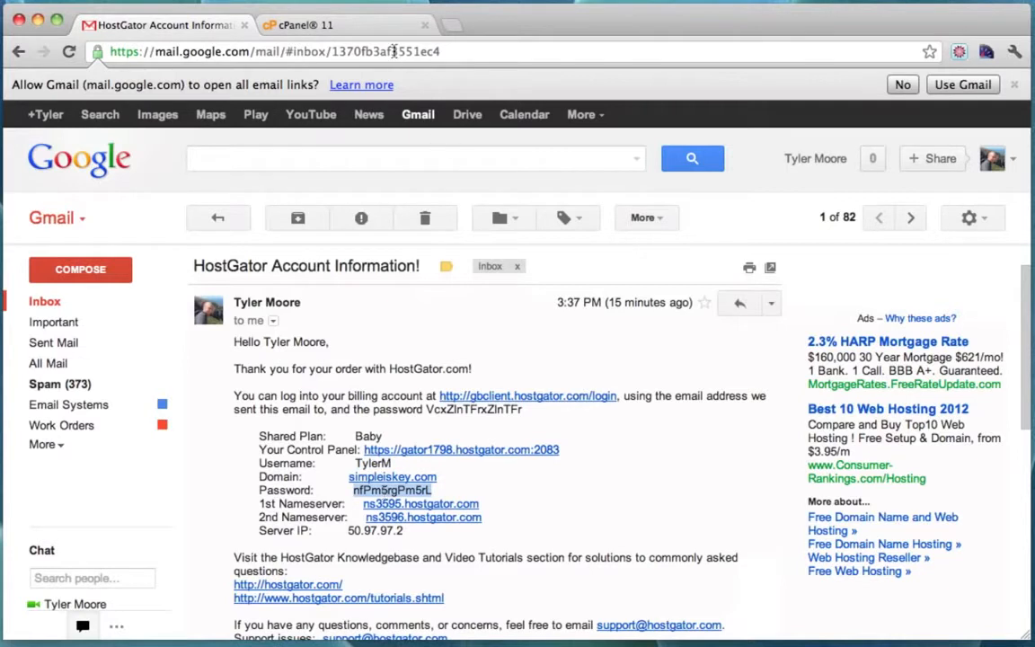
pyautogui.click(359, 25)
pyautogui.click(513, 239)
pyautogui.press('super+v')
pyautogui.click(515, 272)
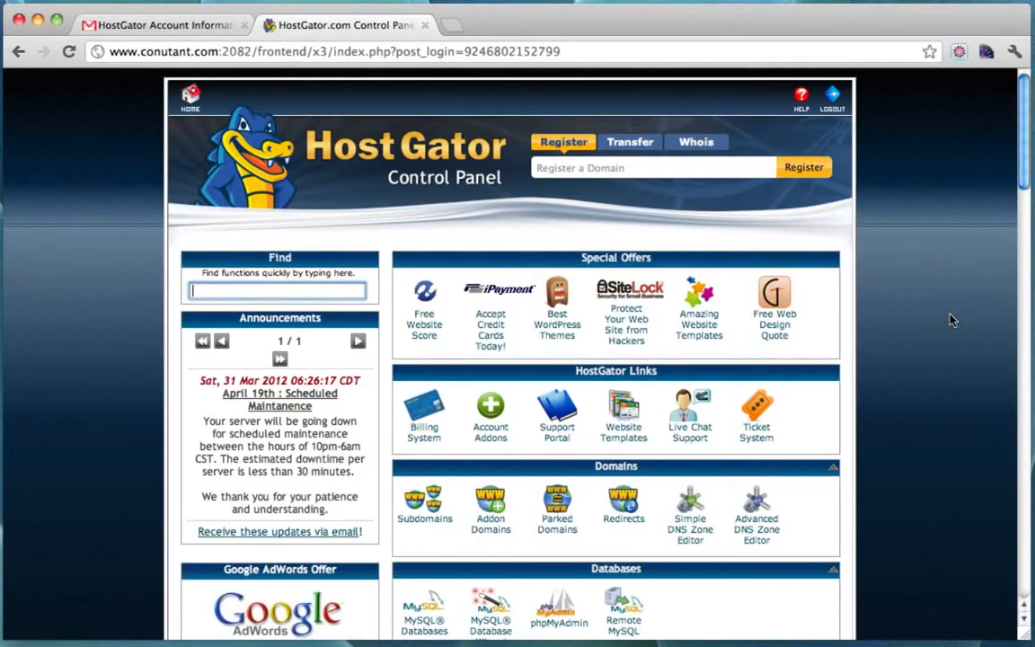
# Open cPanel's QuickInstall and choose WordPress under Blog Software.
pyautogui.scroll(-15, 951, 320)
pyautogui.scroll(-3, 951, 319)
pyautogui.scroll(2, 950, 319)
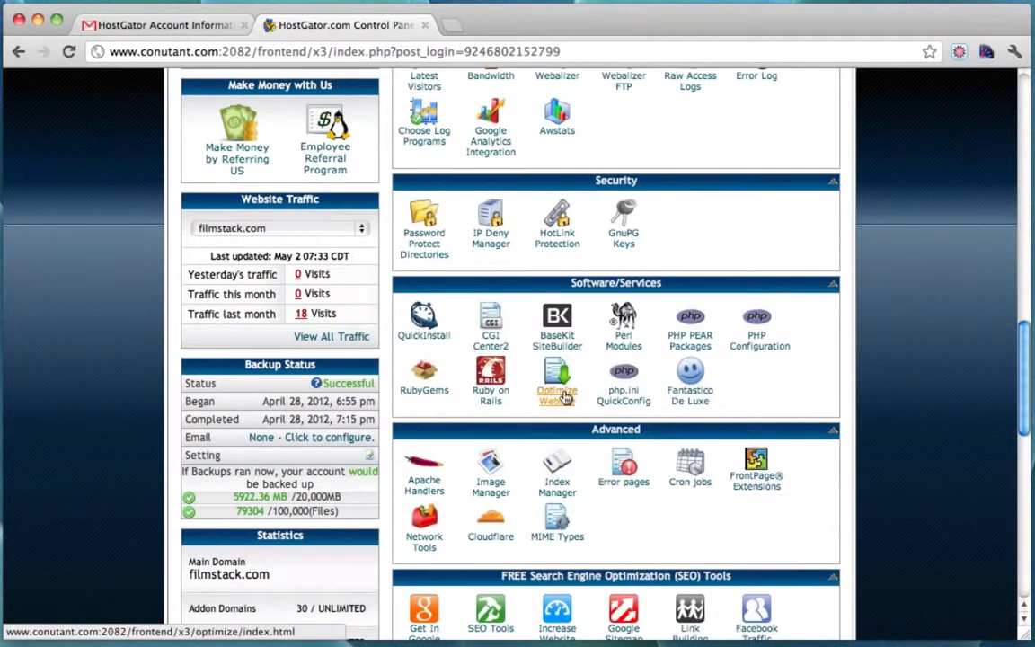
pyautogui.click(425, 320)
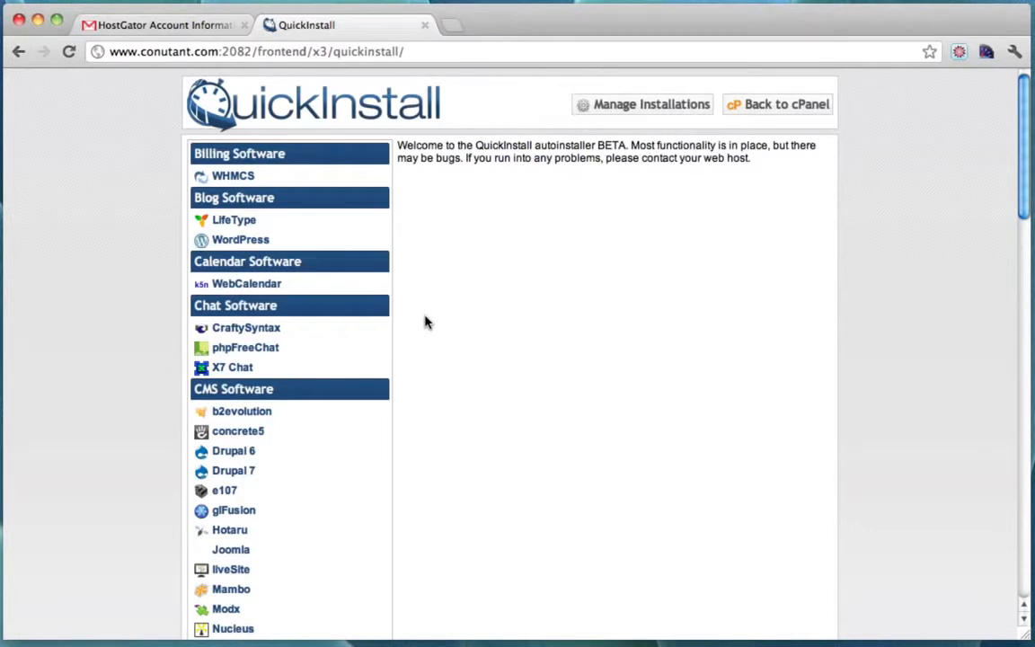
pyautogui.click(236, 241)
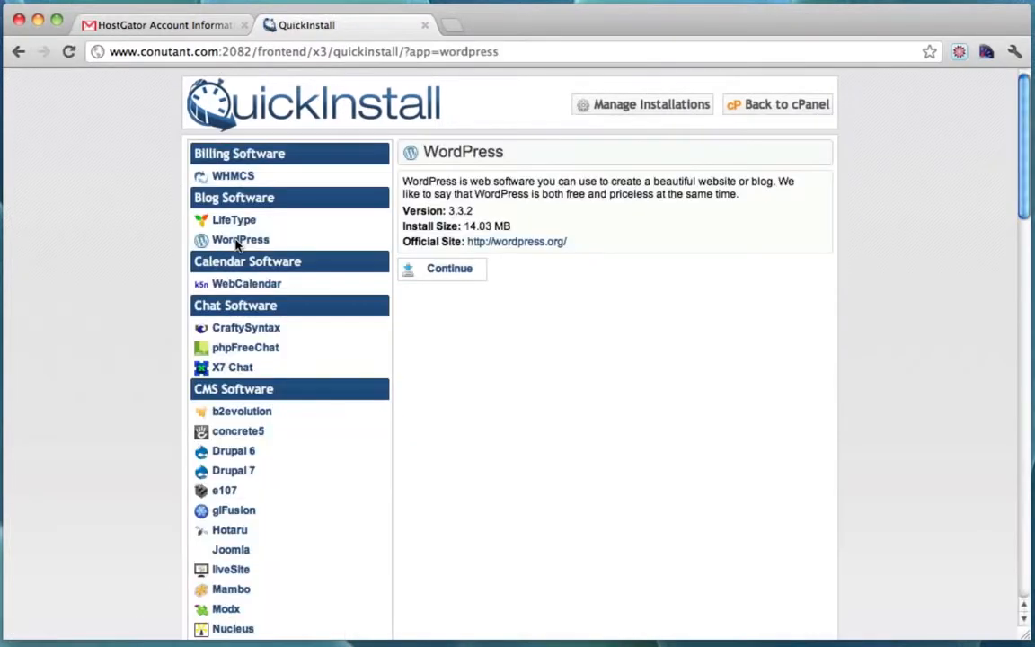
# Open the WordPress install form and pick simpleiskey.com as the install domain.
pyautogui.click(443, 270)
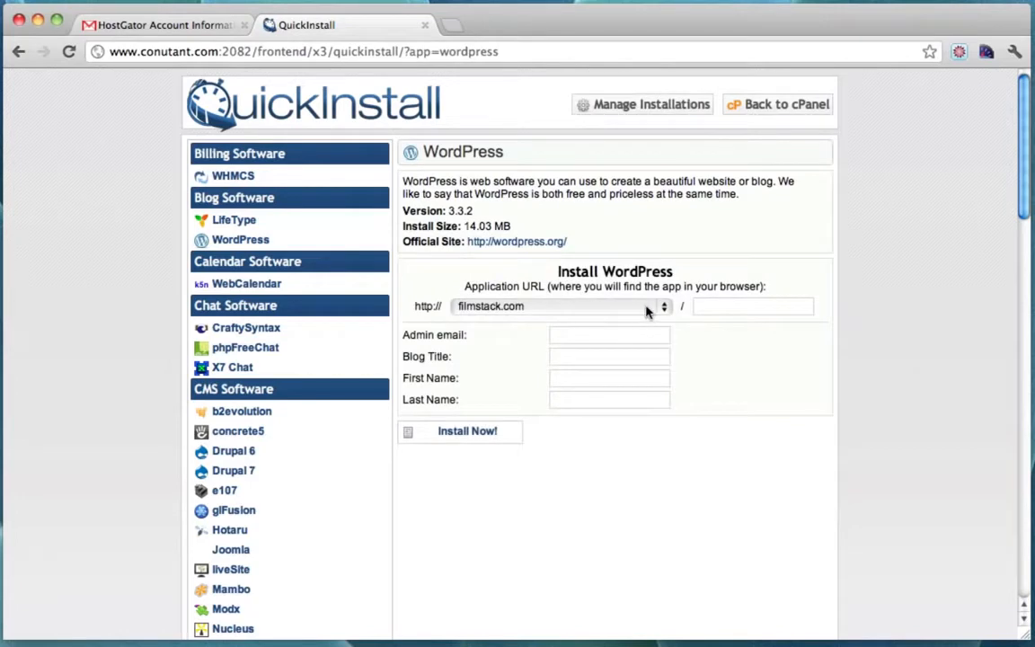
pyautogui.click(645, 310)
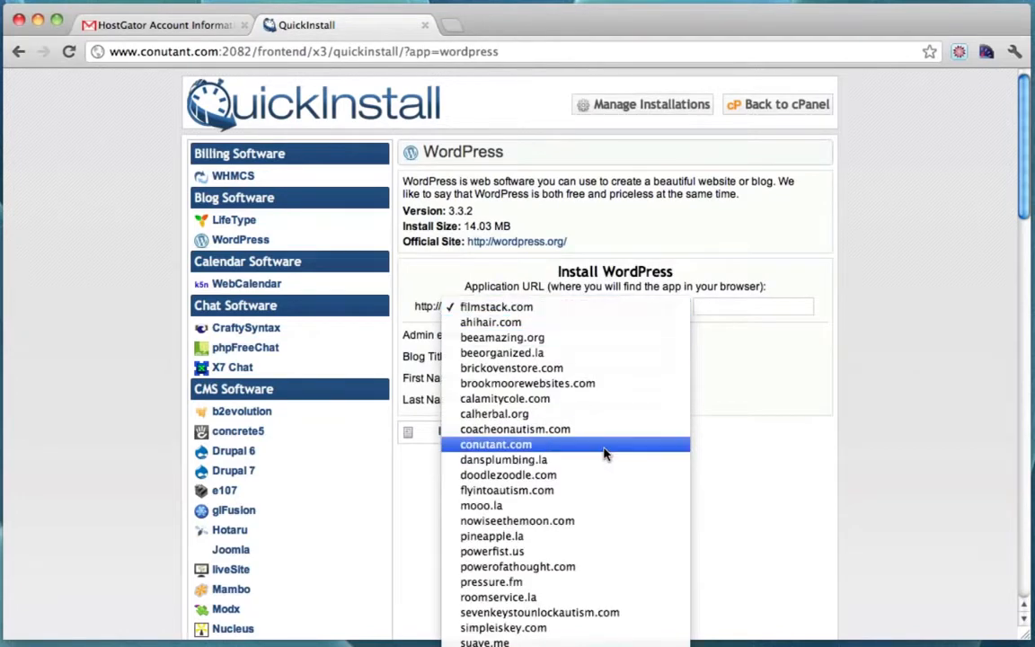
pyautogui.scroll(-3, 603, 453)
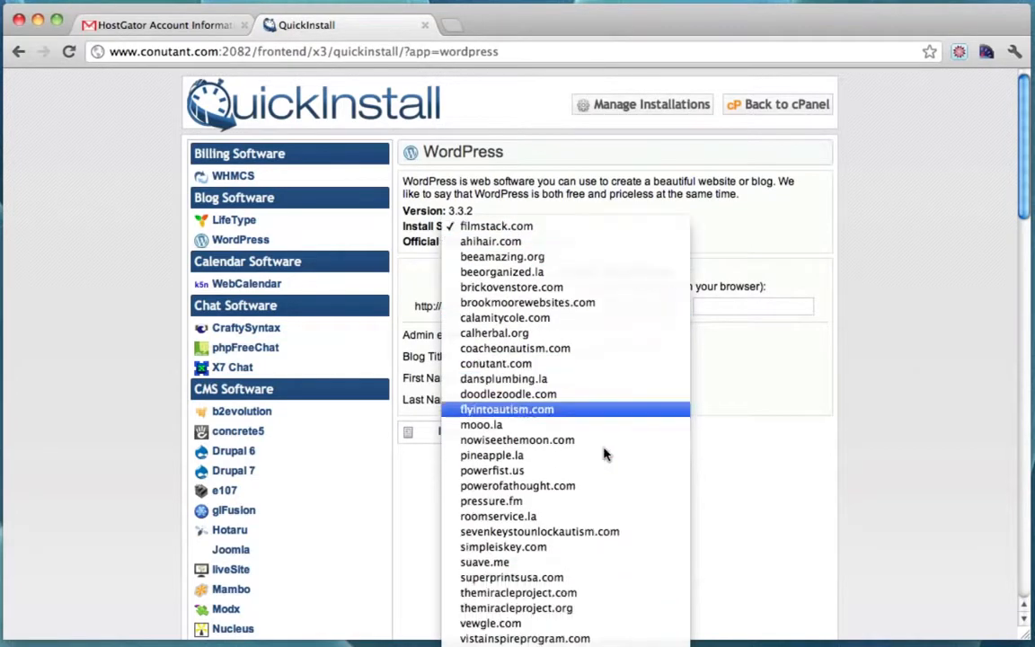
pyautogui.click(554, 547)
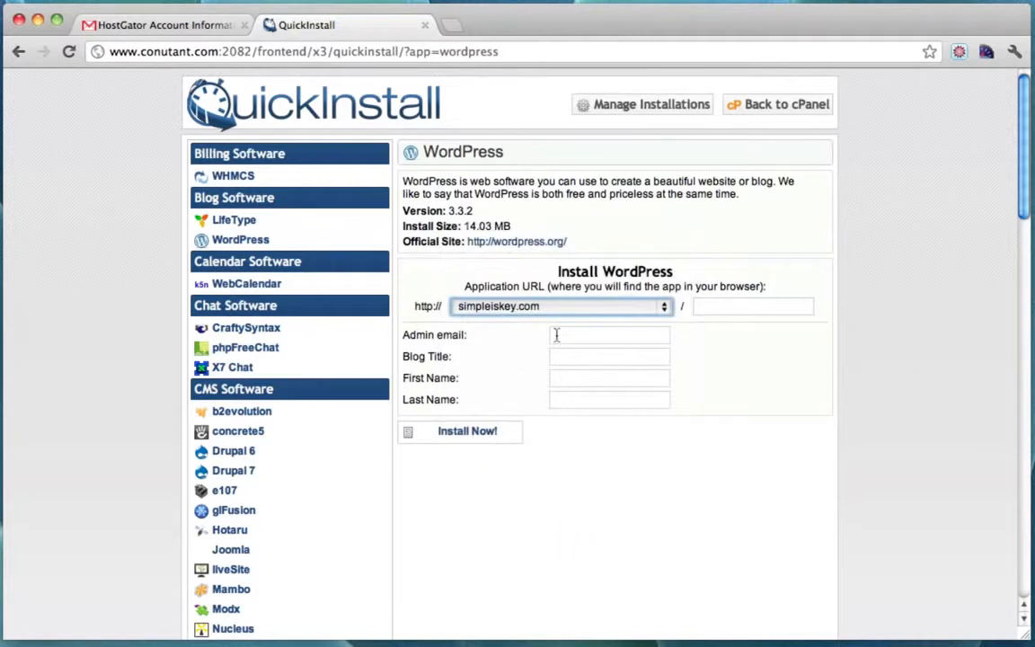
# Autofill the admin e-mail and names, and enter the blog title 'Business Website'.
pyautogui.click(572, 334)
pyautogui.write('t')
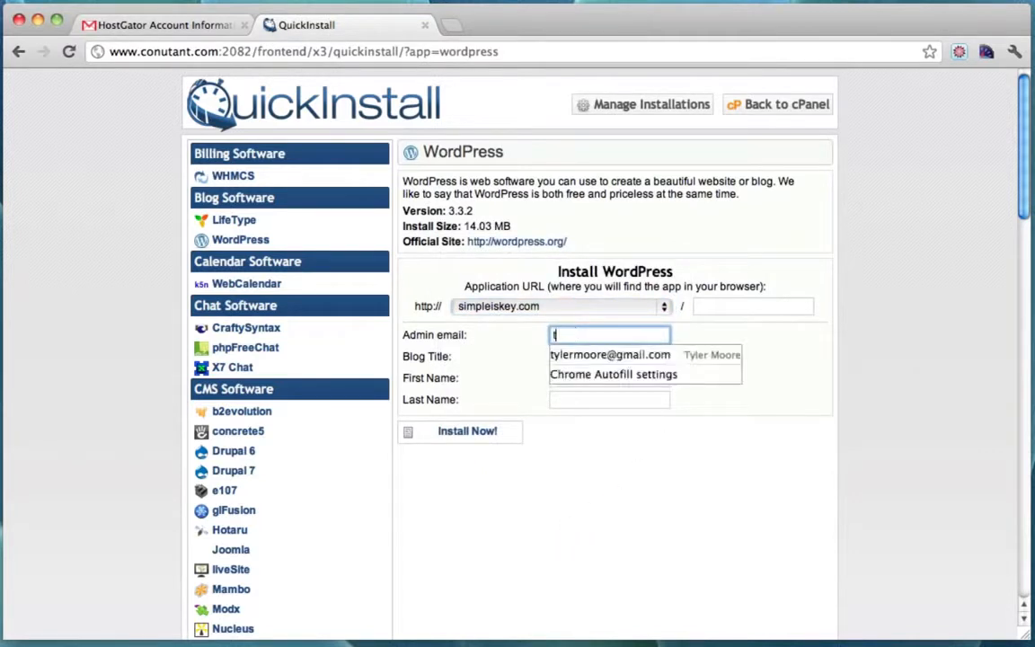
pyautogui.press('Down')
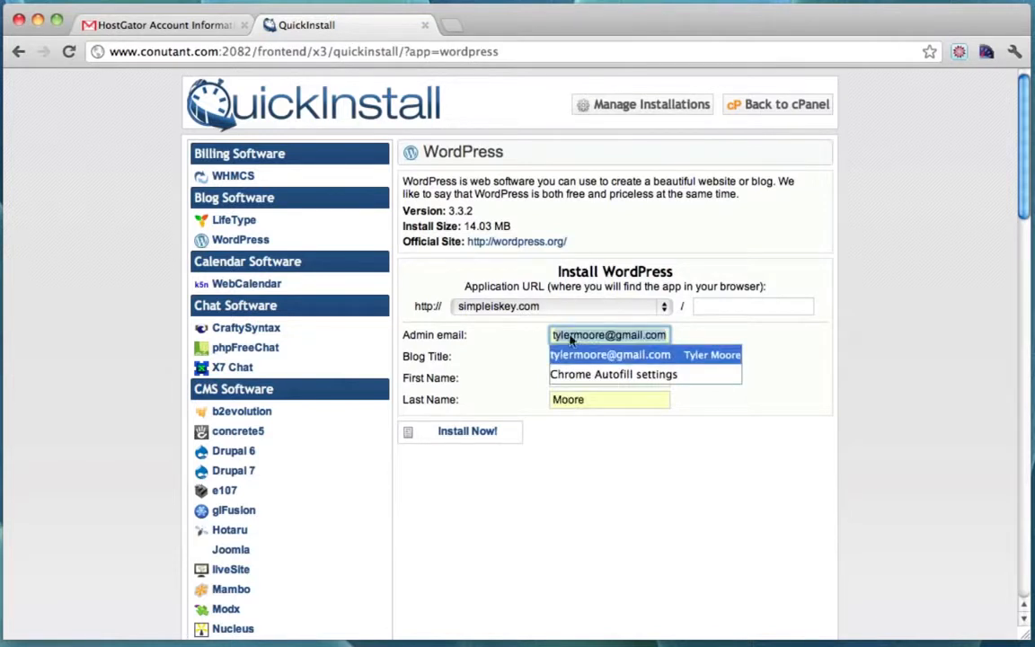
pyautogui.press('Return')
pyautogui.click(594, 357)
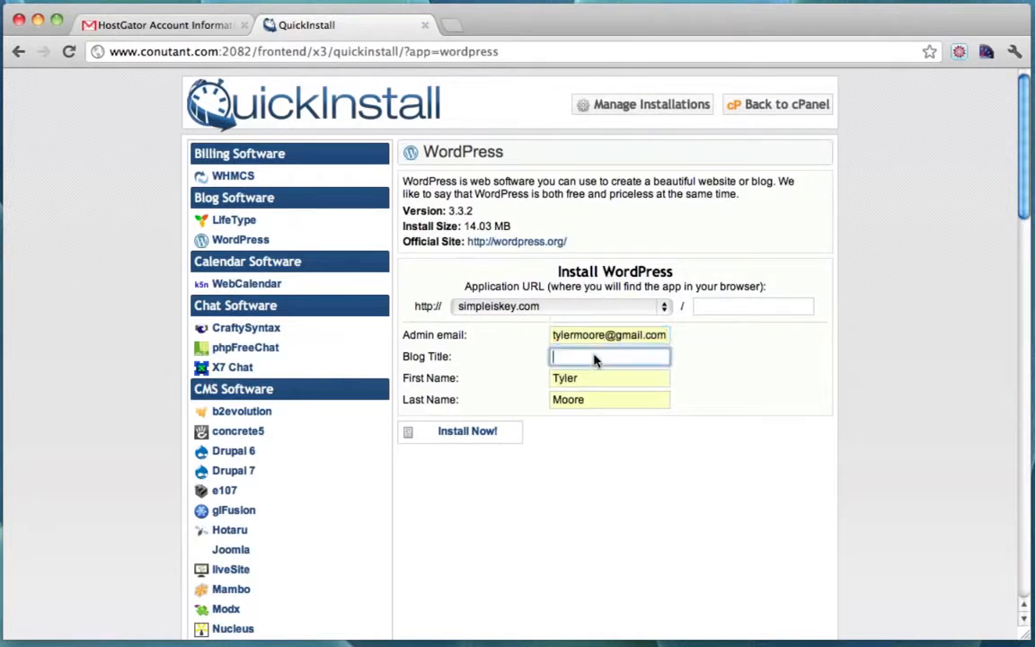
pyautogui.write('Business Website')
pyautogui.moveTo(403, 356); pyautogui.dragTo(457, 356)
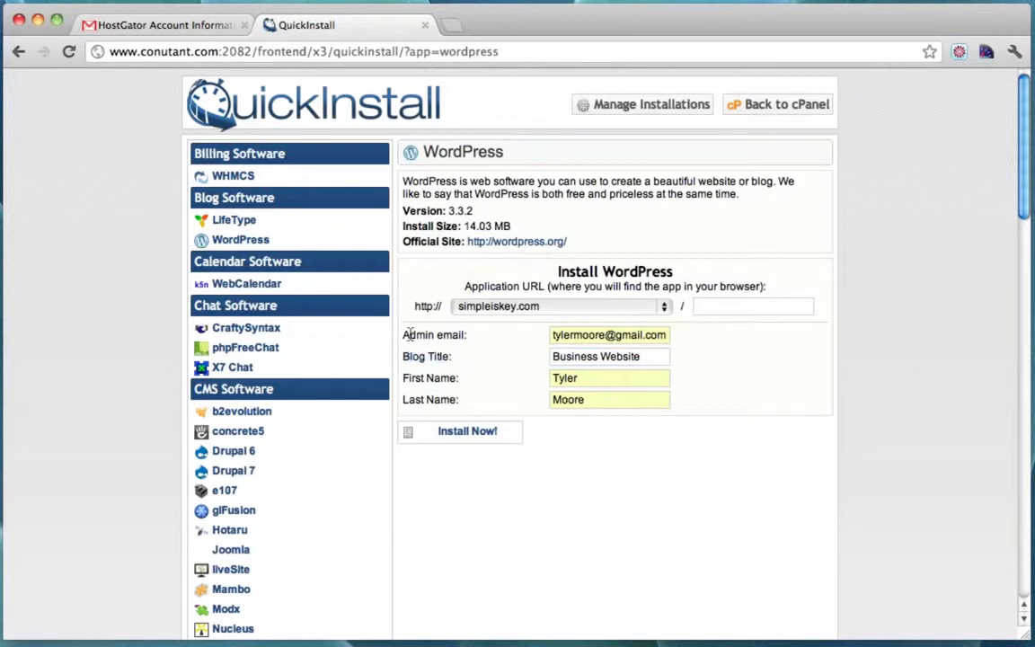
pyautogui.moveTo(403, 335); pyautogui.dragTo(477, 335)
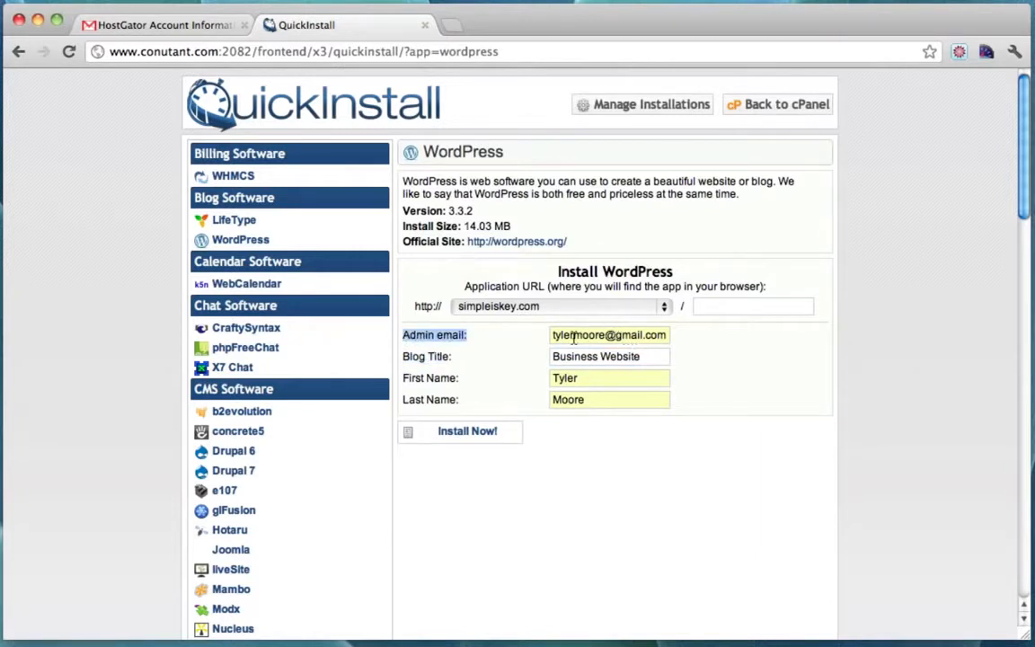
pyautogui.click(617, 444)
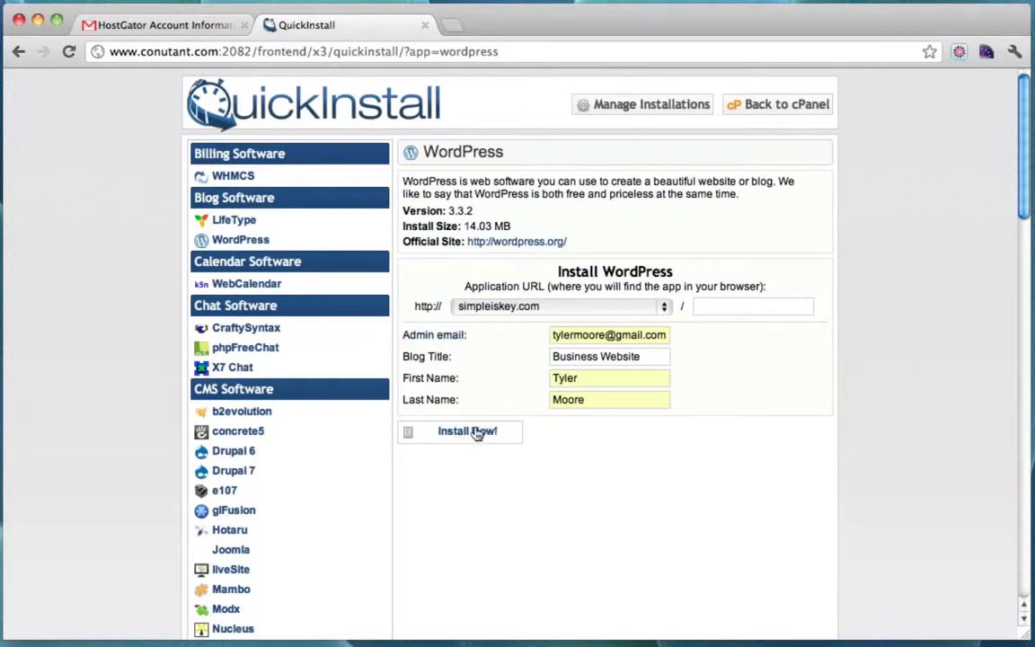
pyautogui.click(715, 307)
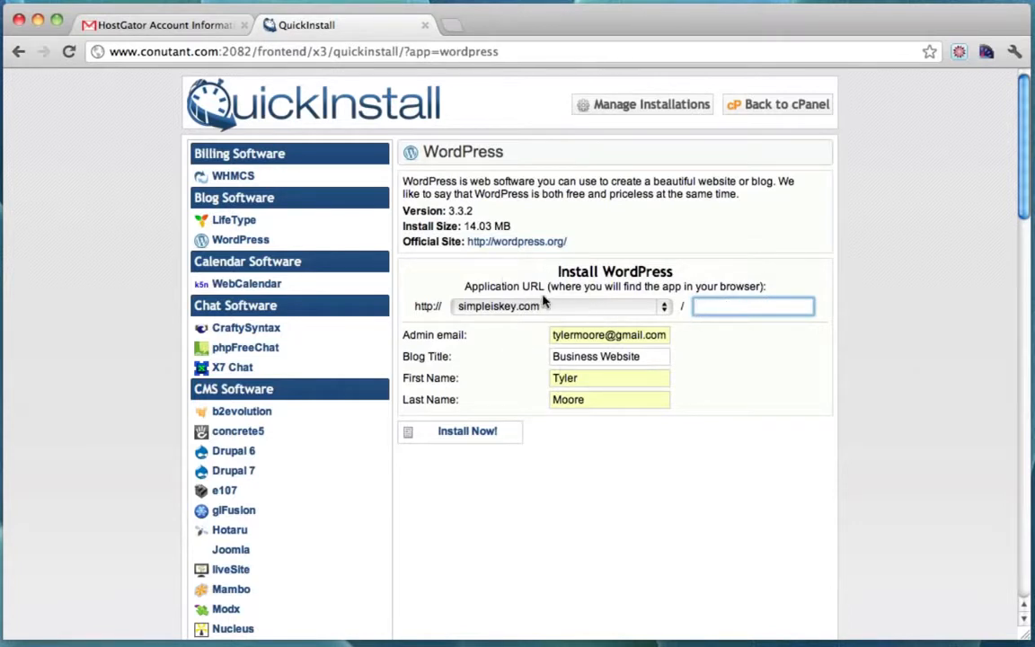
# Install WordPress on simpleiskey.com with a blank folder path and review the admin credentials.
pyautogui.click(534, 424)
pyautogui.click(476, 431)
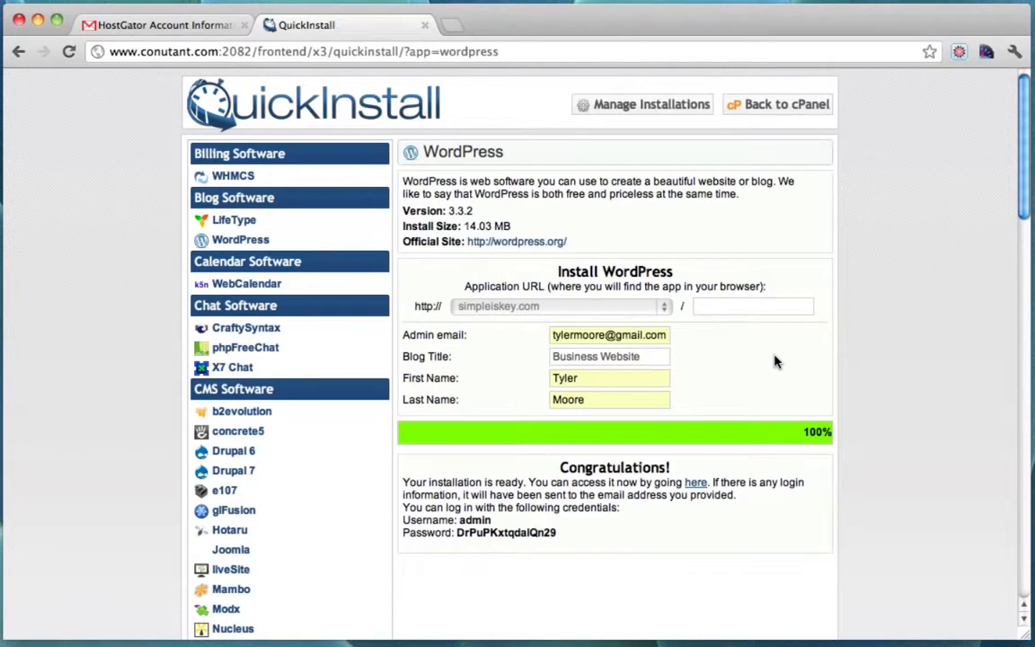
pyautogui.scroll(-1, 777, 362)
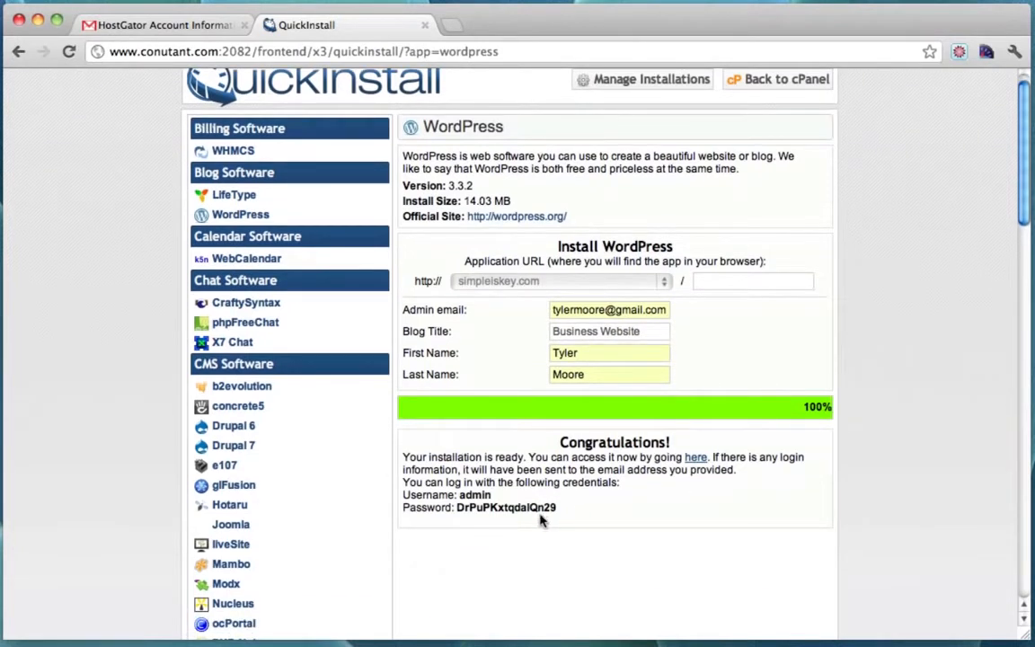
pyautogui.moveTo(458, 494); pyautogui.dragTo(564, 512)
pyautogui.click(564, 512)
pyautogui.scroll(1, 563, 510)
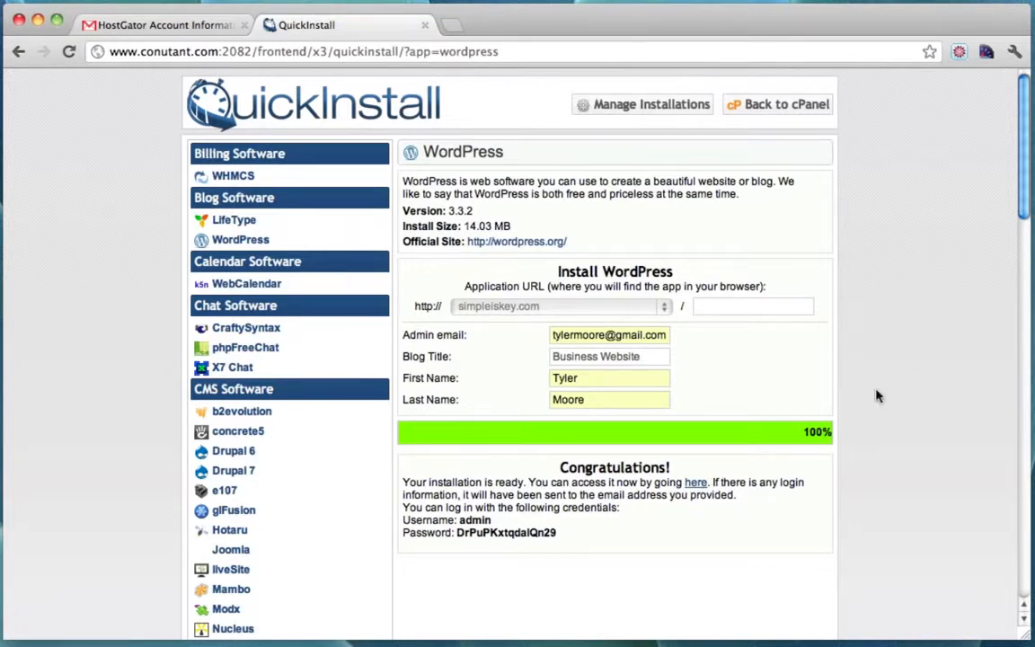
# Open the new site in a new tab, browse the Sample Page, and return Home.
pyautogui.click(696, 483)
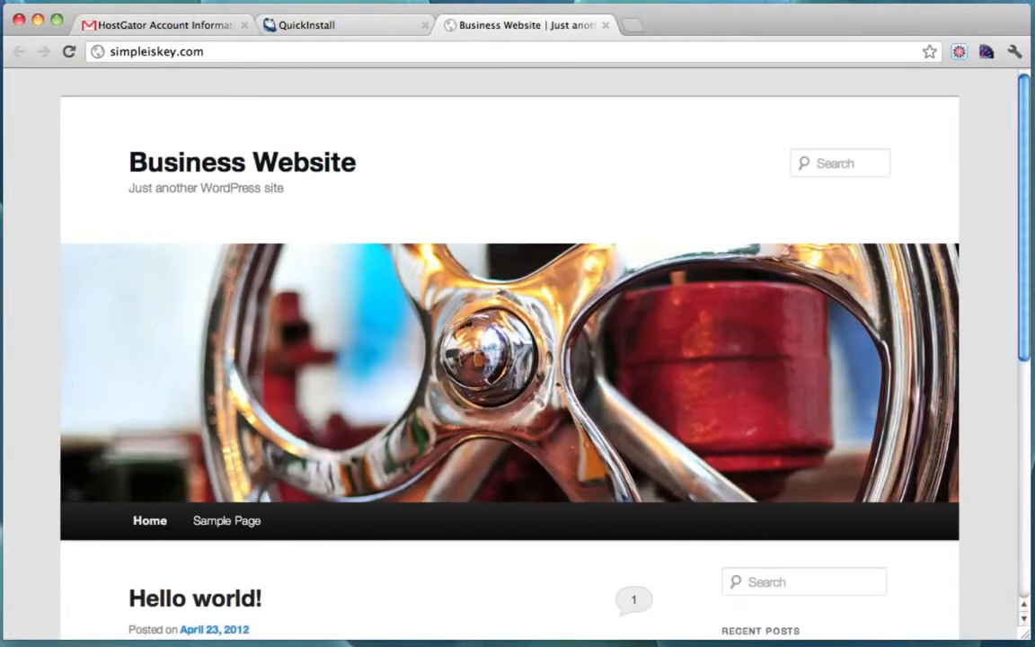
pyautogui.scroll(-5, 987, 174)
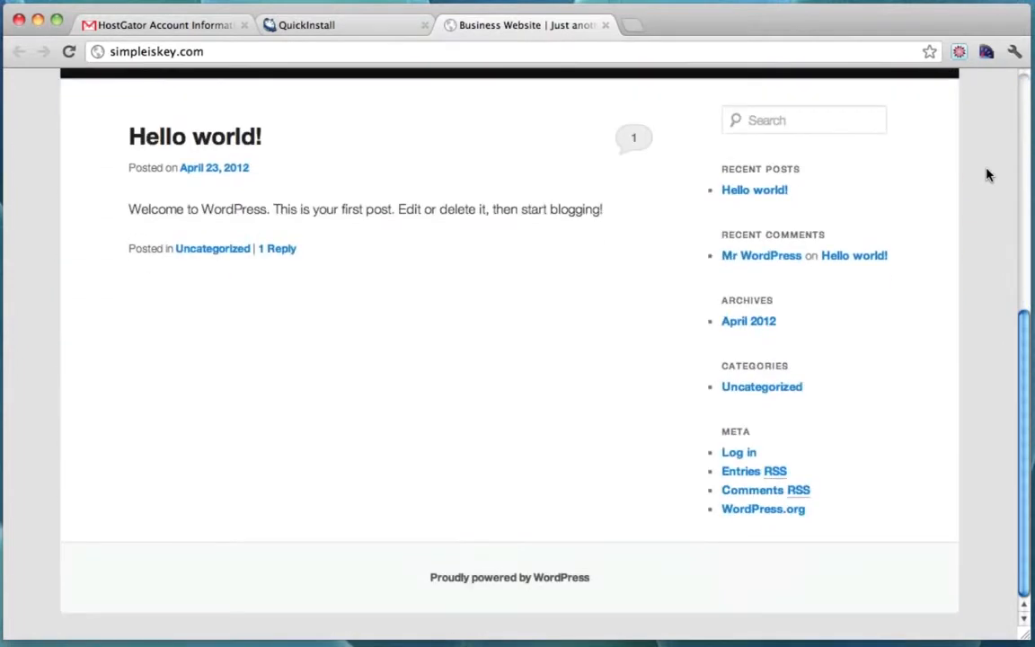
pyautogui.scroll(5, 987, 175)
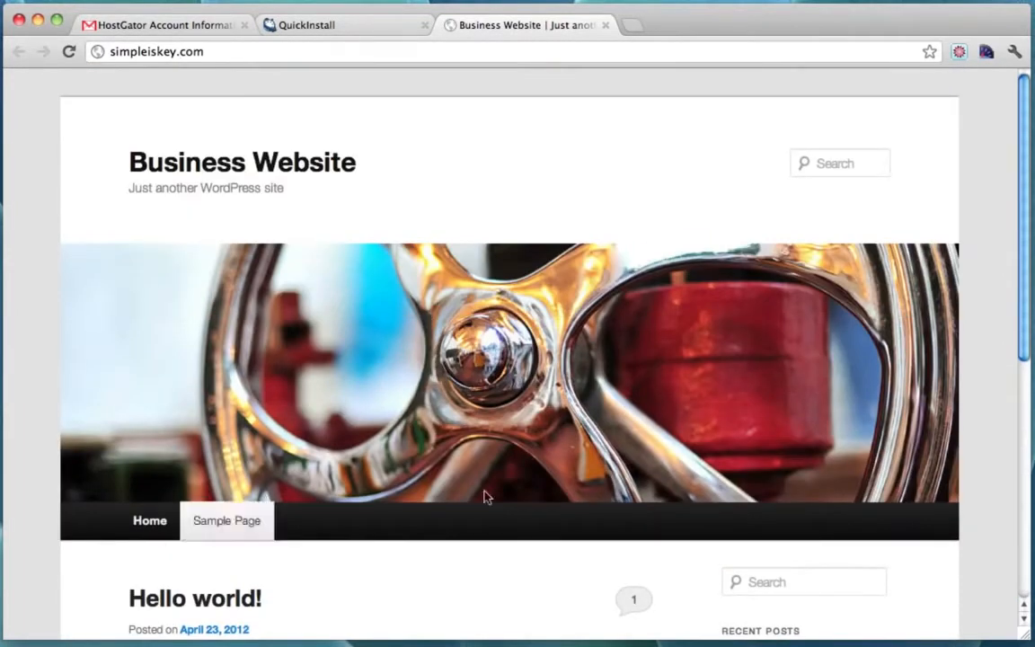
pyautogui.scroll(-5, 993, 280)
pyautogui.scroll(5, 994, 283)
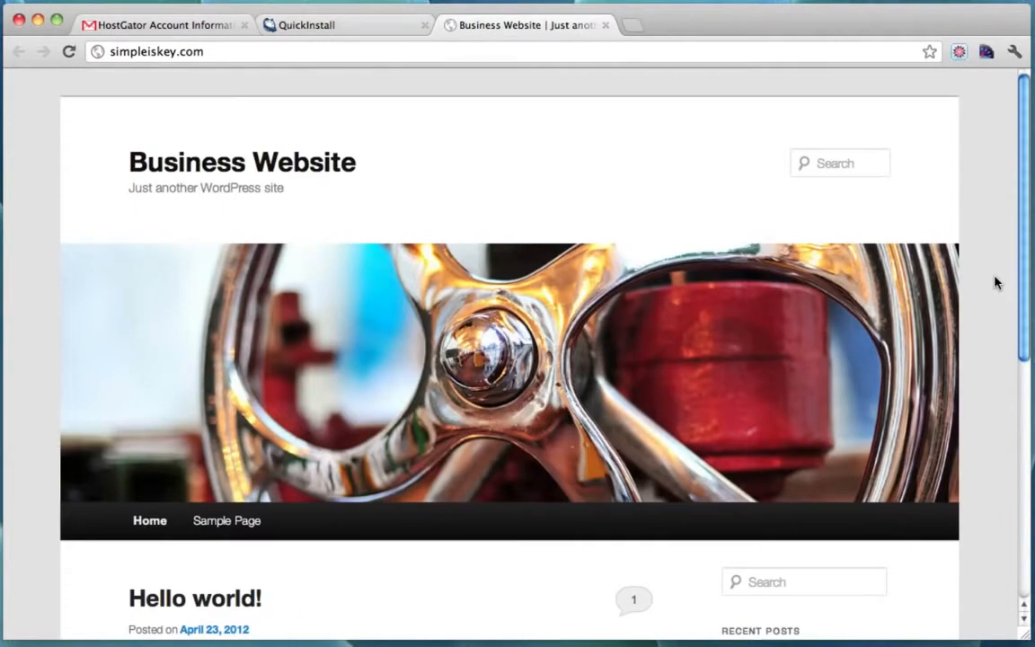
pyautogui.scroll(-5, 994, 283)
pyautogui.scroll(4, 997, 282)
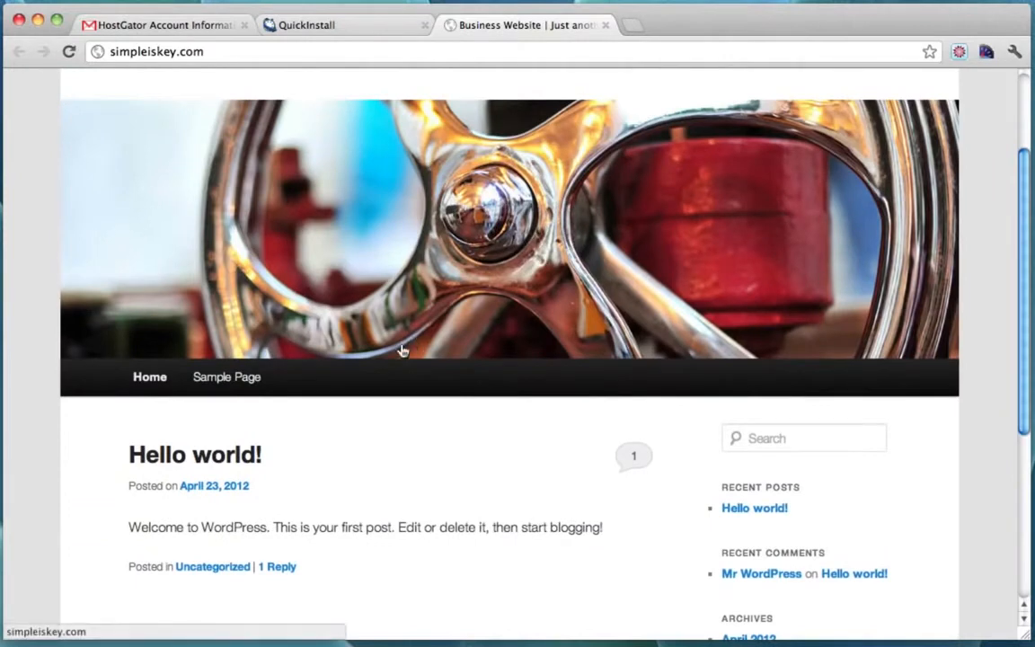
pyautogui.click(224, 379)
pyautogui.scroll(-10, 226, 387)
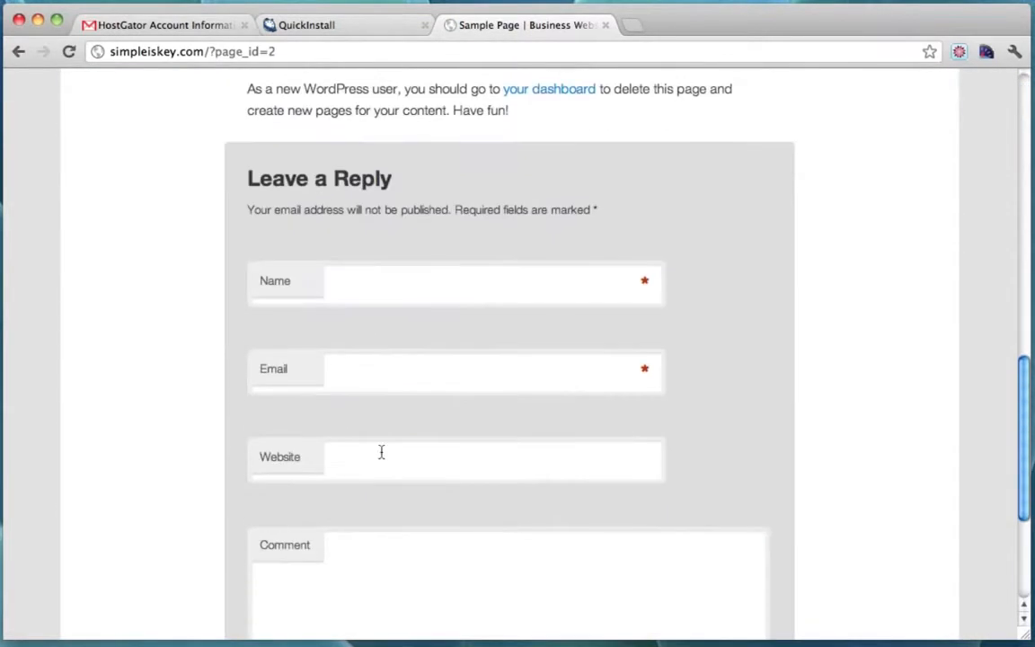
pyautogui.scroll(-3, 381, 452)
pyautogui.scroll(15, 380, 451)
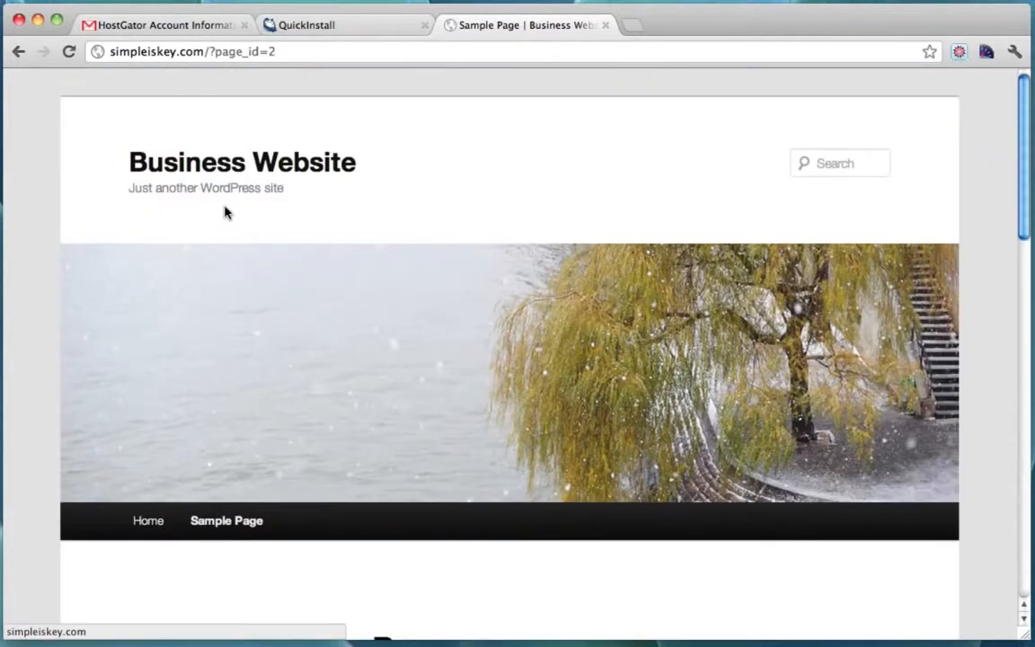
pyautogui.click(243, 173)
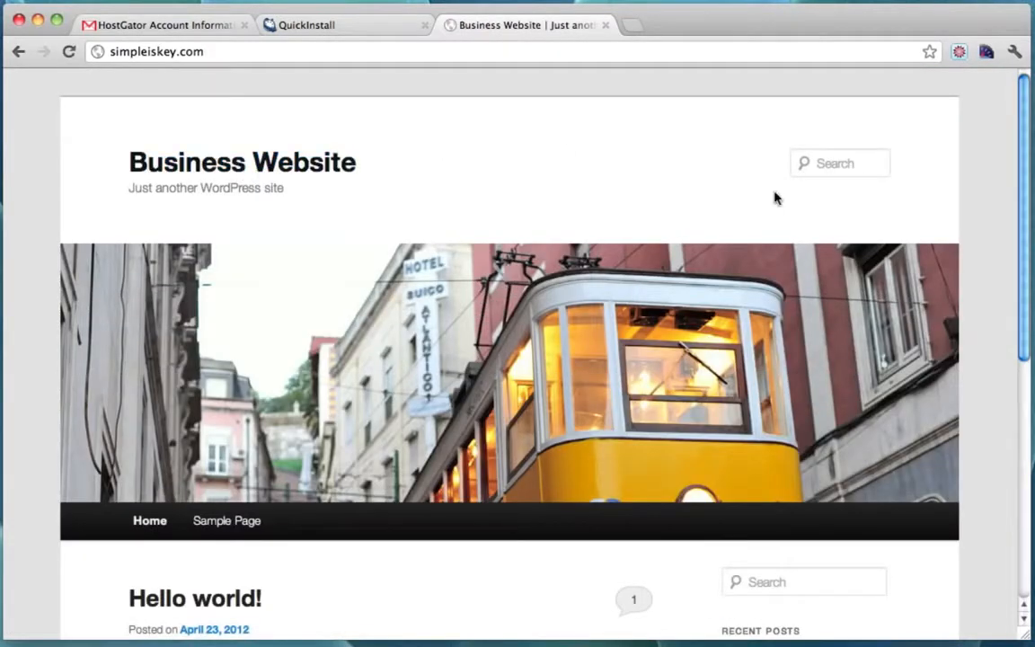
pyautogui.scroll(-5, 988, 236)
pyautogui.scroll(6, 988, 235)
# Append /wp-admin to the site's address.
pyautogui.click(249, 51)
pyautogui.click(275, 55)
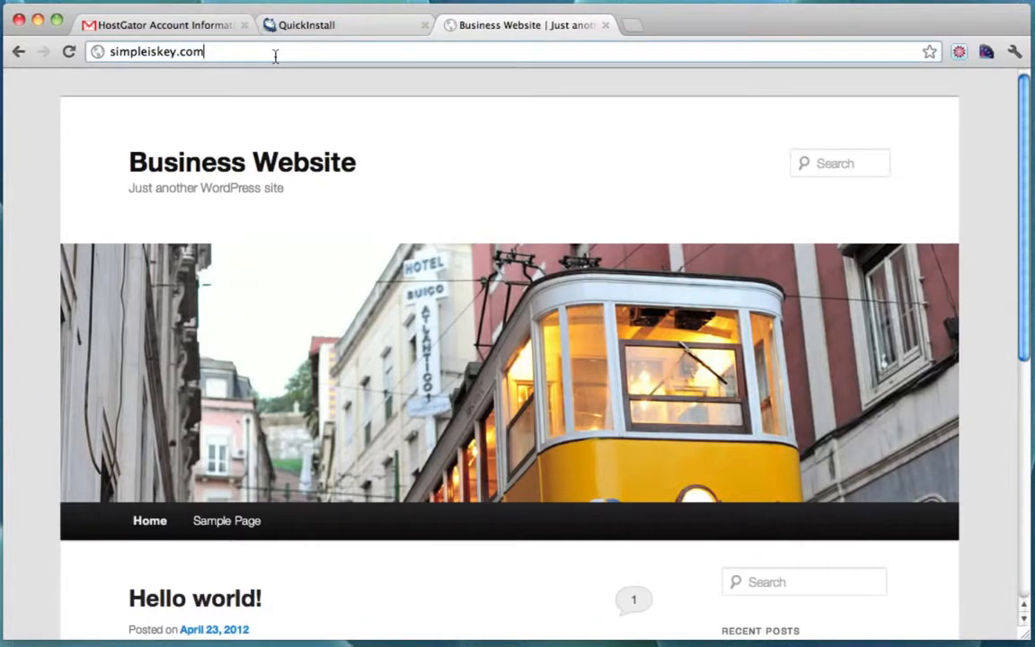
pyautogui.write('/wp-admin')
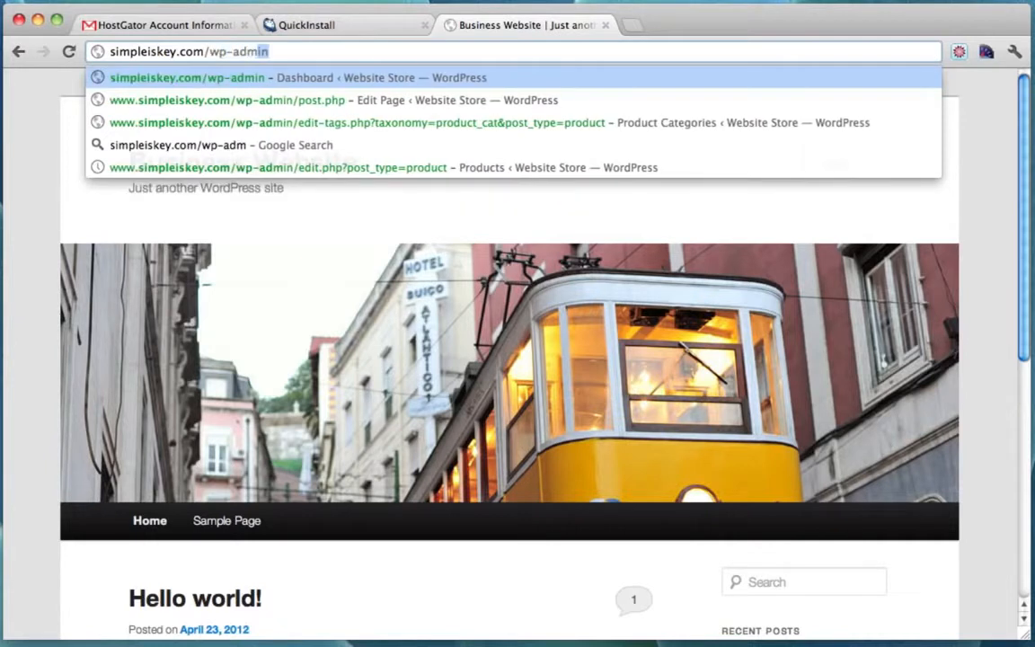
# Log into /wp-admin with the username and password copied from the QuickInstall tab.
pyautogui.press('Return')
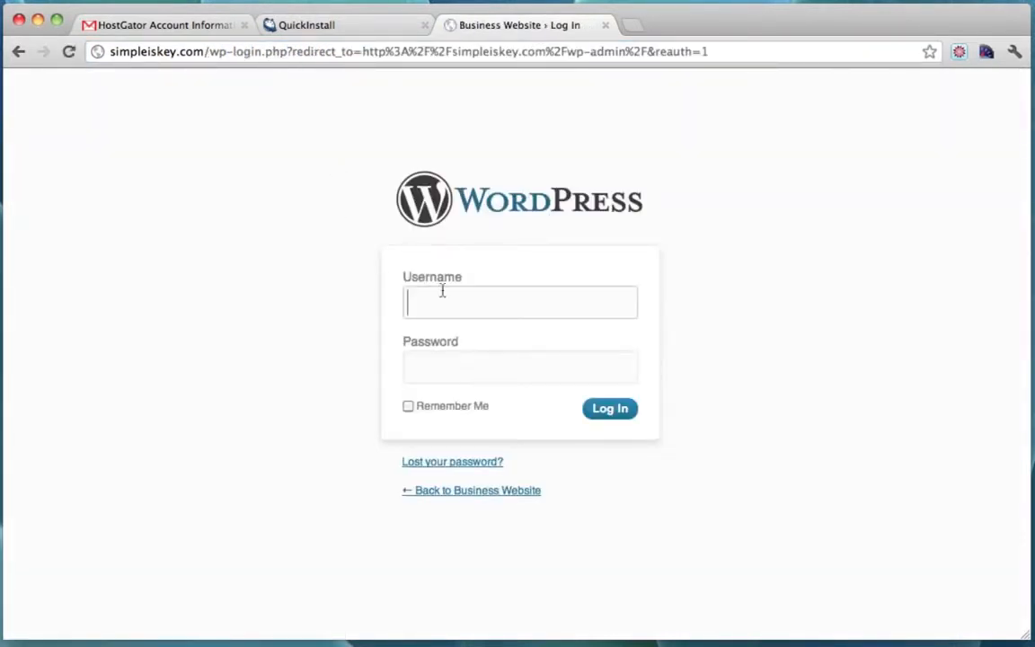
pyautogui.click(336, 25)
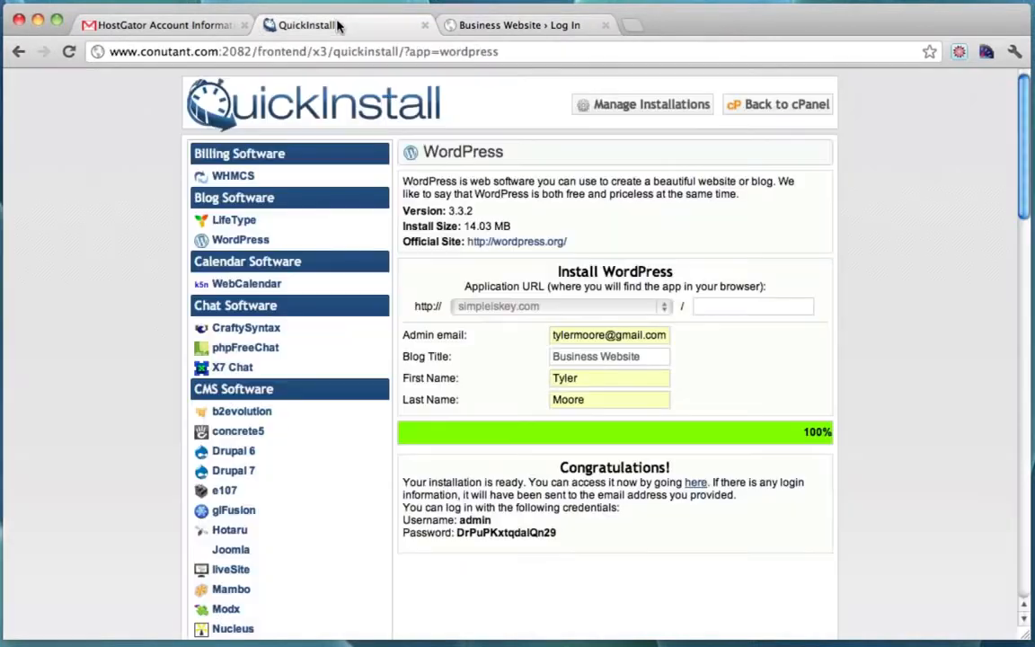
pyautogui.doubleClick(488, 520)
pyautogui.press('super+c')
pyautogui.click(503, 25)
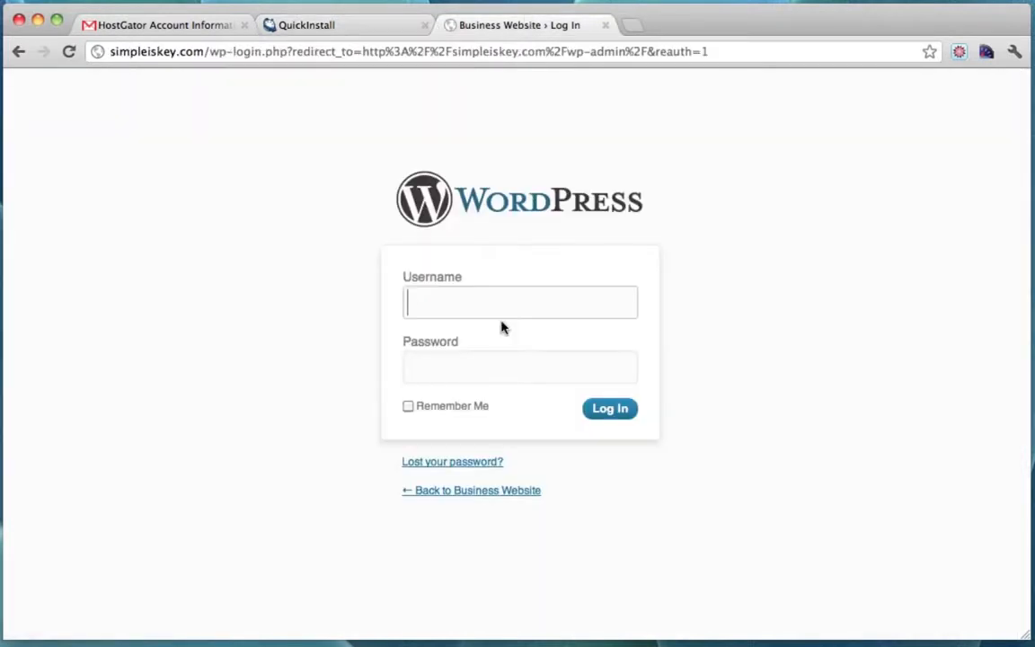
pyautogui.press('super+v')
pyautogui.press('Down')
pyautogui.click(363, 24)
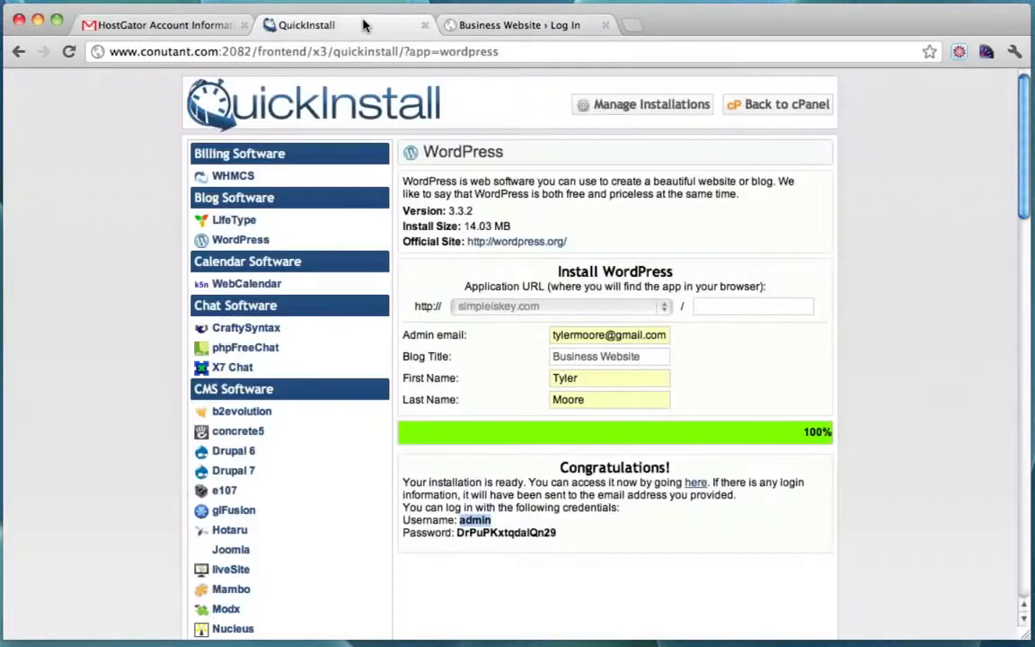
pyautogui.doubleClick(502, 532)
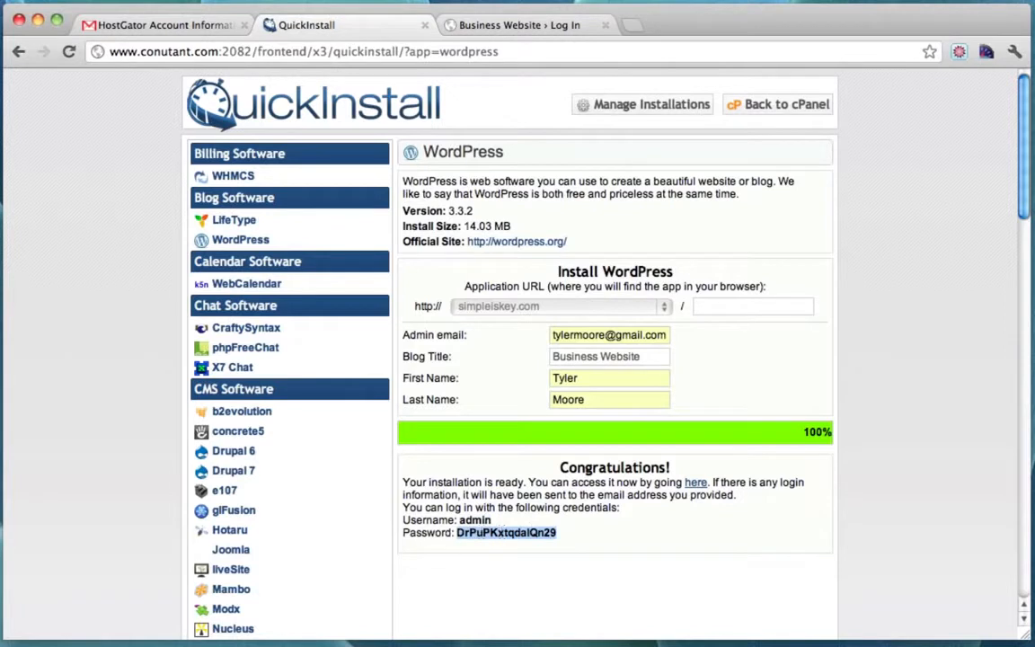
pyautogui.click(458, 25)
pyautogui.click(460, 362)
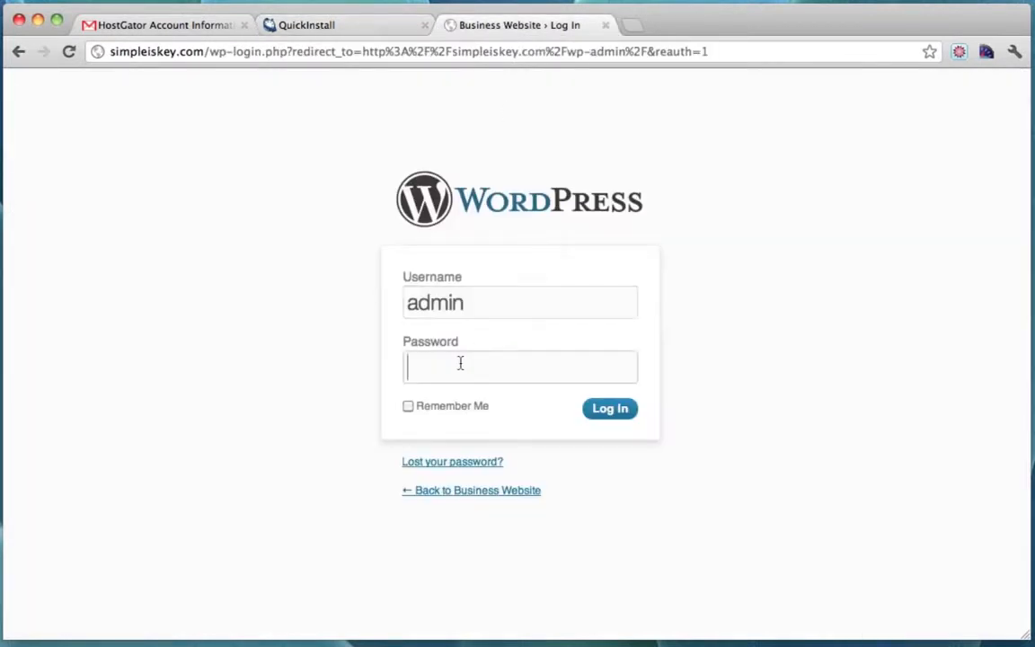
pyautogui.press('super+v')
pyautogui.click(615, 414)
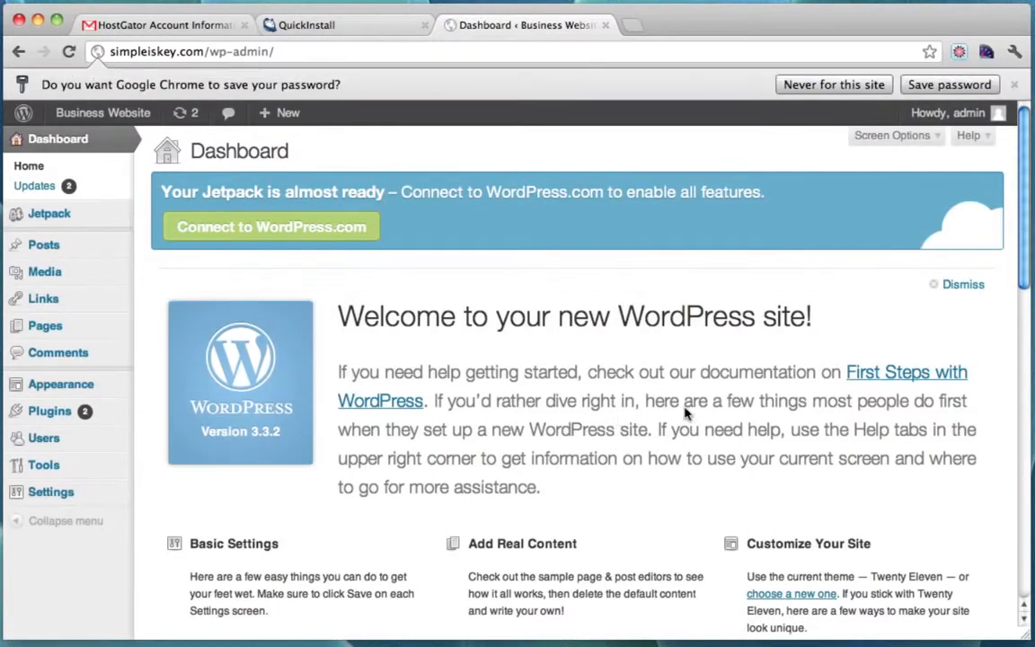
# Dismiss the save-password bar, recheck the QuickInstall credentials, and open the Users list.
pyautogui.click(833, 84)
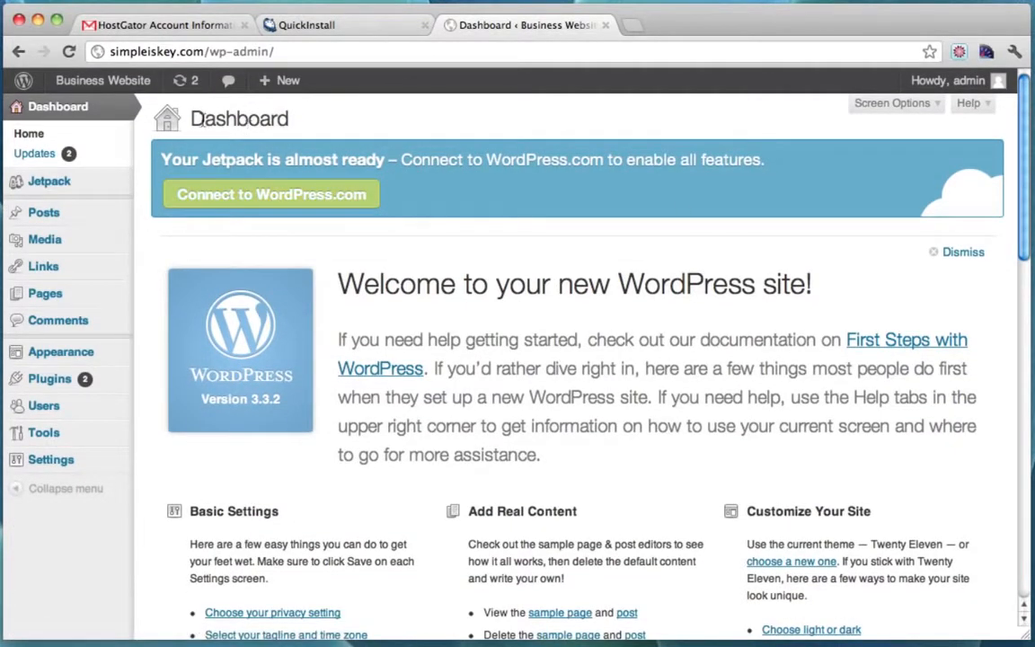
pyautogui.moveTo(178, 117); pyautogui.dragTo(319, 118)
pyautogui.click(306, 119)
pyautogui.scroll(-15, 623, 358)
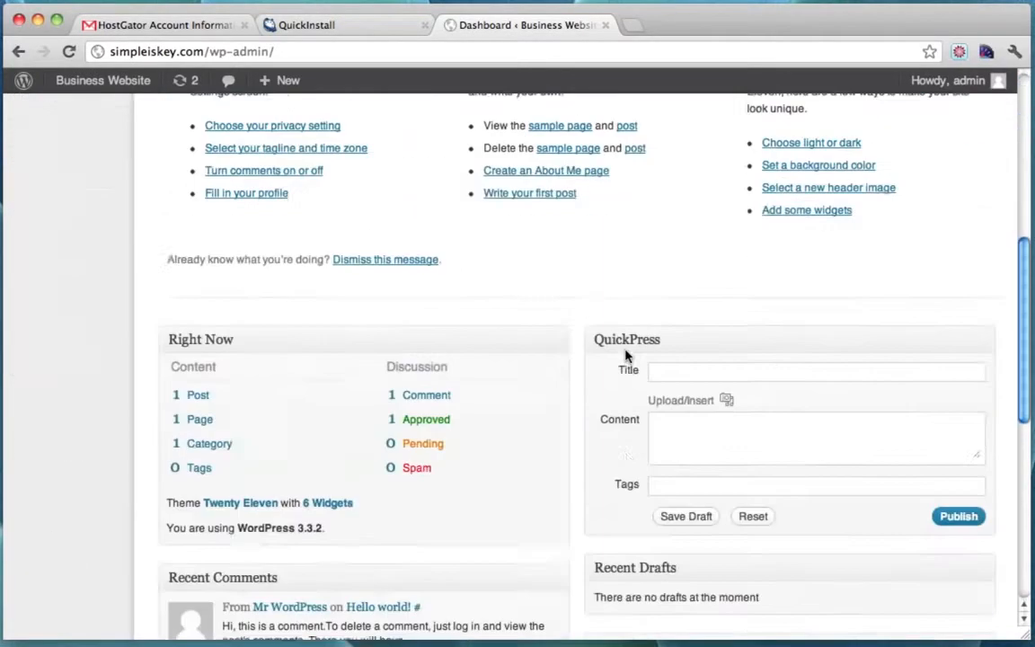
pyautogui.scroll(15, 626, 357)
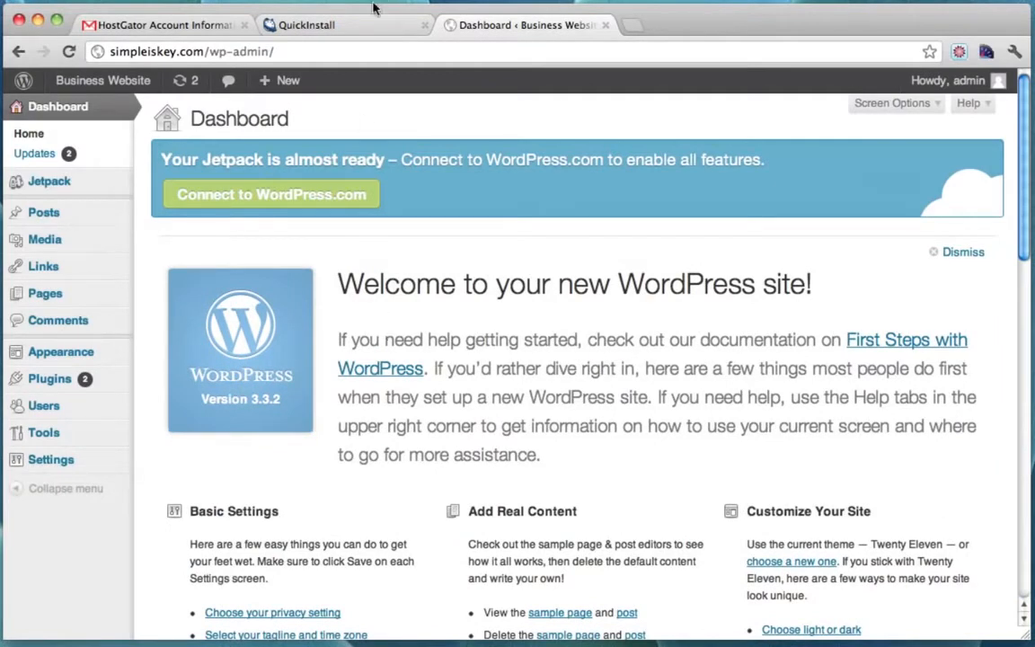
pyautogui.click(327, 24)
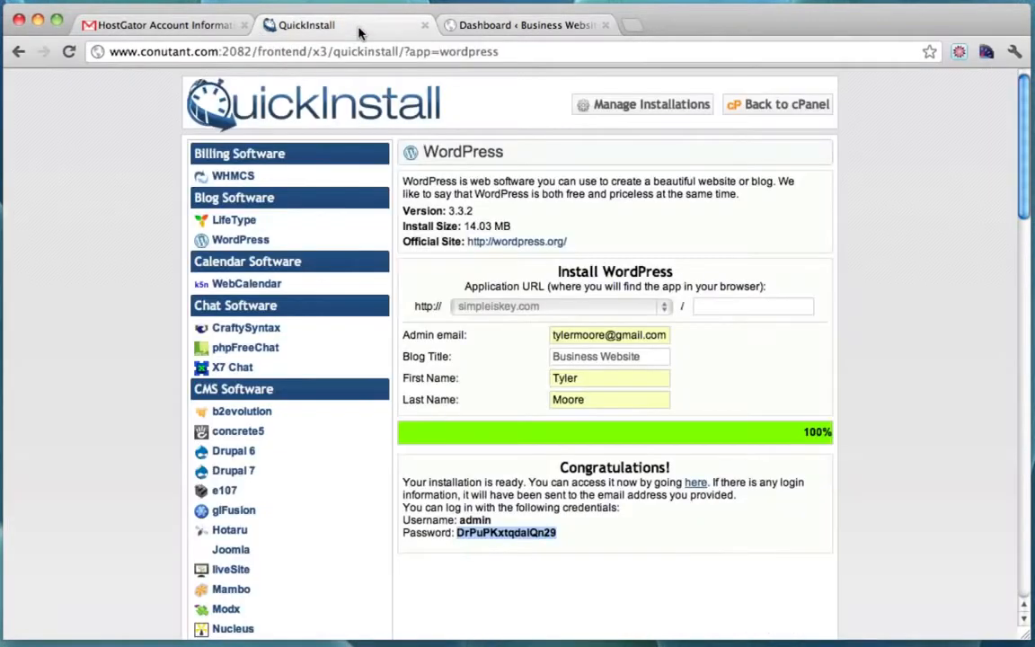
pyautogui.click(520, 27)
pyautogui.moveTo(64, 468)
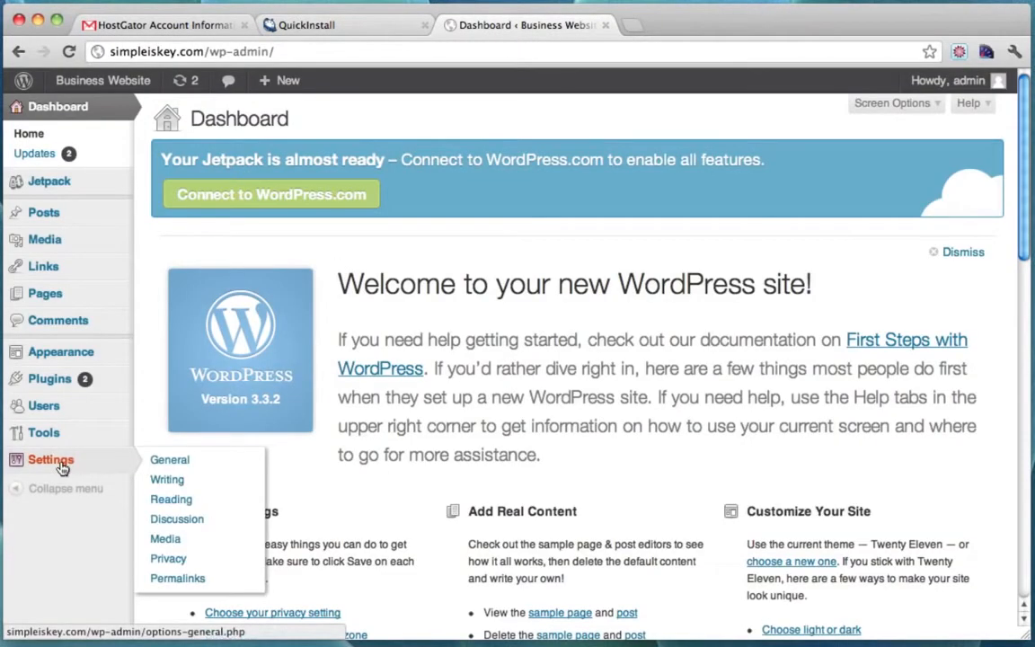
pyautogui.click(63, 415)
# Give the admin account a new strong password, confirm it, and update the profile.
pyautogui.moveTo(240, 325)
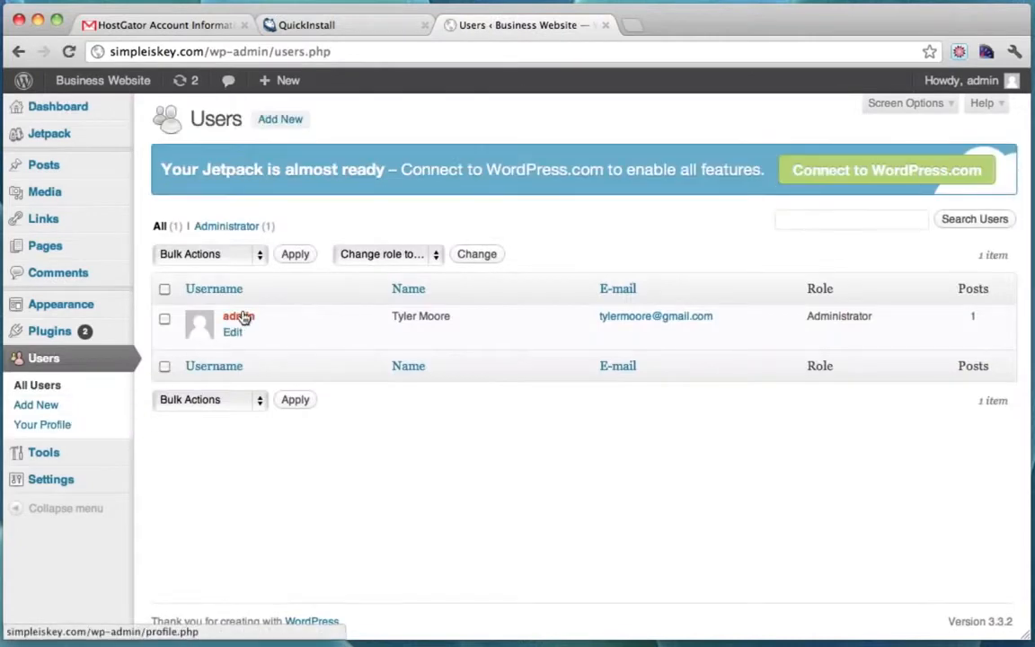
pyautogui.click(234, 333)
pyautogui.scroll(-5, 595, 399)
pyautogui.scroll(-3, 595, 399)
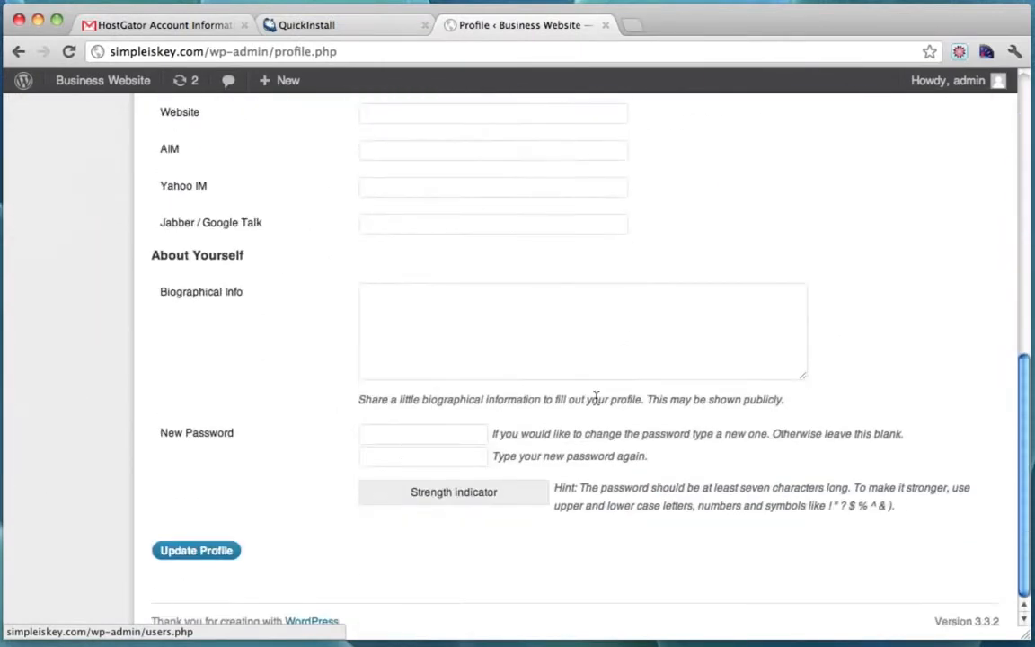
pyautogui.click(402, 441)
pyautogui.write('p')
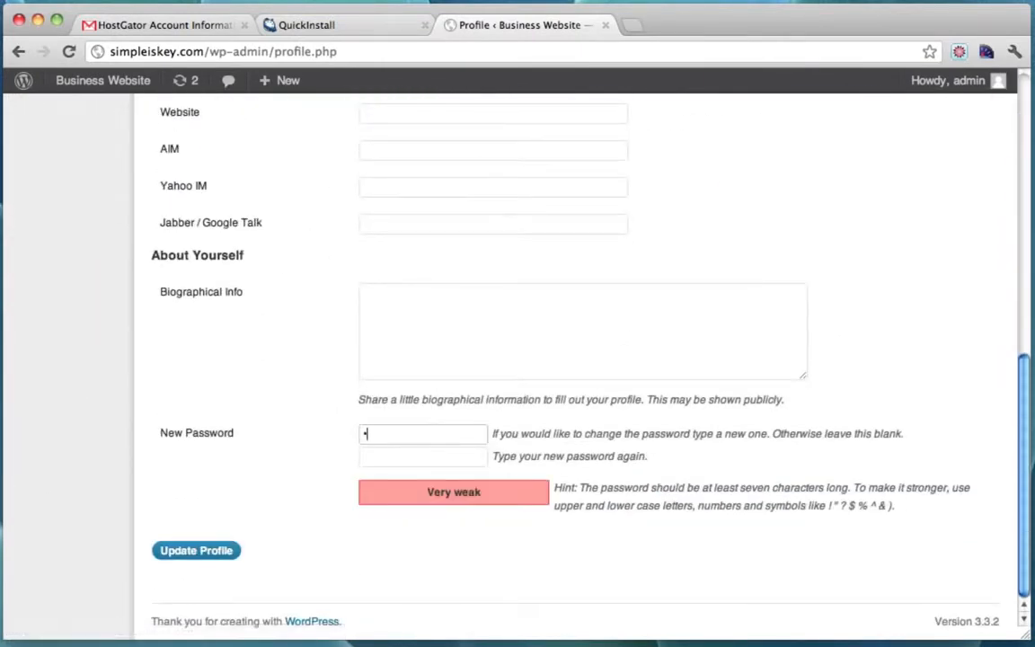
pyautogui.write('••••')
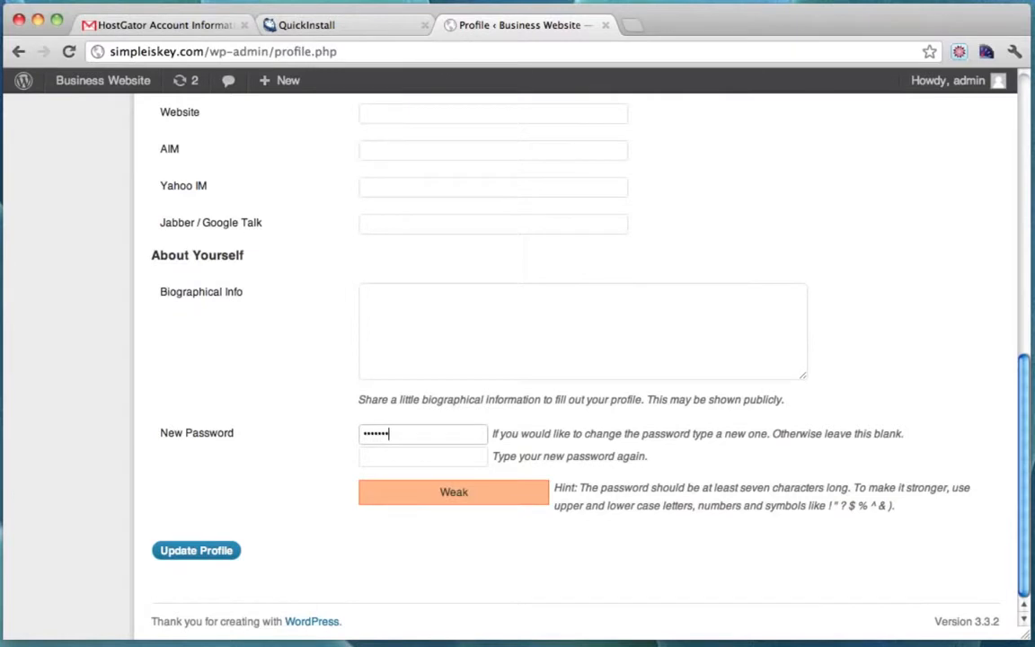
pyautogui.write('••••')
pyautogui.press('Tab')
pyautogui.write('•••')
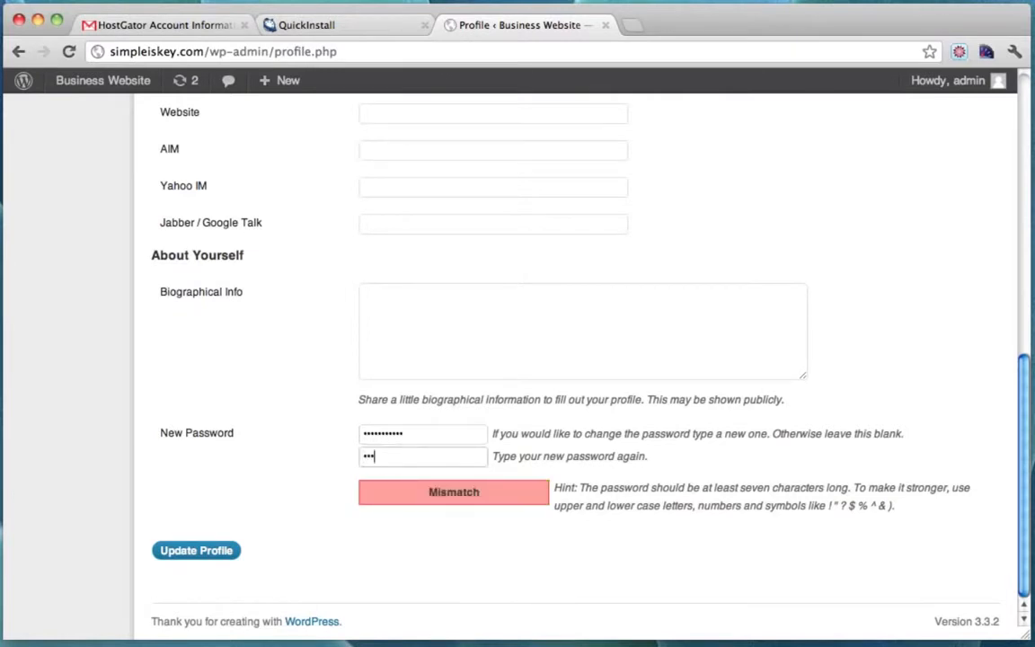
pyautogui.write('••••••••')
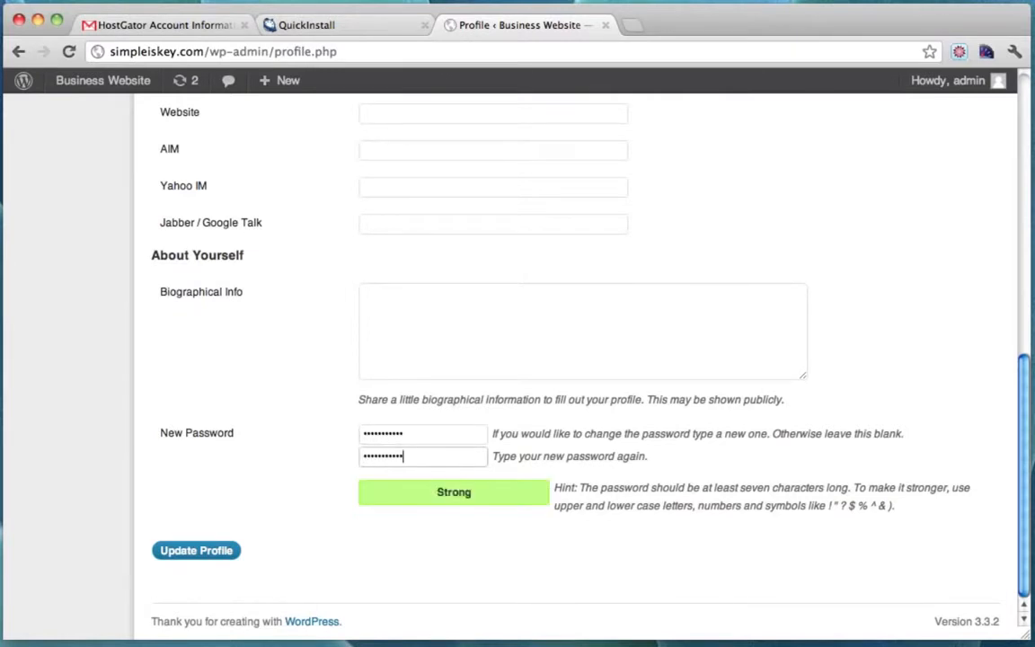
pyautogui.click(206, 551)
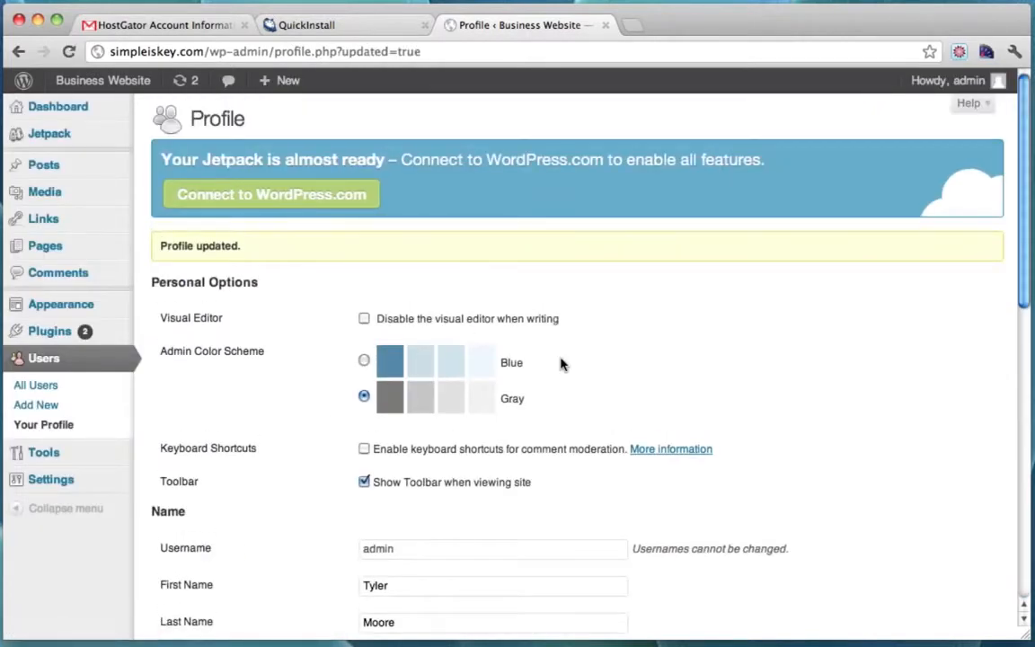
# Open the live Business Website via Visit Site in a new tab, then return to Profile.
pyautogui.scroll(-7, 359, 314)
pyautogui.scroll(7, 360, 314)
pyautogui.moveTo(109, 84)
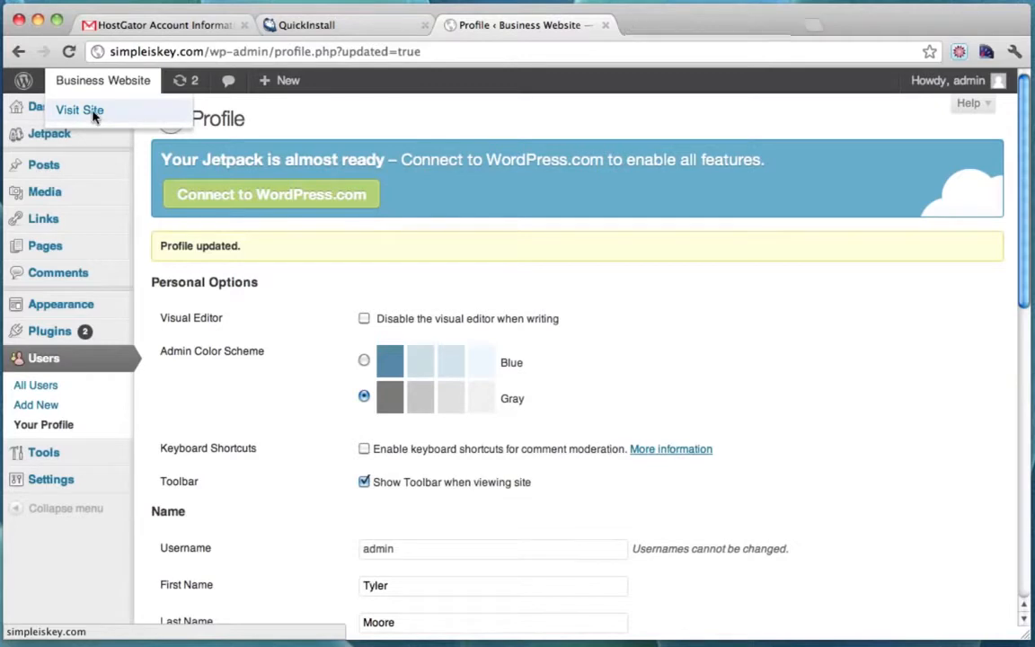
pyautogui.click(93, 117)
pyautogui.click(665, 36)
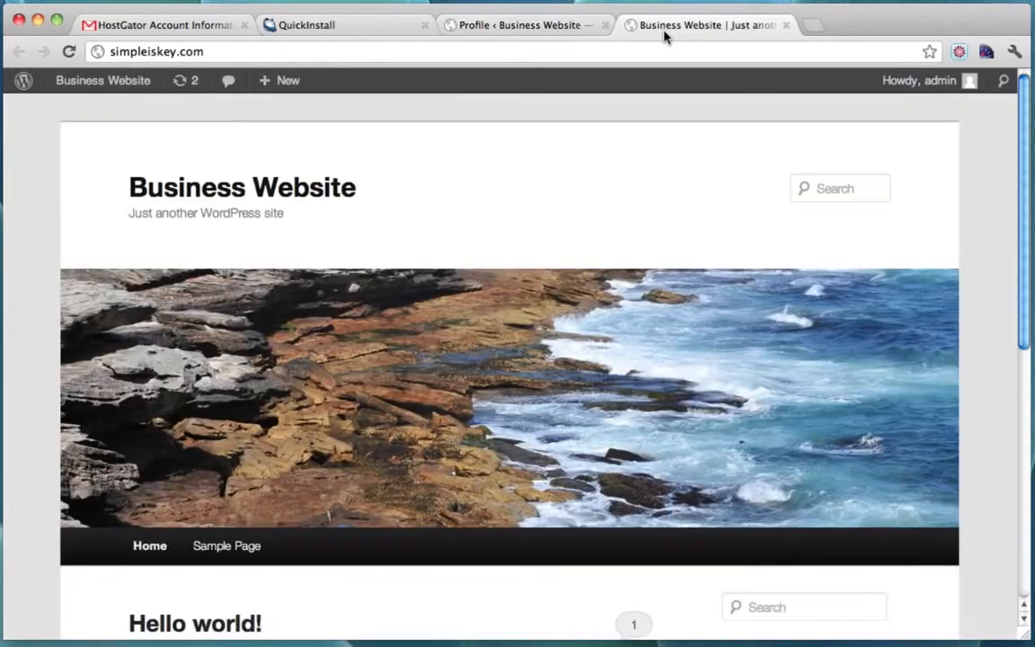
pyautogui.moveTo(111, 52); pyautogui.dragTo(79, 56)
pyautogui.click(210, 54)
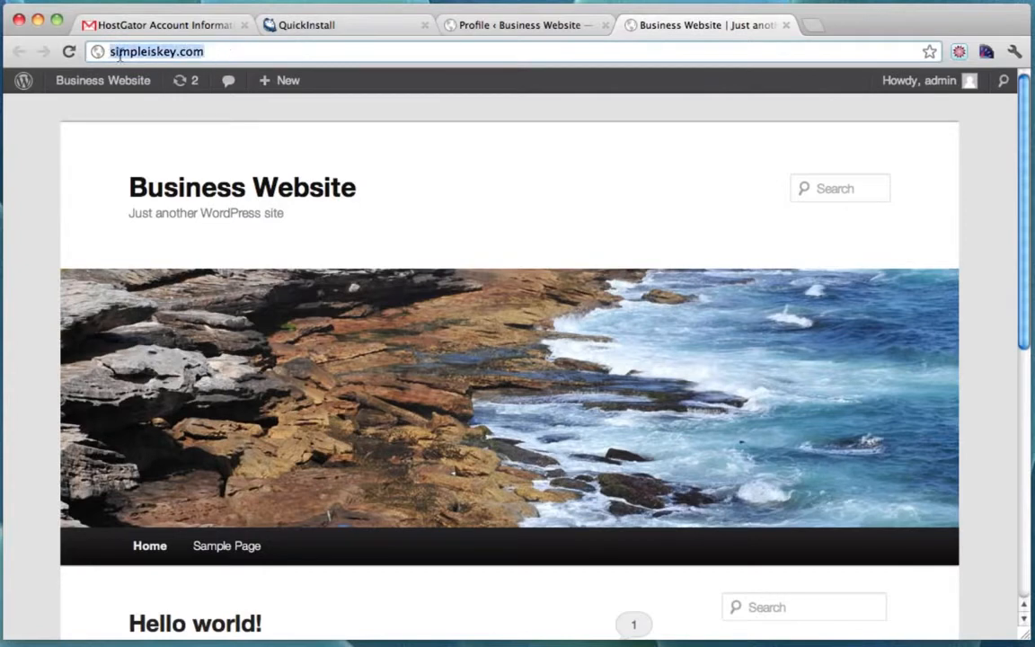
pyautogui.click(111, 53)
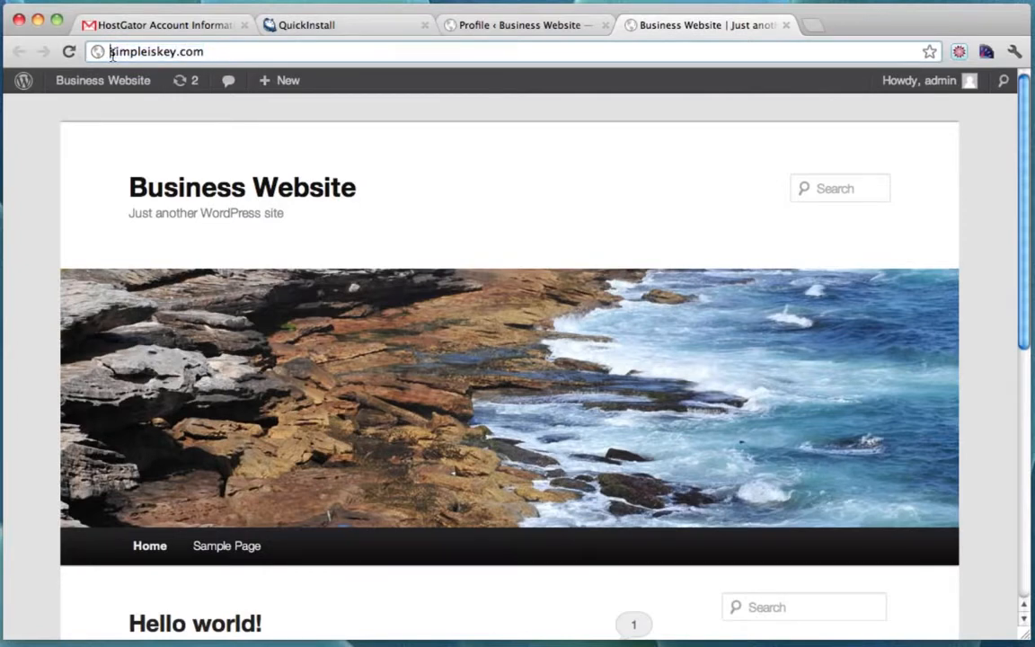
pyautogui.click(503, 24)
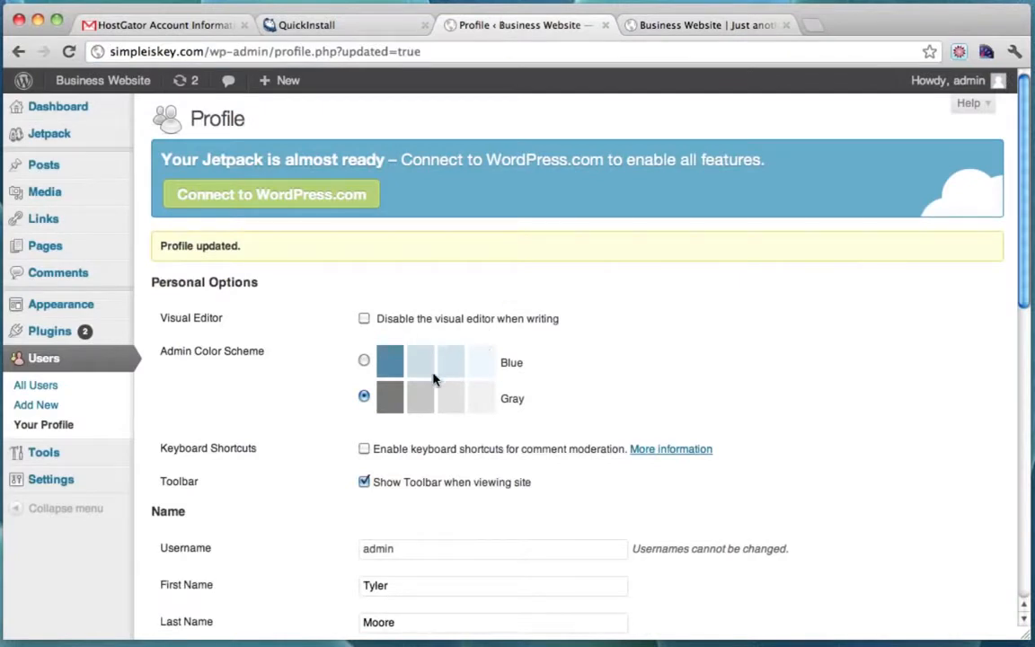
pyautogui.moveTo(82, 485)
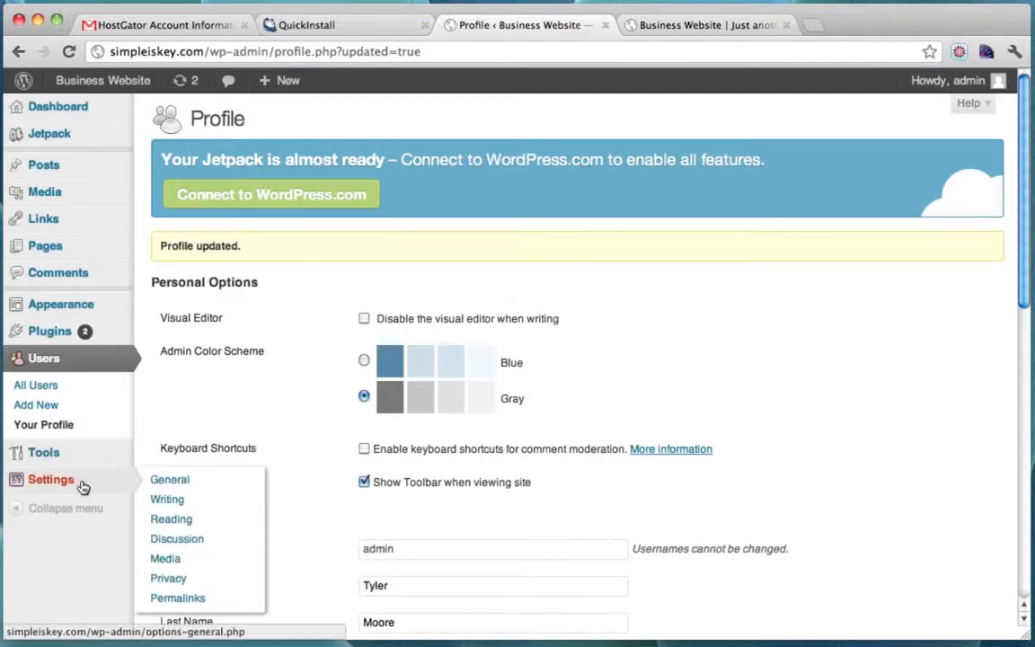
pyautogui.click(170, 519)
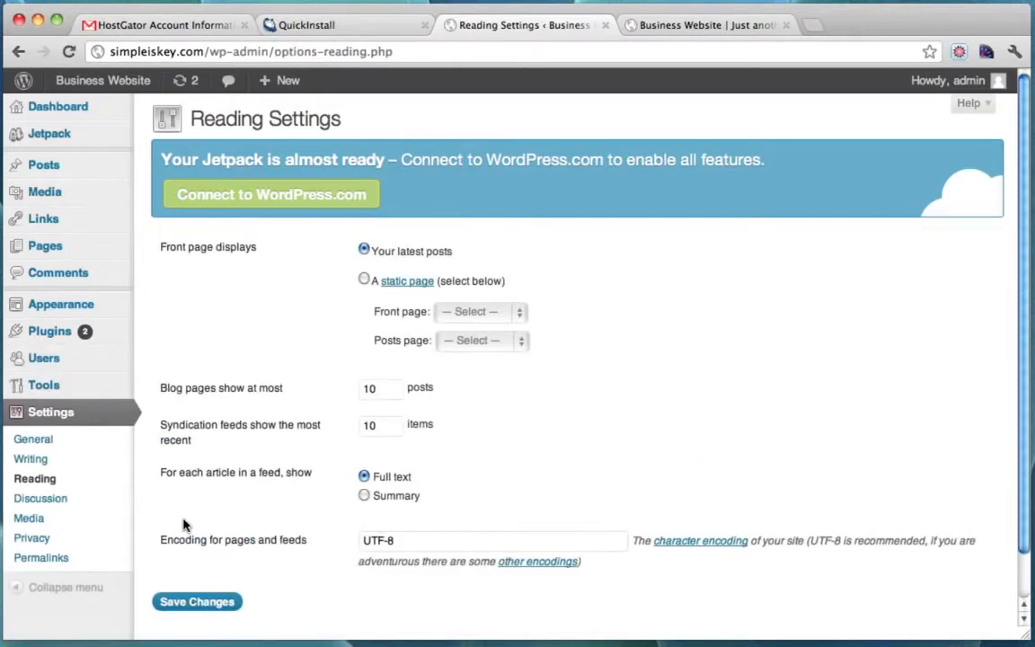
pyautogui.click(50, 441)
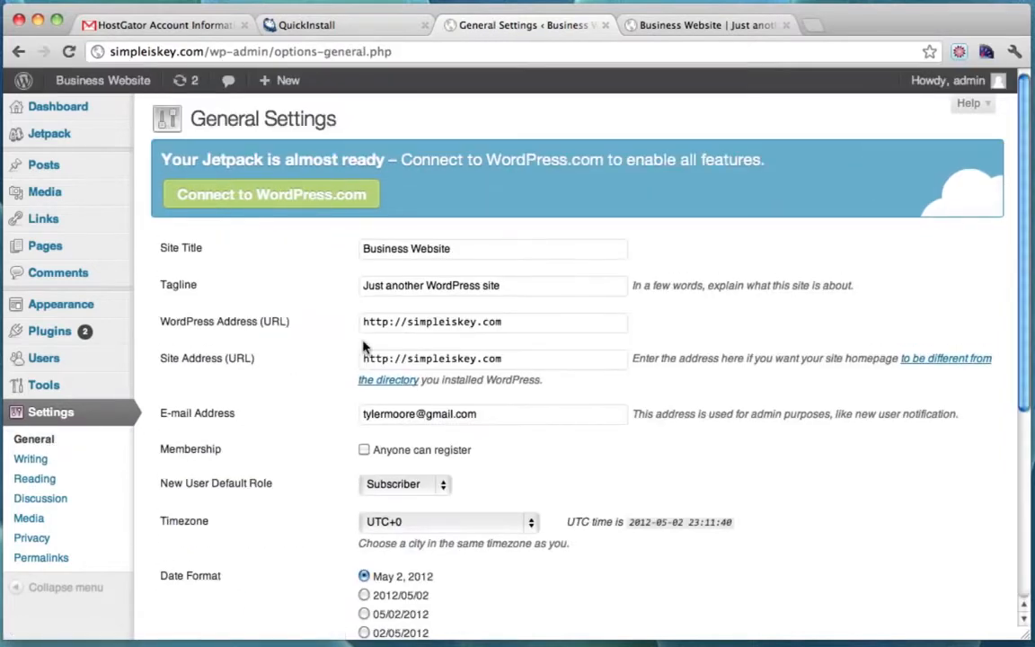
pyautogui.click(405, 325)
pyautogui.write('www.')
pyautogui.click(408, 359)
pyautogui.write('www.')
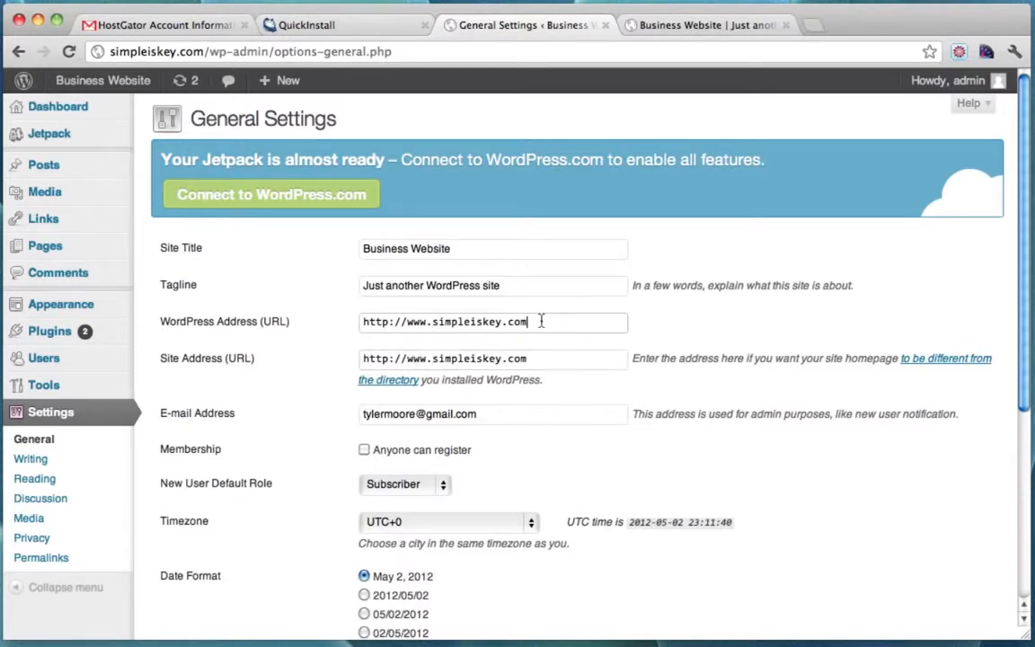
pyautogui.moveTo(542, 320); pyautogui.dragTo(302, 329)
pyautogui.click(432, 323)
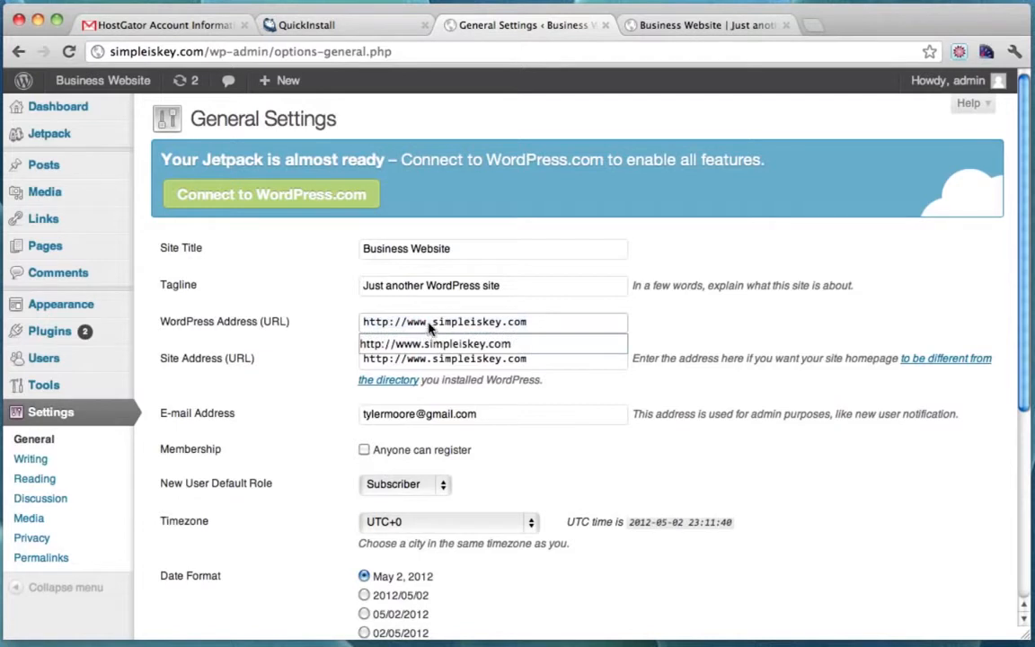
pyautogui.moveTo(434, 324); pyautogui.dragTo(410, 328)
pyautogui.click(451, 345)
pyautogui.click(551, 328)
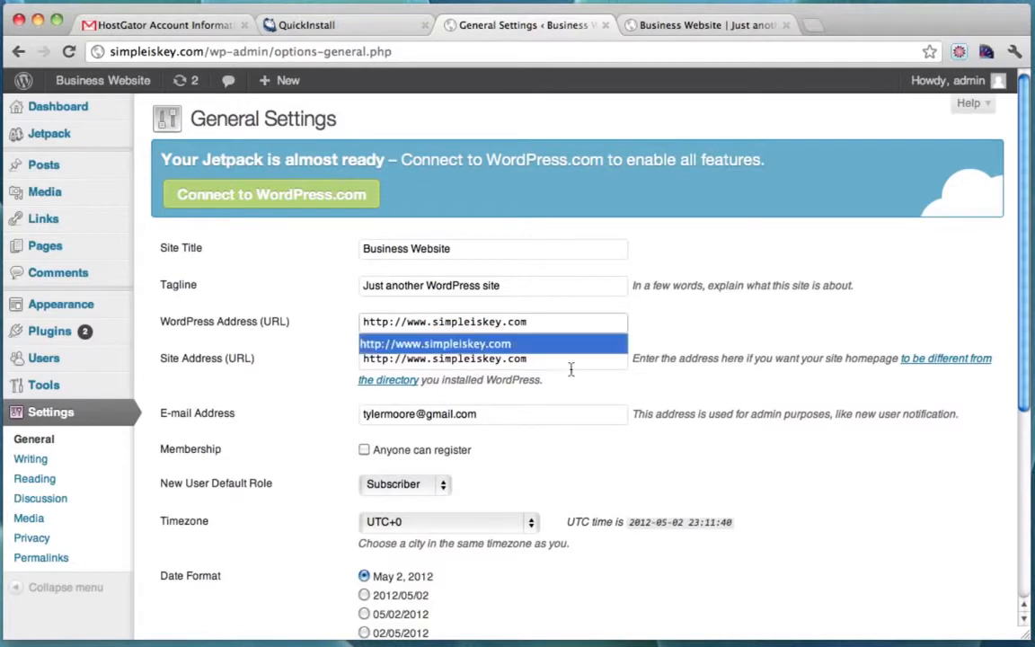
pyautogui.scroll(-5, 593, 380)
pyautogui.click(195, 548)
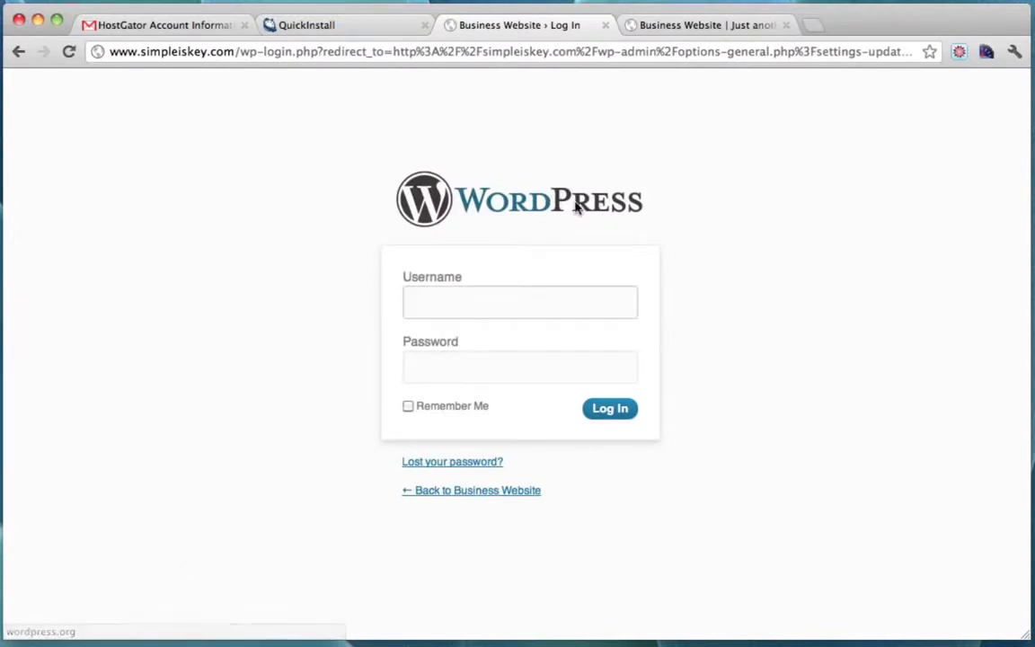
# Log back in as admin with the new password.
pyautogui.moveTo(110, 56); pyautogui.dragTo(233, 57)
pyautogui.click(499, 307)
pyautogui.write('admin')
pyautogui.press('Tab')
pyautogui.write('p**********')
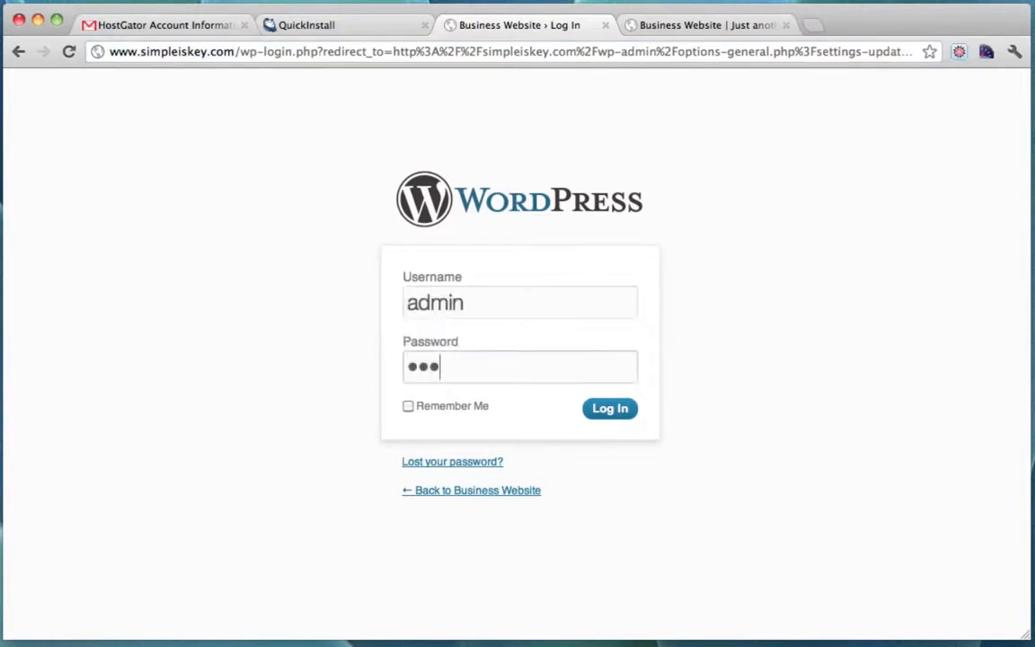
pyautogui.press('Return')
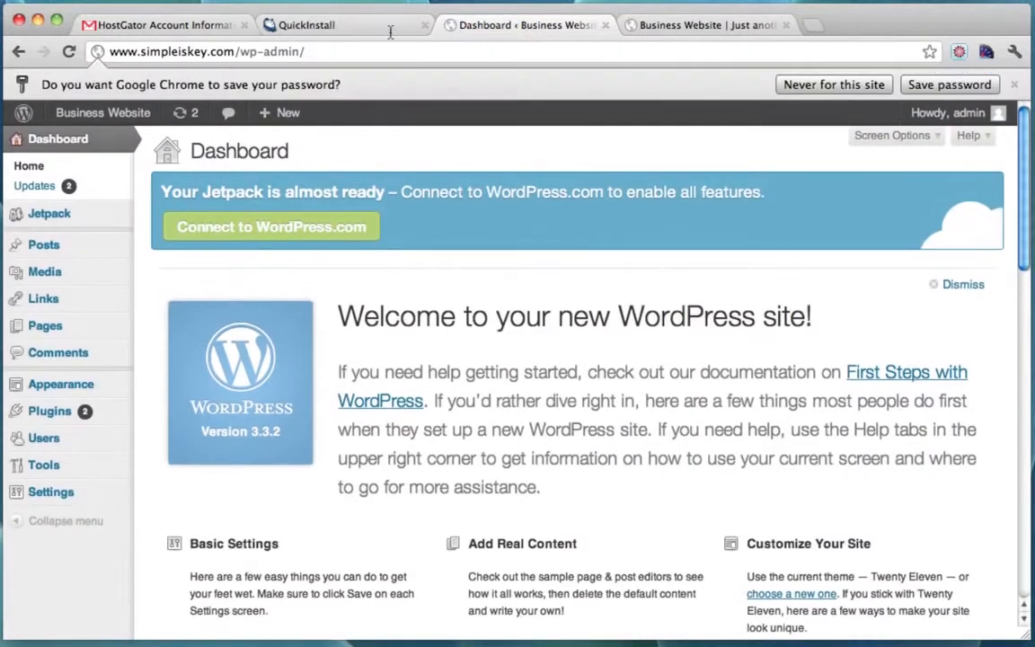
# Reload the live front page in its tab, then go back to the admin Dashboard.
pyautogui.click(691, 25)
pyautogui.click(68, 52)
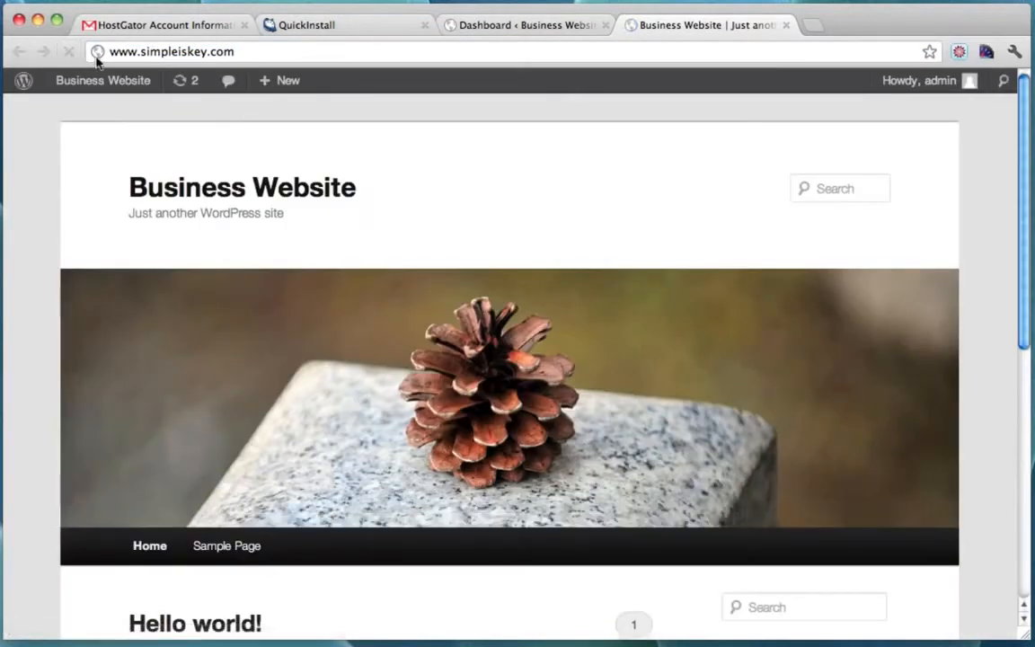
pyautogui.moveTo(108, 54); pyautogui.dragTo(254, 52)
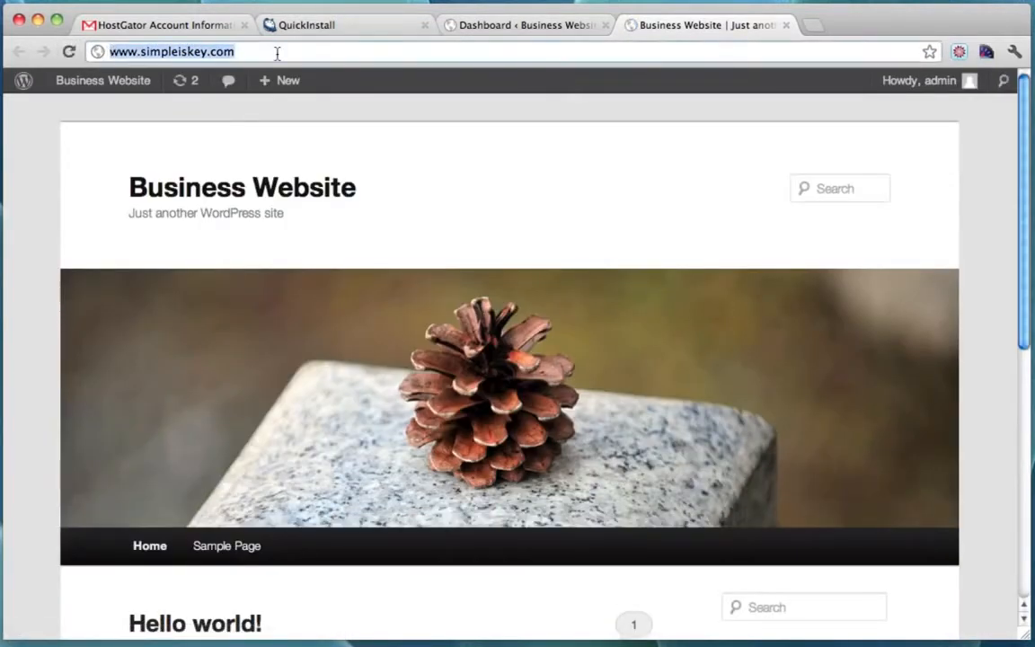
pyautogui.click(277, 53)
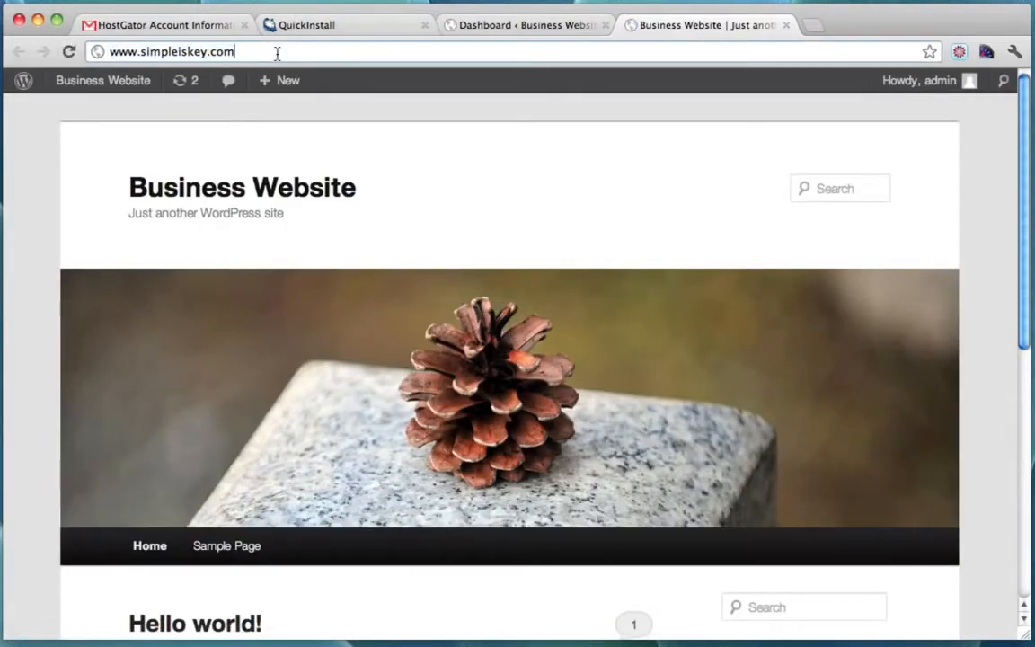
pyautogui.click(528, 29)
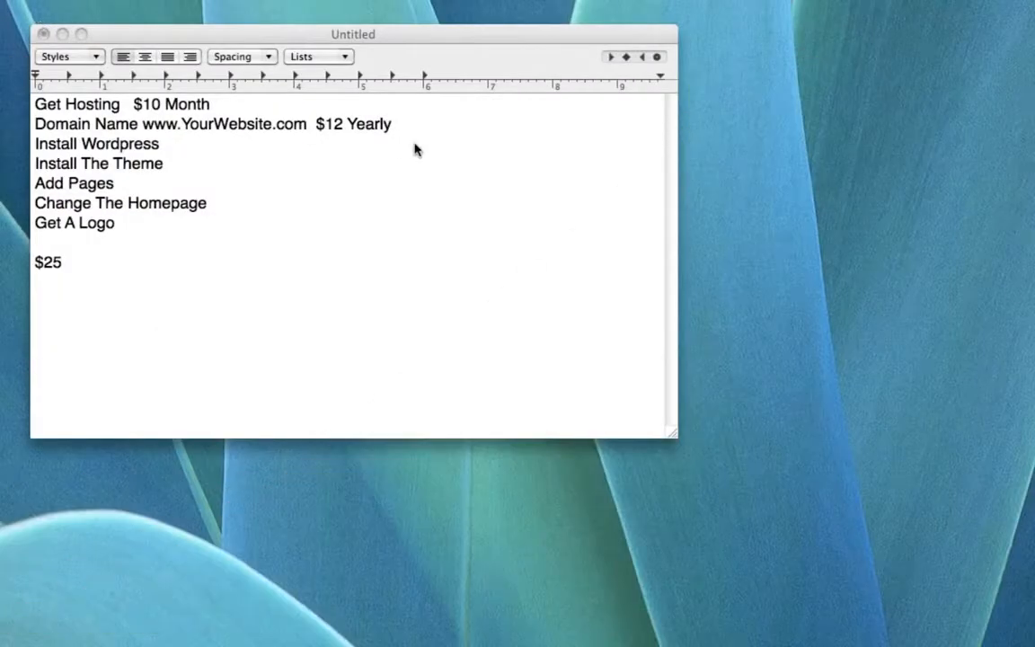
# In TextEdit, mark the Get Hosting, Domain Name and Install Wordpress checklist lines '- Done!'.
pyautogui.click(258, 106)
pyautogui.doubleClick(258, 106)
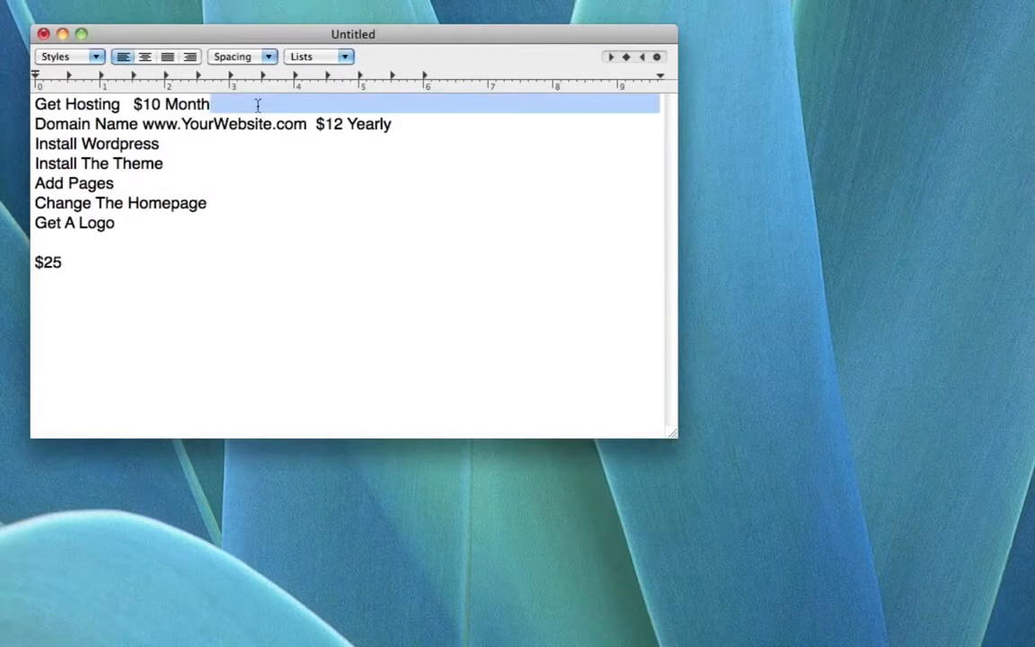
pyautogui.click(258, 106)
pyautogui.write('- Done!')
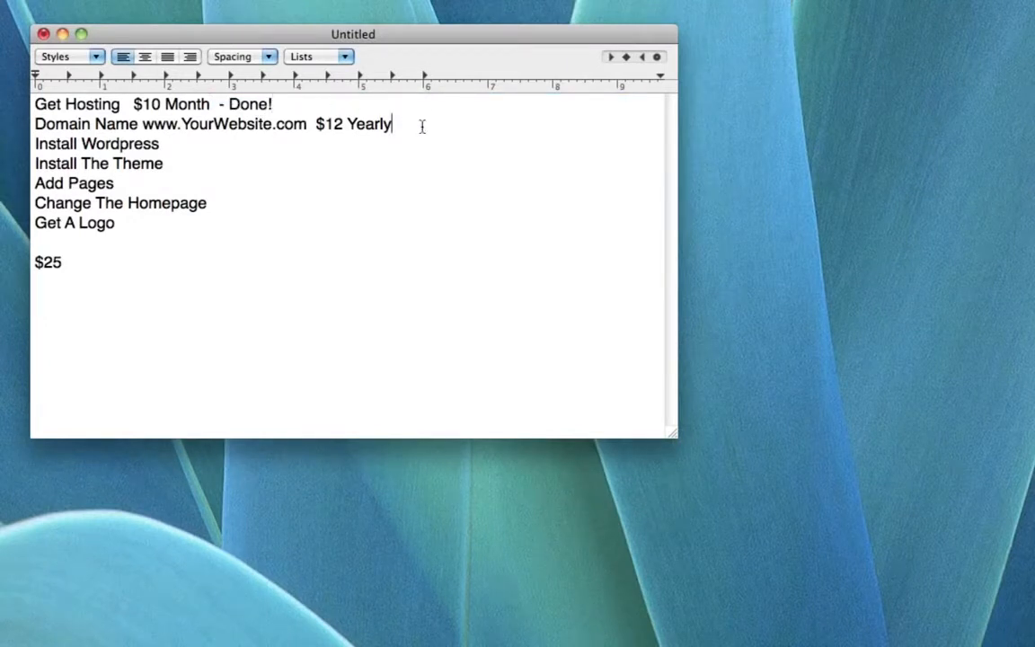
pyautogui.write('Don')
pyautogui.write('one')
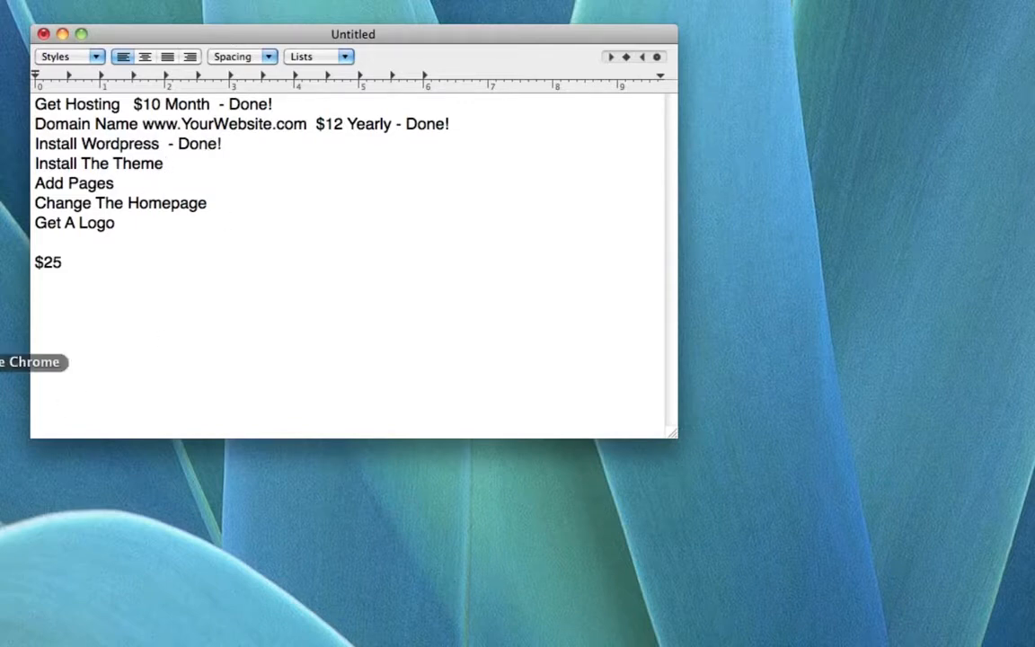
pyautogui.click(3, 361)
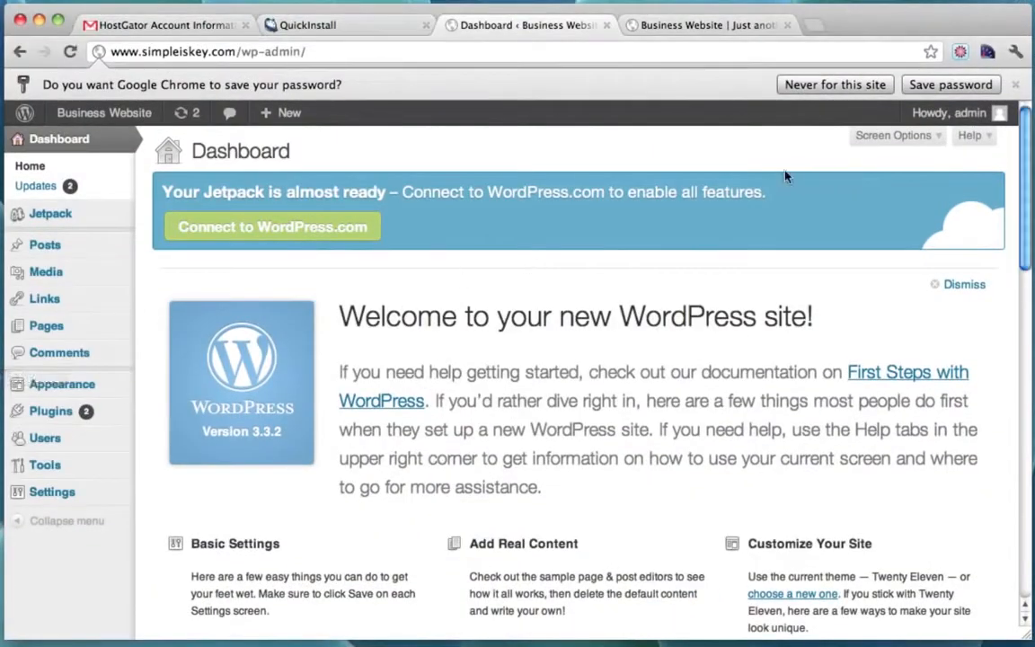
# Dismiss the save-password bar and browse the Featured themes under Appearance > Themes > Install Themes.
pyautogui.click(845, 90)
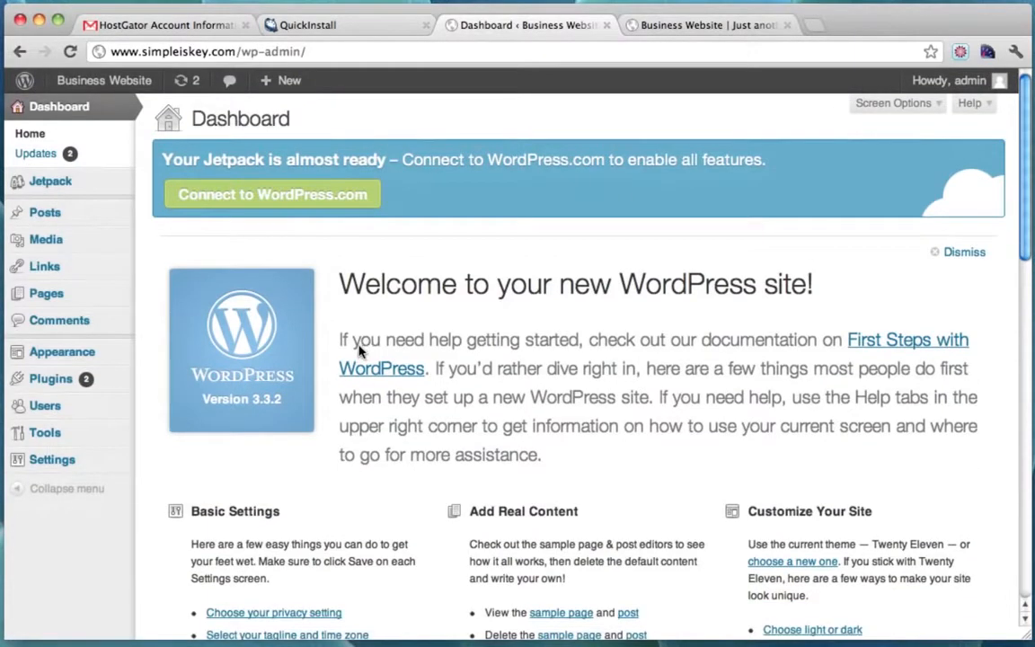
pyautogui.click(64, 354)
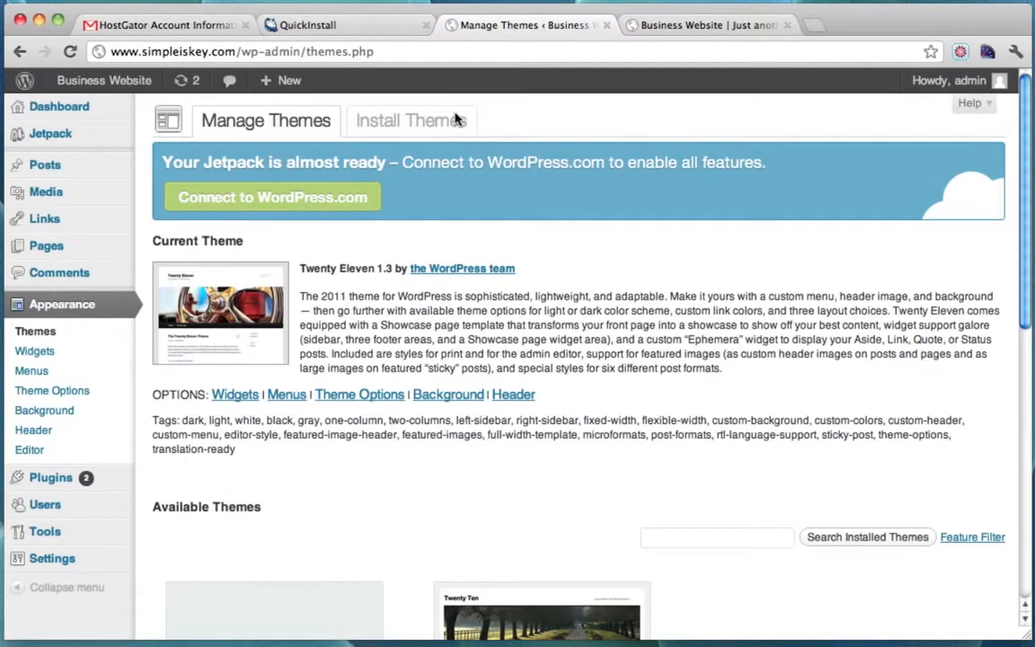
pyautogui.click(420, 130)
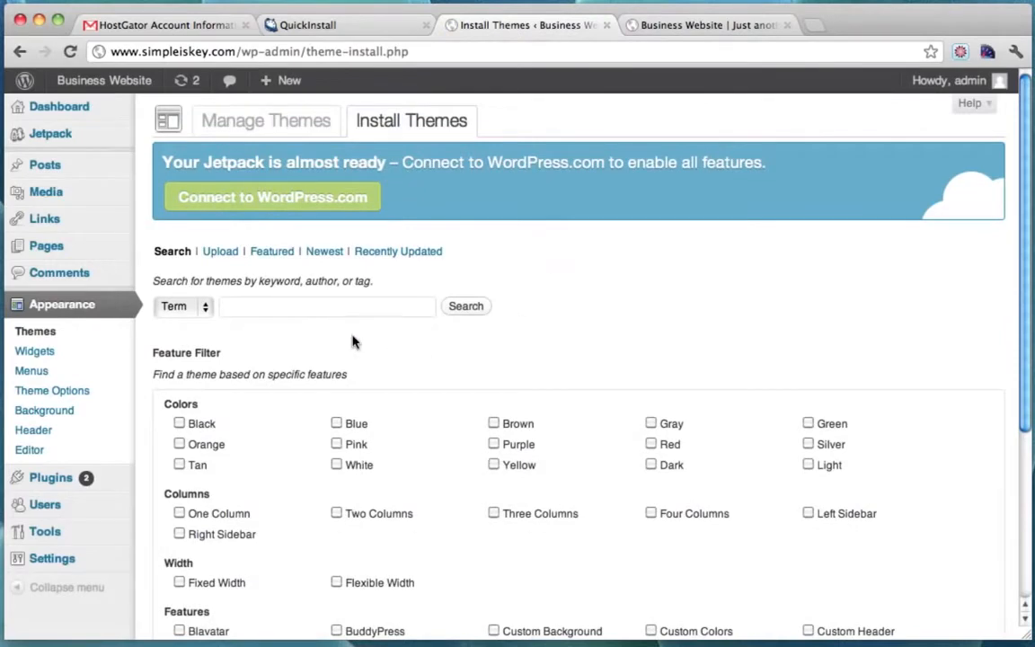
pyautogui.click(277, 257)
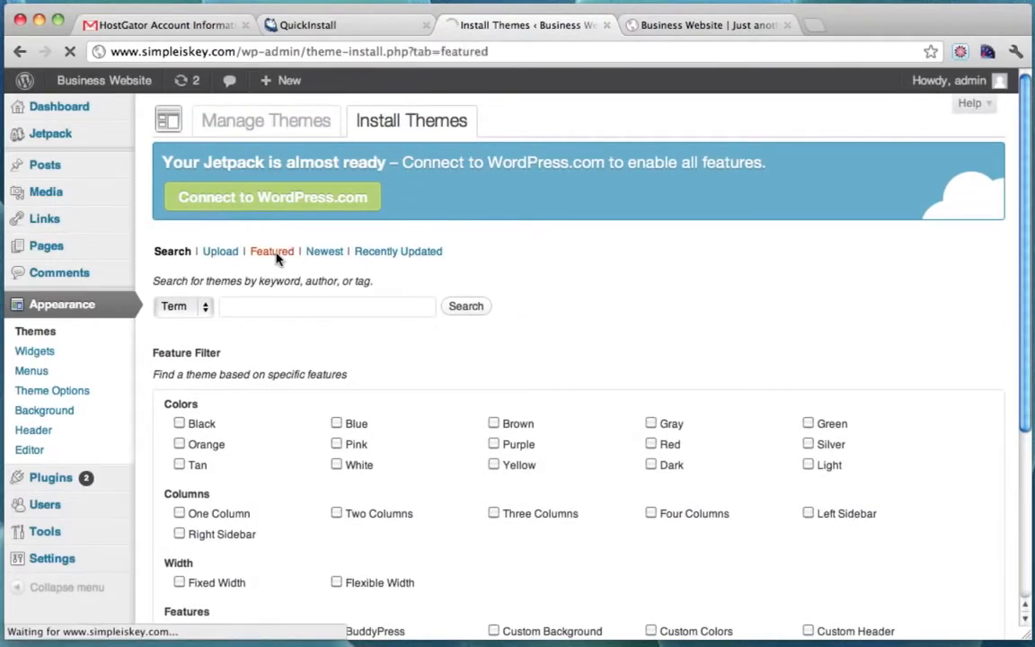
pyautogui.scroll(-1, 287, 248)
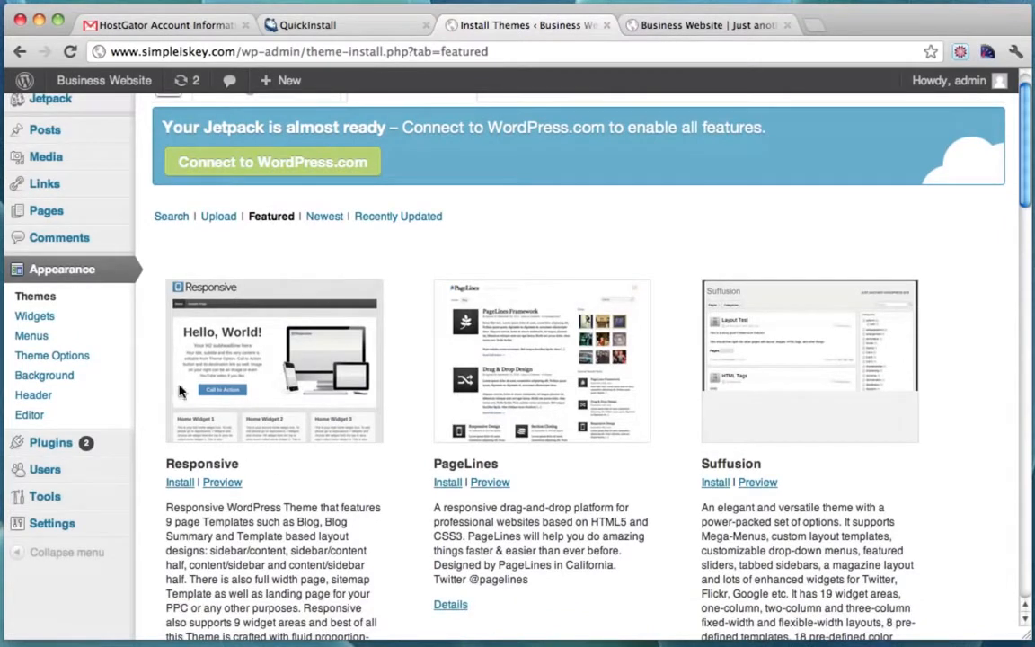
# Search themes for 'responsive', then return to Featured and start installing the Responsive theme.
pyautogui.click(173, 220)
pyautogui.click(303, 309)
pyautogui.write('responsive')
pyautogui.press('Return')
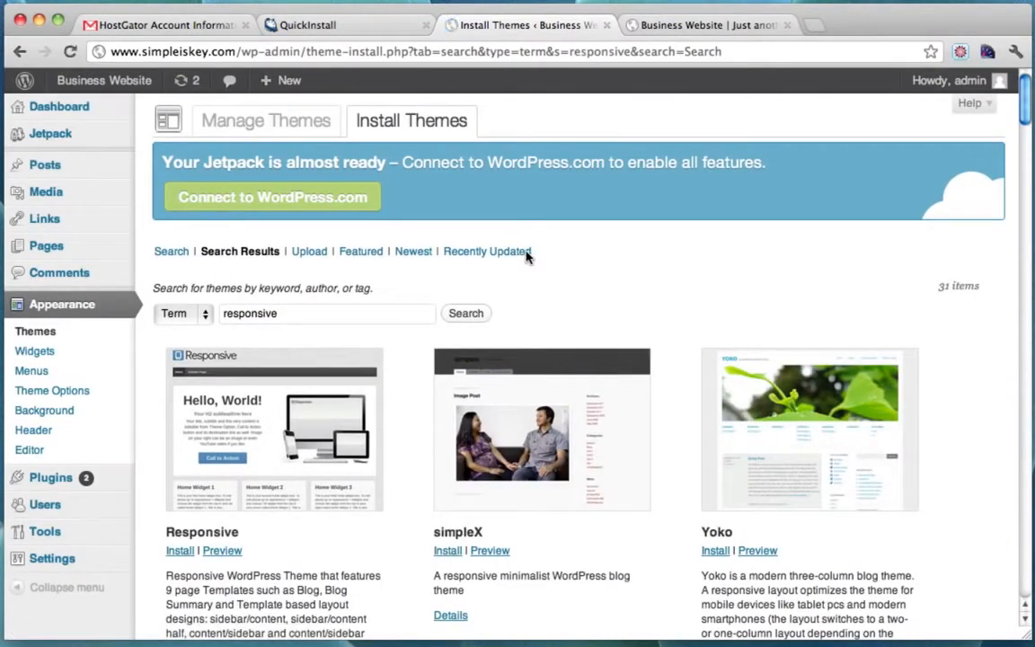
pyautogui.click(348, 254)
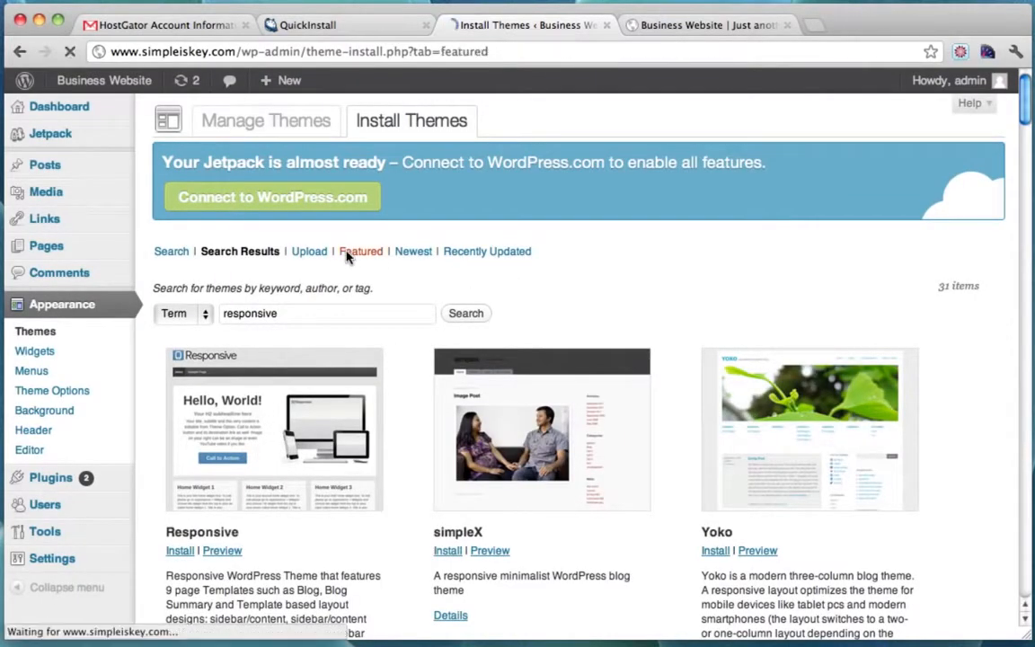
pyautogui.scroll(-2, 359, 301)
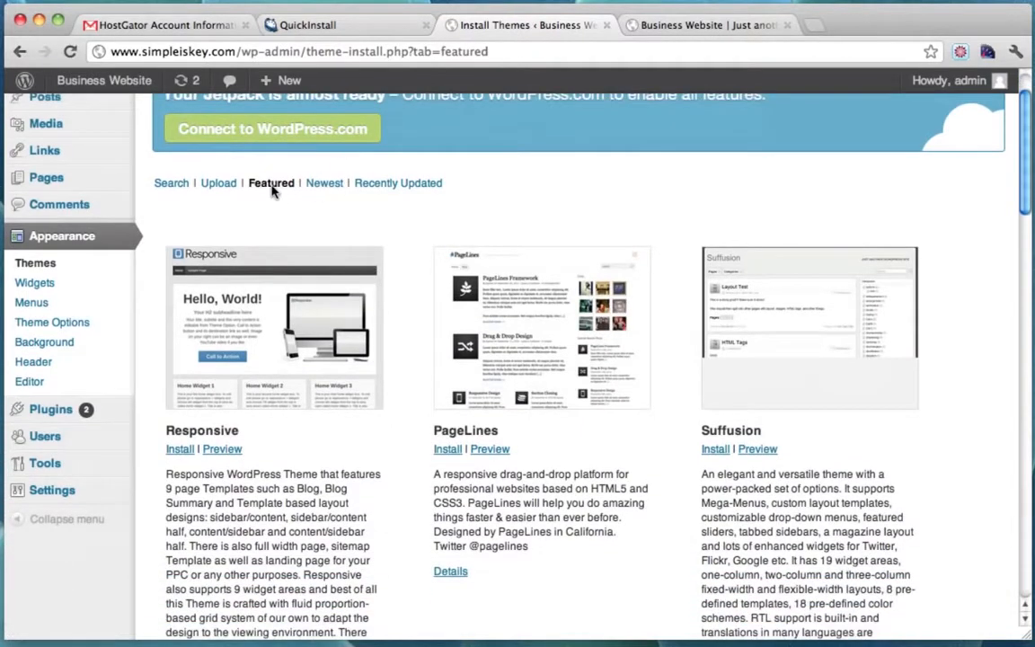
pyautogui.scroll(-2, 170, 422)
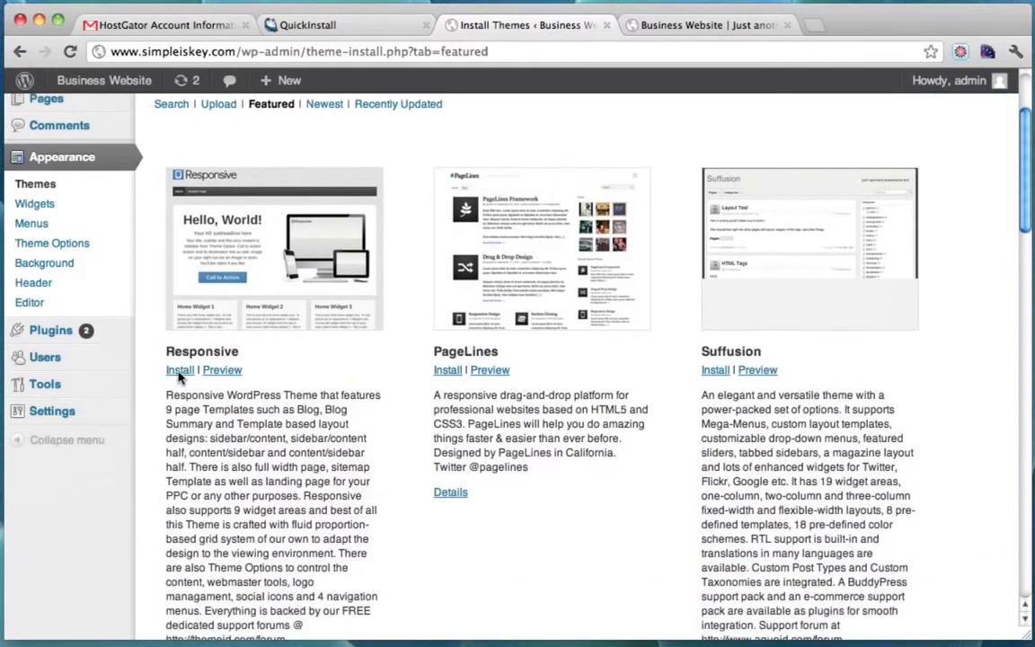
pyautogui.click(180, 371)
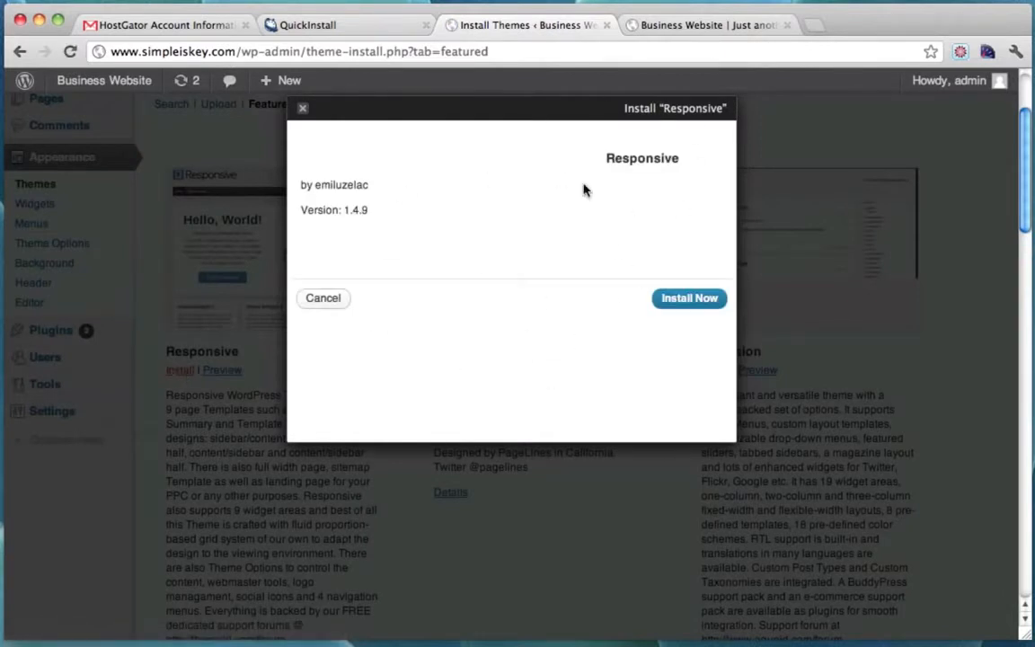
# Install and activate Responsive 1.4.9, then reload the site's front page to see it.
pyautogui.click(690, 300)
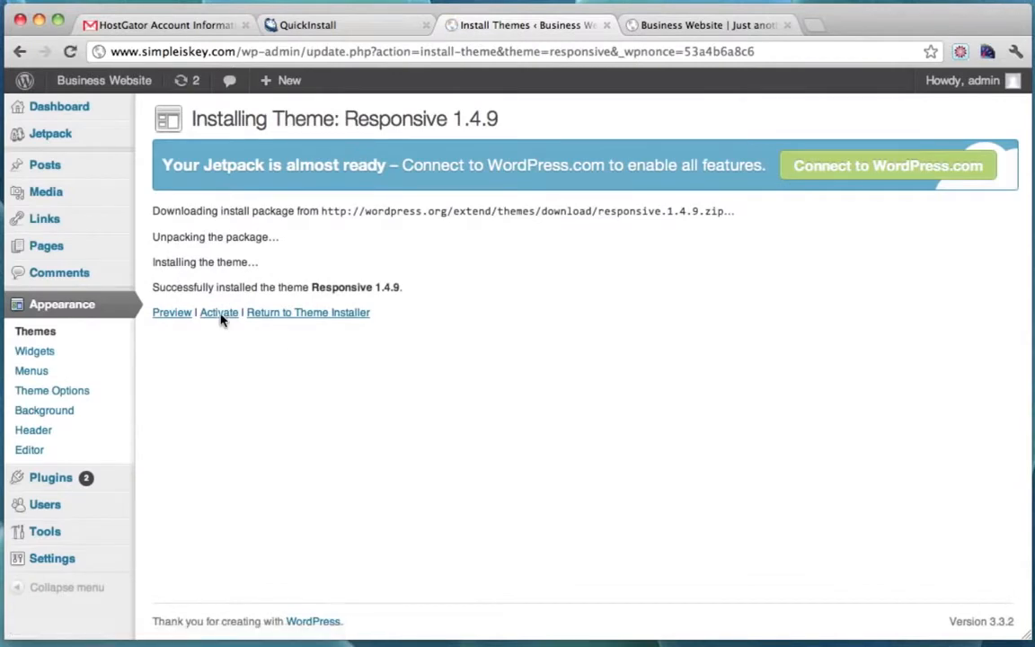
pyautogui.click(220, 314)
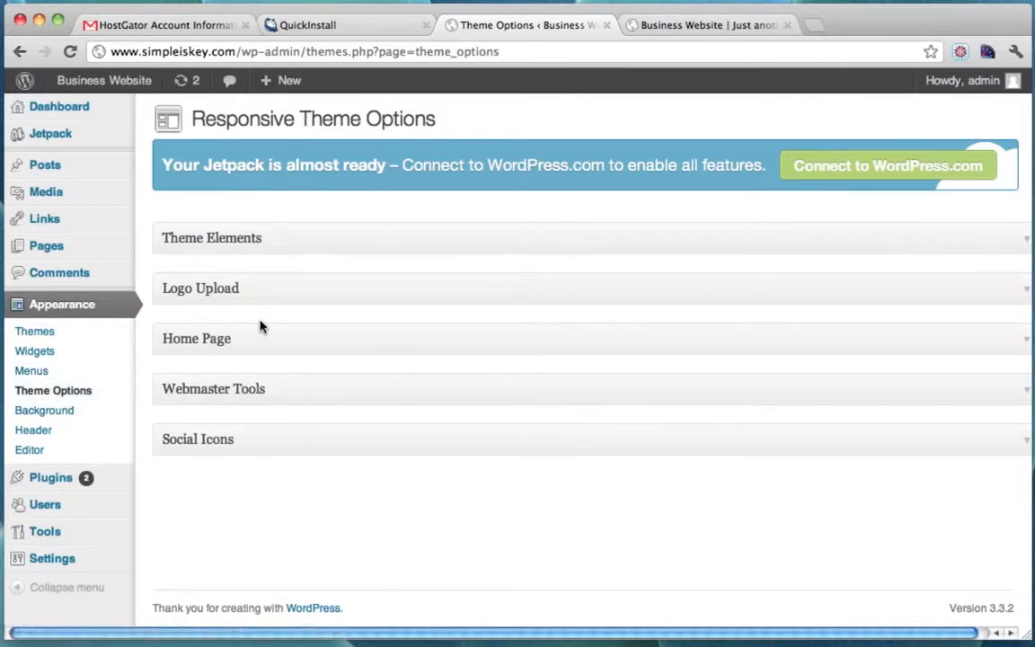
pyautogui.click(679, 30)
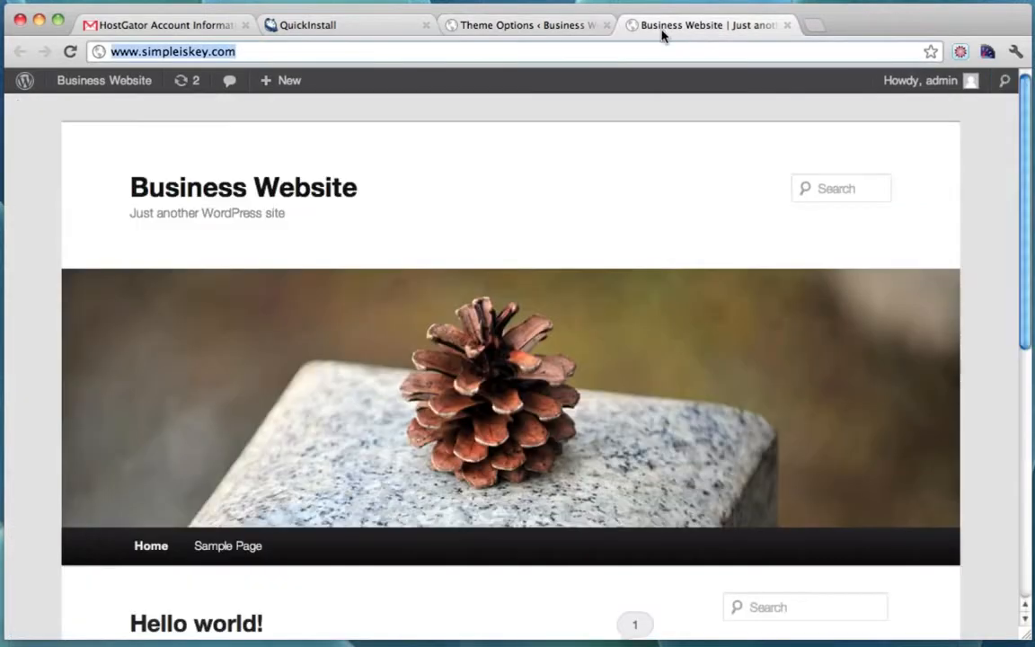
pyautogui.click(70, 51)
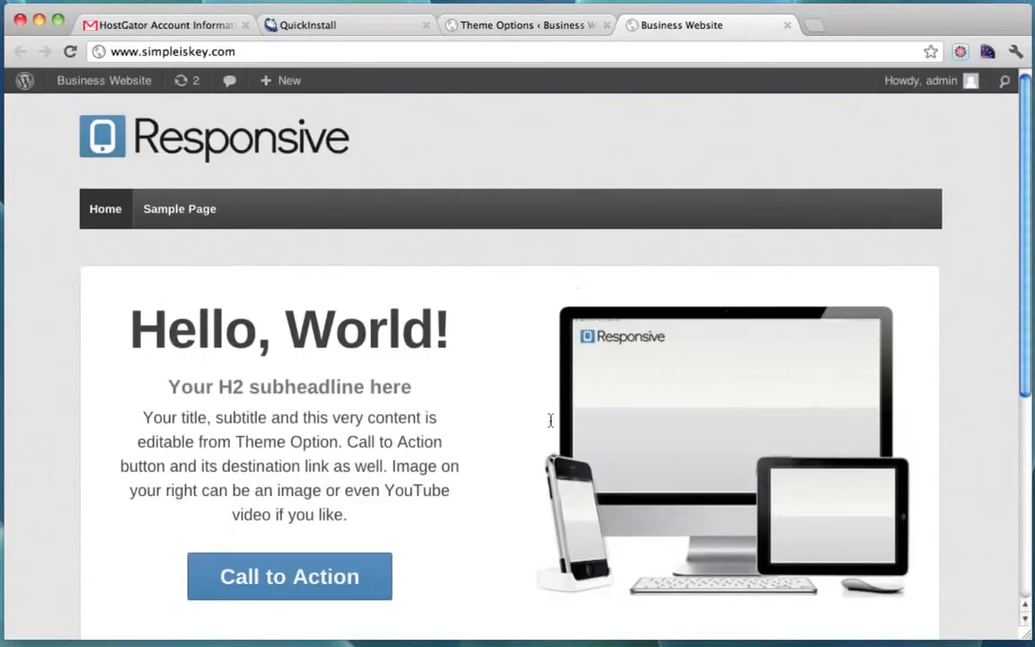
pyautogui.scroll(-3, 614, 225)
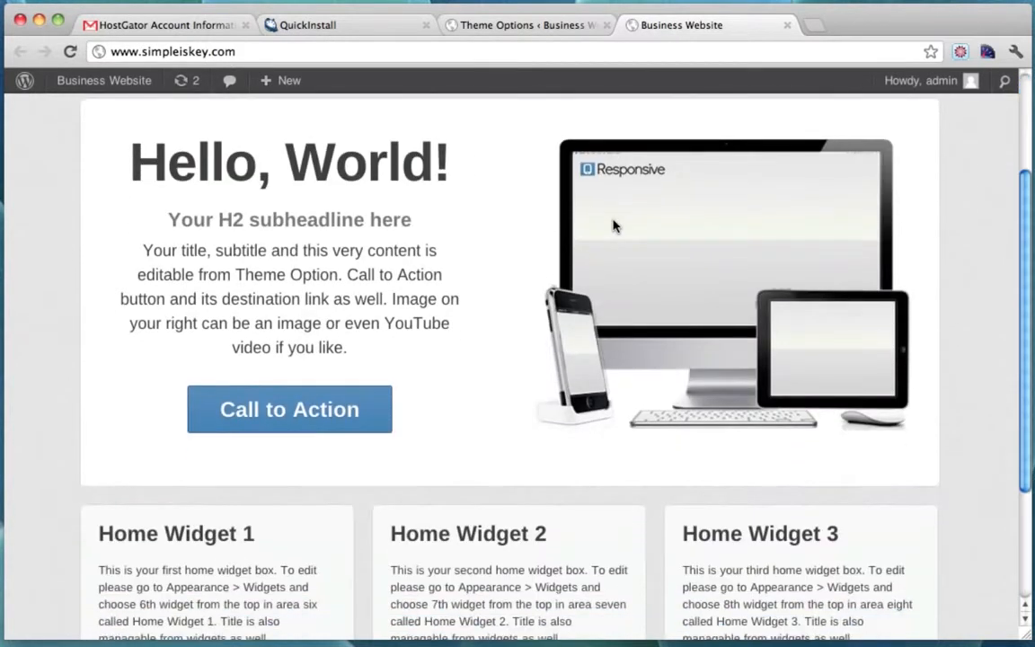
pyautogui.scroll(-4, 615, 226)
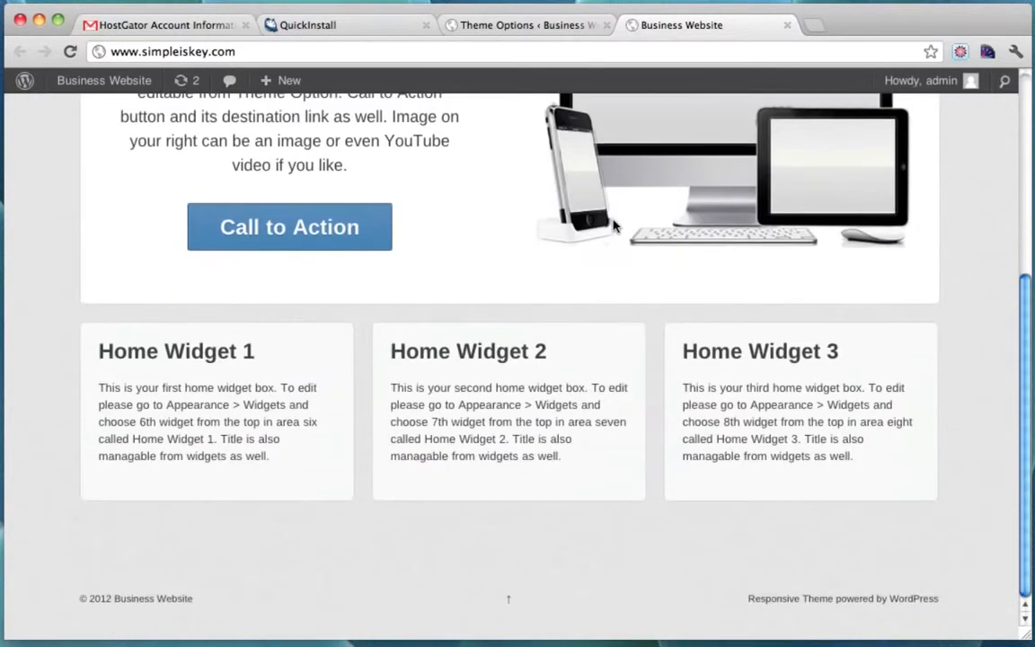
pyautogui.scroll(8, 614, 225)
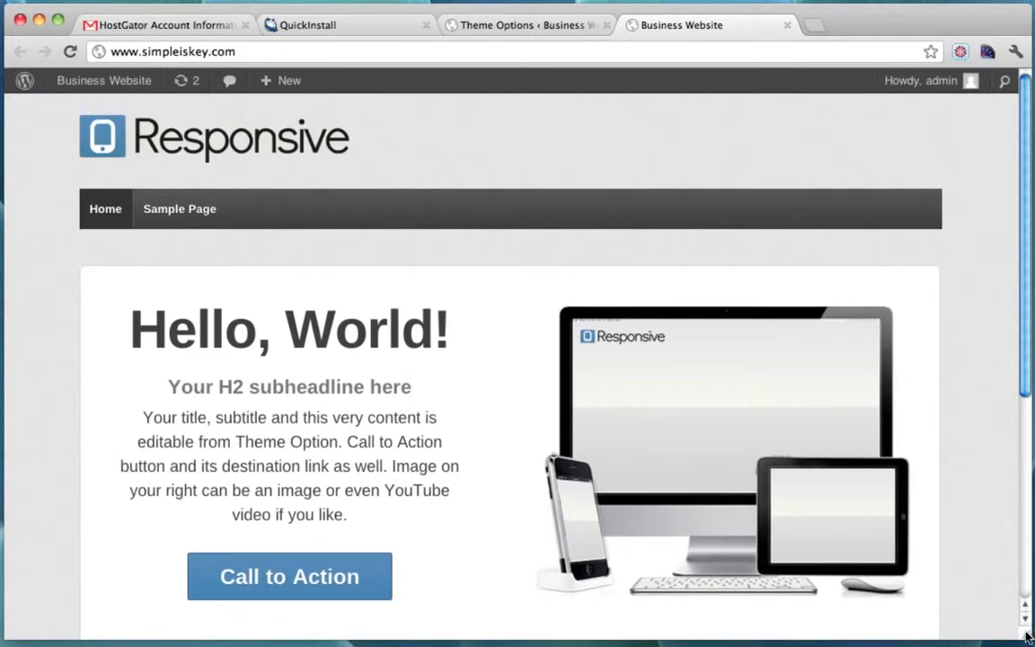
pyautogui.moveTo(1028, 636); pyautogui.dragTo(354, 638)
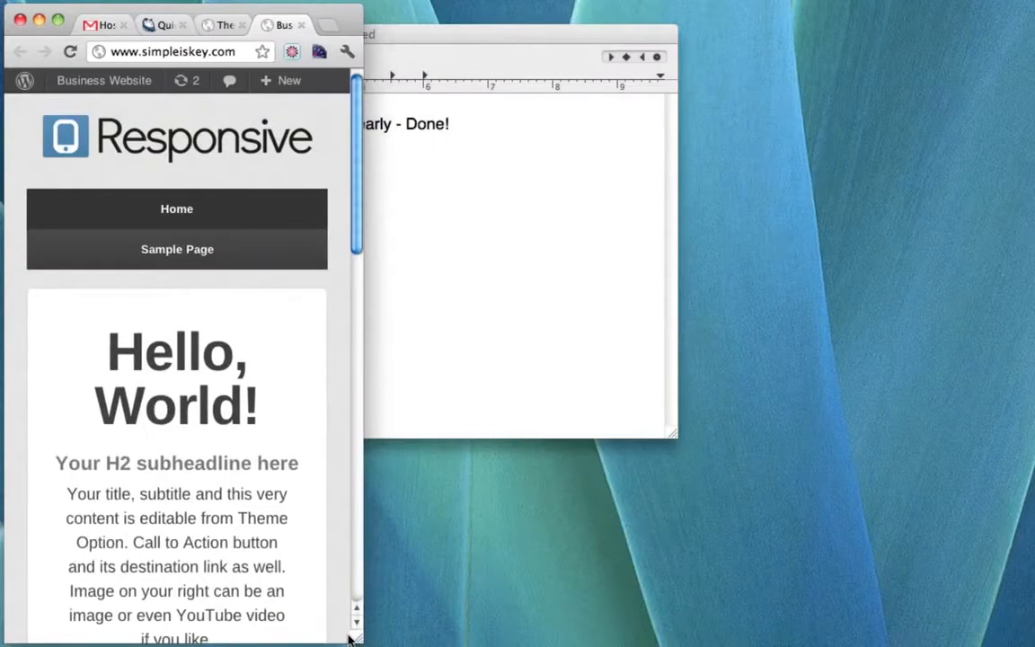
pyautogui.scroll(-10, 293, 460)
pyautogui.scroll(5, 291, 460)
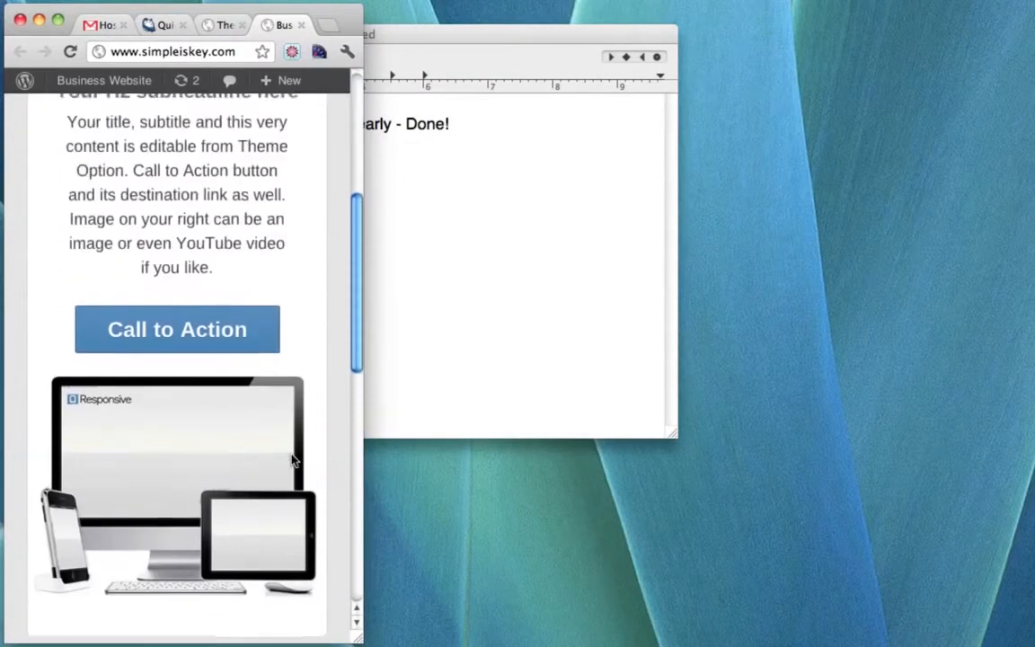
pyautogui.click(454, 32)
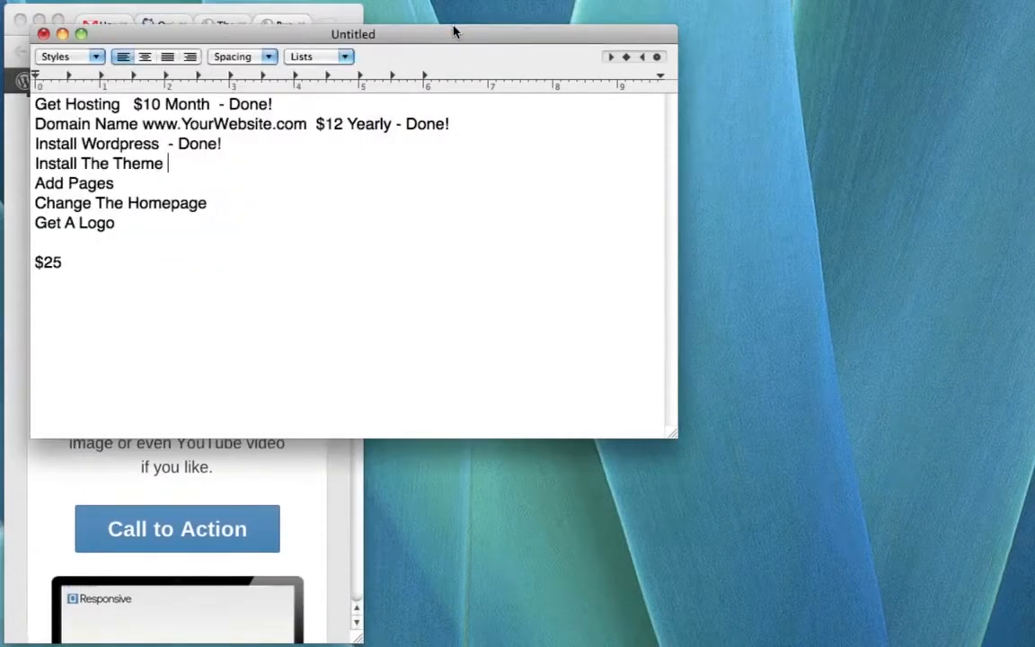
pyautogui.click(62, 34)
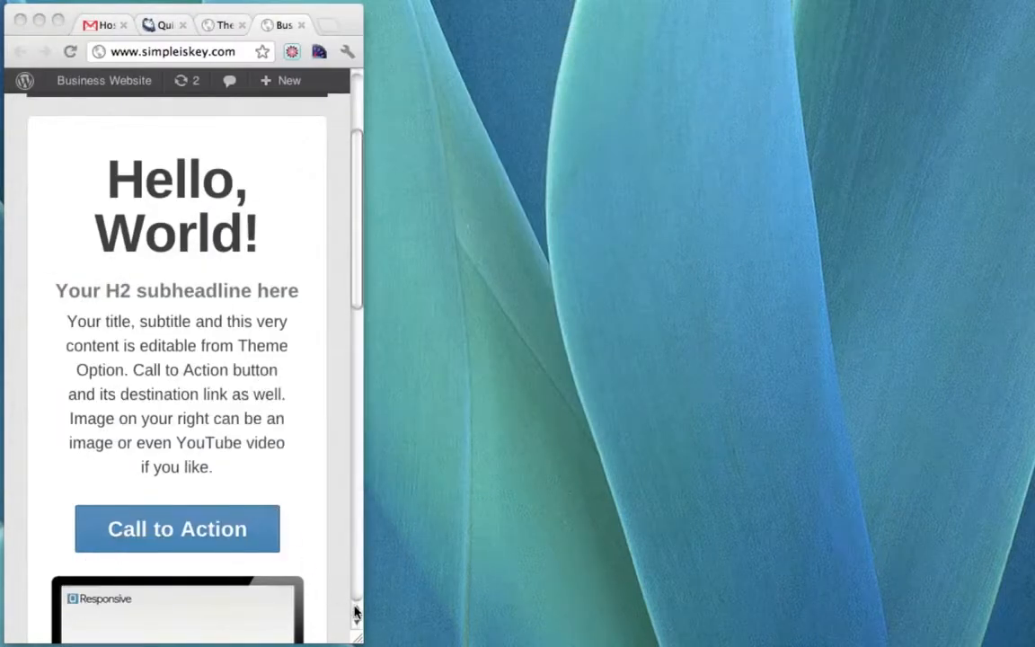
pyautogui.scroll(-12, 287, 473)
pyautogui.scroll(12, 287, 473)
pyautogui.moveTo(357, 640); pyautogui.dragTo(984, 575)
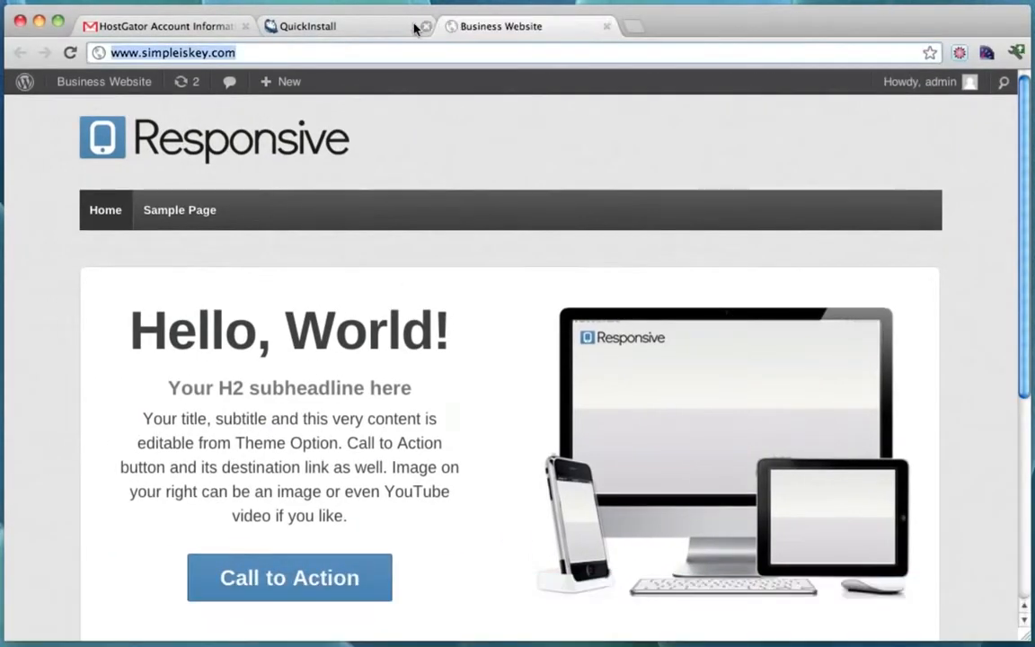
# Close the Theme Options, QuickInstall and Gmail browser tabs.
pyautogui.click(417, 26)
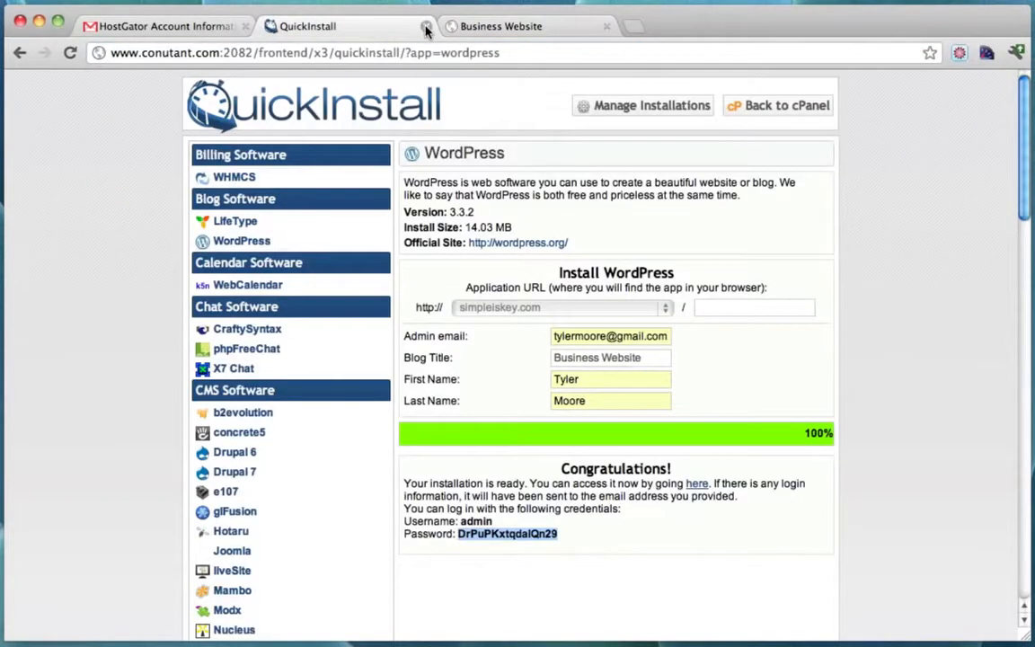
pyautogui.click(425, 27)
pyautogui.click(175, 26)
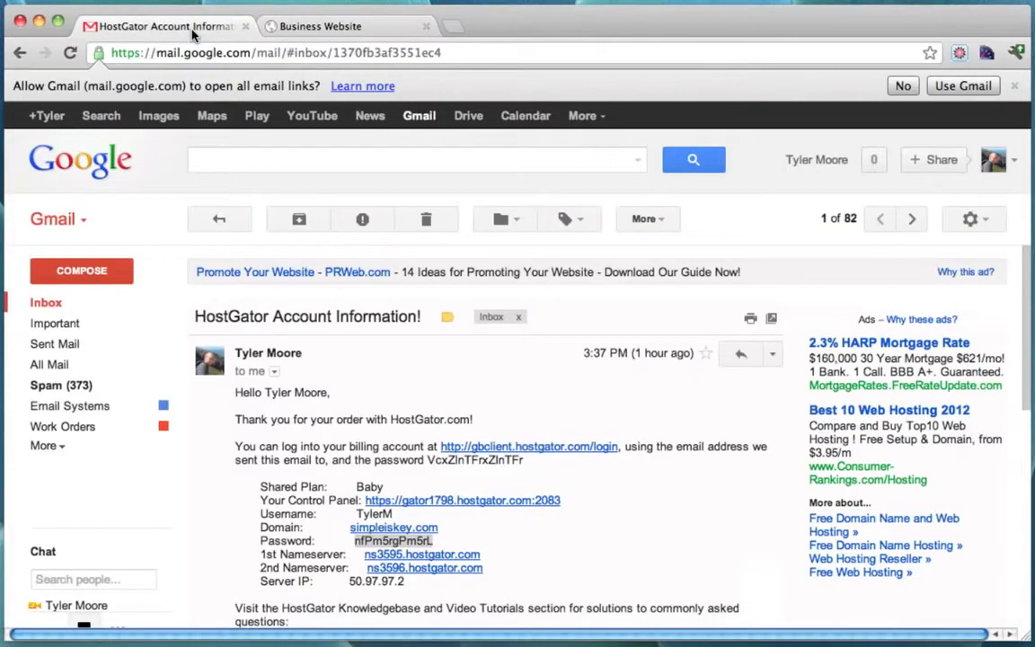
pyautogui.click(242, 28)
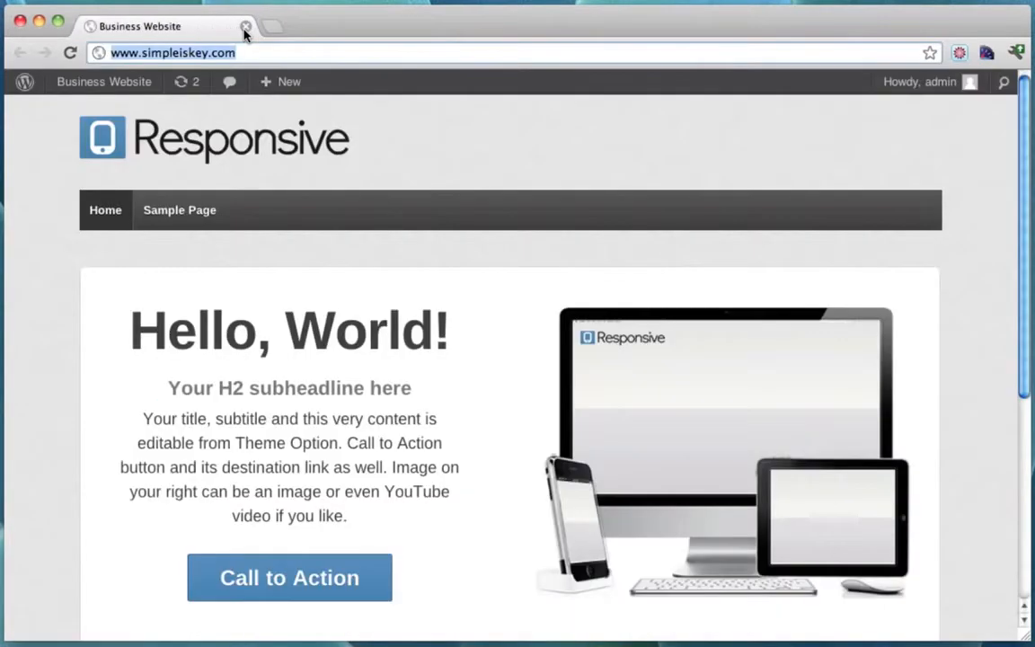
# Open the Business Website admin Dashboard from the admin bar.
pyautogui.click(314, 56)
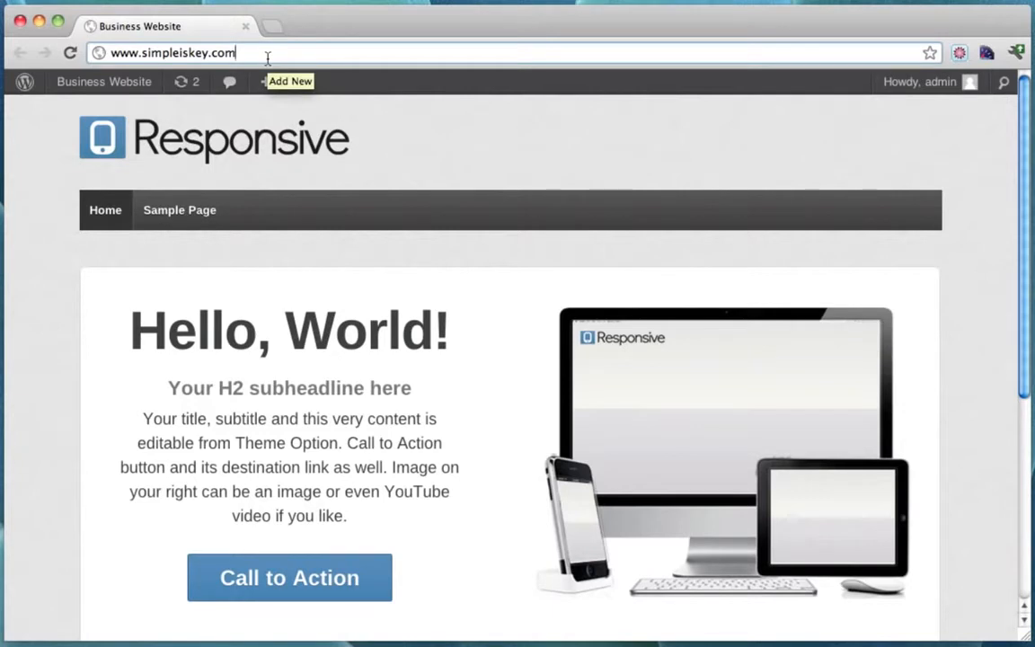
pyautogui.write('/wp-admi')
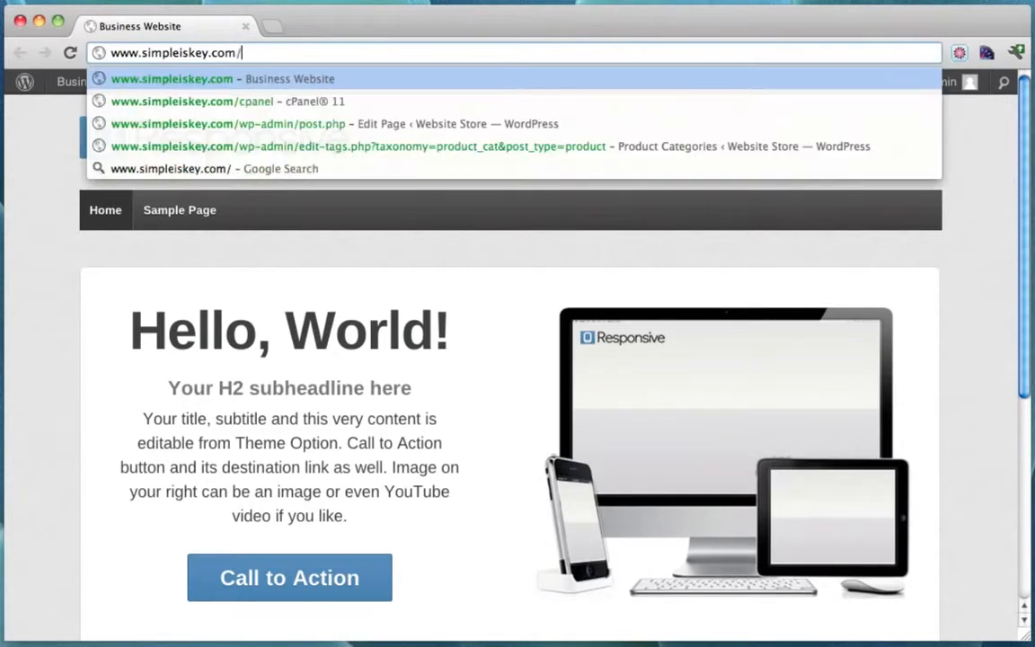
pyautogui.press('BackSpace')
pyautogui.press('BackSpace')
pyautogui.press('BackSpace')
pyautogui.press('BackSpace')
pyautogui.press('BackSpace')
pyautogui.press('BackSpace')
pyautogui.press('BackSpace')
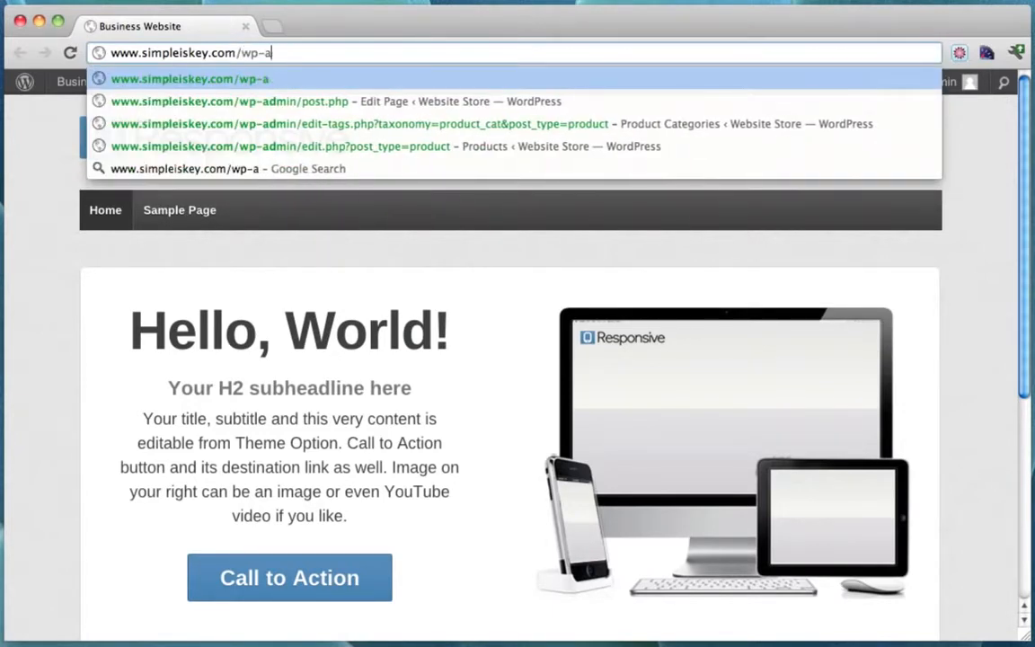
pyautogui.click(31, 250)
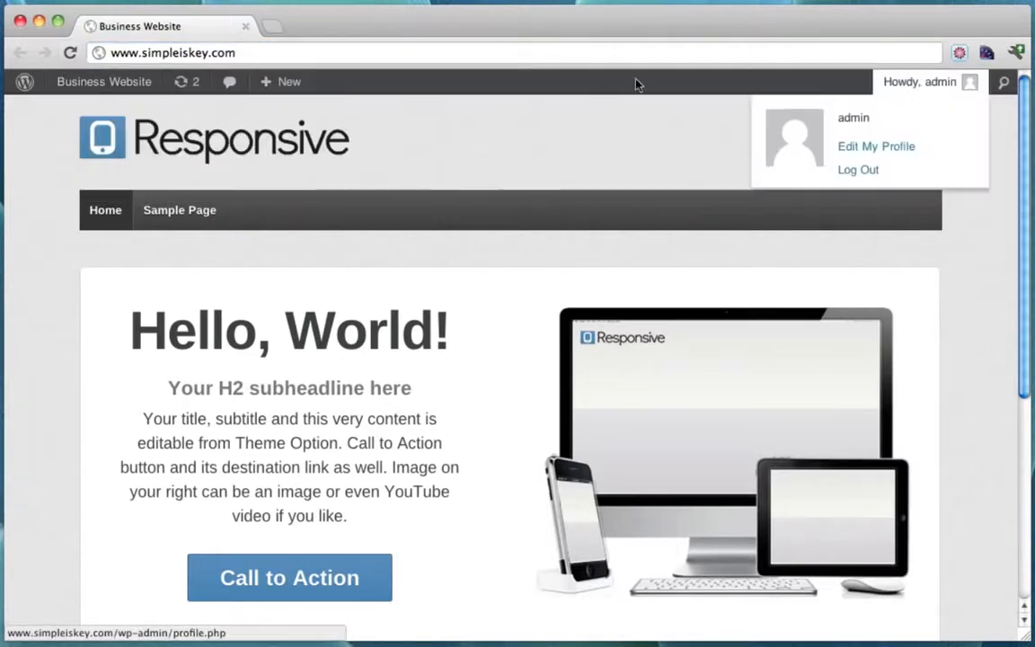
pyautogui.moveTo(91, 86)
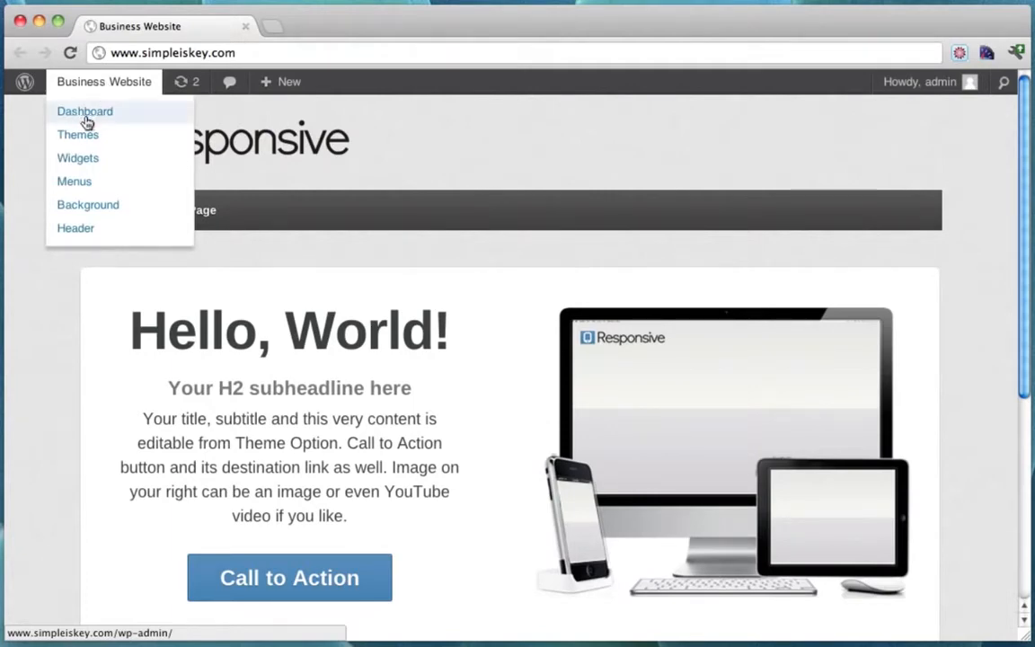
pyautogui.click(89, 121)
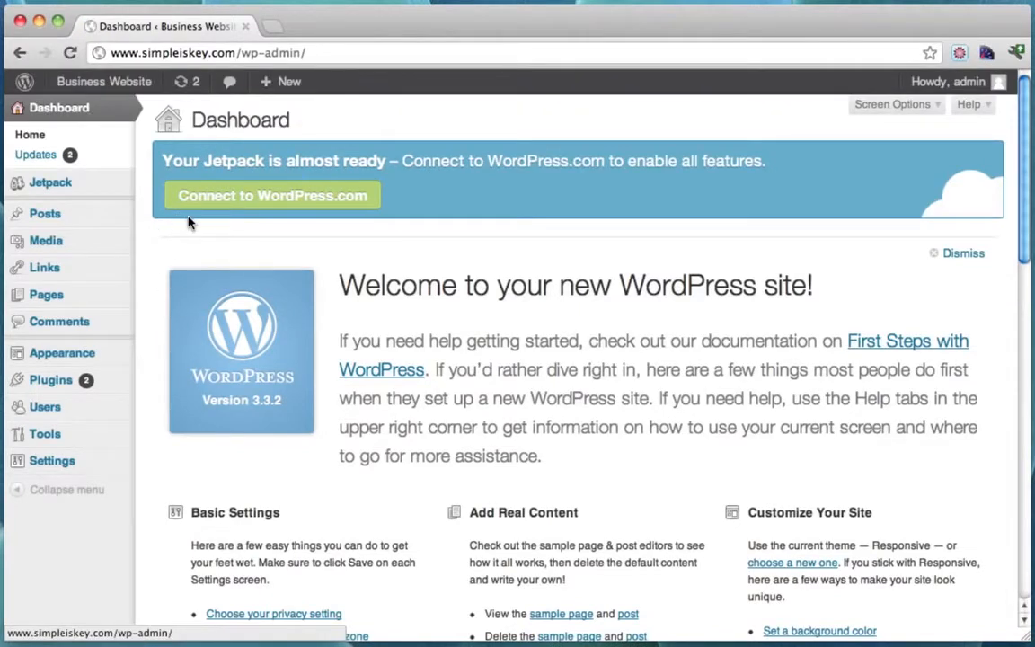
# Create a new page titled 'About Me' and paste the five-paragraph biography into its body.
pyautogui.moveTo(43, 305)
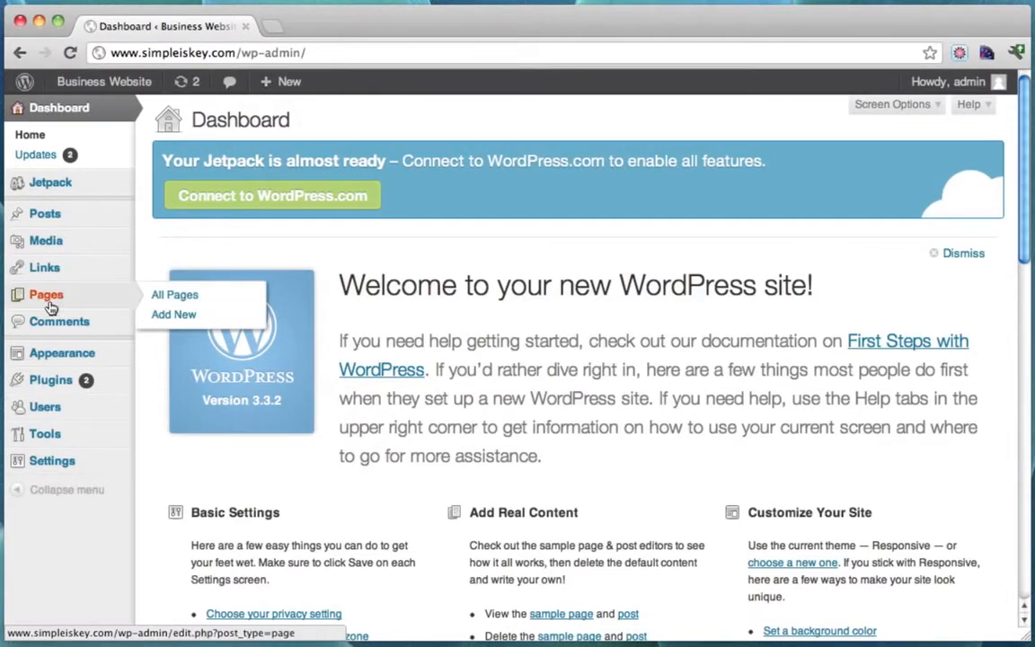
pyautogui.click(184, 314)
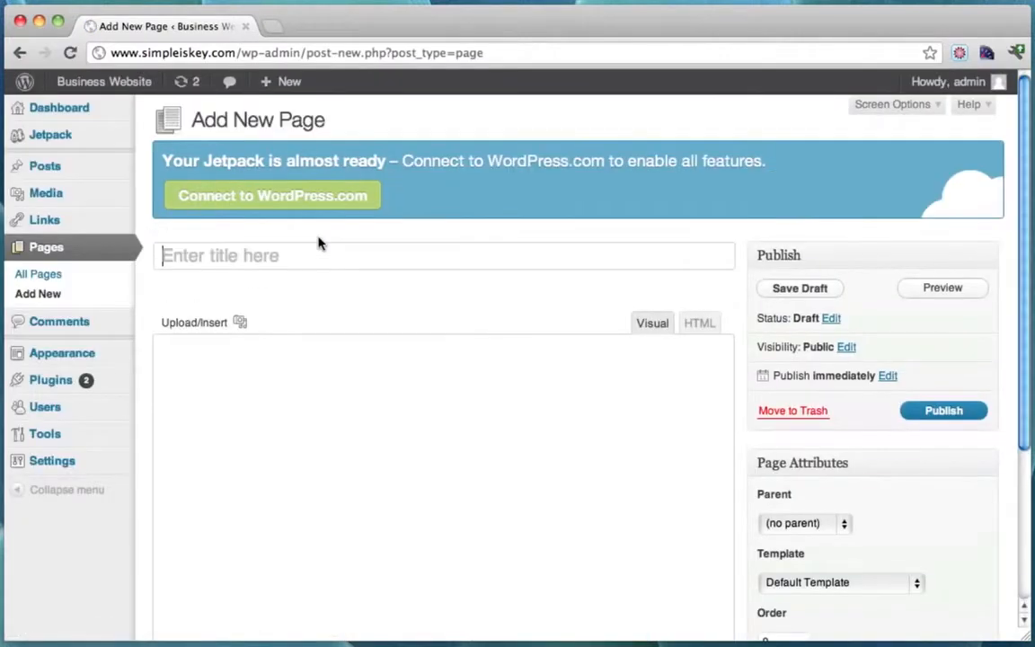
pyautogui.write('About Me')
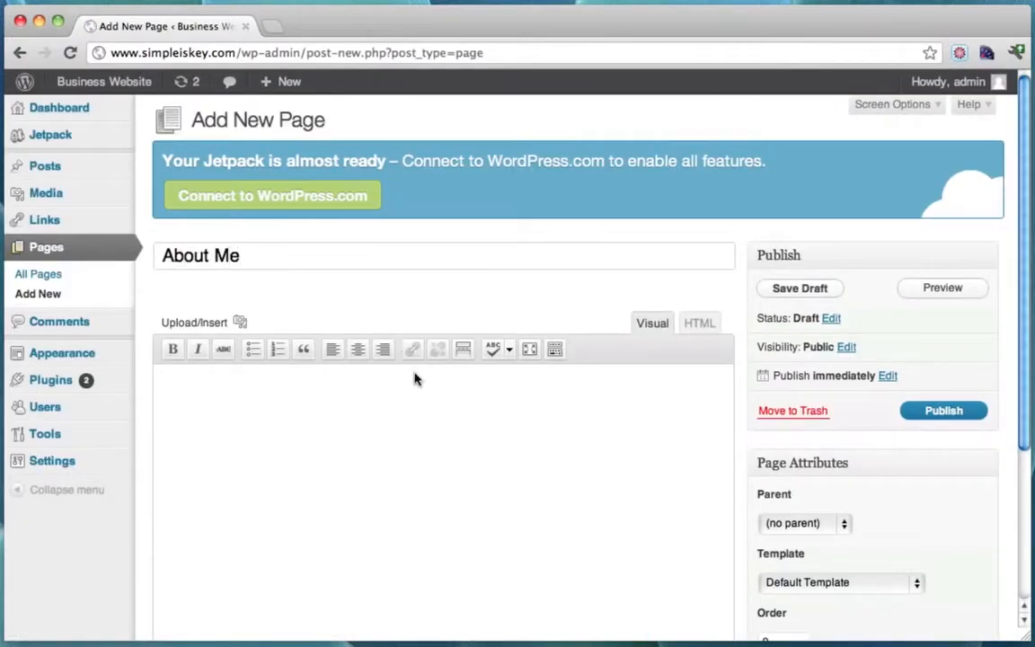
pyautogui.click(250, 431)
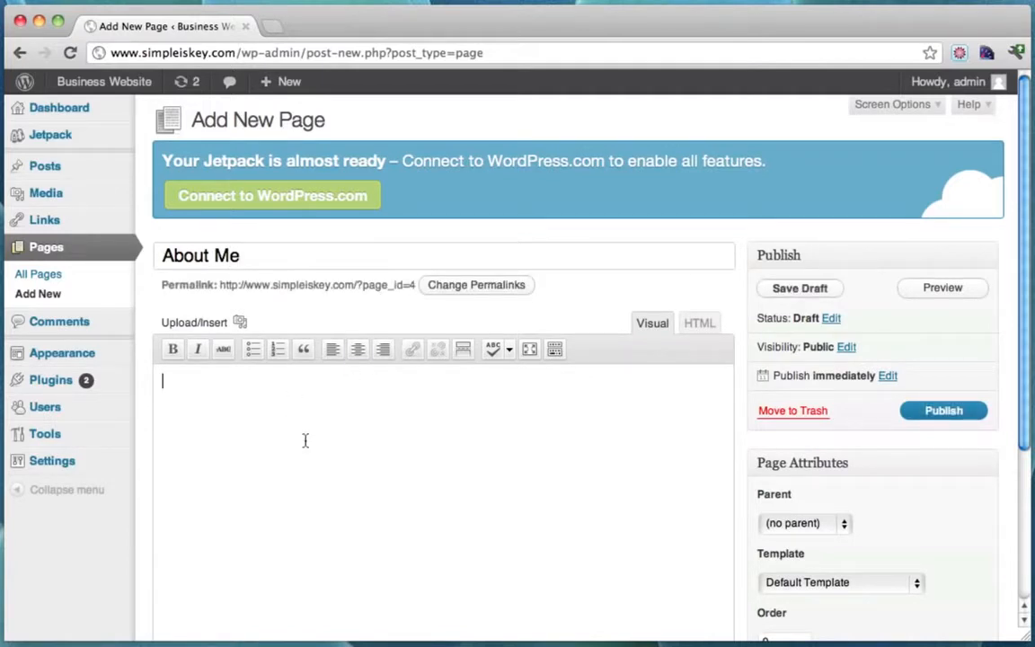
pyautogui.write("My name is Tyler Moore and I live in sunny Los Angeles, California.  I am 26 years old and have 3 brothers and a girlfriend of 6 years.  I started becoming fascinated with the internet when I was in sixth grade ( remember dial up internet!? lol ) and in the 10th grade I got out of high school and started college.  There I took computer science classes where I was constantly correcting the teachers on basic computer and internet facts.  That is when I decided that school wasn't for me and I began rigourously learning everything I could from the internet.  After retiring as a web developer I decided to dedicate all my time to teaching people how to create their own website.")
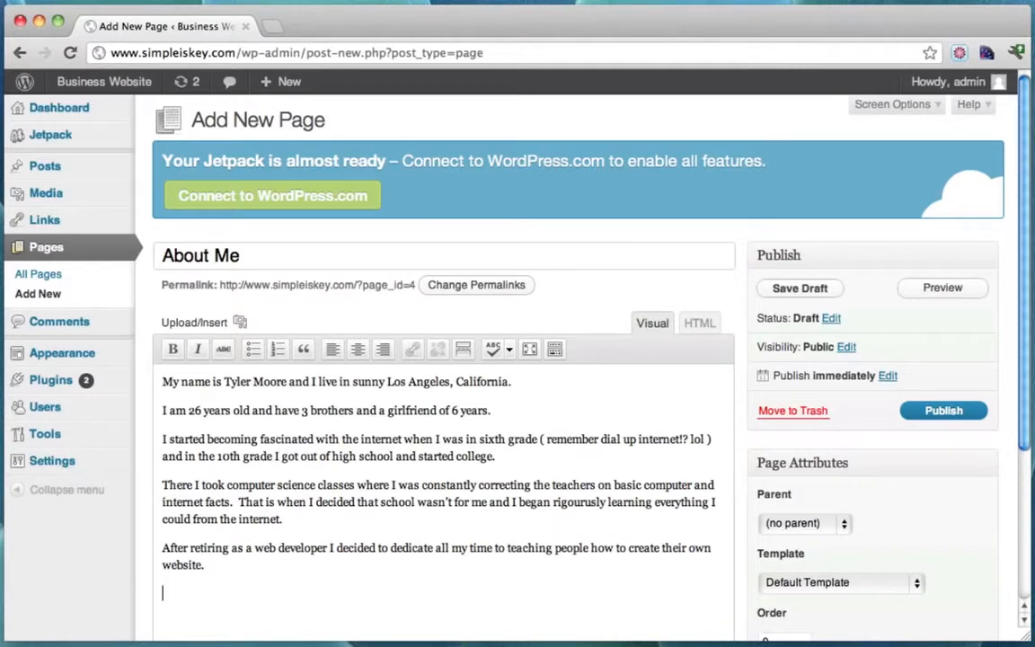
pyautogui.scroll(-2, 521, 511)
pyautogui.scroll(2, 521, 511)
pyautogui.scroll(-2, 521, 511)
pyautogui.scroll(1, 520, 510)
pyautogui.press('Return')
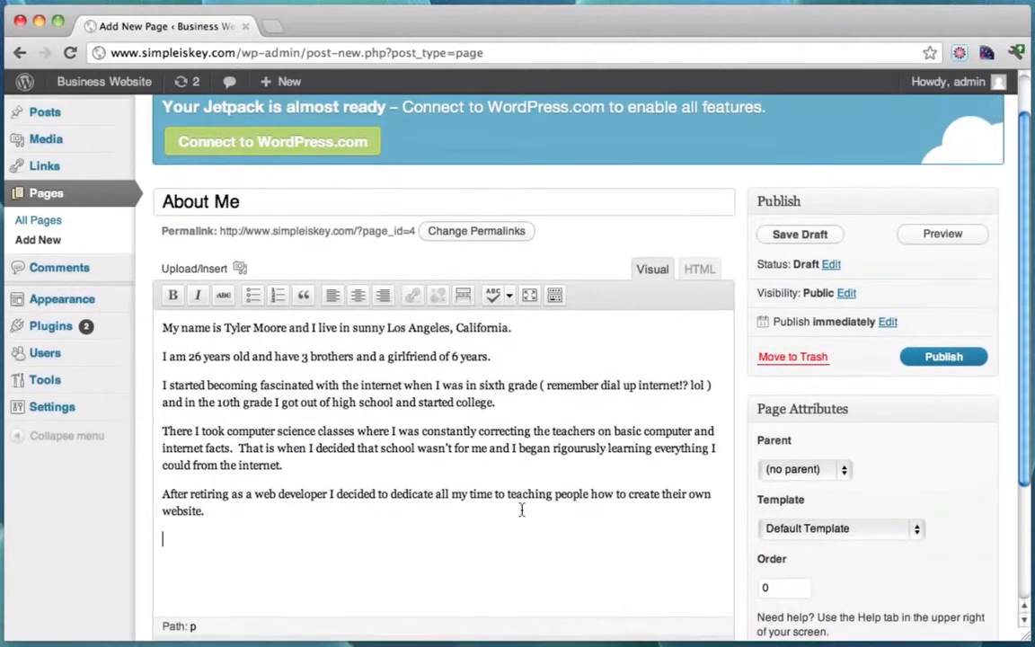
# Upload the 620 × 362 JPG photo from the Desktop through the Add Media dialog.
pyautogui.click(240, 270)
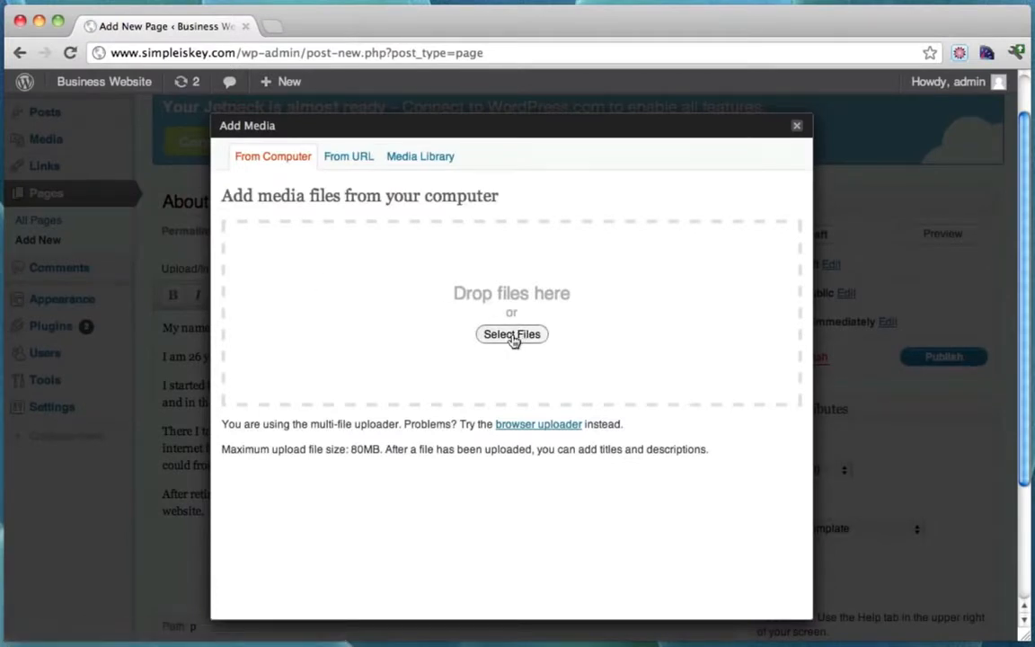
pyautogui.click(512, 336)
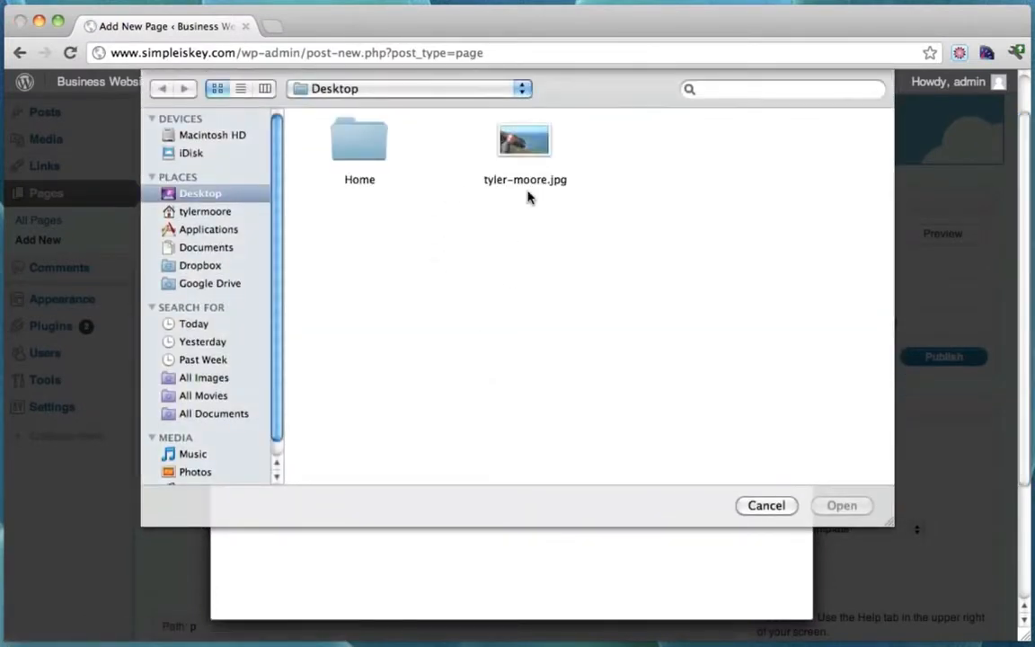
pyautogui.click(525, 139)
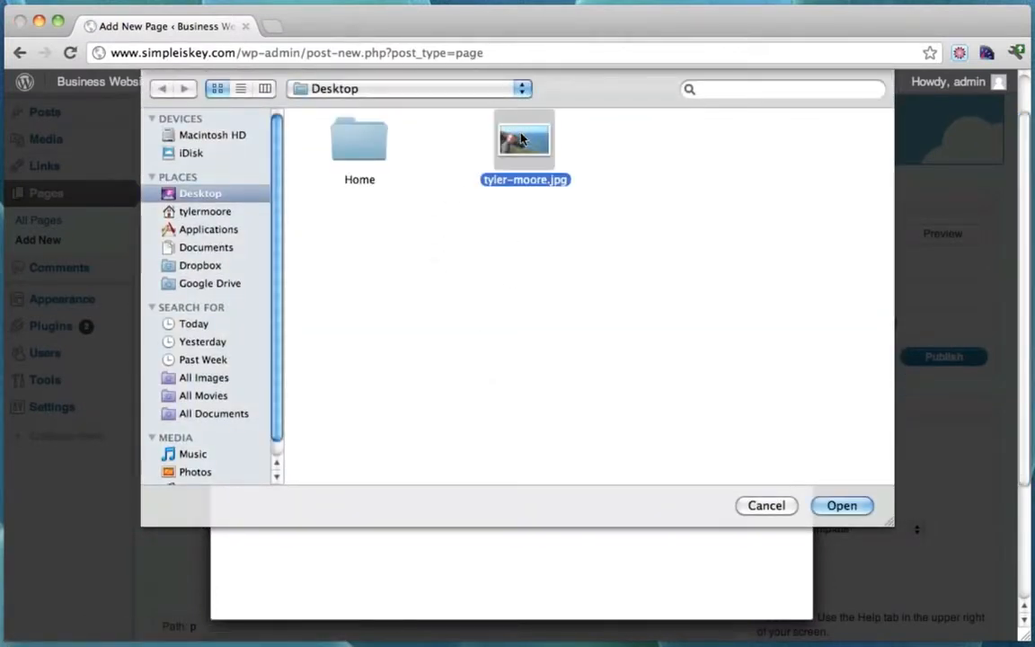
pyautogui.click(840, 507)
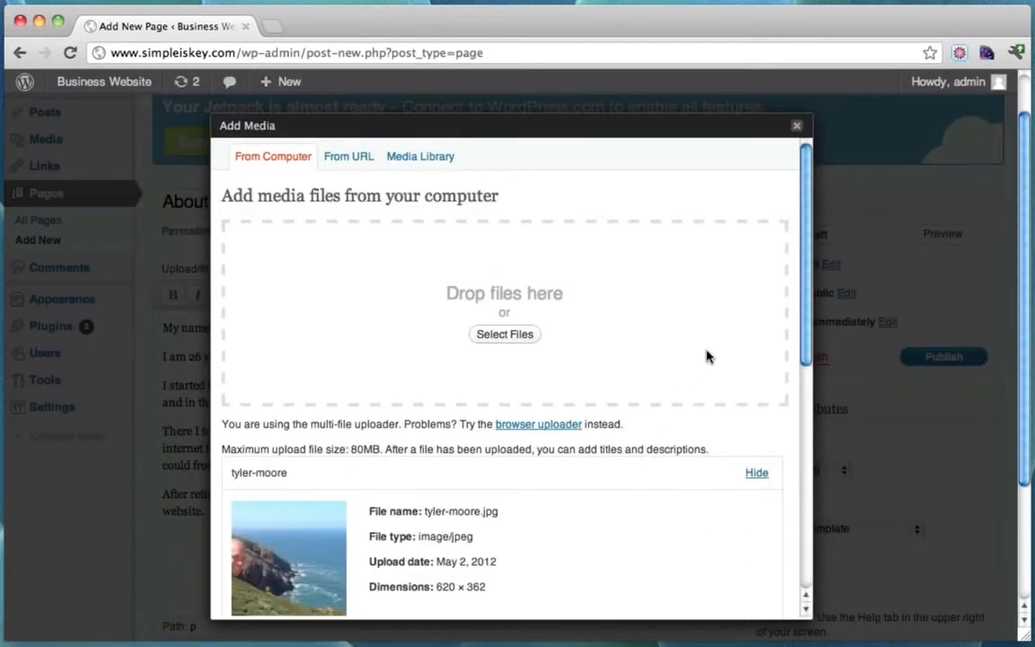
pyautogui.scroll(-4, 706, 357)
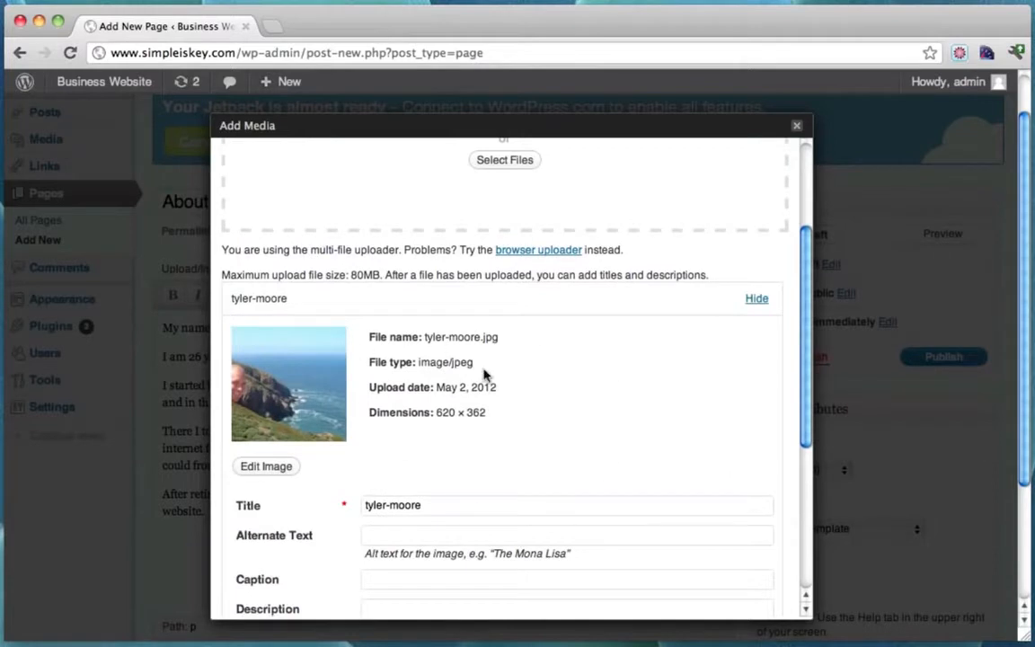
pyautogui.moveTo(439, 416)
pyautogui.mouseDown()
pyautogui.moveTo(495, 413)
pyautogui.moveTo(451, 414)
pyautogui.mouseUp()
pyautogui.click(439, 421)
pyautogui.scroll(-2, 441, 451)
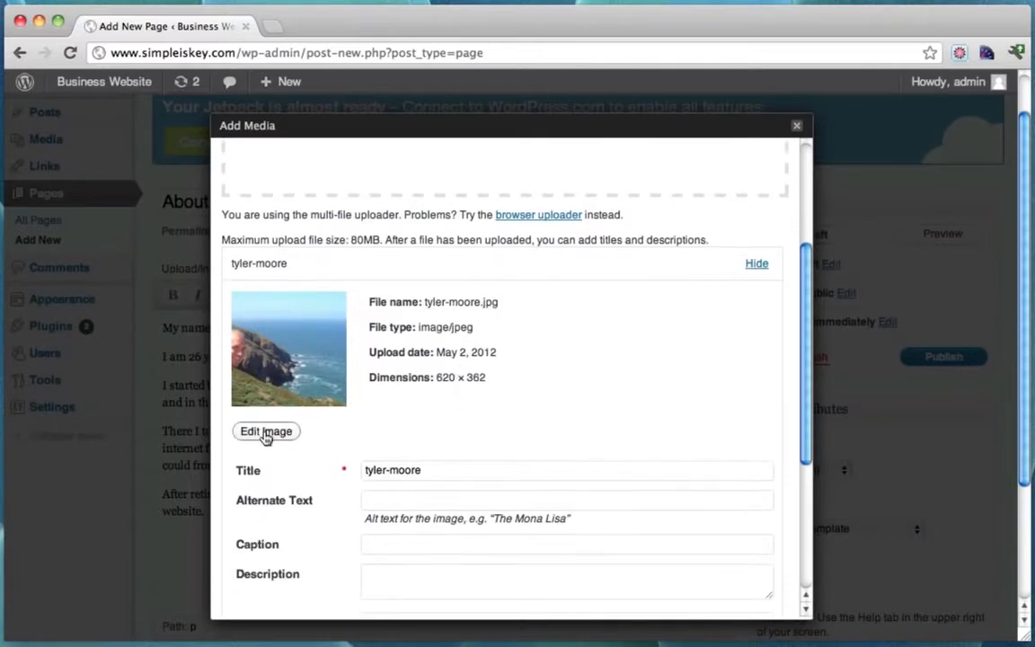
# Scale the photo in the image editor down from 620 to about 605 wide.
pyautogui.click(266, 432)
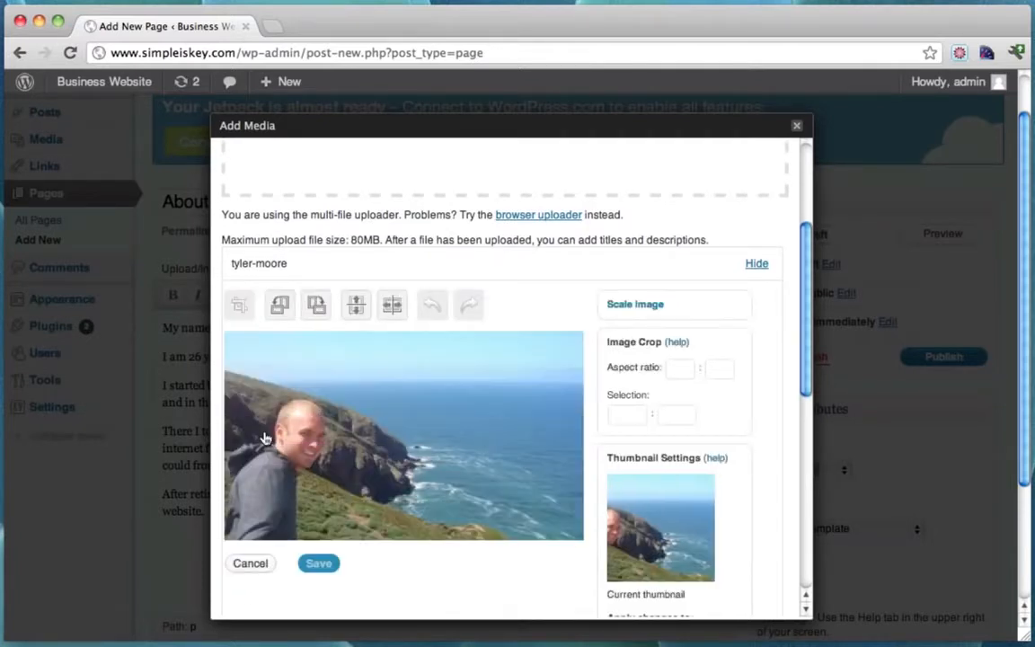
pyautogui.click(635, 306)
pyautogui.moveTo(635, 477); pyautogui.dragTo(581, 479)
pyautogui.write('605')
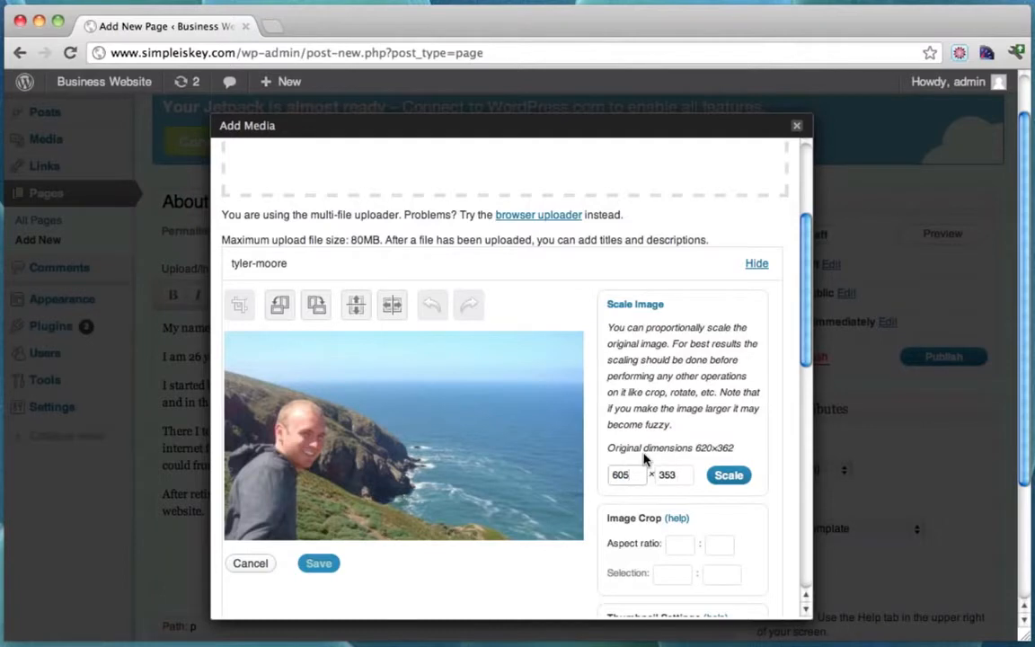
pyautogui.click(727, 476)
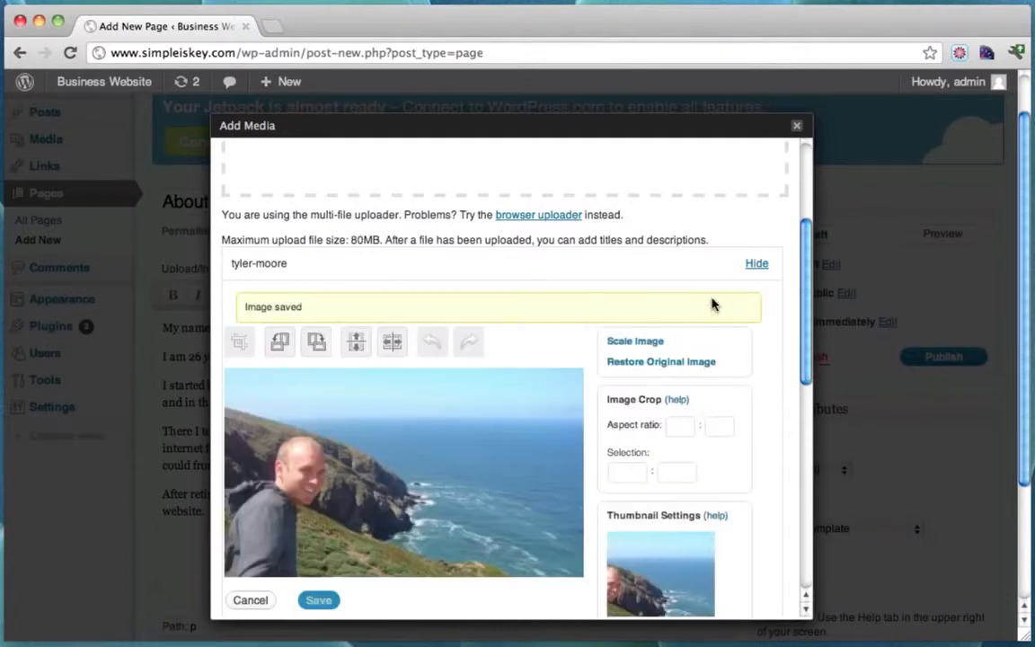
pyautogui.scroll(-2, 710, 302)
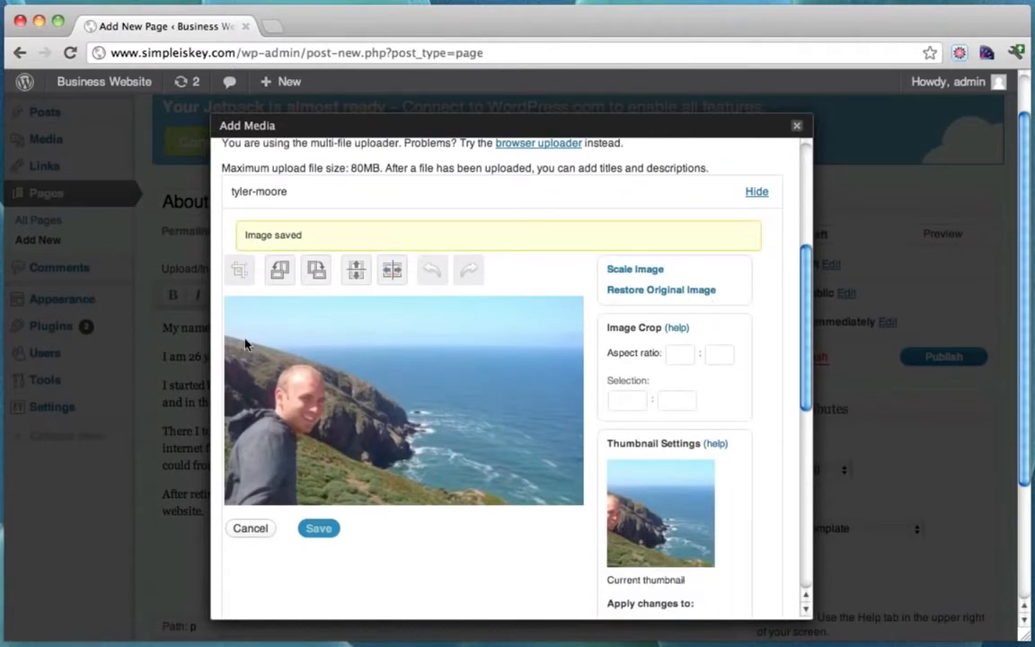
# Crop the photo slightly to 605 × 343 and save the edit.
pyautogui.moveTo(225, 307); pyautogui.dragTo(765, 600)
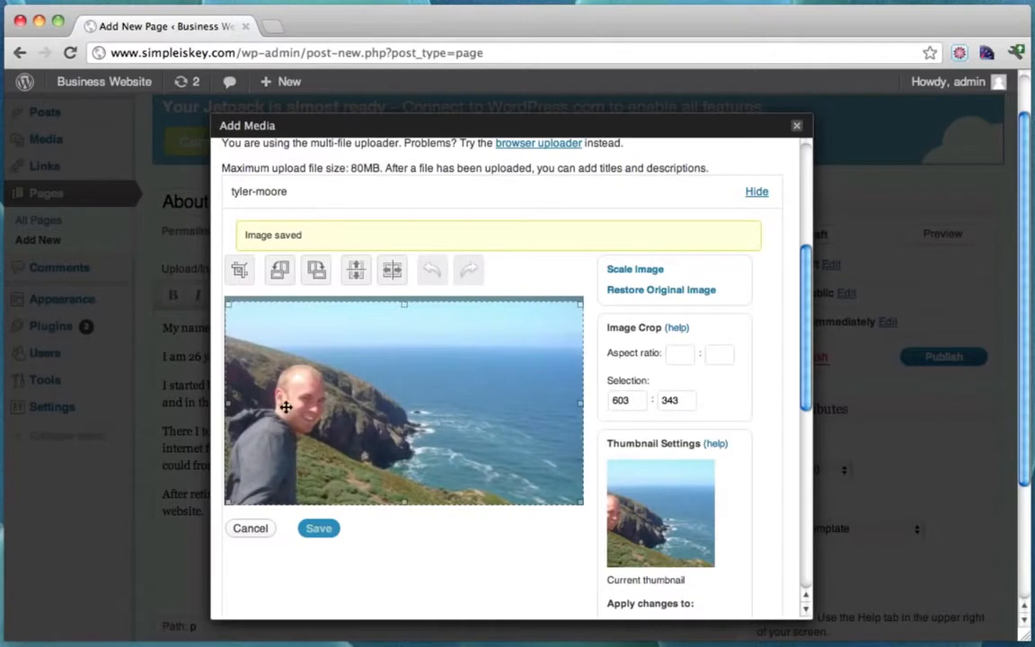
pyautogui.moveTo(231, 406)
pyautogui.mouseDown()
pyautogui.moveTo(203, 409)
pyautogui.moveTo(331, 346)
pyautogui.moveTo(269, 359)
pyautogui.moveTo(206, 418)
pyautogui.moveTo(216, 411)
pyautogui.mouseUp()
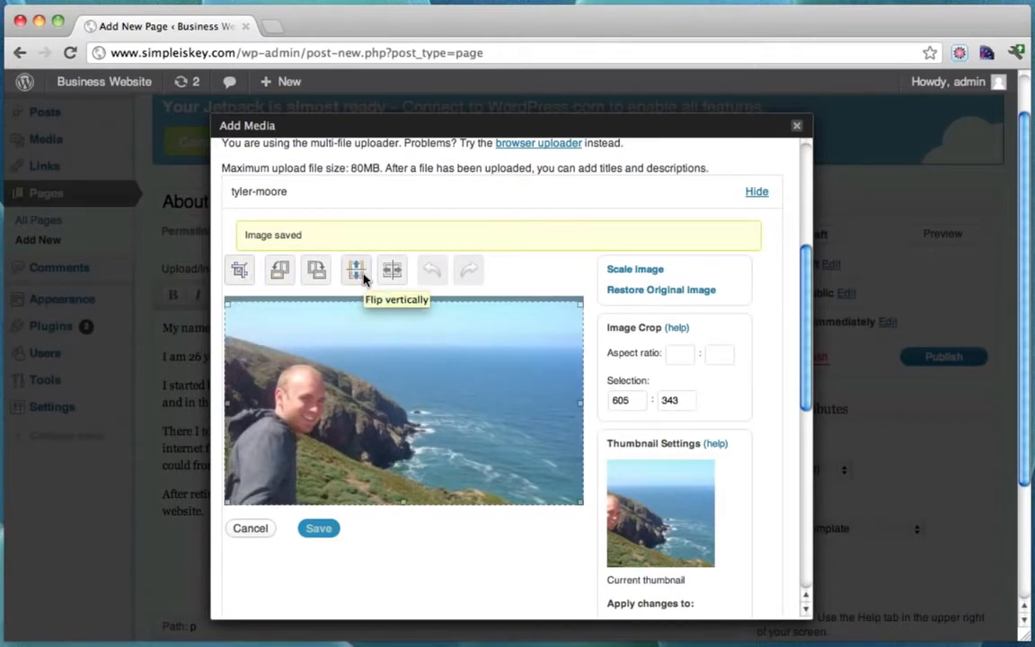
pyautogui.click(240, 272)
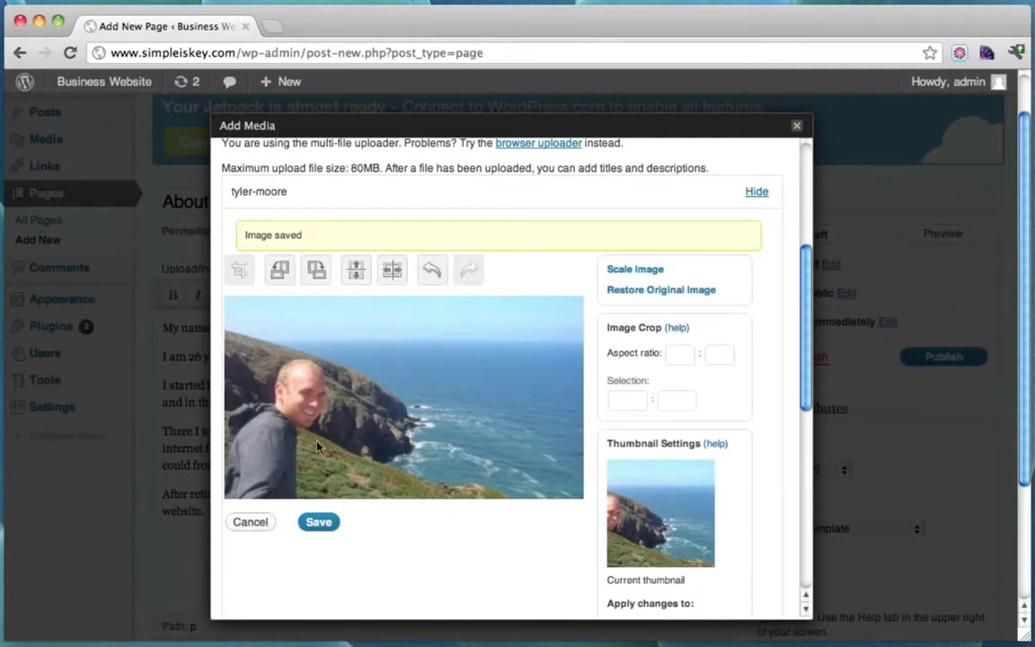
pyautogui.click(318, 521)
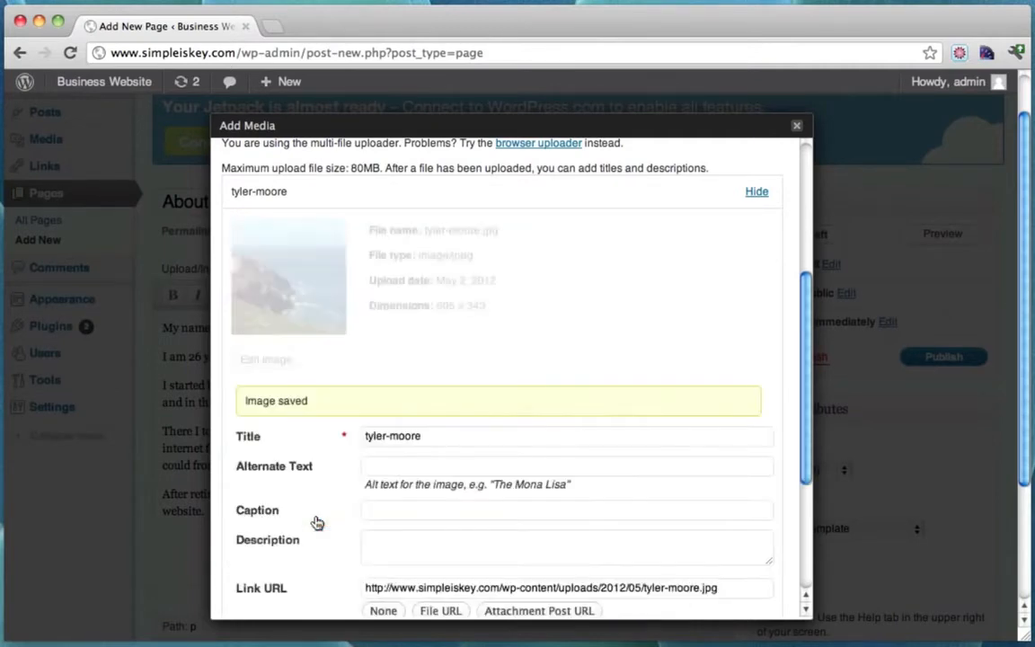
# Insert the 605 × 343 photo centred at full size below the bio and publish About Me.
pyautogui.scroll(-1, 665, 396)
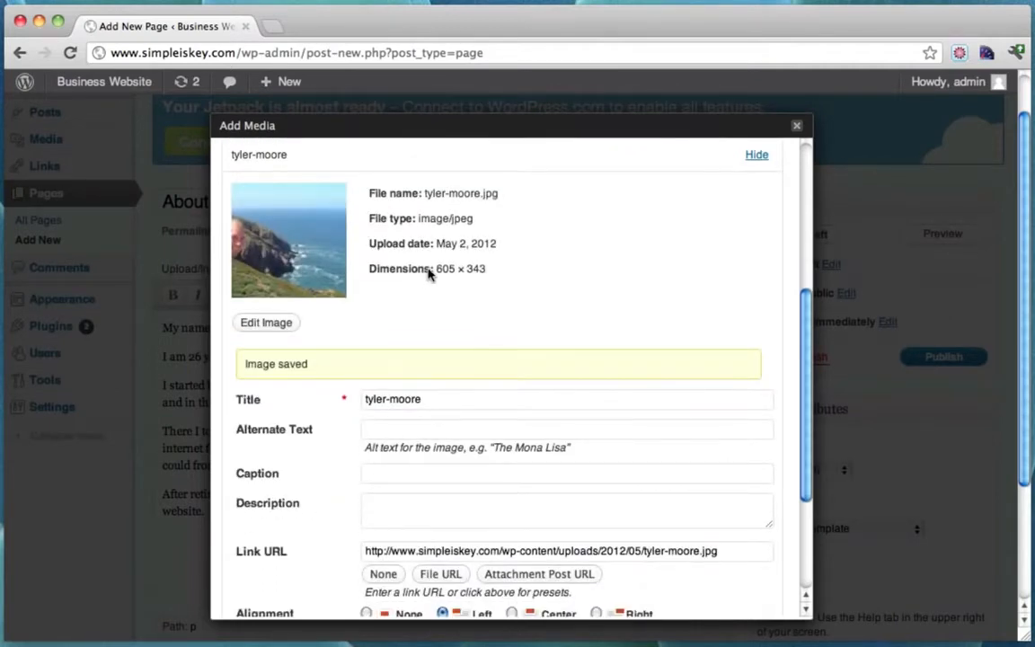
pyautogui.moveTo(435, 268); pyautogui.dragTo(495, 268)
pyautogui.scroll(-5, 575, 273)
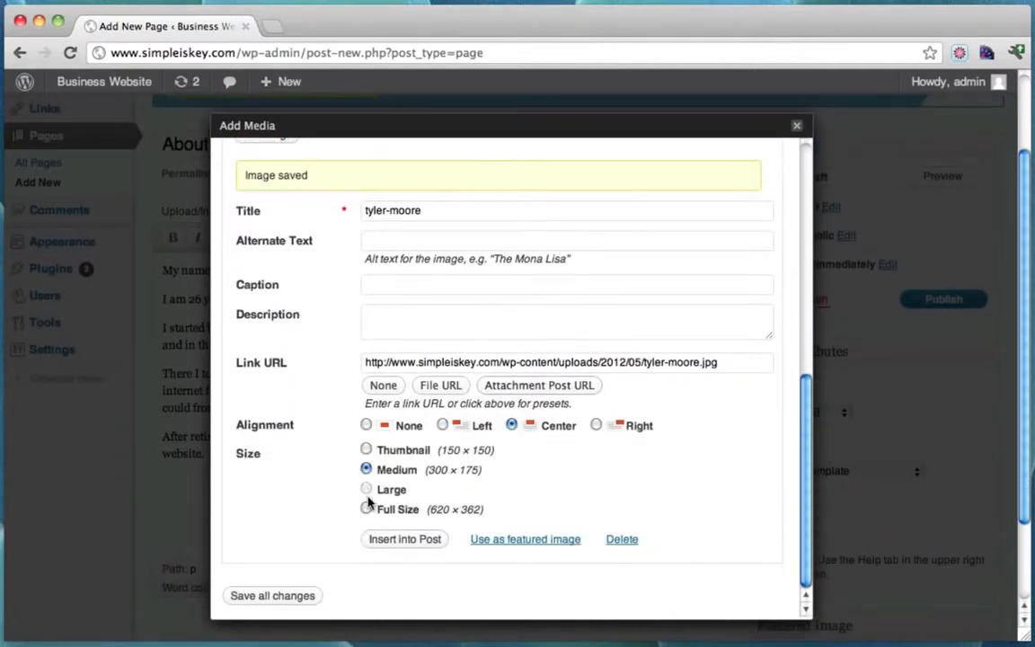
pyautogui.click(402, 540)
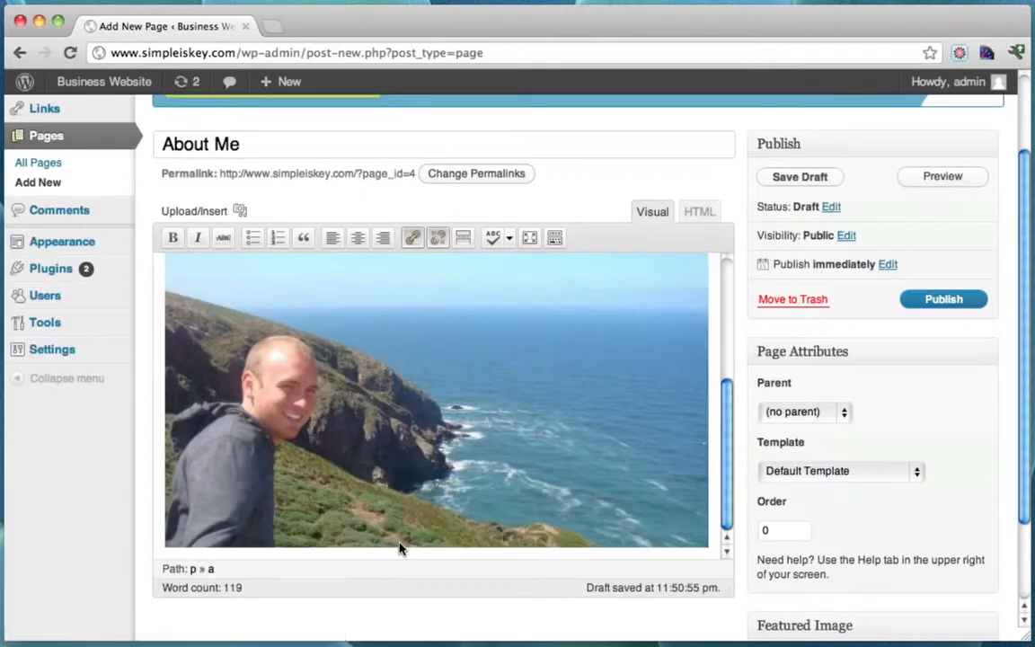
pyautogui.scroll(5, 615, 462)
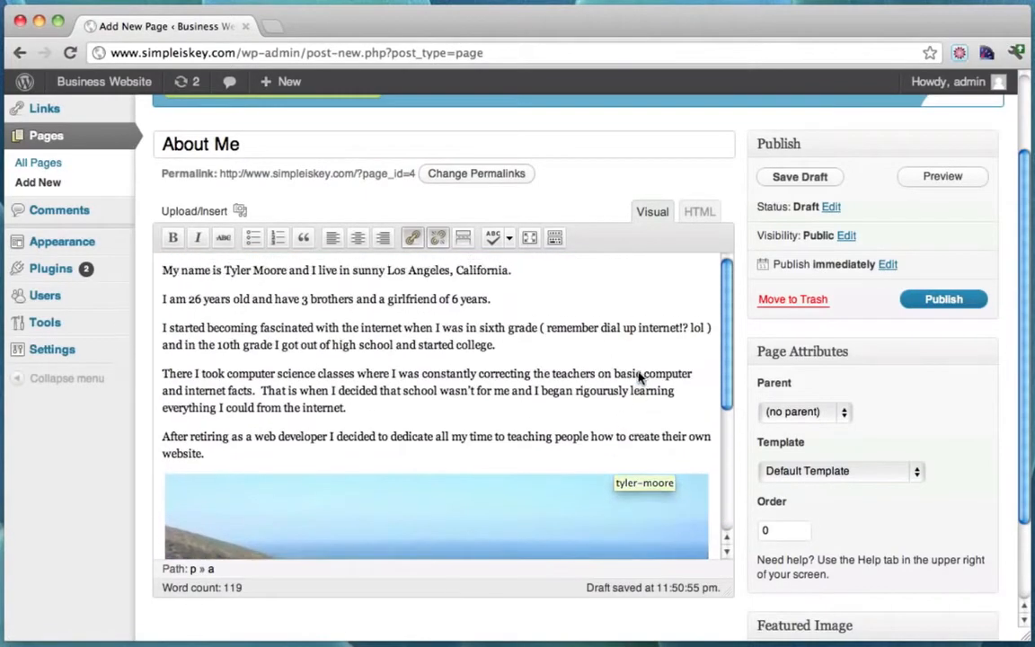
pyautogui.scroll(3, 640, 377)
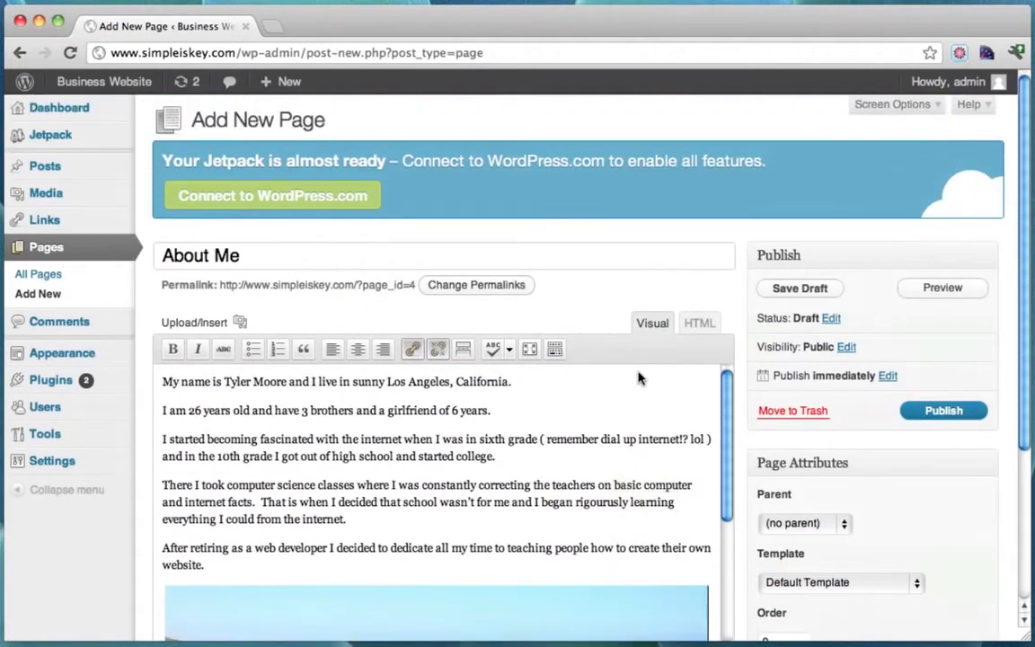
pyautogui.click(944, 413)
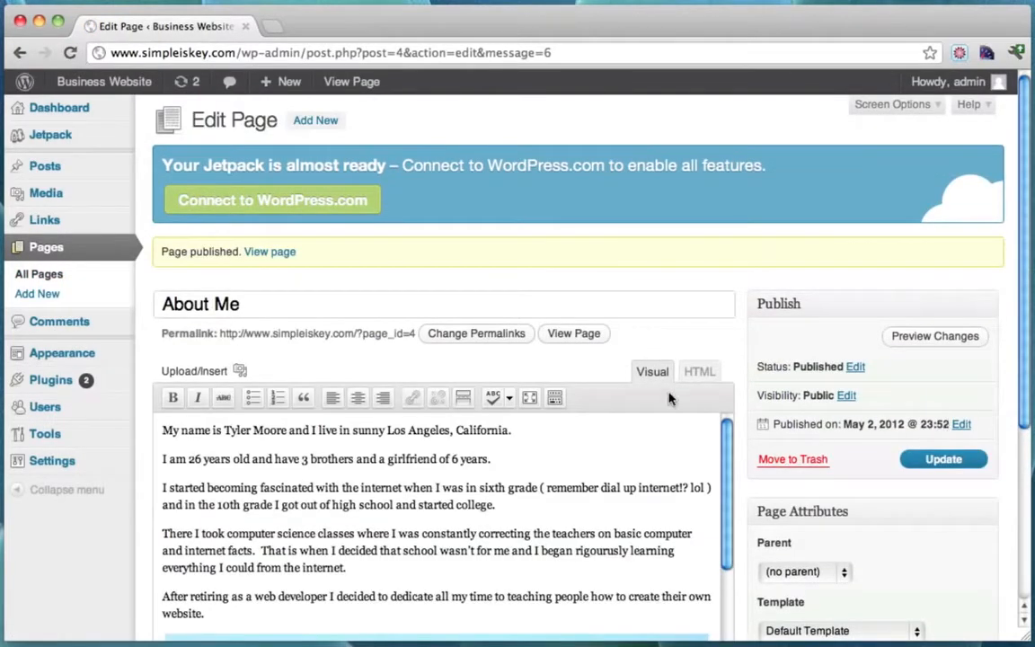
# Visit the live site in a new tab and review the About Me page's bio and photo.
pyautogui.moveTo(124, 89)
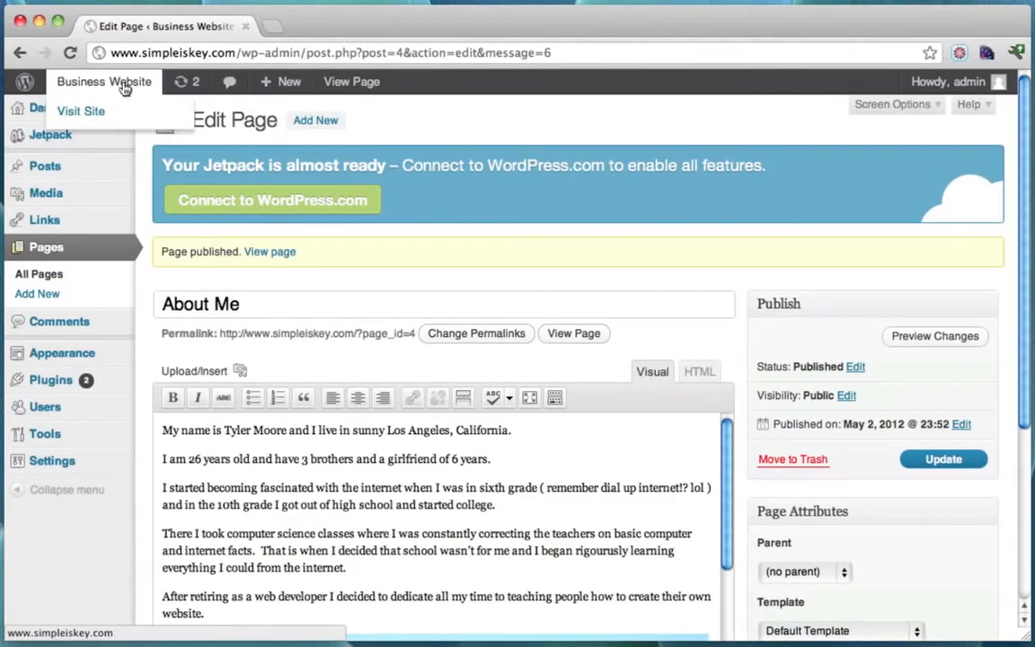
pyautogui.keyDown('super'); pyautogui.click(102, 113); pyautogui.keyUp('super')
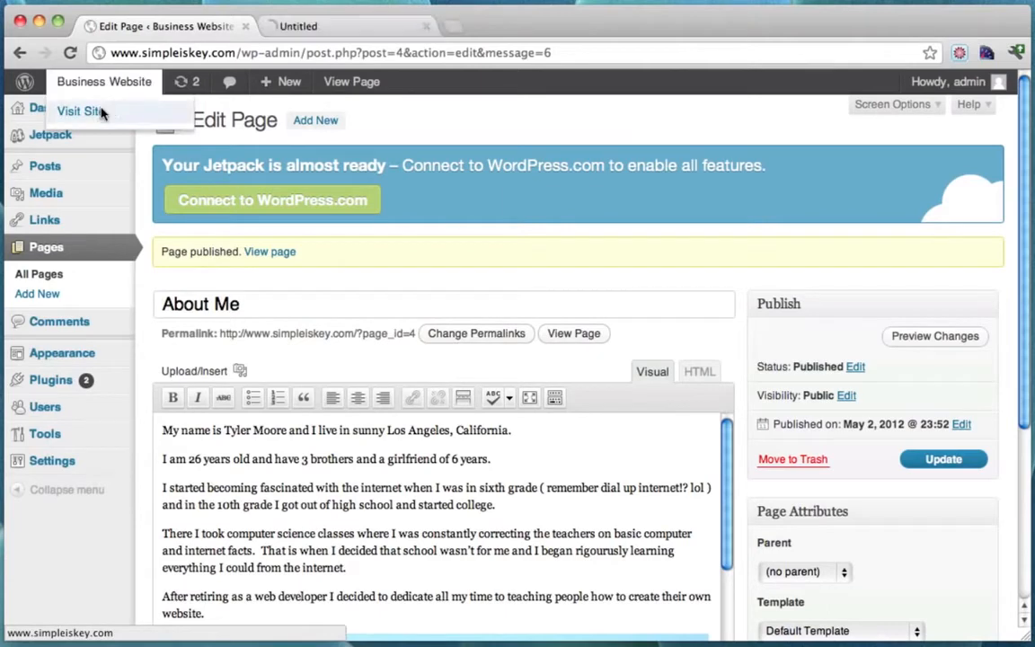
pyautogui.click(354, 29)
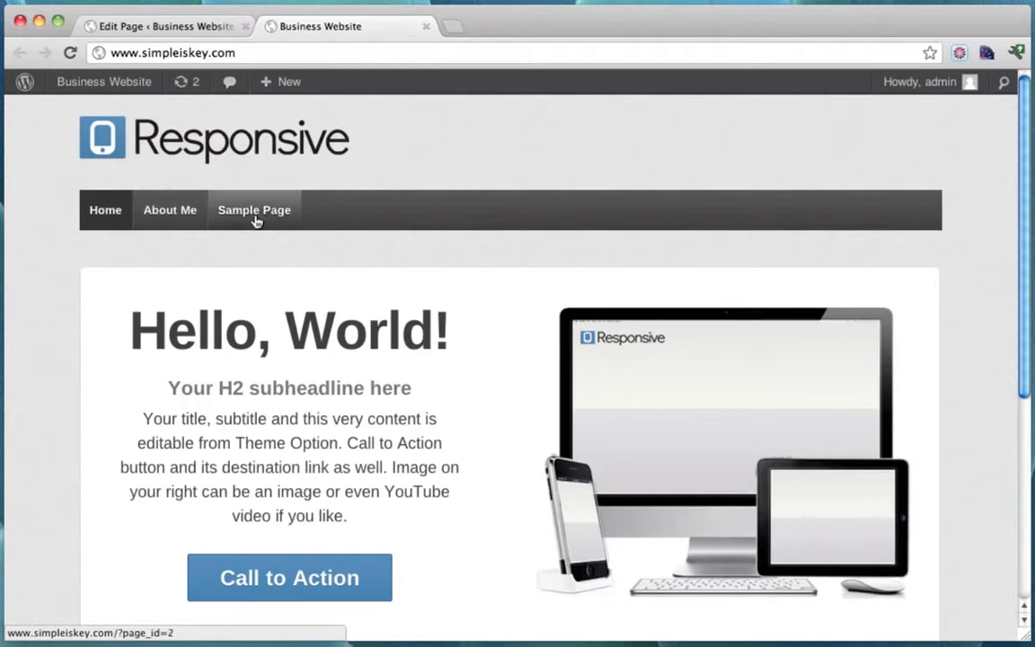
pyautogui.click(160, 219)
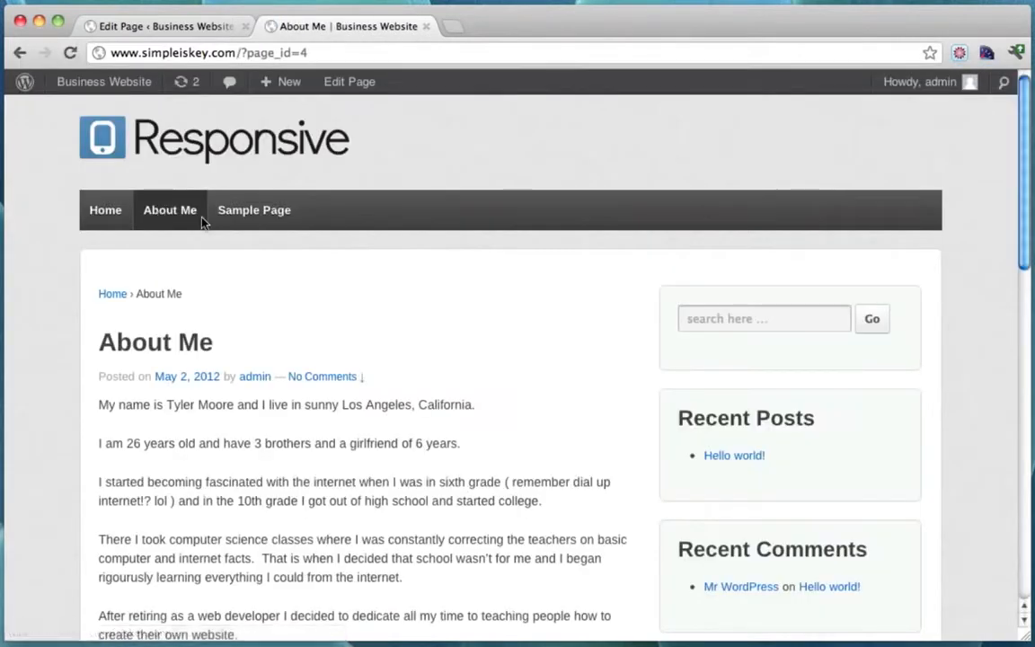
pyautogui.scroll(-5, 494, 261)
pyautogui.scroll(-3, 493, 261)
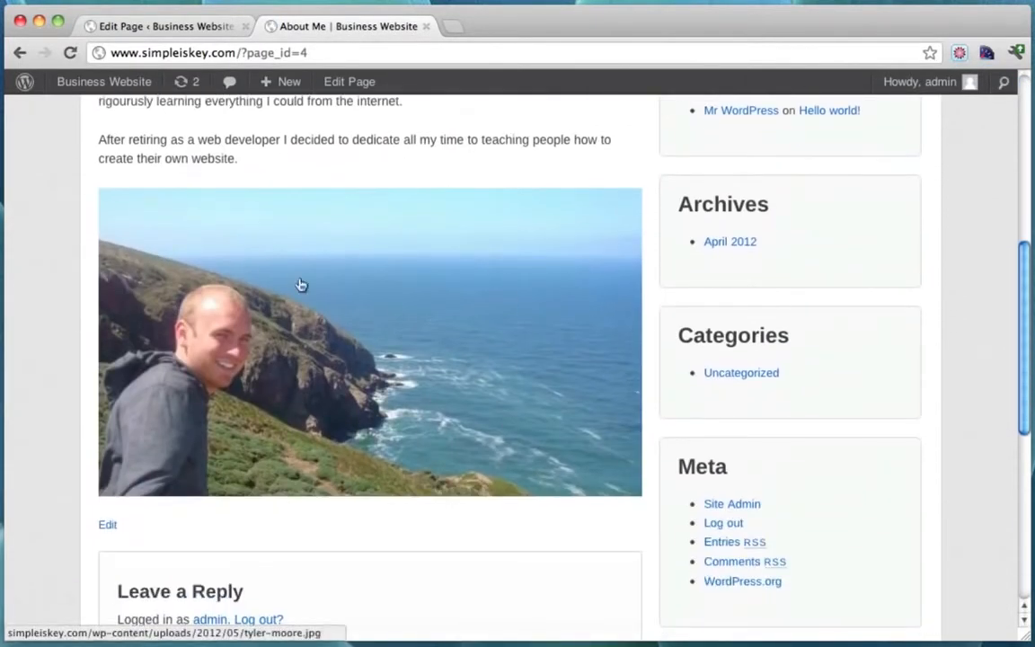
pyautogui.scroll(-5, 760, 349)
pyautogui.scroll(15, 760, 349)
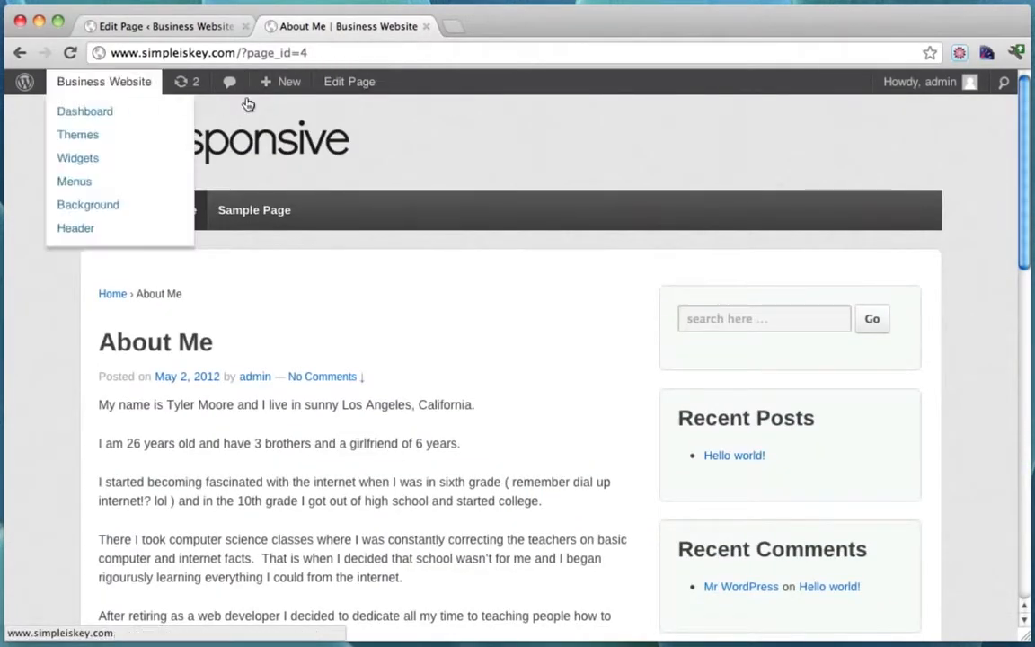
pyautogui.scroll(-1, 212, 311)
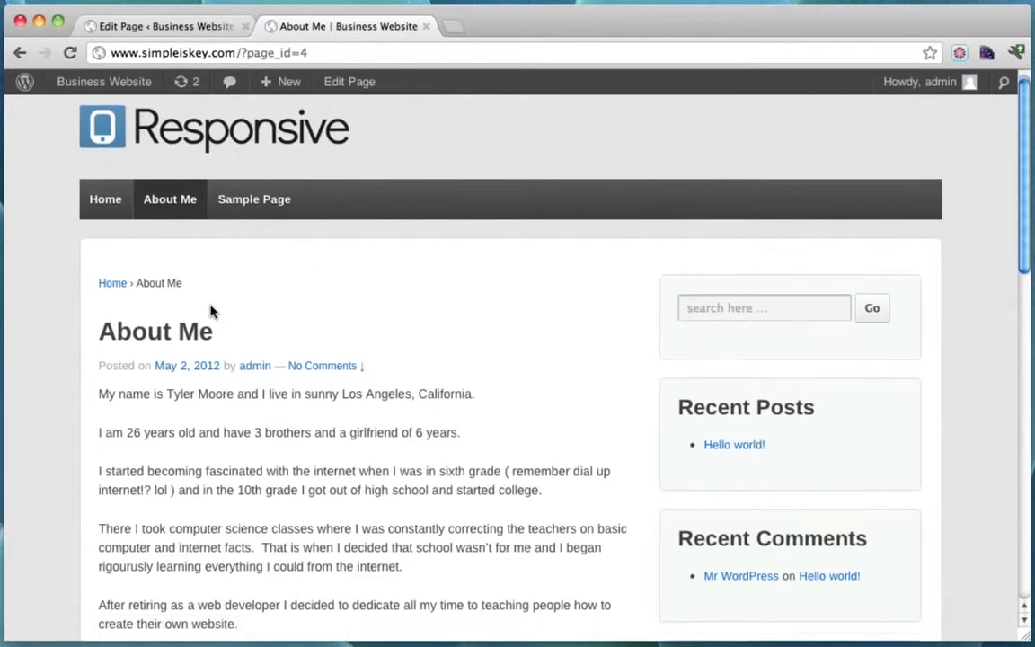
pyautogui.scroll(1, 248, 298)
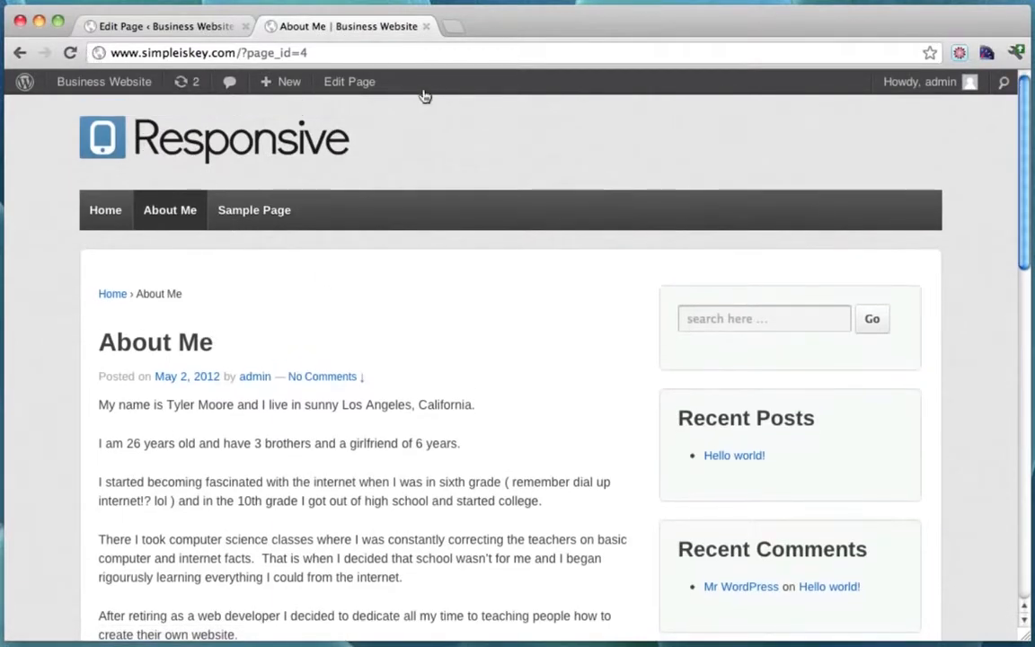
pyautogui.scroll(-6, 606, 272)
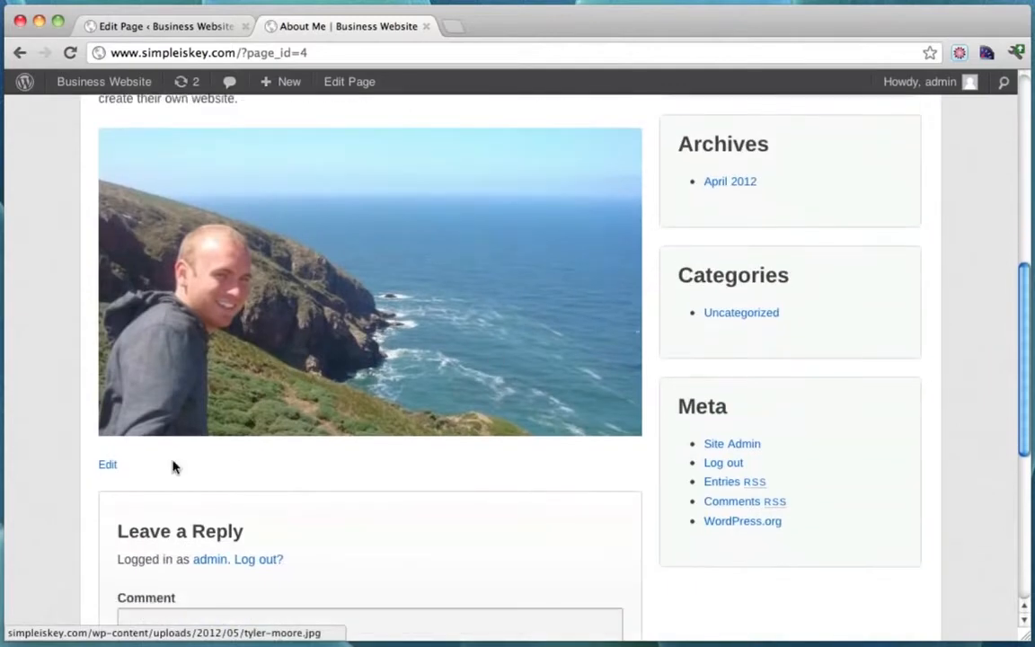
pyautogui.scroll(6, 282, 448)
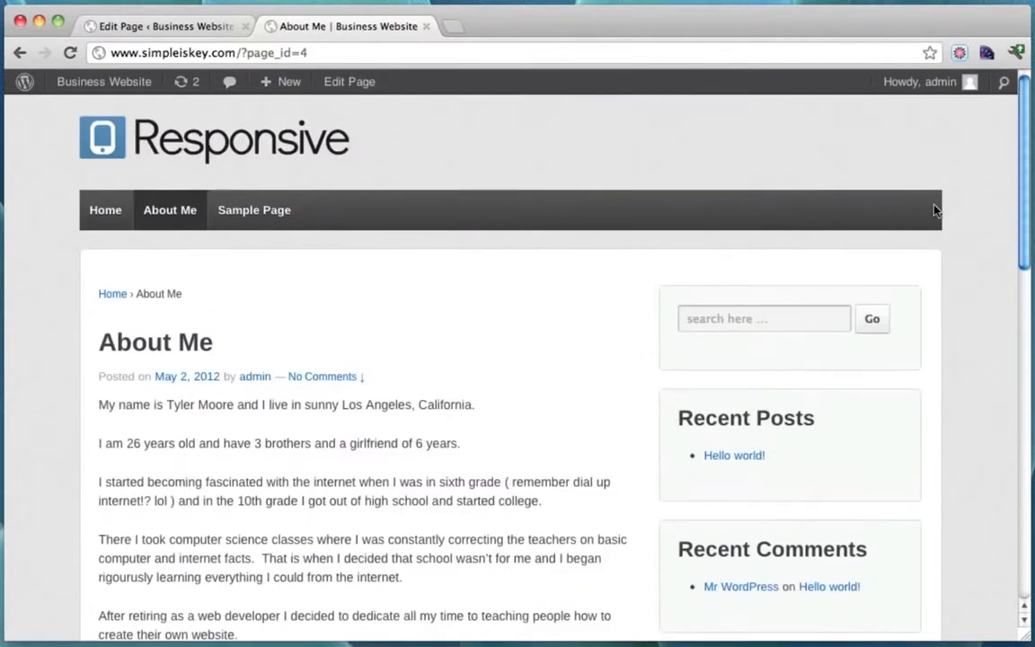
pyautogui.moveTo(933, 85)
pyautogui.click(867, 170)
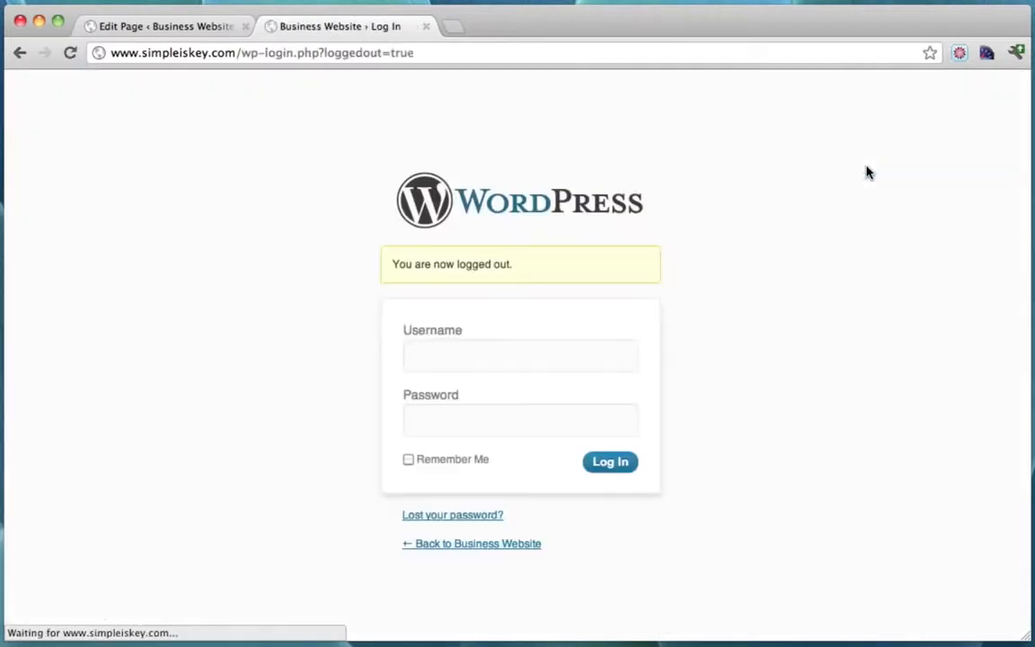
pyautogui.click(245, 27)
pyautogui.moveTo(237, 52); pyautogui.dragTo(518, 57)
pyautogui.press('BackSpace')
pyautogui.press('Return')
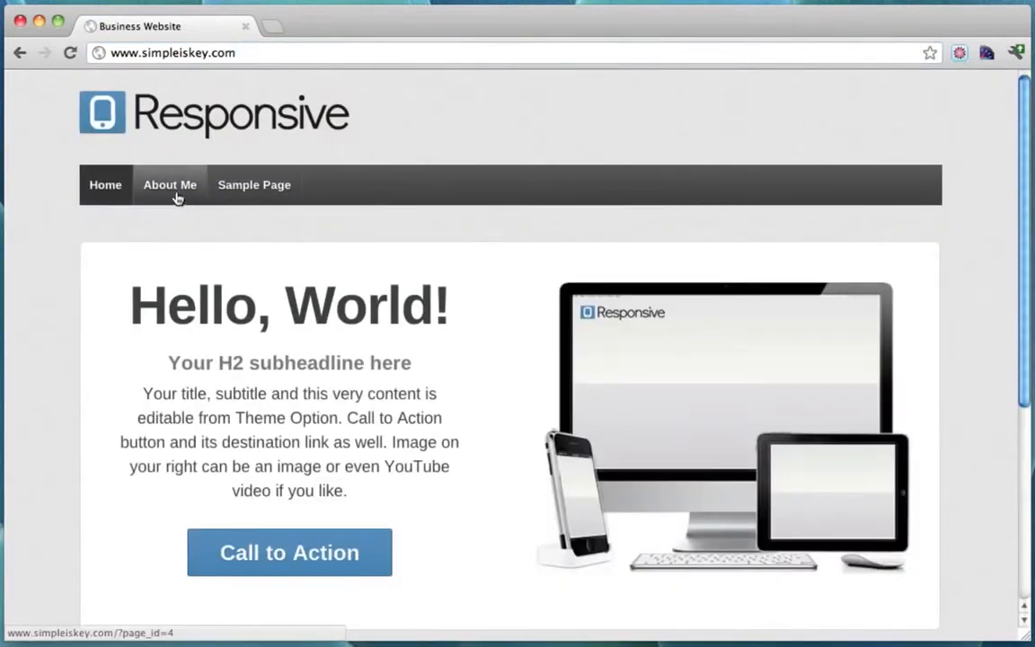
pyautogui.click(168, 192)
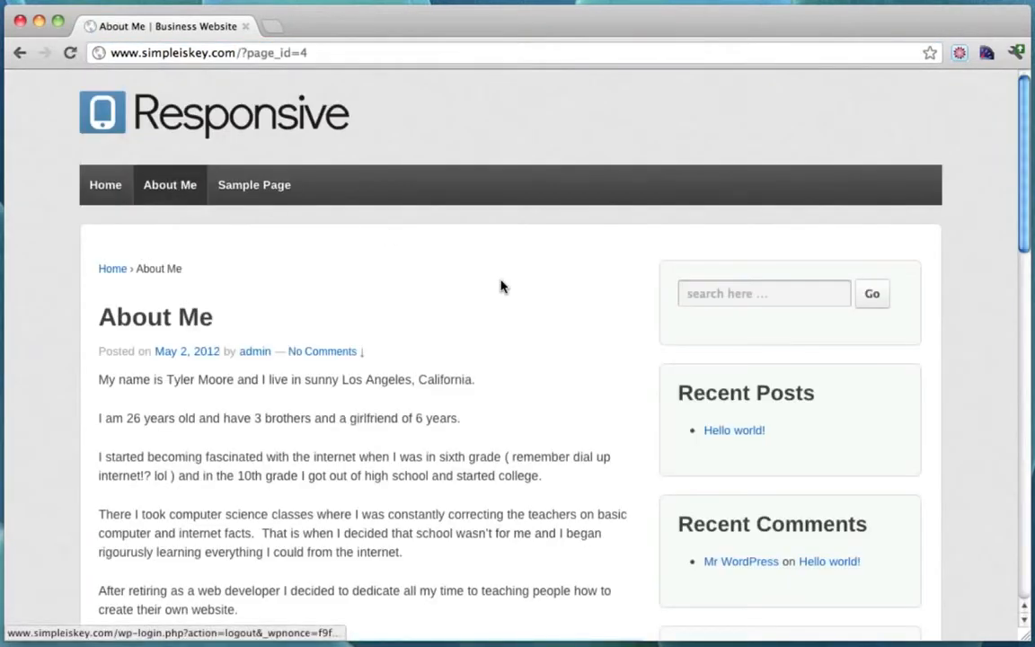
pyautogui.scroll(-6, 500, 286)
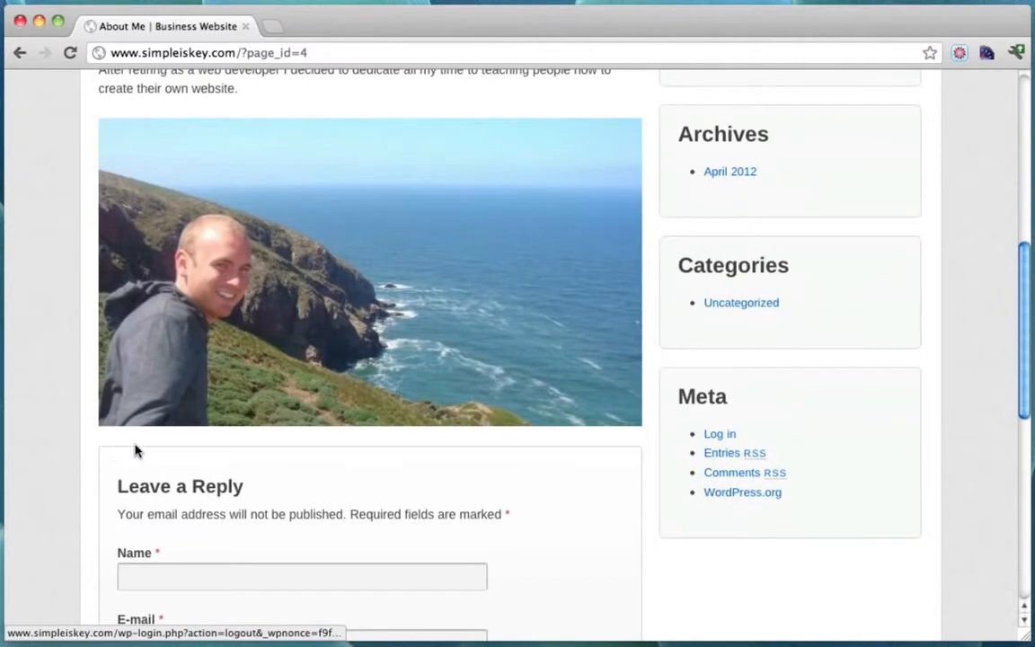
pyautogui.scroll(10, 182, 450)
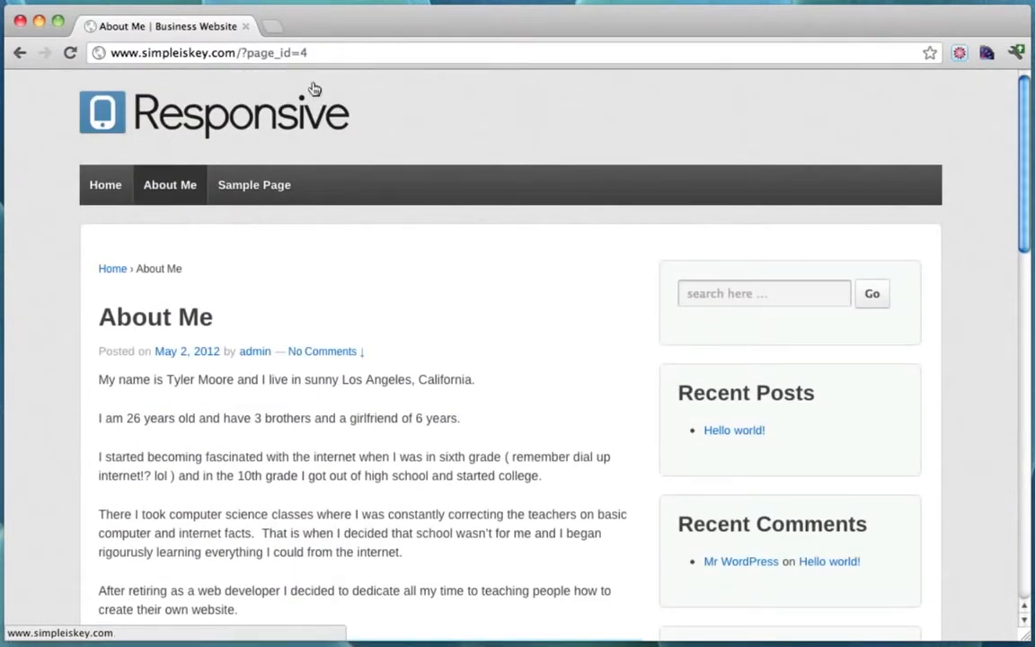
pyautogui.scroll(-1, 364, 235)
pyautogui.scroll(1, 364, 235)
pyautogui.moveTo(122, 52); pyautogui.dragTo(237, 52)
pyautogui.click(265, 56)
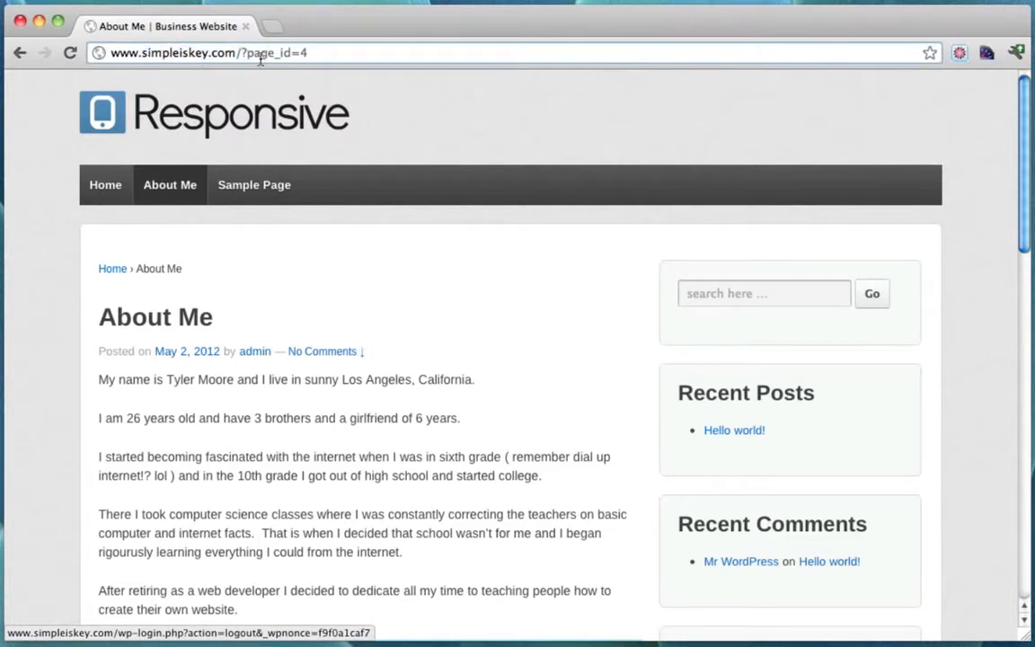
pyautogui.moveTo(237, 56); pyautogui.dragTo(342, 57)
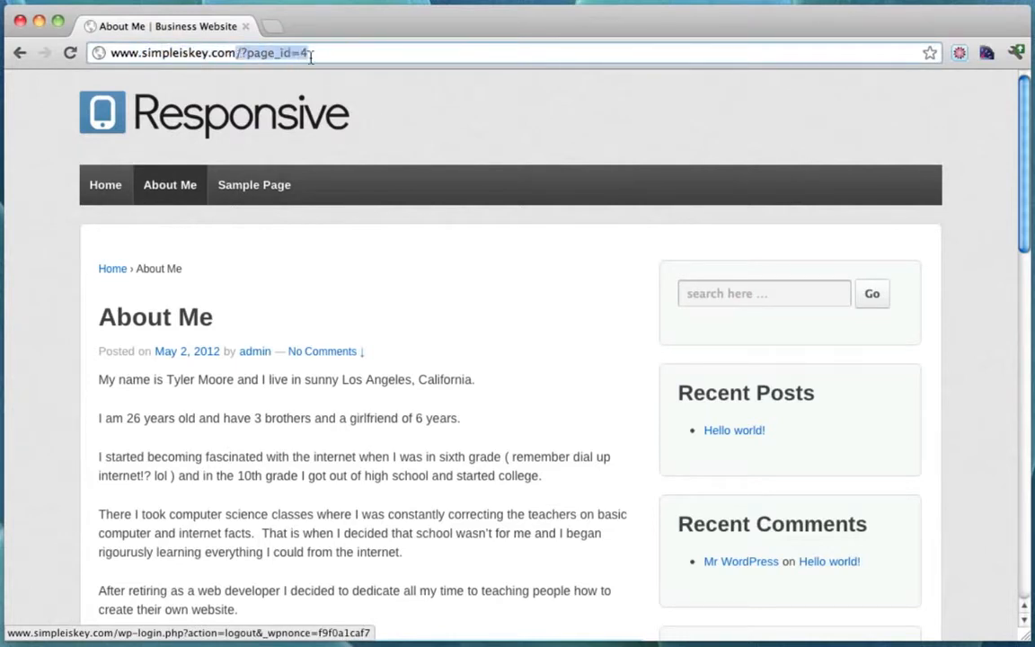
pyautogui.click(310, 56)
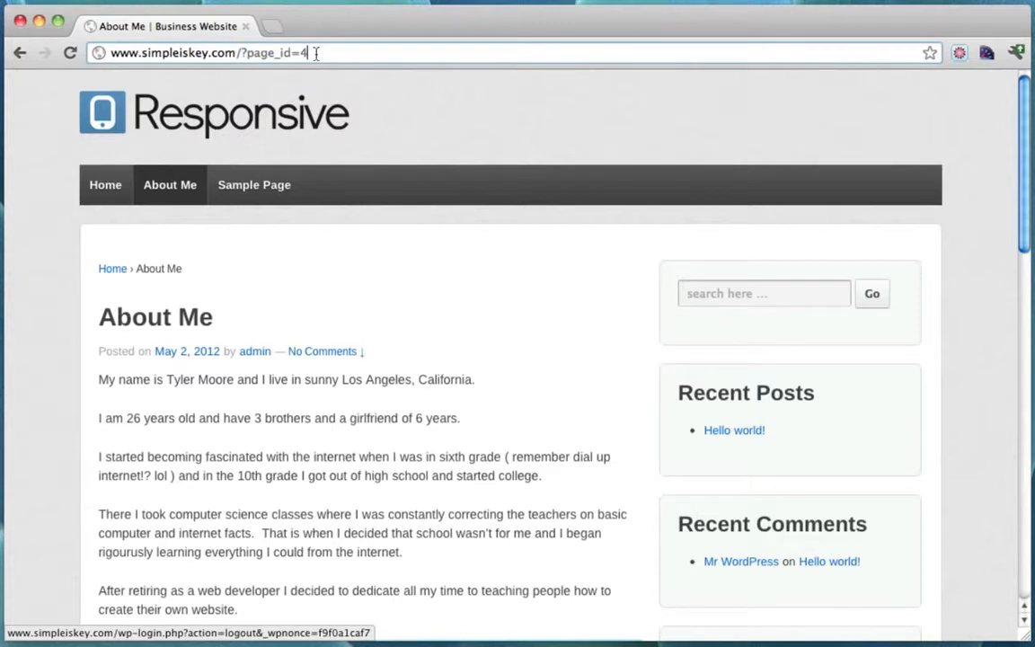
pyautogui.click(176, 186)
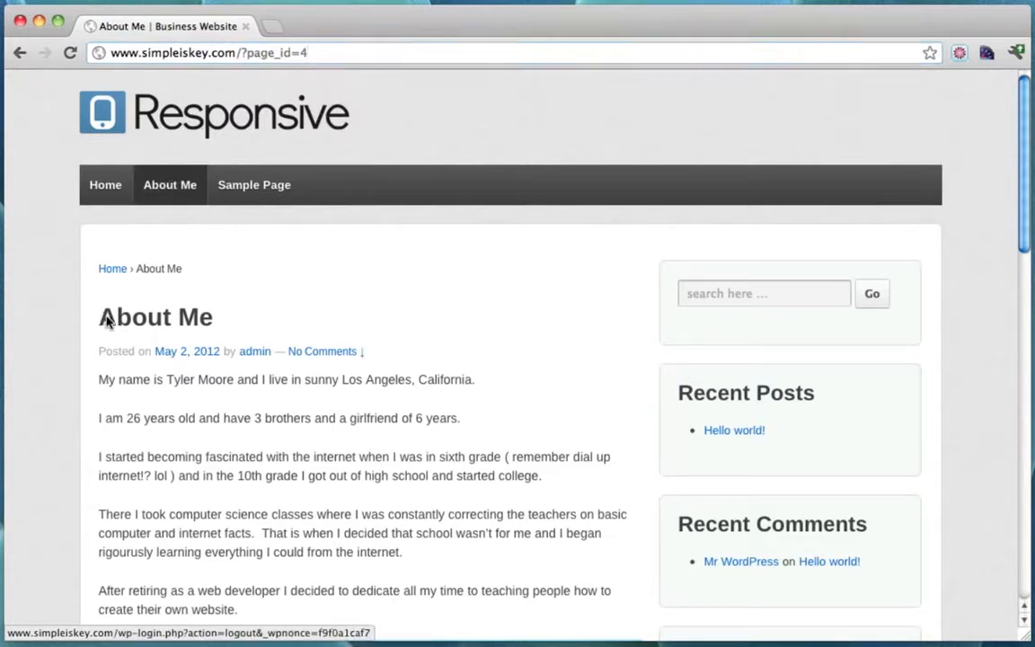
pyautogui.moveTo(100, 320); pyautogui.dragTo(229, 318)
pyautogui.click(231, 319)
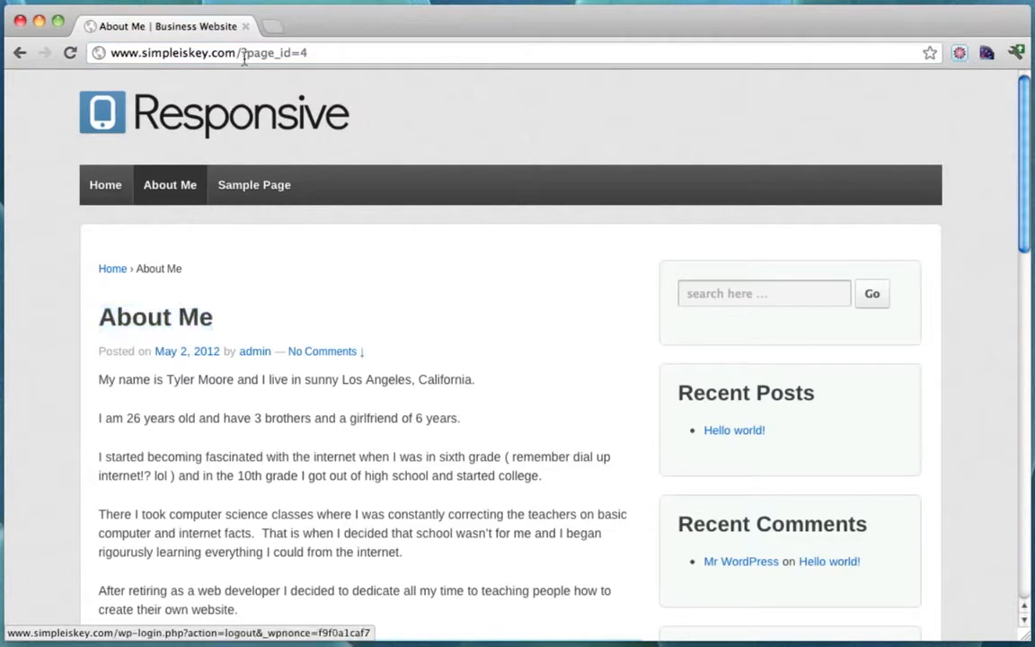
pyautogui.click(244, 179)
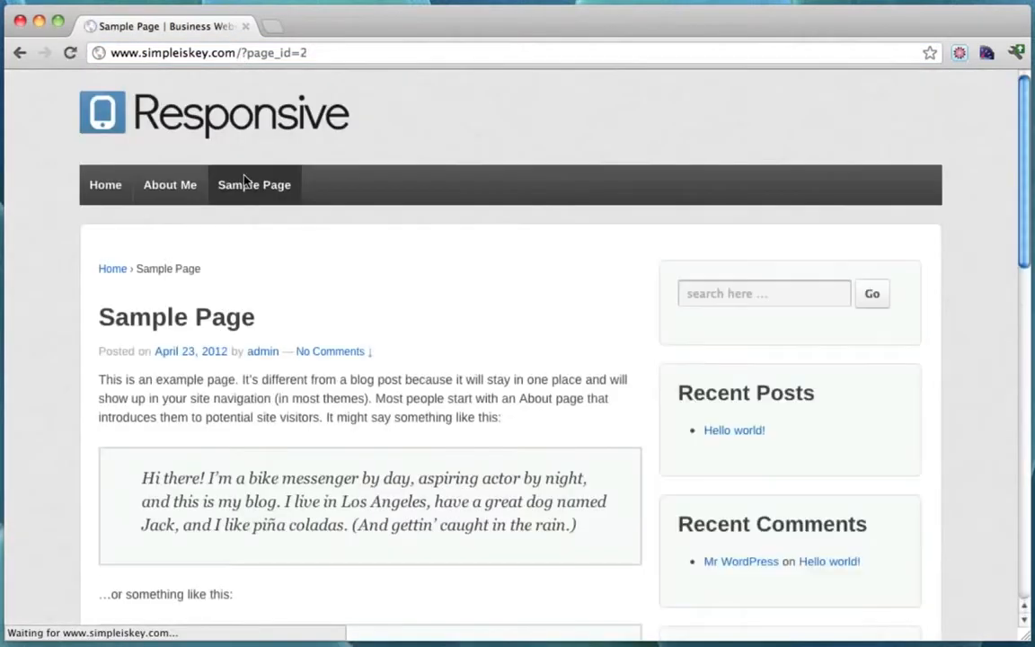
pyautogui.click(155, 198)
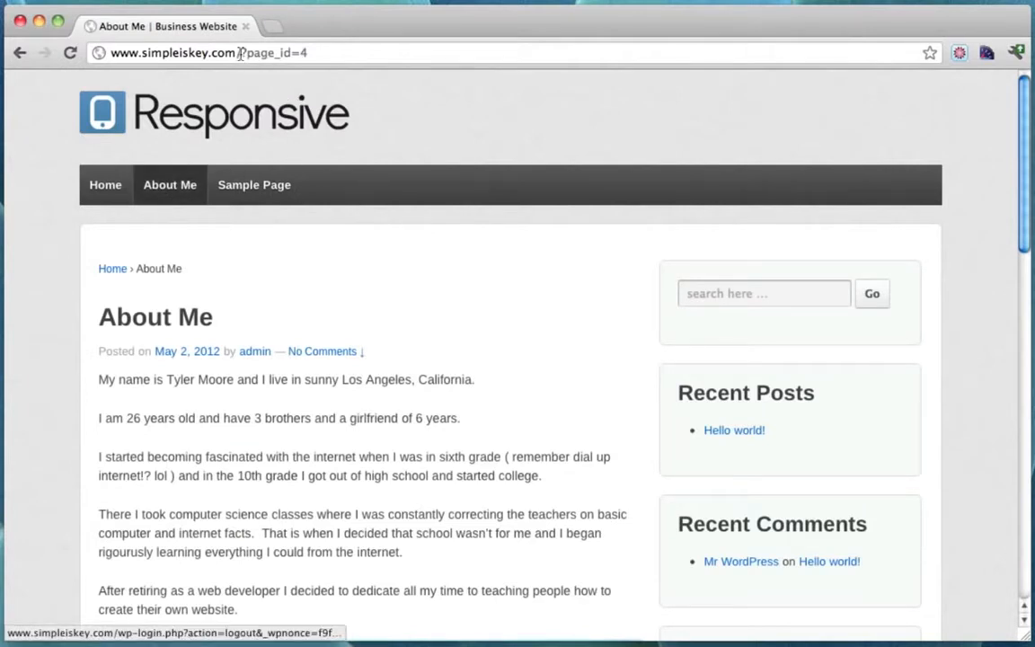
pyautogui.moveTo(241, 53); pyautogui.dragTo(344, 56)
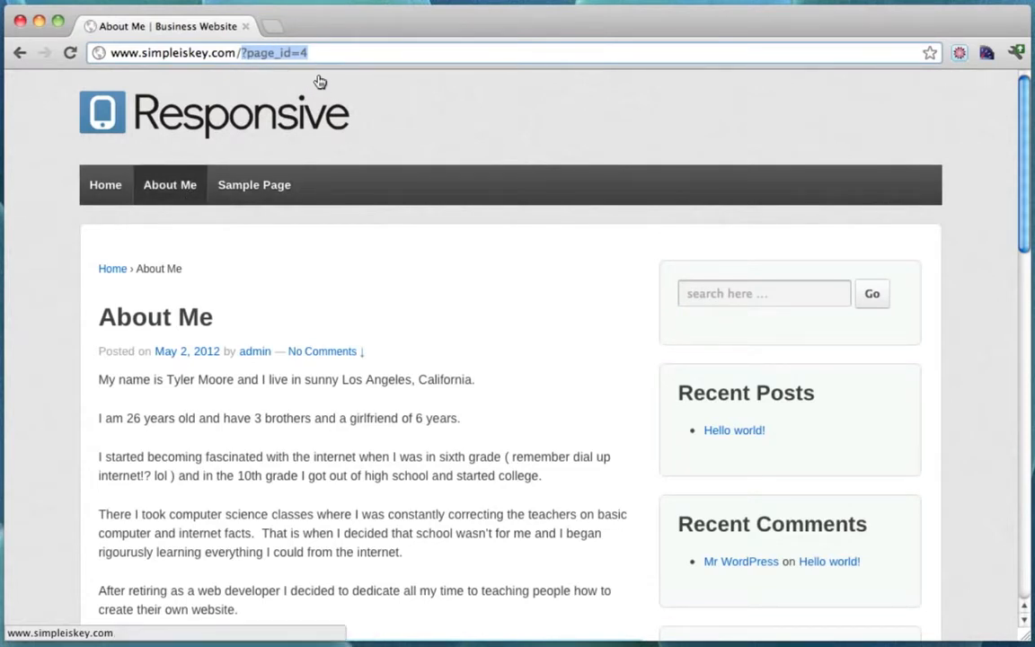
pyautogui.click(241, 54)
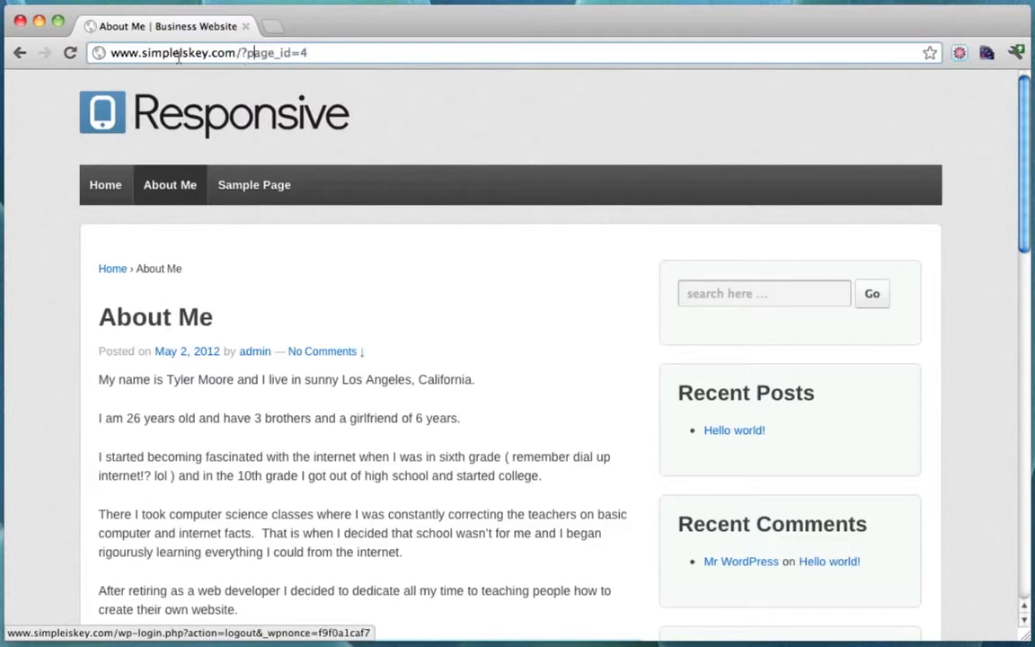
pyautogui.moveTo(111, 54); pyautogui.dragTo(241, 56)
pyautogui.click(335, 55)
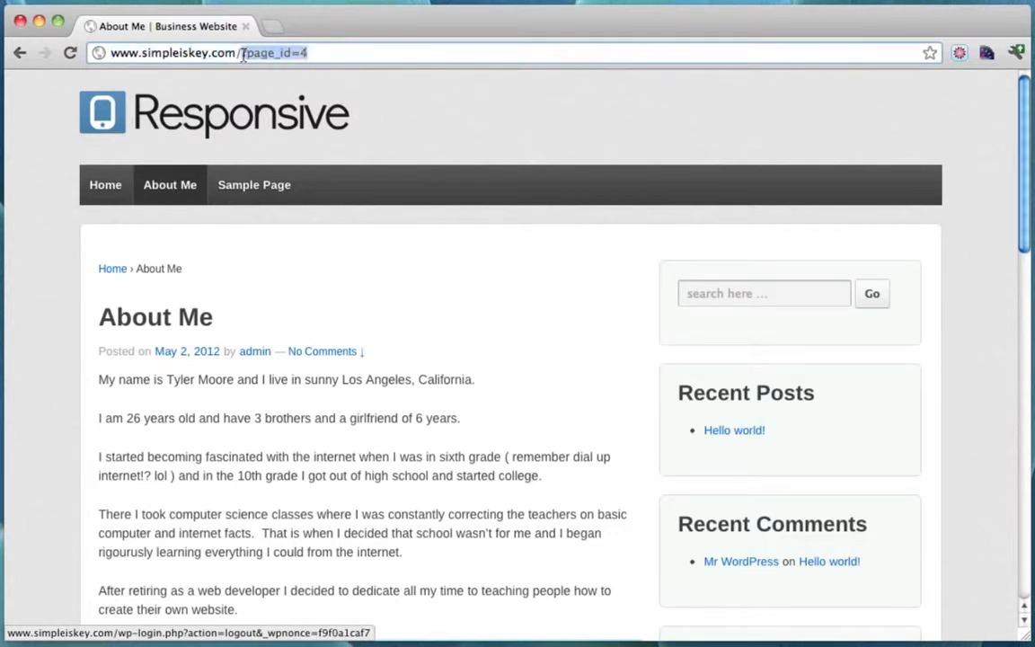
# Load /wp-admin and log in with the admin username and password.
pyautogui.write('wp-admin')
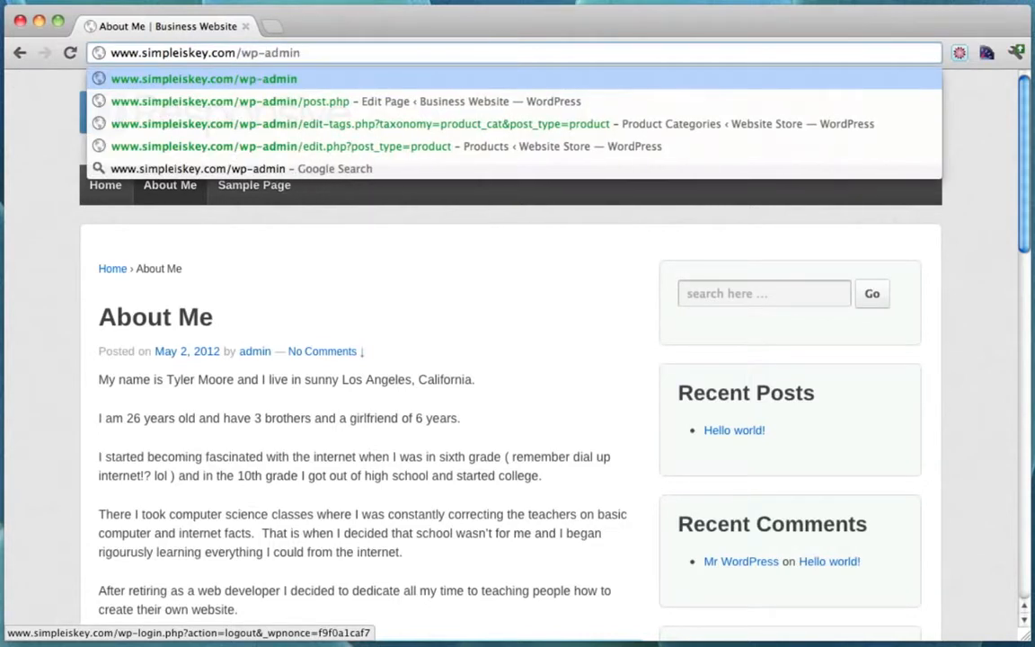
pyautogui.press('Return')
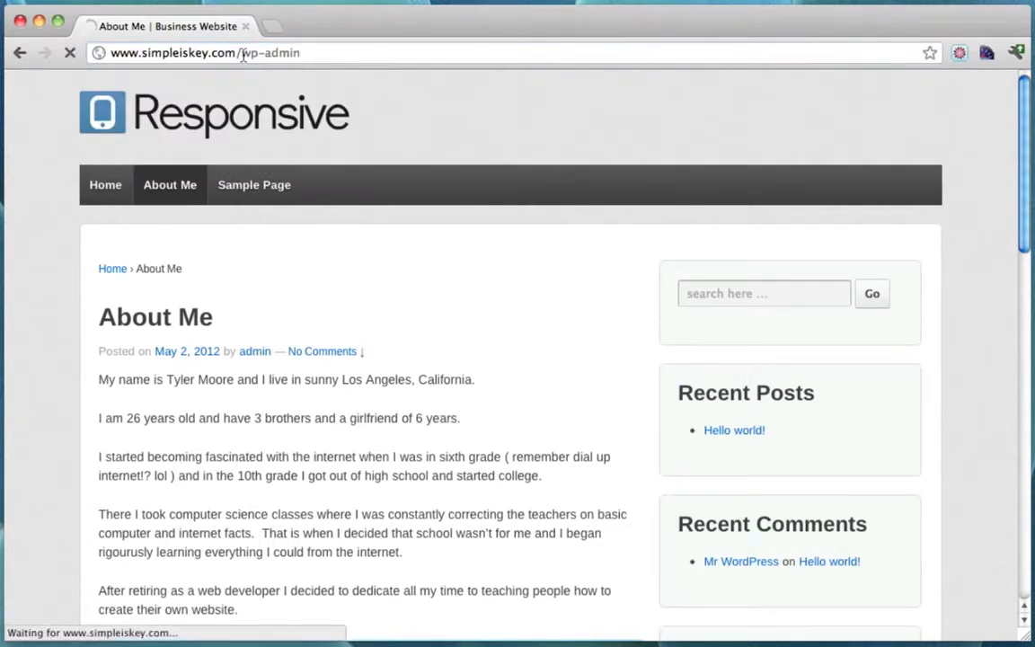
pyautogui.write('admin')
pyautogui.press('Tab')
pyautogui.write('••••••••••••')
pyautogui.press('Return')
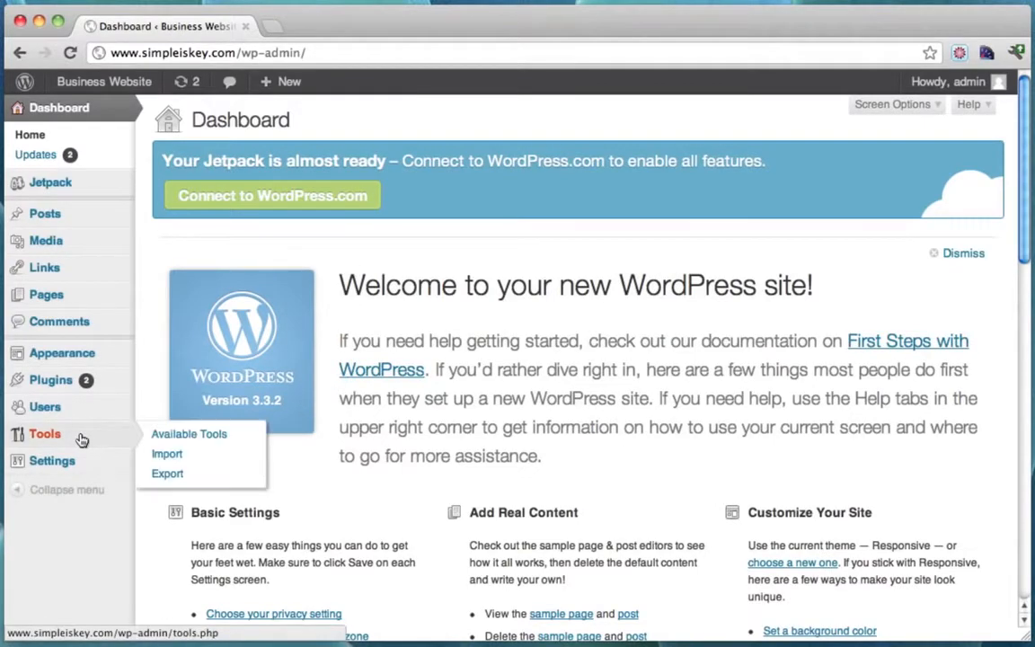
# Switch permalinks to the Post name structure (/%postname%/) and save the changes.
pyautogui.moveTo(87, 468)
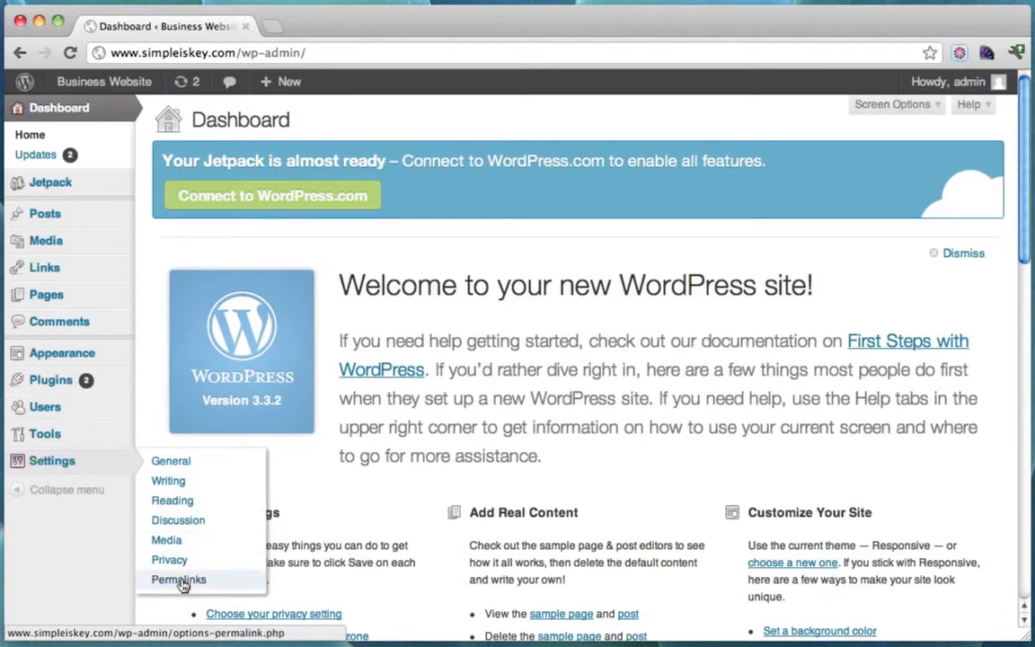
pyautogui.click(180, 581)
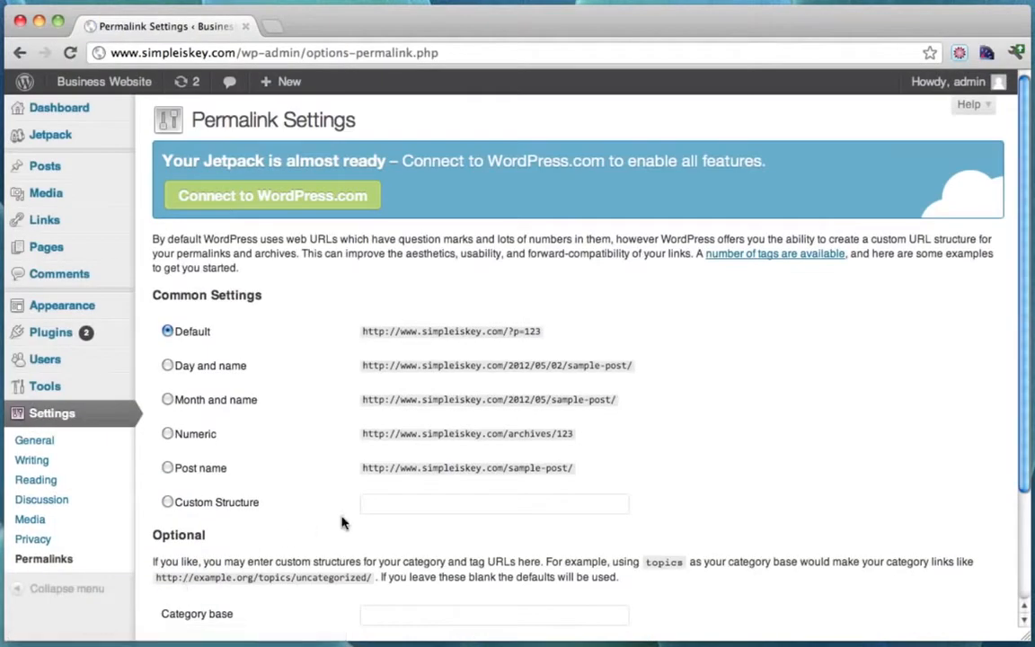
pyautogui.click(168, 468)
pyautogui.scroll(-3, 501, 452)
pyautogui.click(203, 553)
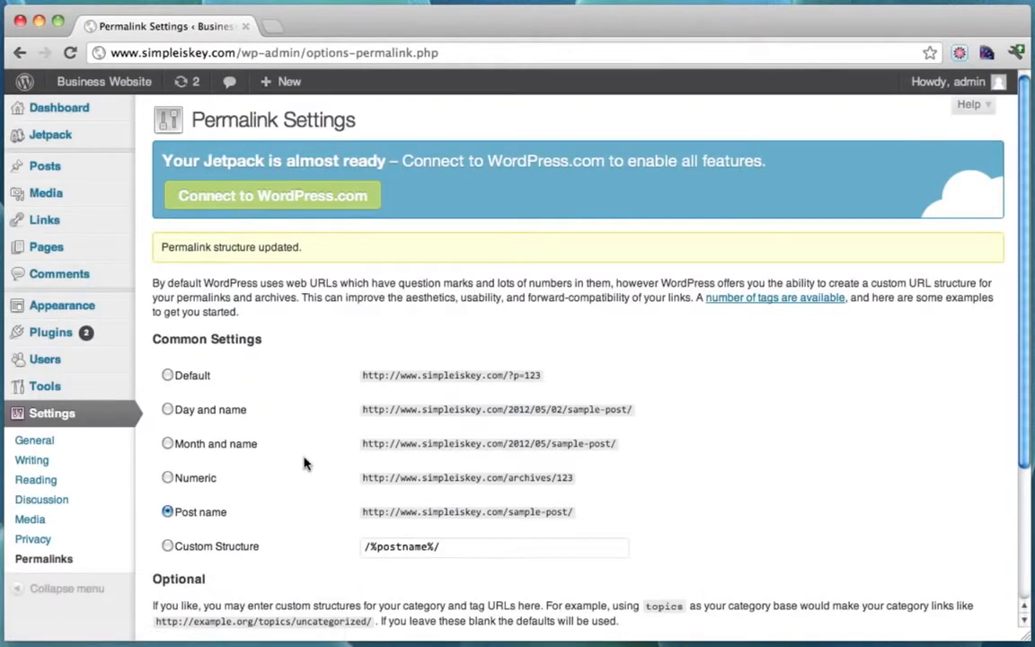
# Open the live site and confirm the About Me page now loads at /about-me/.
pyautogui.moveTo(107, 84)
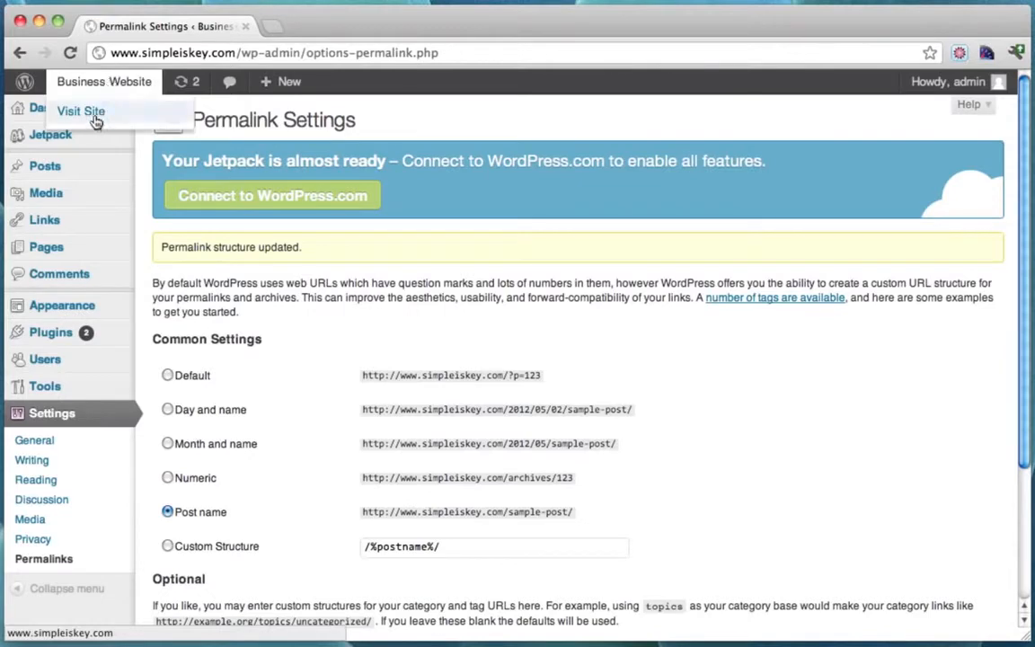
pyautogui.keyDown('super'); pyautogui.click(95, 111); pyautogui.keyUp('super')
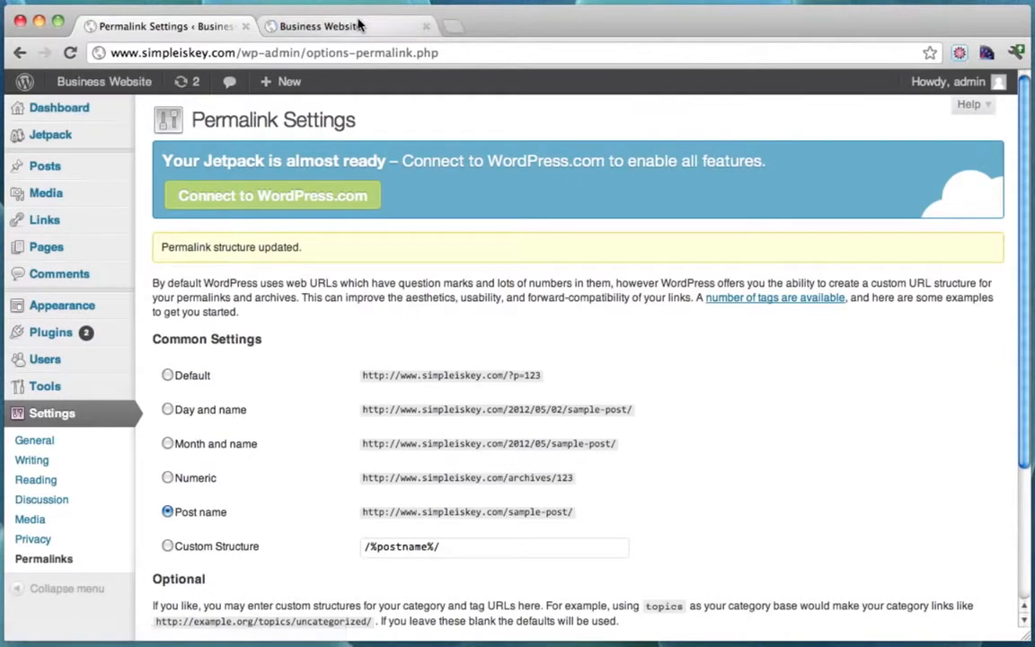
pyautogui.click(357, 26)
pyautogui.click(180, 210)
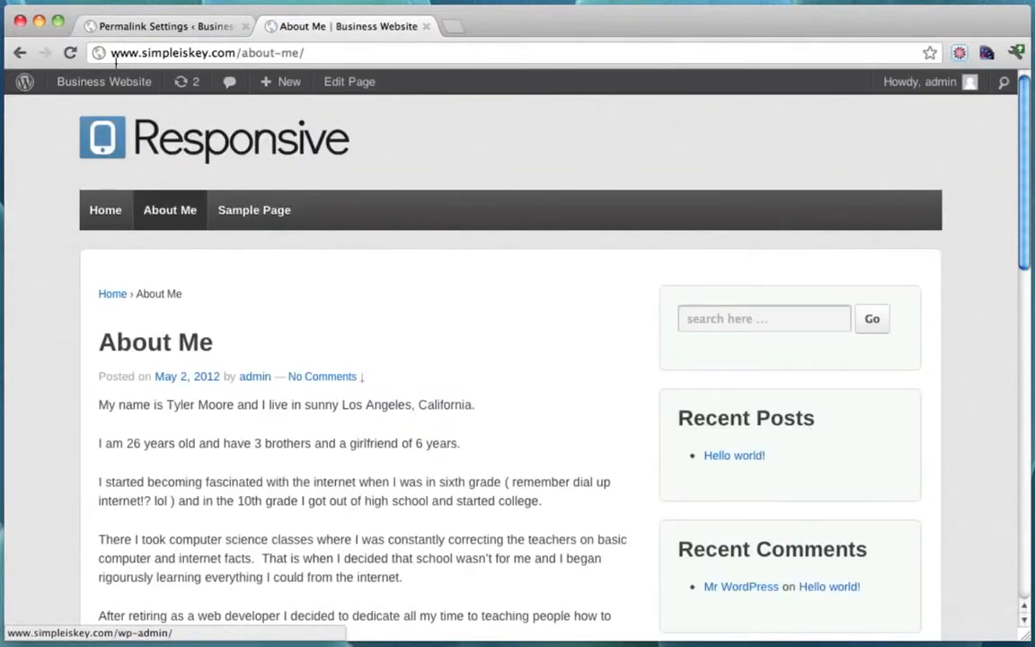
pyautogui.moveTo(110, 54); pyautogui.dragTo(344, 56)
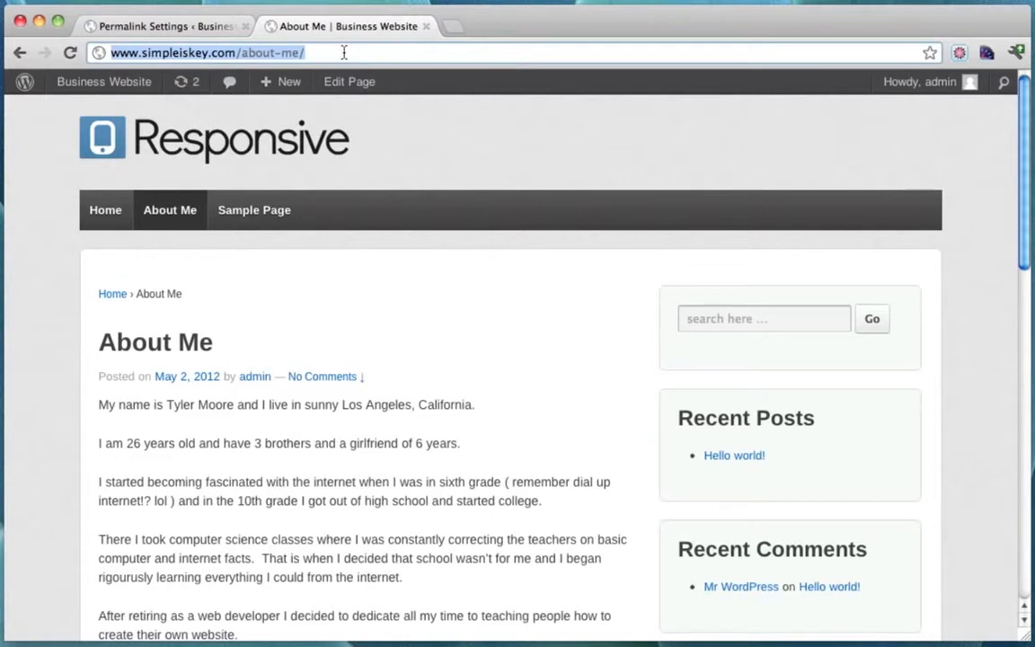
pyautogui.click(344, 52)
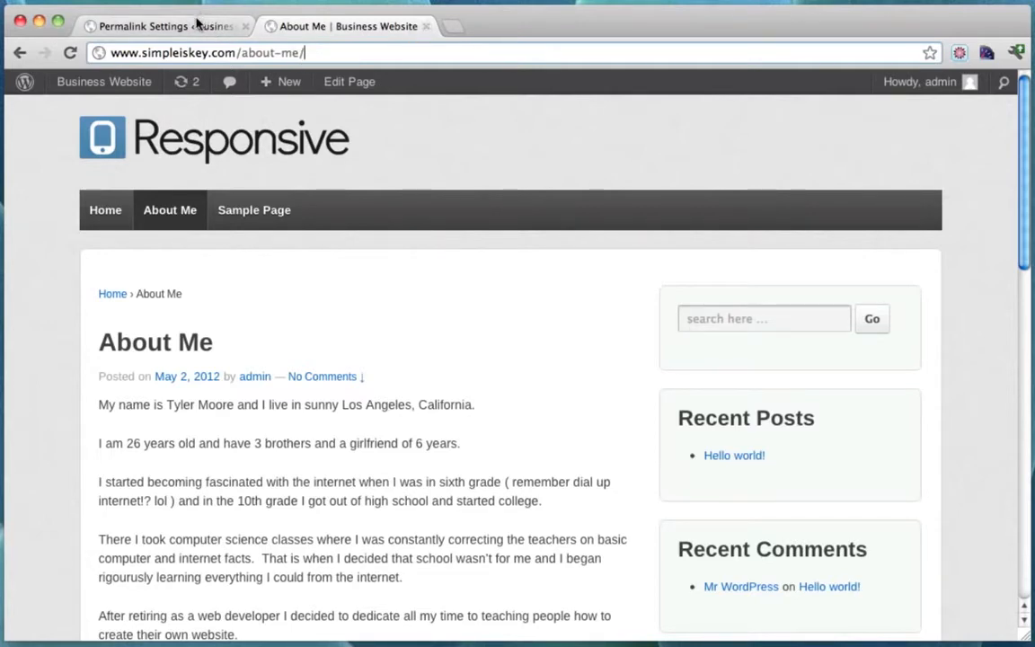
# Close the About Me tab, reopen the site's home page, and return to Permalink Settings.
pyautogui.click(169, 26)
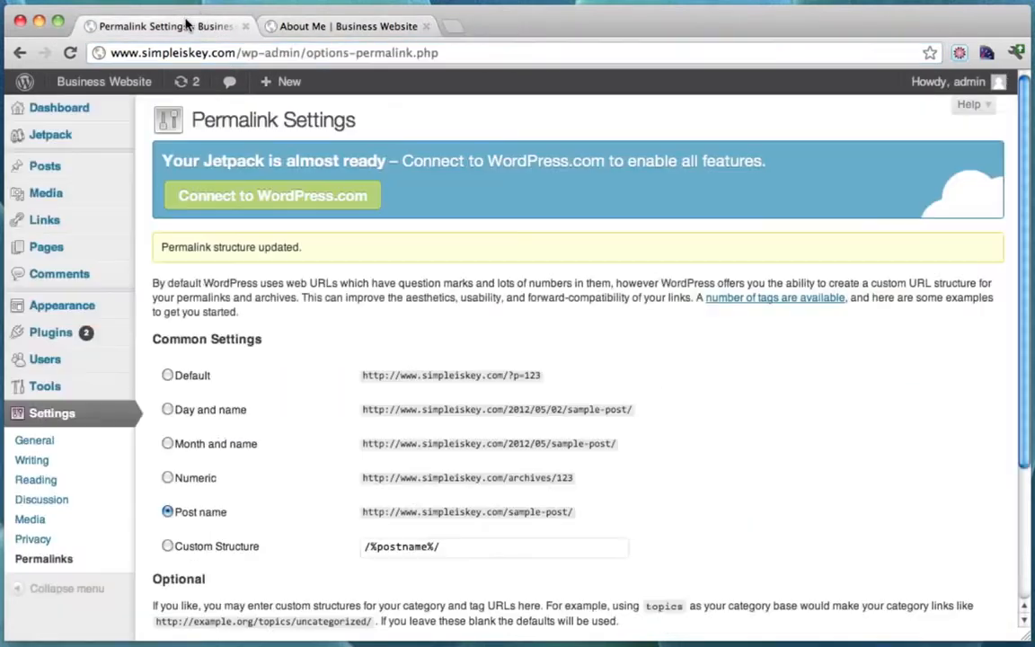
pyautogui.click(368, 33)
pyautogui.click(425, 26)
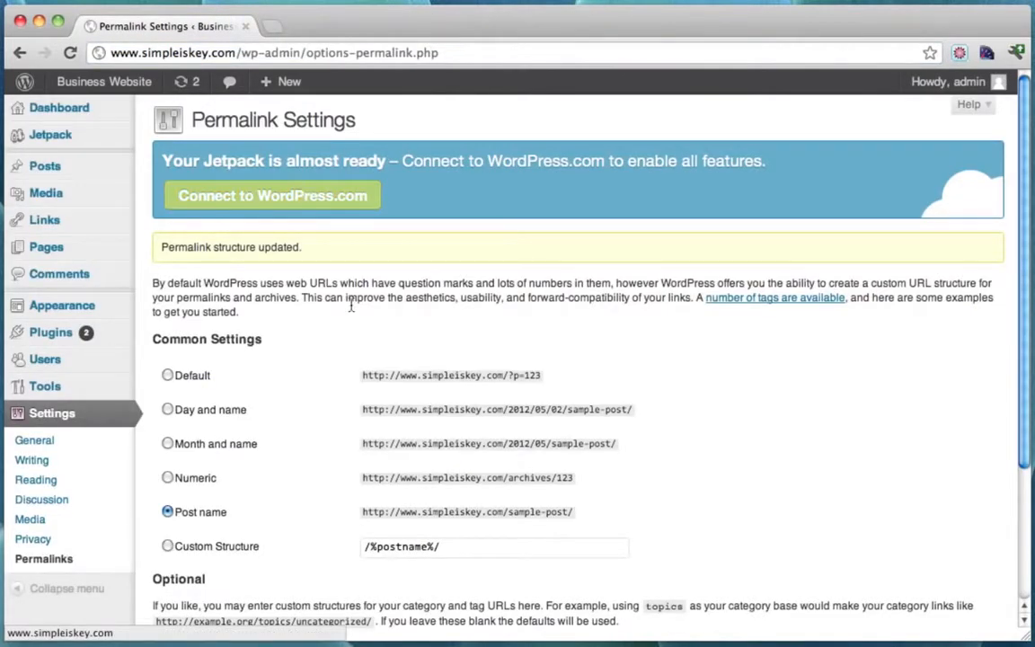
pyautogui.moveTo(109, 85)
pyautogui.click(94, 109)
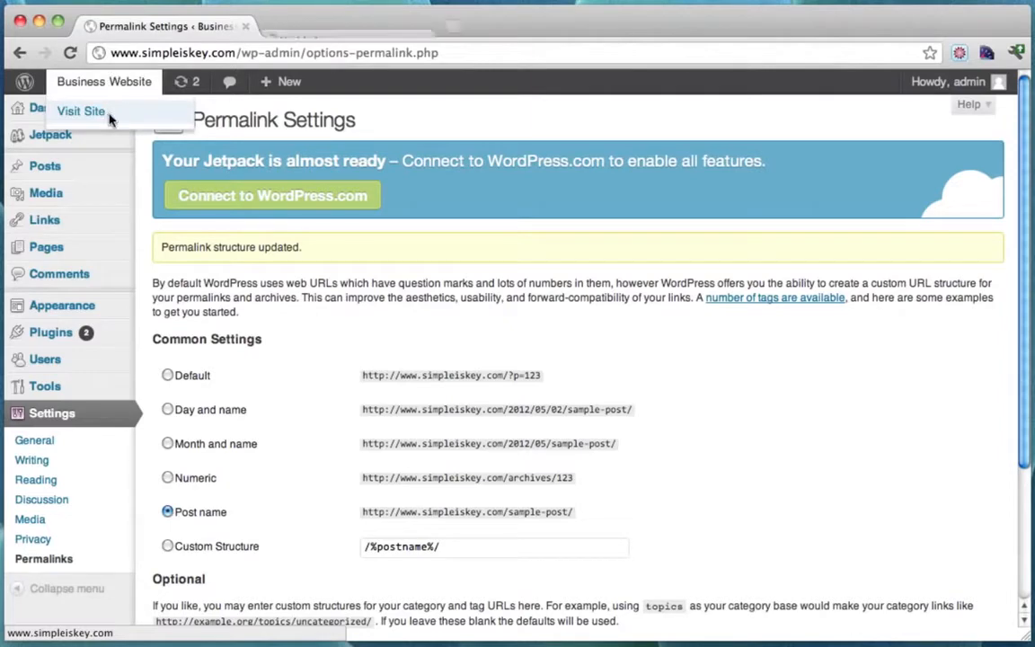
pyautogui.click(366, 28)
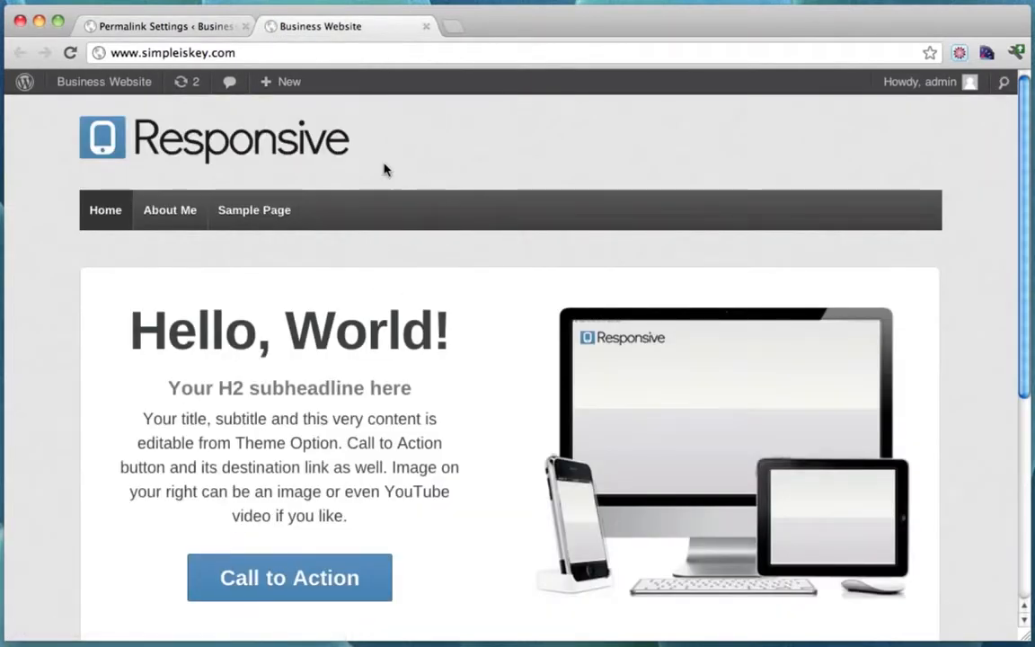
pyautogui.click(187, 29)
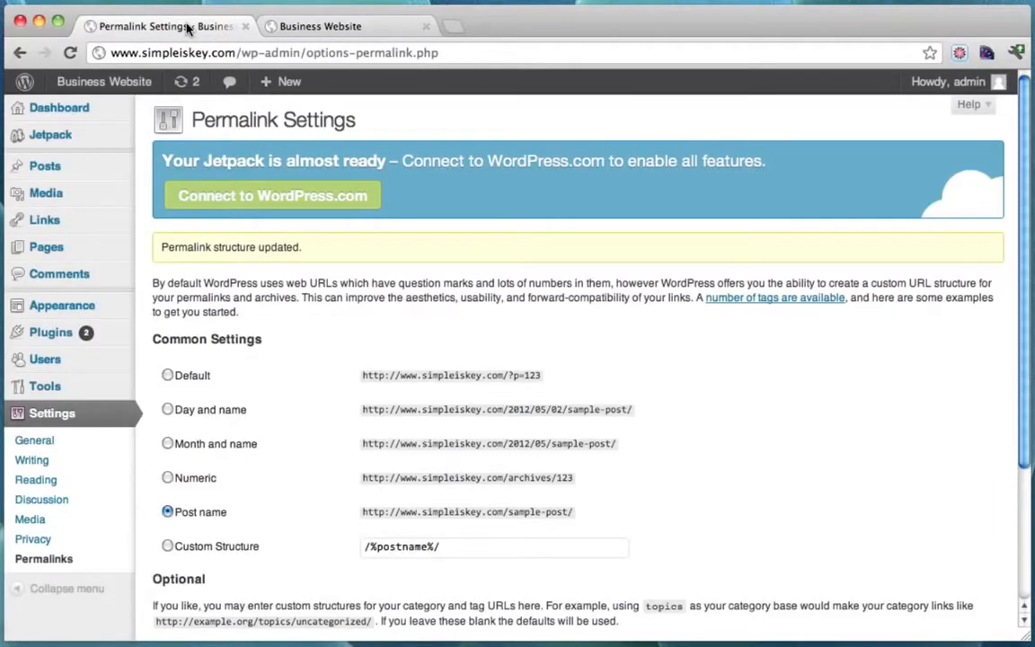
# Create a new page draft titled 'Contact Me'.
pyautogui.moveTo(25, 247)
pyautogui.click(180, 267)
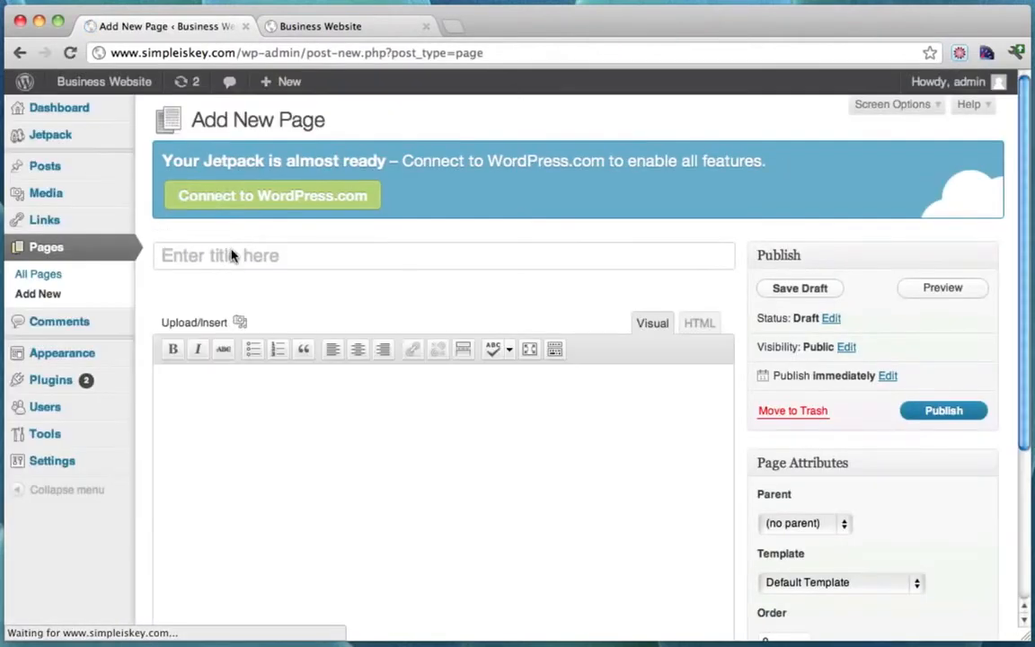
pyautogui.write('Contact Me')
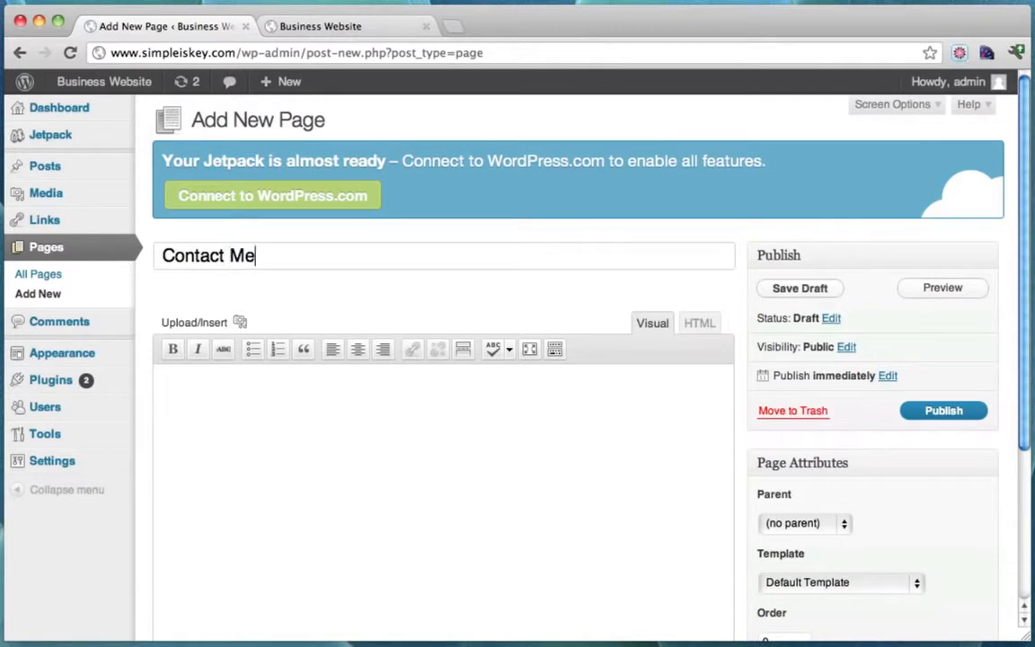
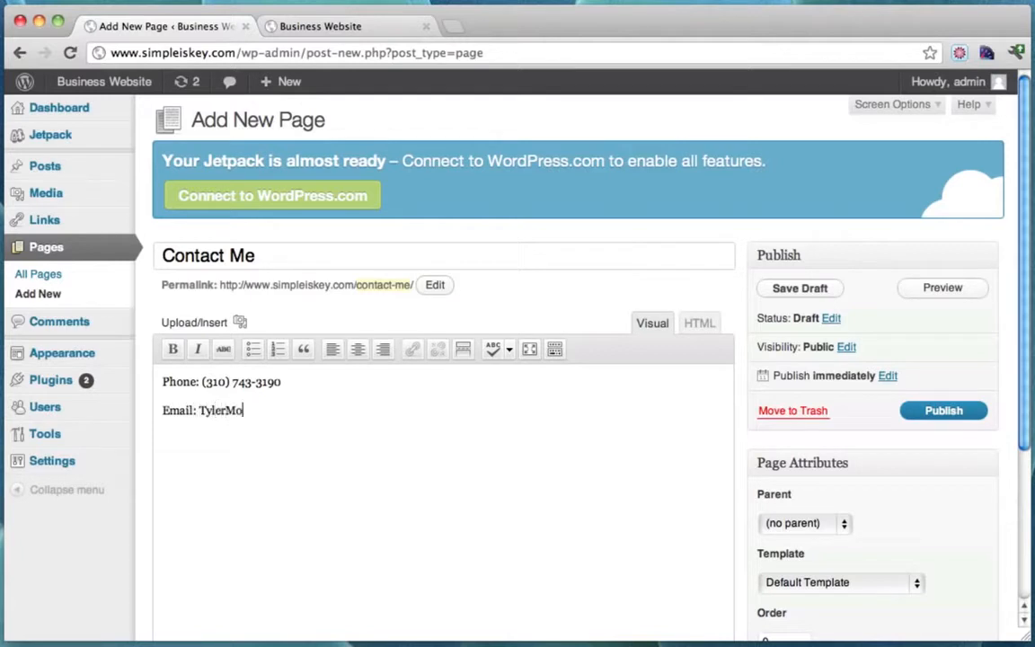
# Complete the email address line and start a blank paragraph below it.
pyautogui.write('@gmail.com')
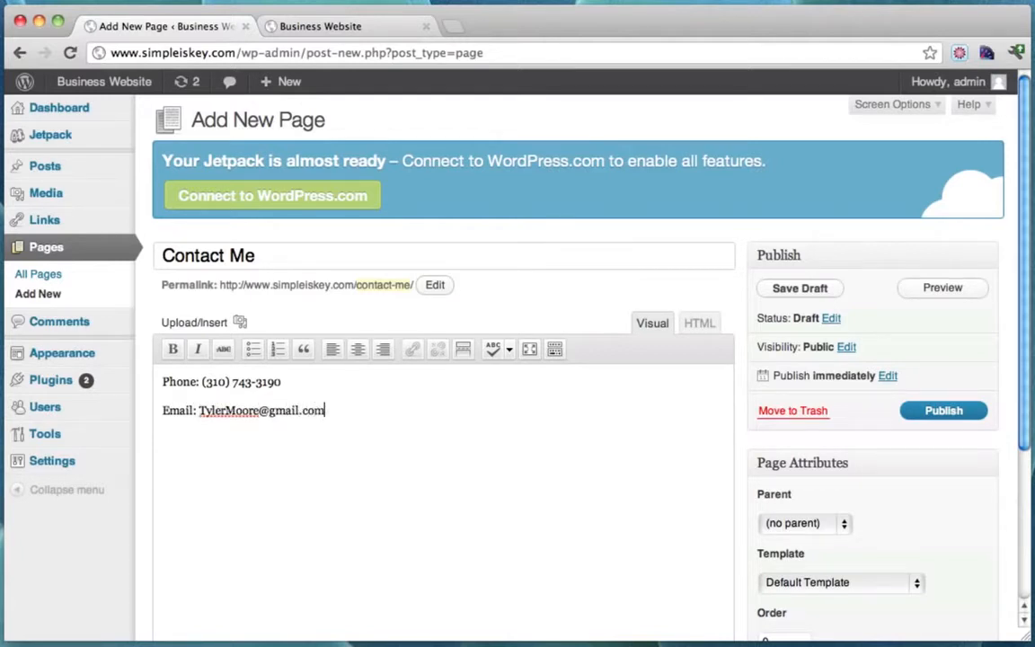
pyautogui.press('Return')
# Open Google Maps in a new browser tab by way of google.com.
pyautogui.click(452, 27)
pyautogui.write('www.g')
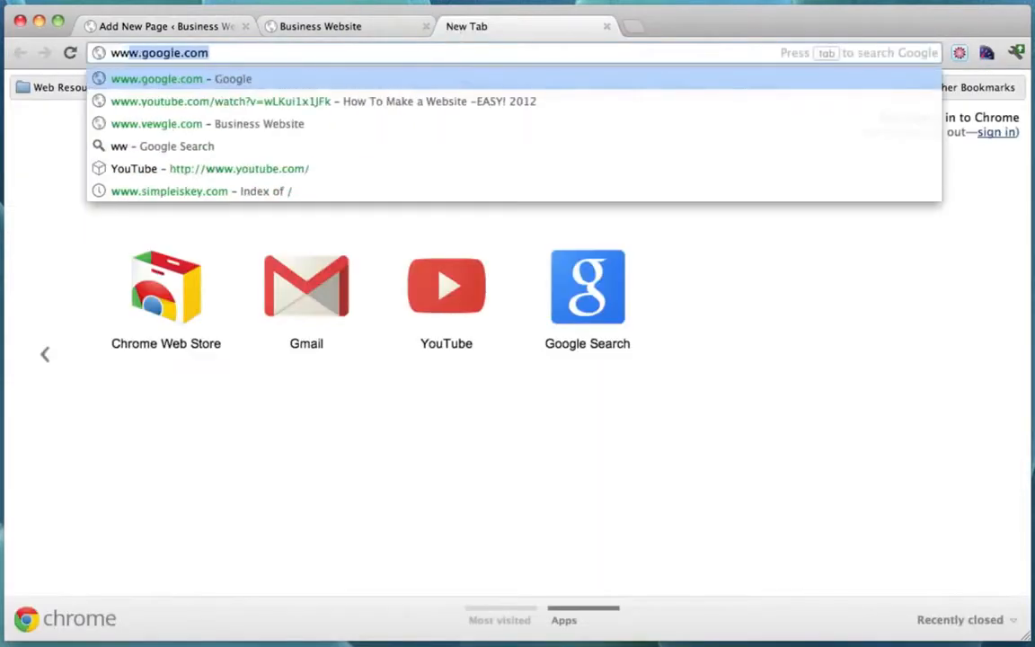
pyautogui.write('oogle.com')
pyautogui.press('Return')
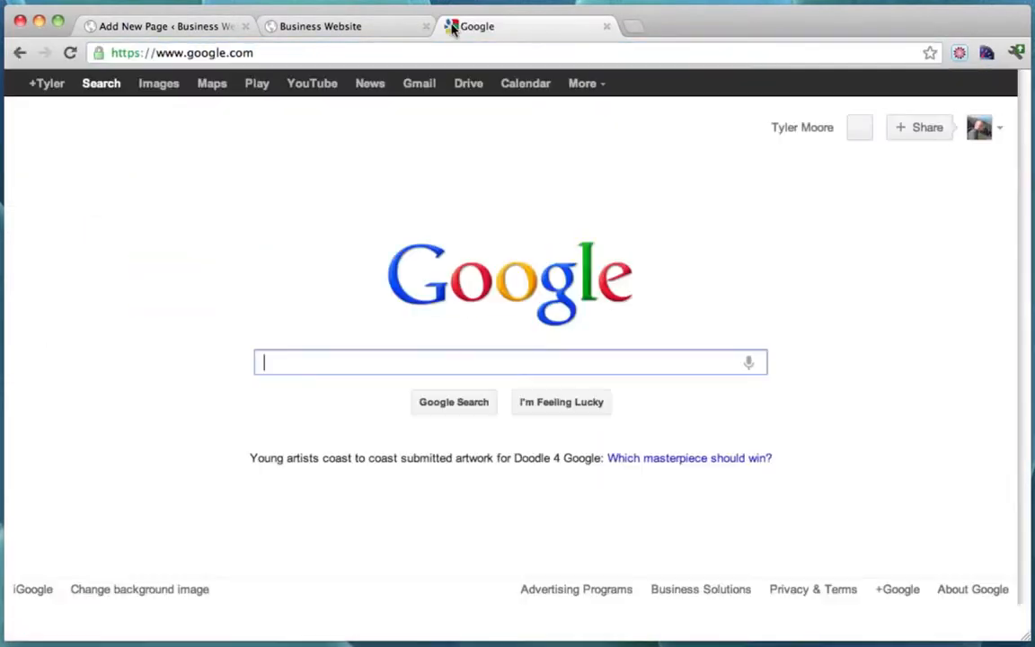
pyautogui.click(213, 85)
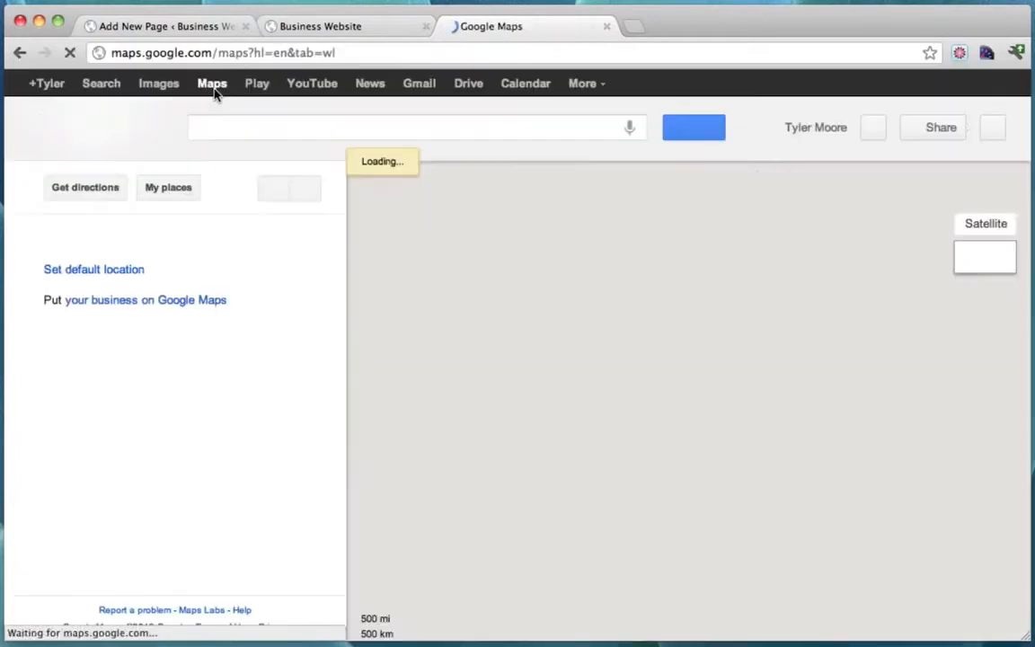
# Find Los Angeles, CA, pan toward the coast, and show its link and embed code.
pyautogui.click(232, 131)
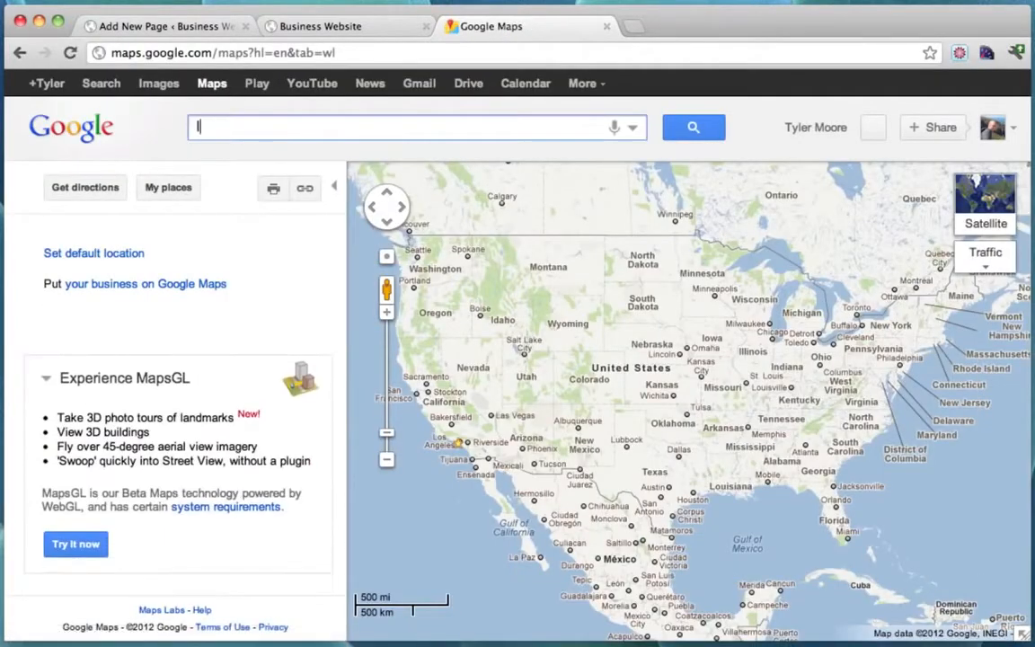
pyautogui.write('los')
pyautogui.press('Down')
pyautogui.press('Return')
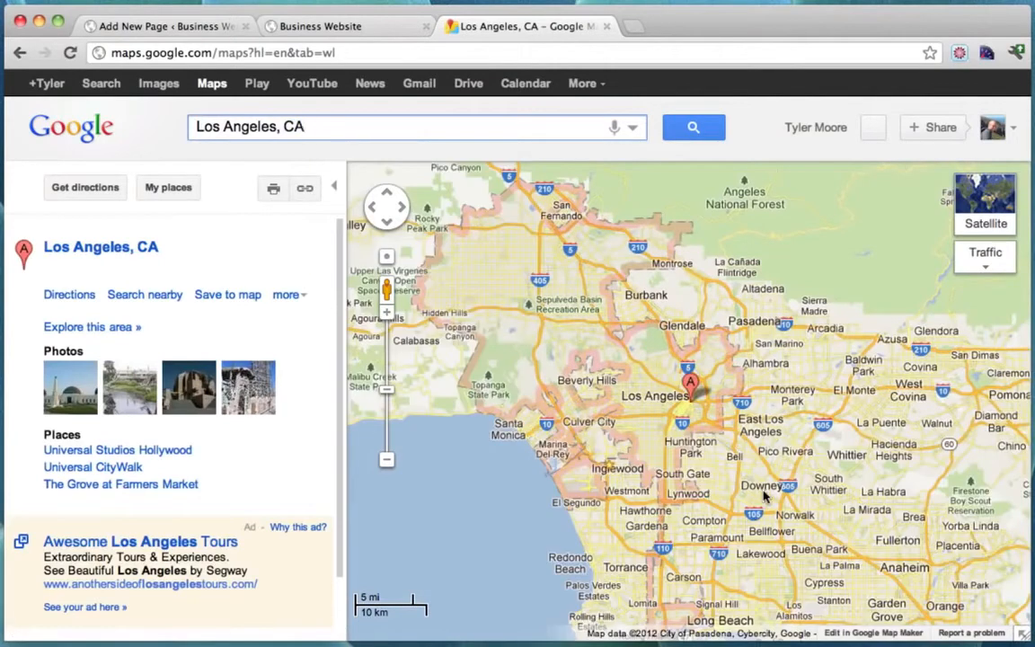
pyautogui.moveTo(724, 426)
pyautogui.mouseDown()
pyautogui.moveTo(891, 446)
pyautogui.moveTo(820, 387)
pyautogui.moveTo(836, 401)
pyautogui.mouseUp()
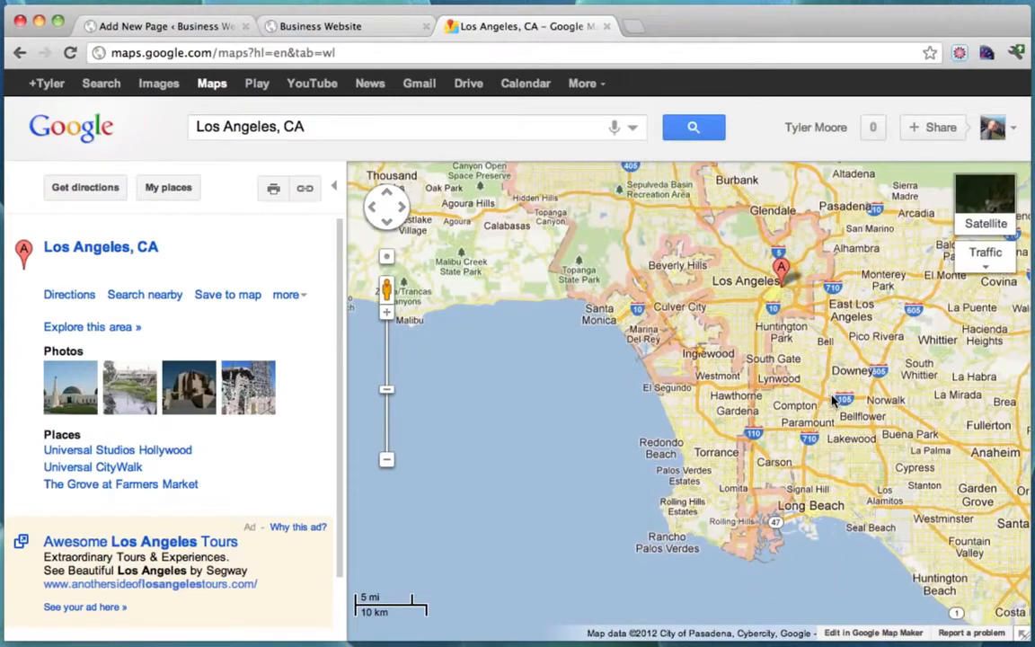
pyautogui.click(306, 190)
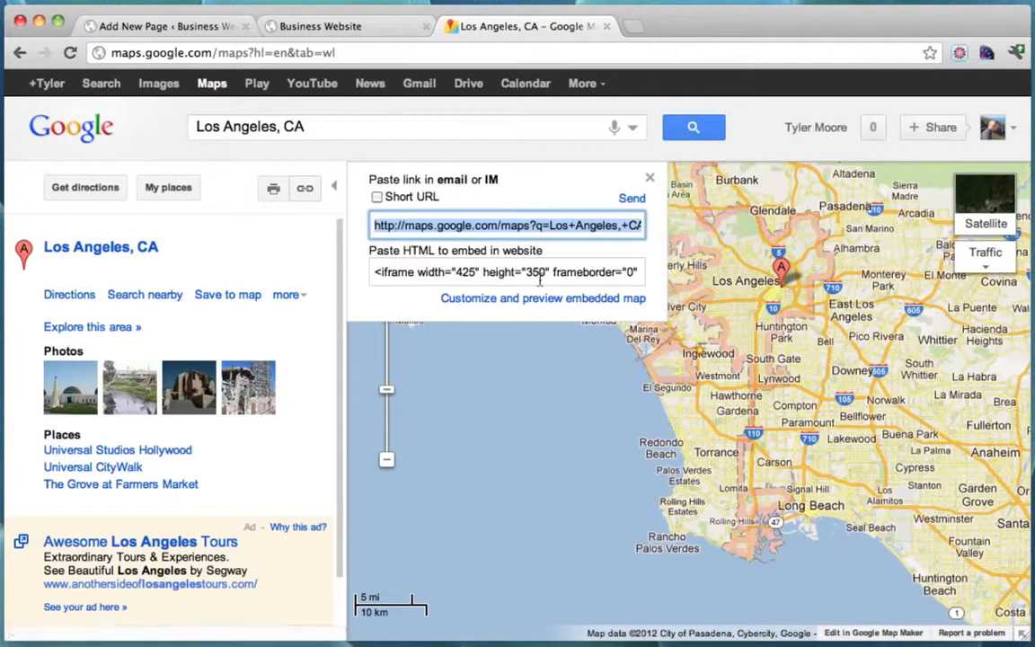
# Give the embedded map preview a custom size of 605 wide by 580 high.
pyautogui.click(525, 299)
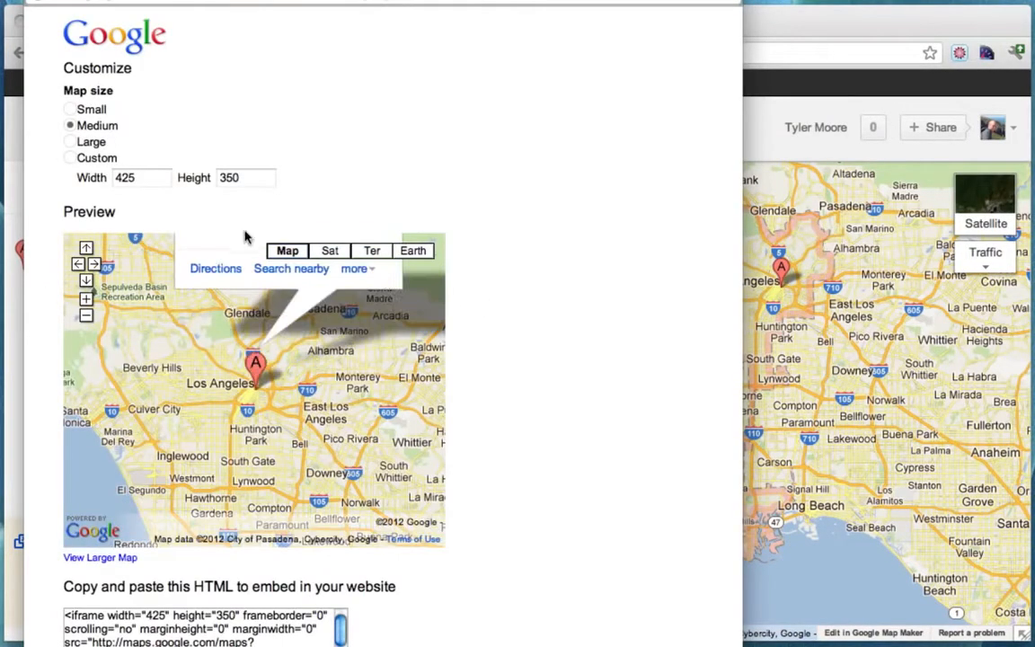
pyautogui.click(69, 162)
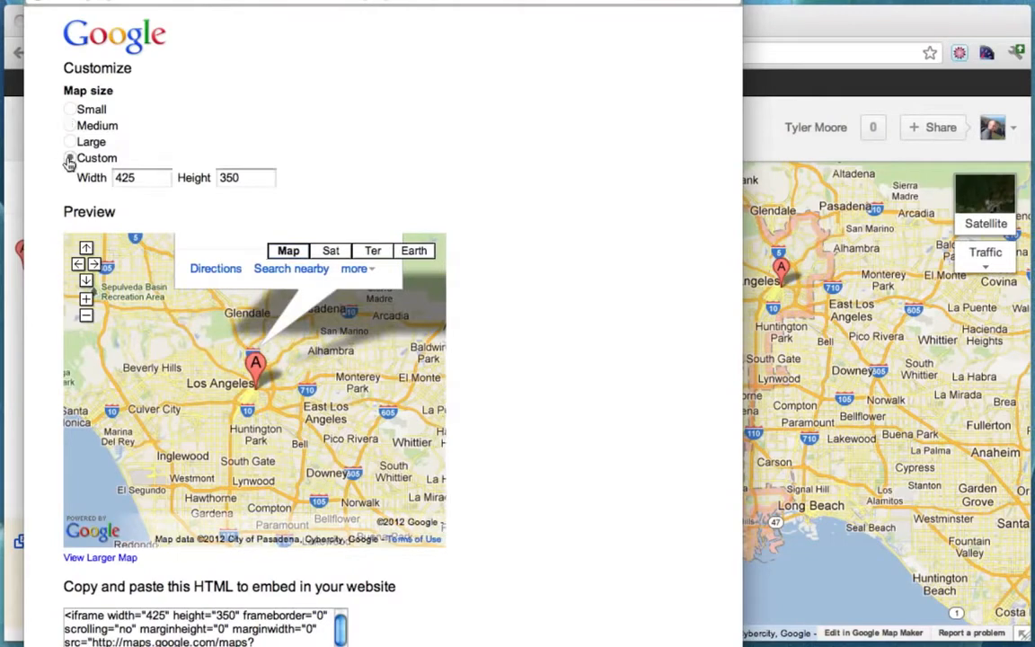
pyautogui.moveTo(142, 176); pyautogui.dragTo(87, 180)
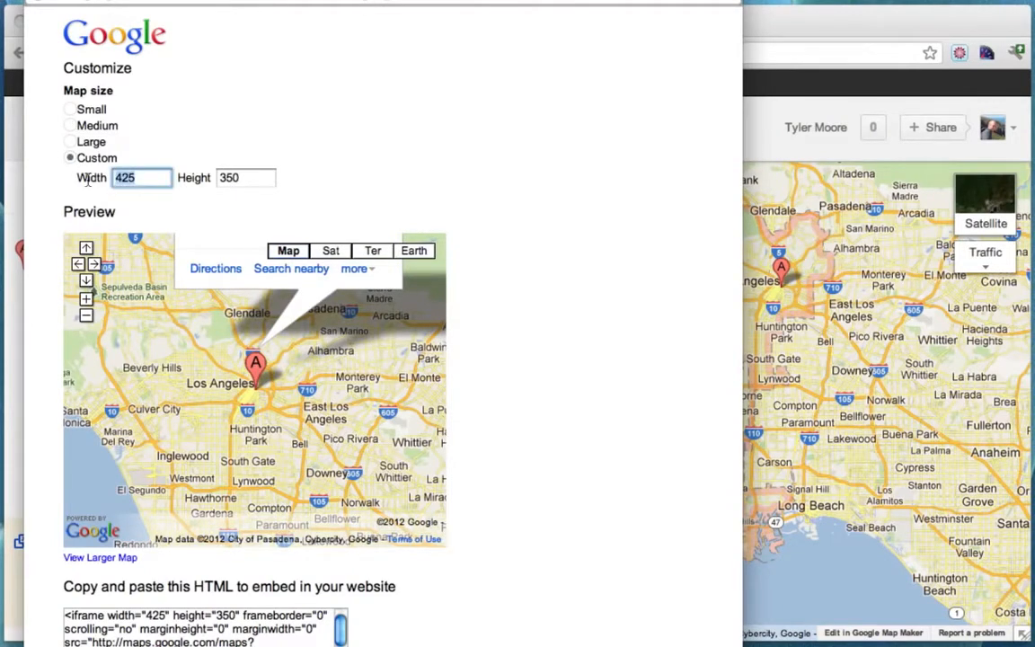
pyautogui.write('605')
pyautogui.click(262, 180)
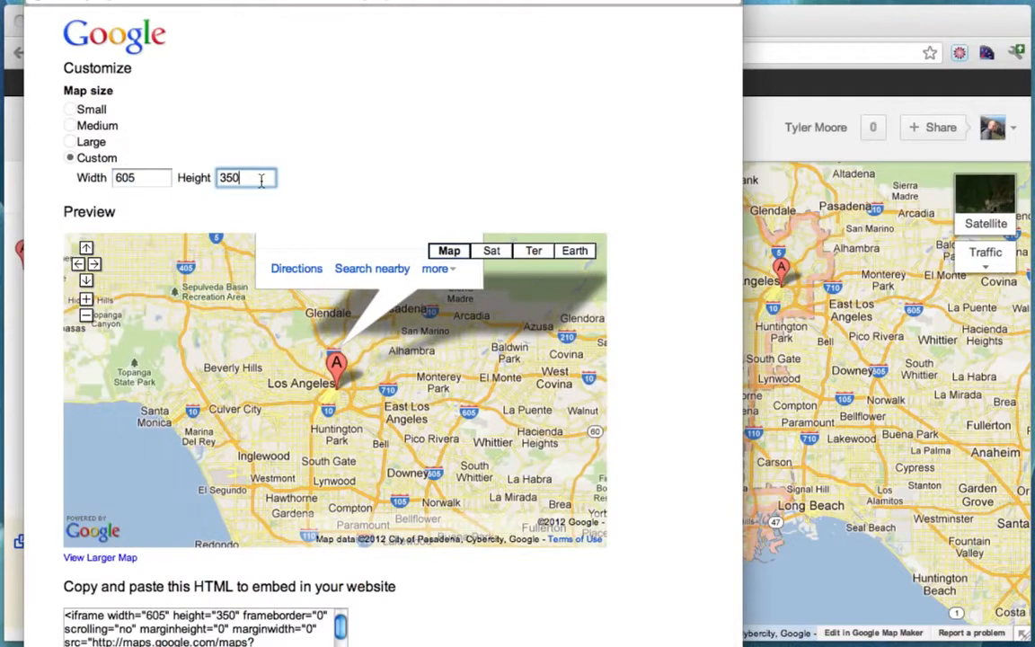
pyautogui.moveTo(250, 180); pyautogui.dragTo(170, 179)
pyautogui.write('5')
pyautogui.click(143, 179)
pyautogui.scroll(-2, 714, 295)
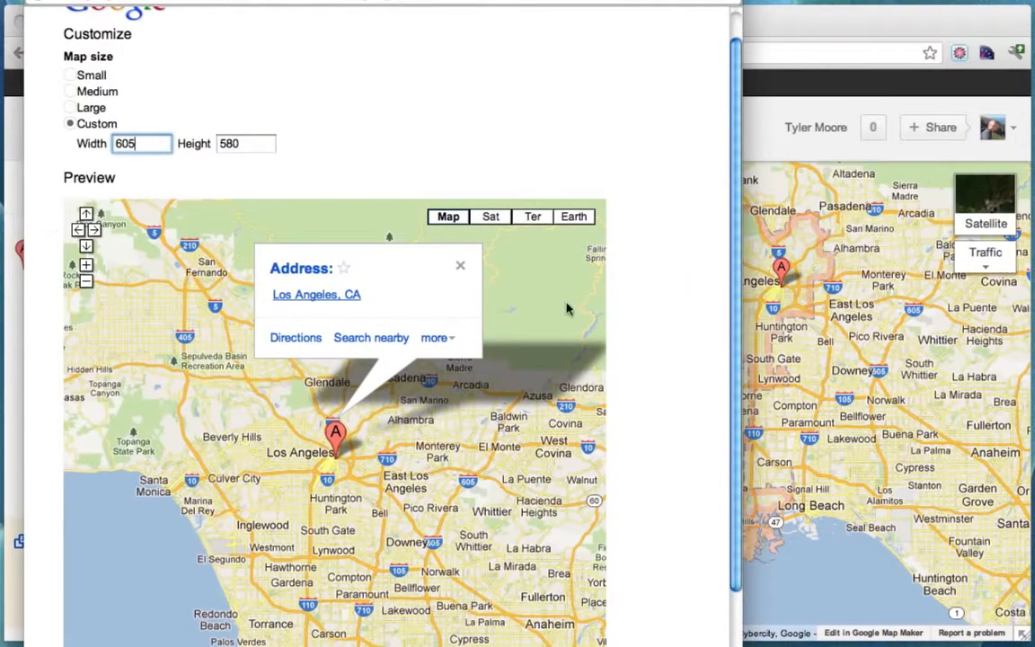
pyautogui.press('Tab')
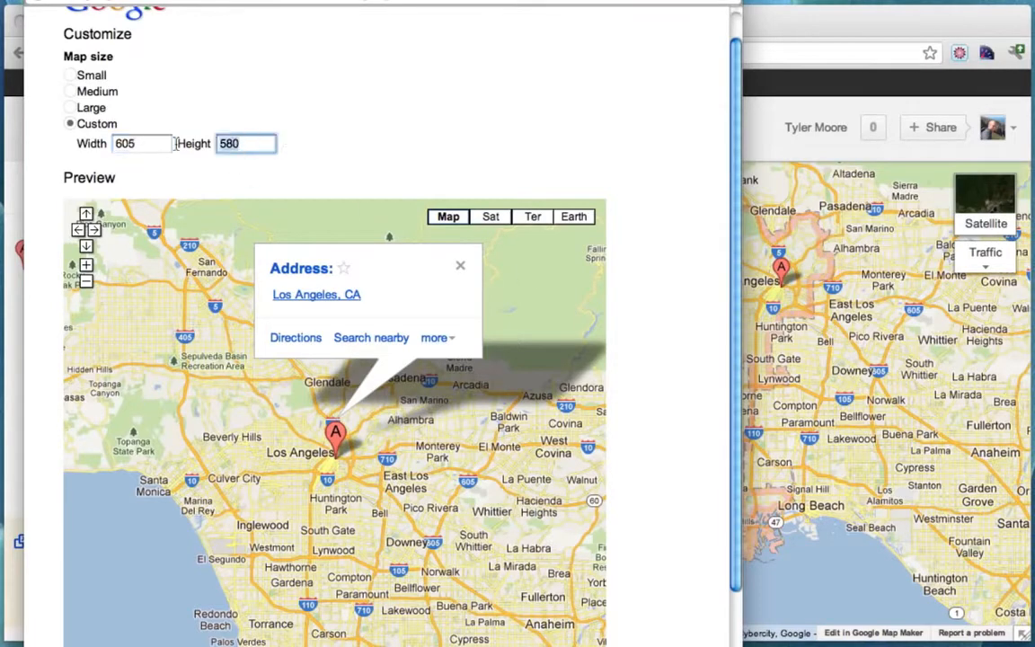
pyautogui.write('480')
pyautogui.click(139, 150)
pyautogui.moveTo(252, 146); pyautogui.dragTo(201, 146)
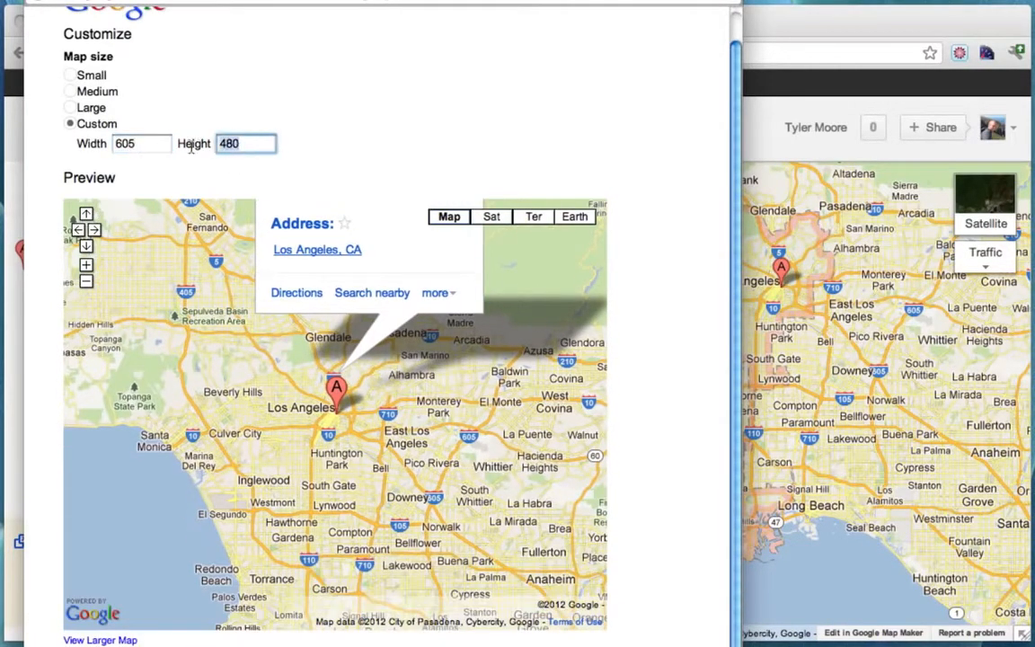
pyautogui.write('580')
pyautogui.click(140, 146)
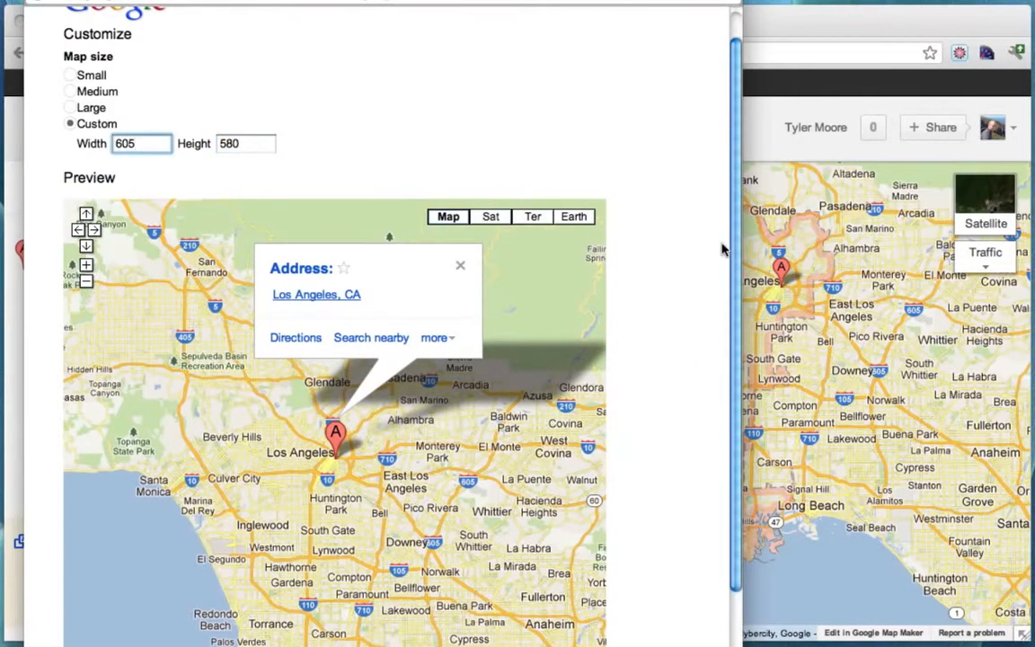
# Recentre the preview to include the coast, copy the embed HTML, and close the window.
pyautogui.scroll(-3, 723, 250)
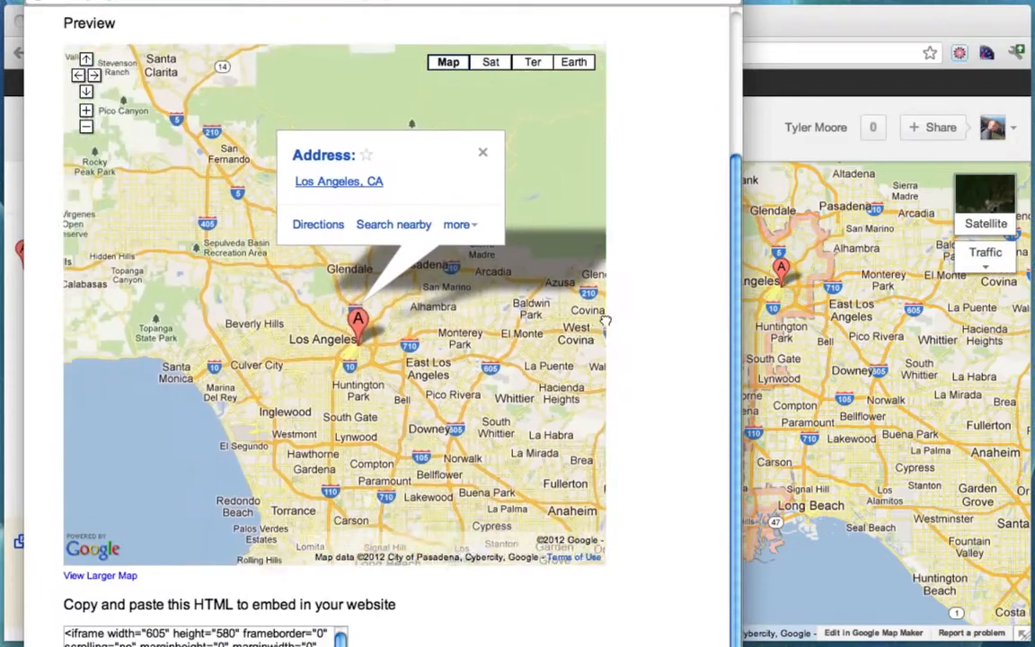
pyautogui.moveTo(602, 320)
pyautogui.mouseDown()
pyautogui.moveTo(445, 385)
pyautogui.moveTo(553, 312)
pyautogui.mouseUp()
pyautogui.moveTo(374, 411)
pyautogui.mouseDown()
pyautogui.moveTo(464, 333)
pyautogui.moveTo(542, 374)
pyautogui.moveTo(547, 388)
pyautogui.moveTo(540, 353)
pyautogui.moveTo(490, 381)
pyautogui.moveTo(491, 372)
pyautogui.mouseUp()
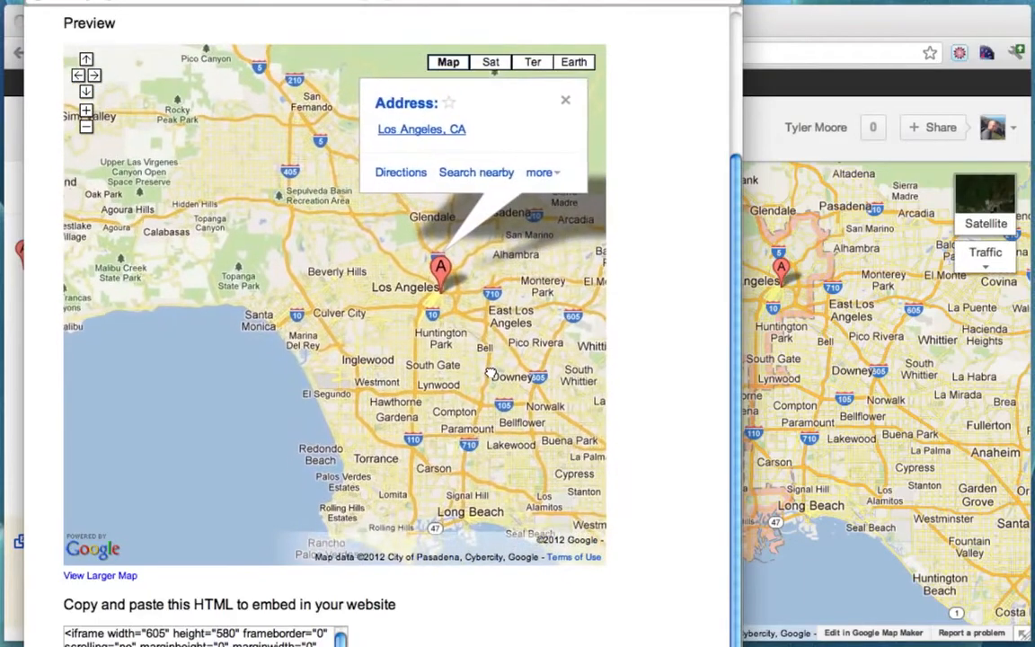
pyautogui.click(200, 638)
pyautogui.press('super+a')
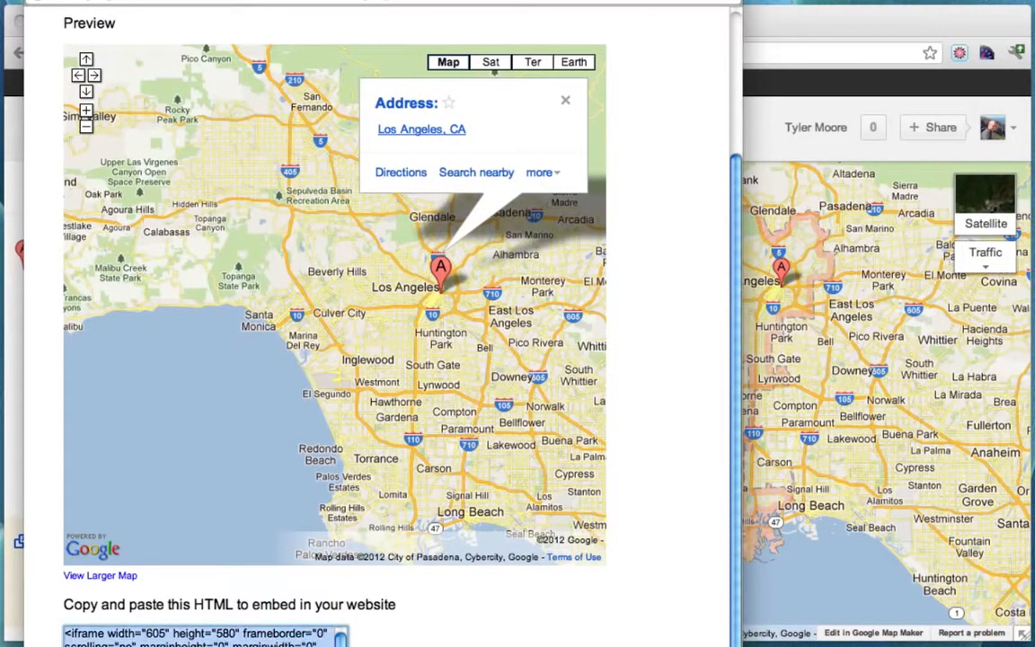
pyautogui.rightClick(189, 634)
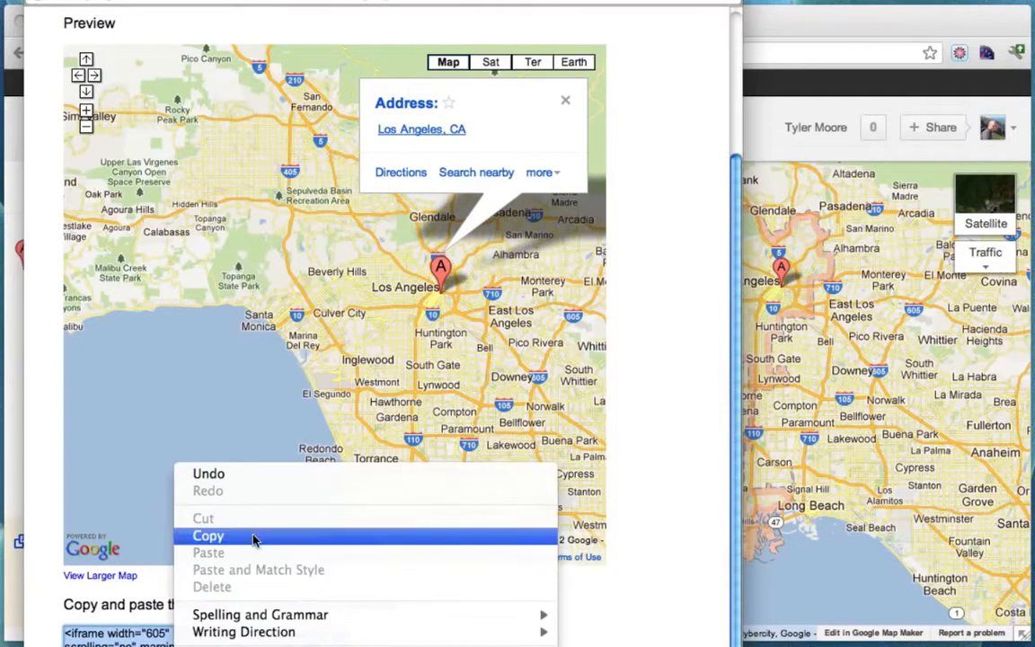
pyautogui.click(227, 481)
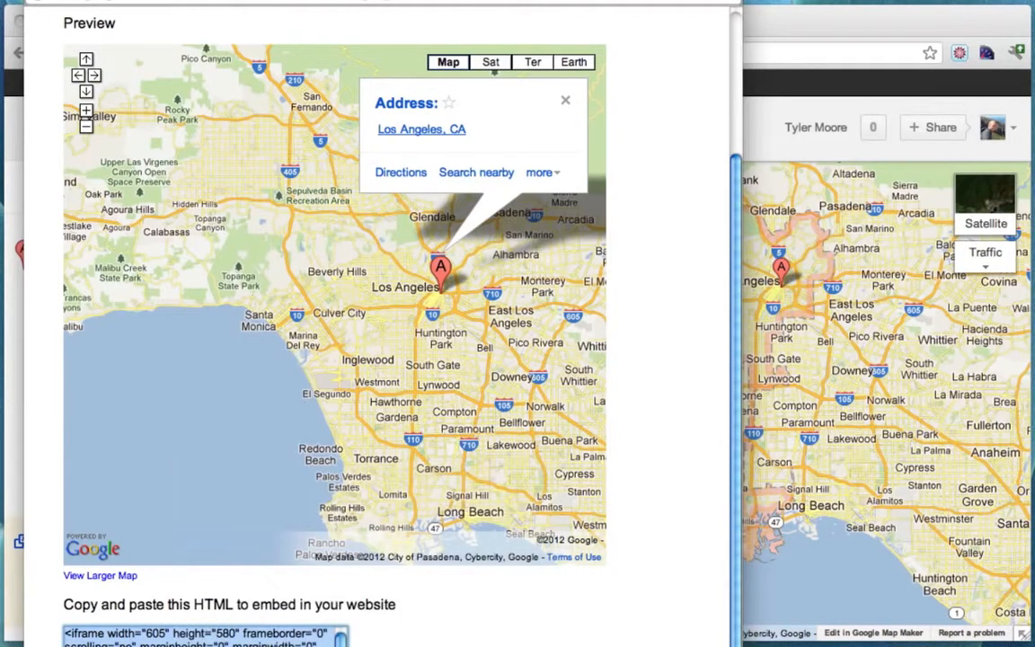
pyautogui.press('super+w')
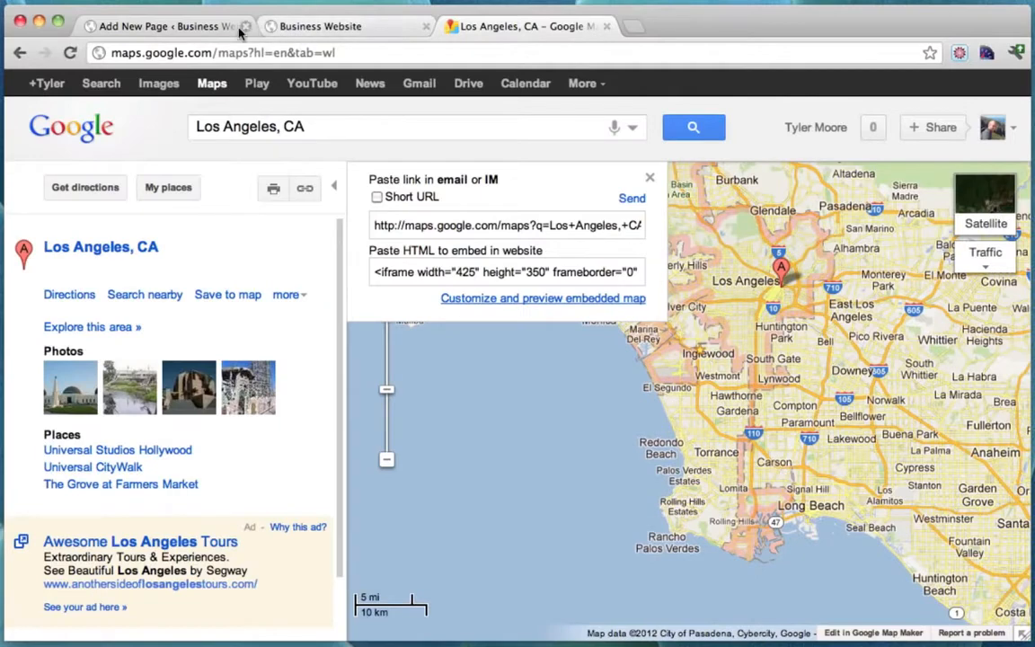
# Paste the 605×580 map iframe over the empty lines in the HTML editor and publish Contact Me.
pyautogui.click(162, 26)
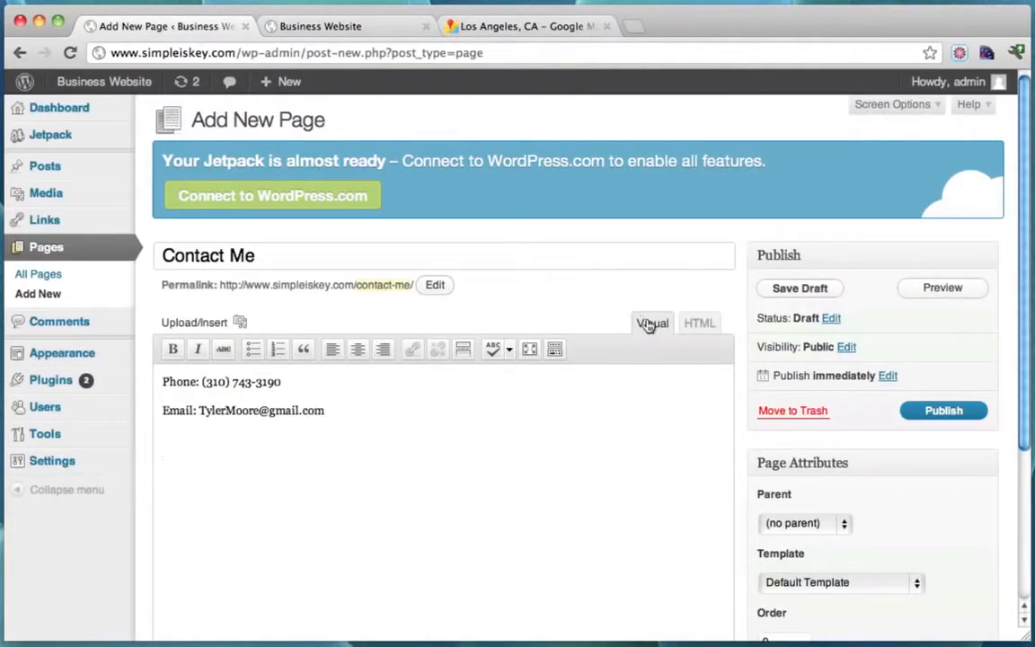
pyautogui.click(701, 325)
pyautogui.moveTo(251, 490); pyautogui.dragTo(150, 450)
pyautogui.press('super+v')
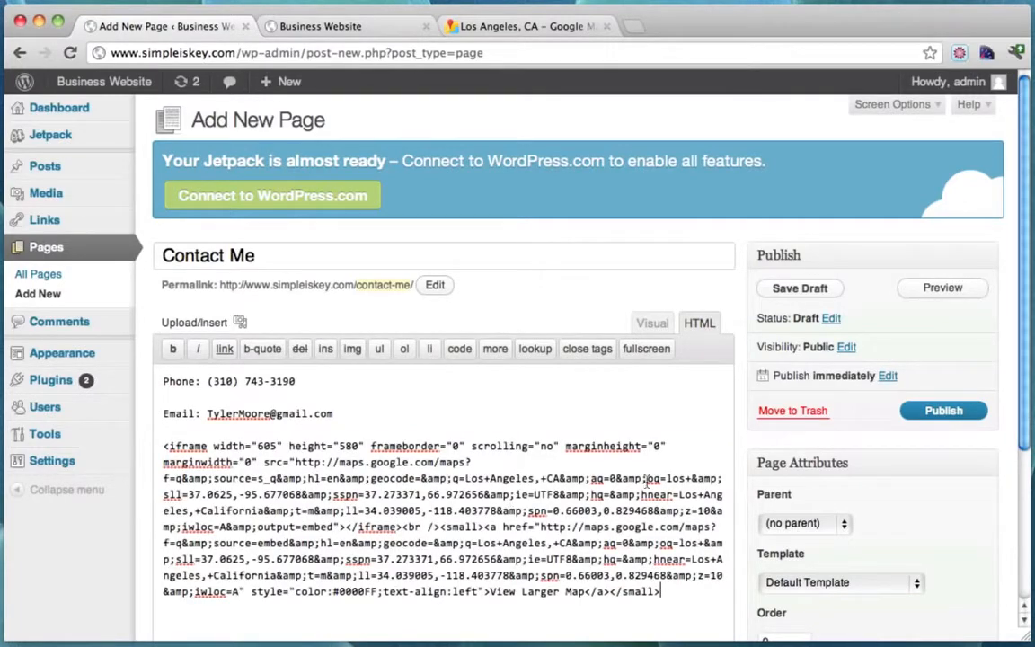
pyautogui.scroll(-2, 646, 483)
pyautogui.scroll(2, 645, 483)
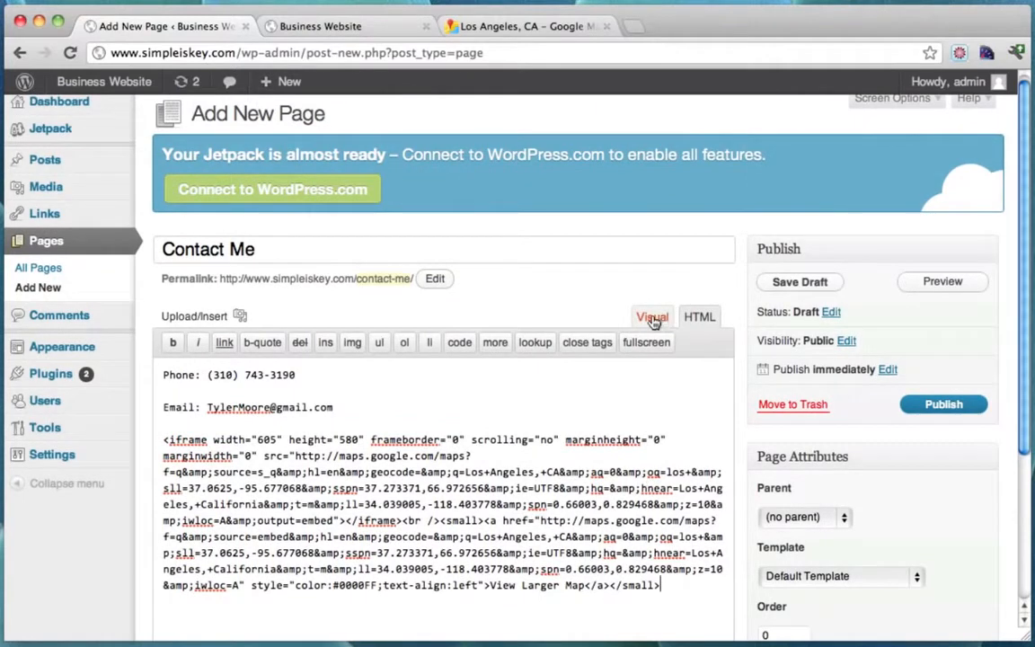
pyautogui.click(943, 405)
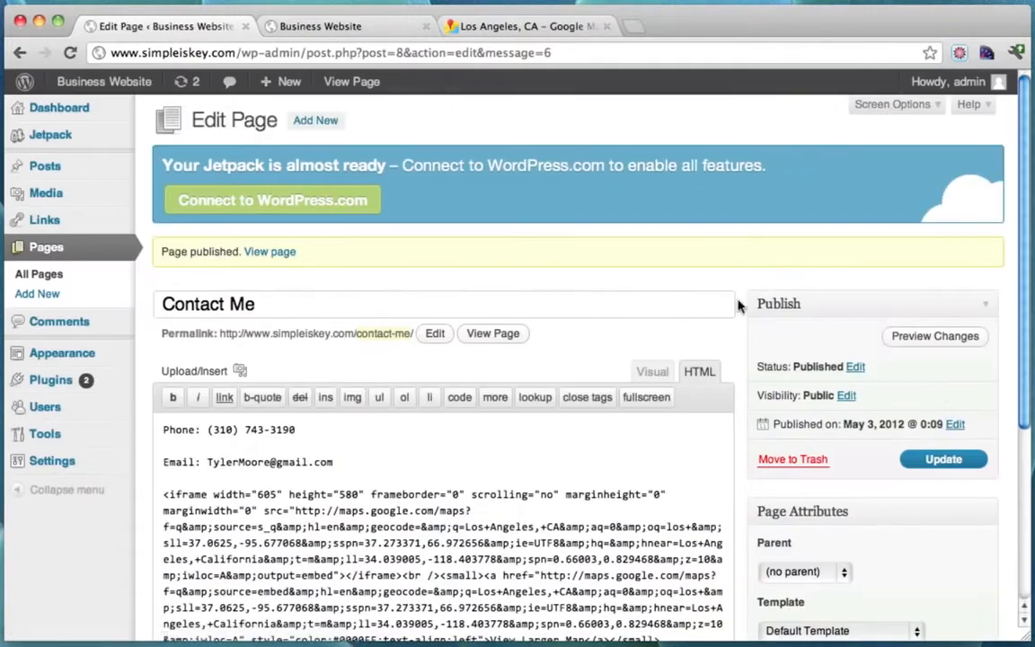
pyautogui.click(355, 26)
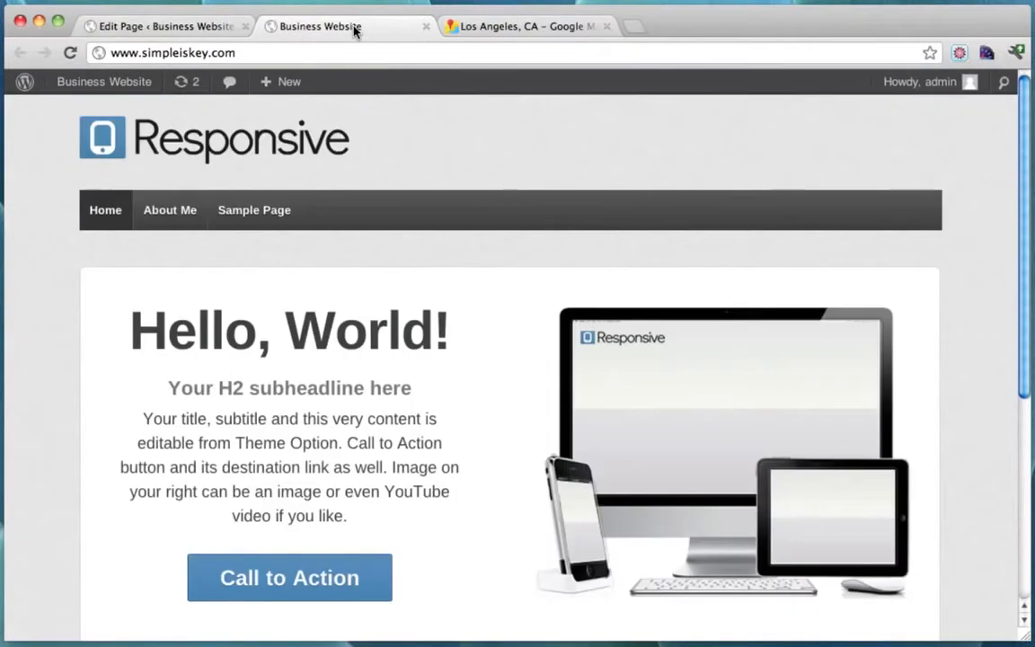
pyautogui.click(71, 53)
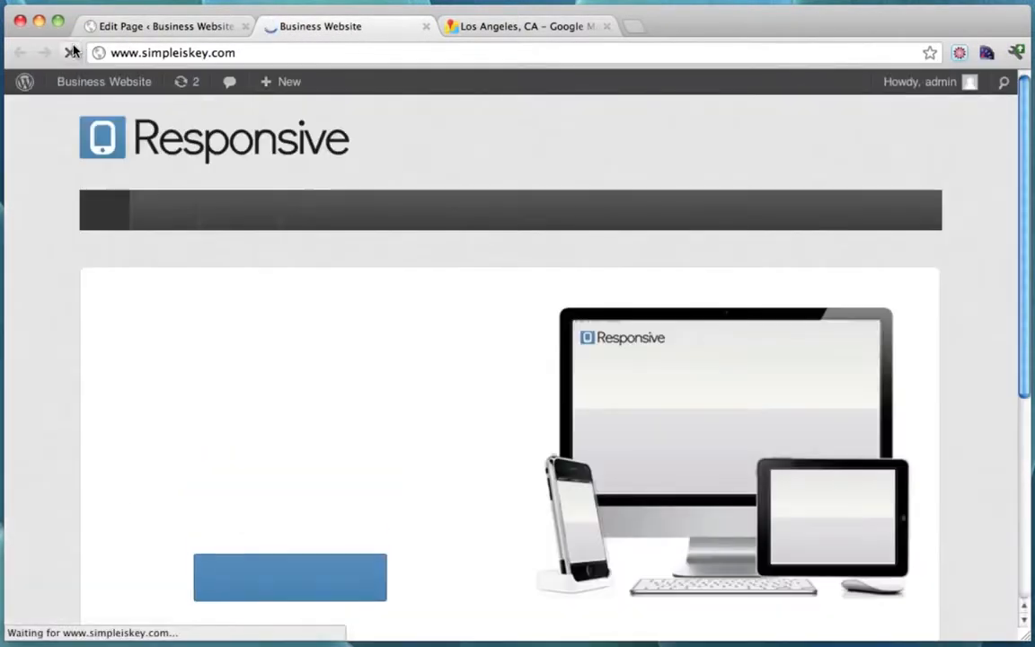
pyautogui.click(248, 210)
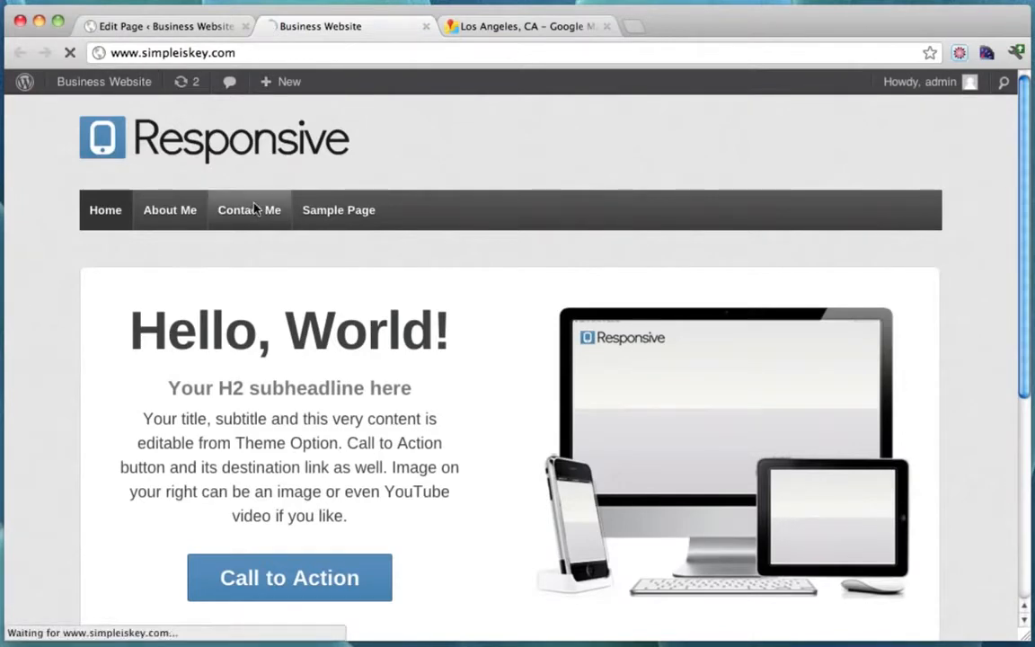
pyautogui.scroll(-10, 684, 282)
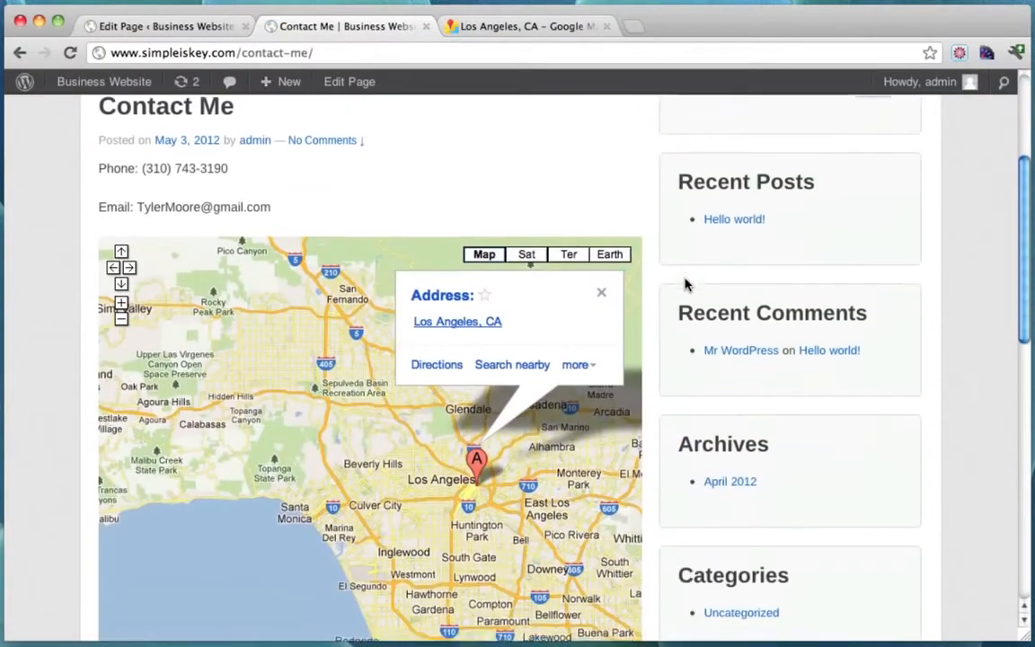
pyautogui.scroll(10, 693, 325)
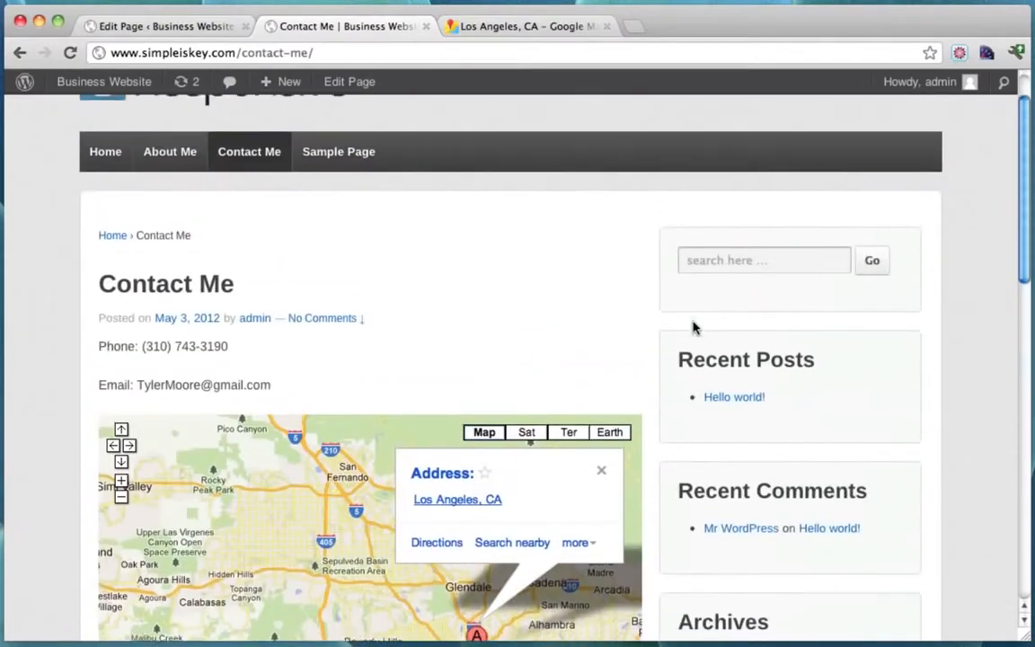
pyautogui.scroll(-8, 693, 325)
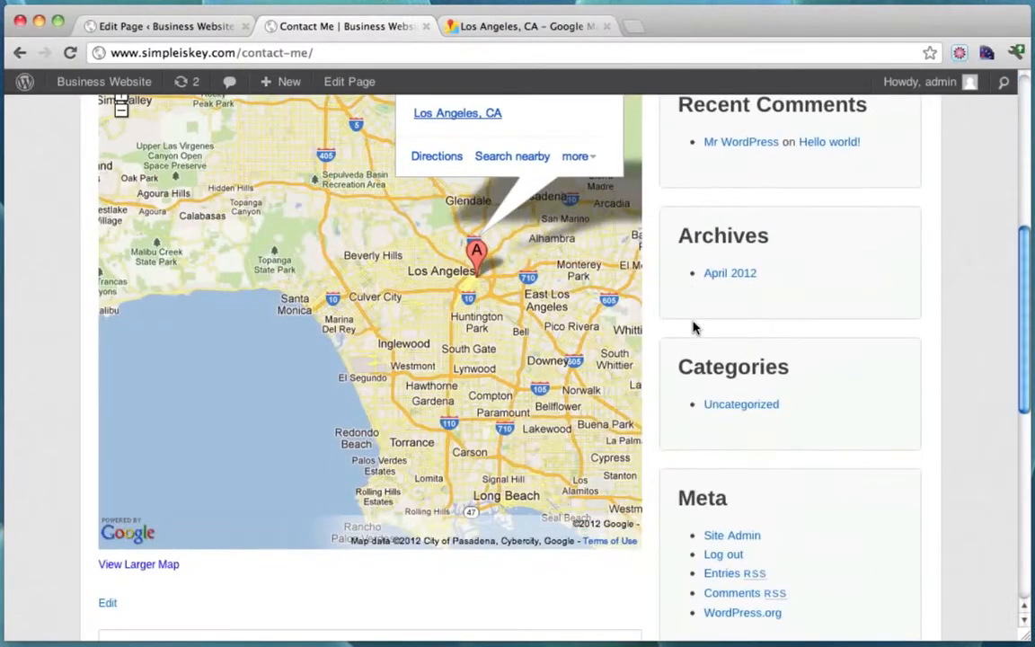
pyautogui.scroll(6, 693, 325)
pyautogui.scroll(-10, 694, 328)
pyautogui.scroll(10, 693, 326)
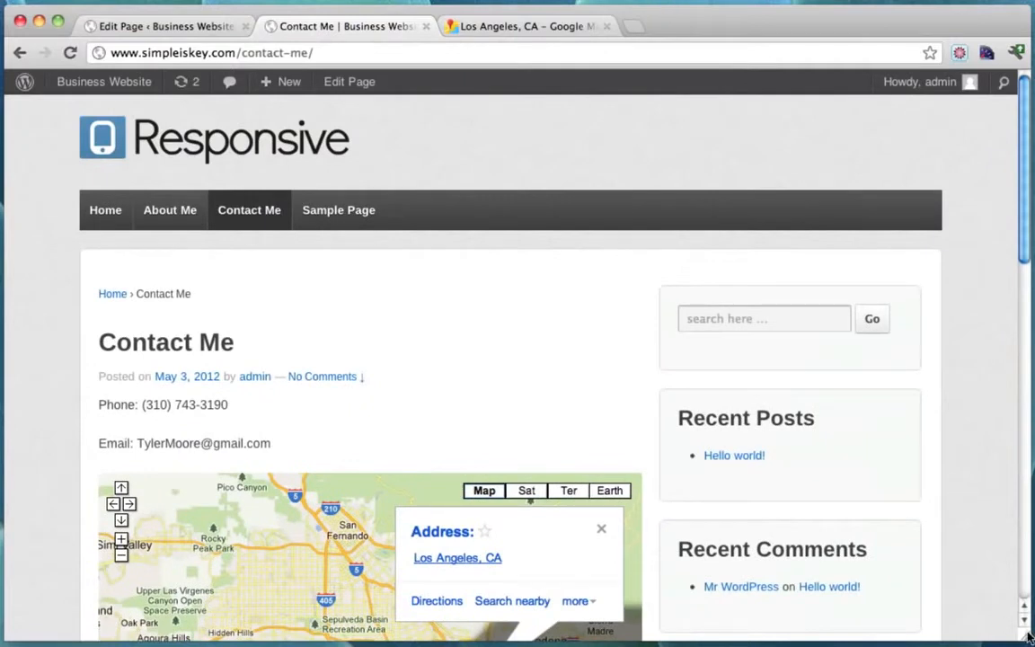
pyautogui.moveTo(1030, 636); pyautogui.dragTo(474, 643)
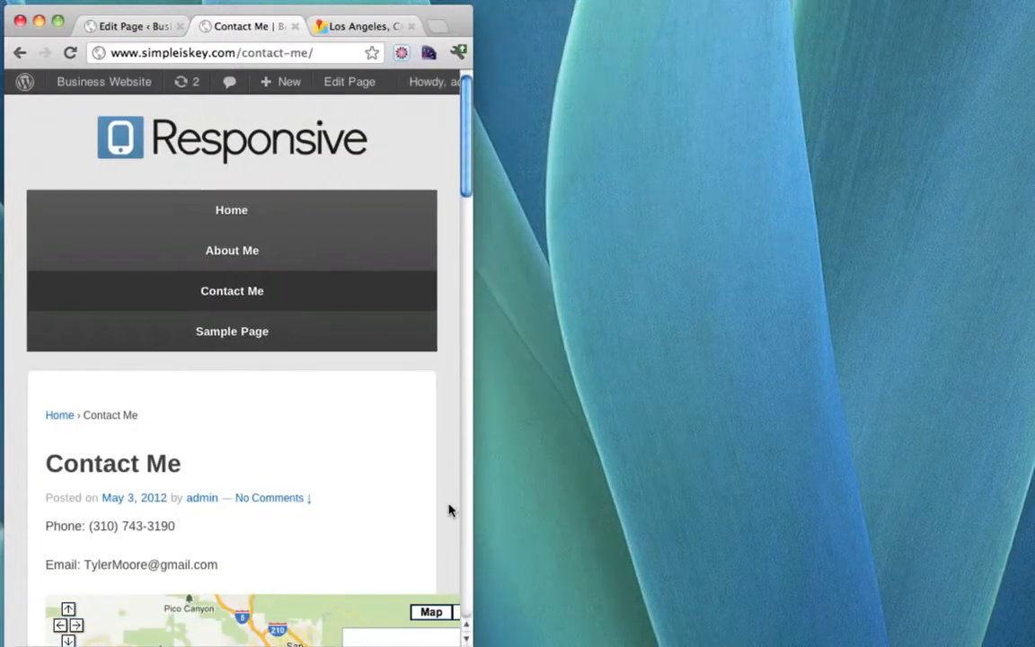
pyautogui.scroll(-5, 448, 510)
pyautogui.scroll(-6, 328, 432)
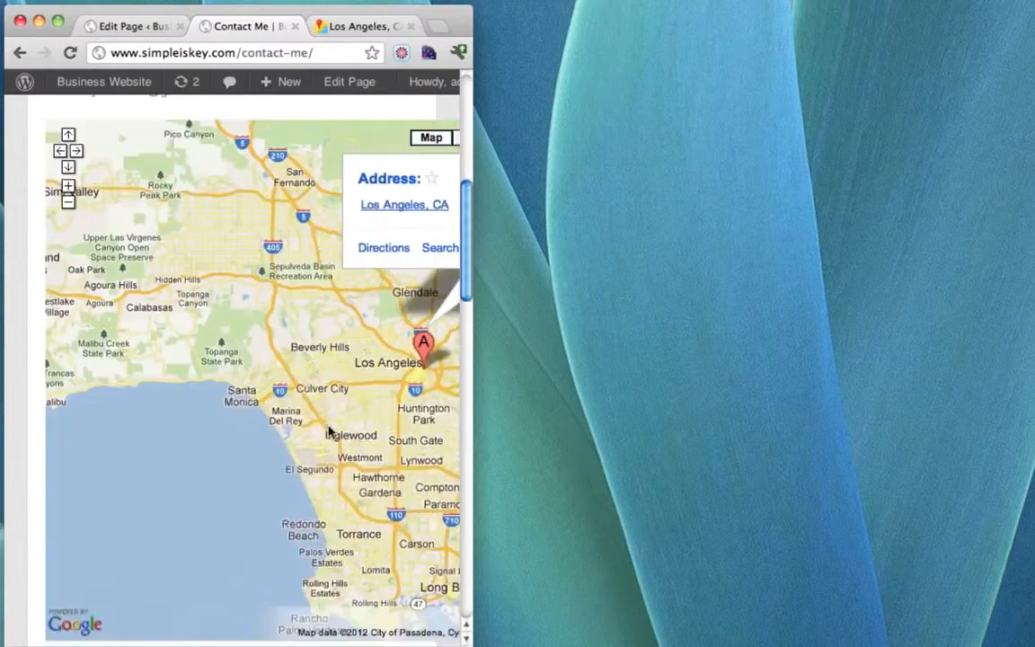
pyautogui.scroll(10, 328, 432)
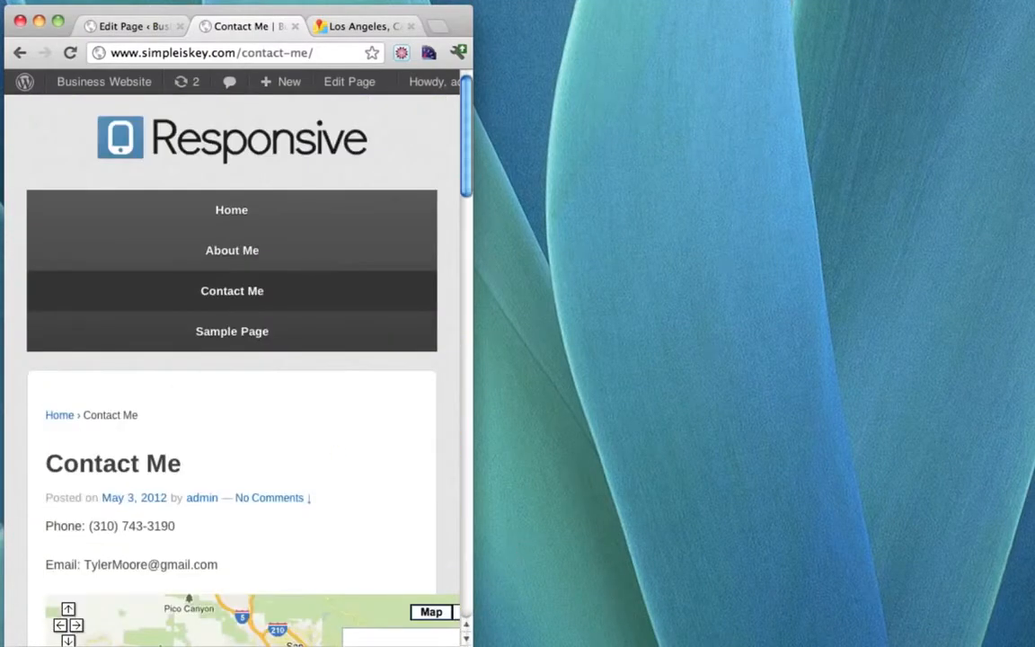
pyautogui.moveTo(472, 643); pyautogui.dragTo(997, 610)
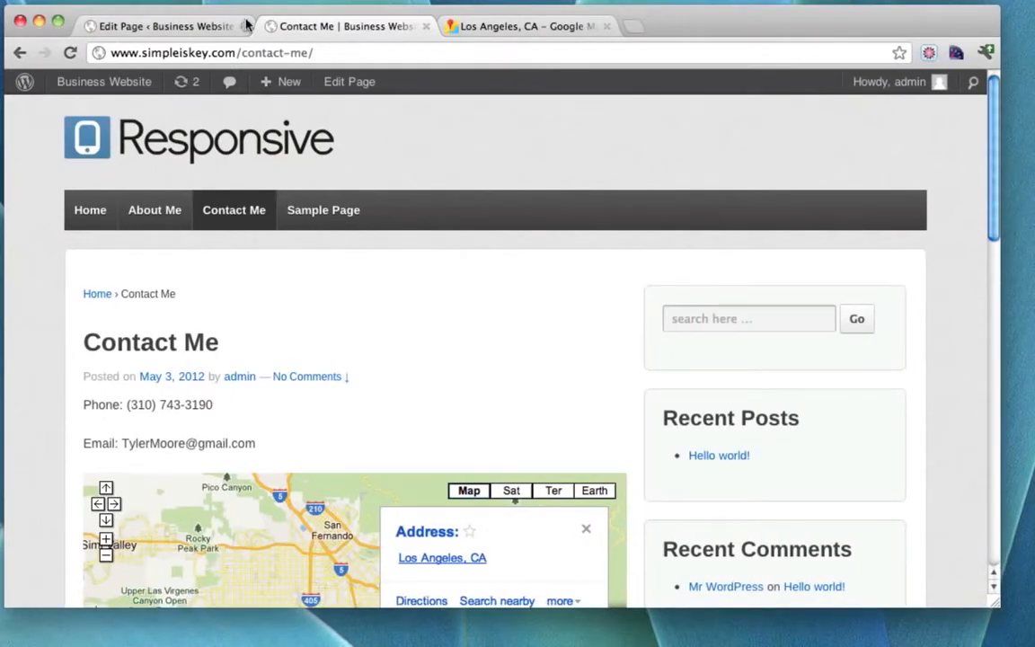
# Change the map iframe width from 605 to 100%, update the page, and view it live.
pyautogui.click(181, 30)
pyautogui.scroll(-1, 607, 467)
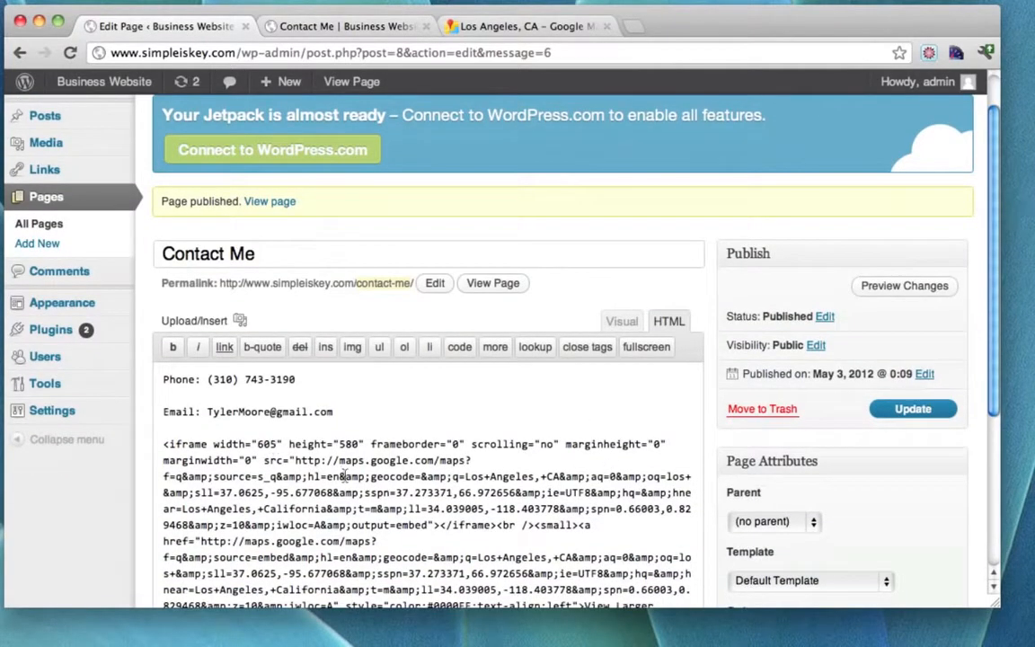
pyautogui.press('BackSpace')
pyautogui.press('BackSpace')
pyautogui.press('BackSpace')
pyautogui.write('100')
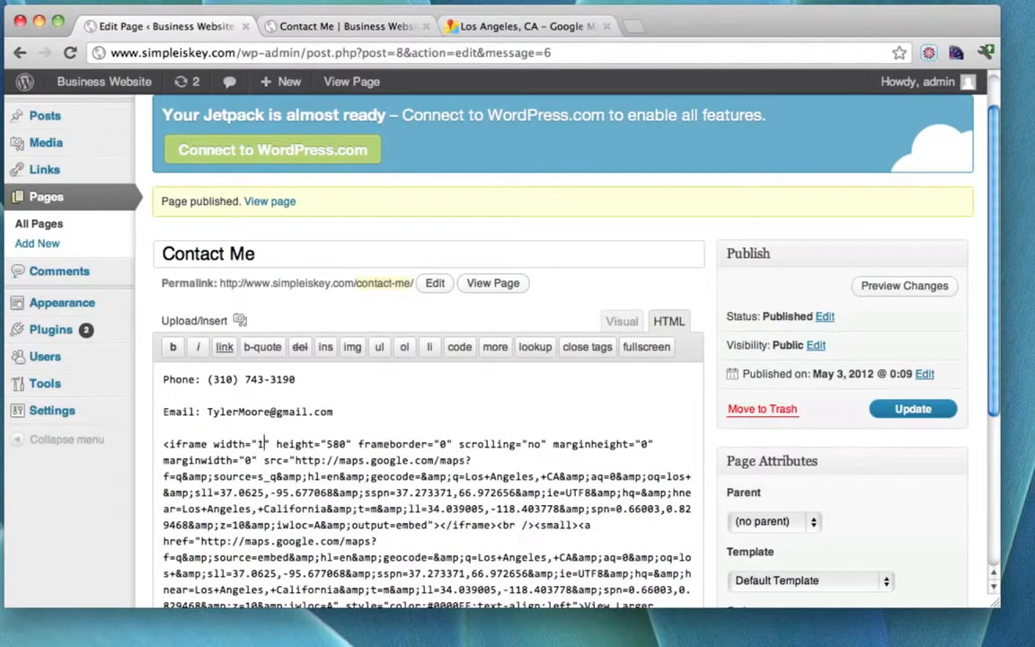
pyautogui.write('%')
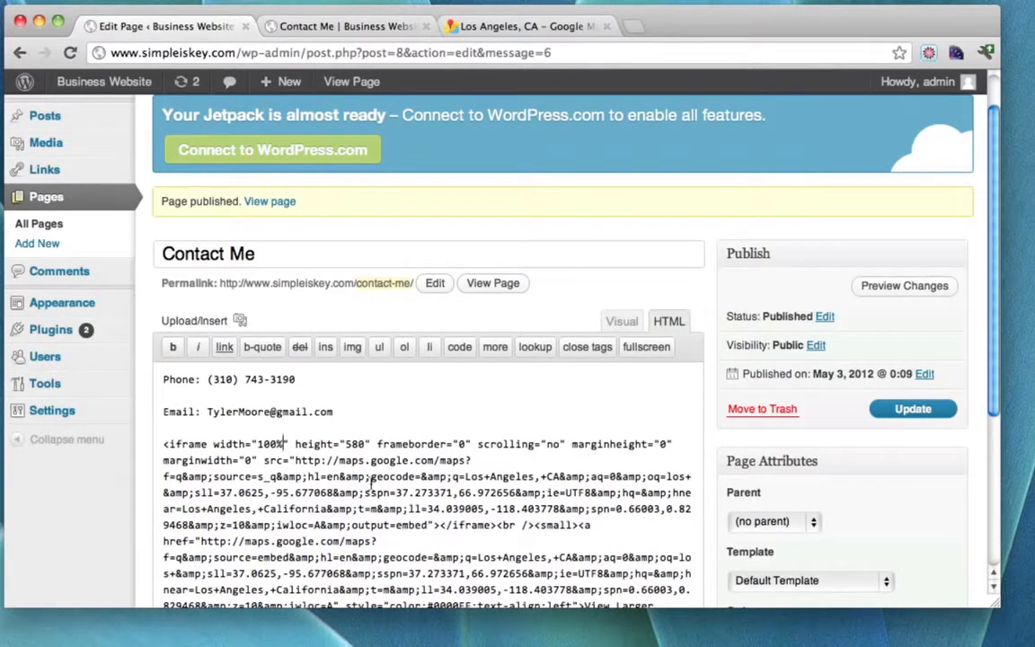
pyautogui.scroll(-2, 516, 457)
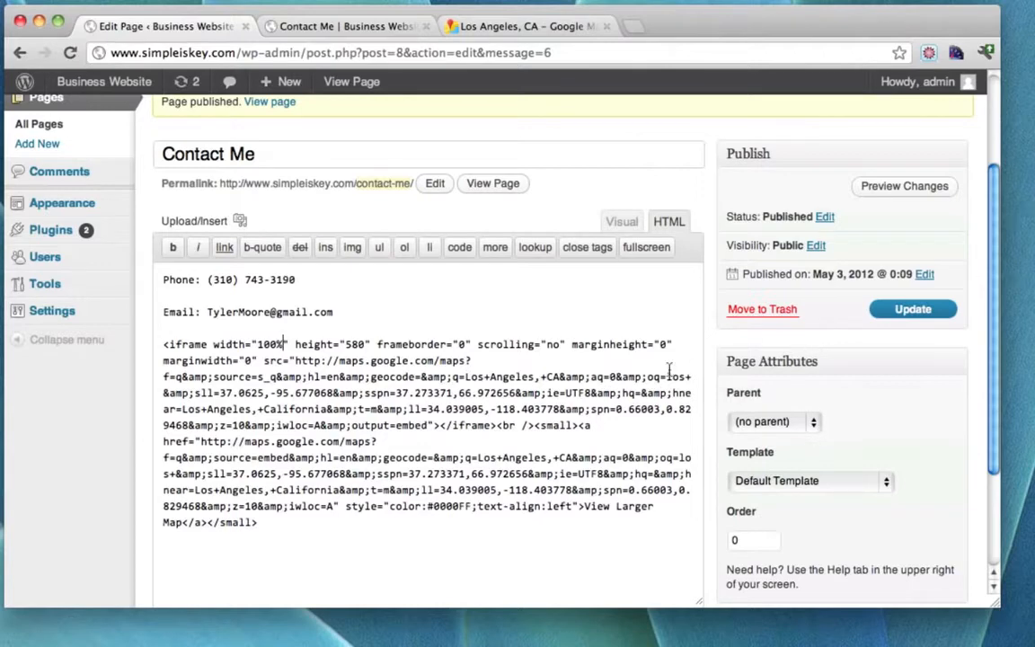
pyautogui.click(910, 309)
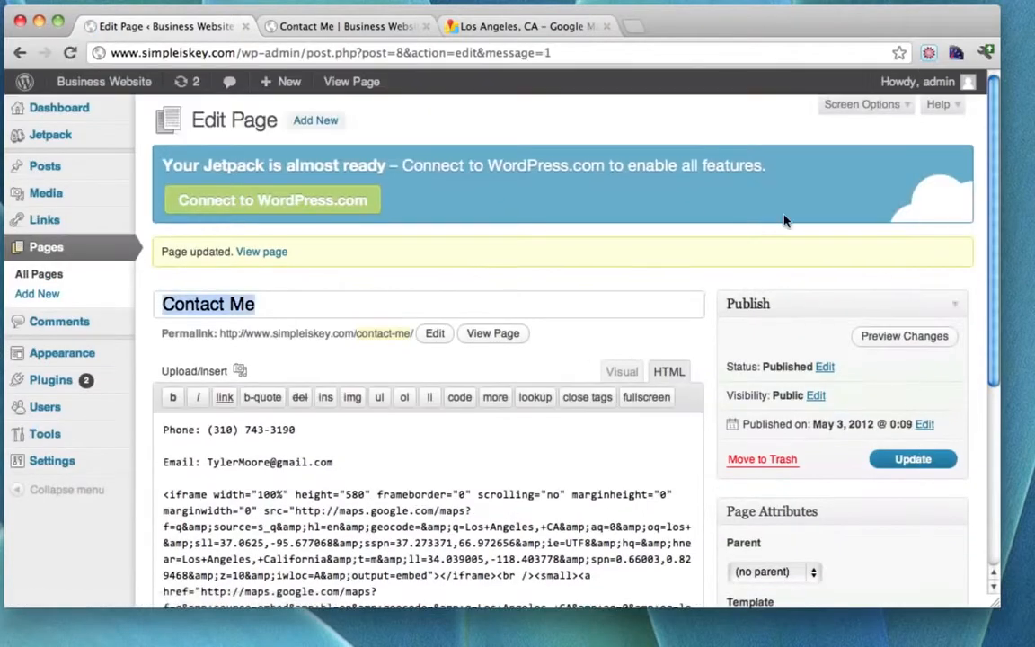
pyautogui.click(357, 26)
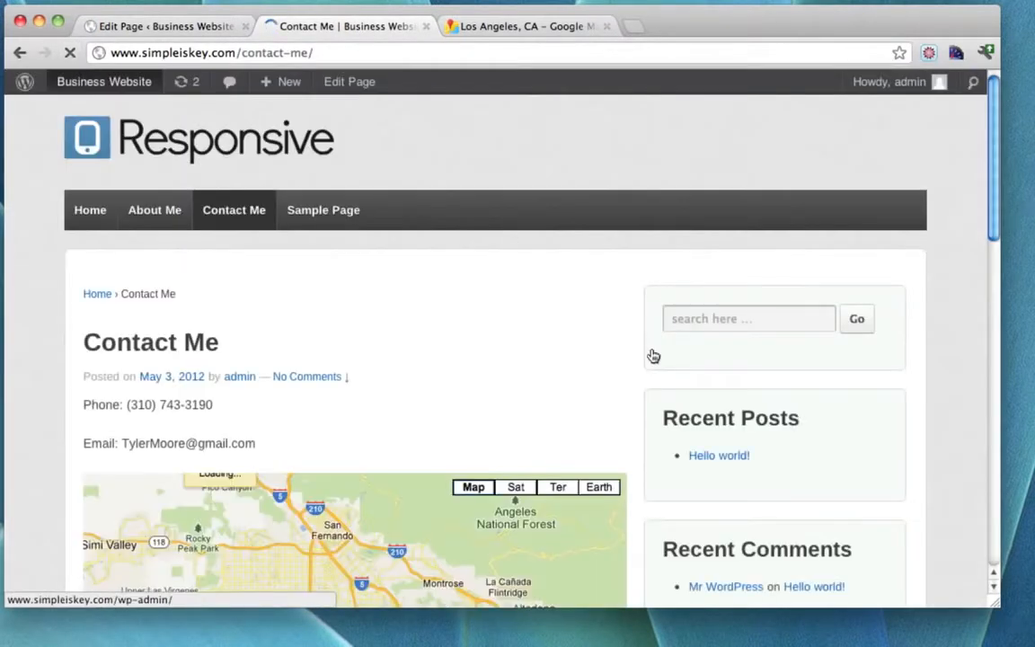
# Narrow and widen the browser to confirm the map resizes, then close the Google Maps tab.
pyautogui.scroll(-3, 963, 530)
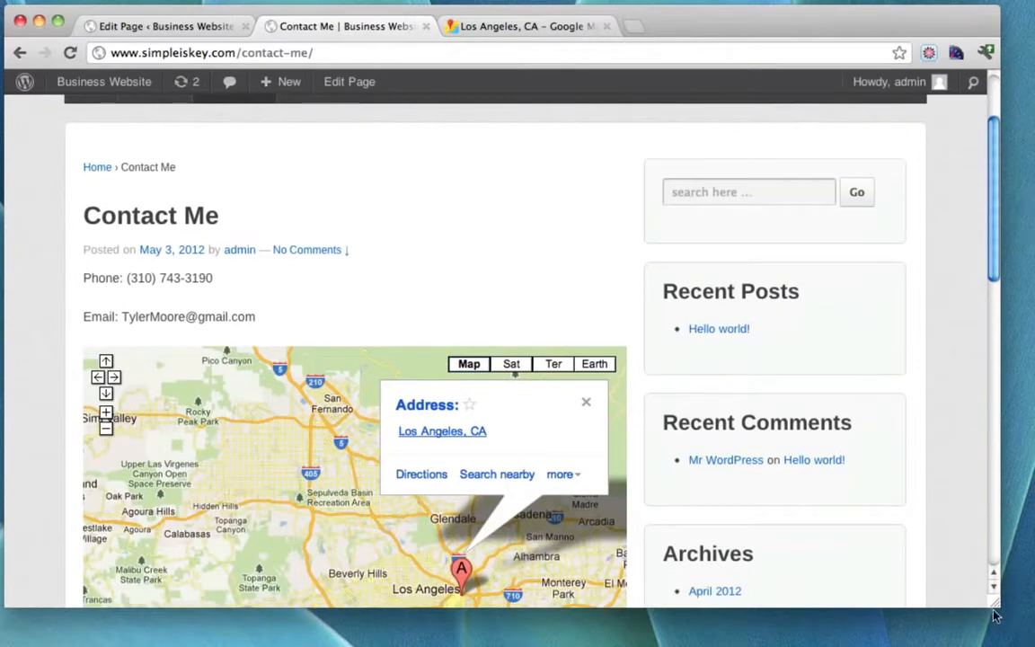
pyautogui.moveTo(994, 607); pyautogui.dragTo(352, 620)
pyautogui.scroll(-10, 284, 400)
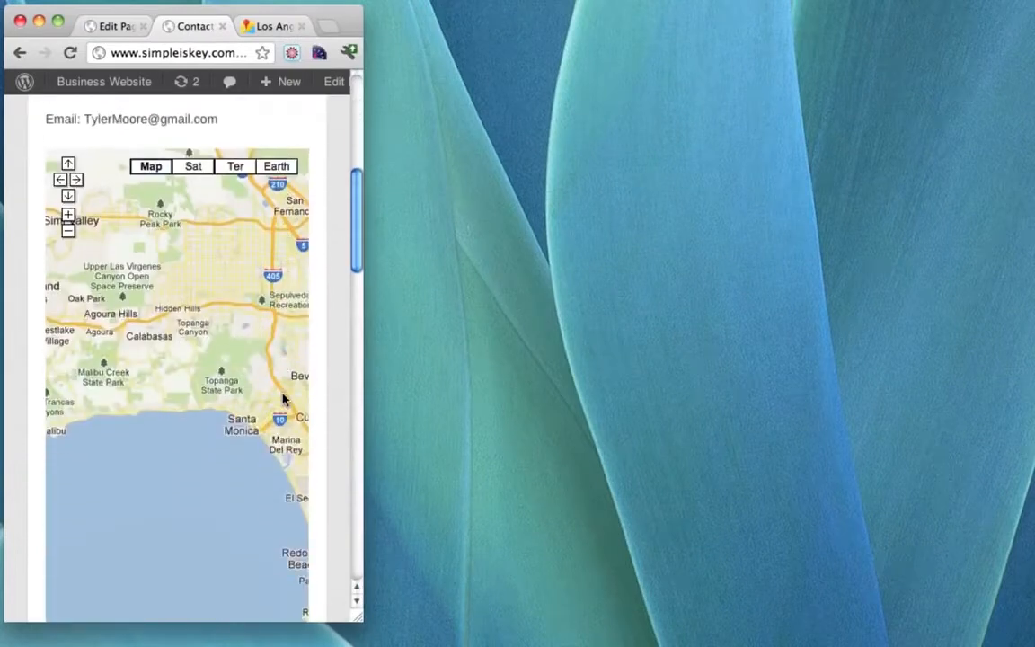
pyautogui.scroll(-2, 279, 402)
pyautogui.moveTo(366, 620); pyautogui.dragTo(763, 596)
pyautogui.scroll(5, 682, 434)
pyautogui.scroll(4, 683, 429)
pyautogui.scroll(-1, 692, 449)
pyautogui.moveTo(763, 595); pyautogui.dragTo(1012, 593)
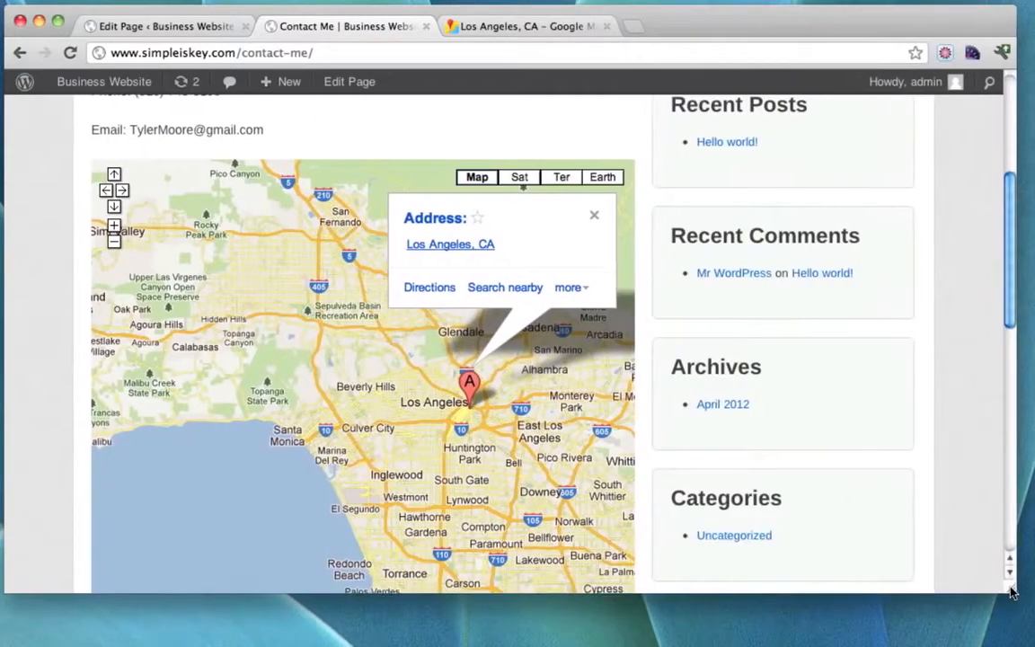
pyautogui.scroll(5, 760, 400)
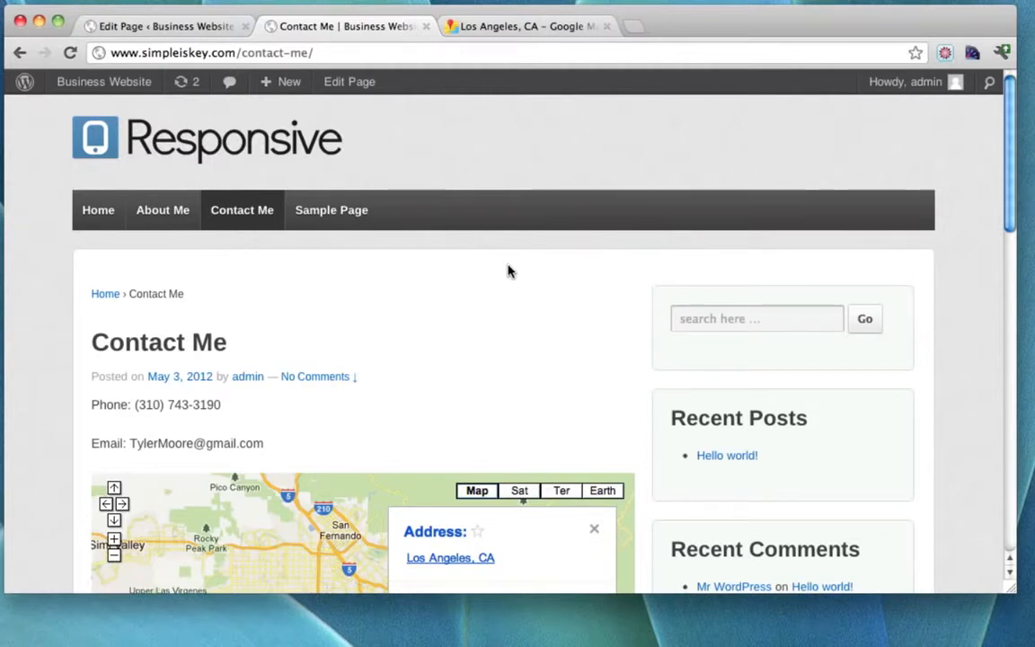
pyautogui.click(609, 25)
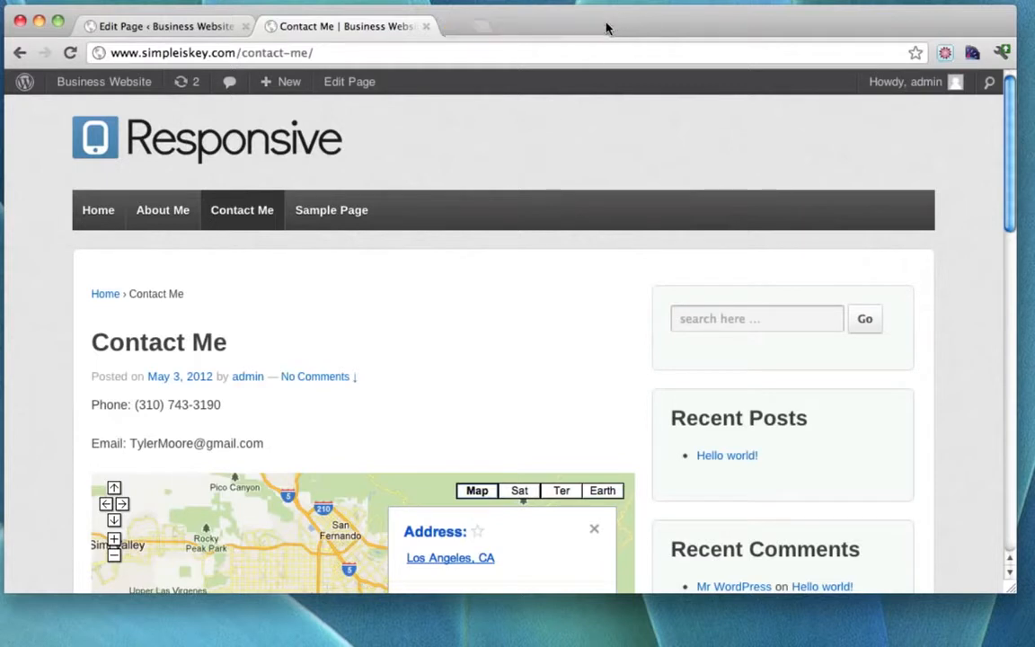
# Close the page editor tab and go to the Business Website admin Dashboard.
pyautogui.click(244, 26)
pyautogui.click(105, 88)
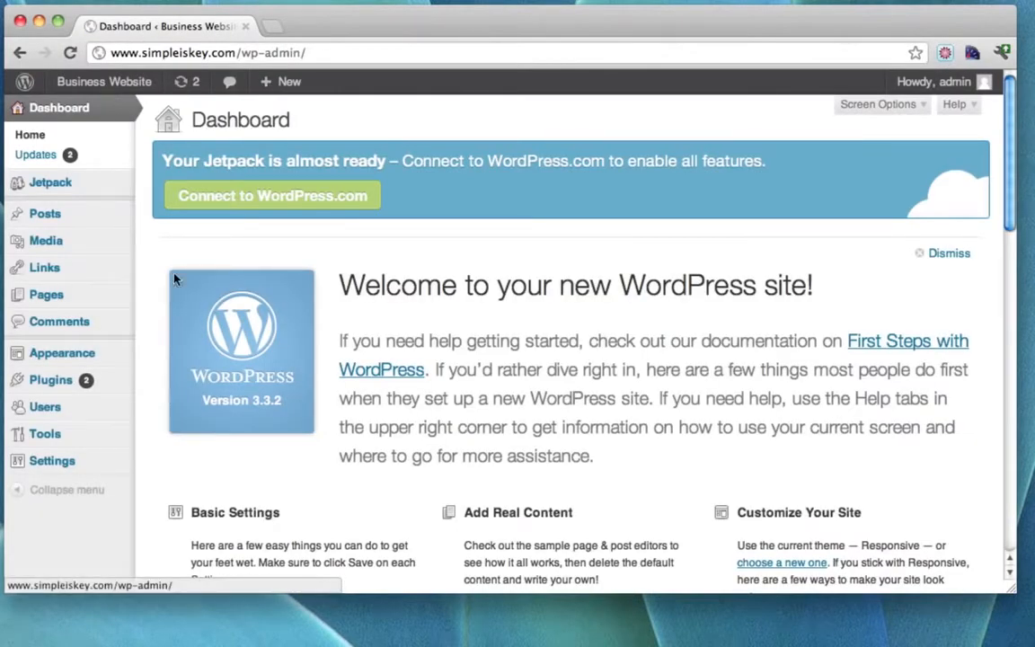
pyautogui.moveTo(69, 391)
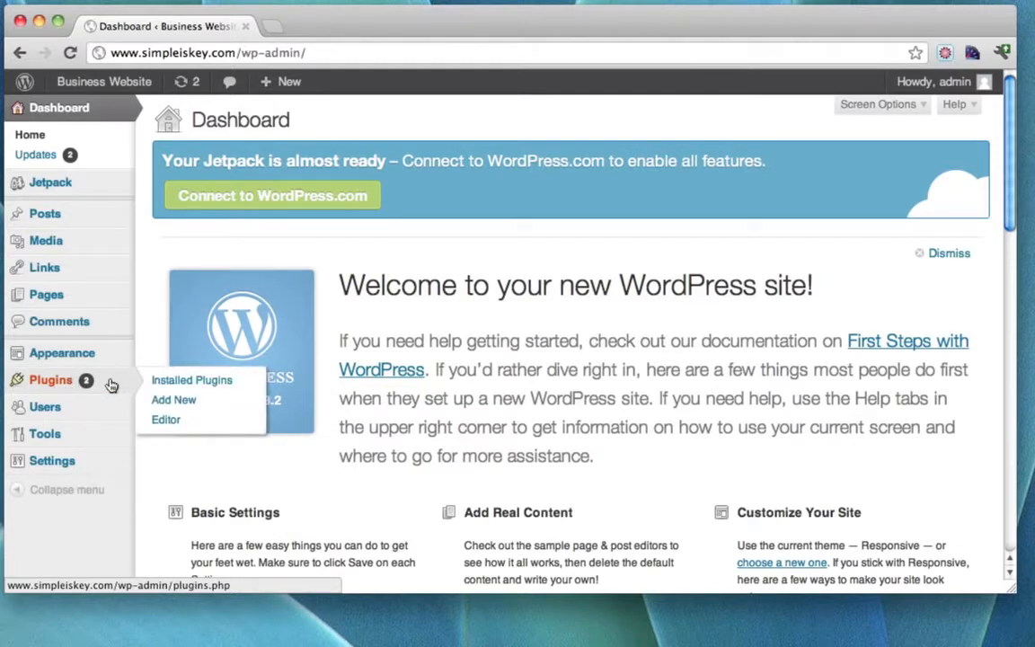
# Search Plugins > Add New for contact form plugins and scroll down to Contact Form 7 3.1.2.
pyautogui.click(183, 380)
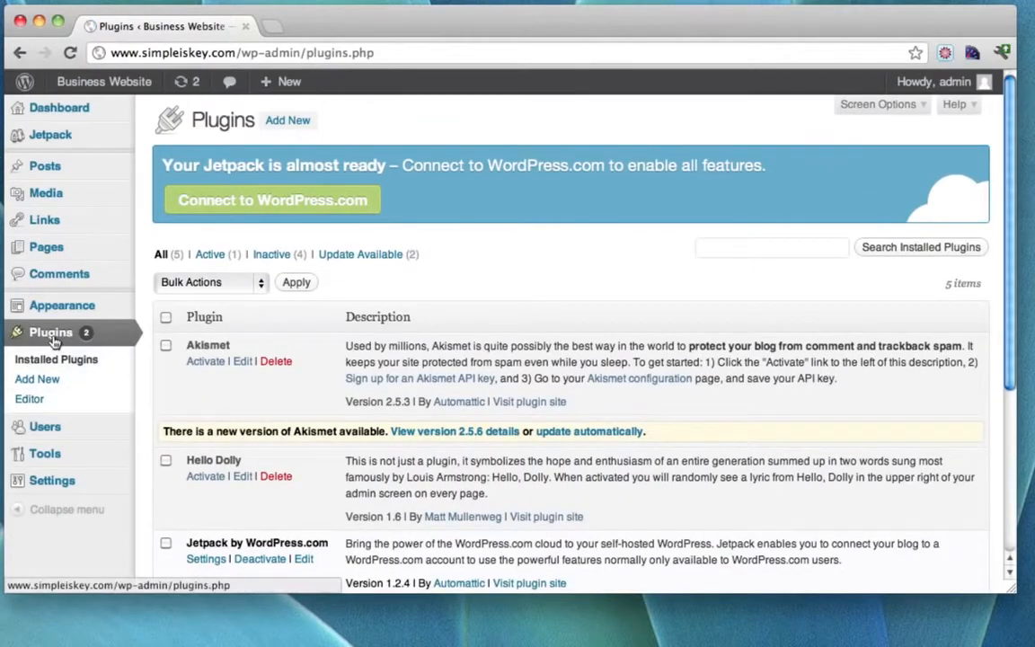
pyautogui.click(45, 382)
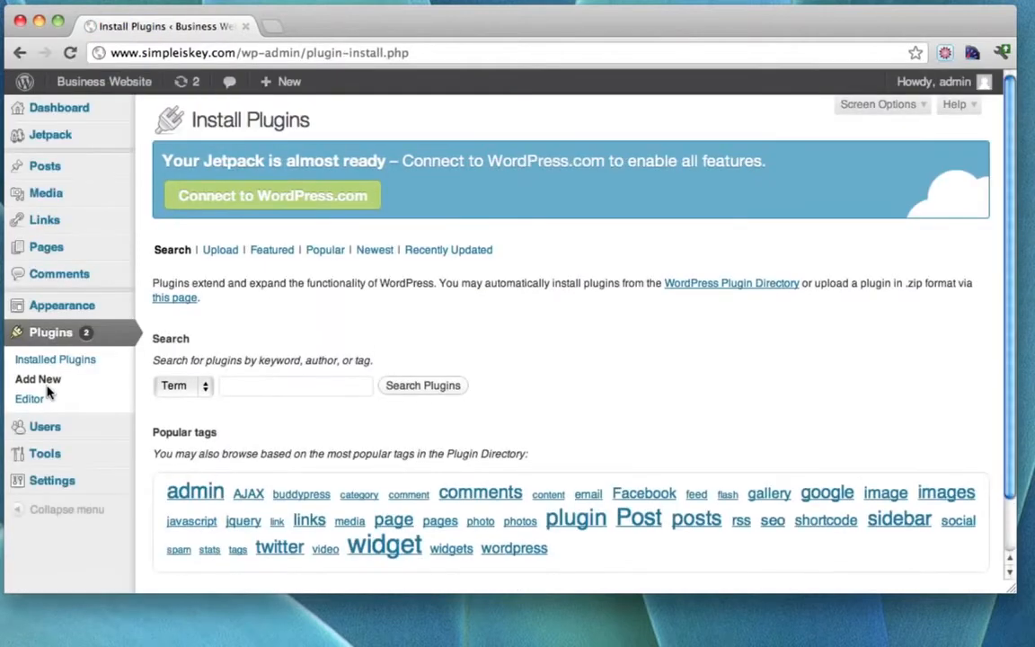
pyautogui.click(260, 385)
pyautogui.write('contact form')
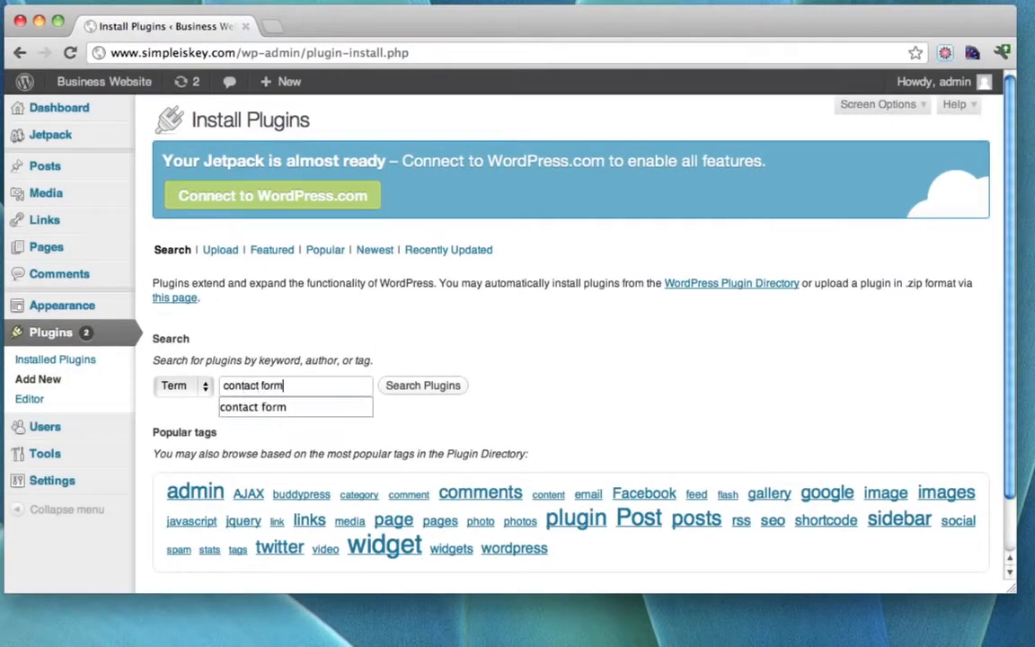
pyautogui.press('Return')
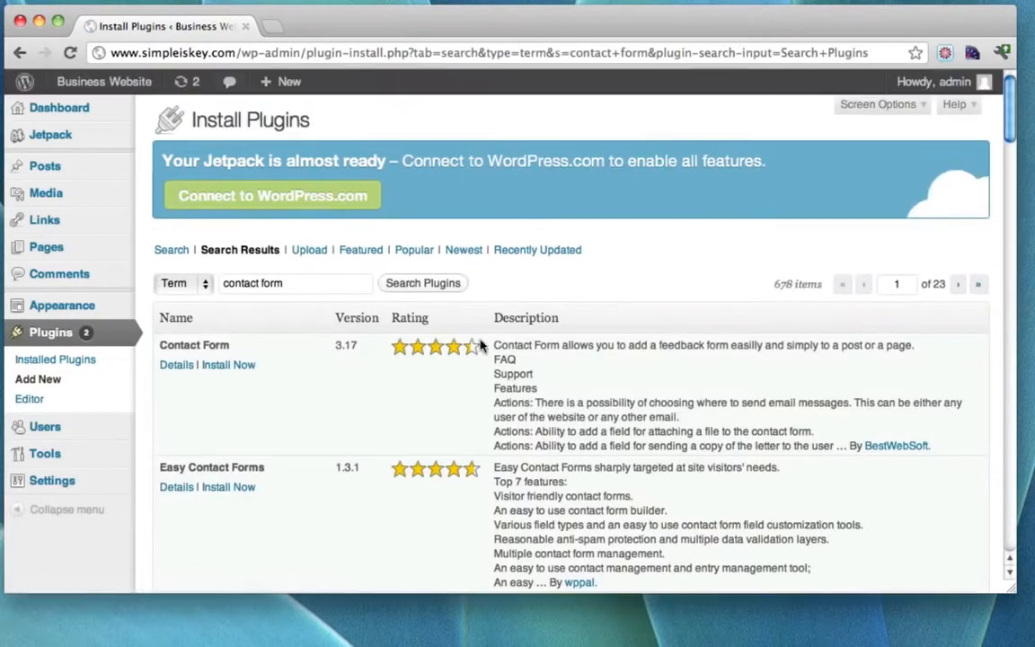
pyautogui.scroll(-10, 608, 298)
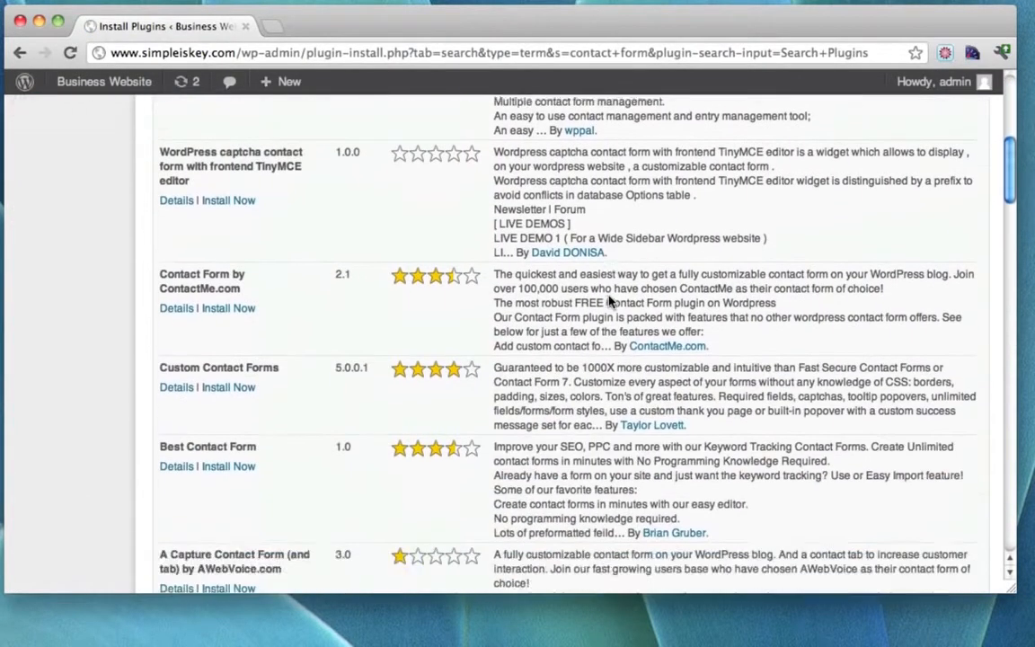
pyautogui.scroll(-10, 608, 298)
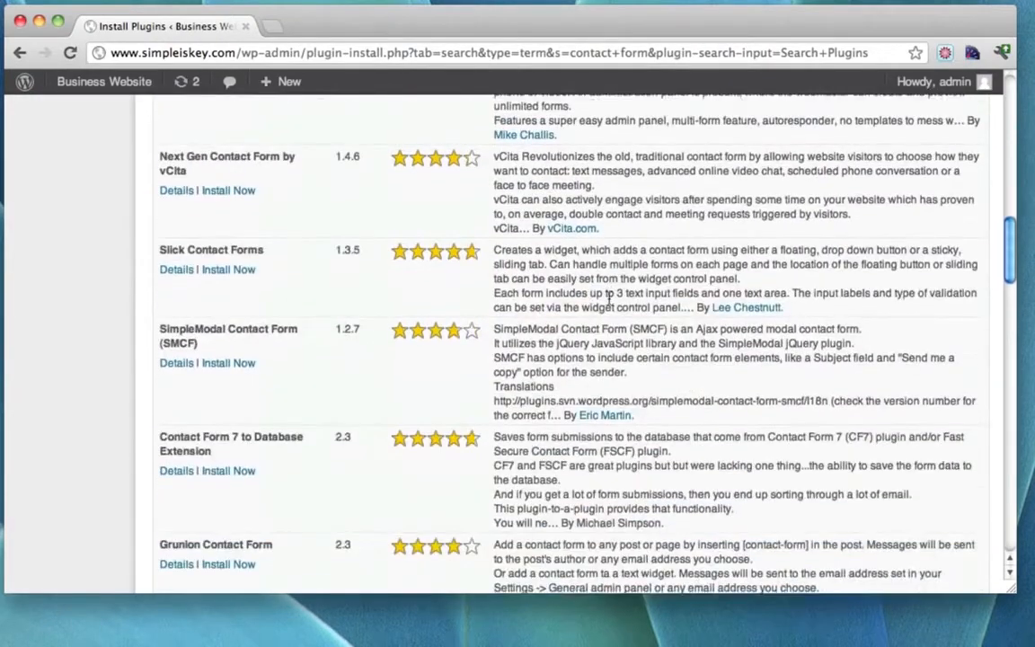
pyautogui.scroll(-8, 608, 301)
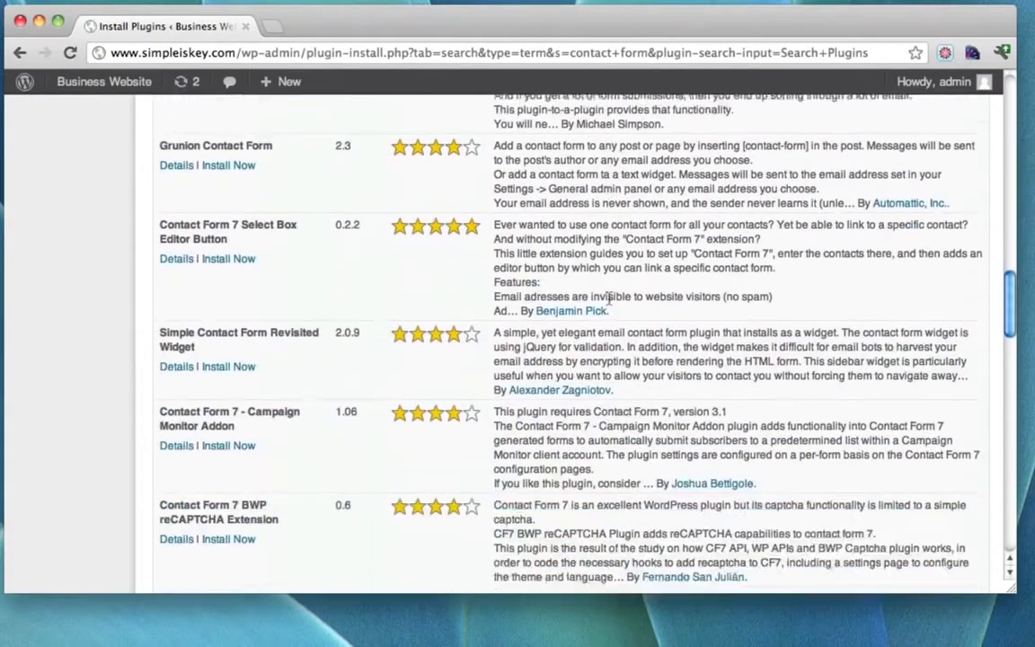
pyautogui.scroll(-7, 608, 301)
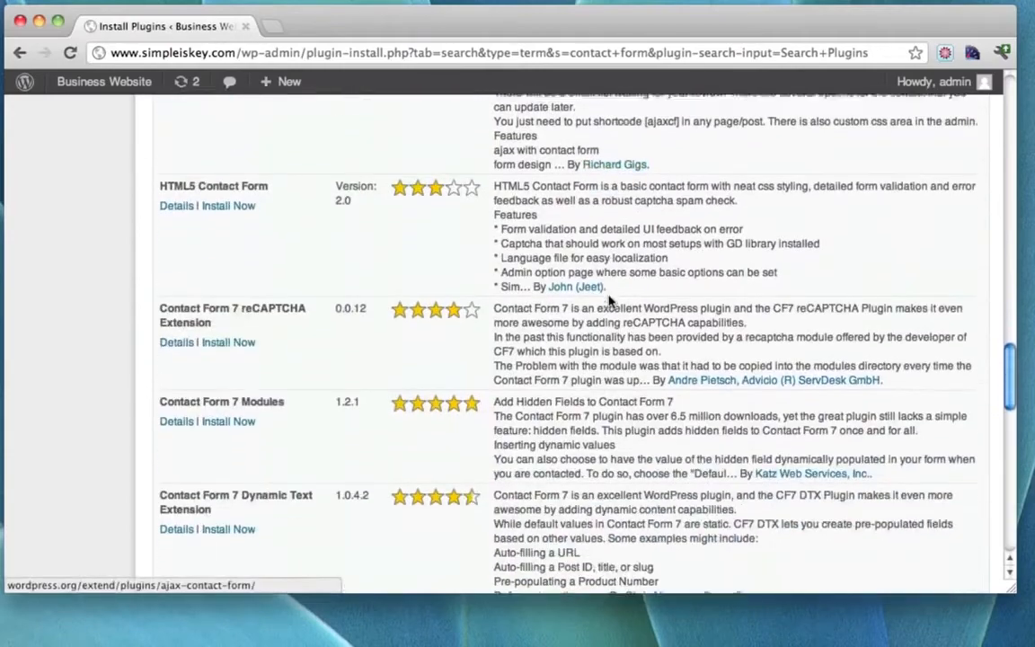
pyautogui.scroll(-11, 608, 298)
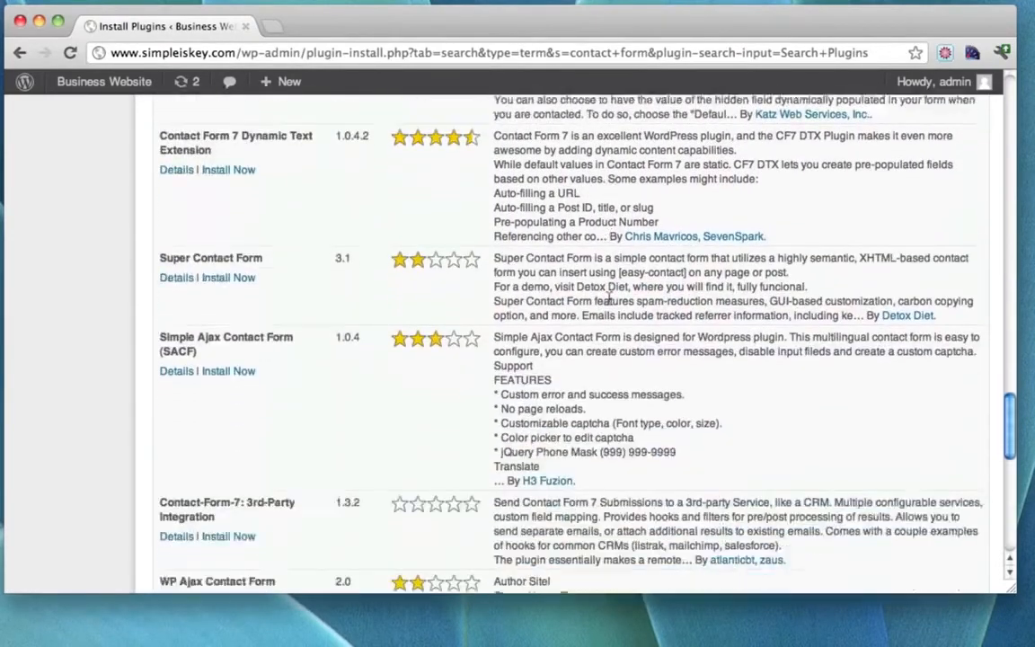
pyautogui.scroll(-5, 608, 298)
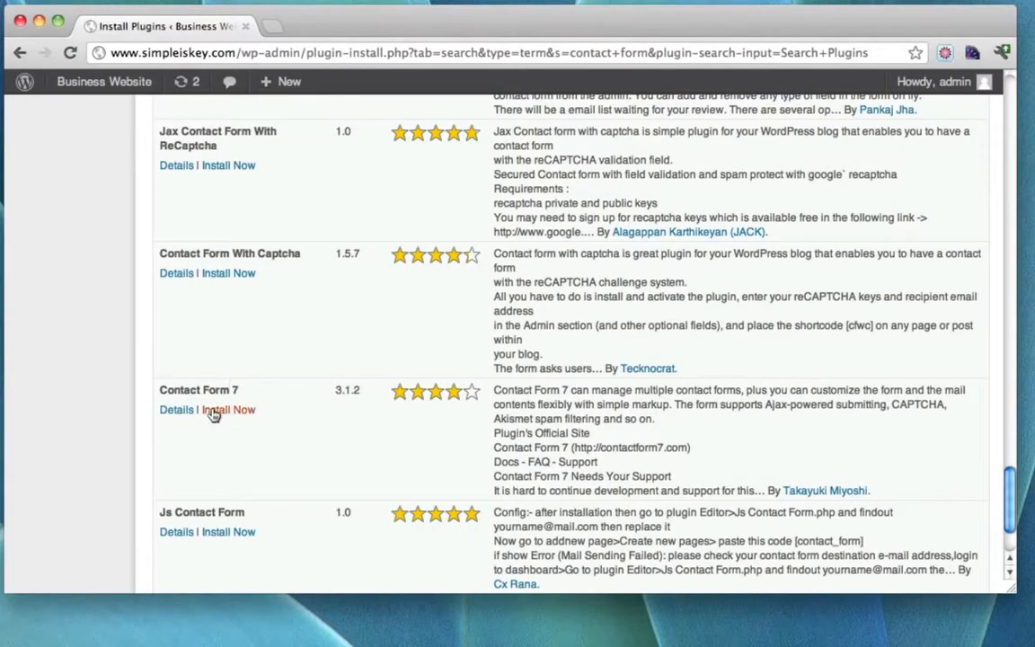
# Review Contact Form 7's details and screenshots.
pyautogui.click(180, 414)
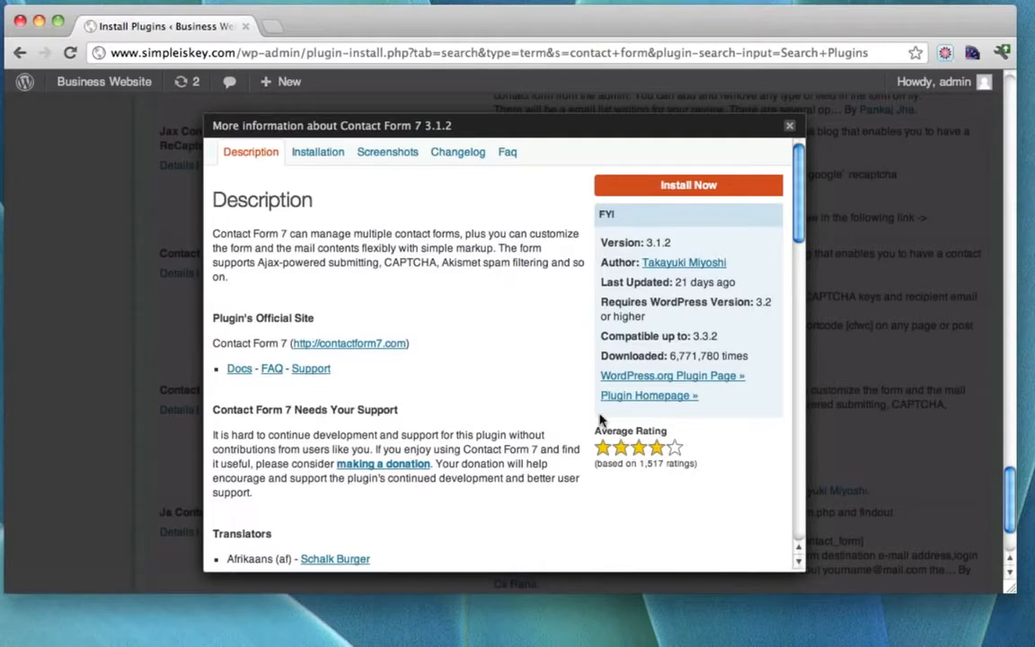
pyautogui.click(389, 152)
pyautogui.scroll(-8, 503, 300)
pyautogui.scroll(8, 503, 301)
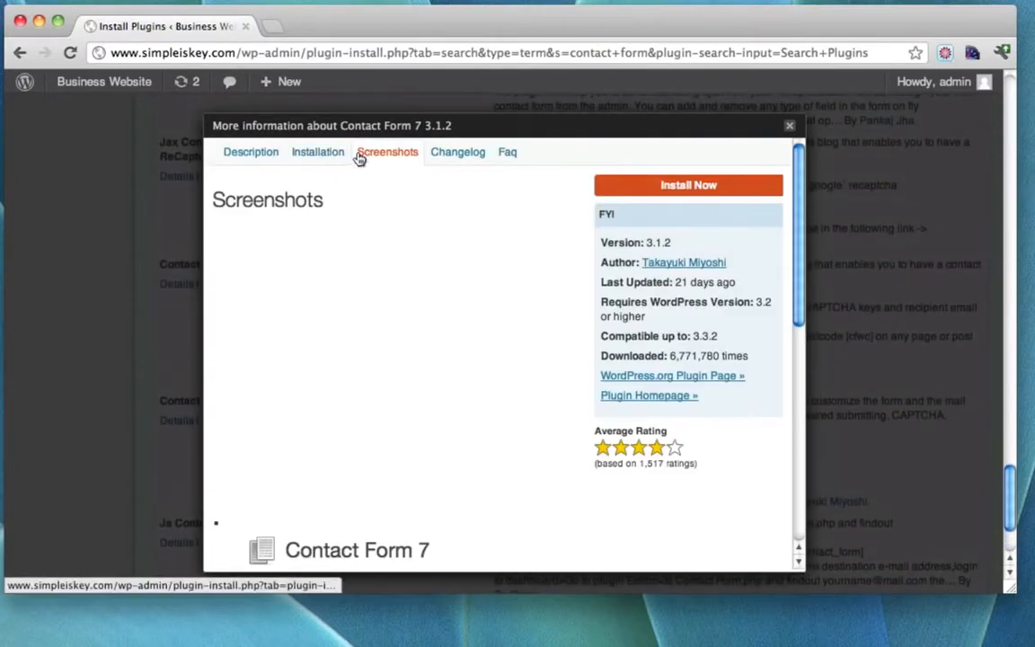
pyautogui.click(788, 131)
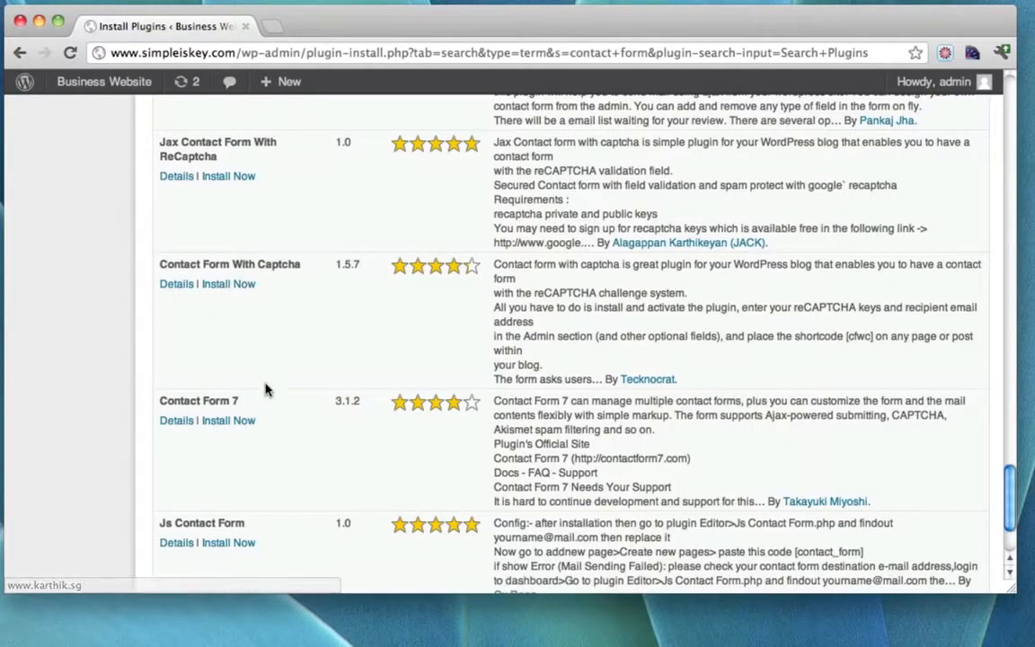
# Install Contact Form 7 3.1.2, confirm the installation, and activate it.
pyautogui.click(230, 420)
pyautogui.click(698, 236)
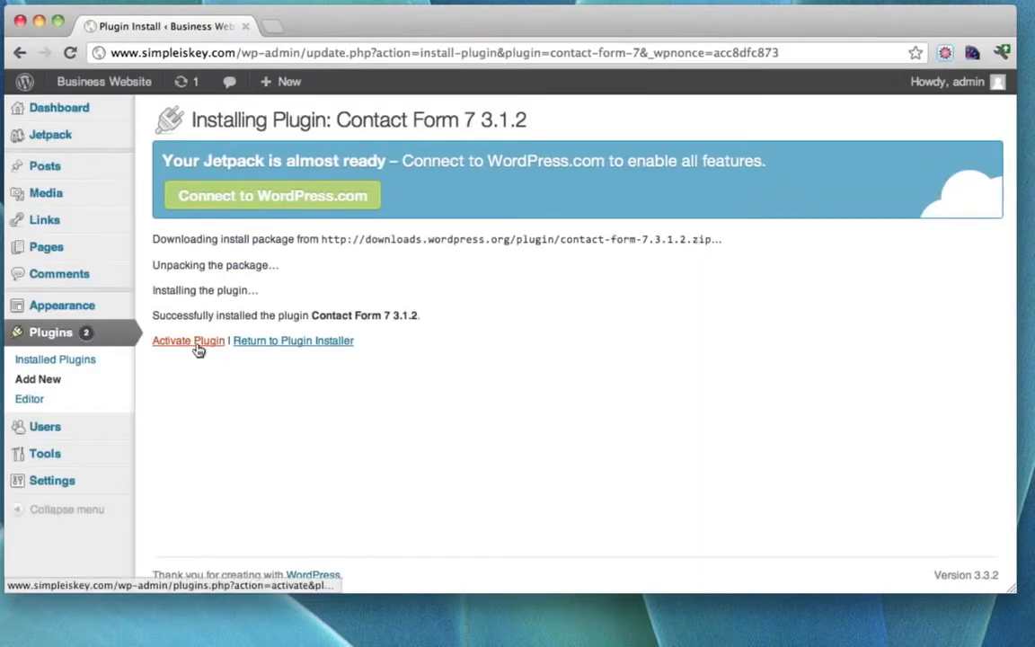
pyautogui.click(198, 349)
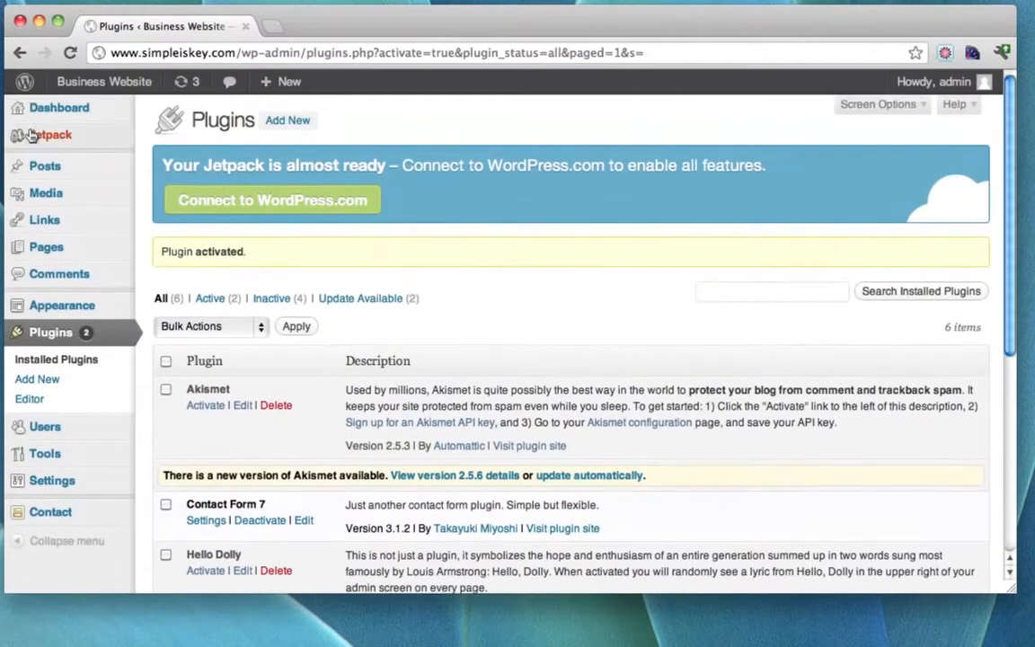
# Open the Contact Form 7 settings and read the note about pasting the form code.
pyautogui.click(73, 512)
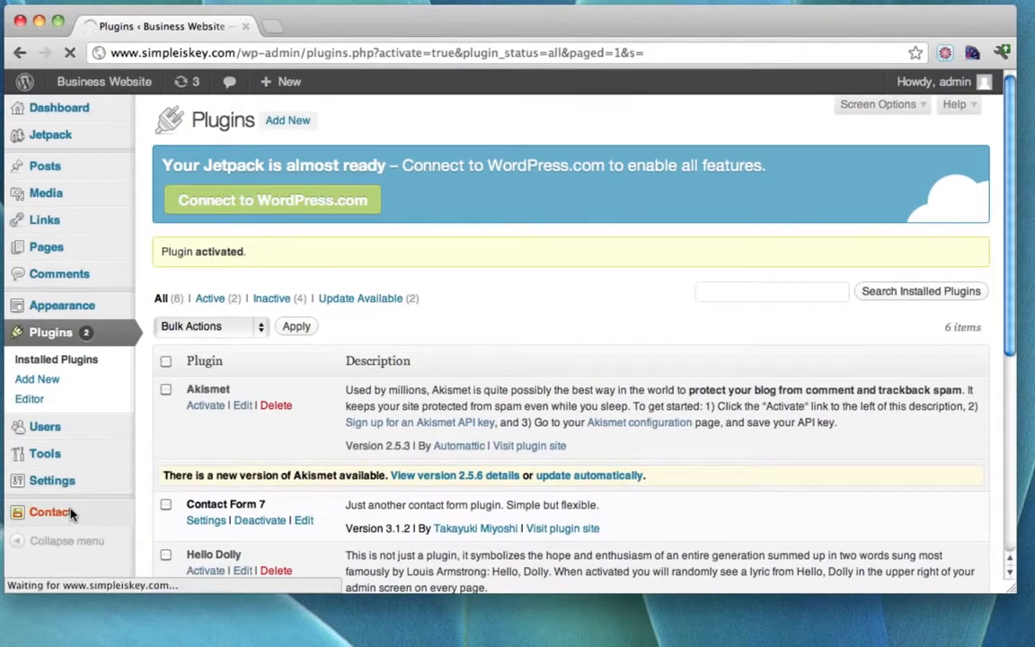
pyautogui.scroll(-4, 492, 358)
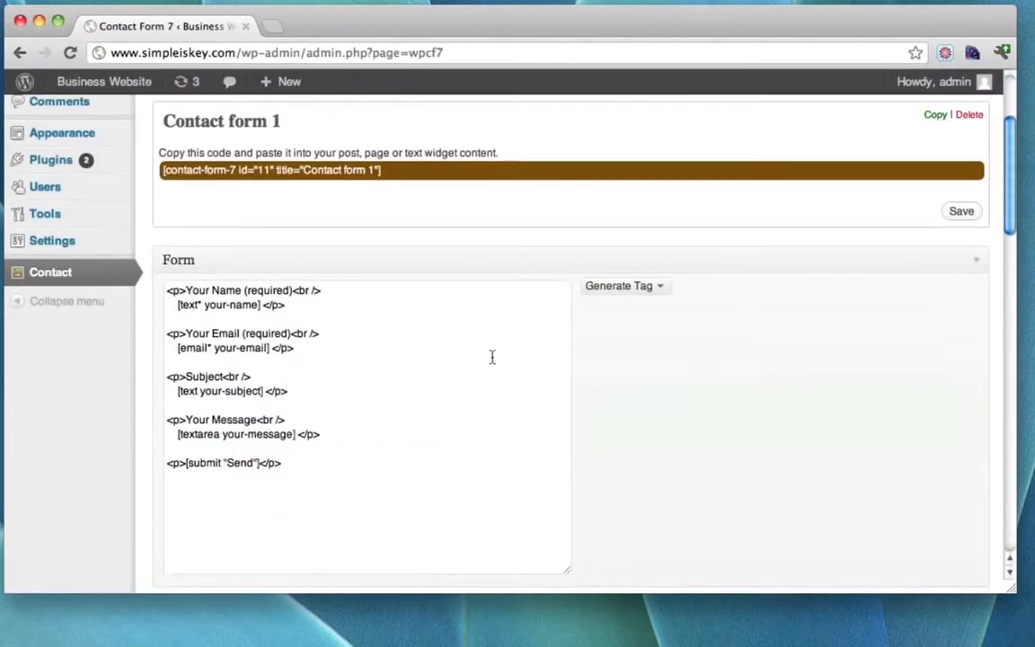
pyautogui.scroll(4, 492, 357)
pyautogui.moveTo(160, 308); pyautogui.dragTo(406, 310)
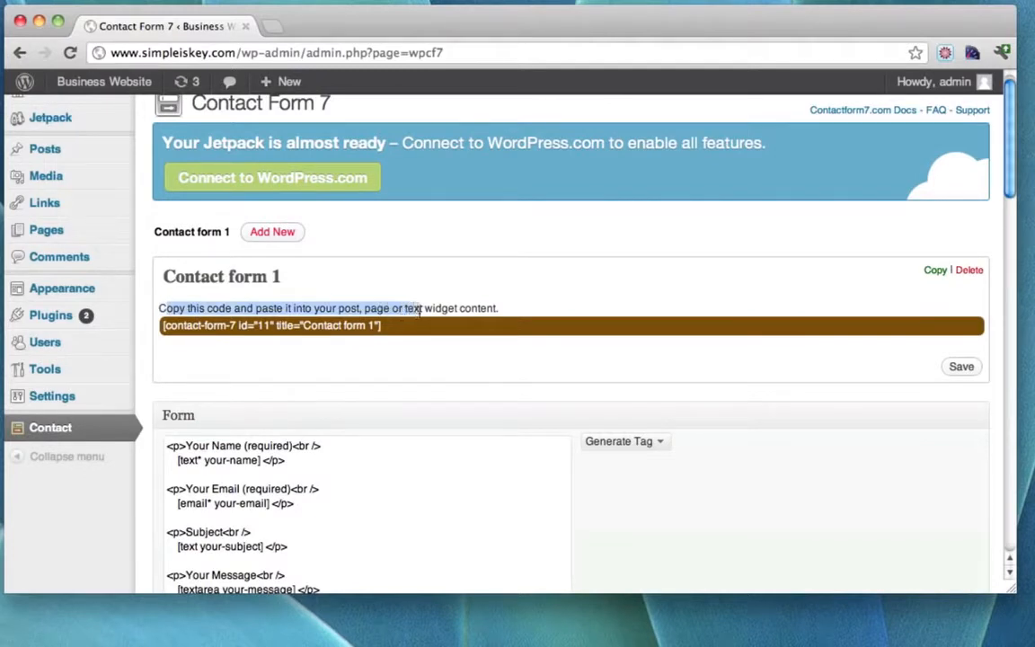
pyautogui.moveTo(66, 158)
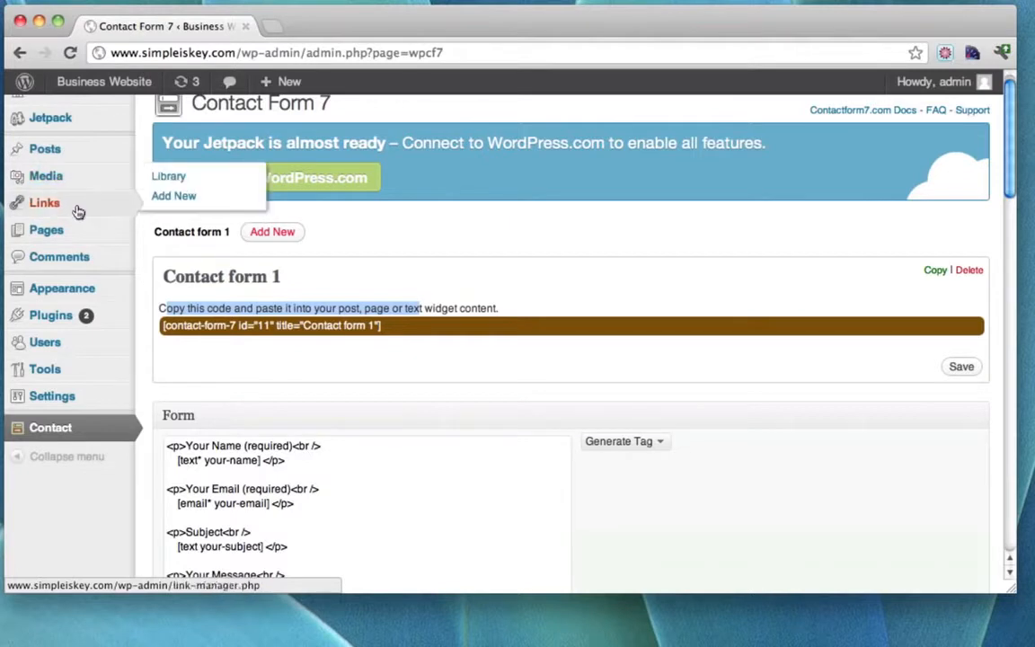
pyautogui.moveTo(69, 233)
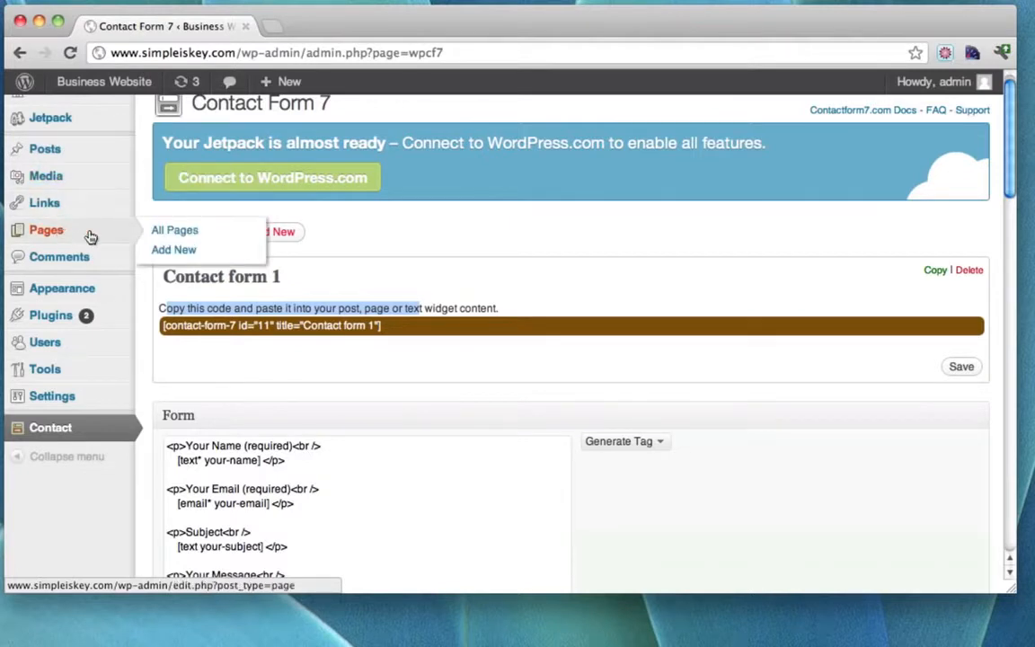
pyautogui.click(418, 307)
pyautogui.moveTo(403, 308); pyautogui.dragTo(451, 308)
pyautogui.click(451, 308)
pyautogui.scroll(-4, 451, 308)
pyautogui.scroll(-4, 451, 308)
pyautogui.scroll(6, 451, 308)
pyautogui.scroll(-3, 451, 308)
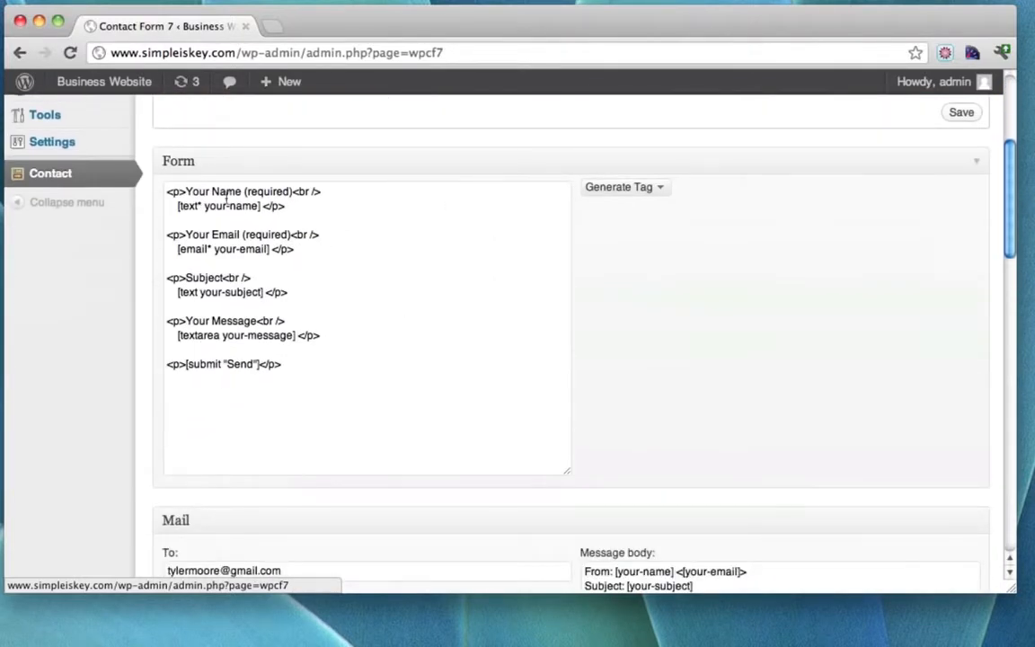
pyautogui.scroll(1, 433, 218)
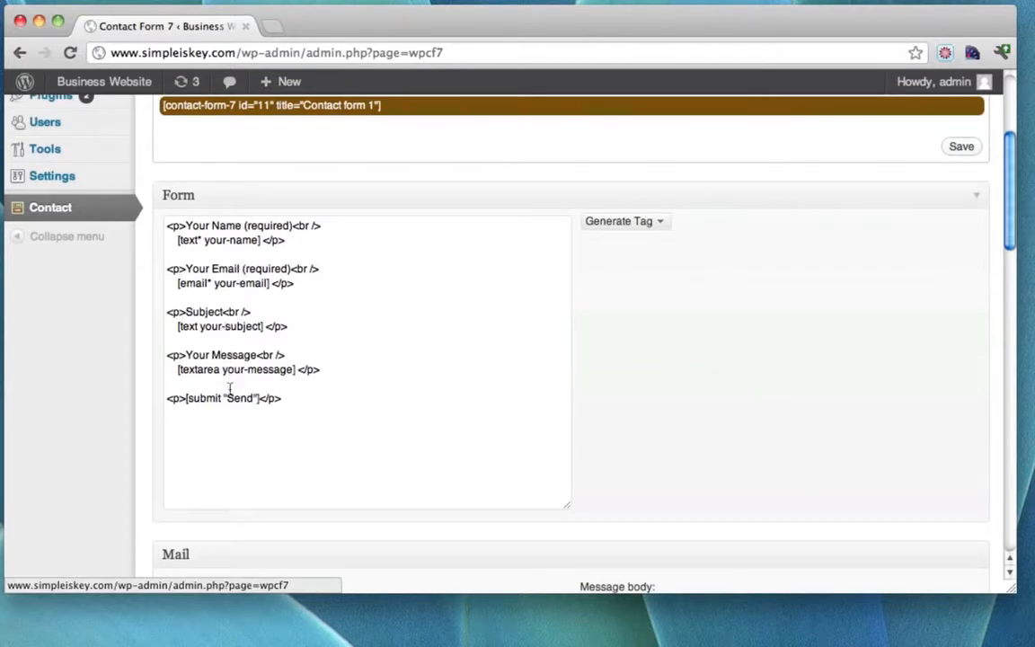
pyautogui.scroll(3, 472, 340)
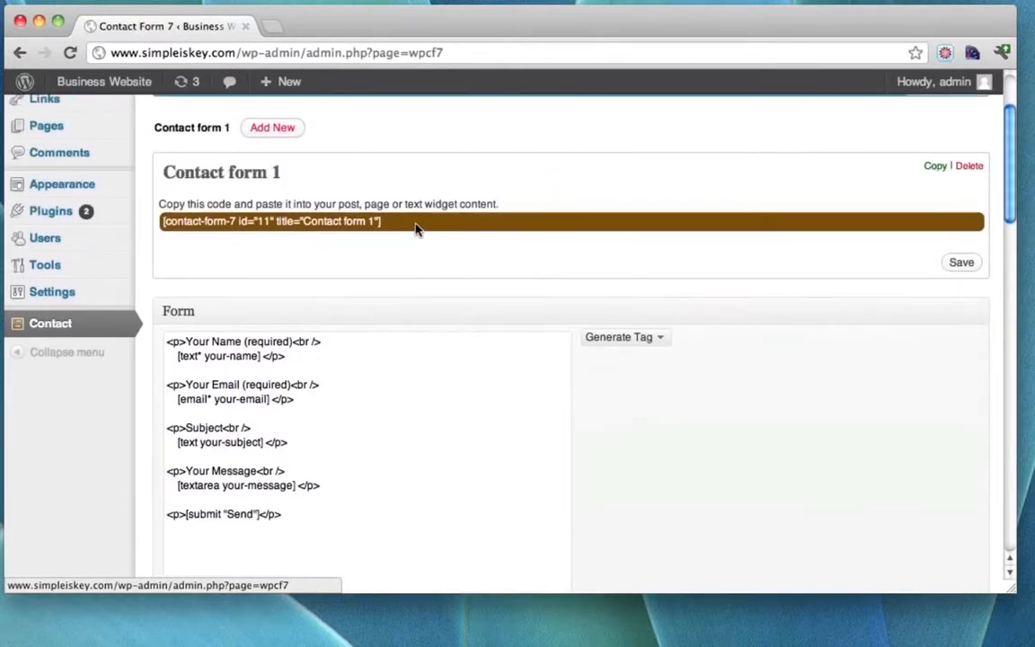
# Copy the shortcode [contact-form-7 id="11" title="Contact form 1"].
pyautogui.moveTo(385, 224); pyautogui.dragTo(159, 225)
pyautogui.rightClick(196, 225)
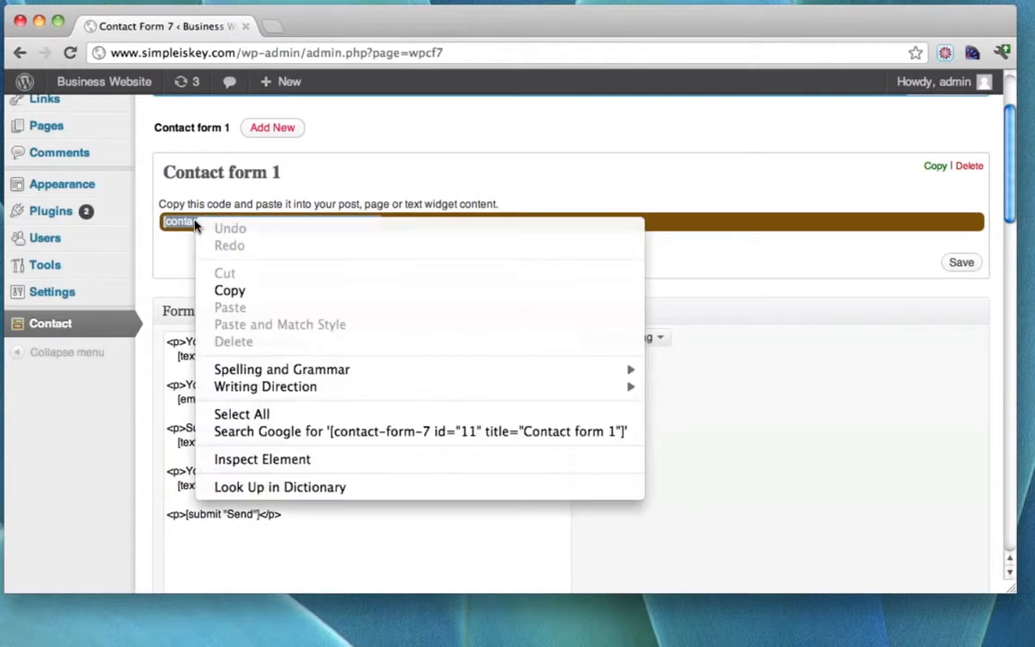
pyautogui.click(244, 296)
pyautogui.scroll(3, 244, 295)
pyautogui.moveTo(56, 255)
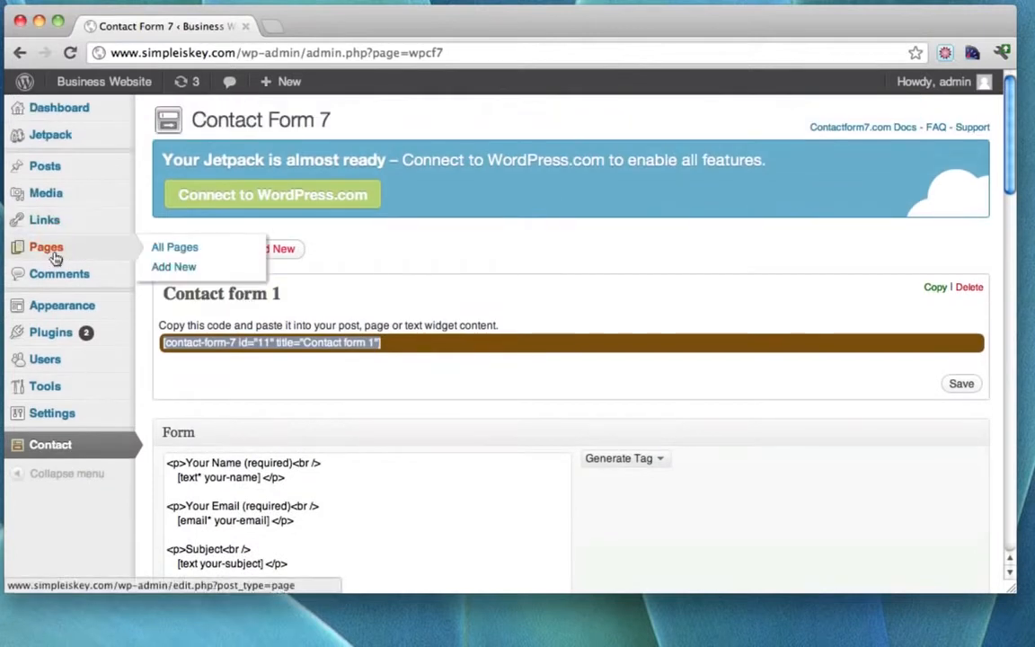
# Publish an 'Ask a Question' page reading 'Ask me a web development question' with the Contact form 1 shortcode.
pyautogui.click(170, 268)
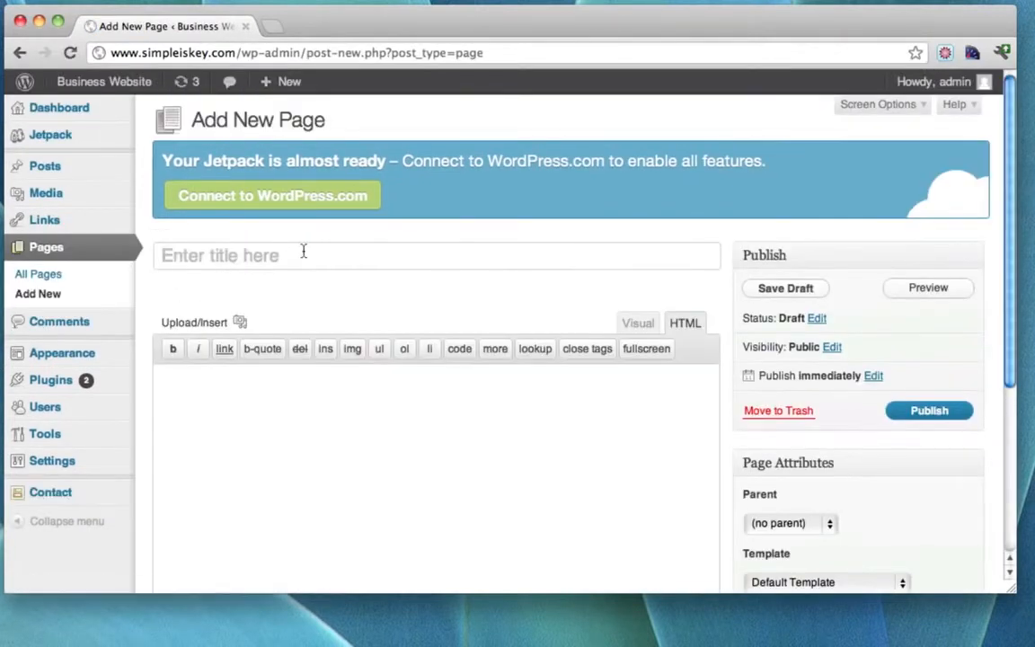
pyautogui.write('Ask a ')
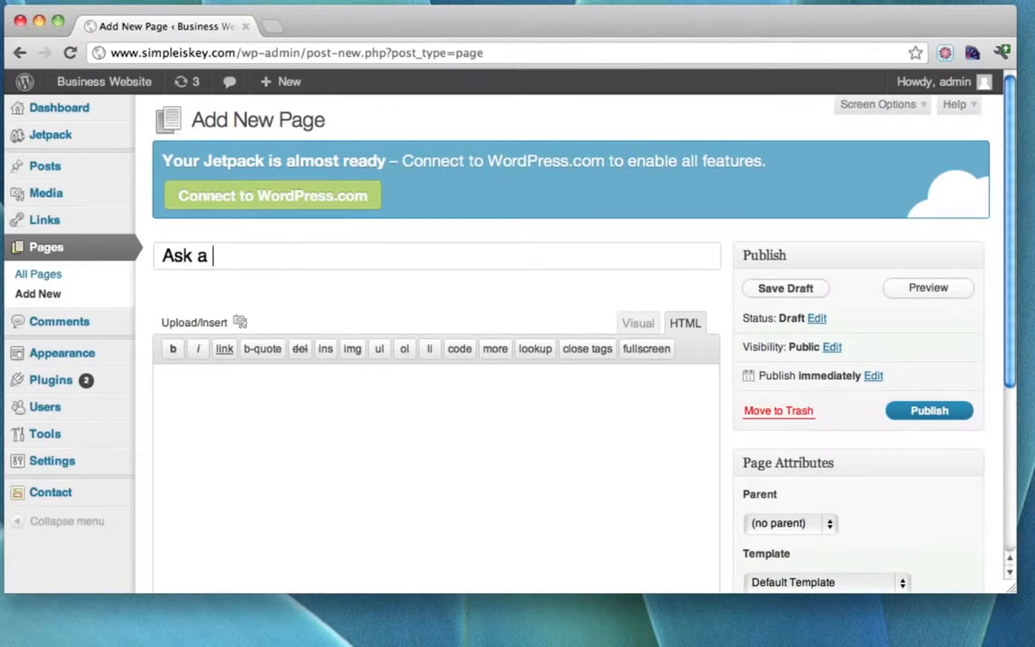
pyautogui.write('Question')
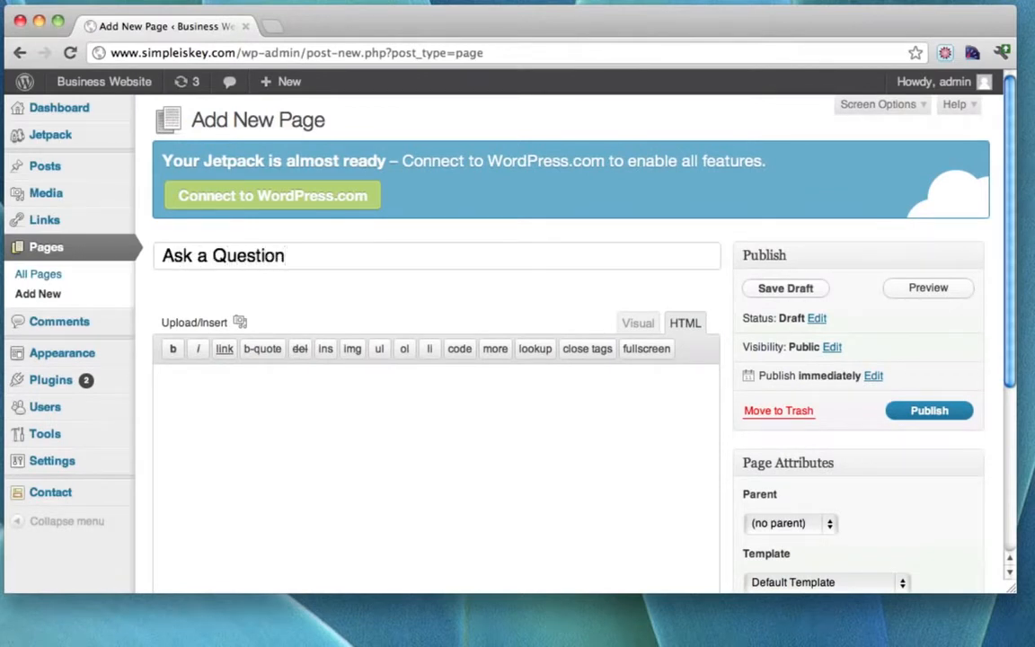
pyautogui.click(391, 456)
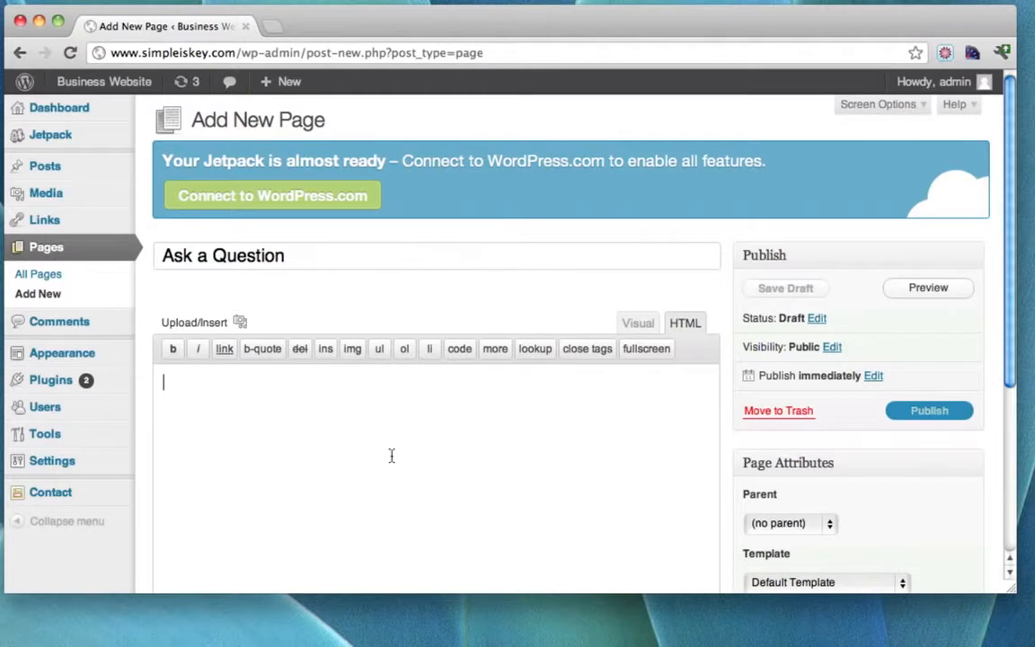
pyautogui.write('A')
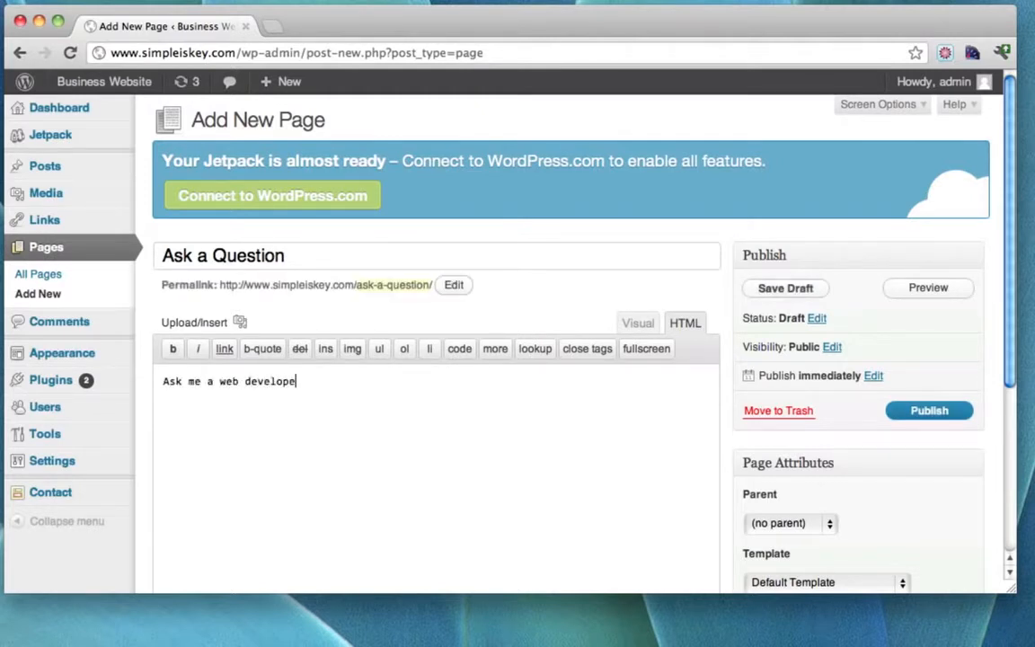
pyautogui.write('sk me a web development question')
pyautogui.click(639, 323)
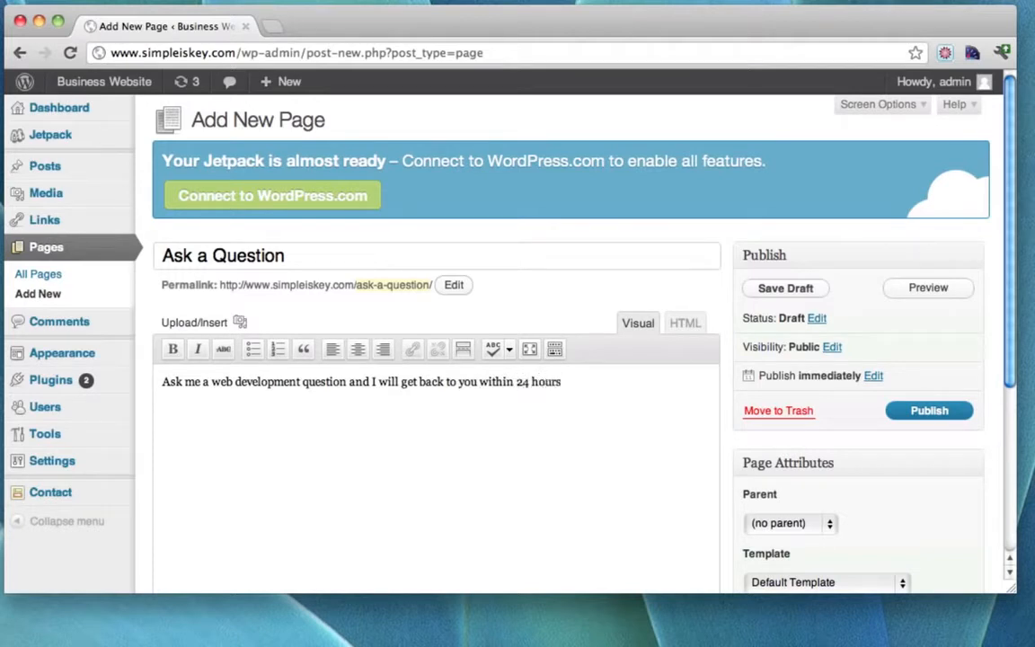
pyautogui.press('super+v')
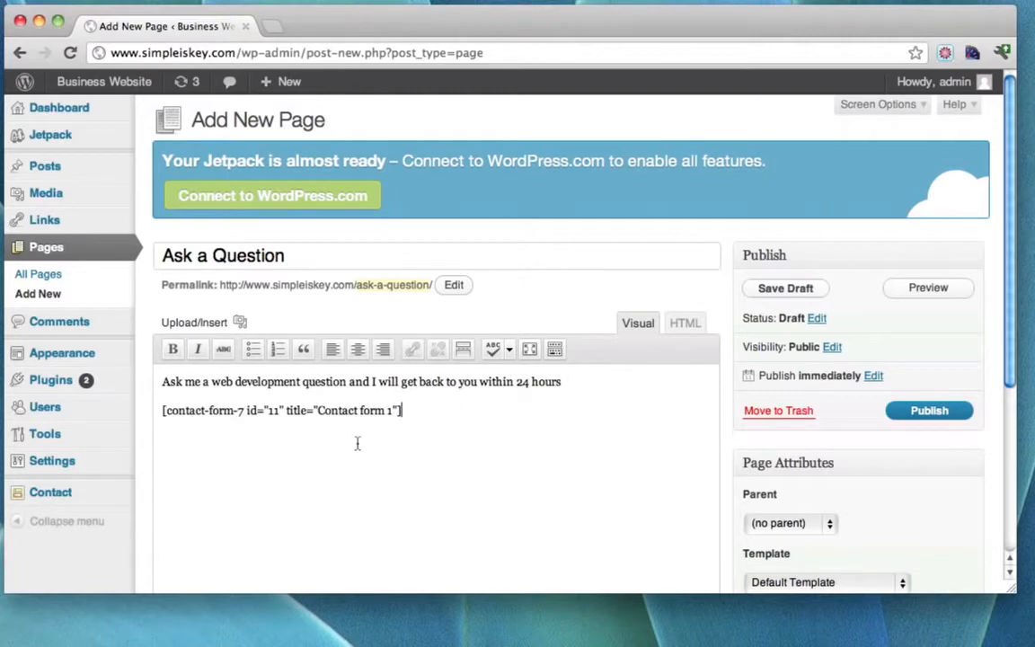
pyautogui.click(936, 413)
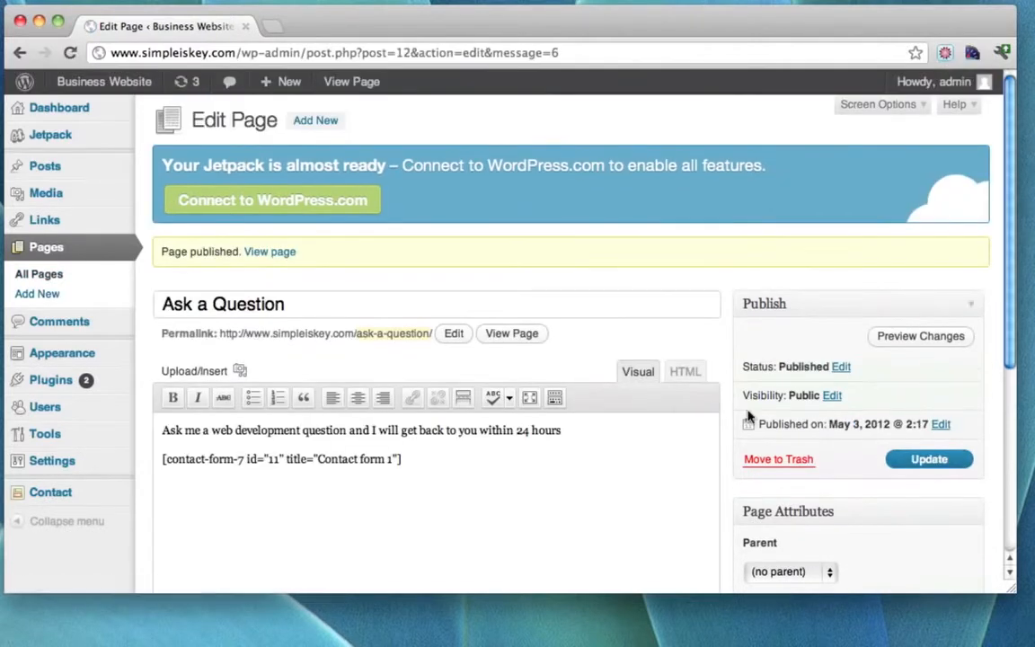
# On the live Ask a Question page, enter the sender's name and e-mail in the contact form.
pyautogui.click(499, 334)
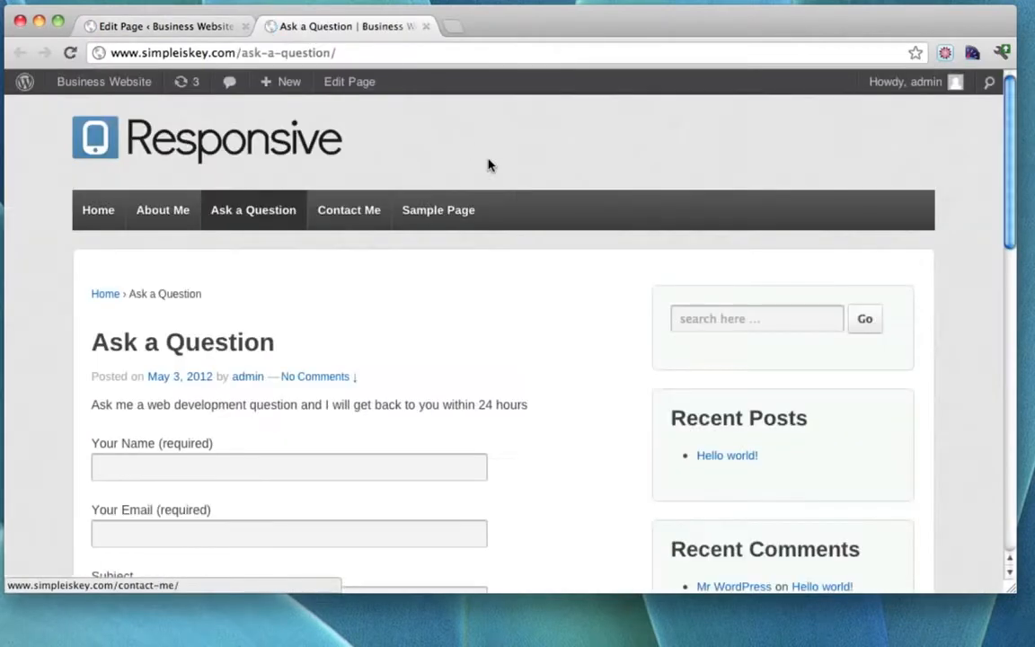
pyautogui.scroll(-5, 520, 196)
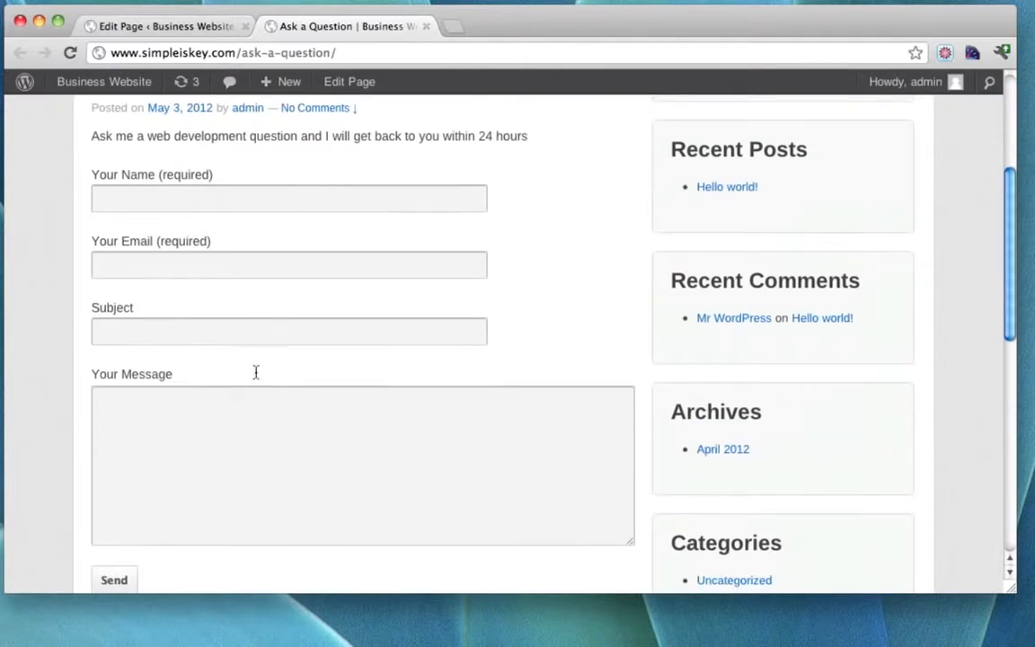
pyautogui.scroll(-3, 391, 335)
pyautogui.scroll(6, 391, 335)
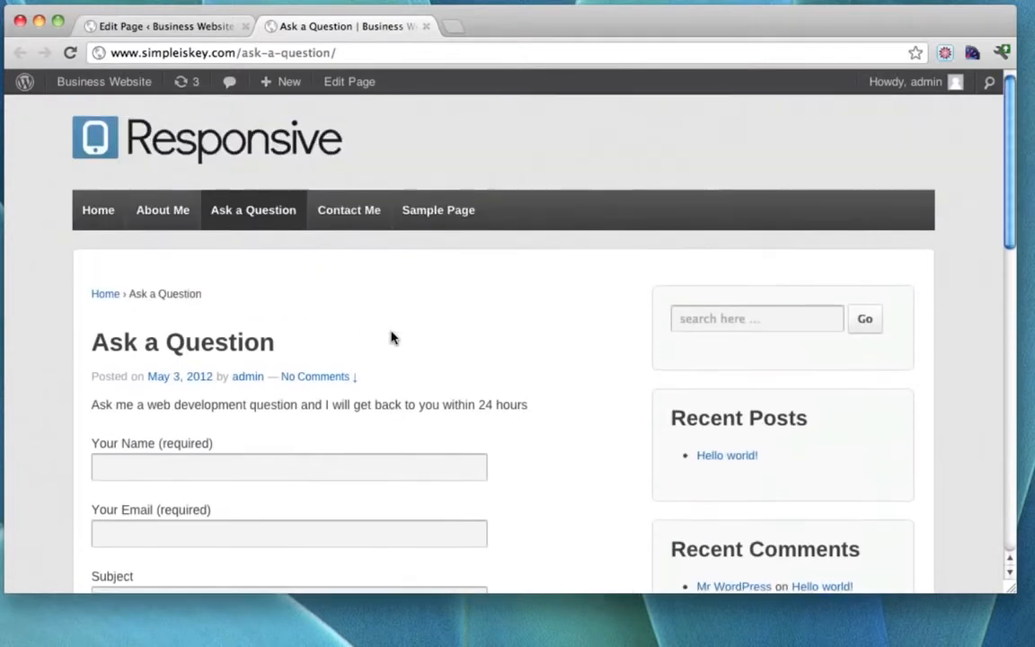
pyautogui.scroll(-1, 392, 336)
pyautogui.click(165, 403)
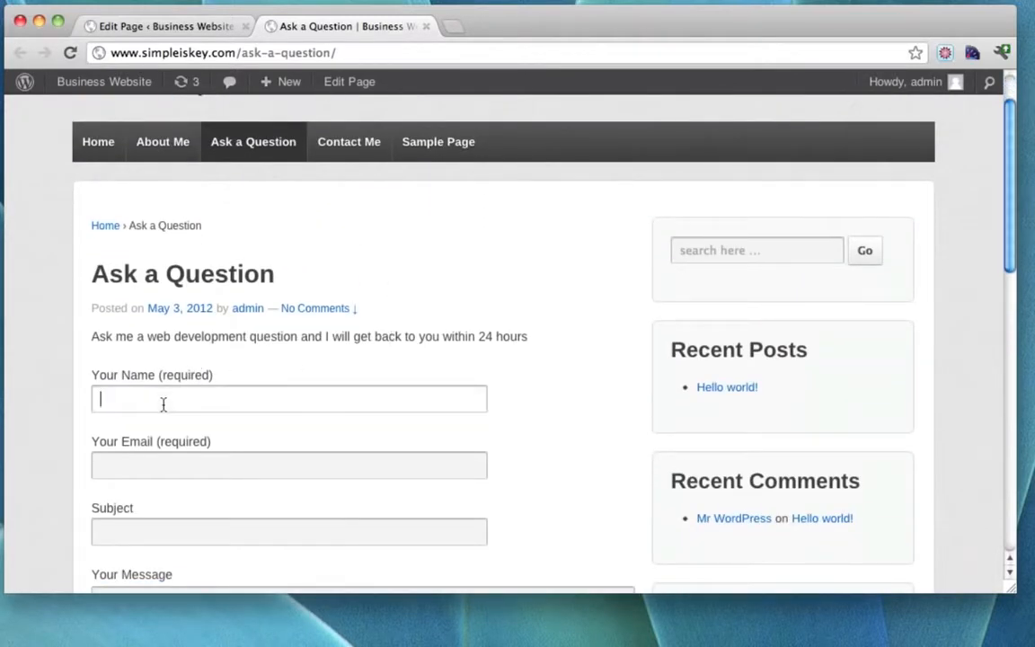
pyautogui.write('T')
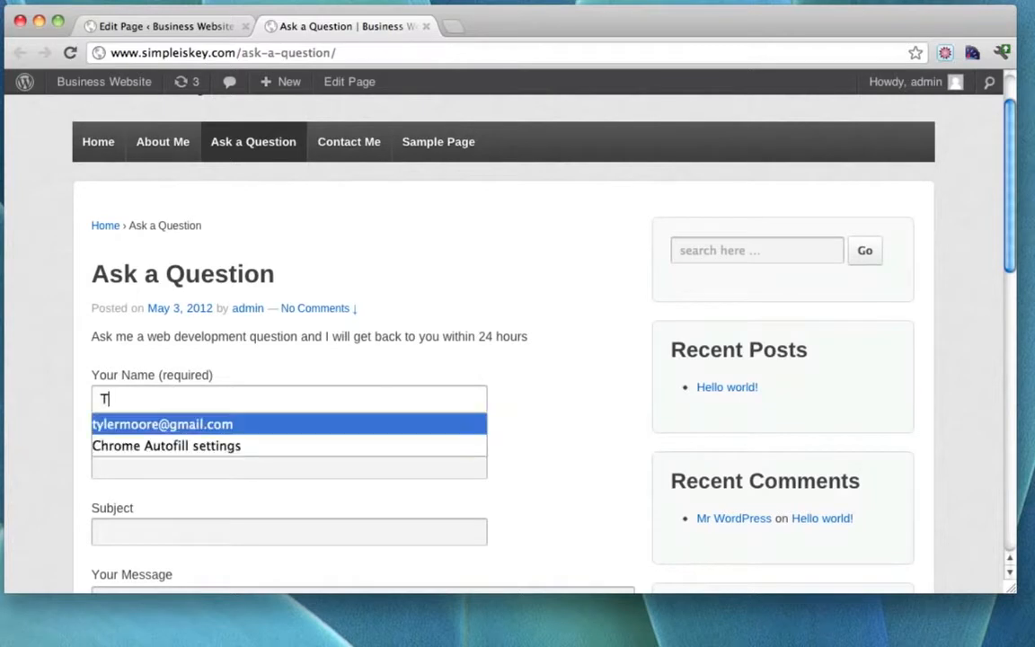
pyautogui.click(175, 424)
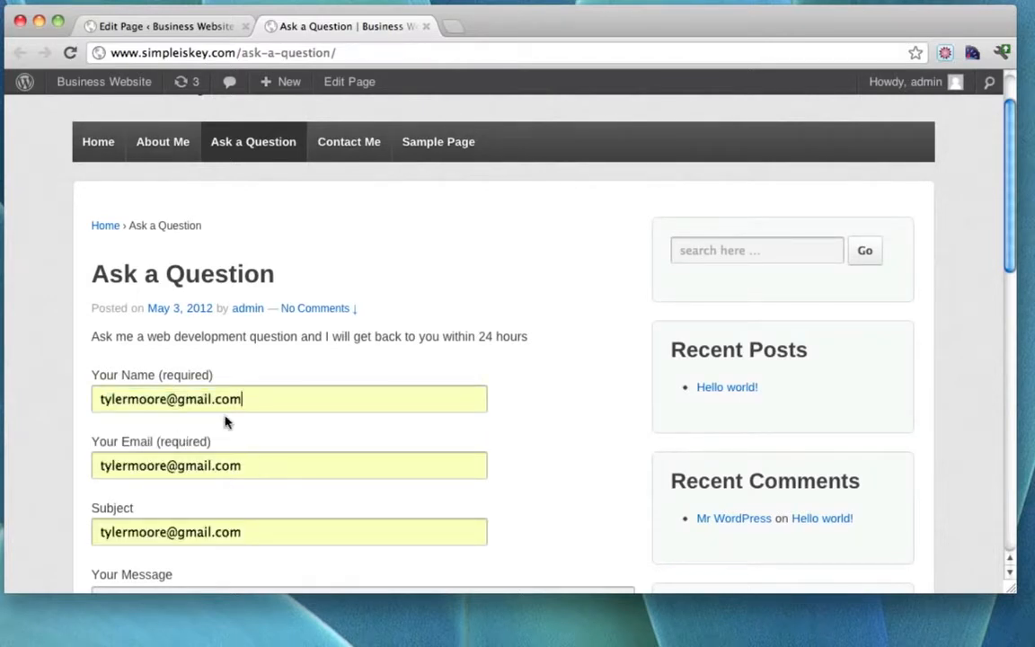
pyautogui.moveTo(259, 404); pyautogui.dragTo(12, 373)
pyautogui.write('Tyler')
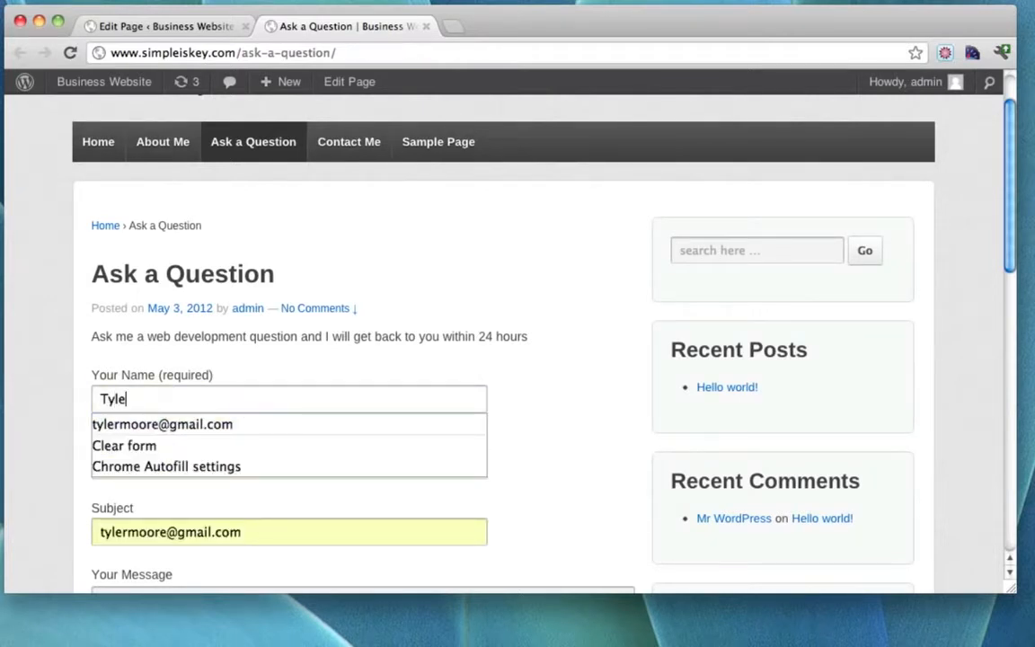
pyautogui.press('Tab')
pyautogui.write('M')
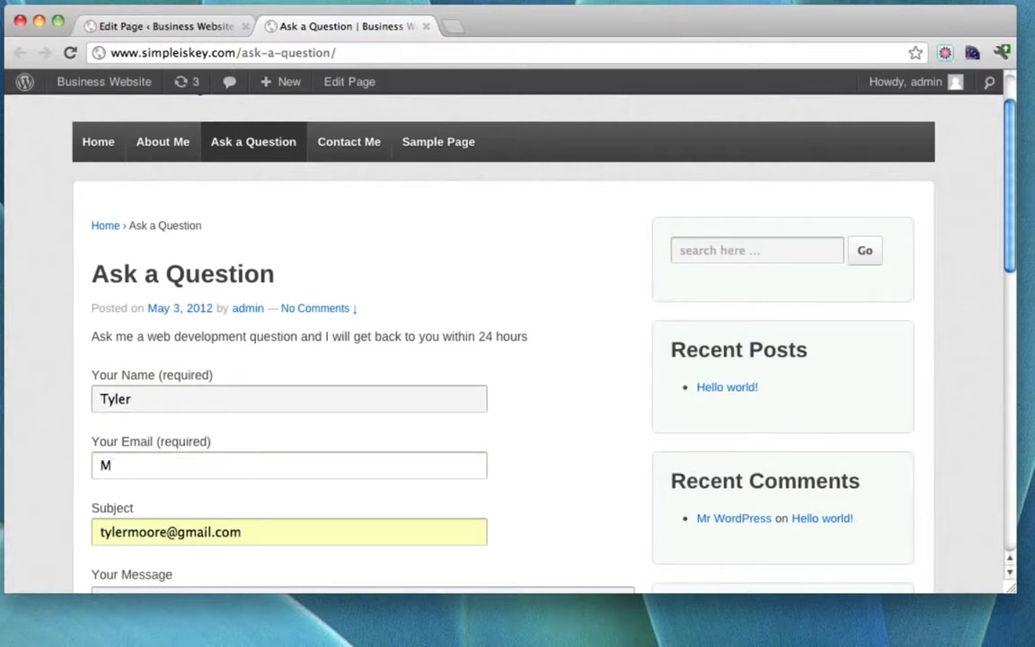
pyautogui.write('ty')
pyautogui.press('Down')
pyautogui.press('Return')
# Send the form with subject 'Hello' and message 'Hey There'.
pyautogui.scroll(-3, 238, 450)
pyautogui.moveTo(272, 423); pyautogui.dragTo(80, 423)
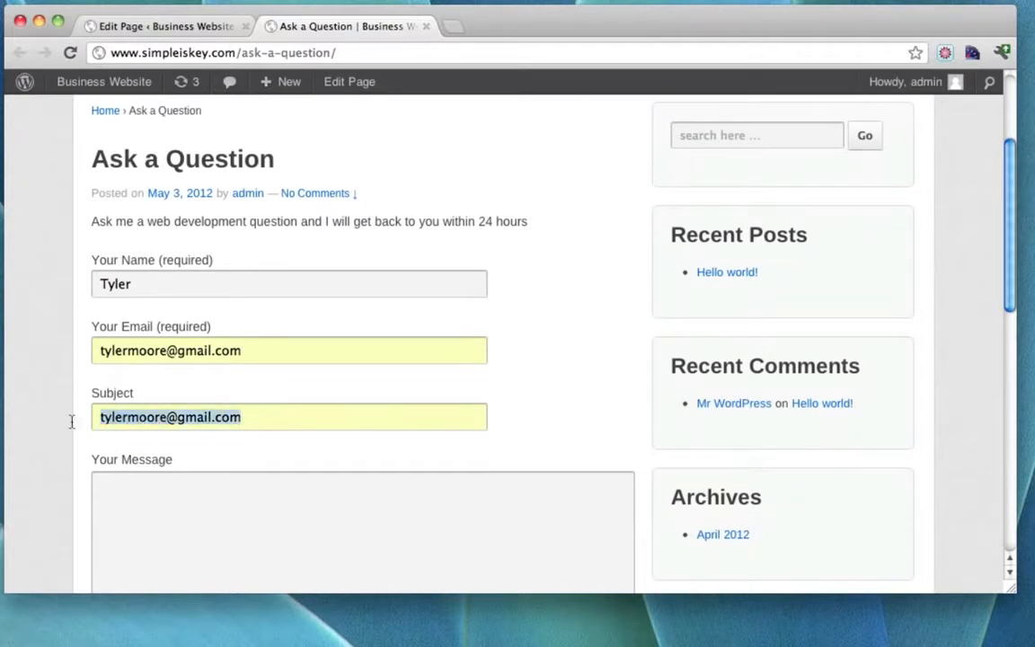
pyautogui.write('Hello')
pyautogui.press('Tab')
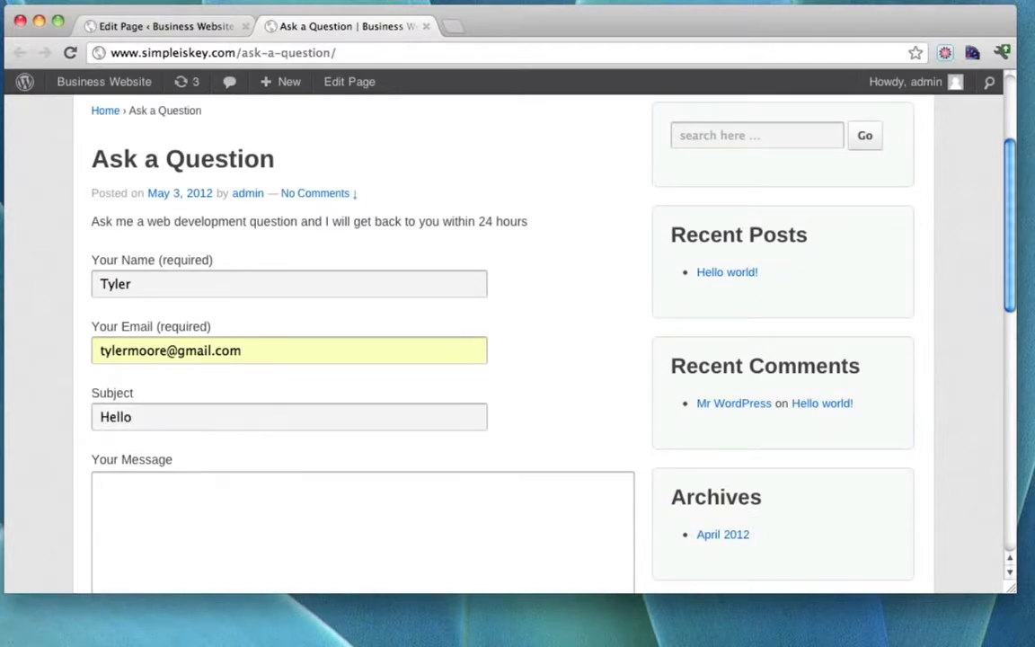
pyautogui.write('Hey There!!!')
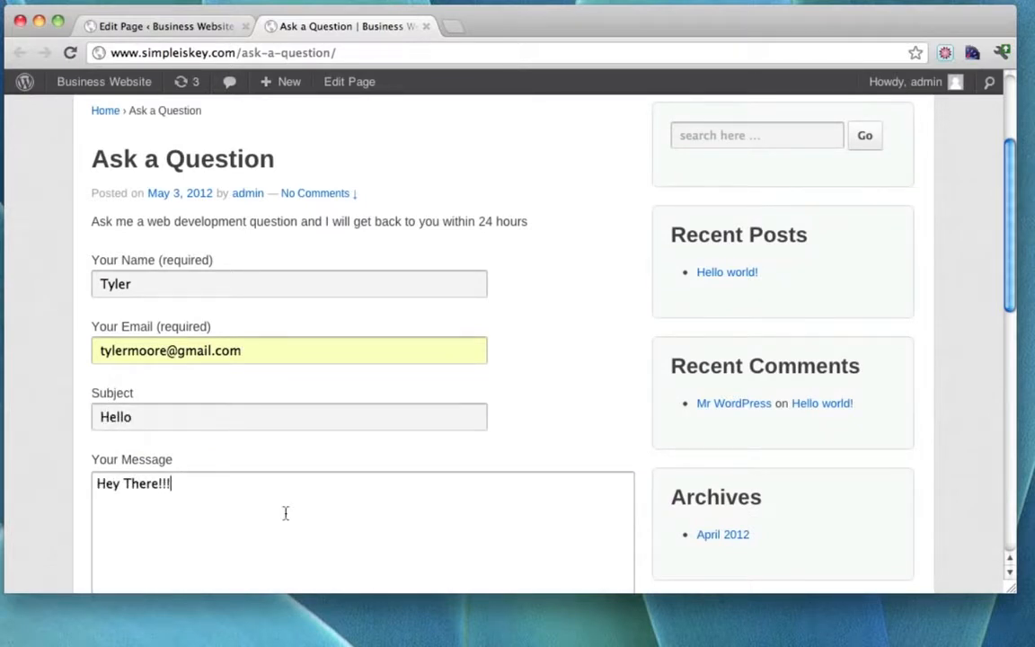
pyautogui.scroll(-5, 285, 513)
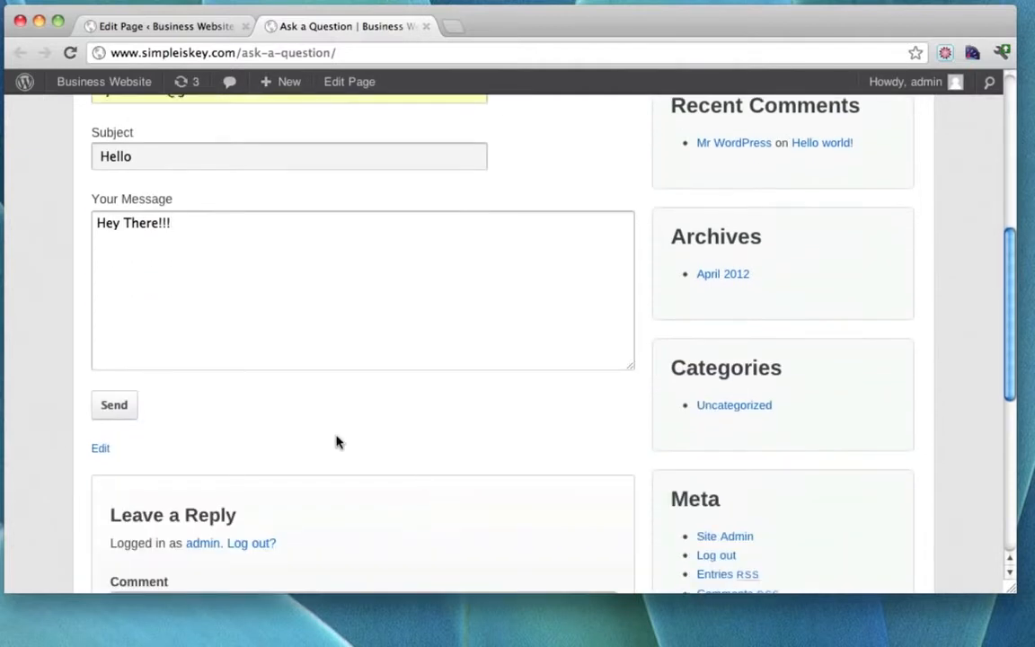
pyautogui.click(114, 406)
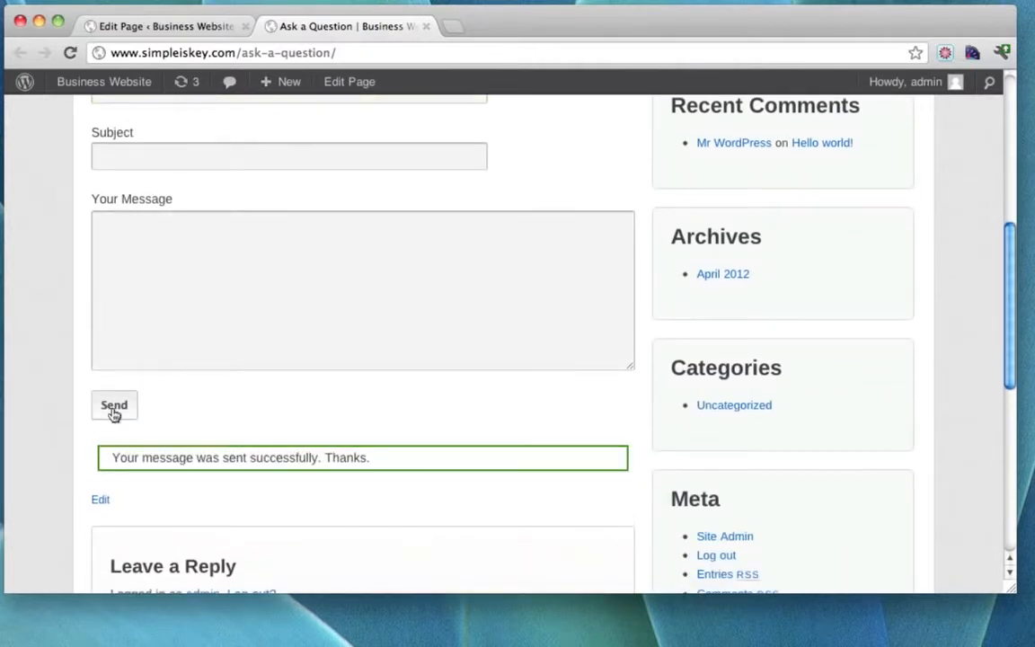
pyautogui.scroll(5, 401, 213)
pyautogui.click(453, 26)
pyautogui.write('www.gmail.com')
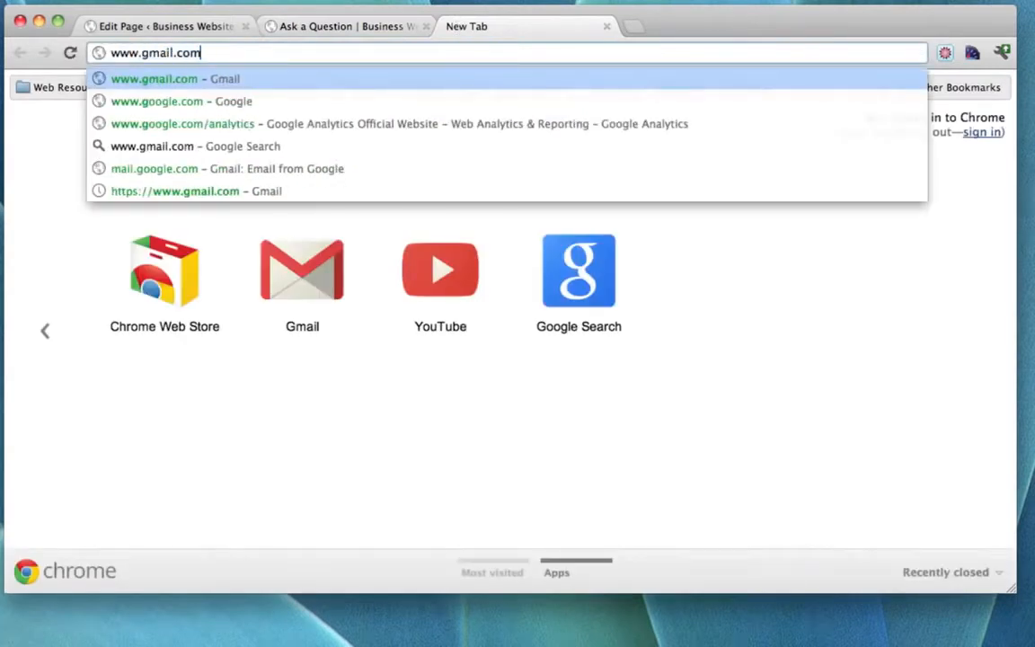
pyautogui.press('Return')
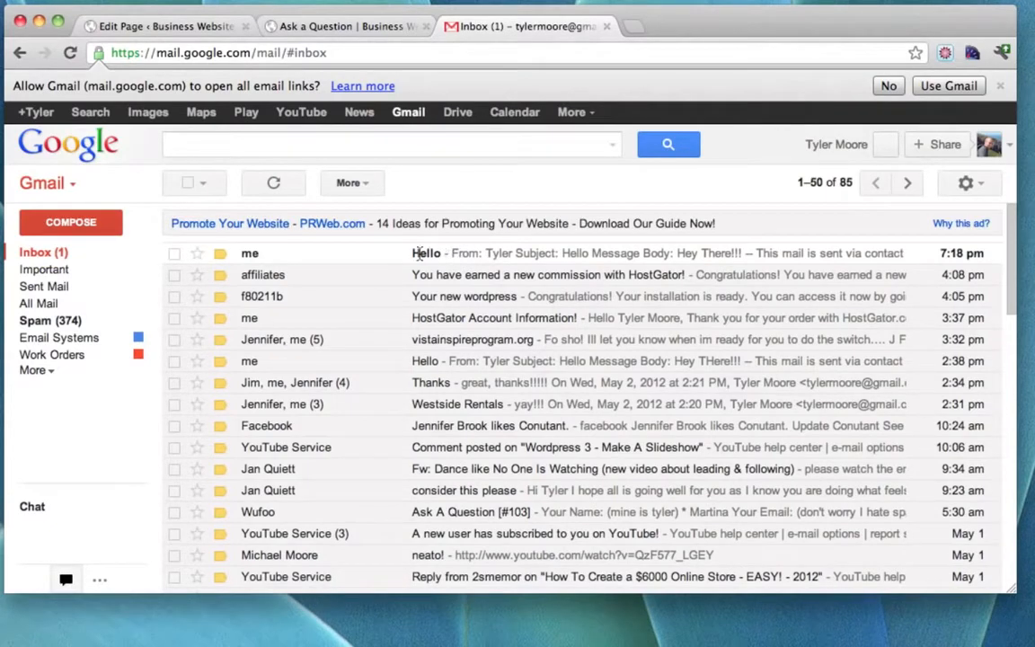
pyautogui.click(418, 254)
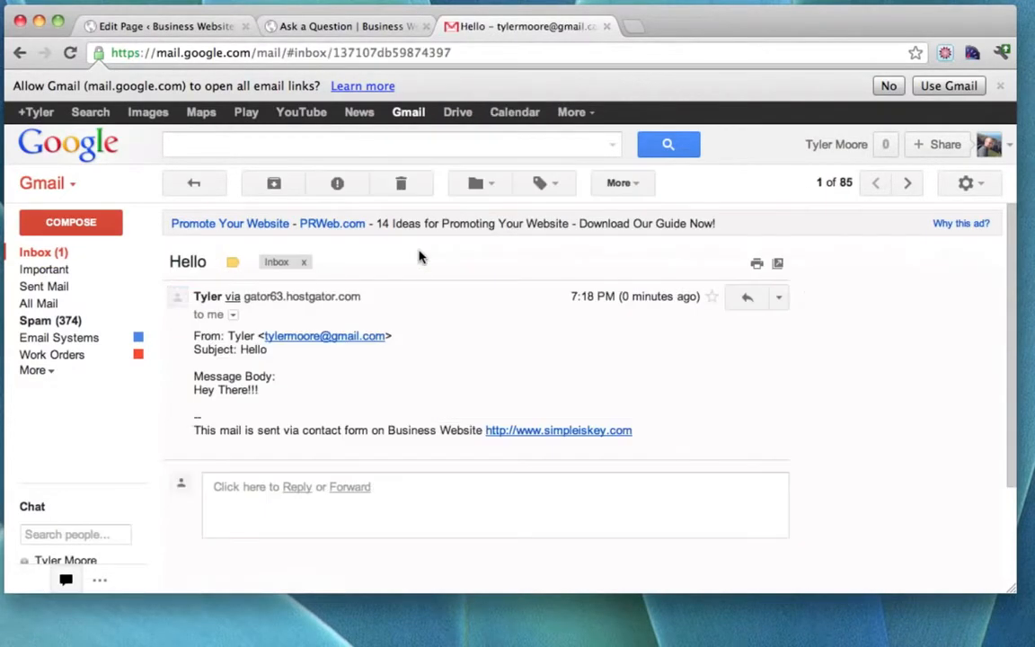
pyautogui.moveTo(191, 349); pyautogui.dragTo(324, 401)
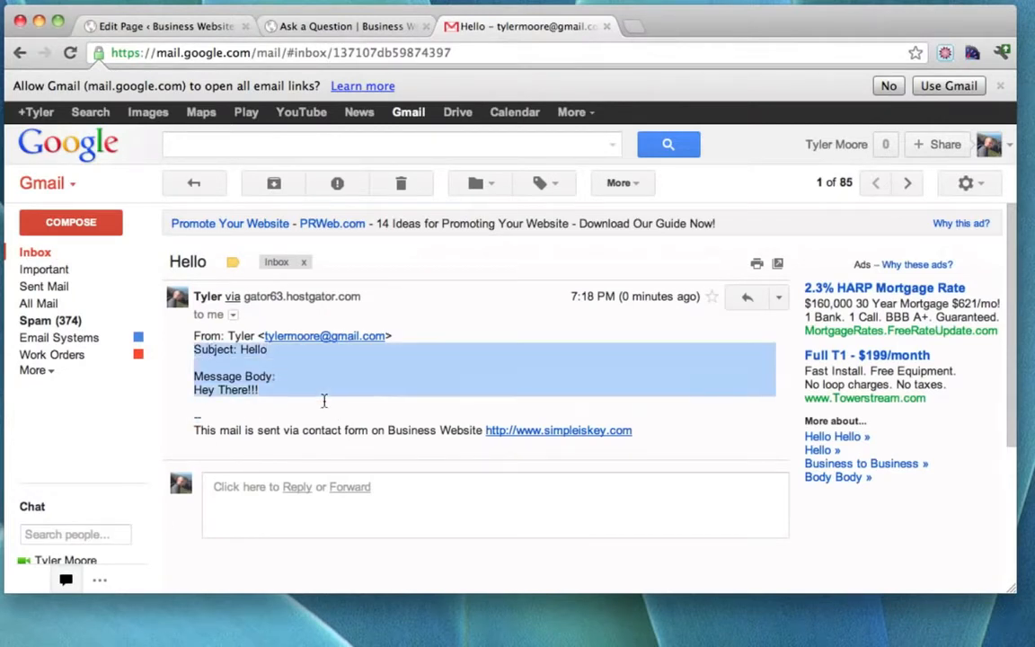
pyautogui.click(324, 401)
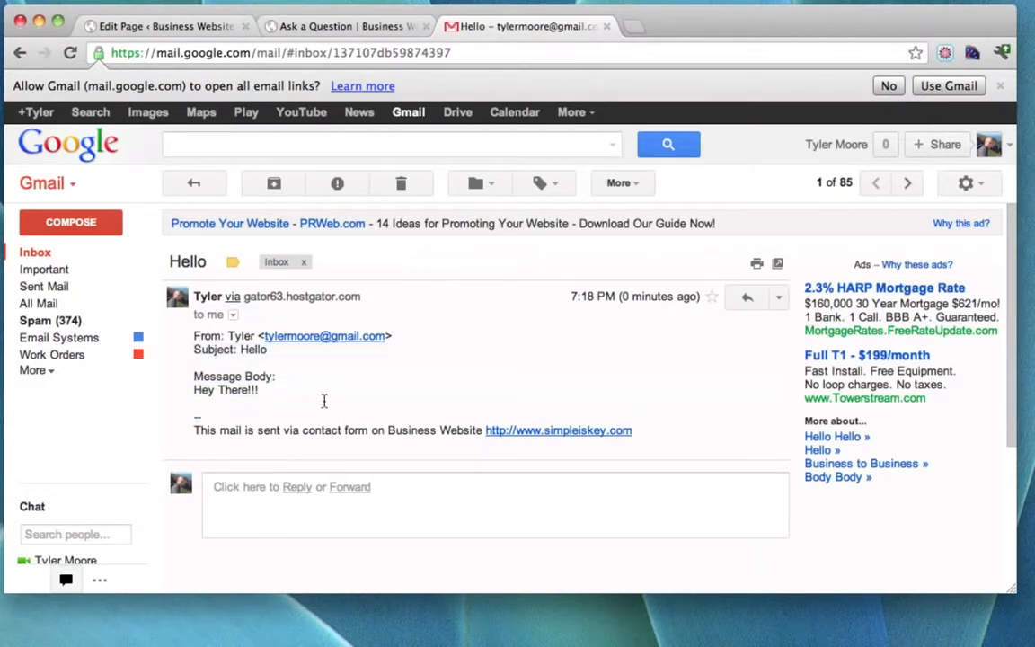
# Post the comment 'Hi' on the live Ask a Question page.
pyautogui.click(292, 27)
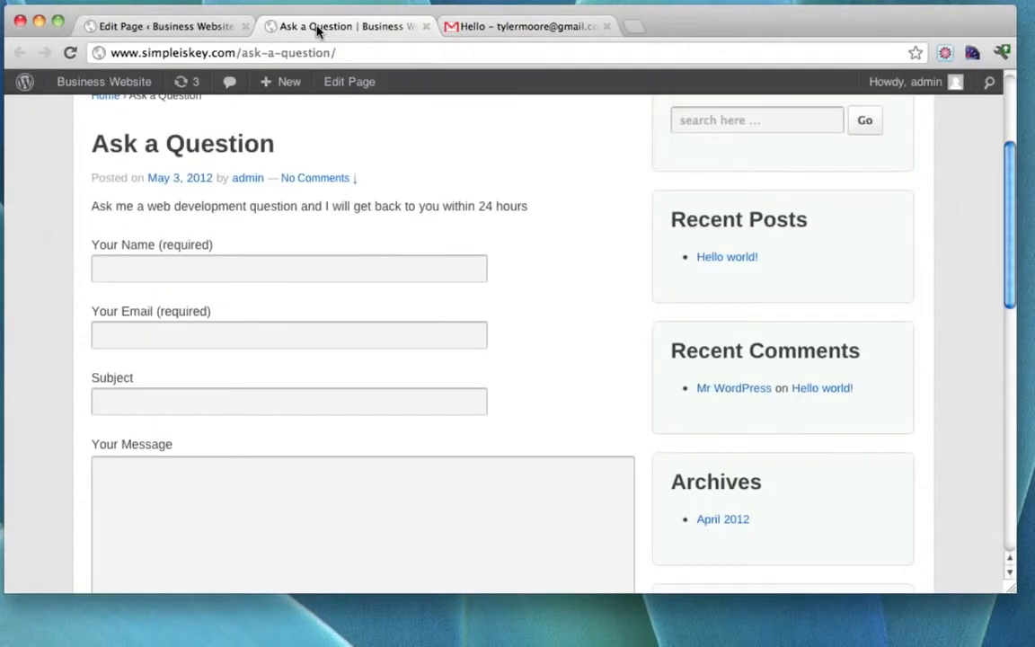
pyautogui.scroll(5, 516, 304)
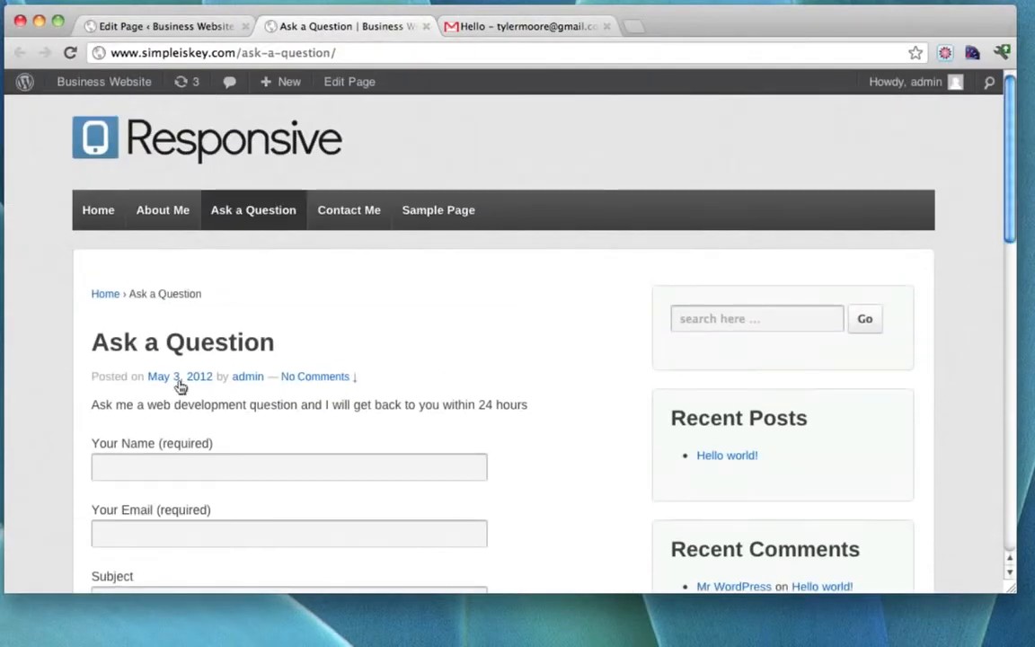
pyautogui.scroll(-3, 413, 369)
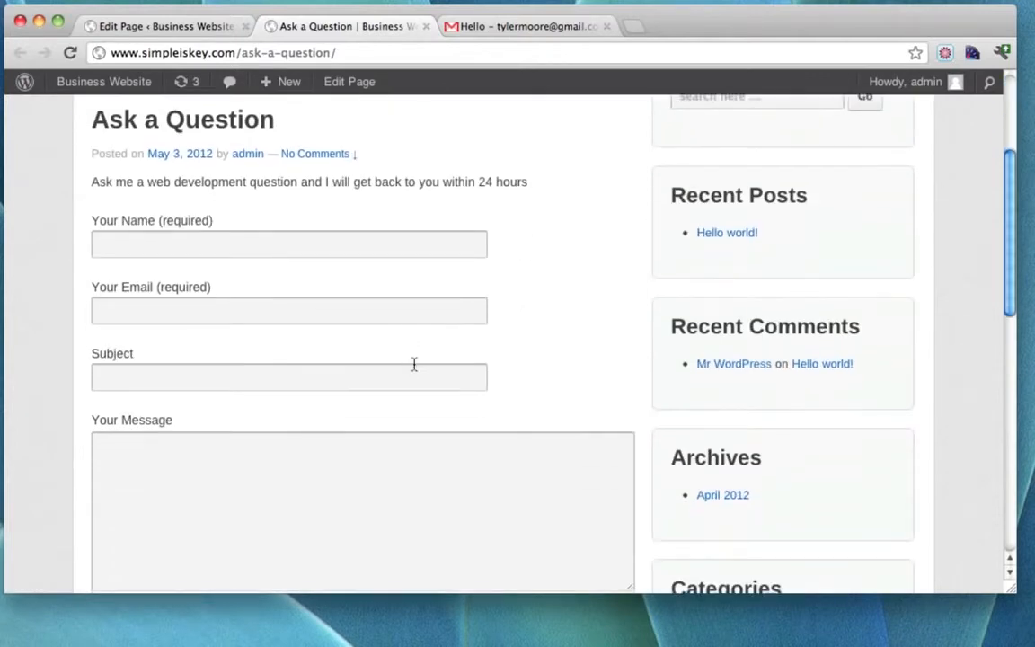
pyautogui.scroll(3, 345, 486)
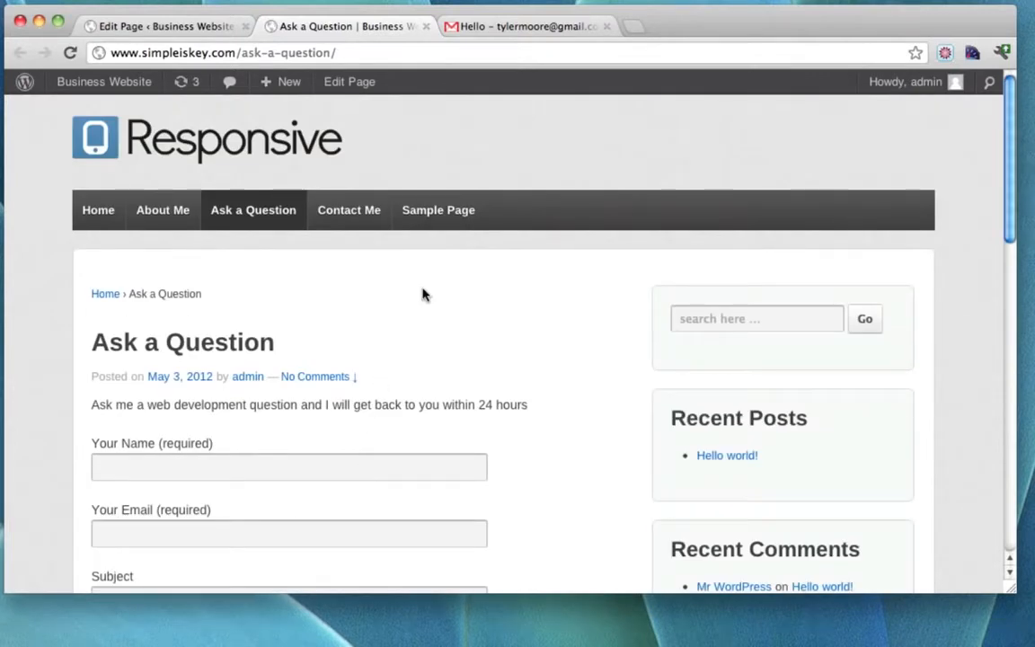
pyautogui.scroll(-15, 423, 294)
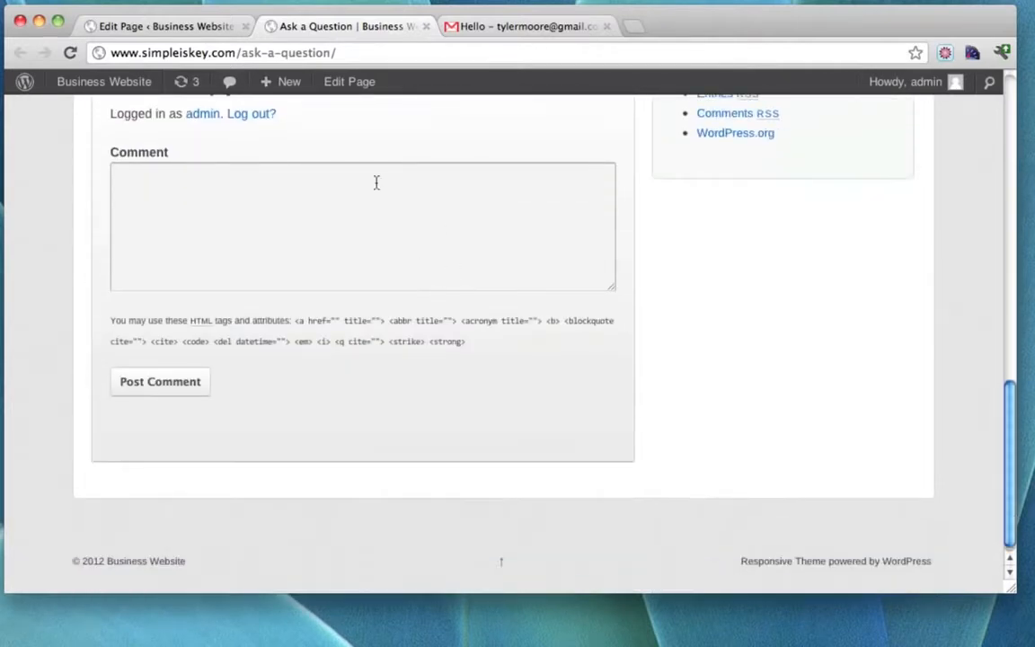
pyautogui.scroll(3, 376, 182)
pyautogui.click(259, 372)
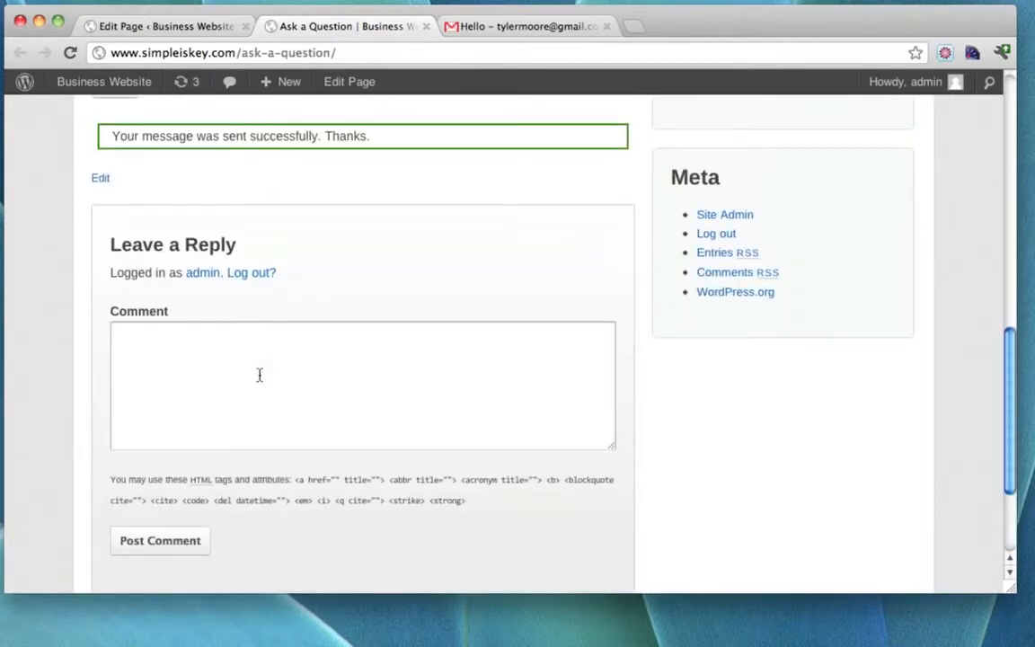
pyautogui.click(173, 539)
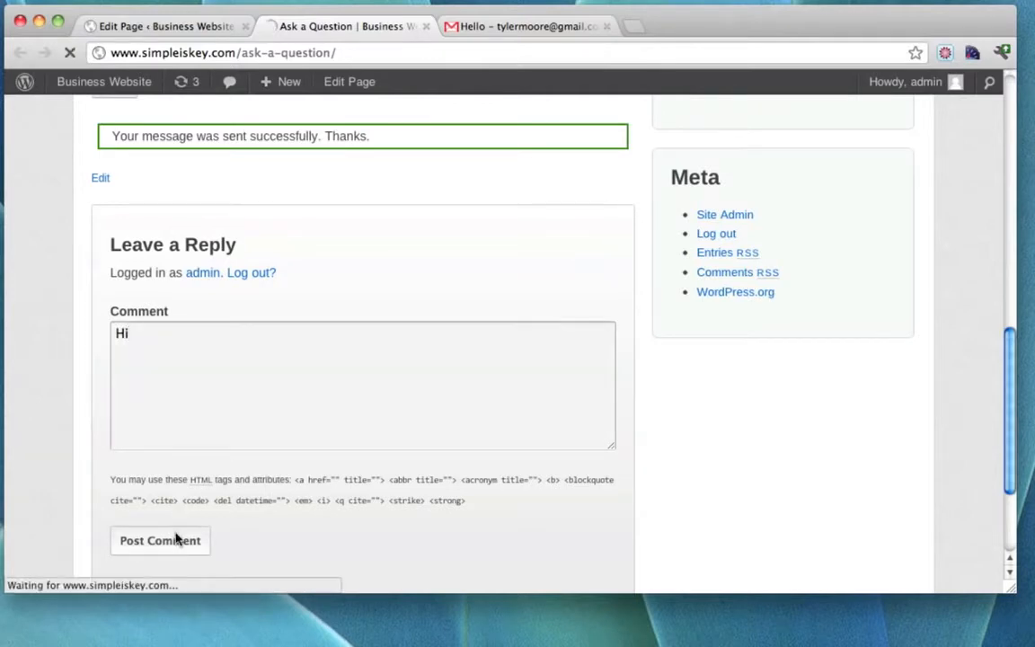
pyautogui.scroll(5, 420, 360)
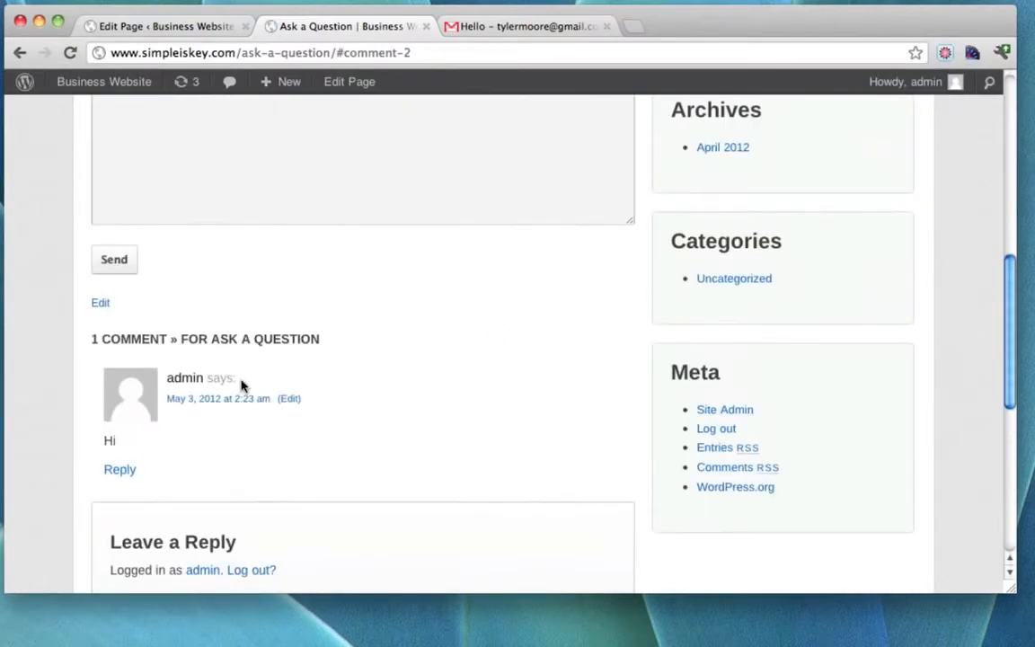
pyautogui.scroll(10, 353, 435)
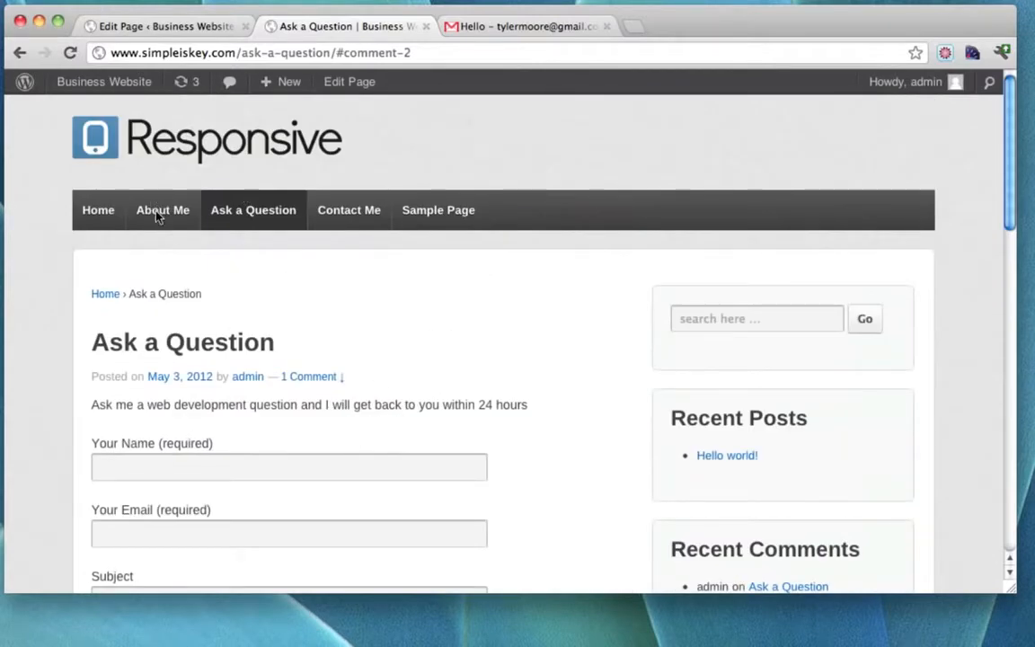
pyautogui.scroll(-2, 331, 279)
pyautogui.scroll(2, 331, 279)
pyautogui.scroll(-7, 332, 281)
pyautogui.scroll(-2, 315, 292)
pyautogui.scroll(9, 303, 299)
# Show the Discussion panel, turn comments off for Ask a Question, and update the page.
pyautogui.click(357, 82)
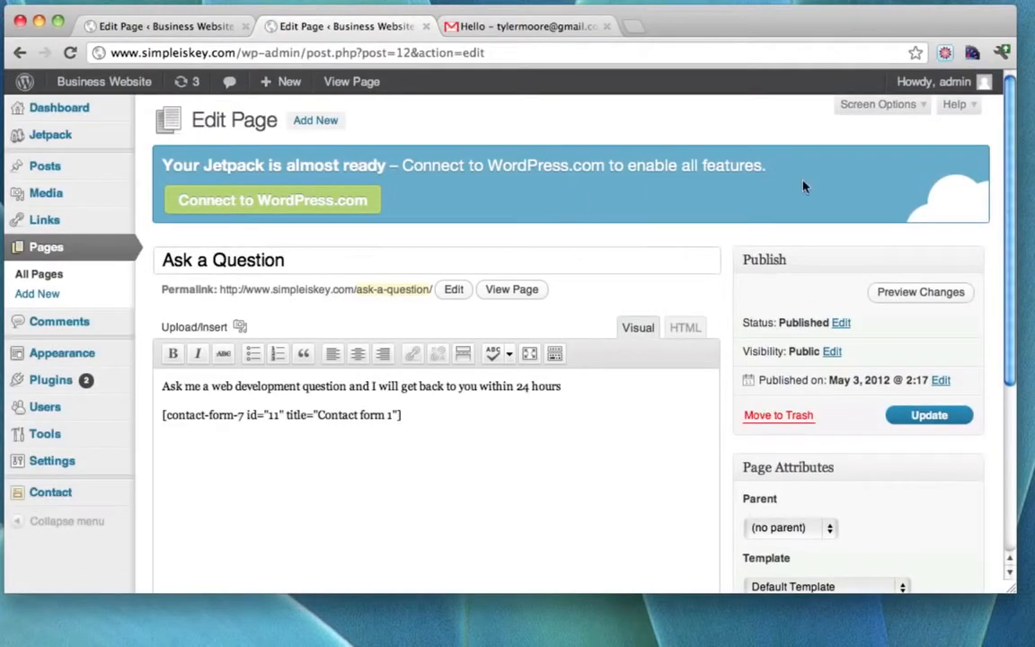
pyautogui.click(919, 106)
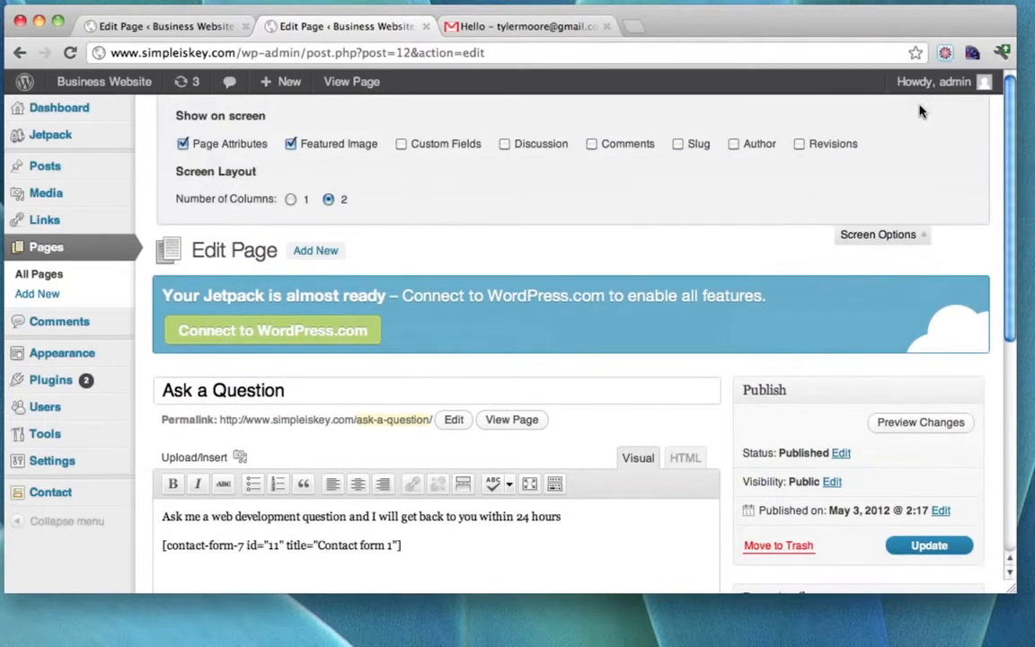
pyautogui.click(503, 145)
pyautogui.scroll(-1, 855, 292)
pyautogui.scroll(-5, 855, 292)
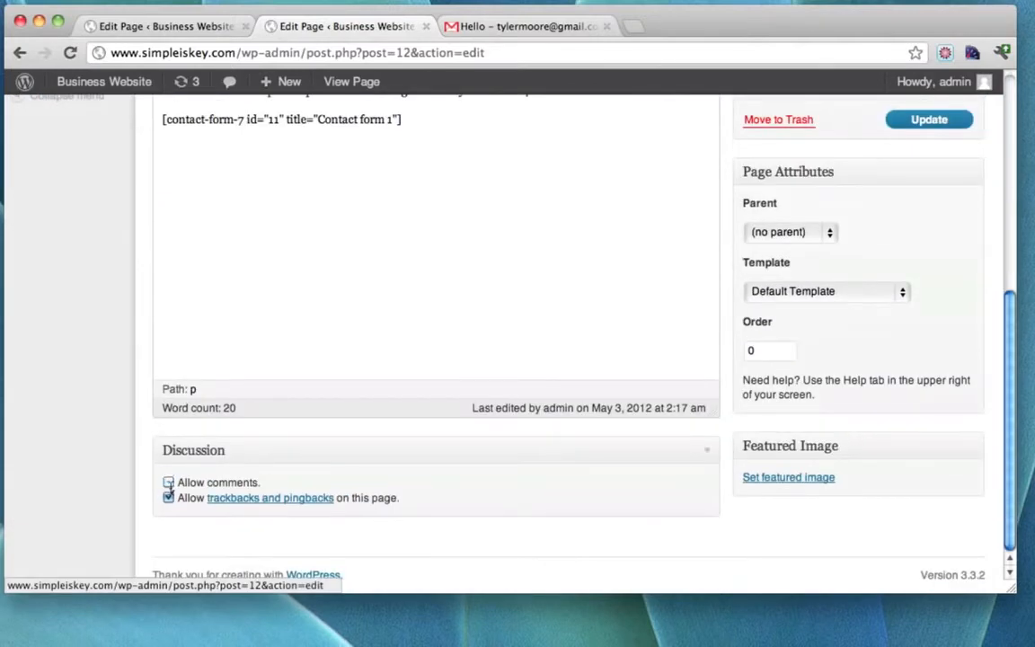
pyautogui.scroll(4, 741, 360)
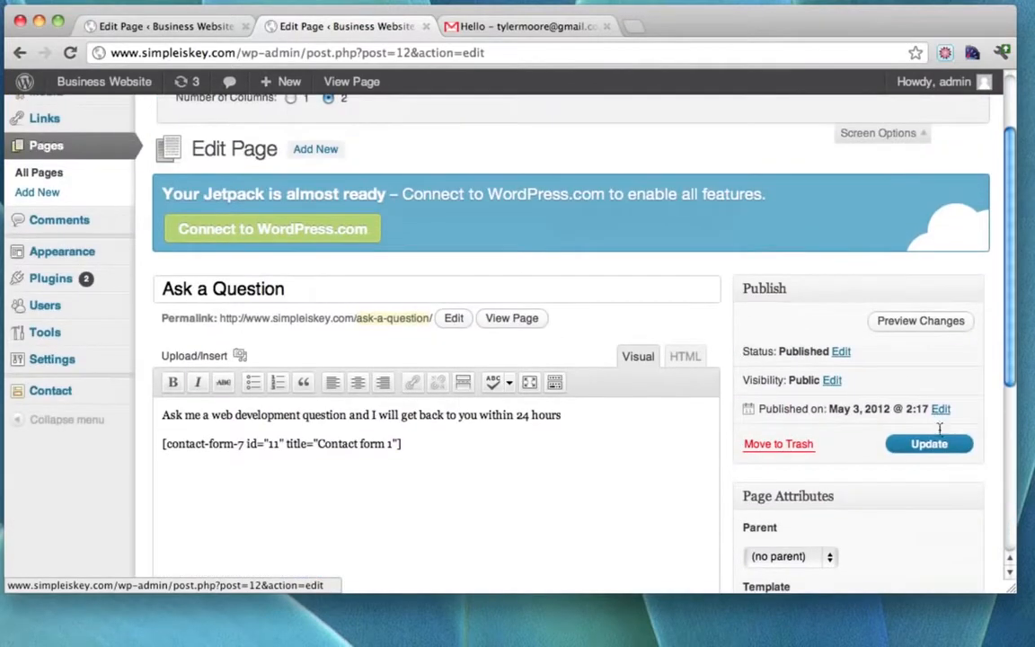
pyautogui.click(932, 441)
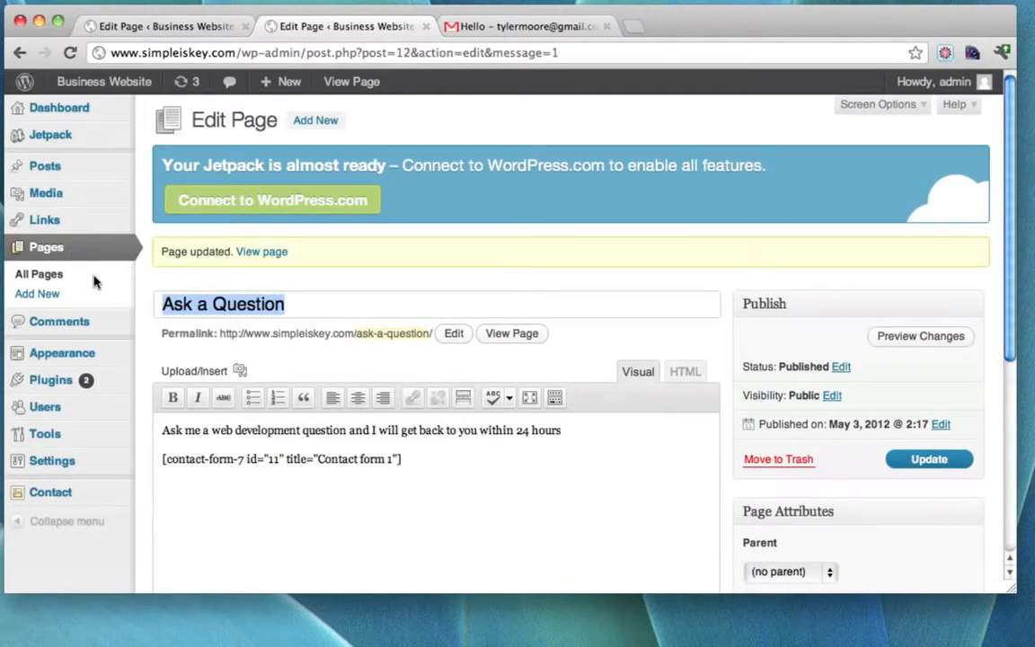
pyautogui.click(36, 254)
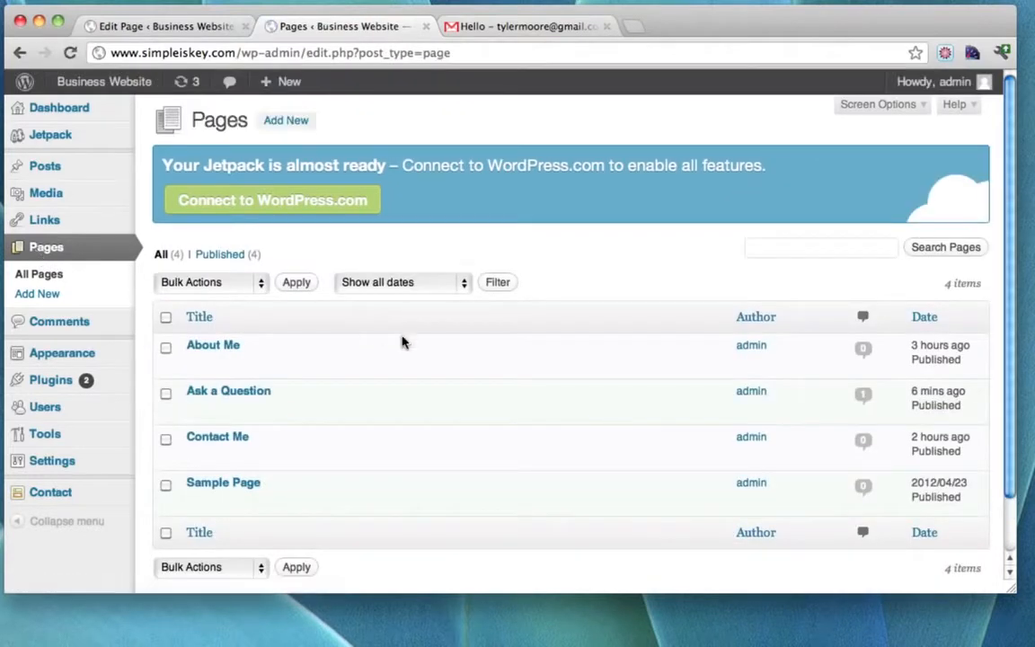
# Update the About Me page with its Allow comments setting changed.
pyautogui.click(198, 345)
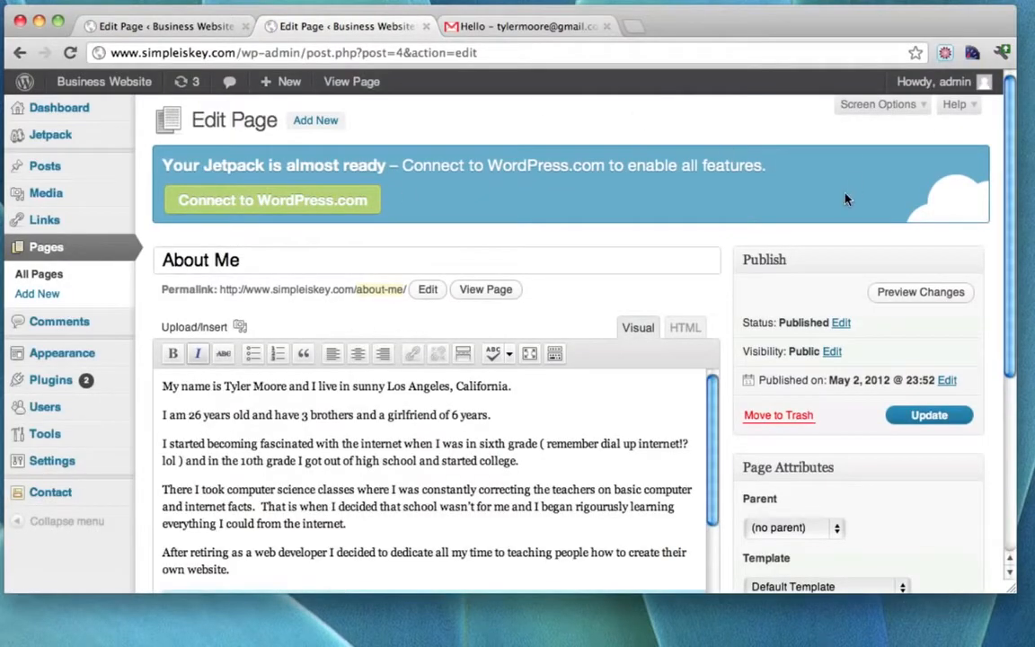
pyautogui.scroll(-5, 848, 198)
pyautogui.scroll(5, 617, 340)
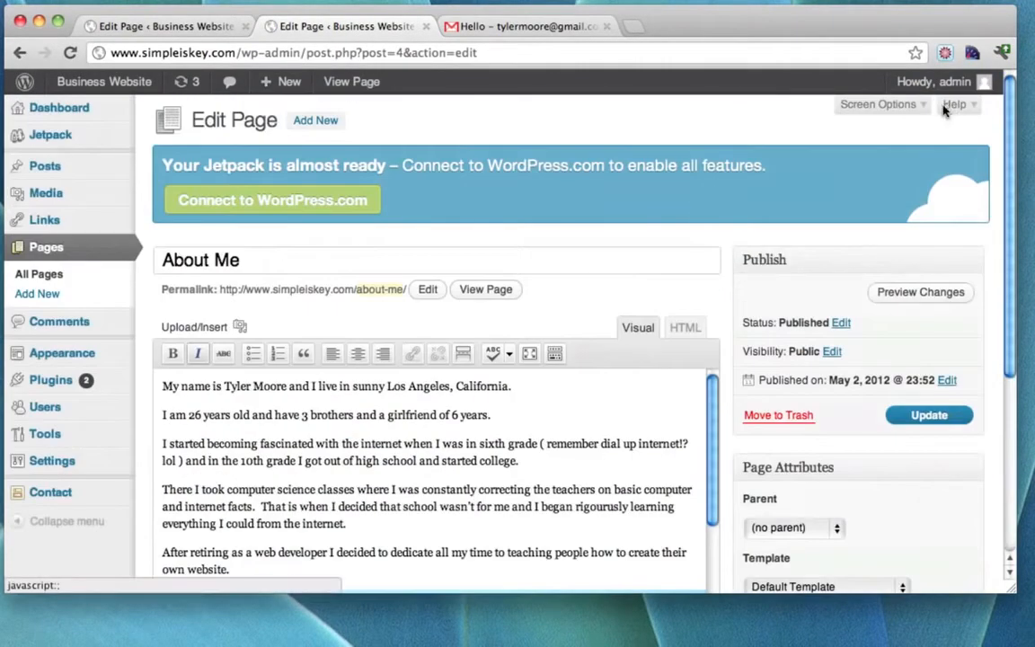
pyautogui.click(884, 104)
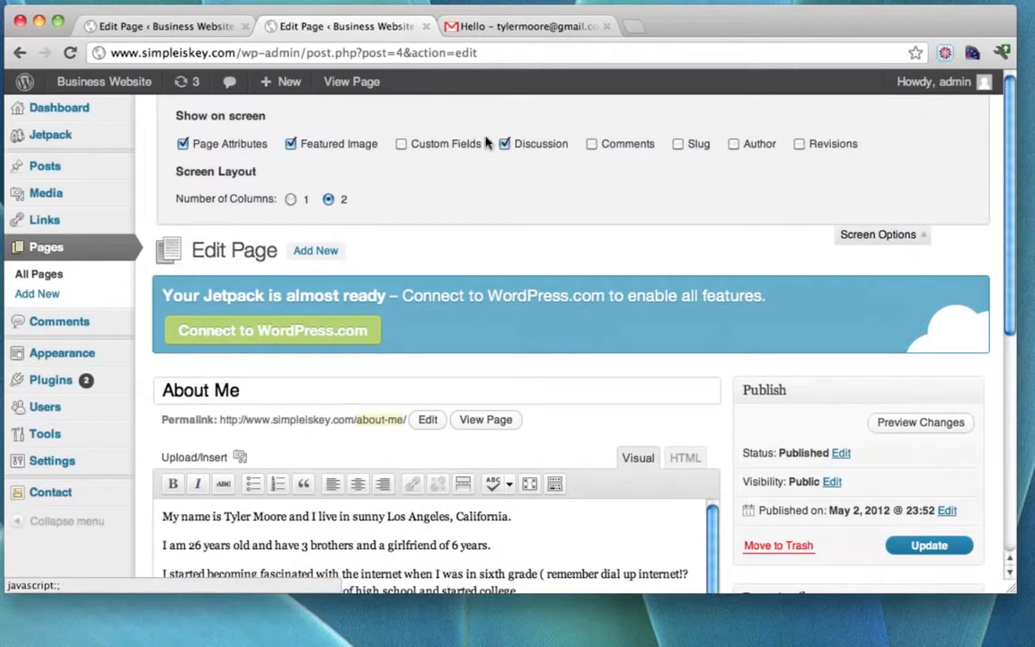
pyautogui.click(909, 235)
pyautogui.scroll(-4, 742, 292)
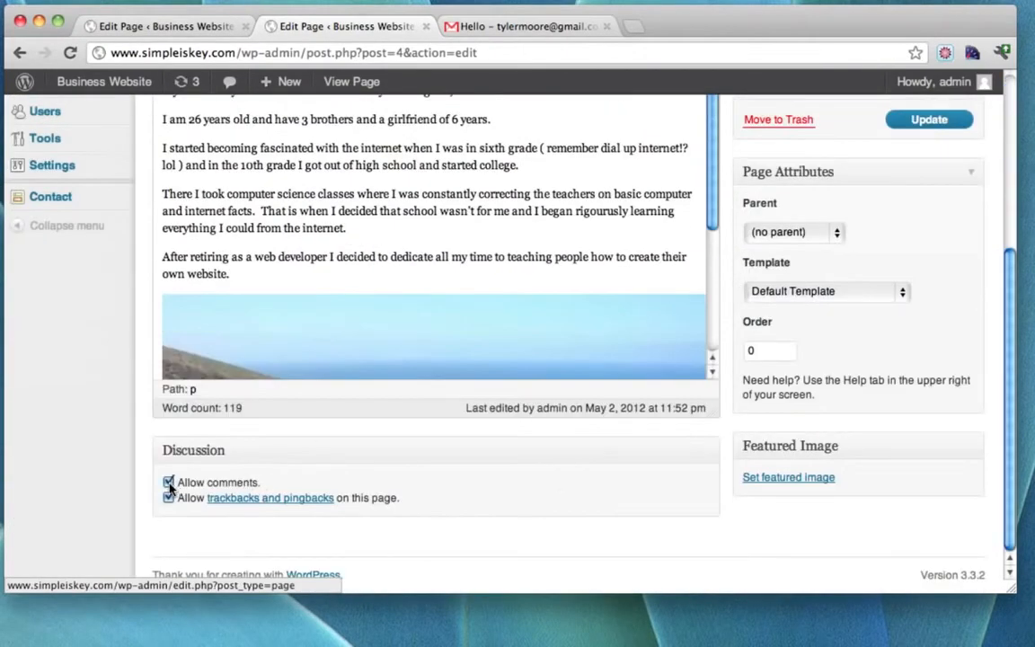
pyautogui.scroll(5, 432, 360)
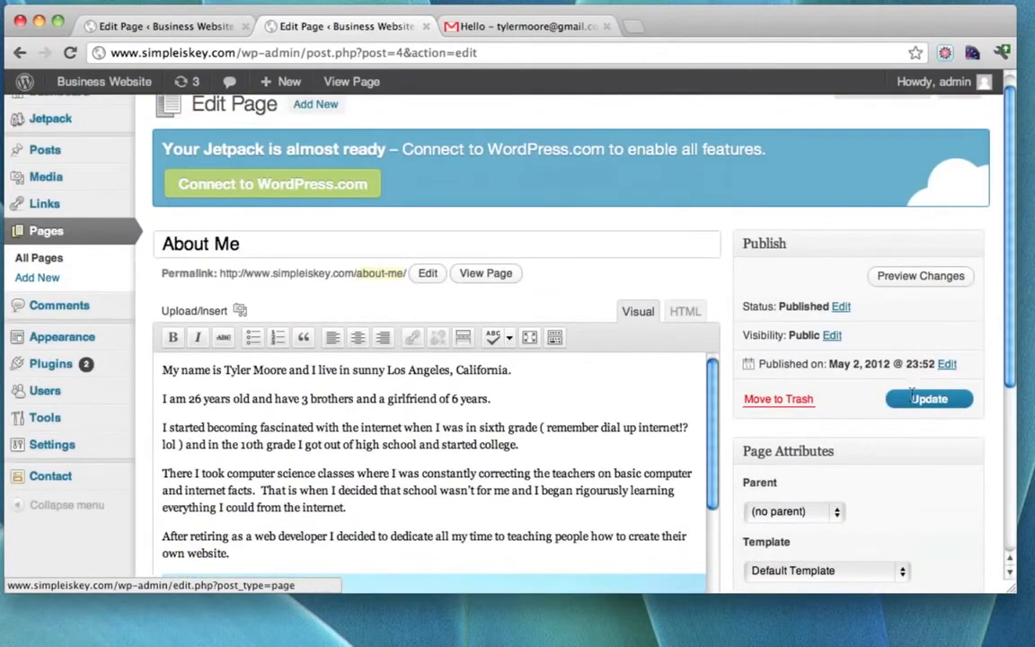
pyautogui.click(912, 402)
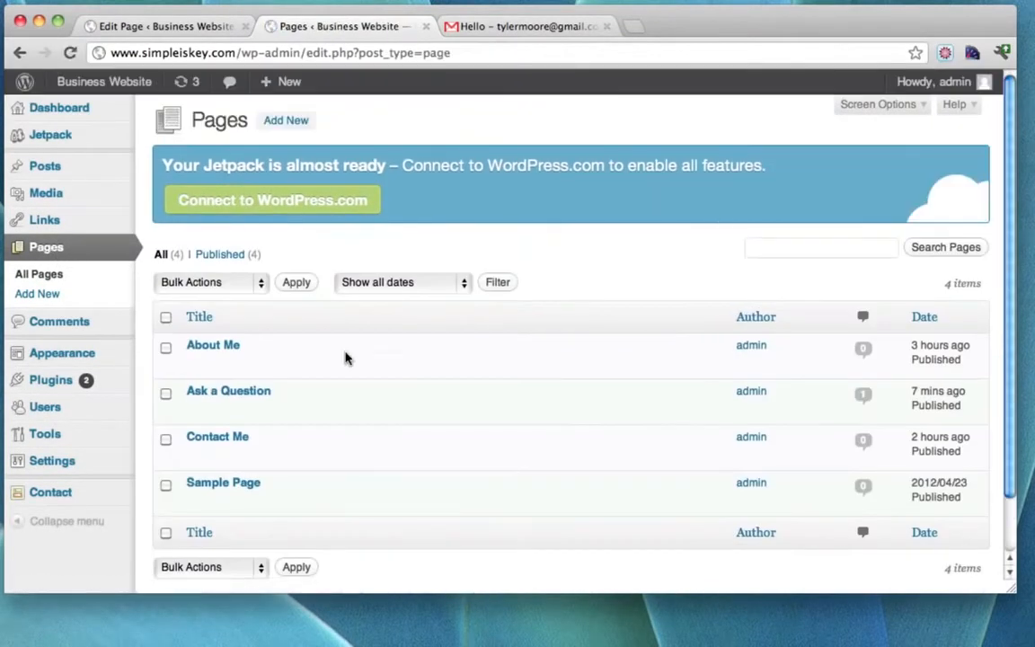
pyautogui.scroll(-1, 438, 383)
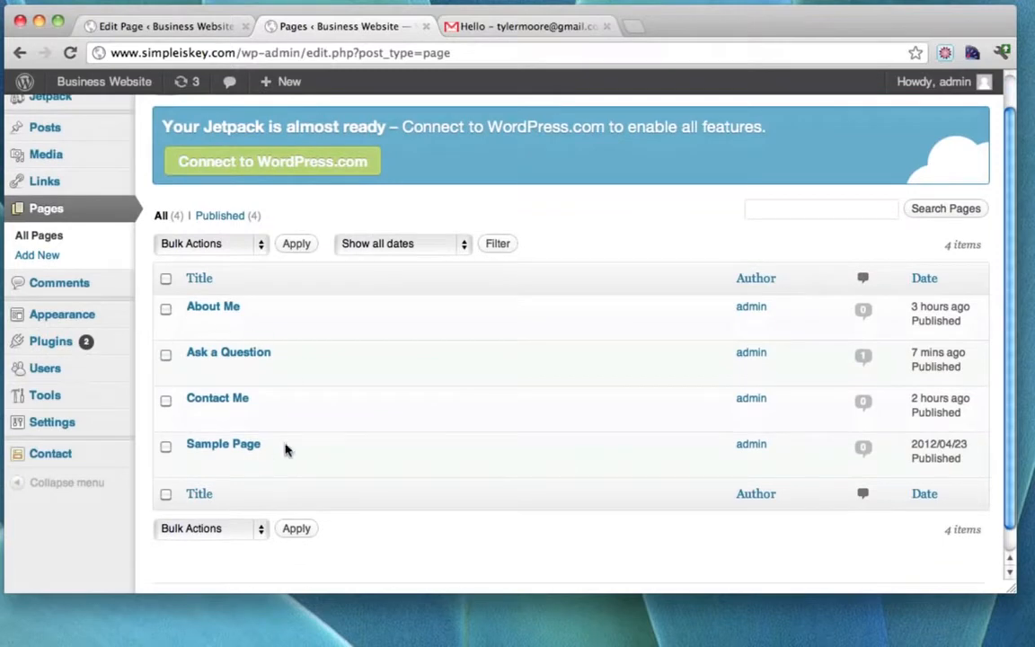
# Open the Contact Me page for editing and update it.
pyautogui.click(201, 400)
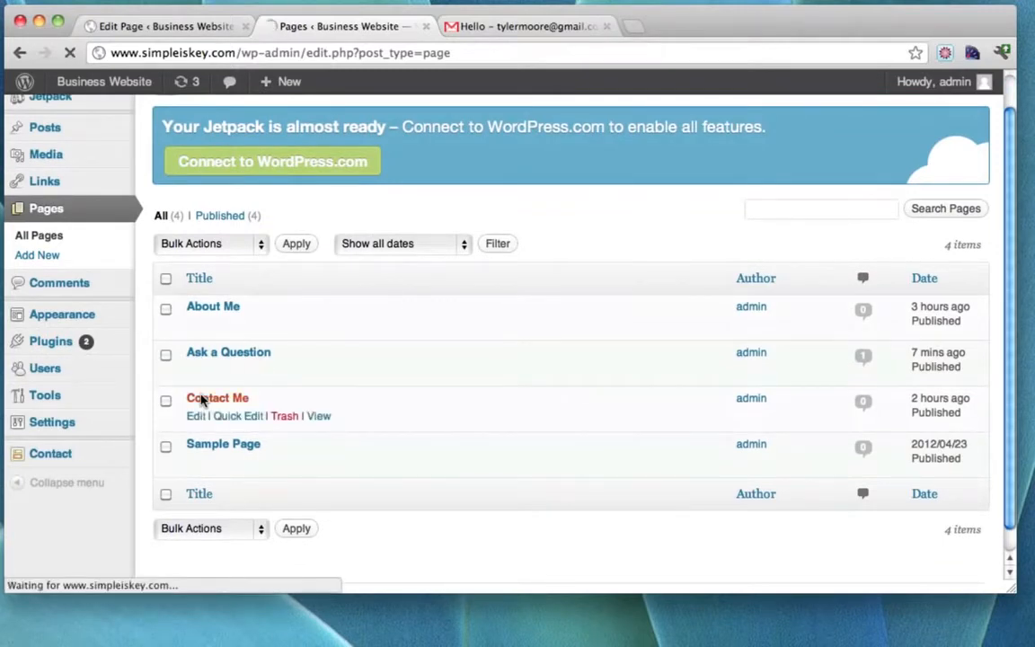
pyautogui.scroll(-5, 764, 353)
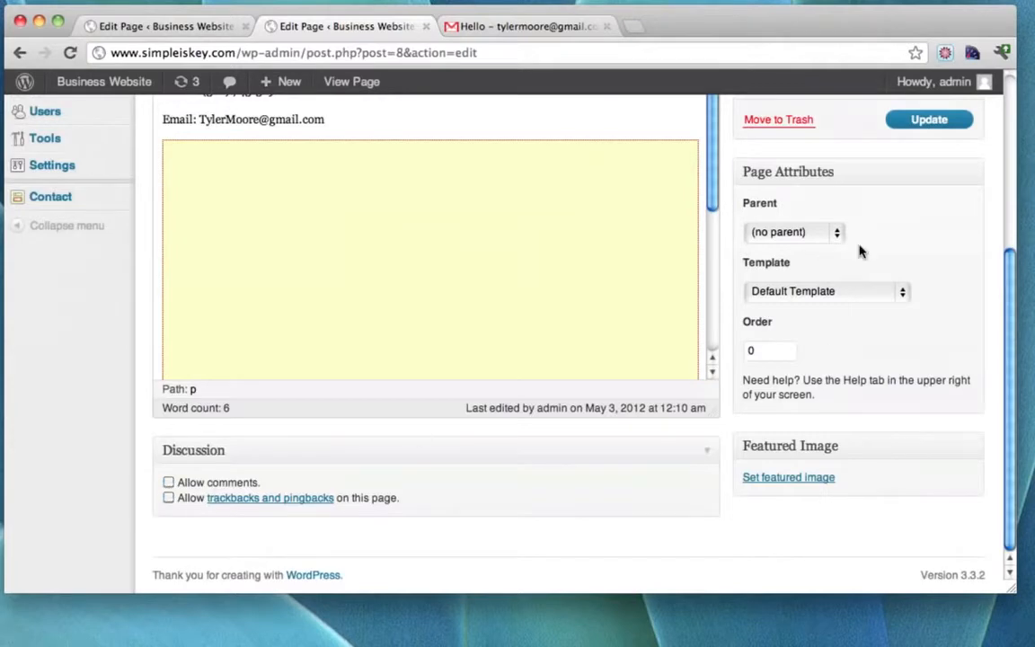
pyautogui.scroll(4, 882, 245)
pyautogui.click(925, 322)
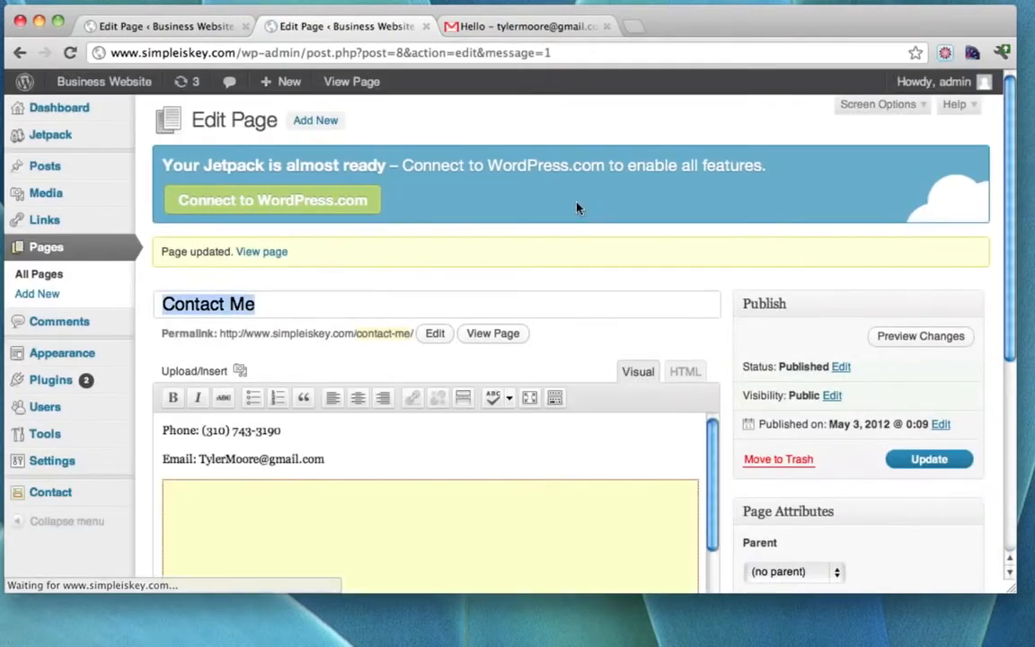
# View the live Contact Me page with its Los Angeles map and close both Edit Page tabs.
pyautogui.click(493, 335)
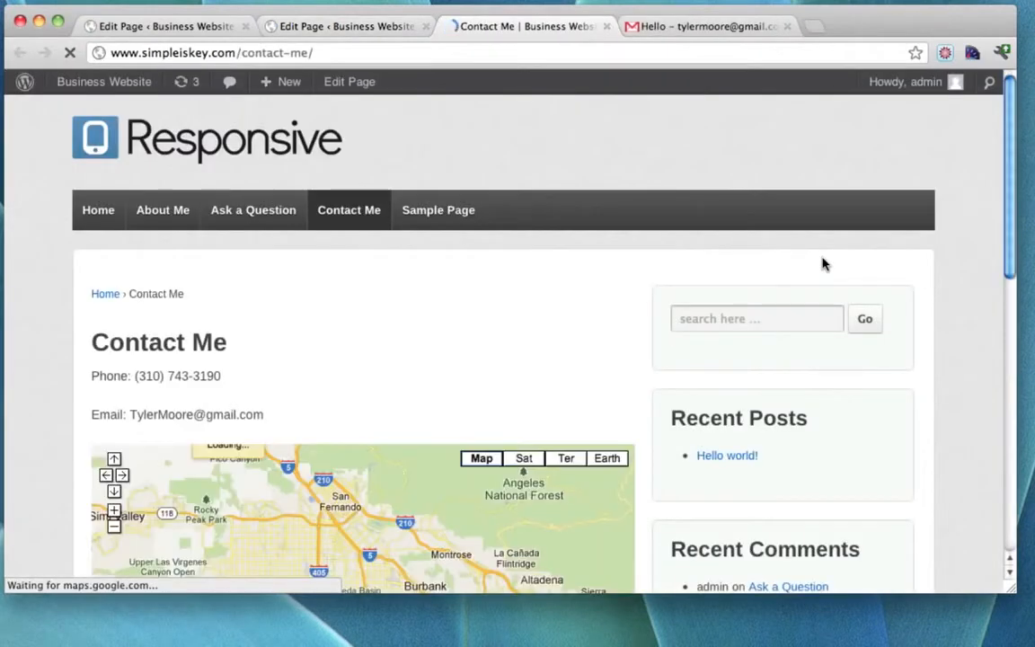
pyautogui.scroll(-4, 823, 261)
pyautogui.scroll(-3, 822, 263)
pyautogui.scroll(-8, 823, 261)
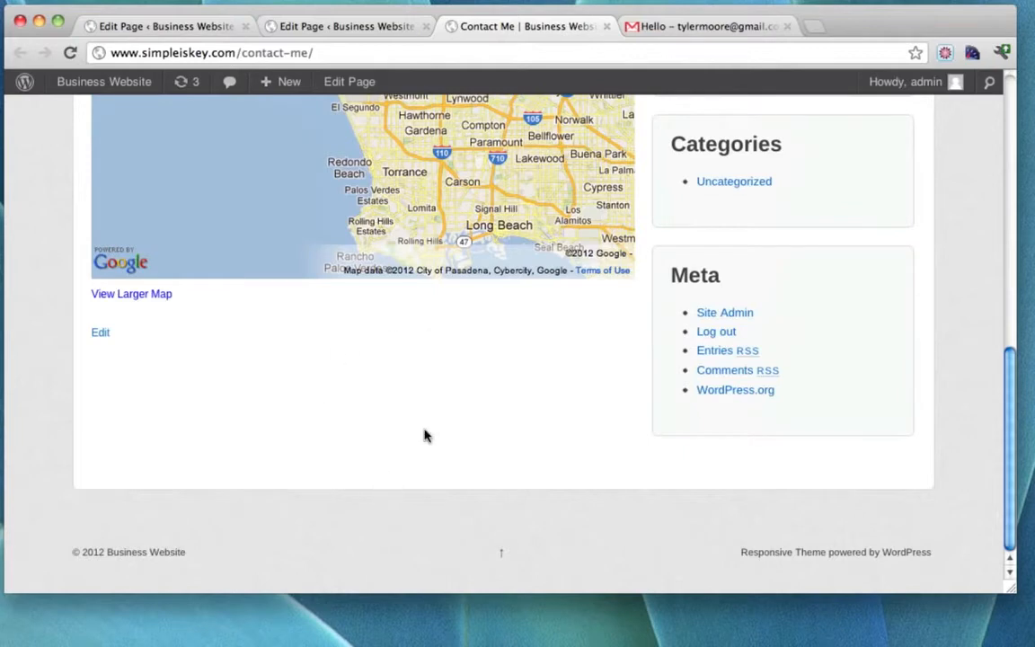
pyautogui.scroll(15, 655, 364)
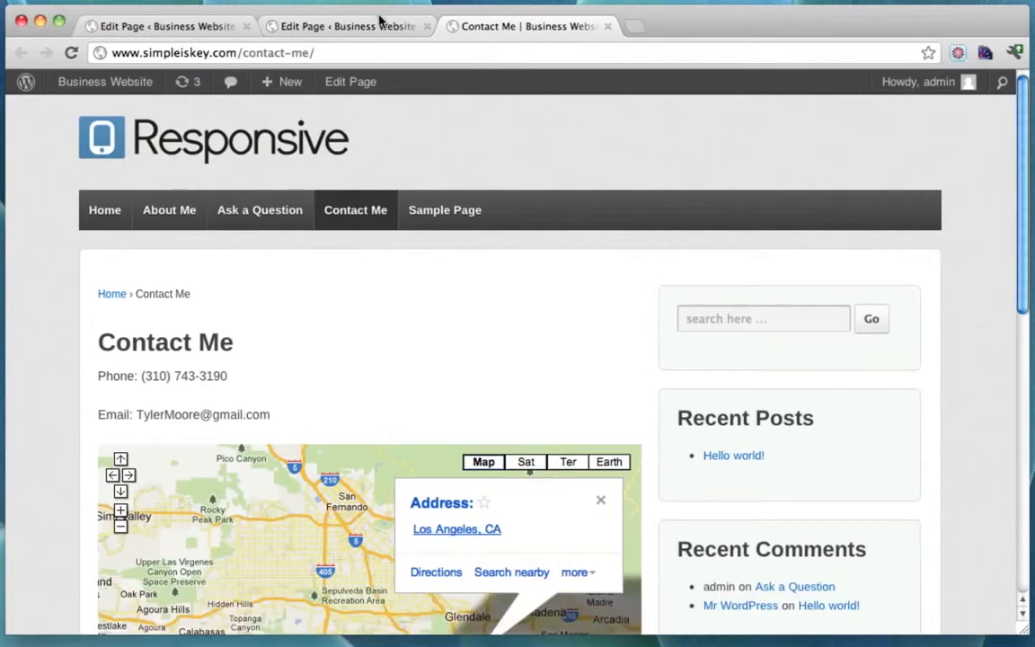
pyautogui.click(378, 25)
pyautogui.click(427, 28)
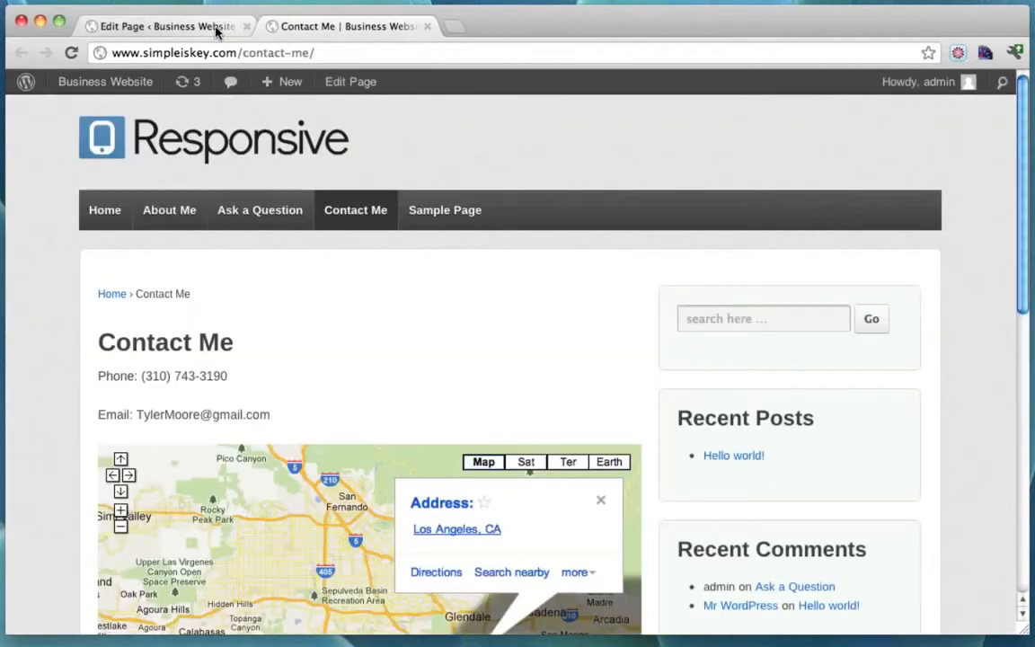
pyautogui.click(247, 27)
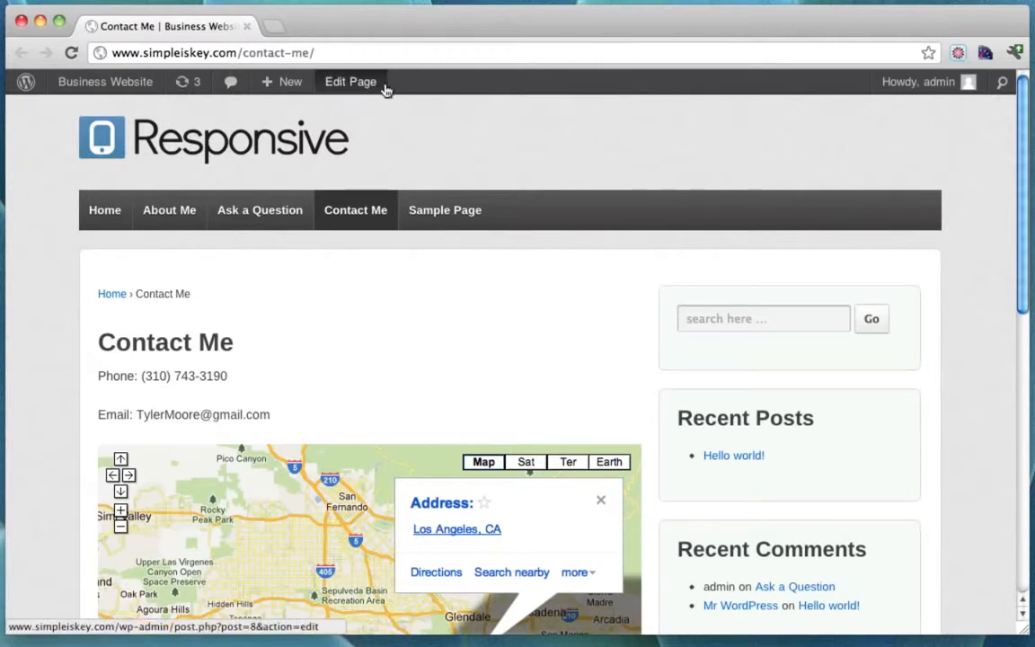
# From the Dashboard, start a new page titled 'How To Create a Website'.
pyautogui.moveTo(81, 87)
pyautogui.click(86, 112)
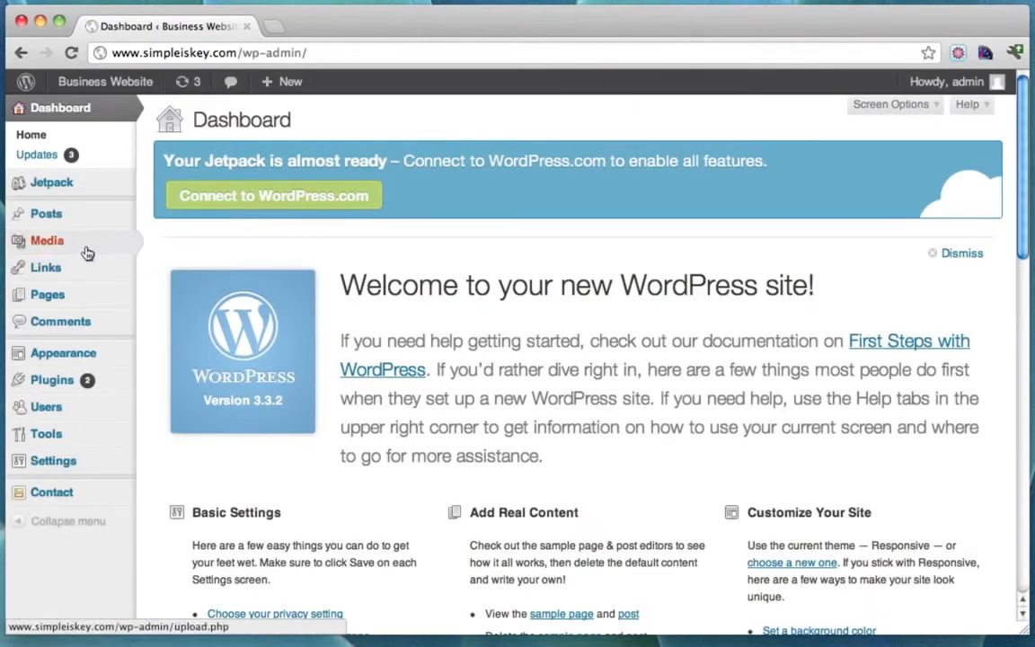
pyautogui.moveTo(82, 297)
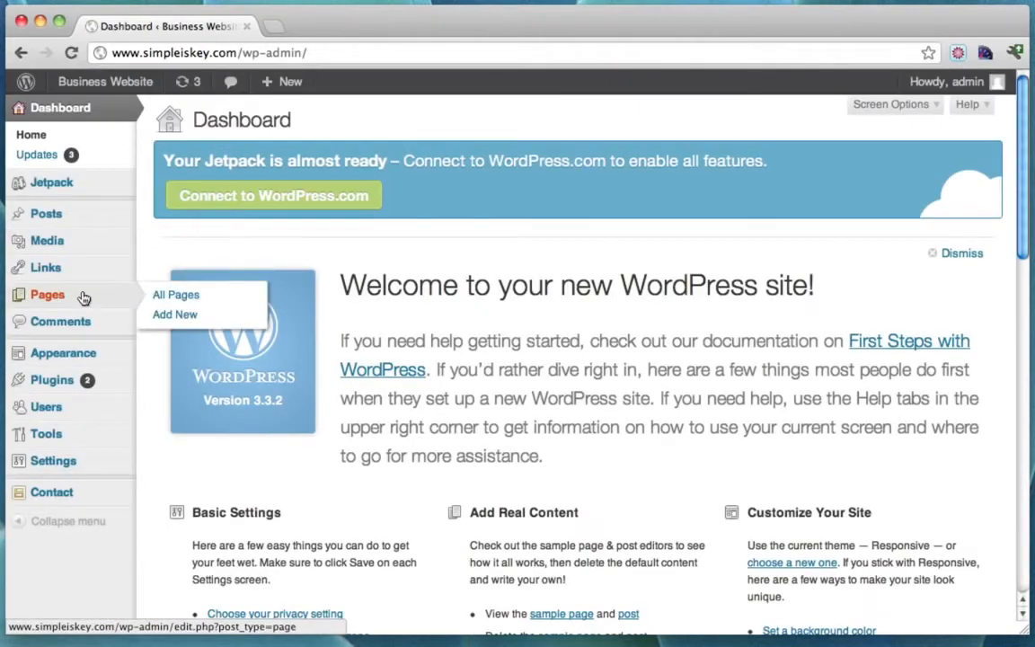
pyautogui.click(180, 314)
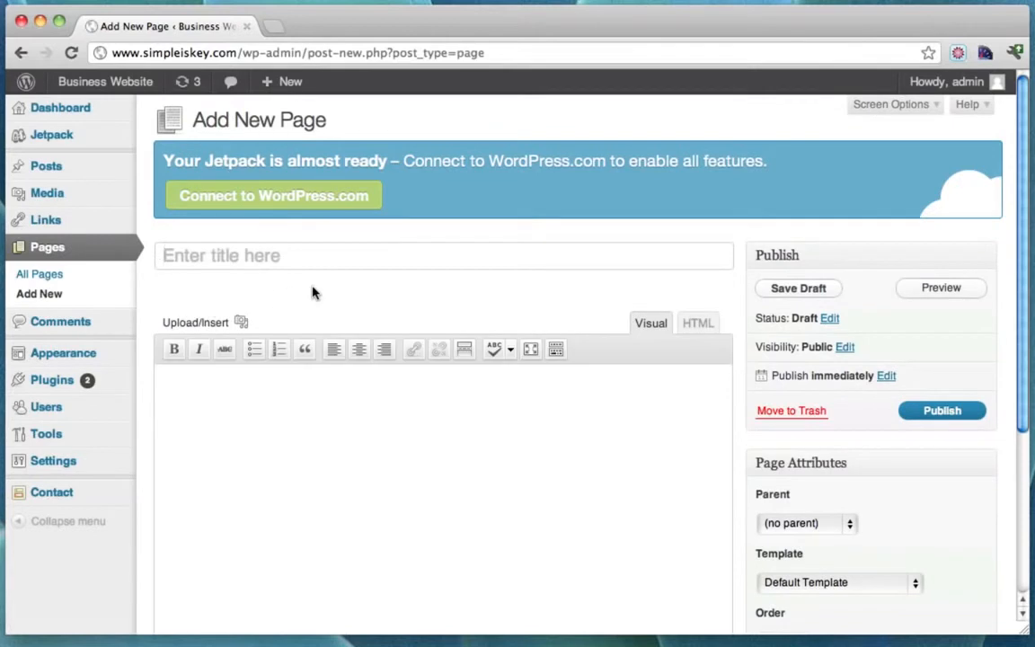
pyautogui.write('How To Create')
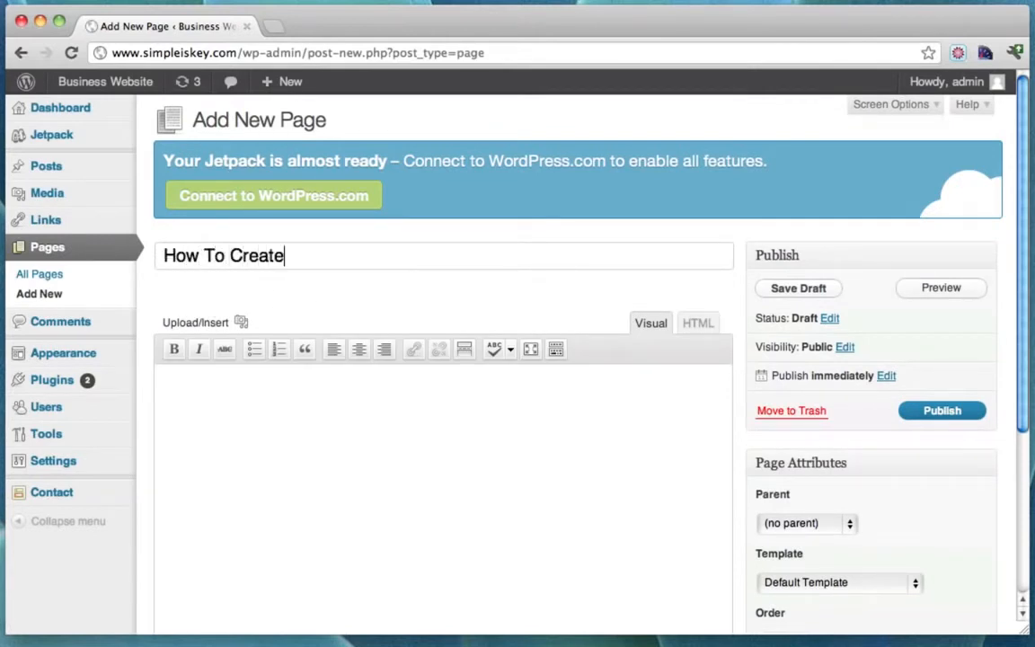
pyautogui.write(' a Website')
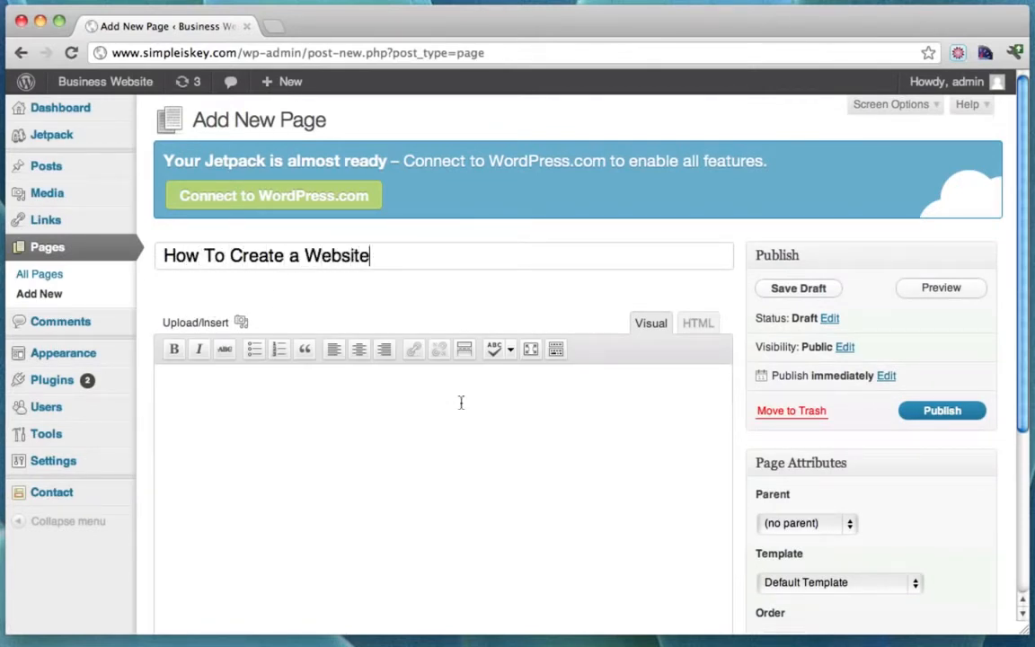
pyautogui.click(475, 418)
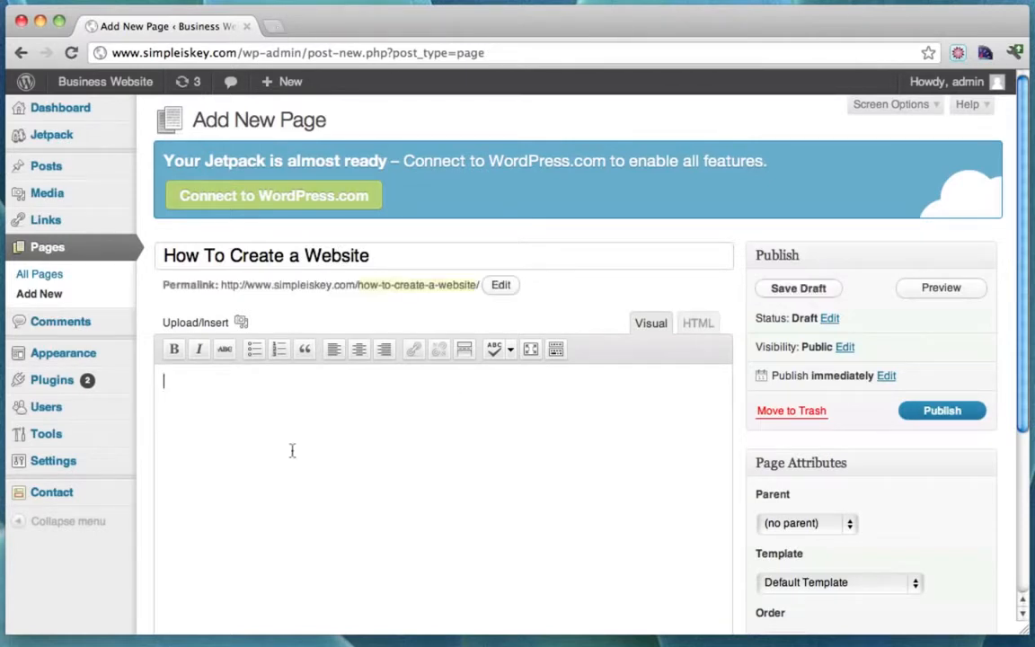
# Load the 'How To Make a Website -EASY! 2012' video on YouTube in a new tab.
pyautogui.click(274, 26)
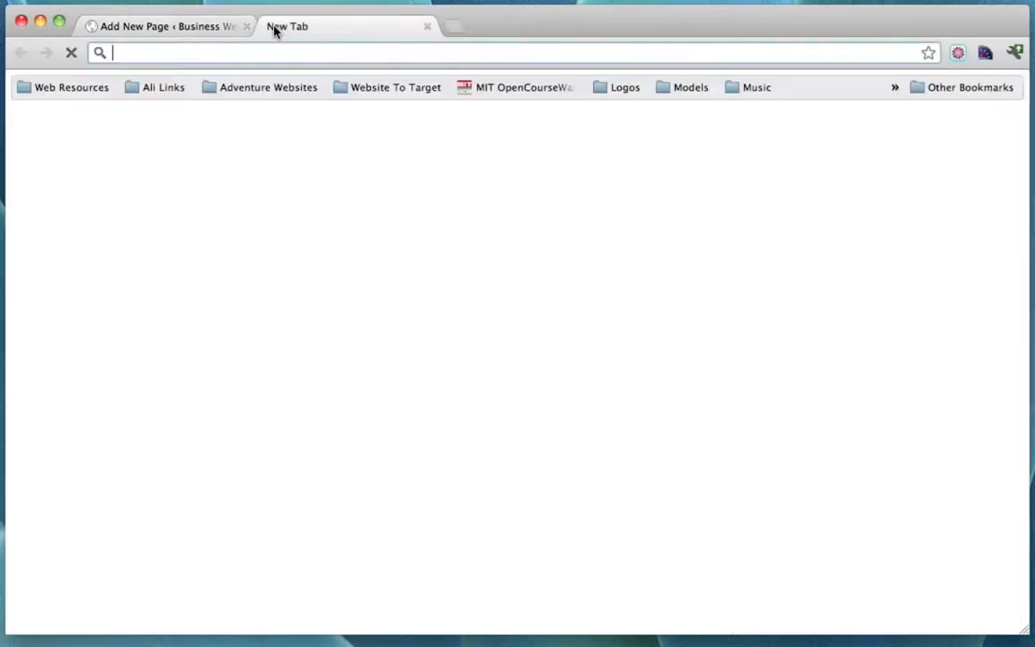
pyautogui.write('www.youtube.com')
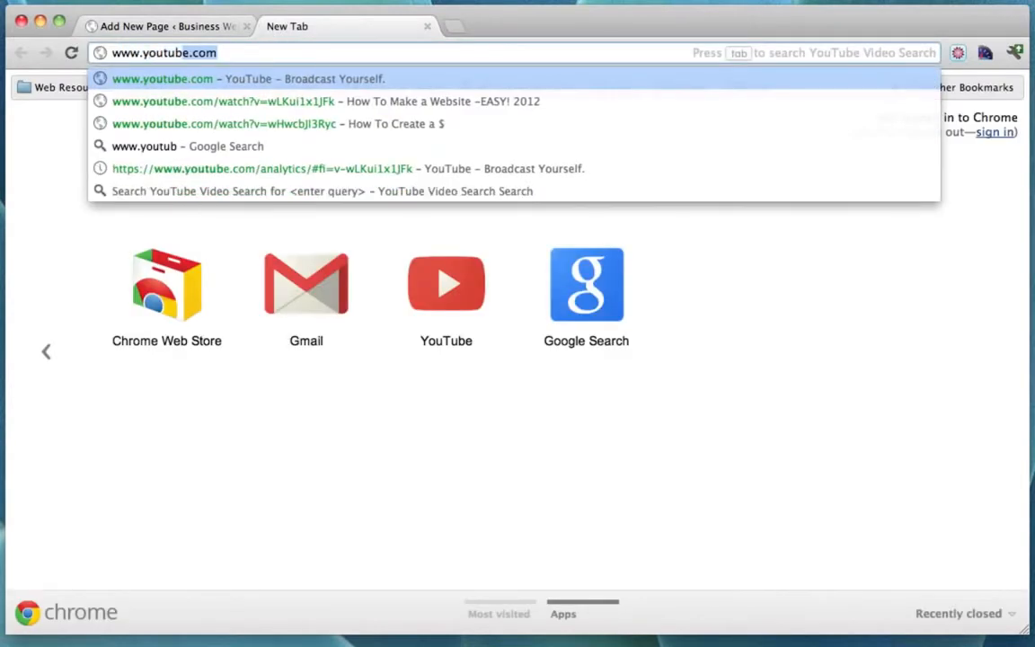
pyautogui.press('Down')
pyautogui.press('Return')
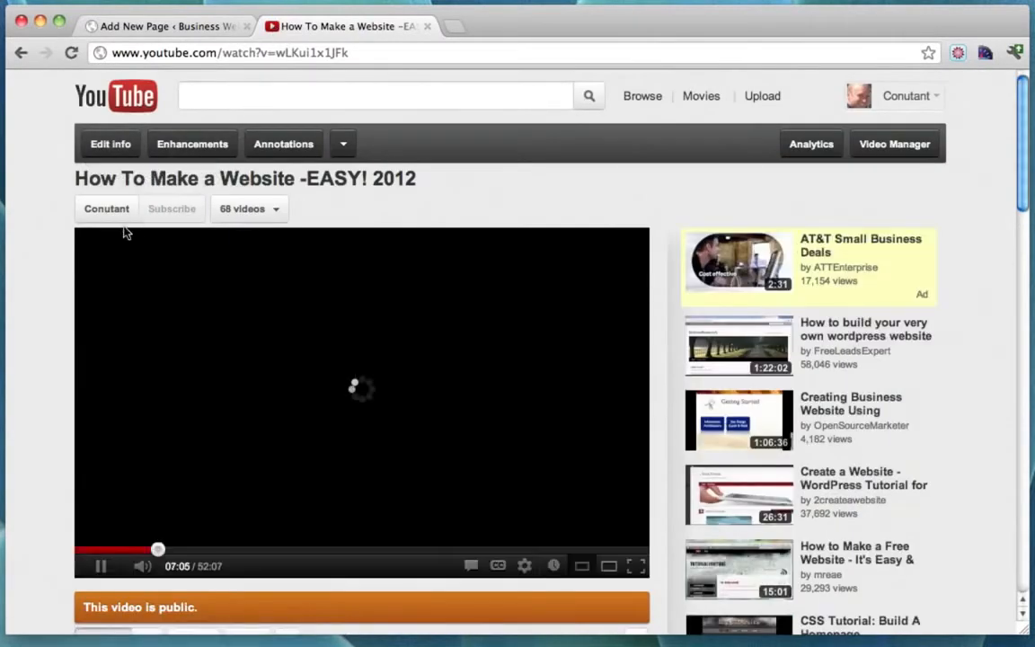
pyautogui.scroll(-2, 76, 232)
pyautogui.scroll(2, 70, 234)
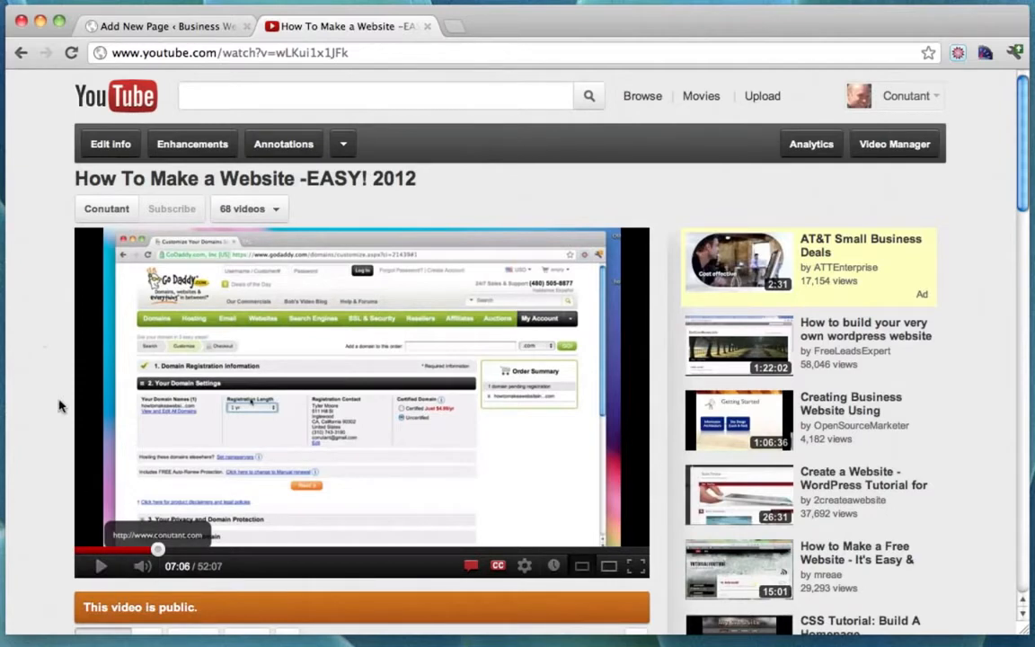
pyautogui.scroll(-6, 70, 254)
pyautogui.scroll(4, 71, 251)
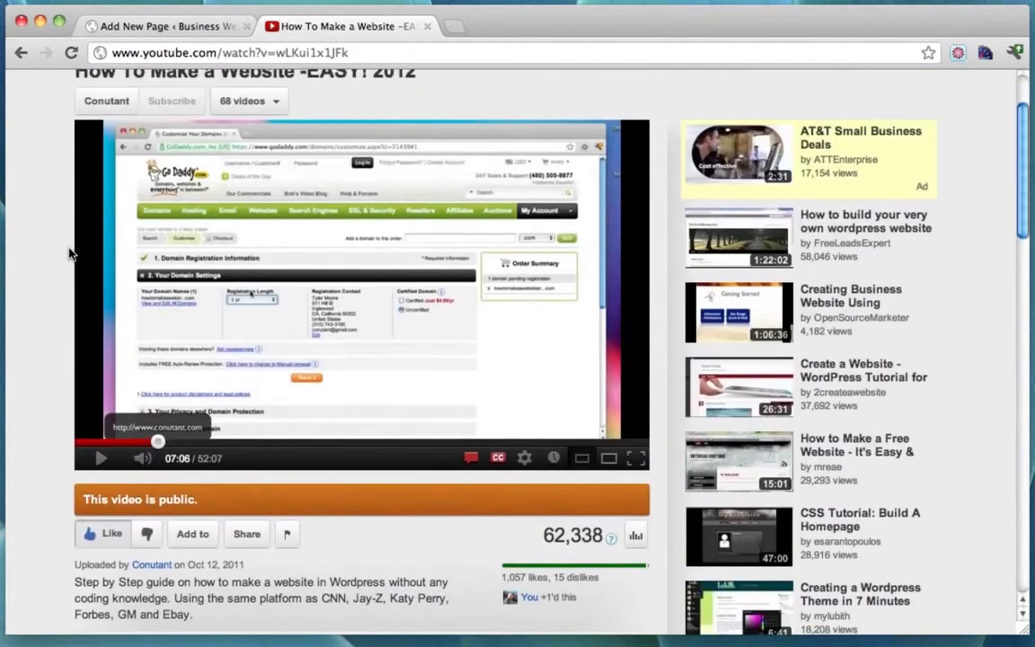
pyautogui.scroll(-4, 90, 270)
# Copy the video's 480×360 iframe embed code from Share > Embed.
pyautogui.click(247, 358)
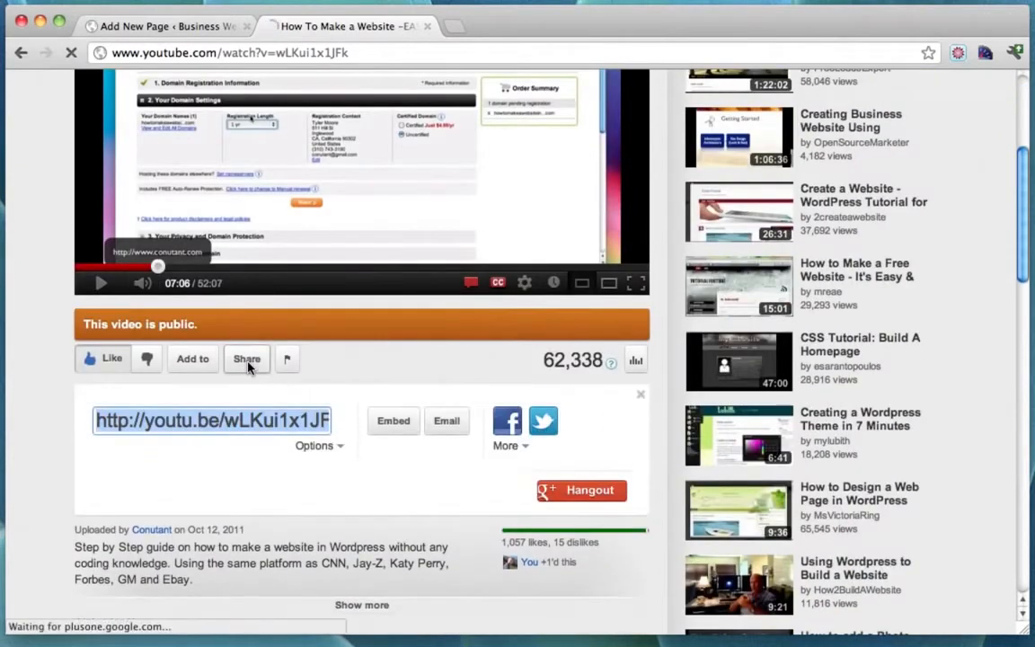
pyautogui.click(395, 430)
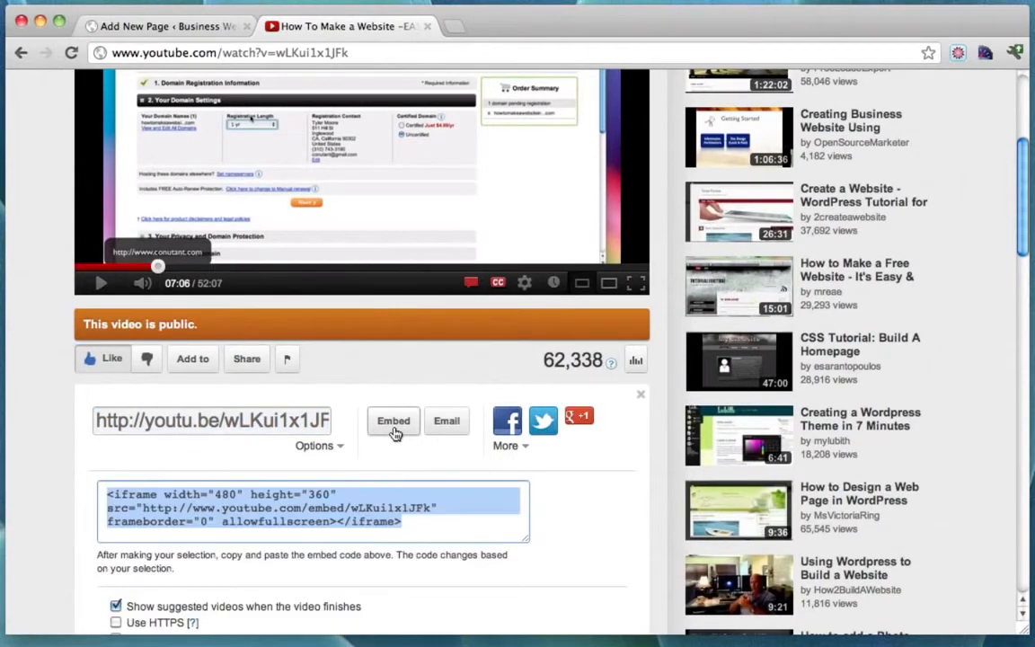
pyautogui.scroll(-3, 395, 433)
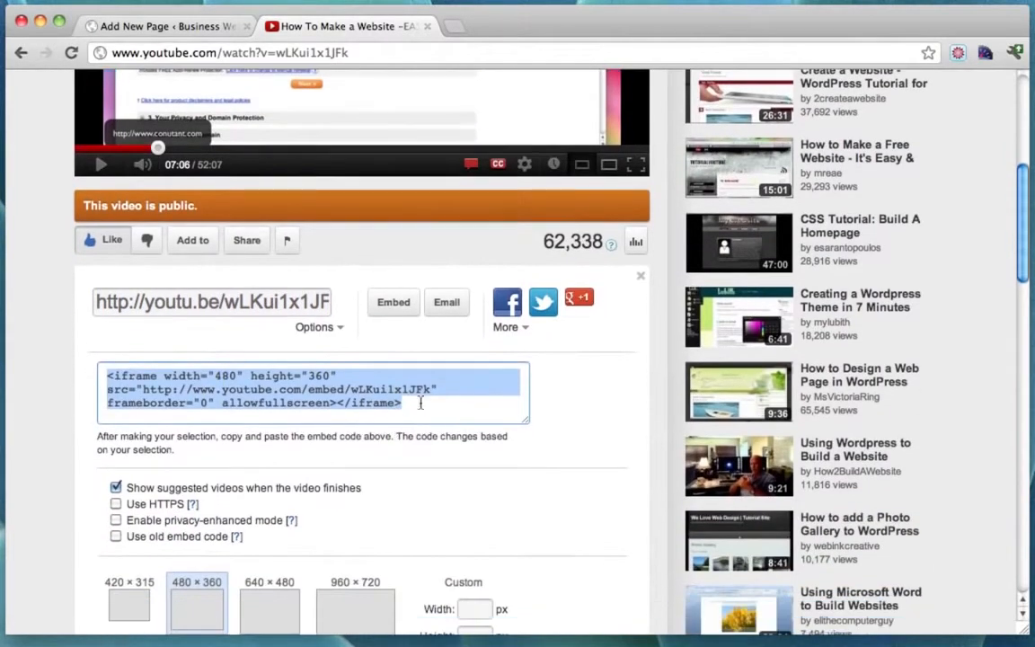
pyautogui.click(451, 419)
pyautogui.moveTo(422, 409); pyautogui.dragTo(20, 353)
pyautogui.rightClick(167, 393)
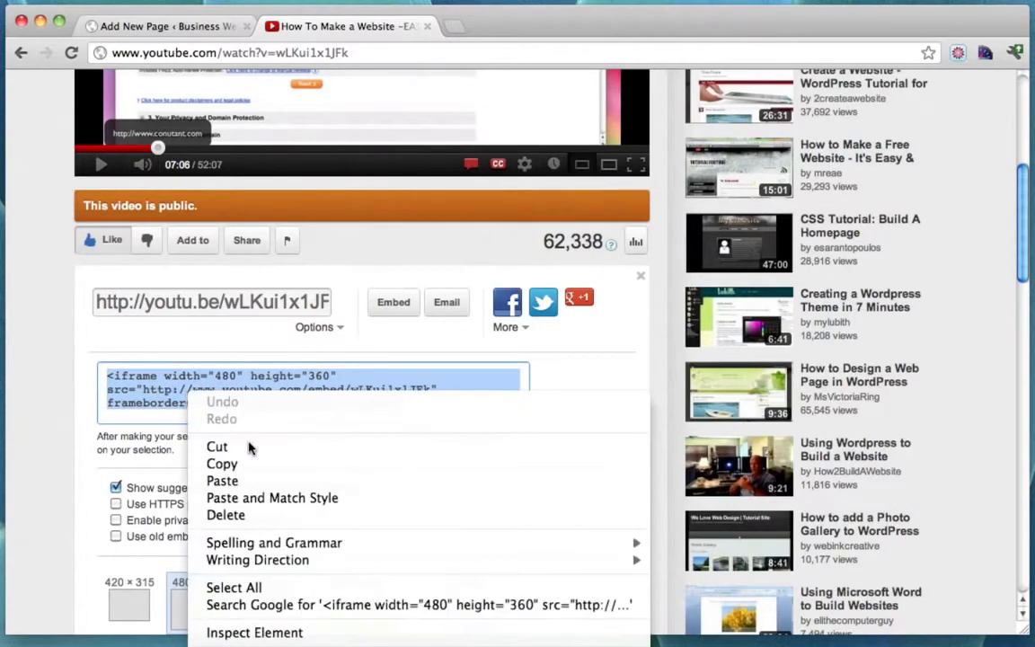
pyautogui.click(243, 464)
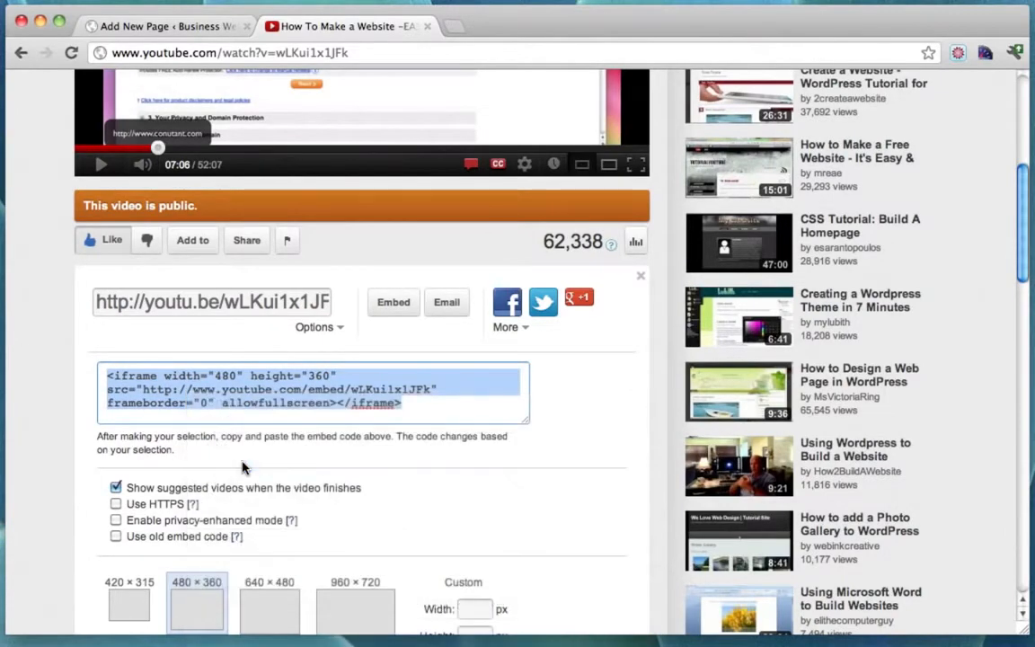
pyautogui.click(173, 27)
# Paste the YouTube iframe code in HTML mode, add an intro line above it, and publish.
pyautogui.moveTo(225, 416); pyautogui.dragTo(18, 345)
pyautogui.press('BackSpace')
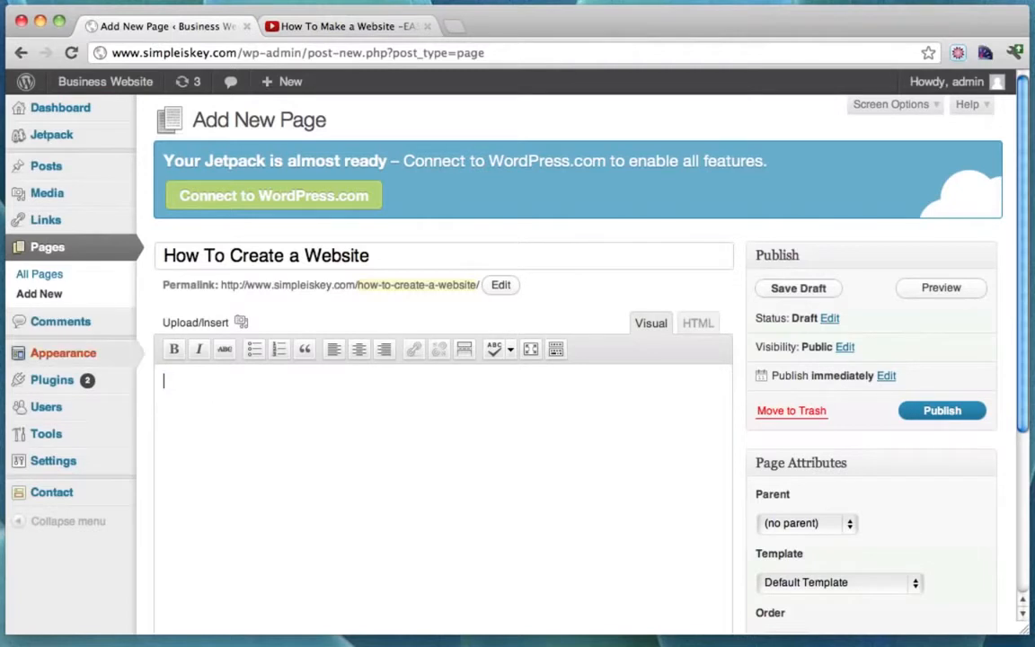
pyautogui.click(698, 324)
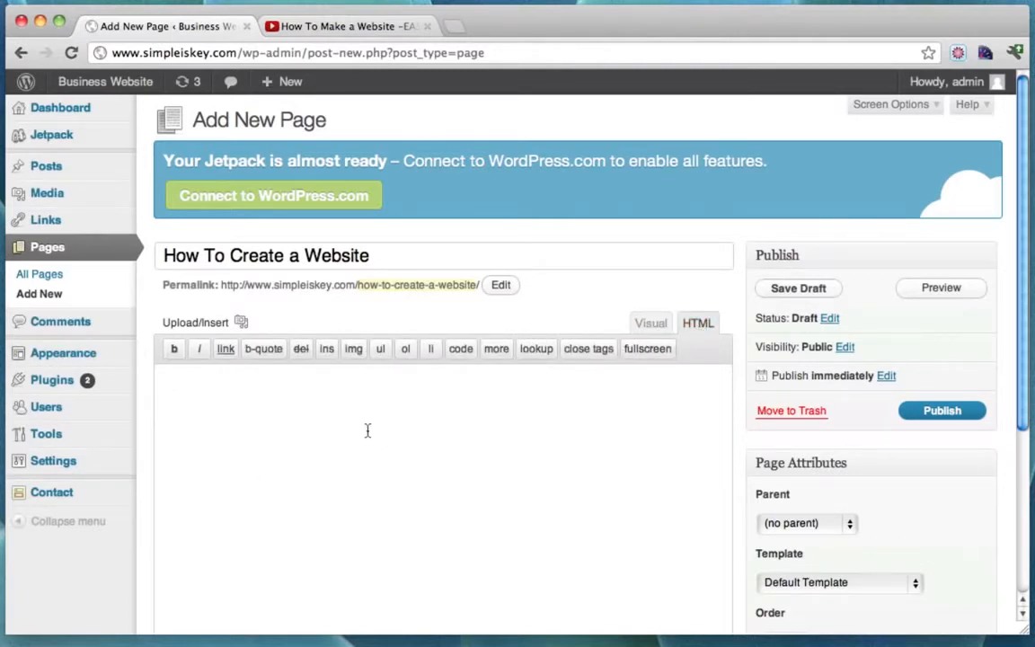
pyautogui.press('super+v')
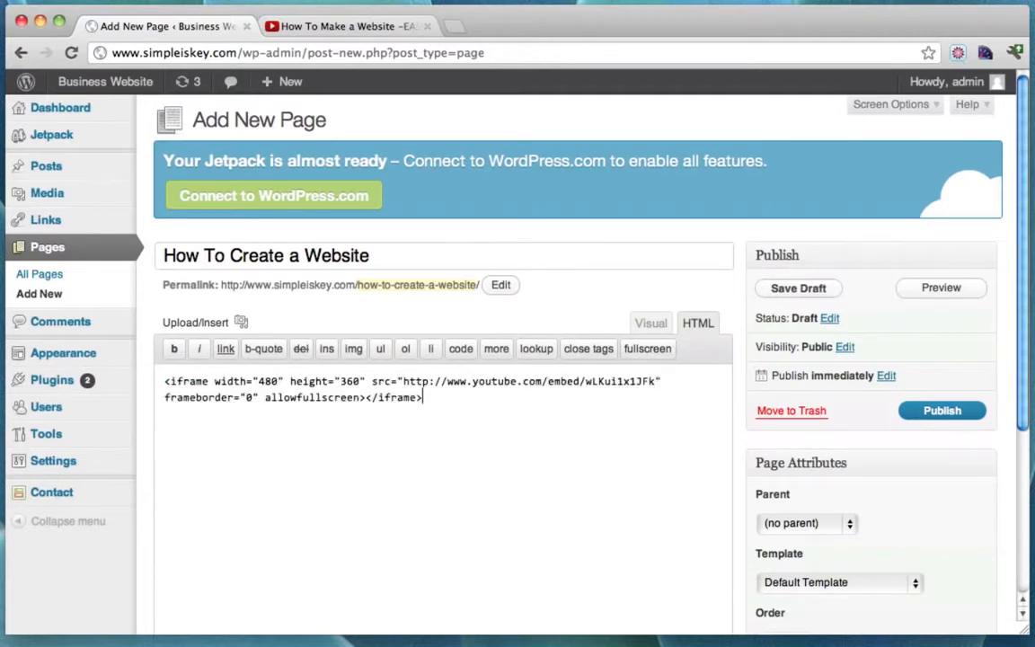
pyautogui.press('Return')
pyautogui.press('Return')
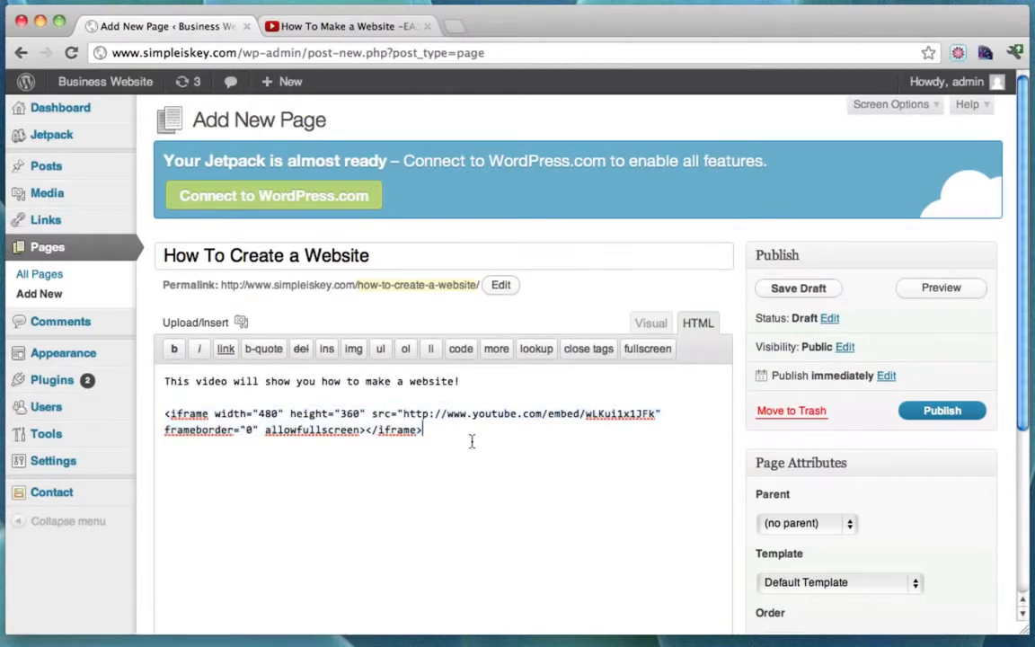
pyautogui.click(950, 416)
pyautogui.click(952, 418)
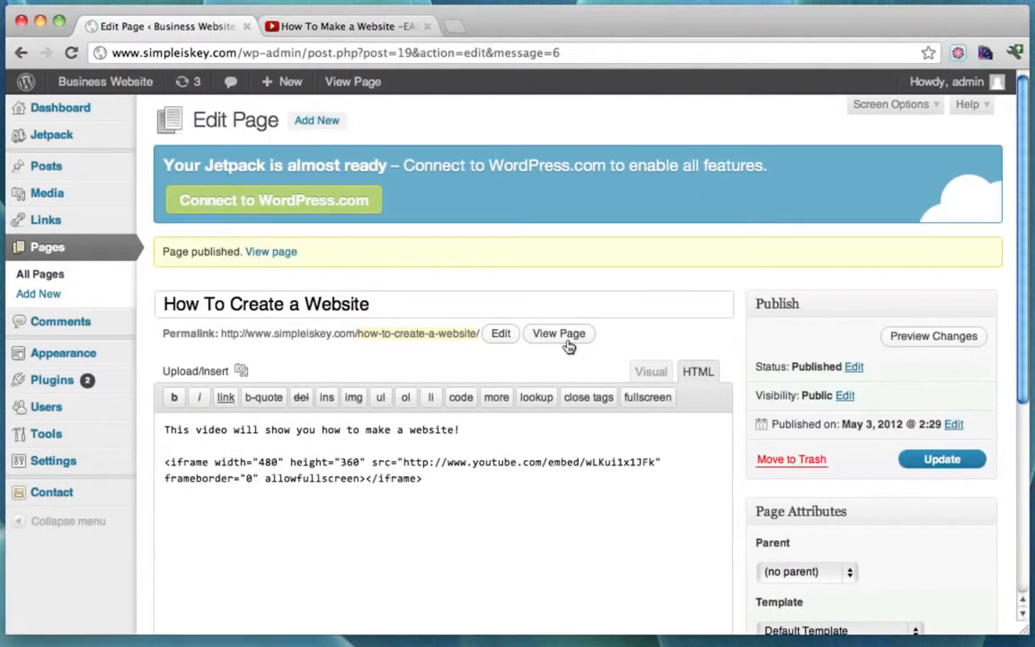
# View the live How To Create a Website page and play, then pause, its embedded YouTube video.
pyautogui.click(557, 337)
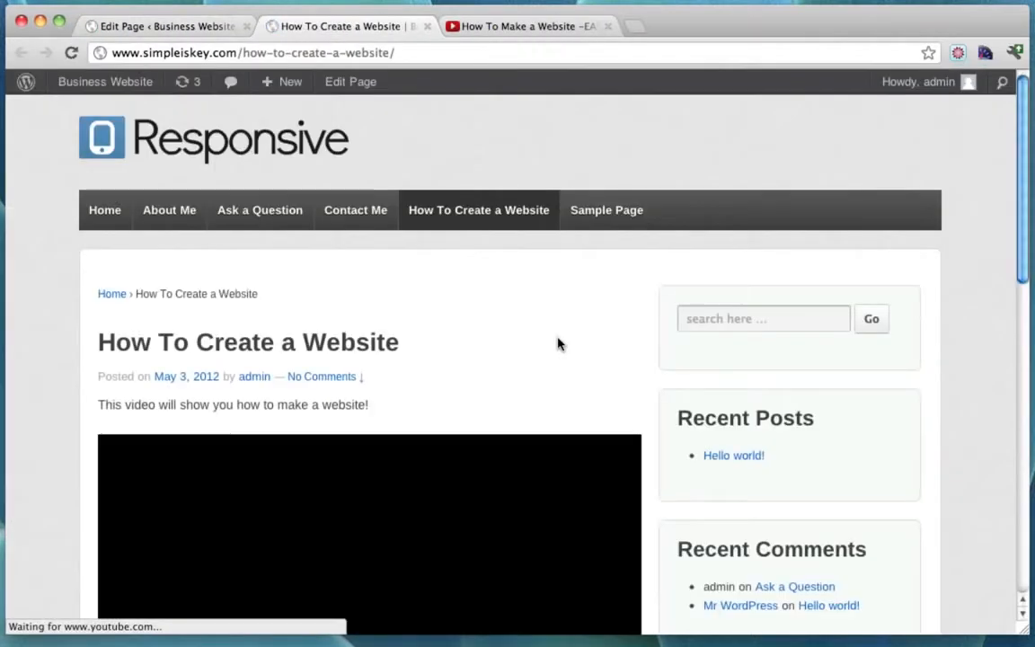
pyautogui.scroll(-3, 744, 314)
pyautogui.scroll(-4, 772, 260)
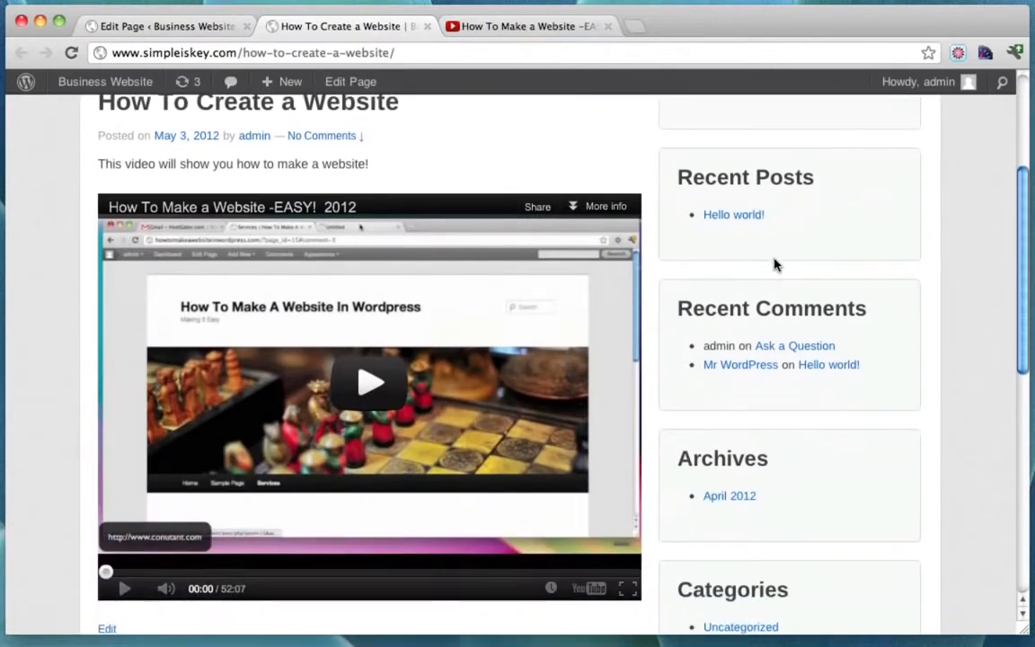
pyautogui.click(368, 388)
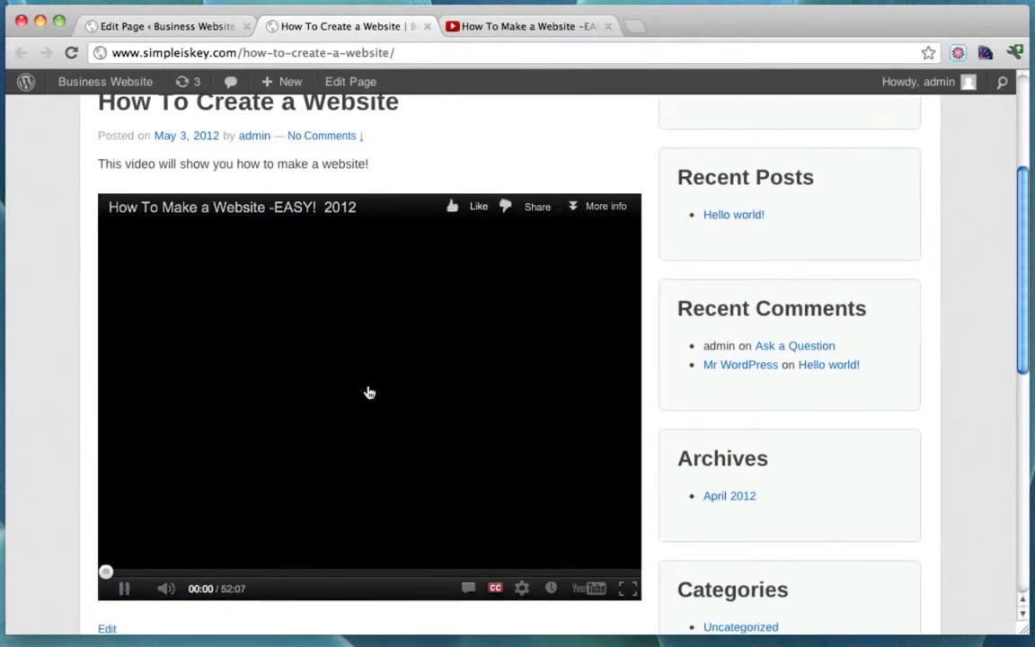
pyautogui.scroll(-1, 368, 391)
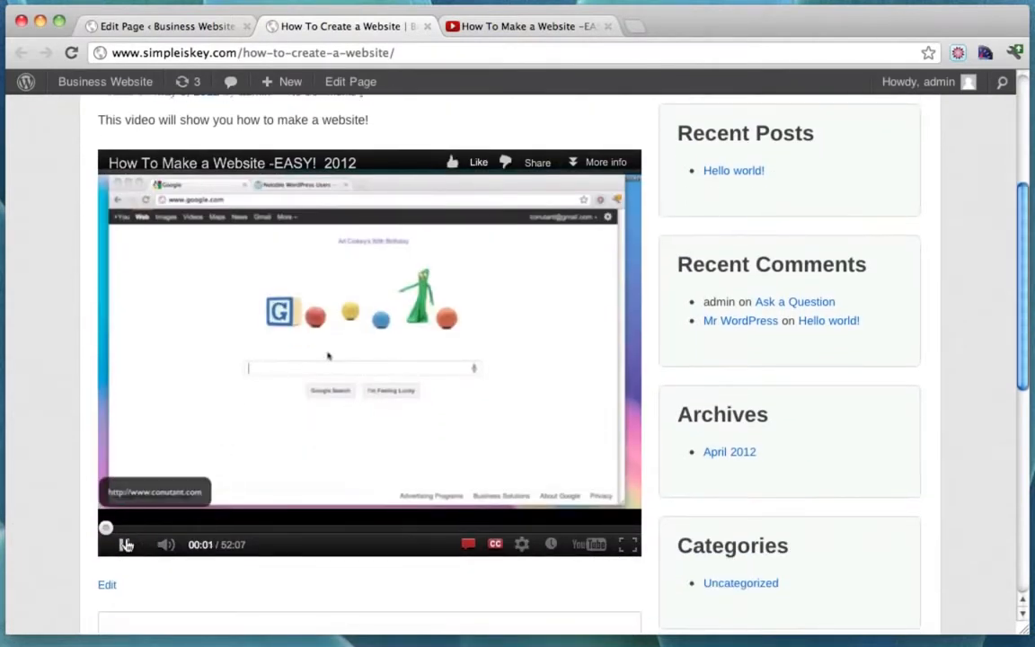
pyautogui.click(125, 544)
pyautogui.scroll(2, 735, 404)
pyautogui.scroll(-10, 735, 404)
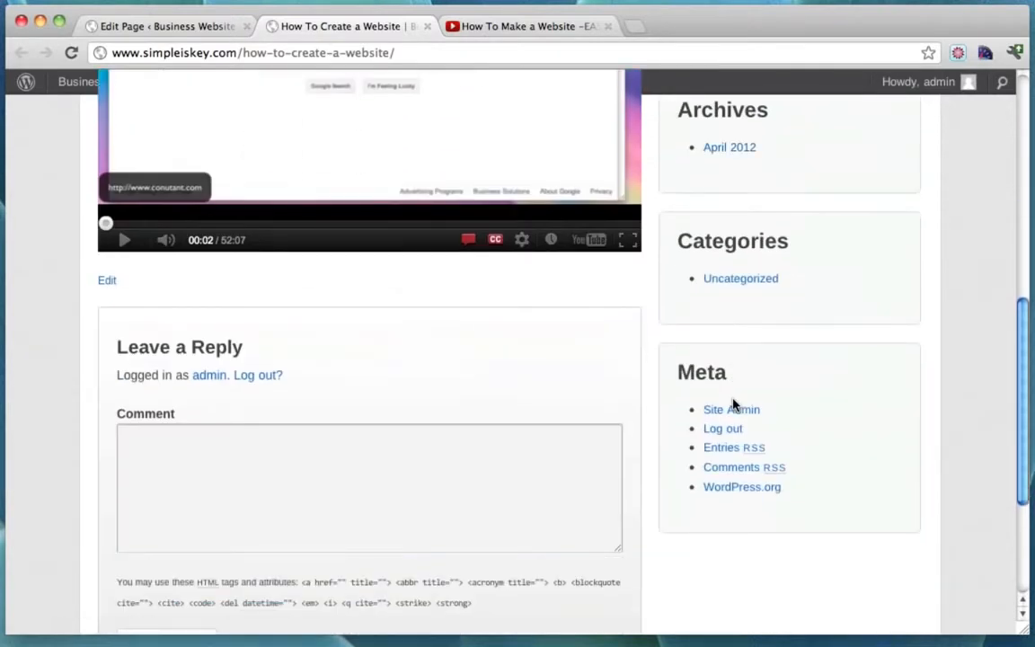
pyautogui.scroll(10, 735, 405)
pyautogui.scroll(-8, 735, 404)
pyautogui.scroll(10, 569, 365)
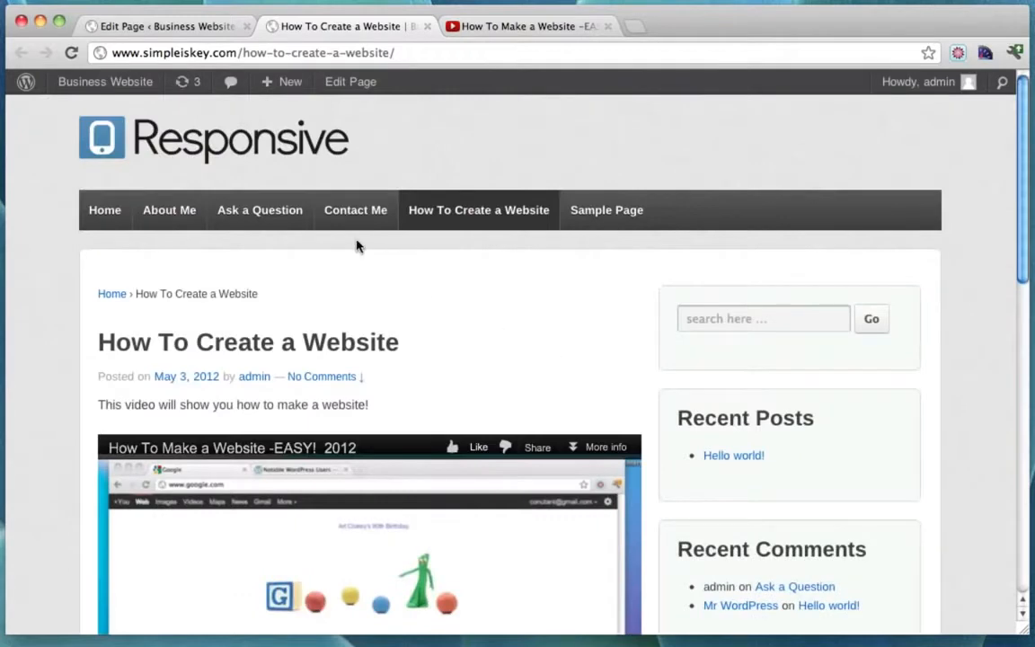
# Update the How To Create a Website page with comments disallowed, then visit the site's home page.
pyautogui.click(334, 81)
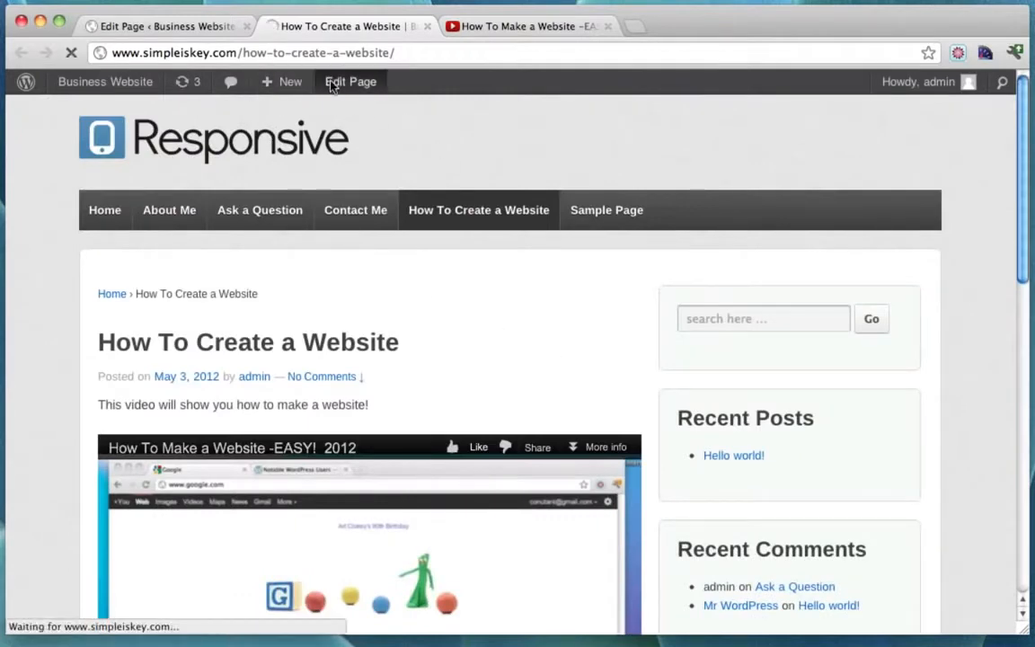
pyautogui.scroll(-6, 801, 344)
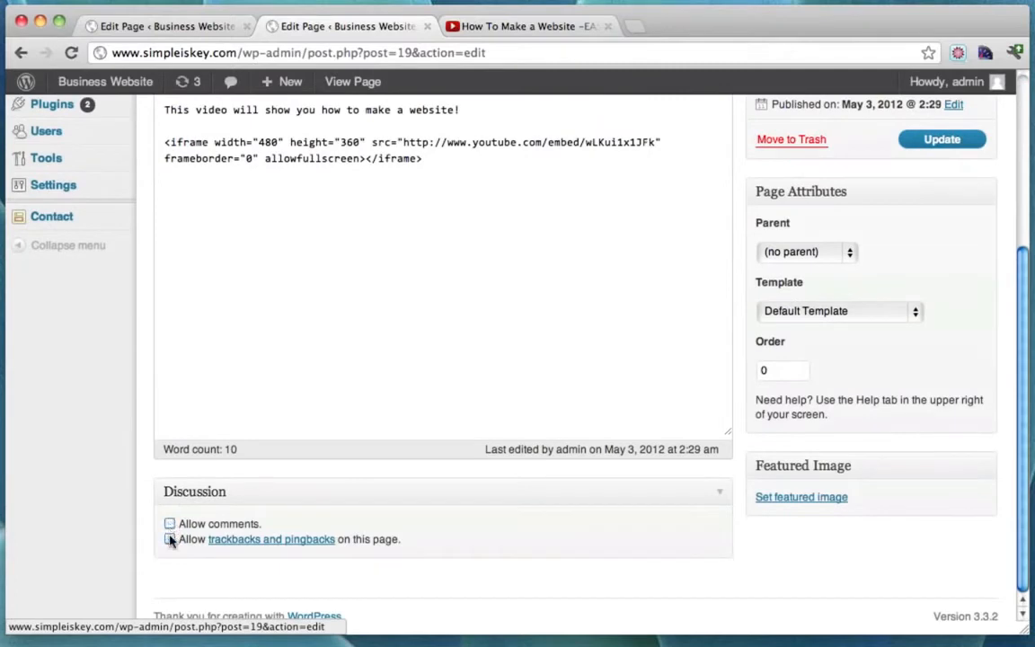
pyautogui.scroll(6, 761, 457)
pyautogui.click(932, 414)
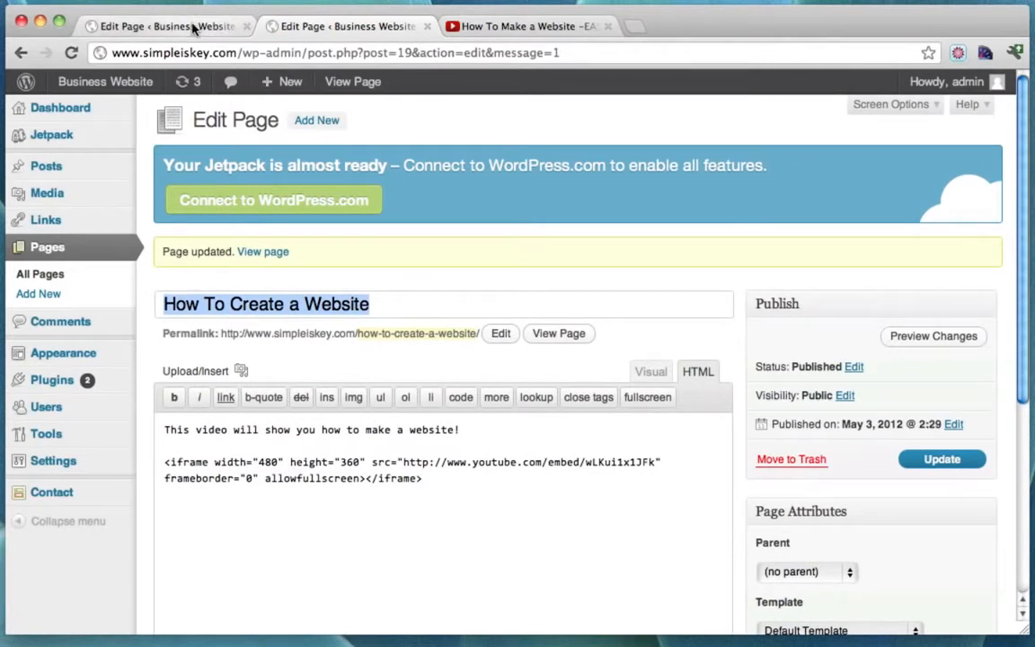
pyautogui.click(127, 83)
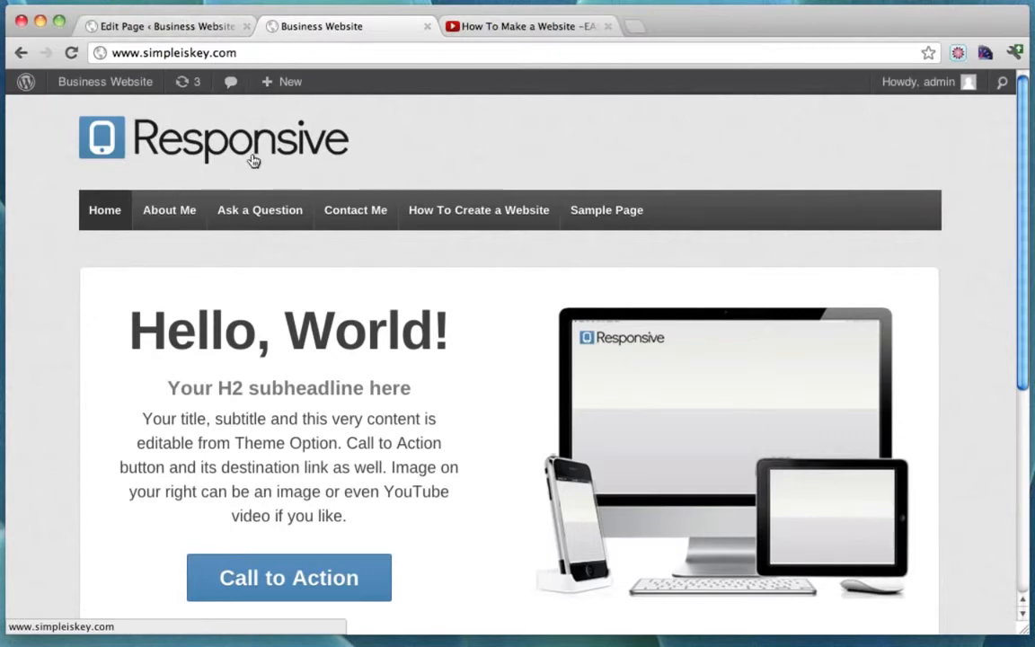
# Move Sample Page to the Trash from the All Pages list.
pyautogui.click(180, 26)
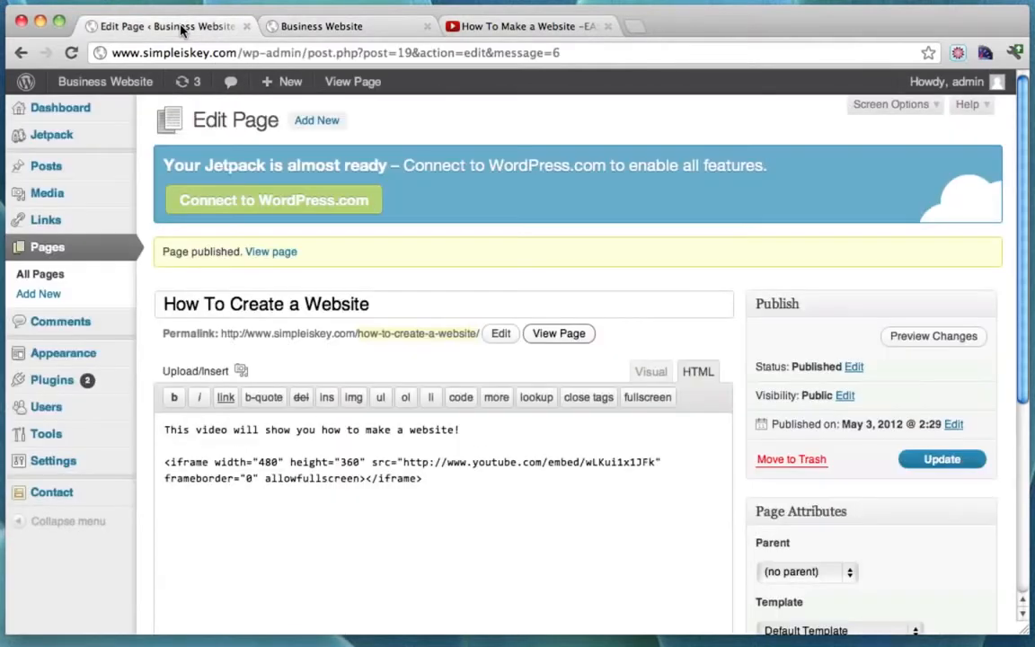
pyautogui.click(69, 247)
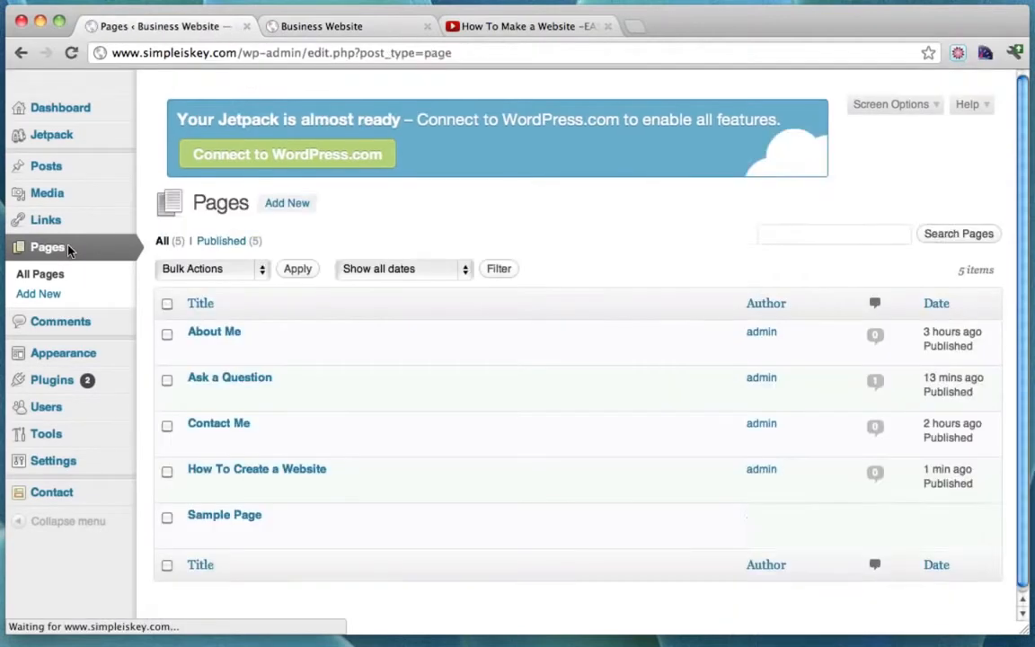
pyautogui.scroll(-2, 258, 440)
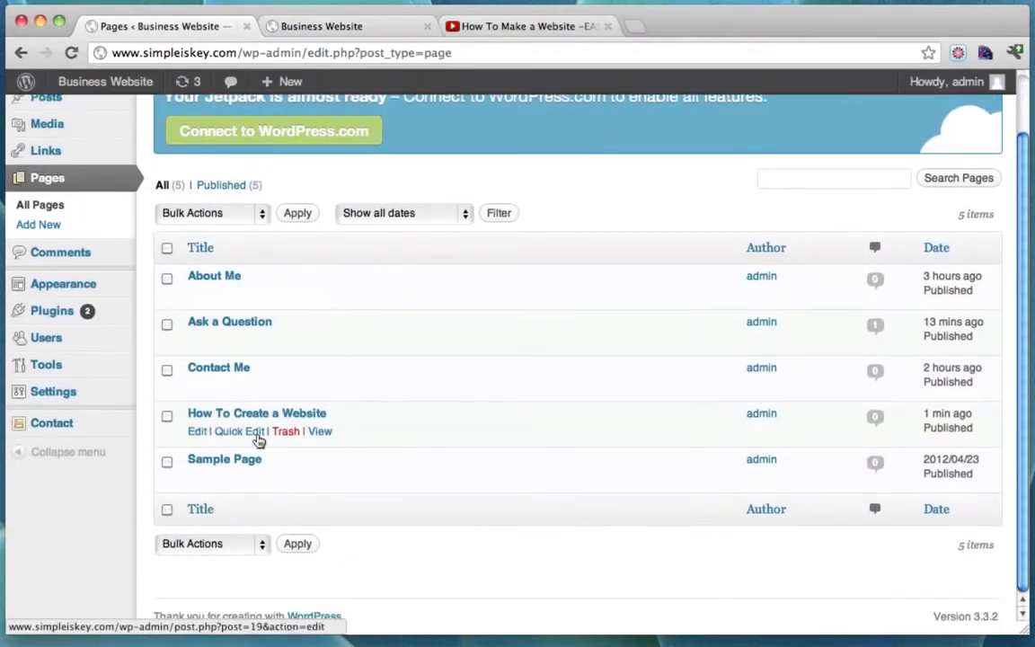
pyautogui.click(167, 463)
pyautogui.click(286, 481)
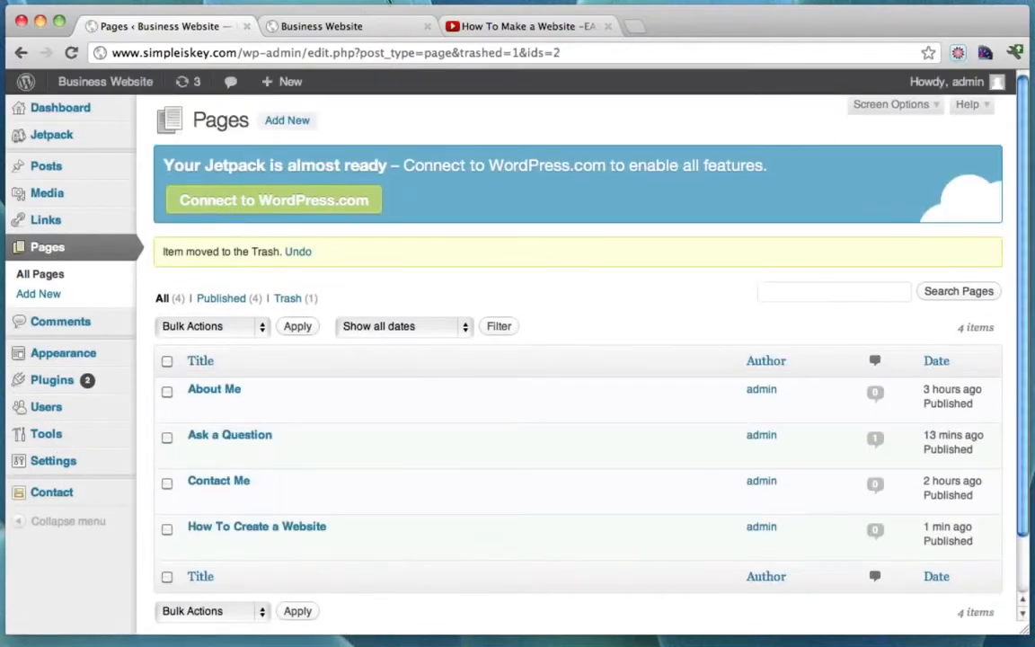
# Reload the live site to confirm Sample Page is gone, then go to Appearance > Menus.
pyautogui.click(337, 27)
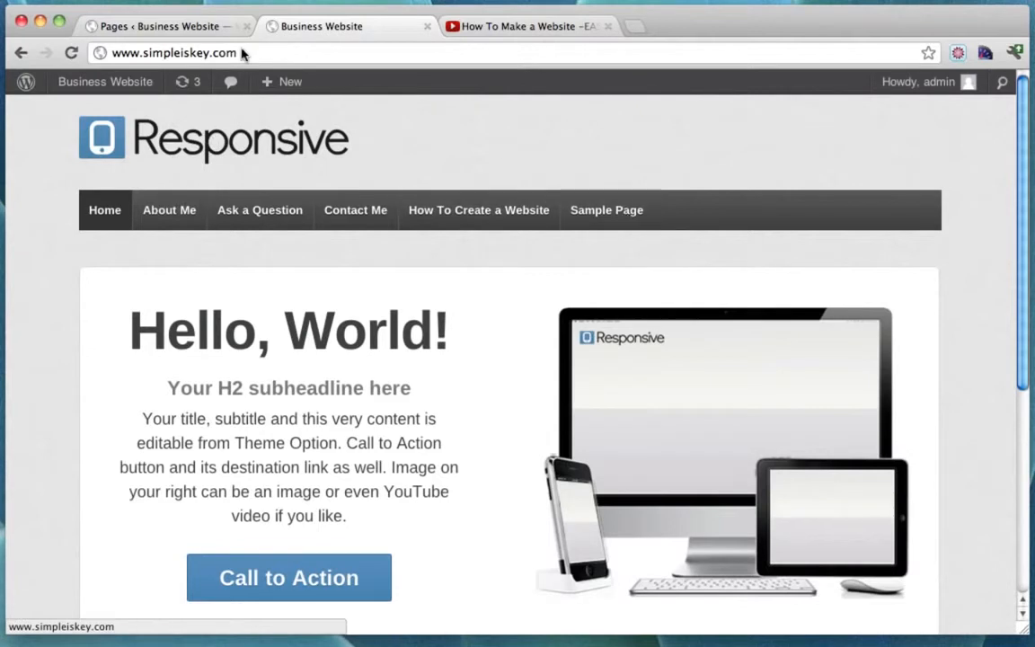
pyautogui.click(71, 52)
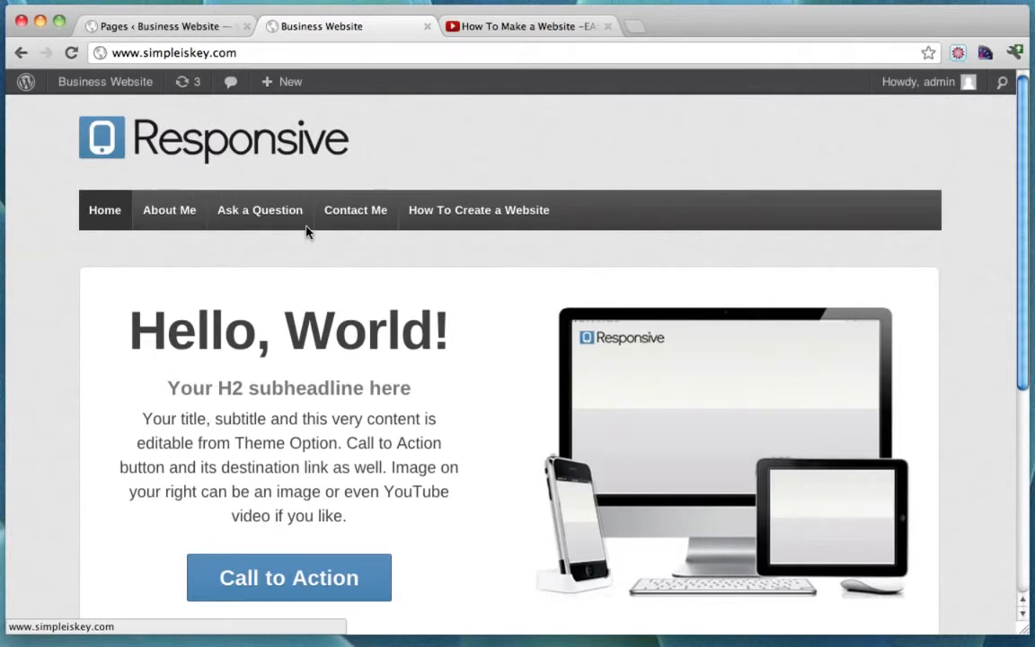
pyautogui.click(158, 28)
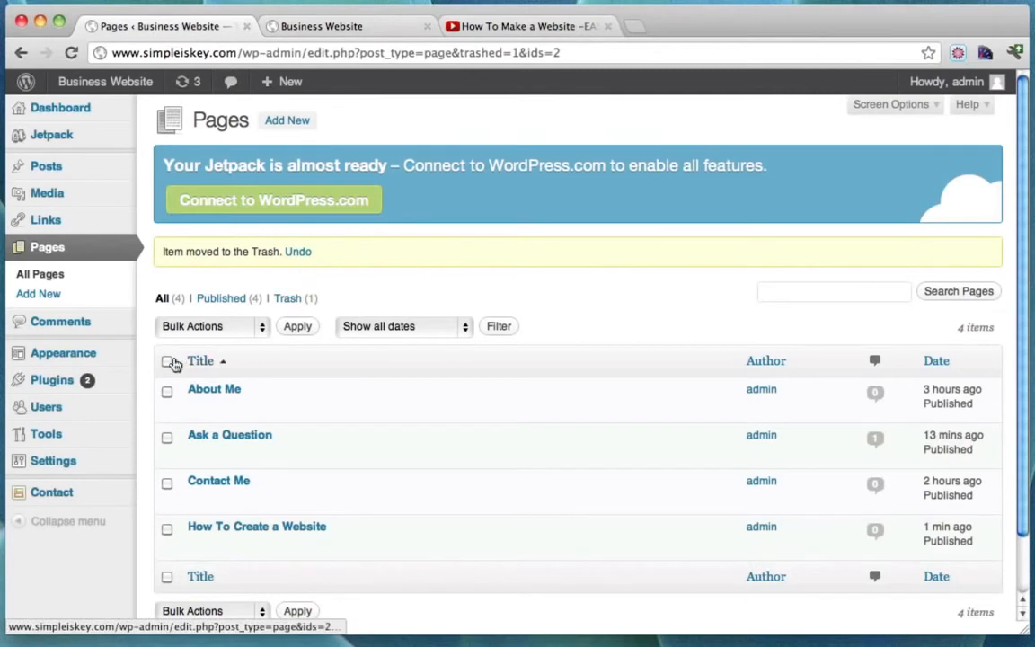
pyautogui.moveTo(93, 363)
pyautogui.click(176, 395)
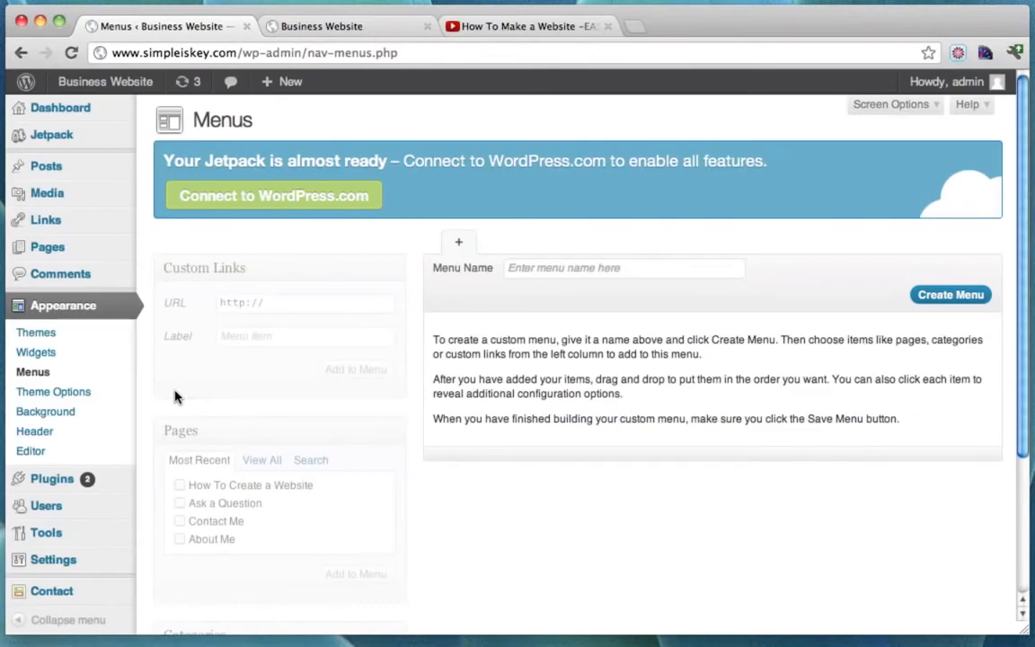
# Create a menu named Menu and assign it to the Header Menu location.
pyautogui.click(572, 270)
pyautogui.write('Menu')
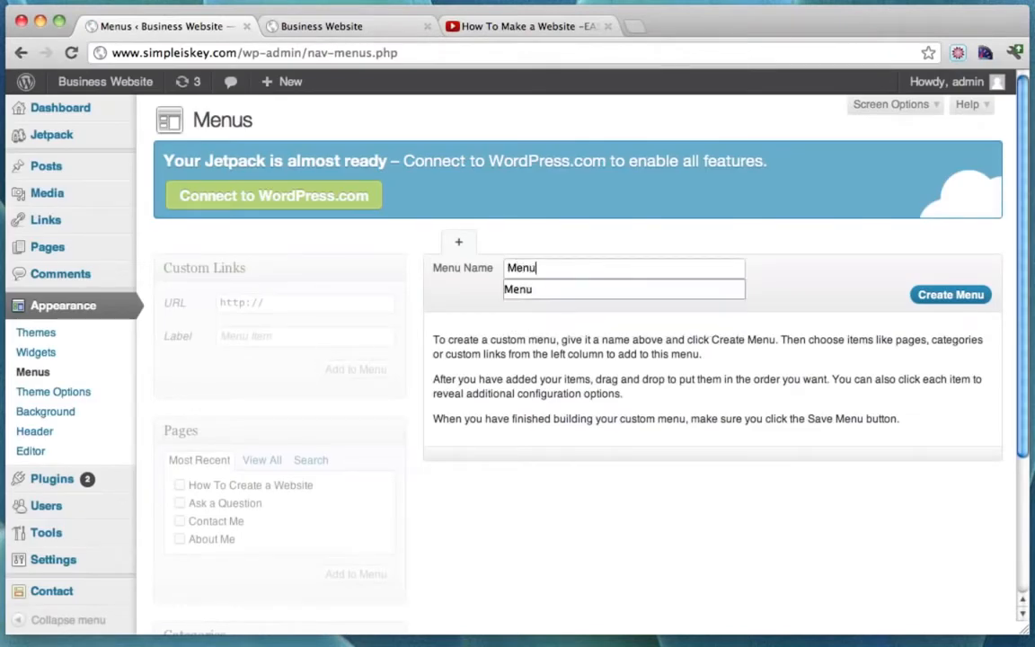
pyautogui.click(951, 296)
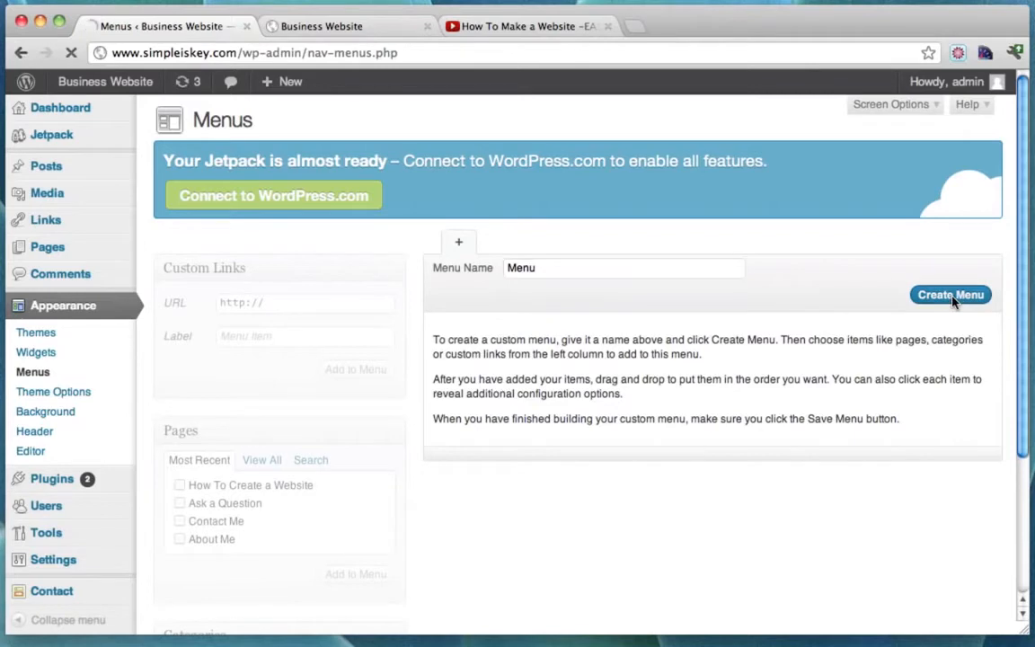
pyautogui.scroll(-1, 576, 434)
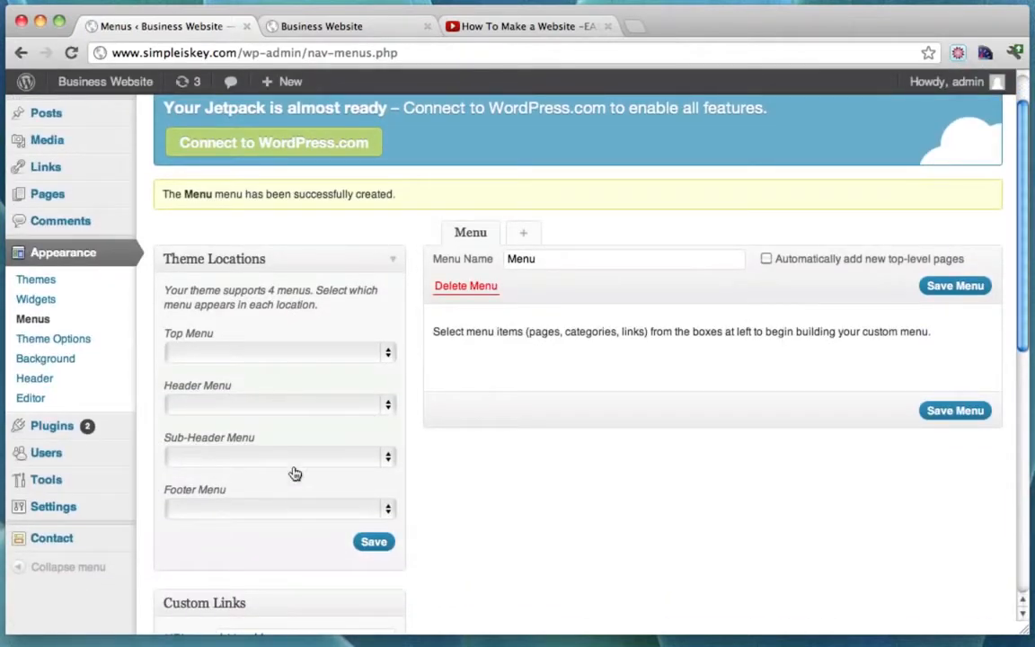
pyautogui.click(389, 406)
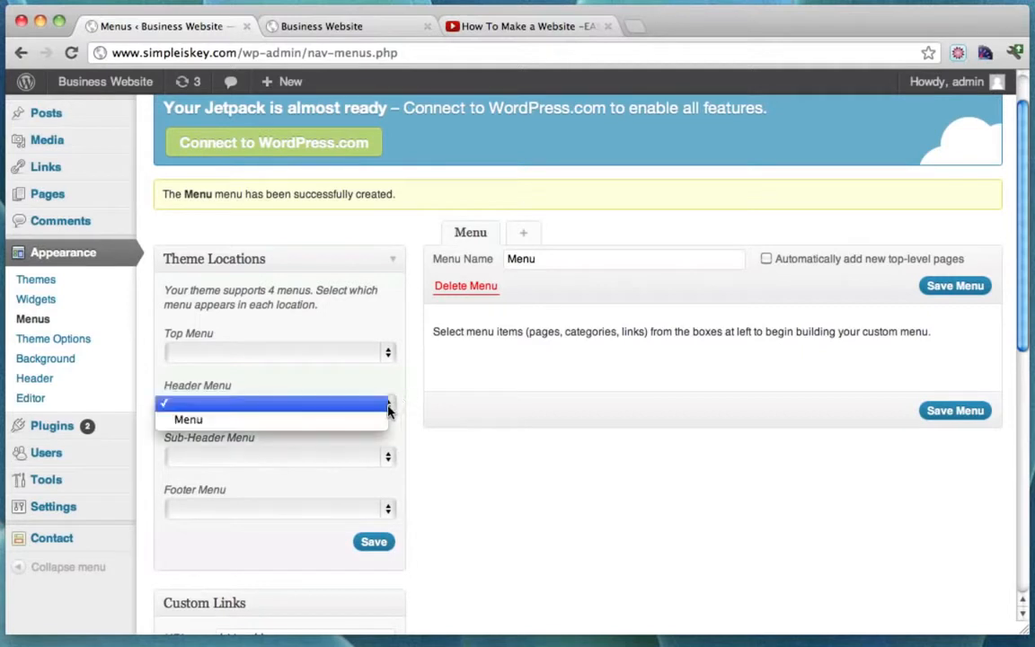
pyautogui.click(342, 419)
pyautogui.click(382, 548)
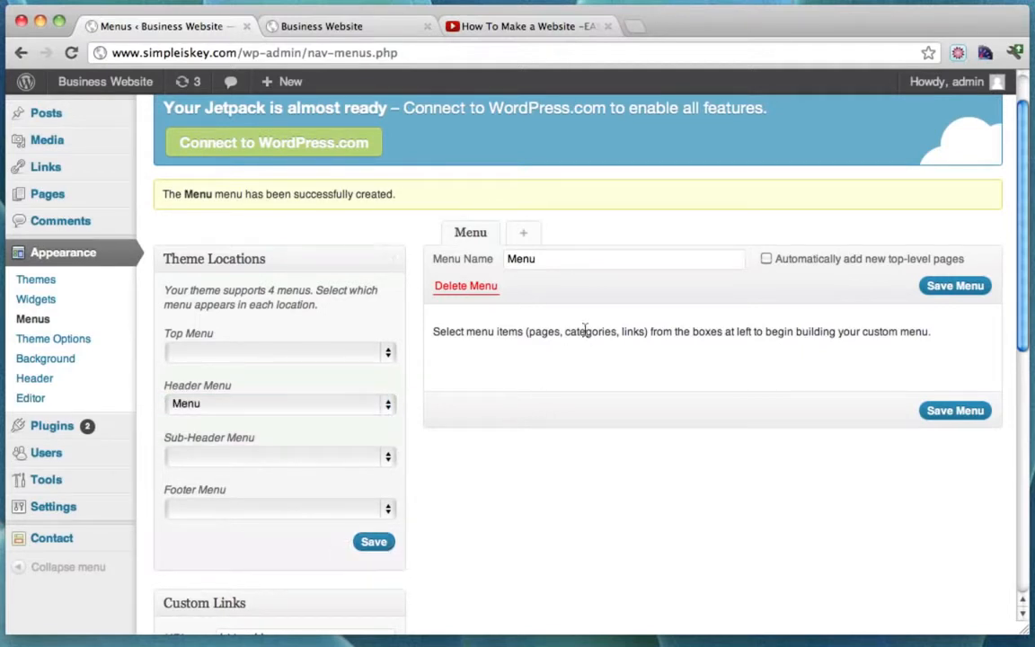
# Add the How To Create a Website, Ask a Question, Contact Me and About Me pages to Menu.
pyautogui.scroll(-10, 584, 331)
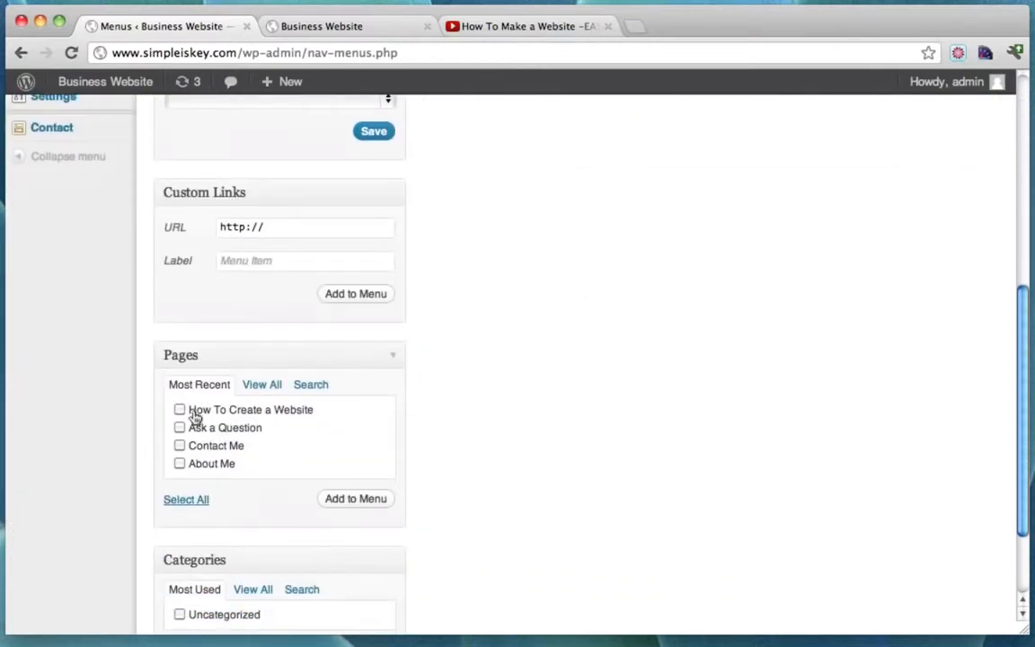
pyautogui.scroll(8, 526, 376)
pyautogui.scroll(-8, 521, 379)
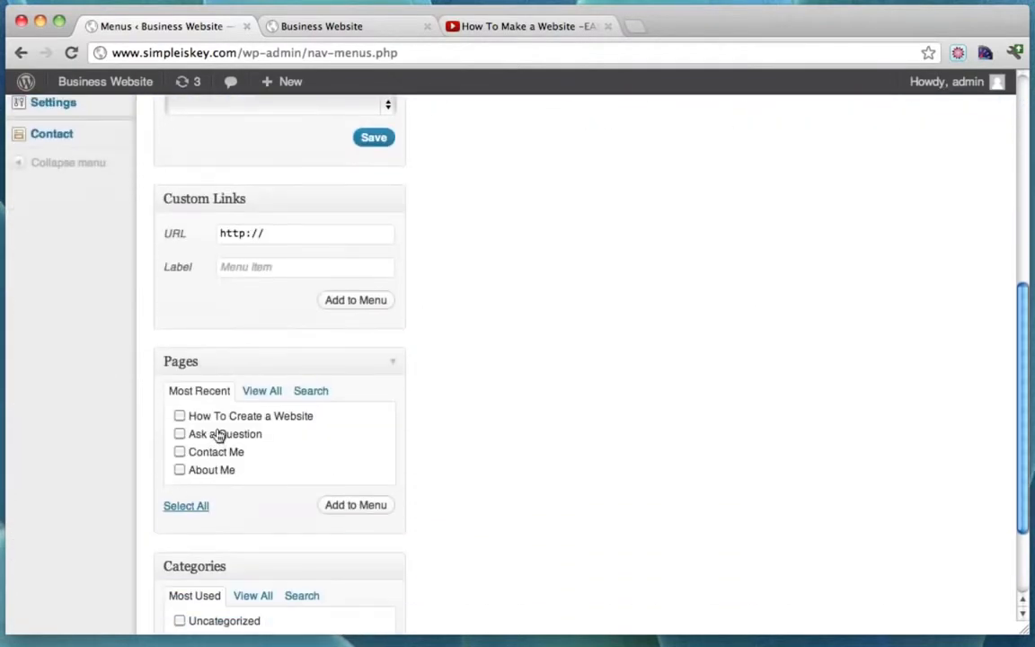
pyautogui.scroll(10, 541, 392)
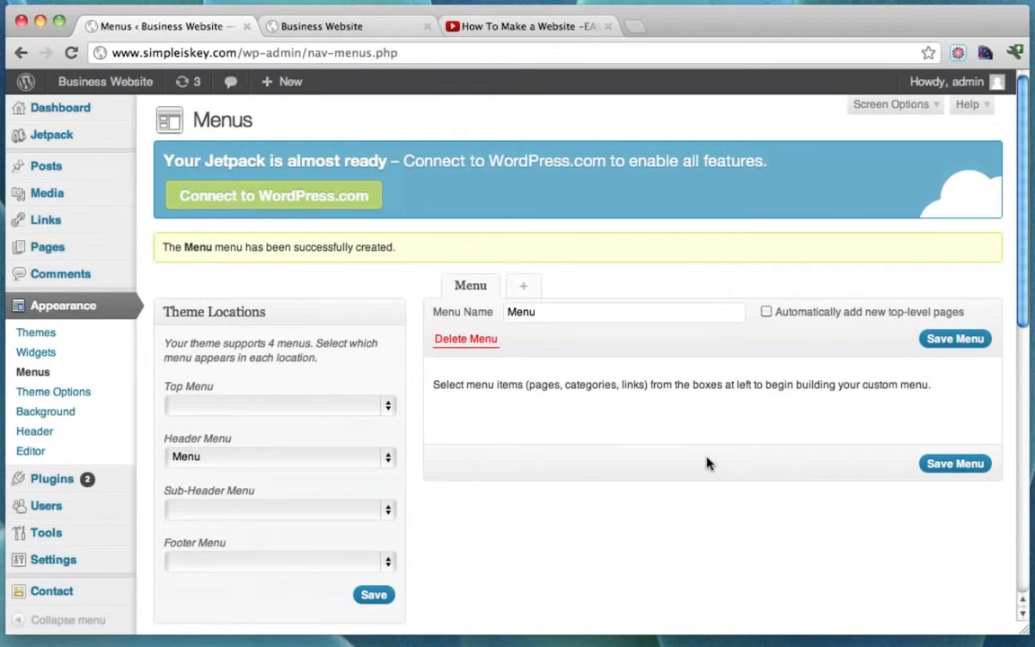
pyautogui.scroll(-10, 706, 462)
pyautogui.click(179, 376)
pyautogui.click(180, 394)
pyautogui.click(179, 412)
pyautogui.click(180, 430)
pyautogui.click(368, 465)
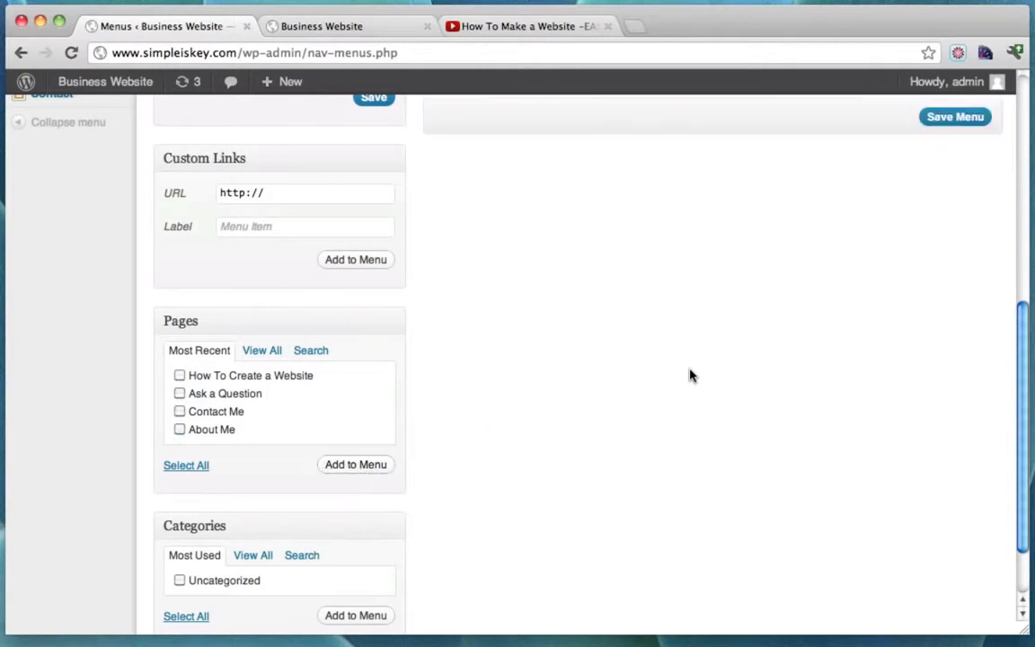
pyautogui.scroll(10, 689, 375)
pyautogui.scroll(-3, 690, 373)
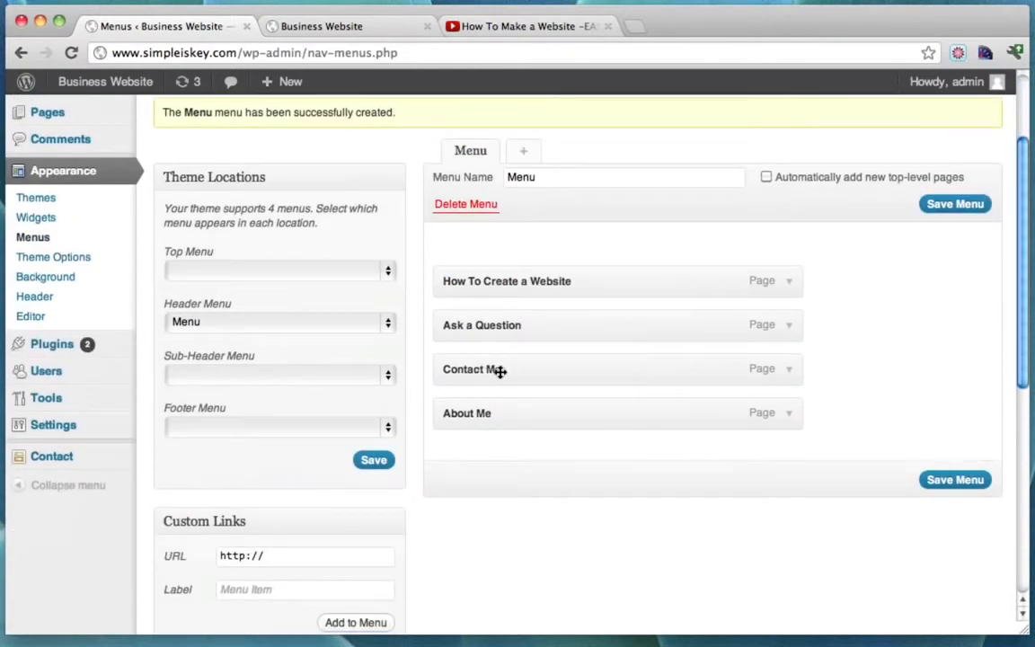
# Move About Me above Contact Me, save the menu, and confirm the order on the live site.
pyautogui.moveTo(494, 371); pyautogui.dragTo(497, 429)
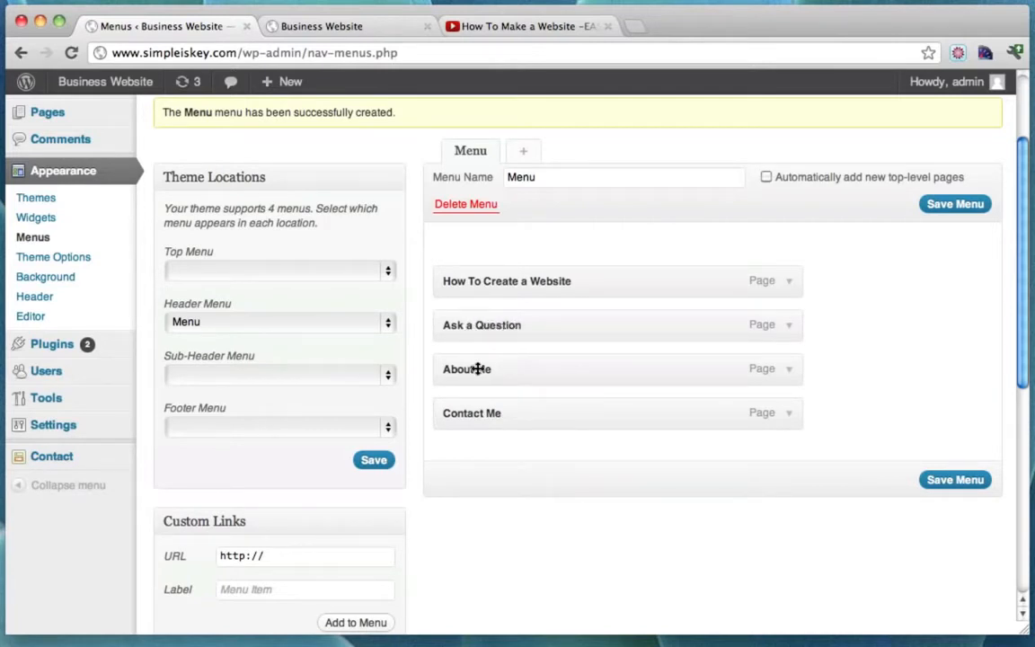
pyautogui.click(937, 481)
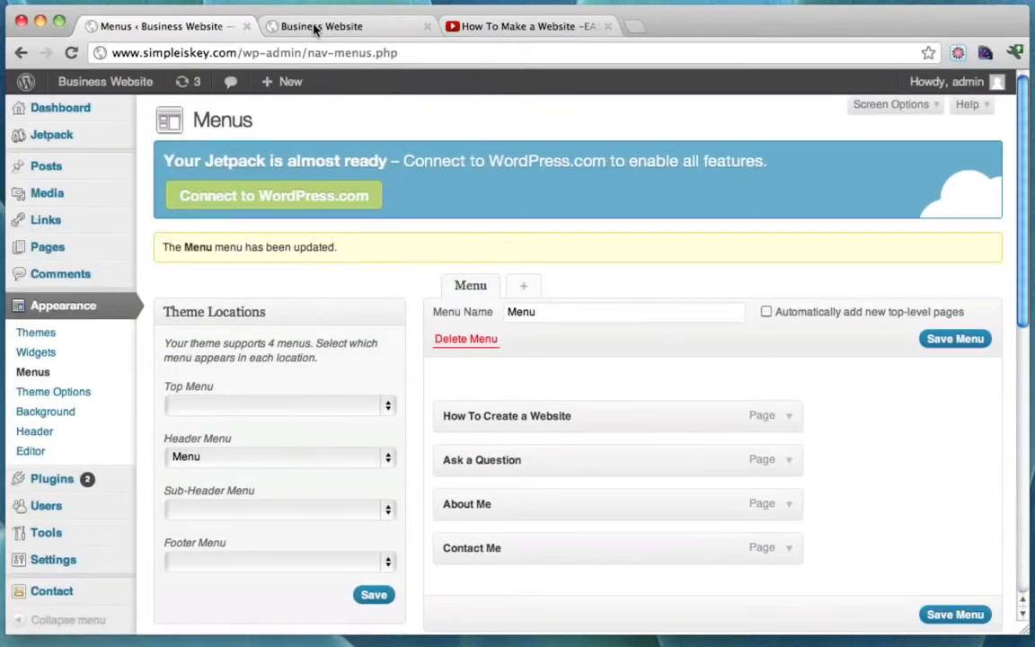
pyautogui.click(314, 28)
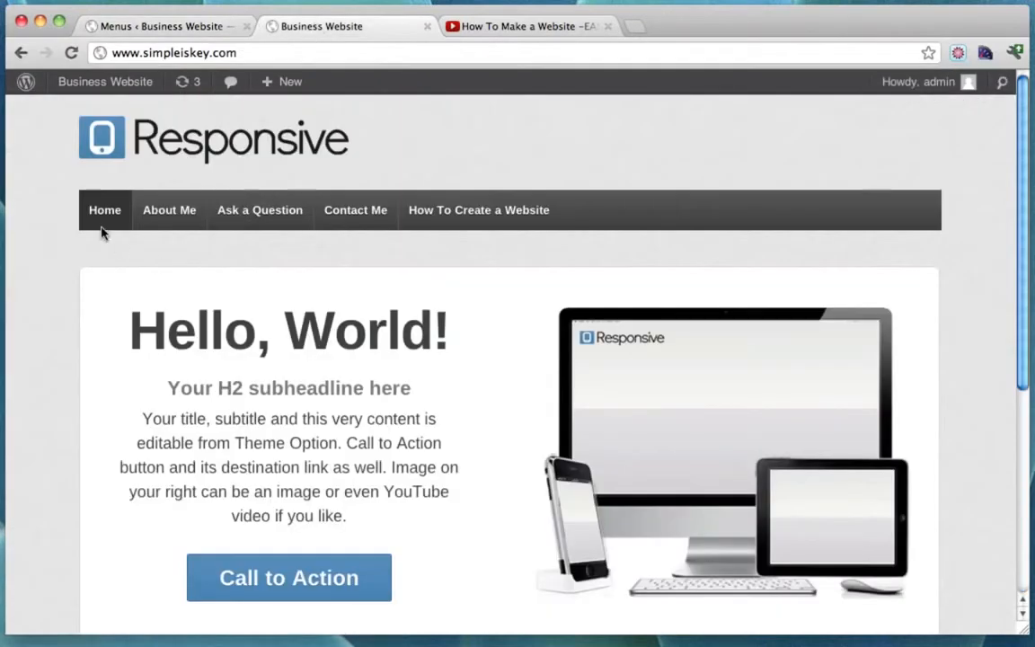
pyautogui.click(70, 54)
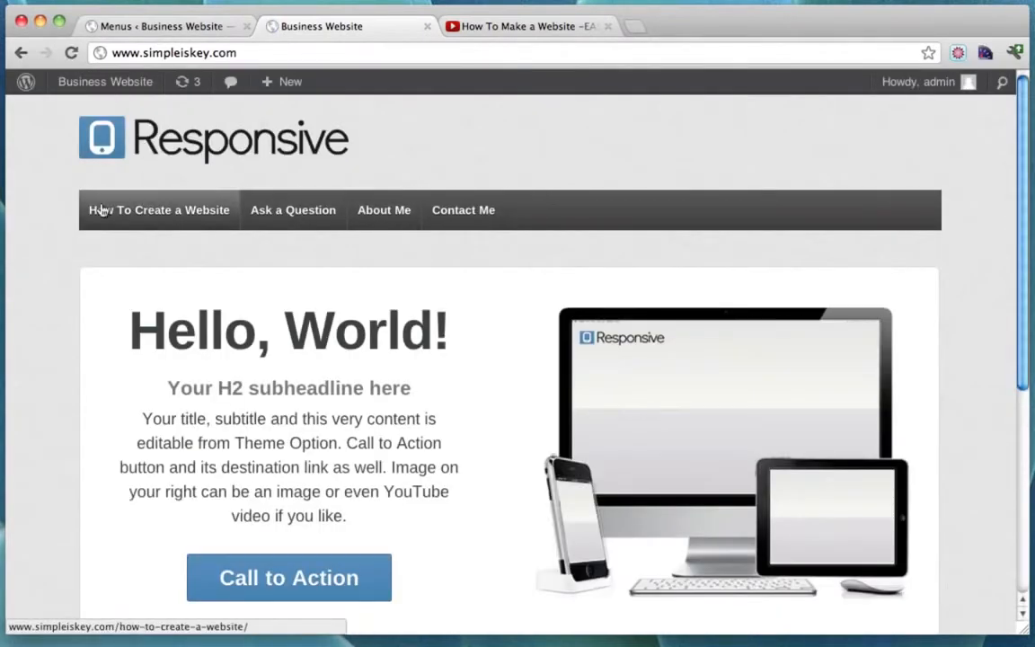
pyautogui.click(153, 29)
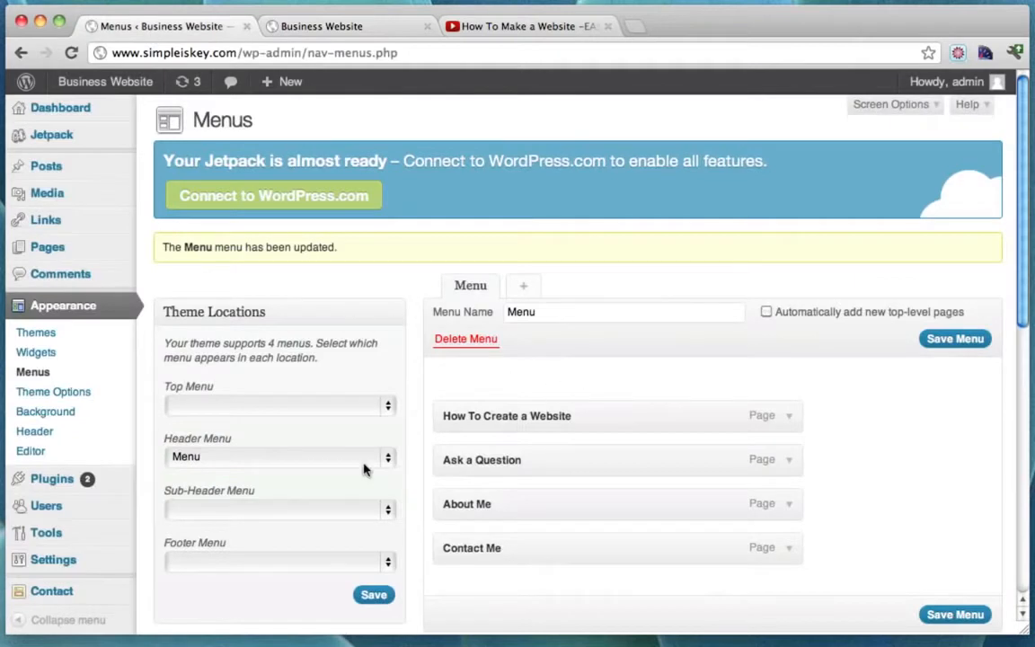
pyautogui.scroll(-5, 507, 389)
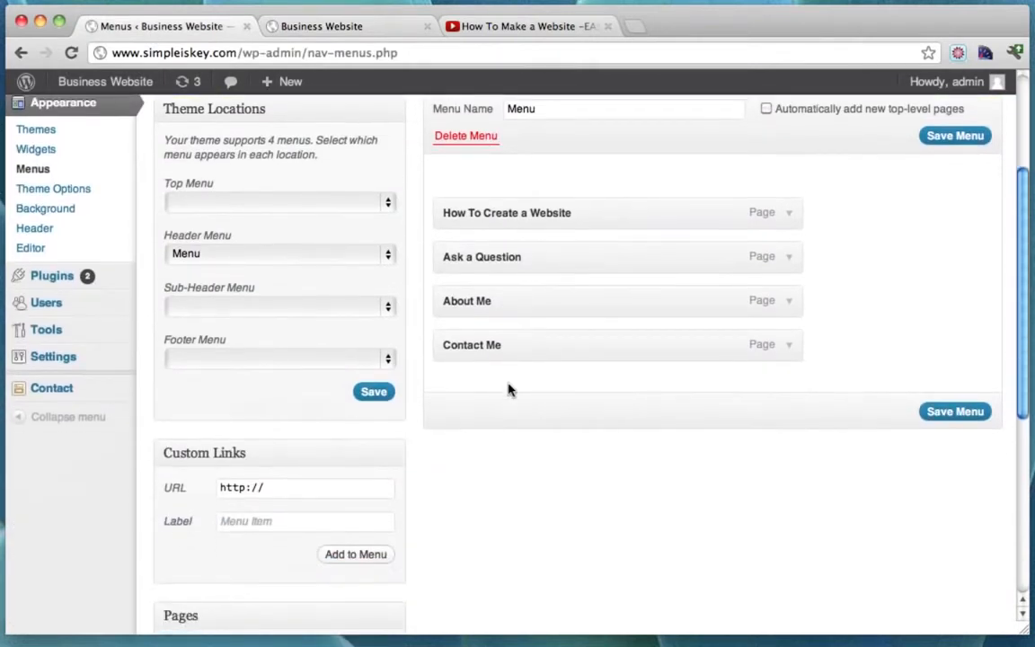
pyautogui.click(294, 488)
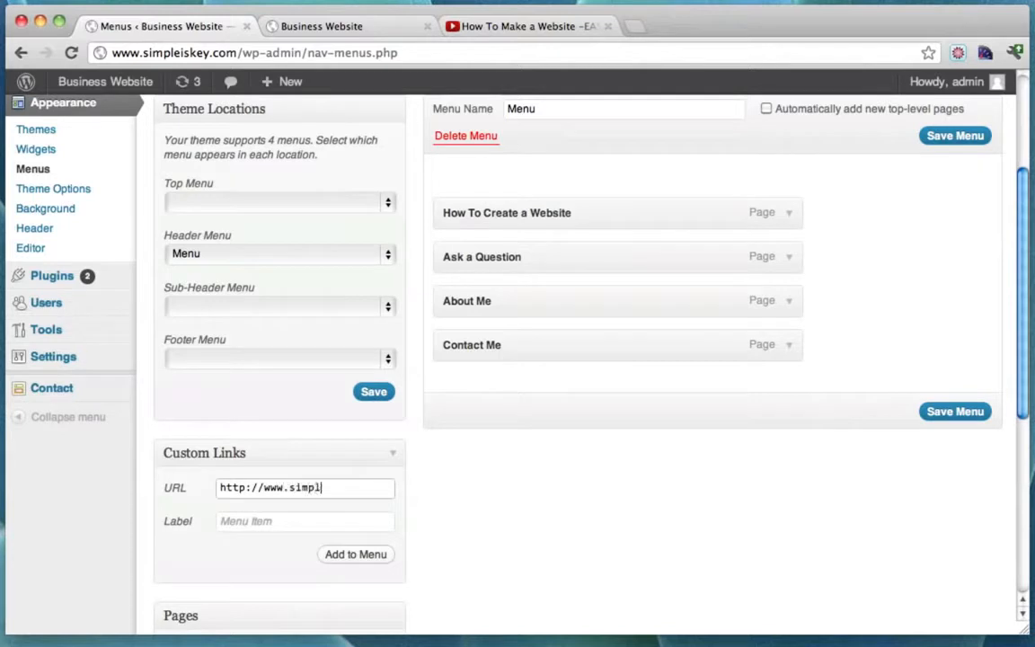
pyautogui.write('www.simpleiskey.com')
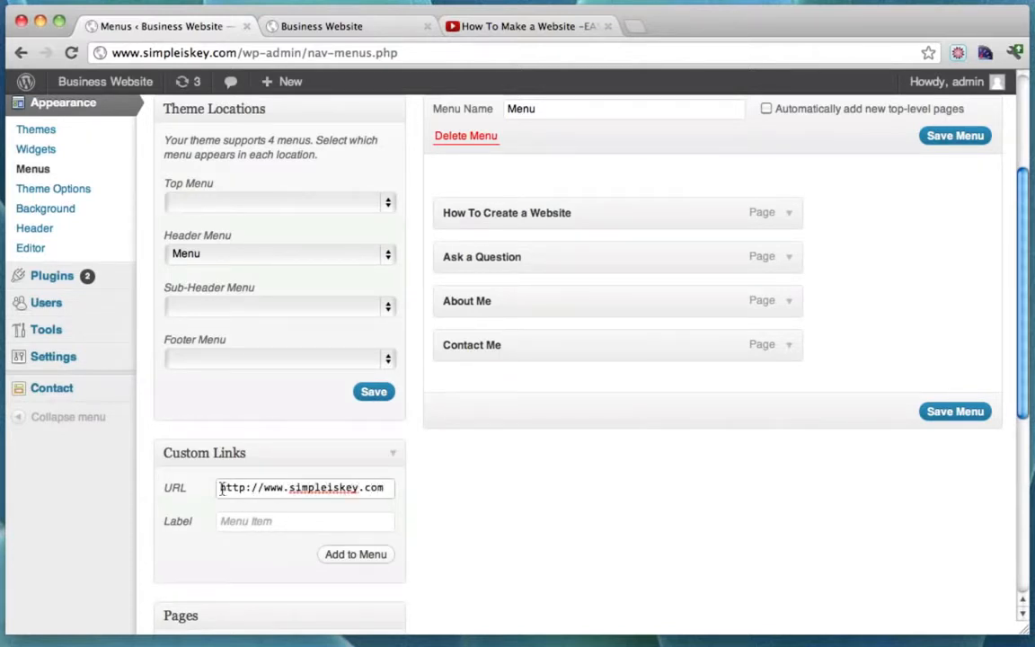
pyautogui.moveTo(222, 489); pyautogui.dragTo(433, 489)
pyautogui.click(271, 522)
pyautogui.write('Home')
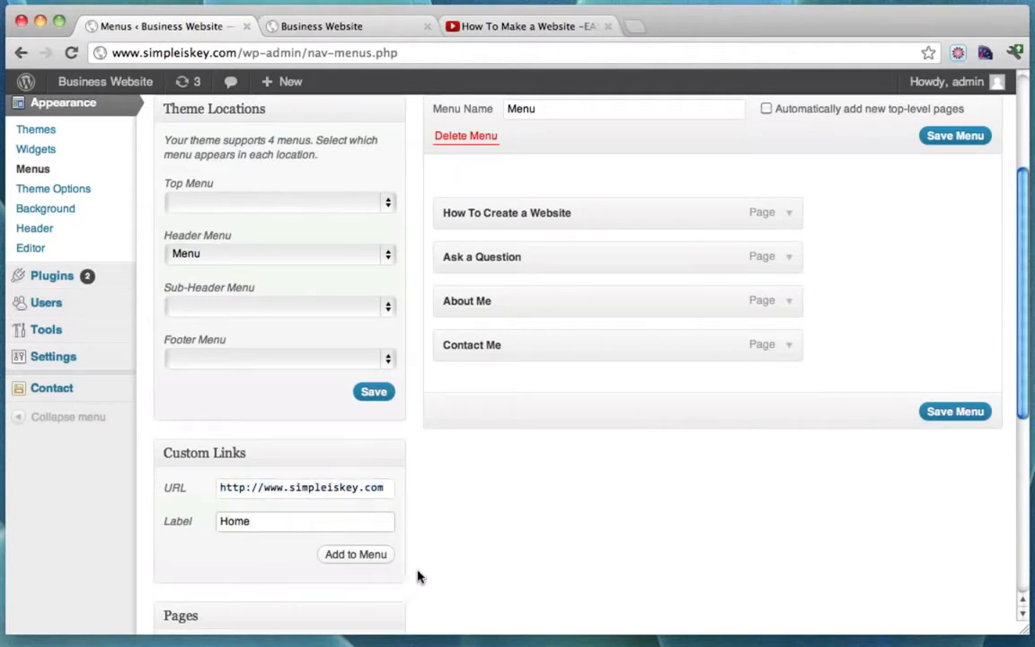
pyautogui.click(363, 561)
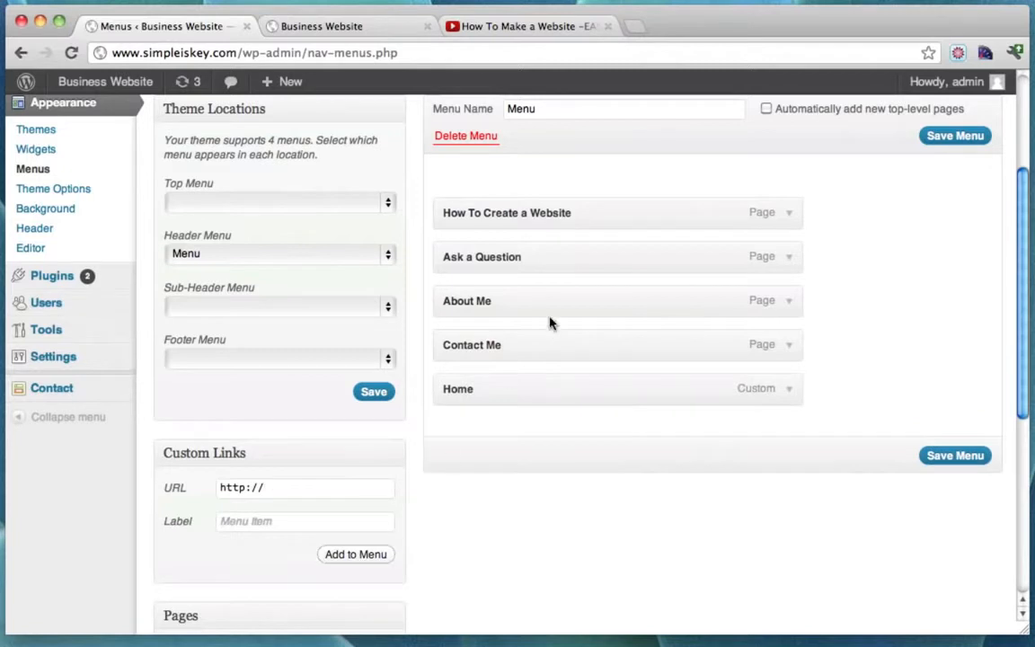
pyautogui.moveTo(457, 388); pyautogui.dragTo(455, 194)
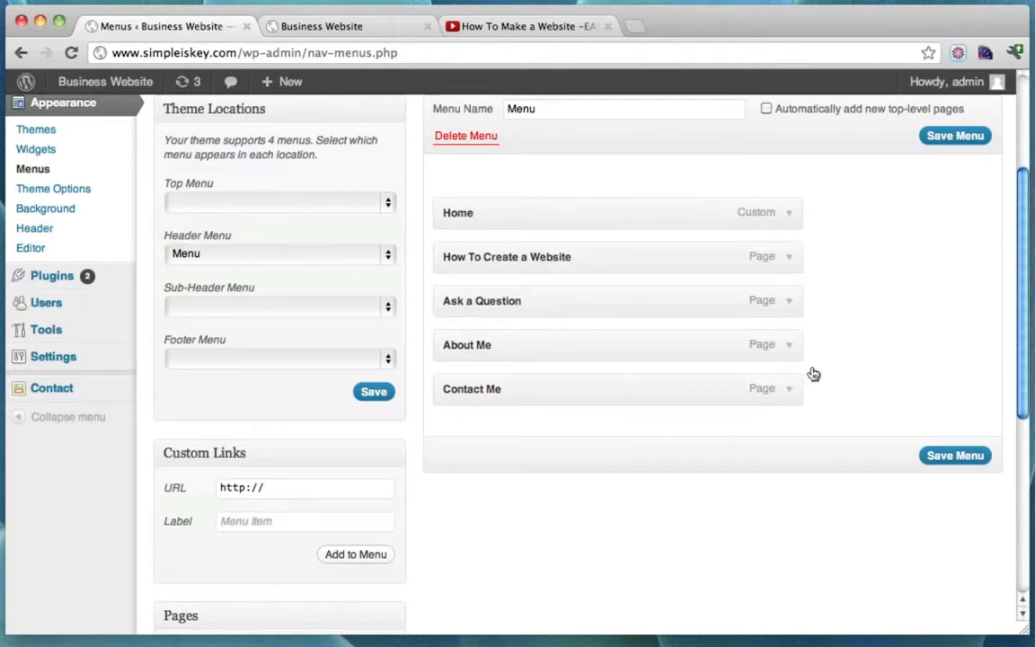
pyautogui.click(955, 454)
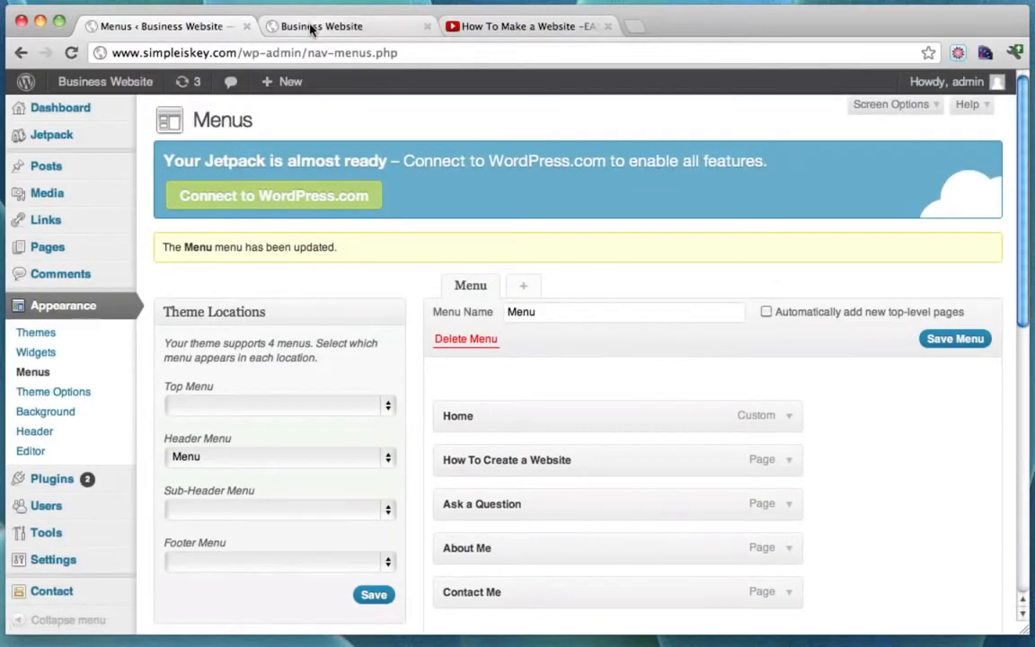
# Reload the live site and open How To Create a Website from the new menu.
pyautogui.click(312, 27)
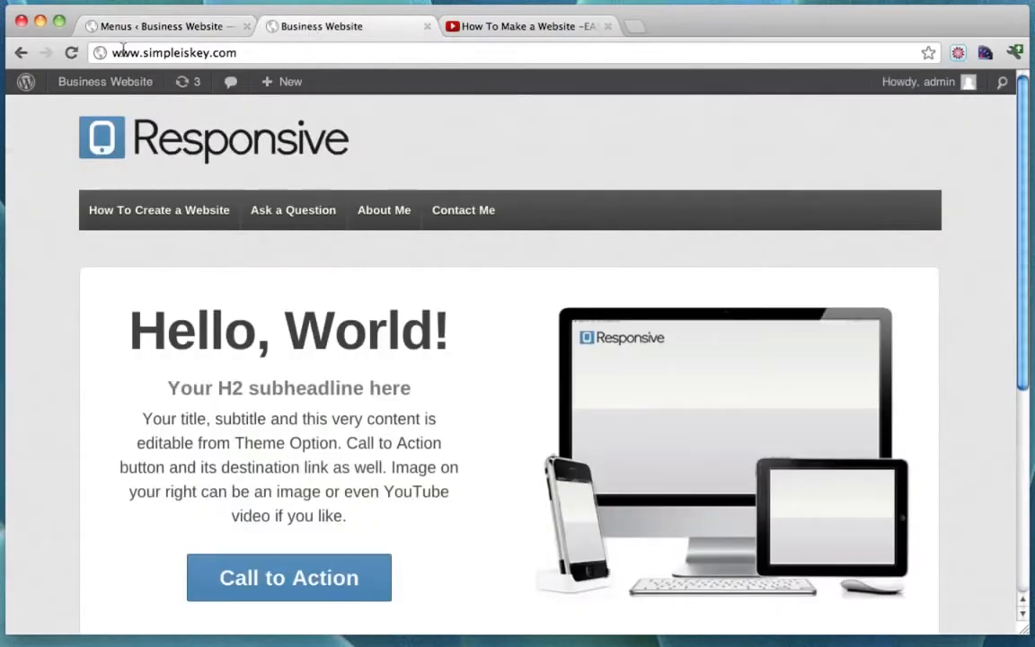
pyautogui.click(72, 52)
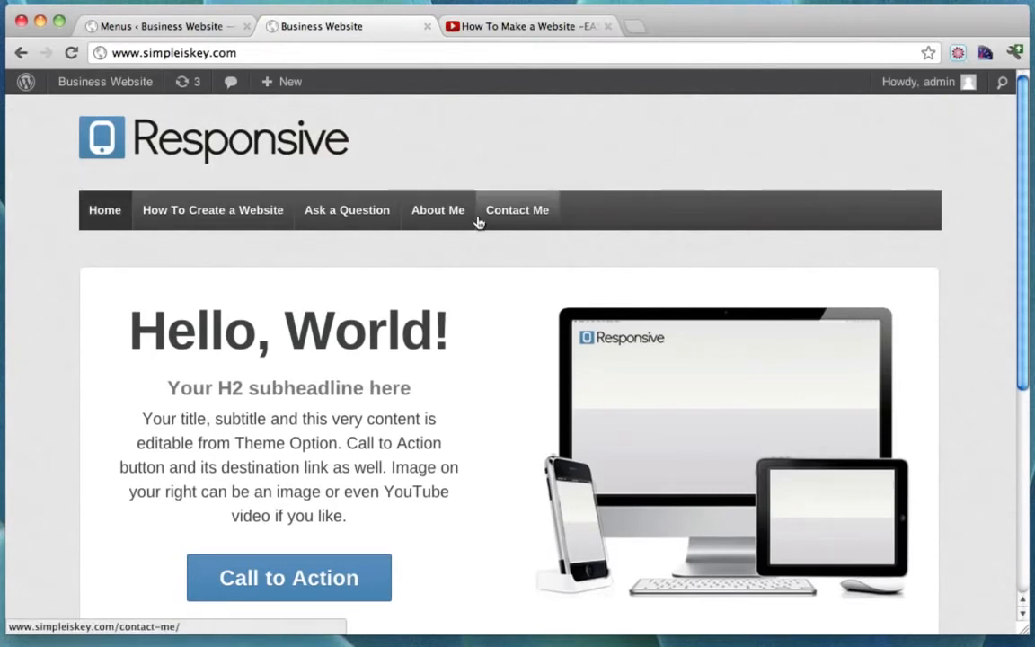
pyautogui.click(229, 218)
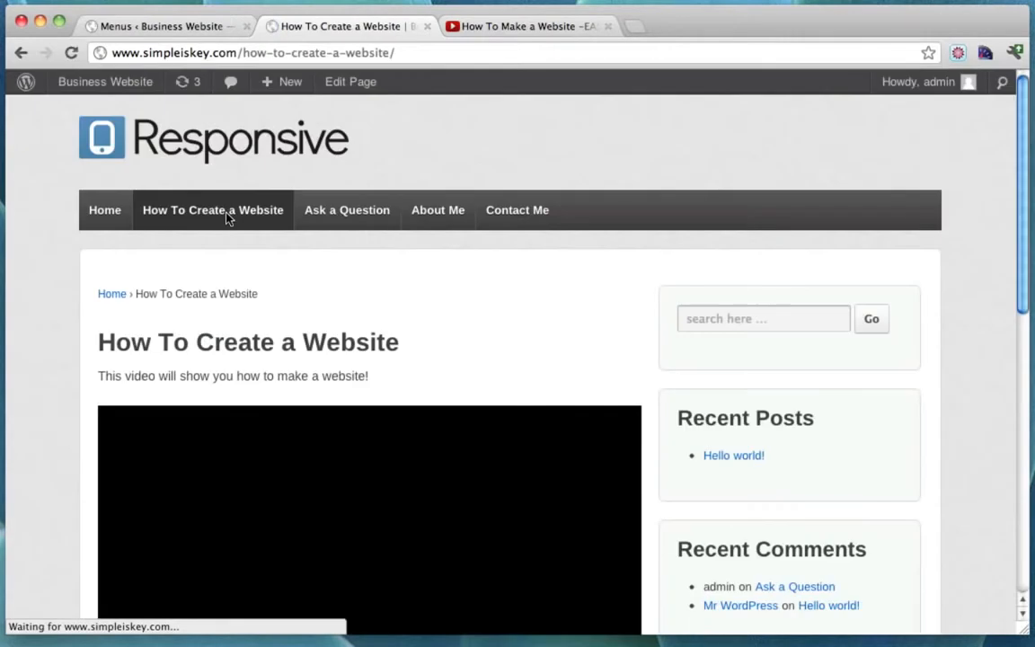
pyautogui.scroll(-3, 566, 335)
pyautogui.scroll(3, 566, 335)
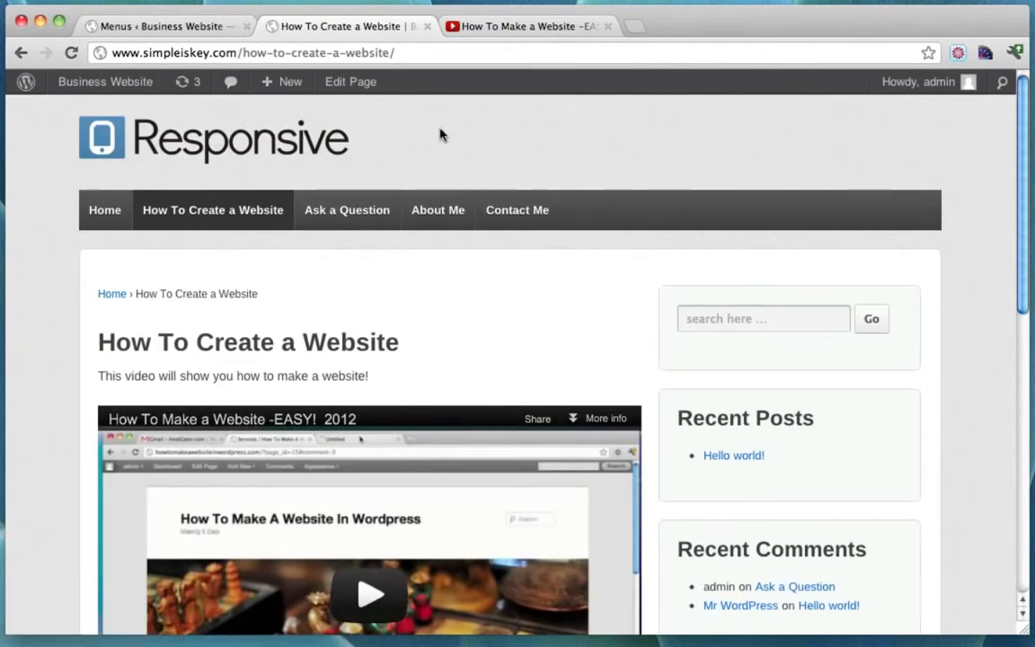
# Close the YouTube and Menus tabs, return via the Home link, and minimize Chrome.
pyautogui.click(609, 28)
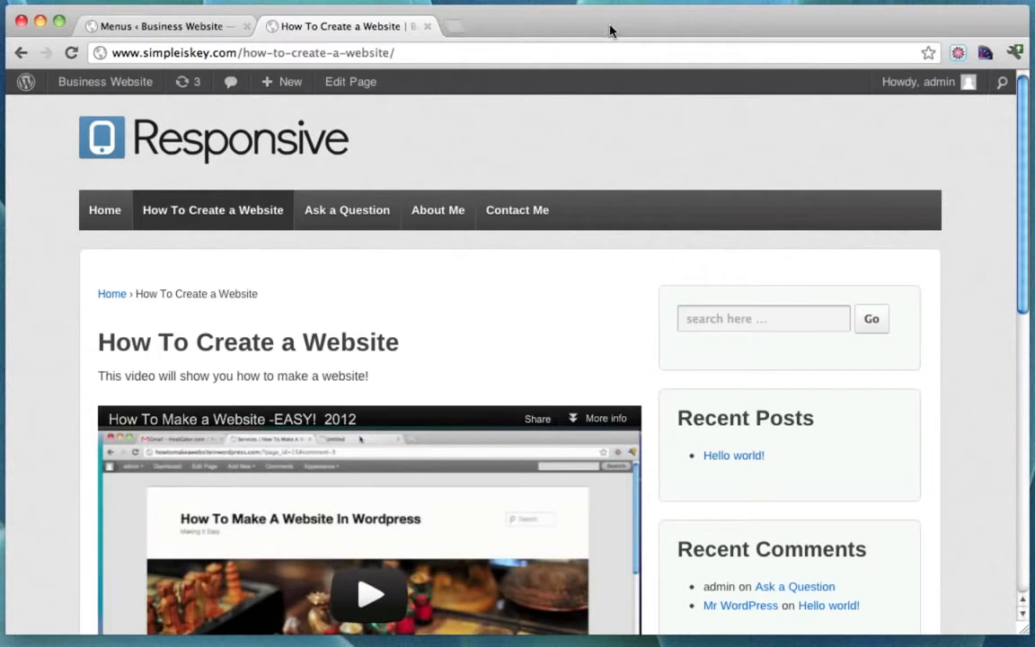
pyautogui.click(248, 28)
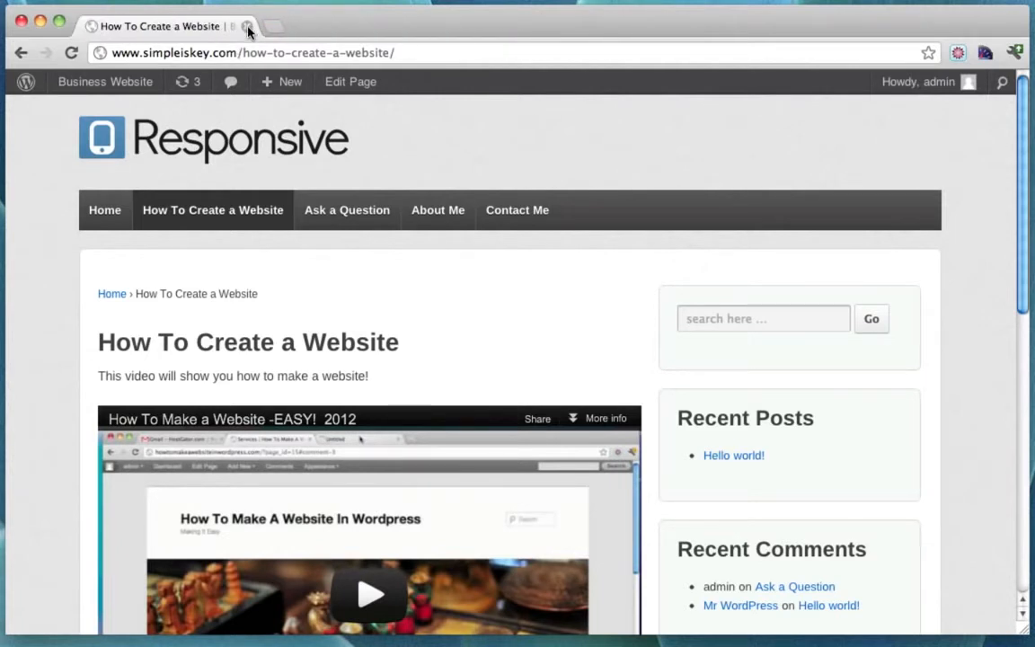
pyautogui.click(106, 210)
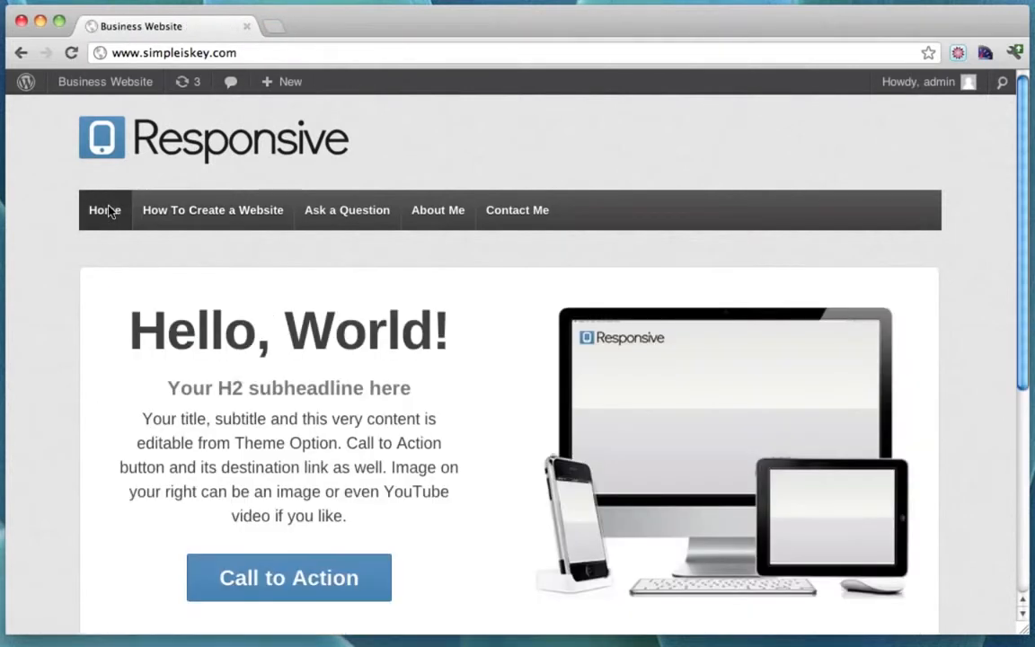
pyautogui.click(39, 21)
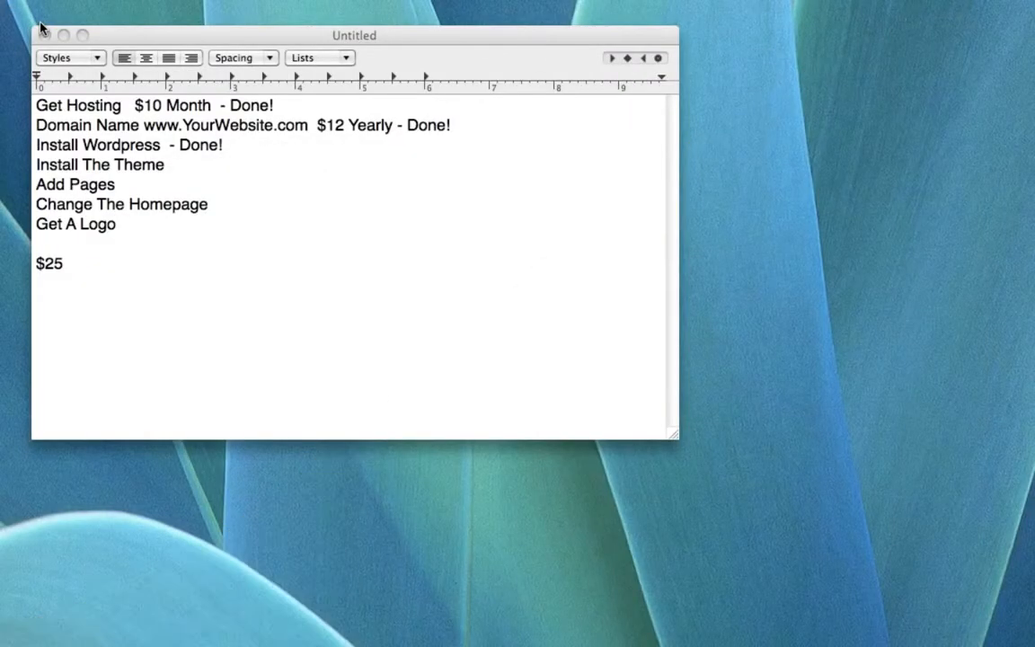
# Mark Install The Theme and Add Pages as Done in the checklist, then bring Chrome forward.
pyautogui.click(204, 166)
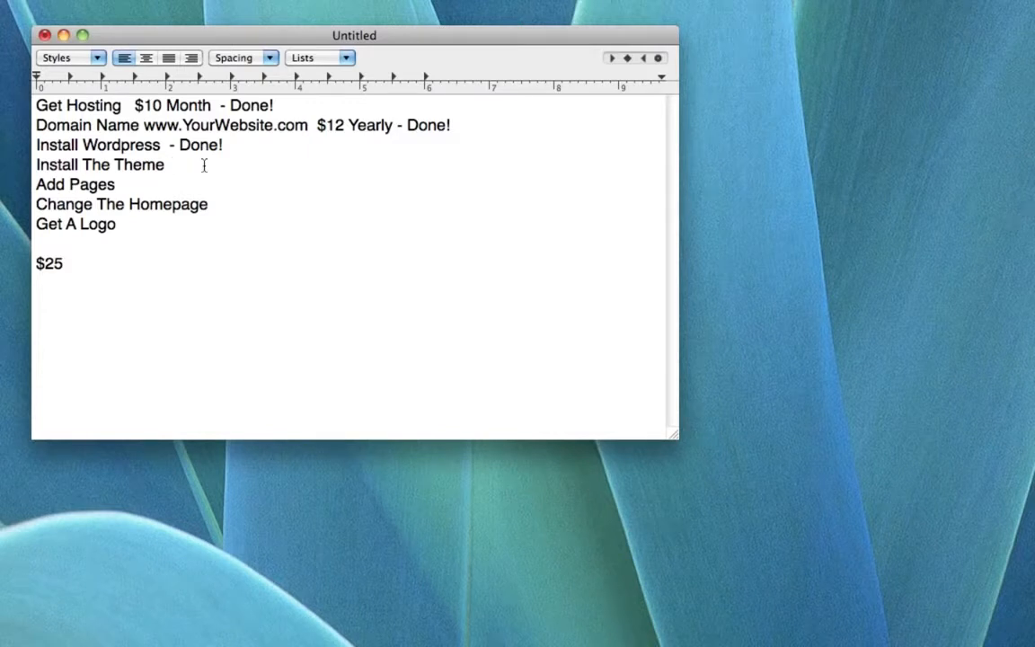
pyautogui.write('_')
pyautogui.write(' D')
pyautogui.write('one')
pyautogui.write(' Done')
pyautogui.moveTo(253, 208); pyautogui.dragTo(32, 205)
pyautogui.click(238, 215)
pyautogui.click(6, 318)
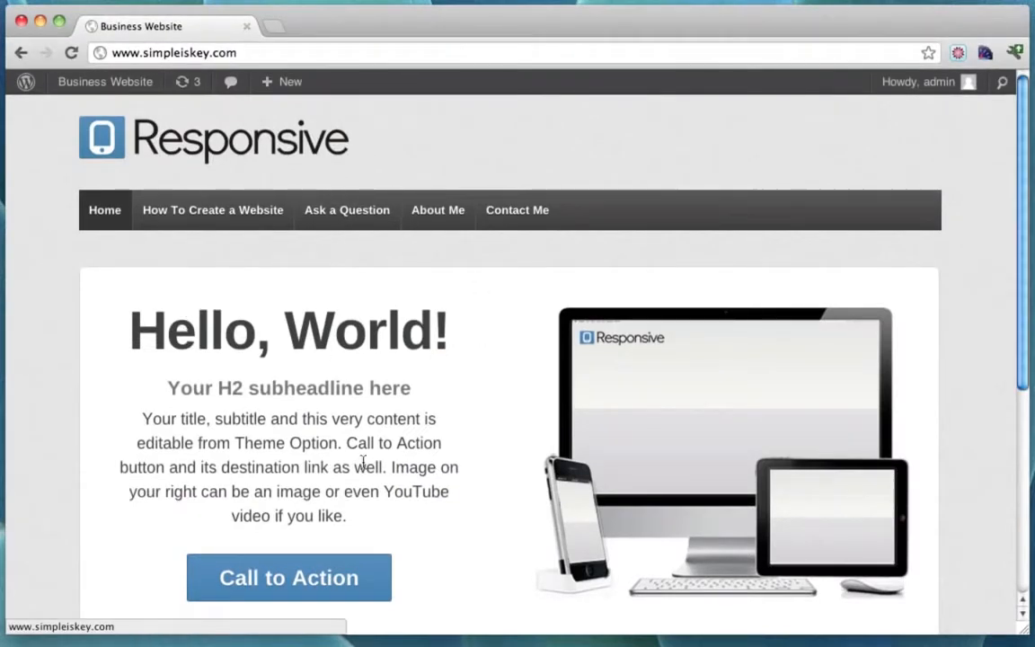
# Open Appearance > Theme Options from the dashboard and expand the Home Page settings.
pyautogui.click(90, 86)
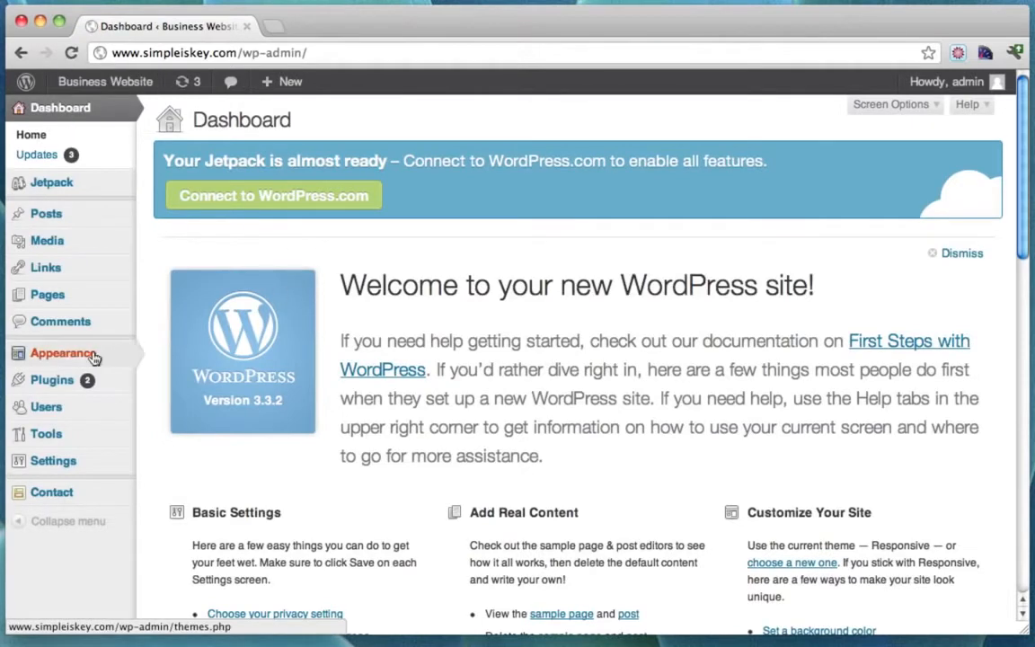
pyautogui.moveTo(89, 357)
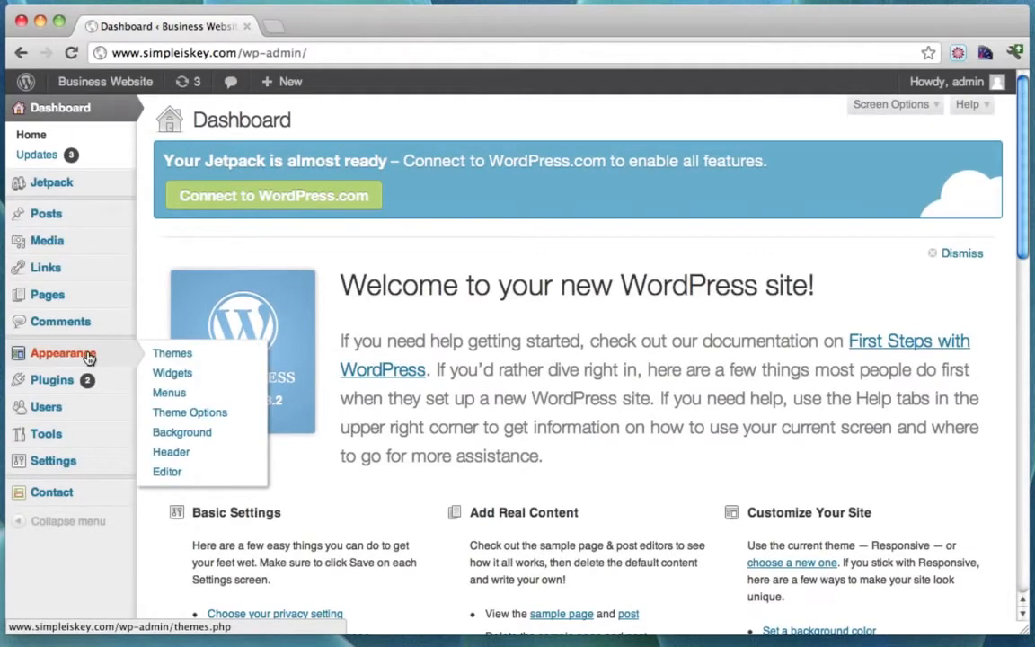
pyautogui.click(199, 414)
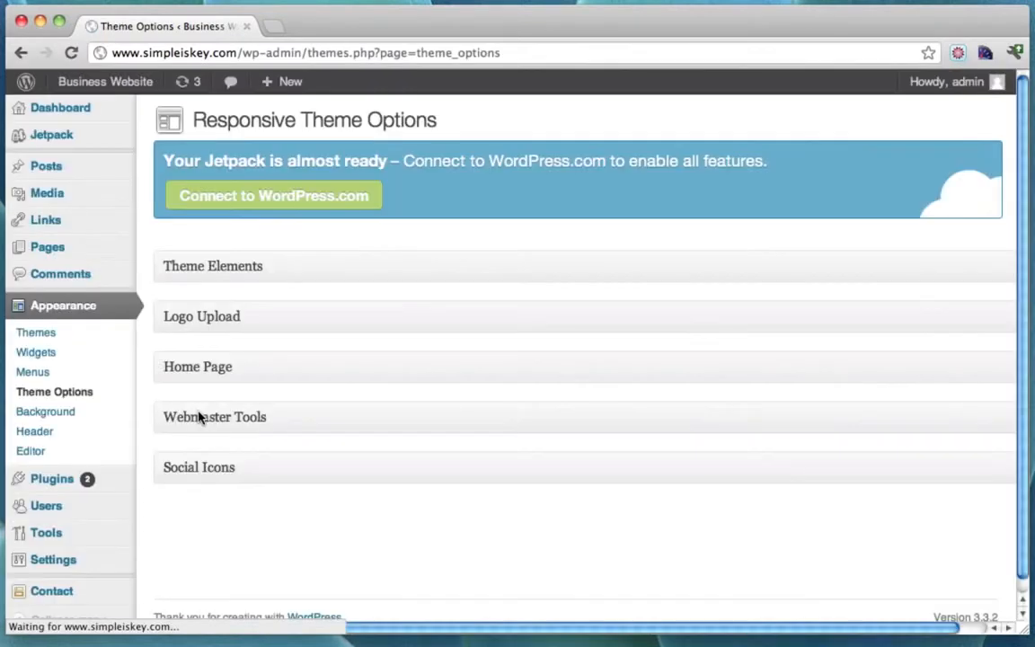
pyautogui.click(378, 273)
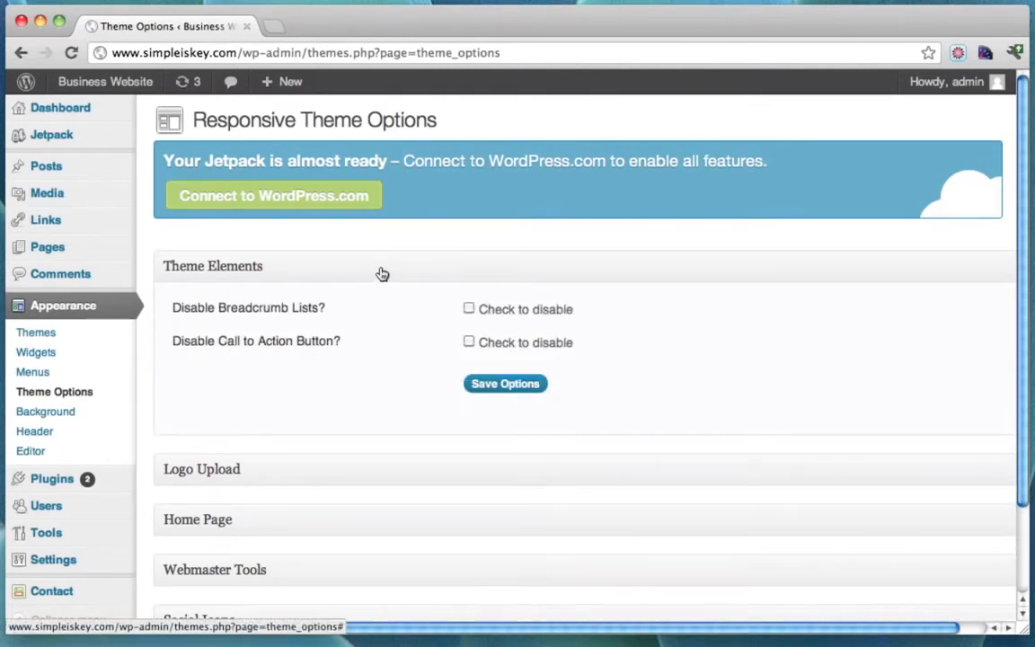
pyautogui.click(380, 272)
pyautogui.click(334, 321)
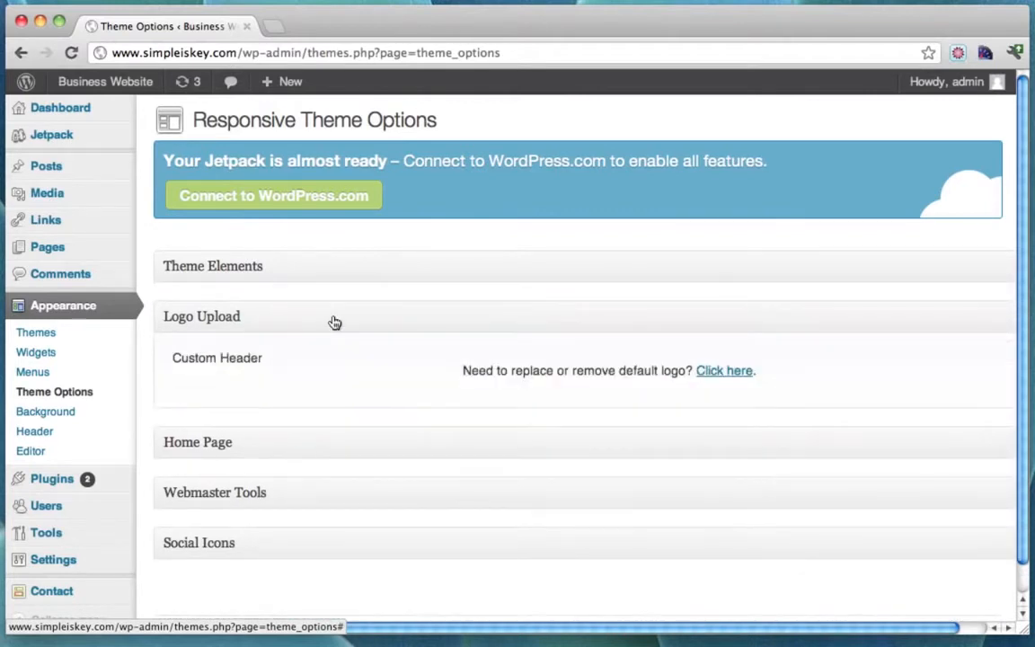
pyautogui.click(334, 322)
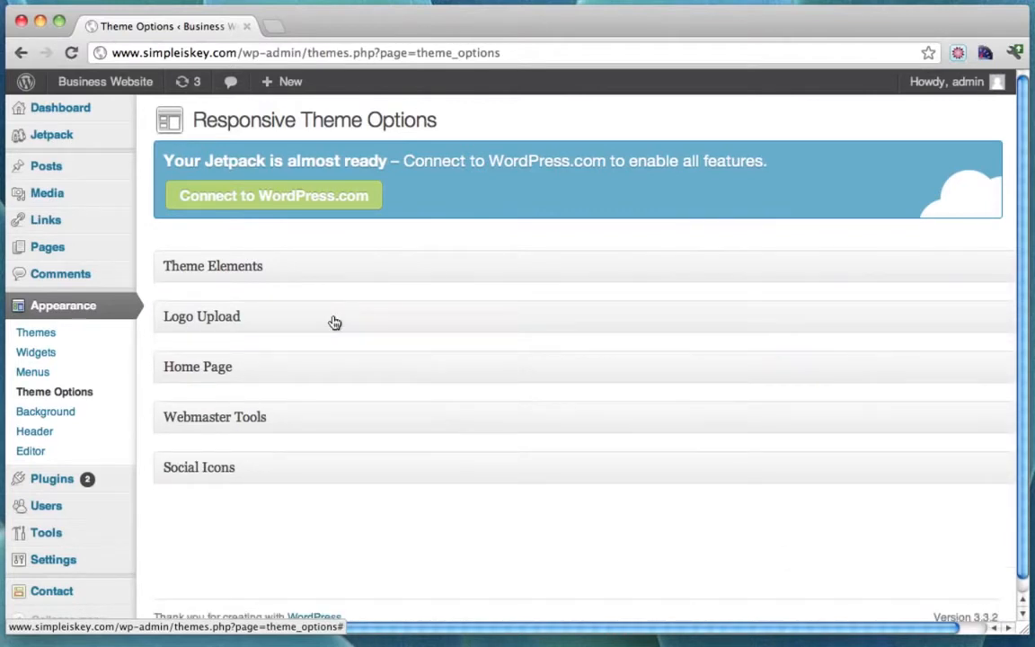
pyautogui.click(317, 372)
# Set the Home Page headline to 'Finally, Free!' and the subheadline to 'How To Create Websites'.
pyautogui.scroll(-2, 396, 365)
pyautogui.click(524, 344)
pyautogui.write('Fin')
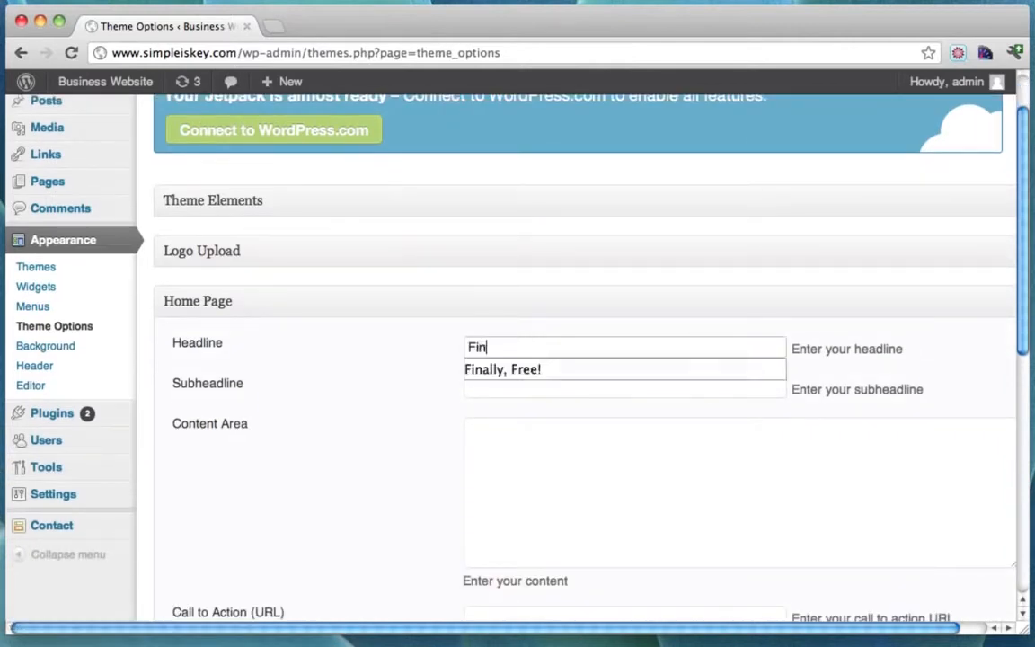
pyautogui.press('Down')
pyautogui.press('Return')
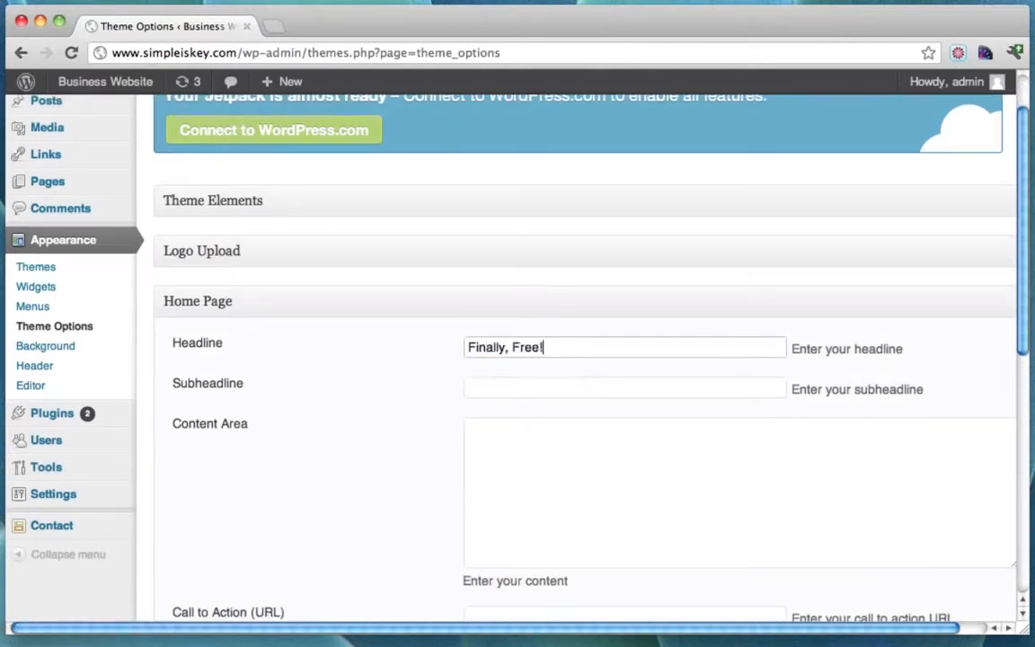
pyautogui.click(552, 383)
pyautogui.write('H')
pyautogui.press('Down')
pyautogui.press('Return')
# Fill the Content Area with the step-by-step website promo text ending in a call-me phone number.
pyautogui.click(589, 468)
pyautogui.write('Learn ho')
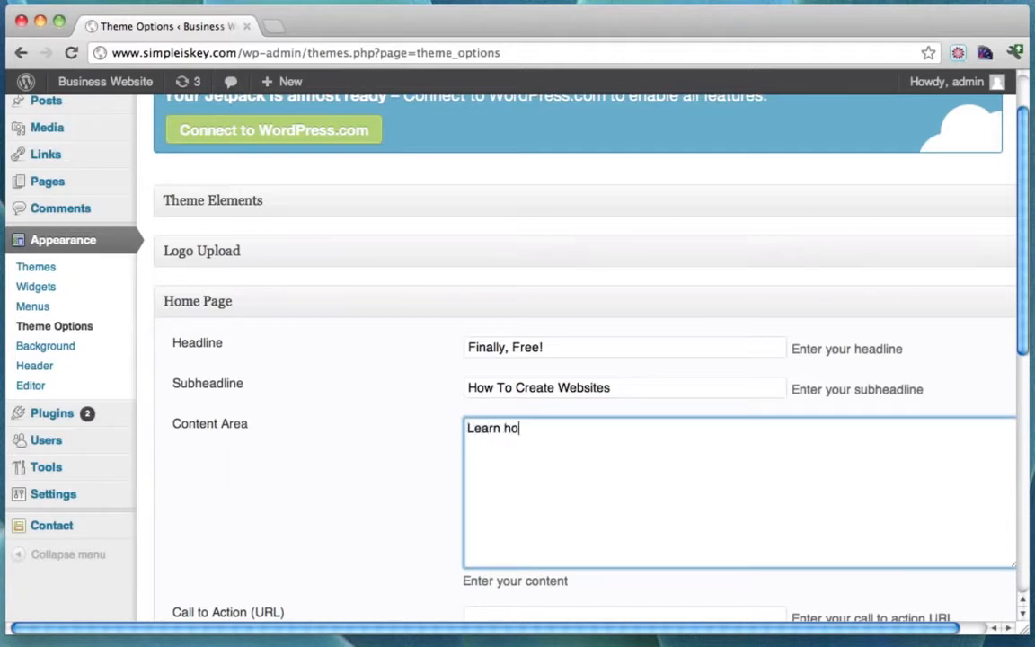
pyautogui.write('w to create websites')
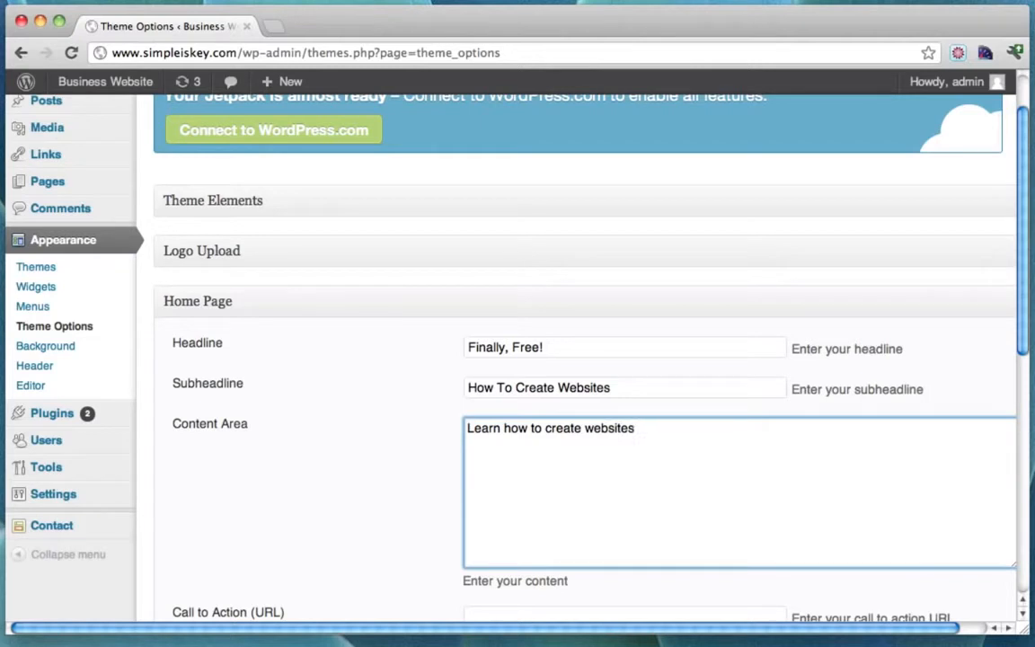
pyautogui.write(' step by step with no s')
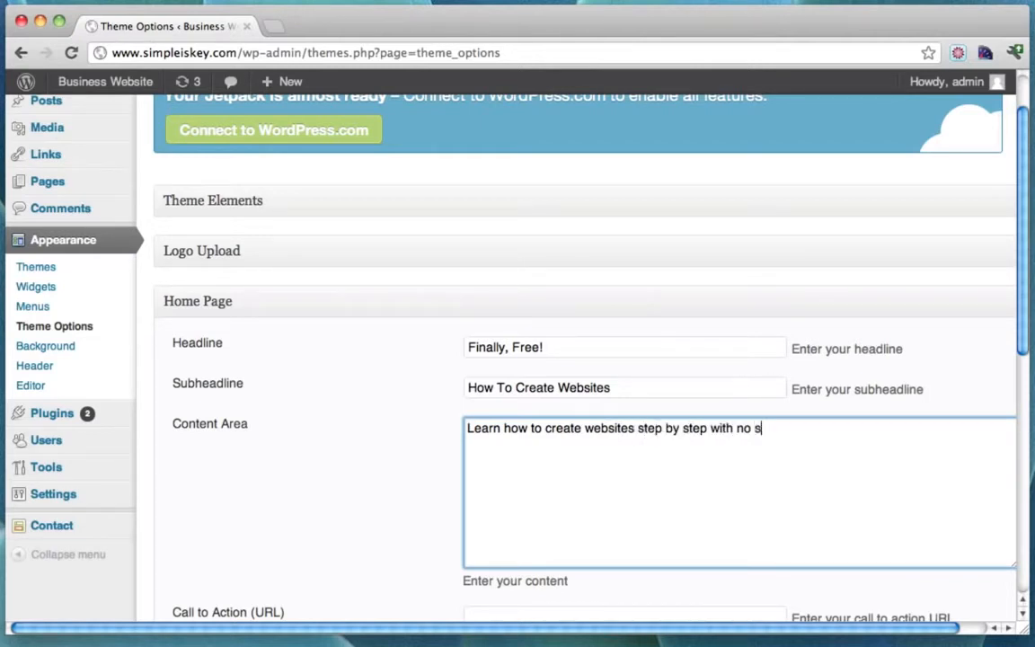
pyautogui.write("tep skipped.  If you still don't understand")
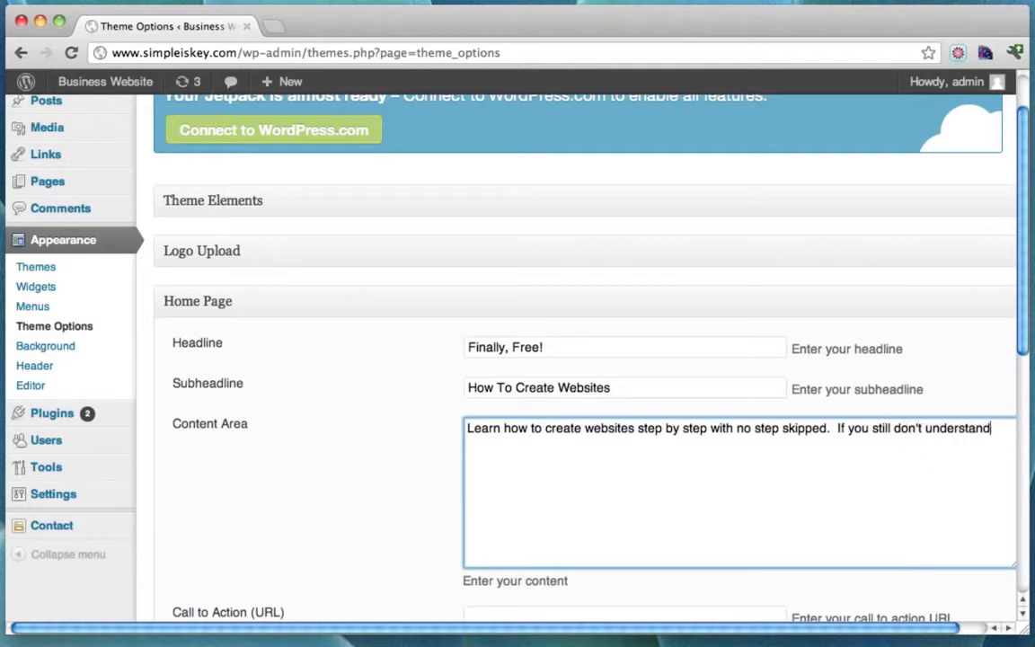
pyautogui.write(' how to make a website')
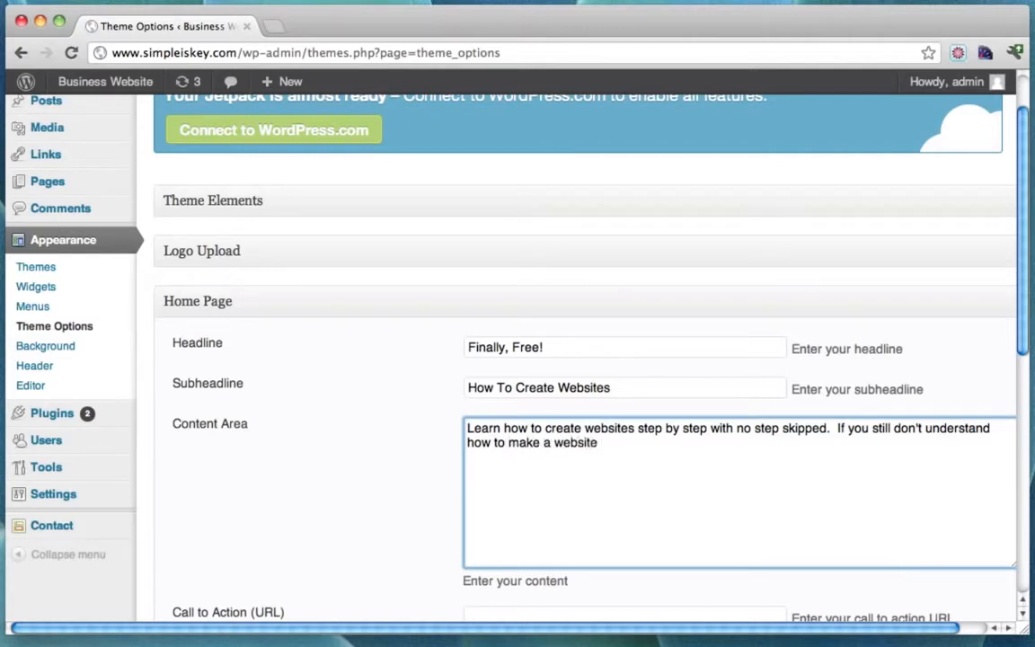
pyautogui.write(' after watchi')
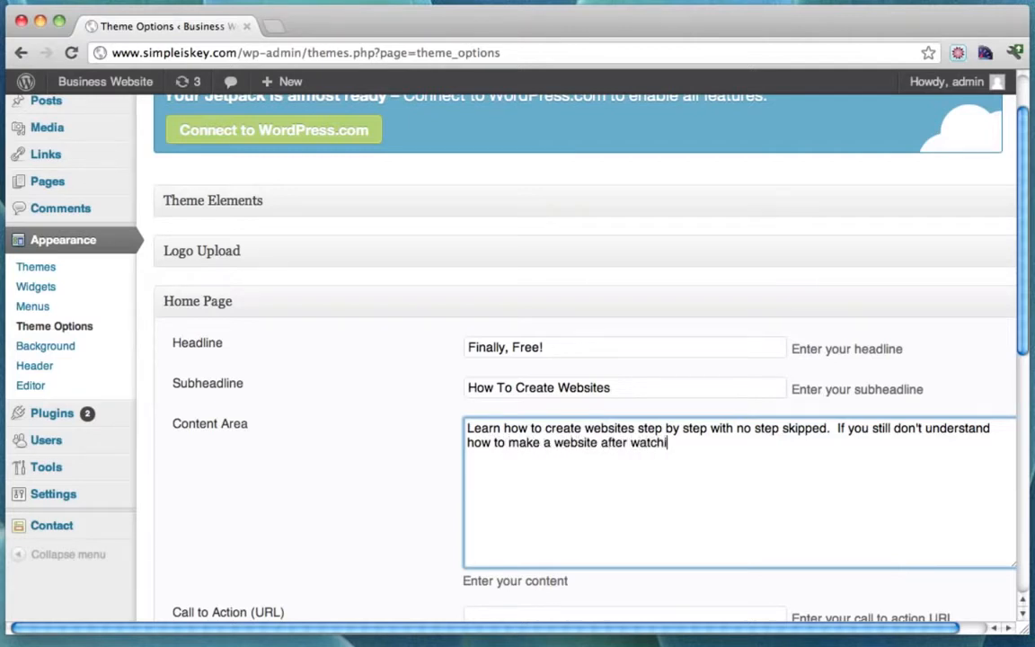
pyautogui.write('ng my video')
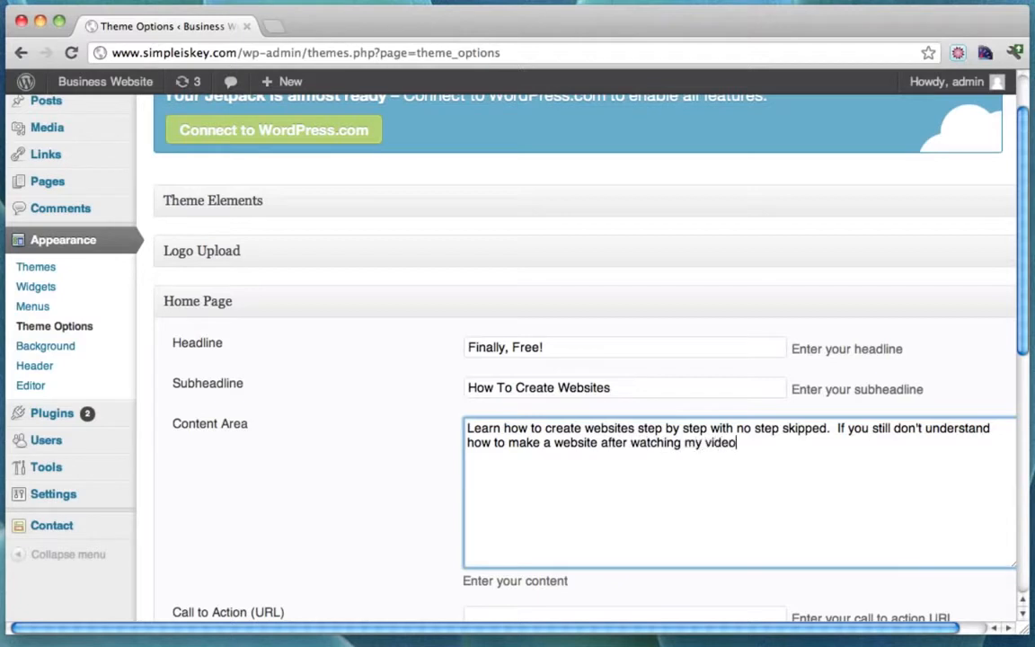
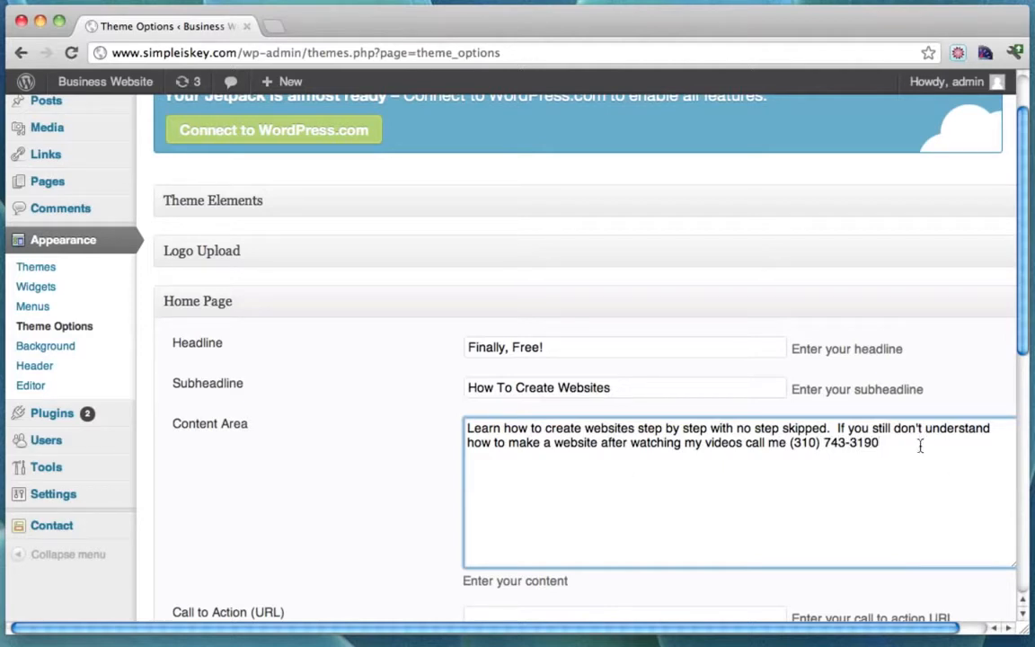
pyautogui.moveTo(914, 443); pyautogui.dragTo(788, 442)
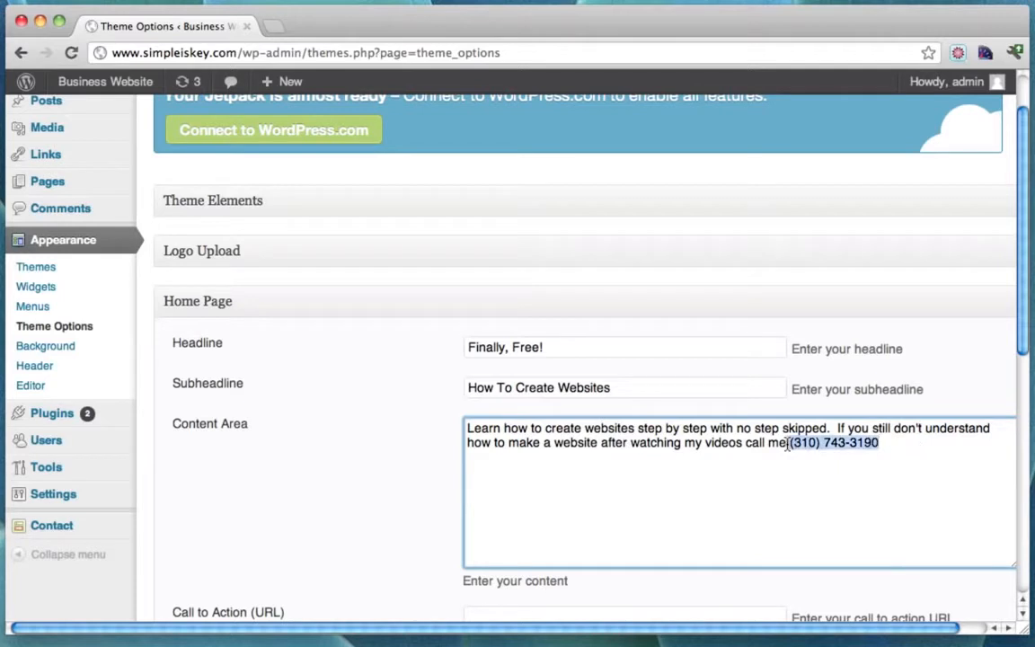
pyautogui.click(927, 467)
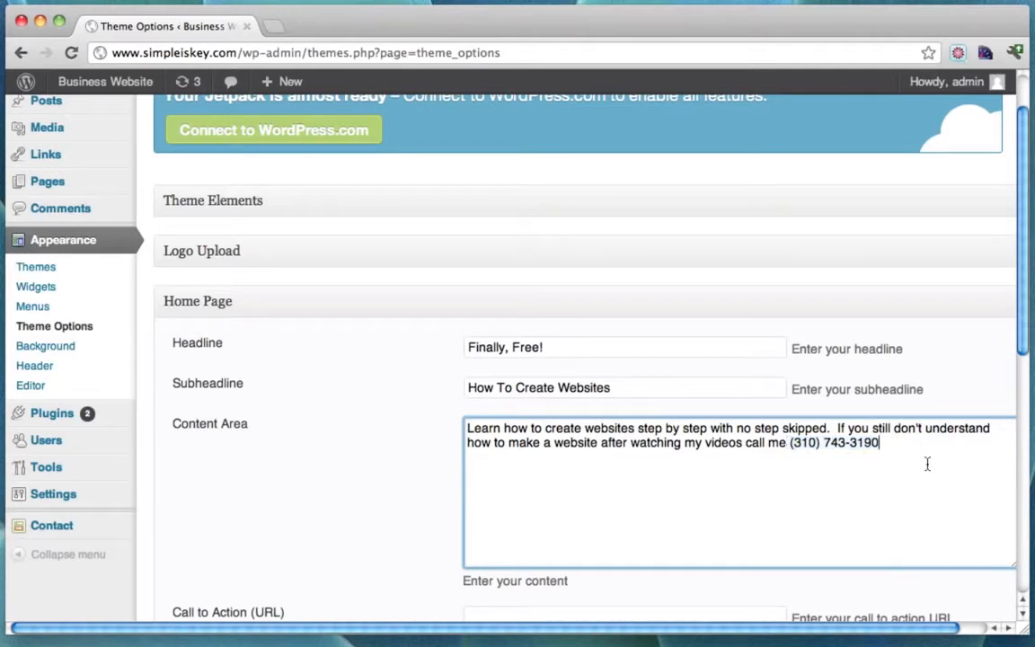
pyautogui.scroll(-3, 937, 368)
pyautogui.scroll(-1, 937, 368)
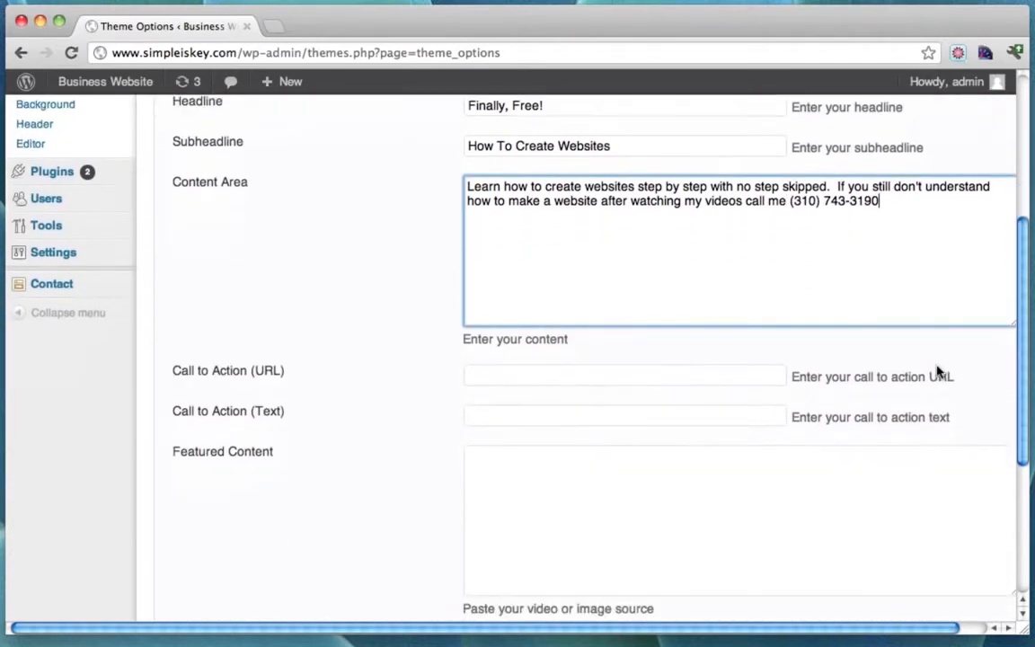
# Copy the How To Create a Website page's URL from the live site.
pyautogui.click(521, 378)
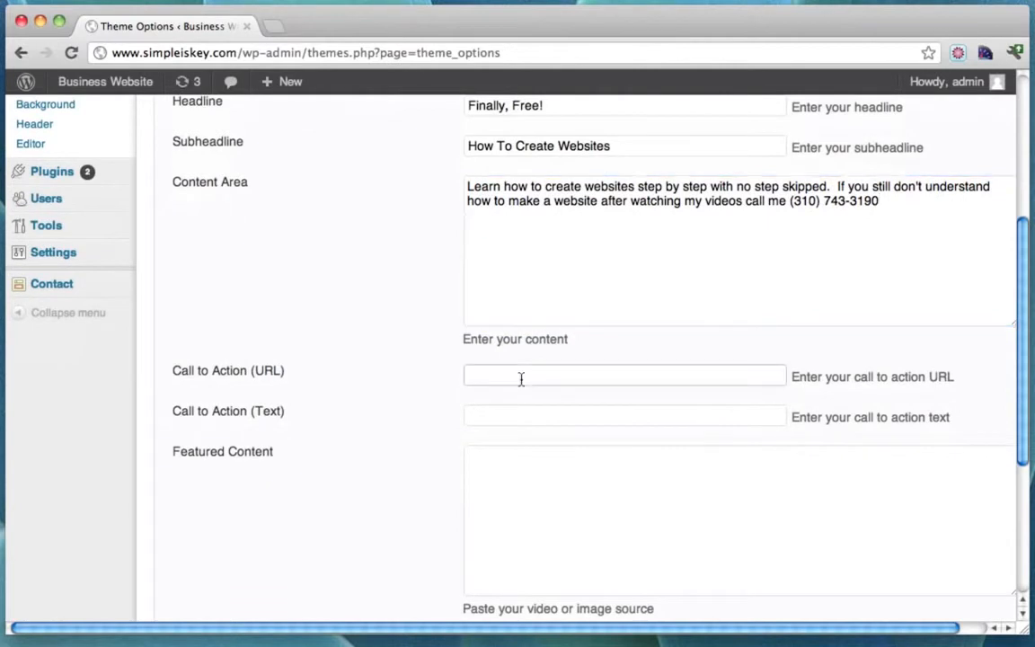
pyautogui.scroll(3, 521, 378)
pyautogui.moveTo(138, 87)
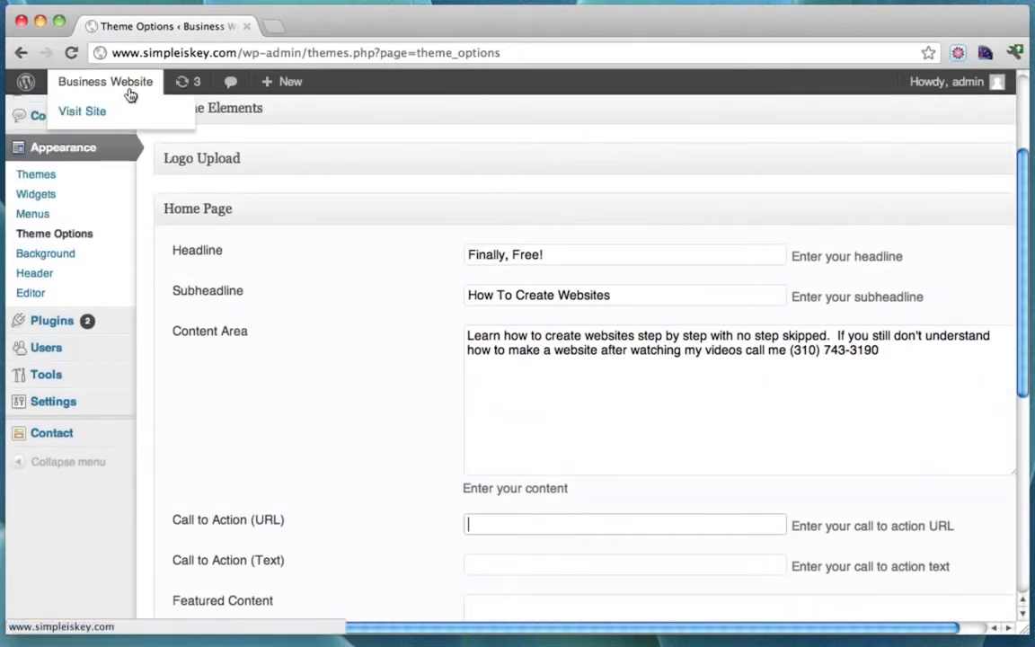
pyautogui.keyDown('super'); pyautogui.click(83, 109); pyautogui.keyUp('super')
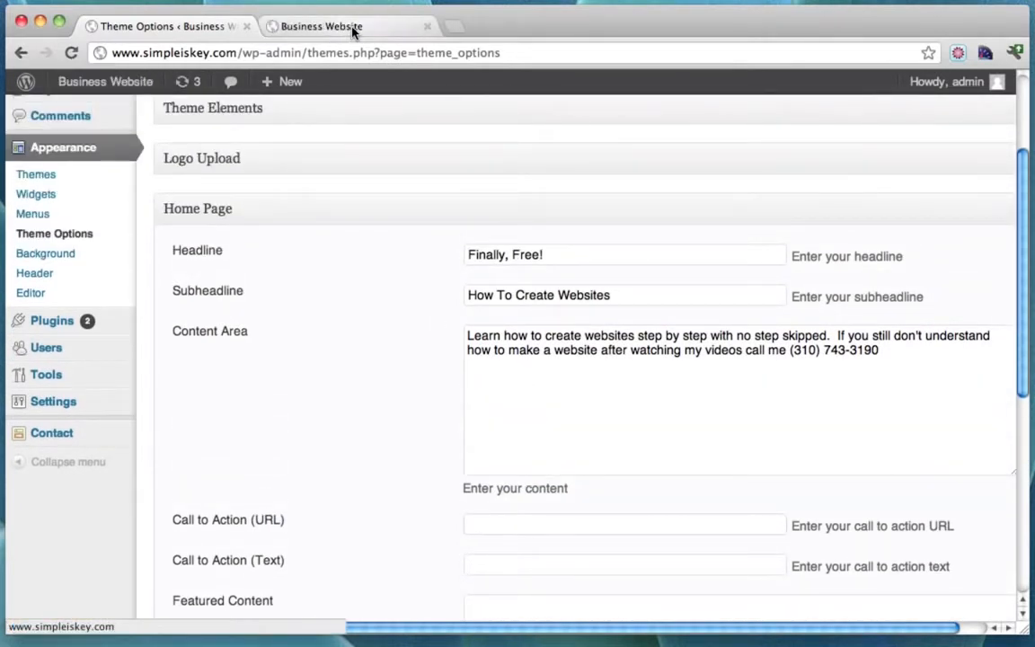
pyautogui.click(353, 30)
pyautogui.scroll(-3, 426, 324)
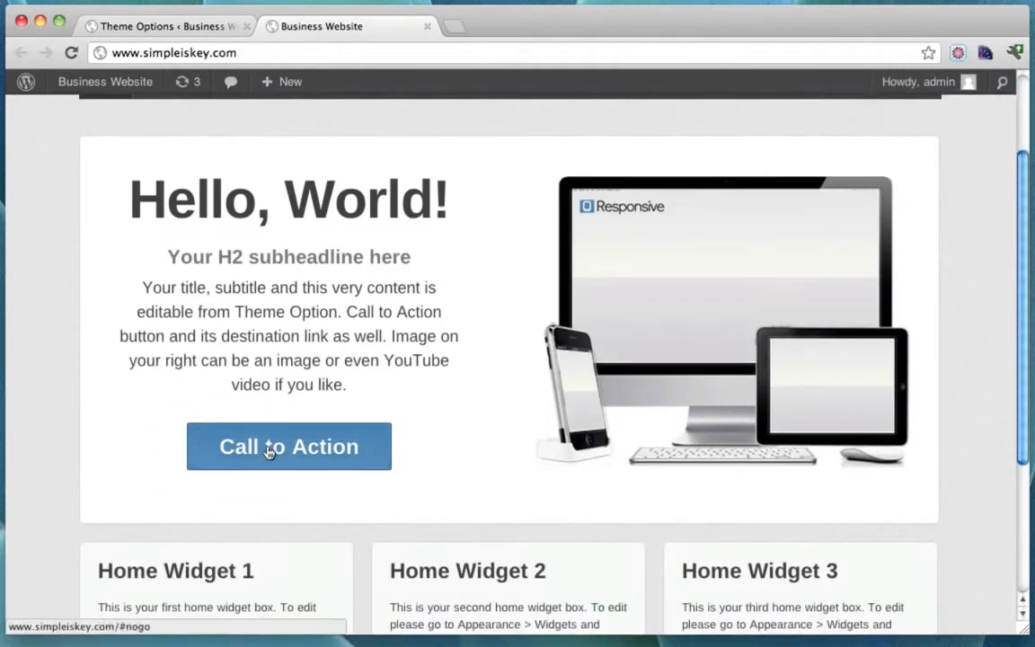
pyautogui.scroll(3, 310, 446)
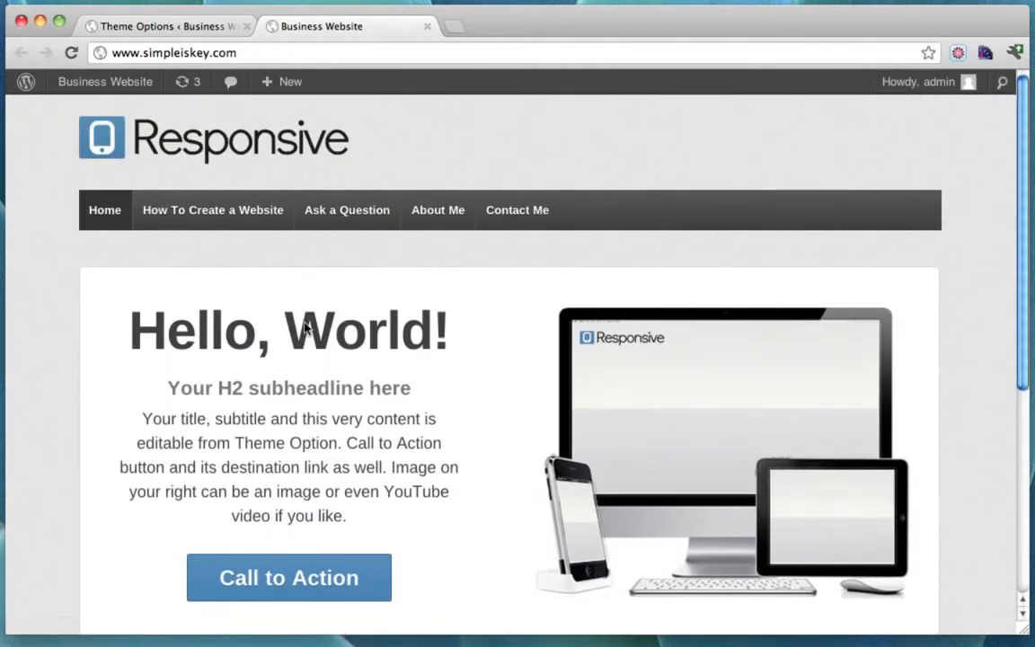
pyautogui.click(221, 213)
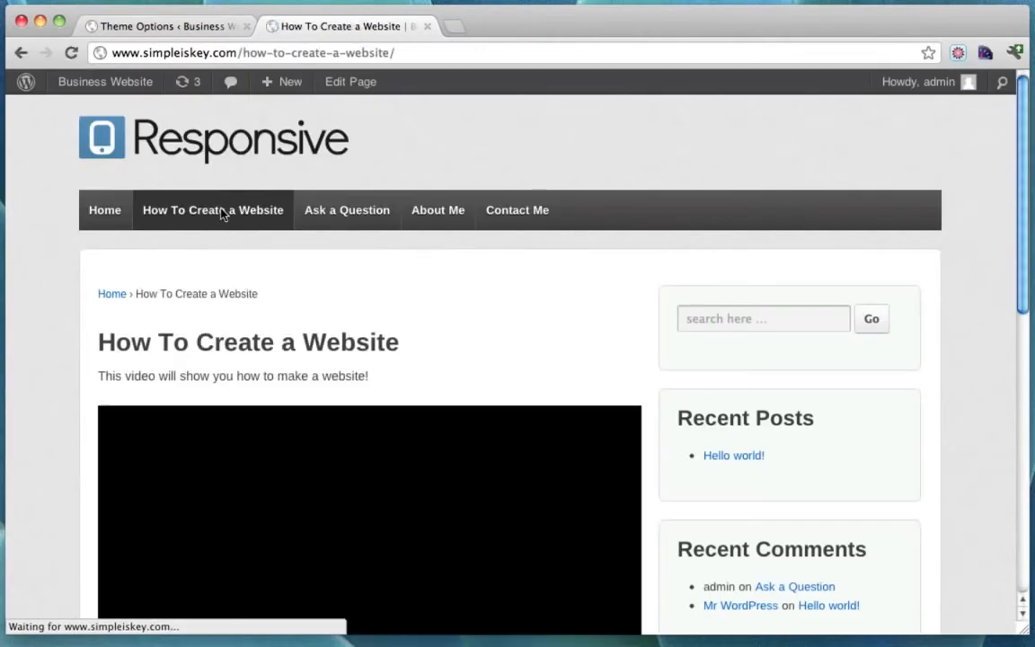
pyautogui.click(418, 56)
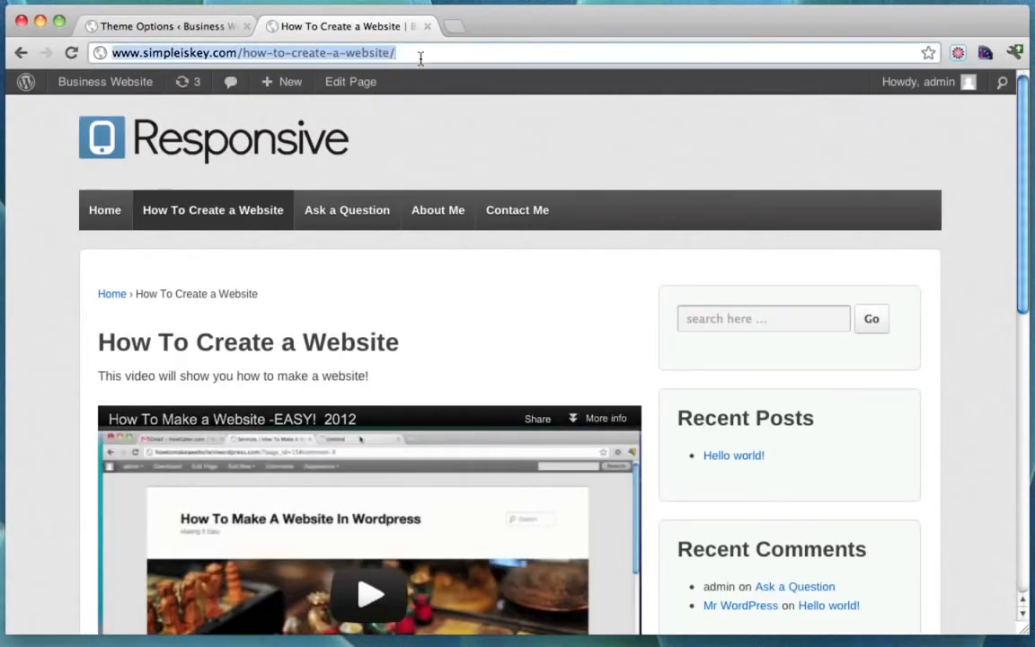
pyautogui.rightClick(323, 52)
pyautogui.click(350, 74)
pyautogui.click(194, 31)
pyautogui.scroll(-1, 557, 508)
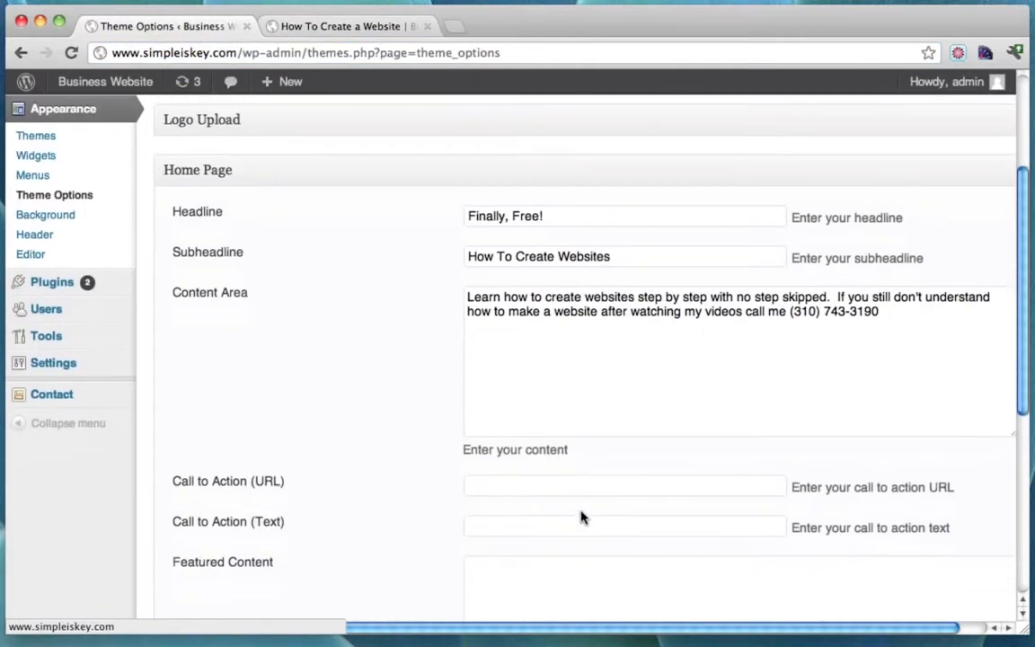
pyautogui.click(518, 488)
pyautogui.rightClick(513, 486)
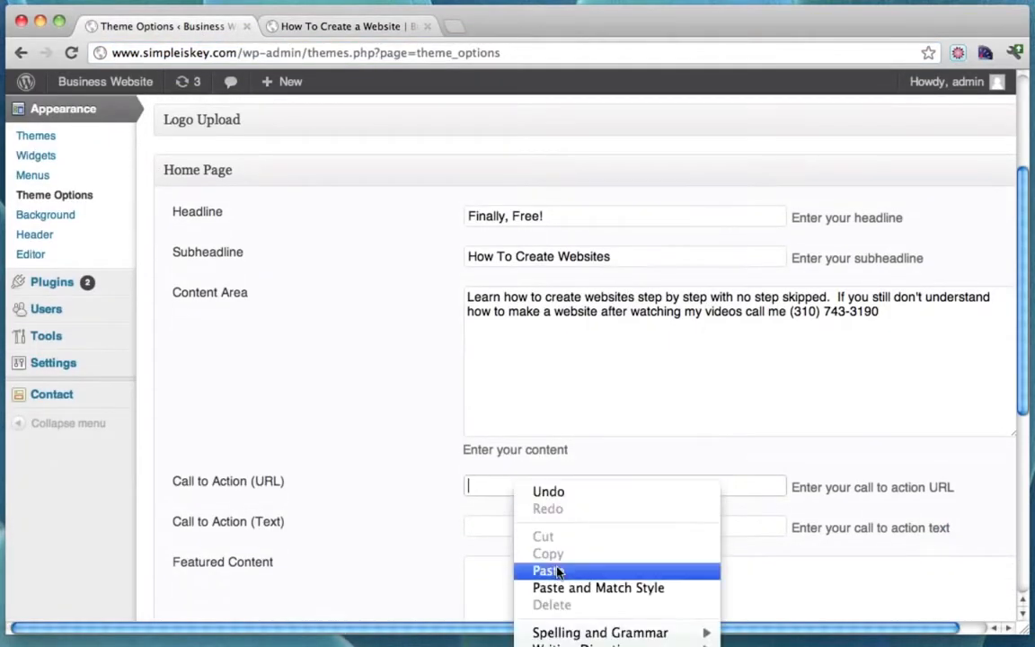
pyautogui.click(529, 570)
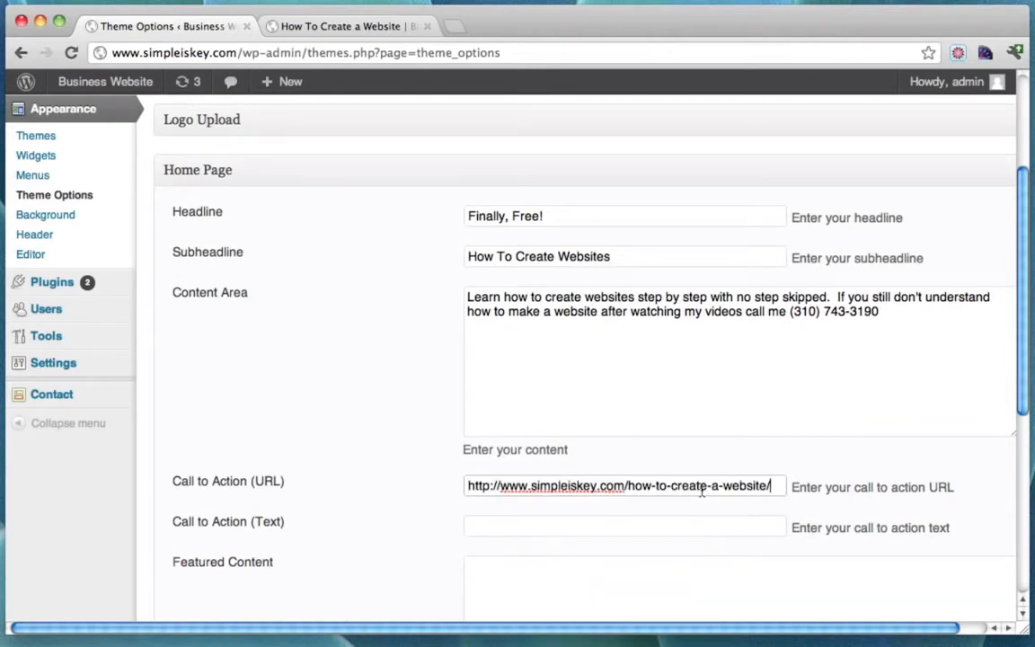
# Enter 'Learn Free Now' as the Call to Action (Text).
pyautogui.click(474, 527)
pyautogui.write('L')
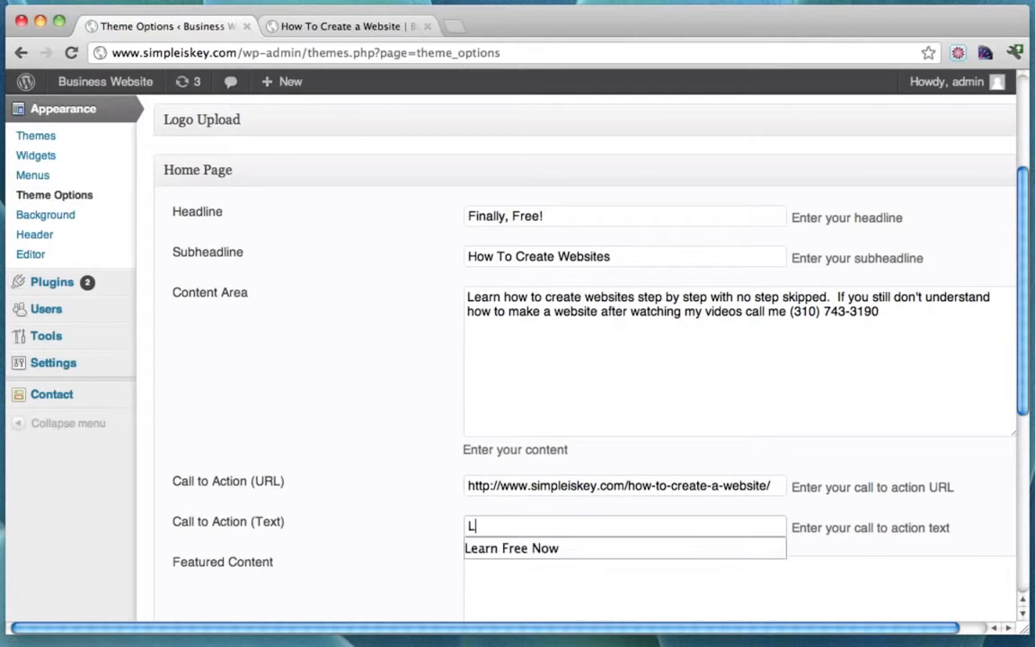
pyautogui.write('earn')
pyautogui.press('Down')
pyautogui.press('Return')
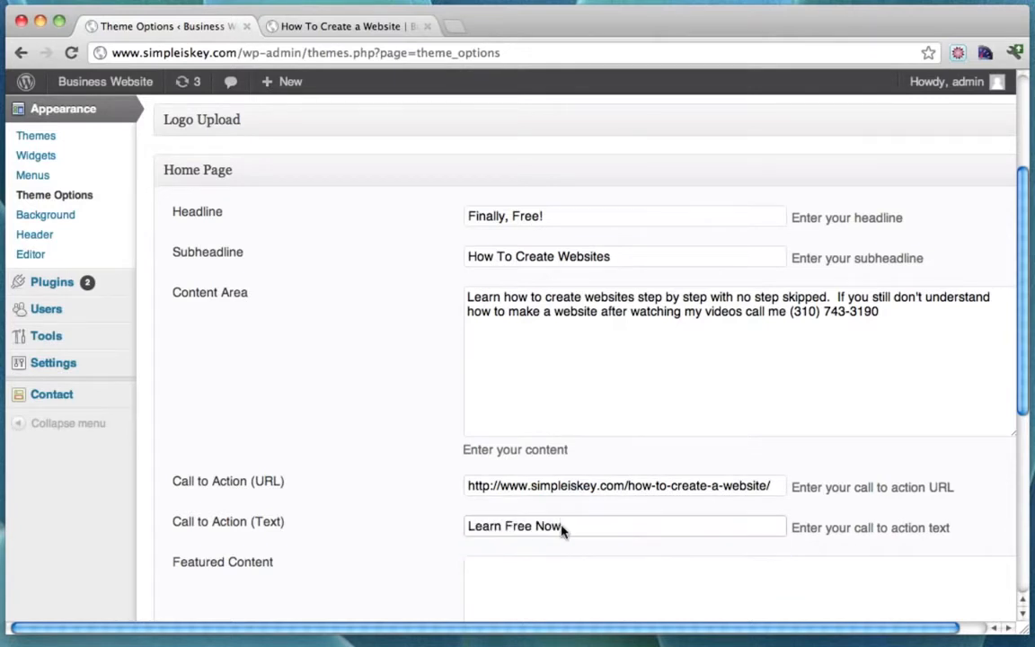
pyautogui.scroll(-4, 626, 480)
pyautogui.scroll(-1, 628, 482)
pyautogui.click(503, 405)
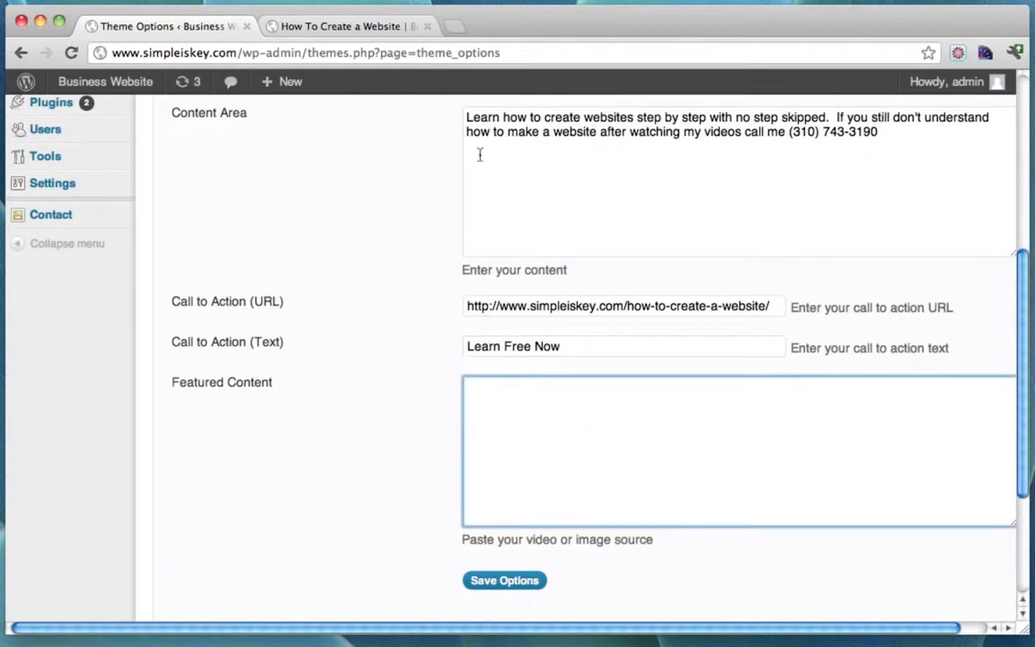
# Save the theme options and check the live home page for 'Finally, Free!' and the Learn Free Now button.
pyautogui.click(507, 588)
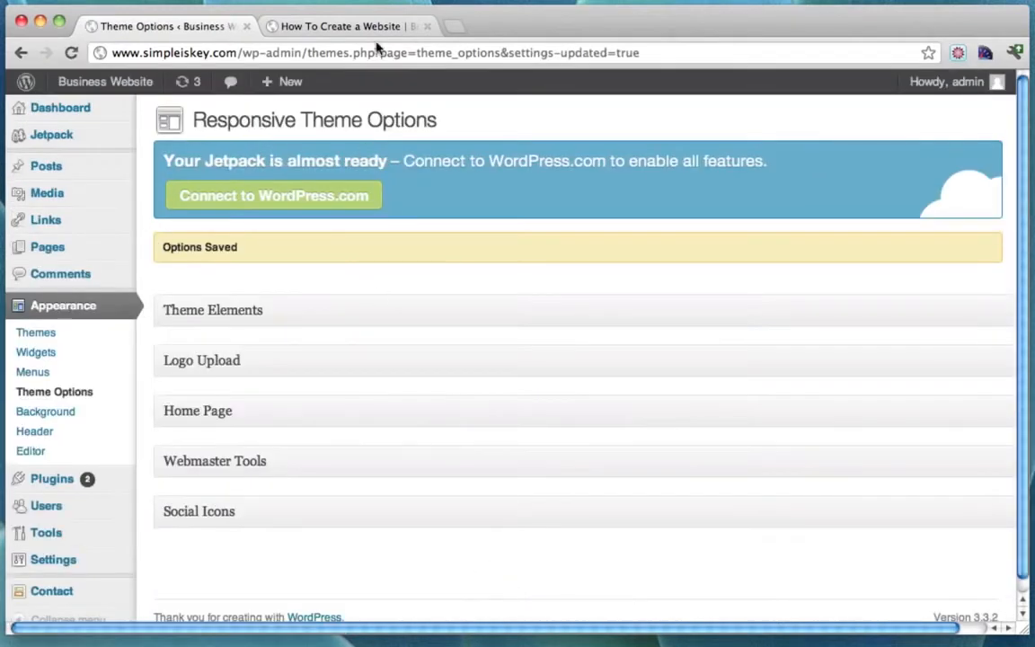
pyautogui.click(362, 29)
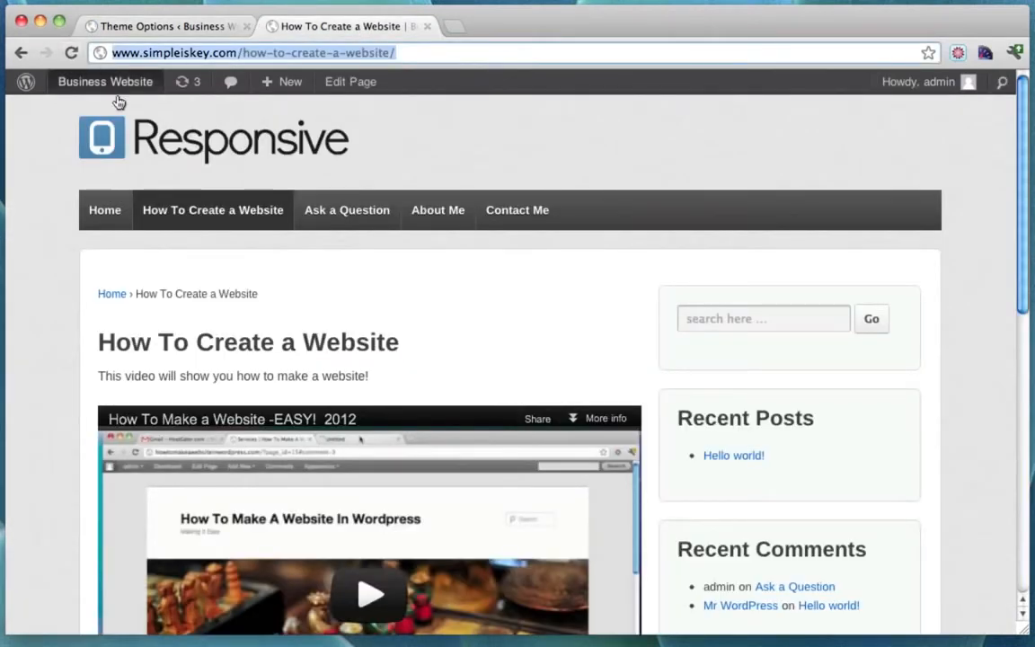
pyautogui.click(104, 211)
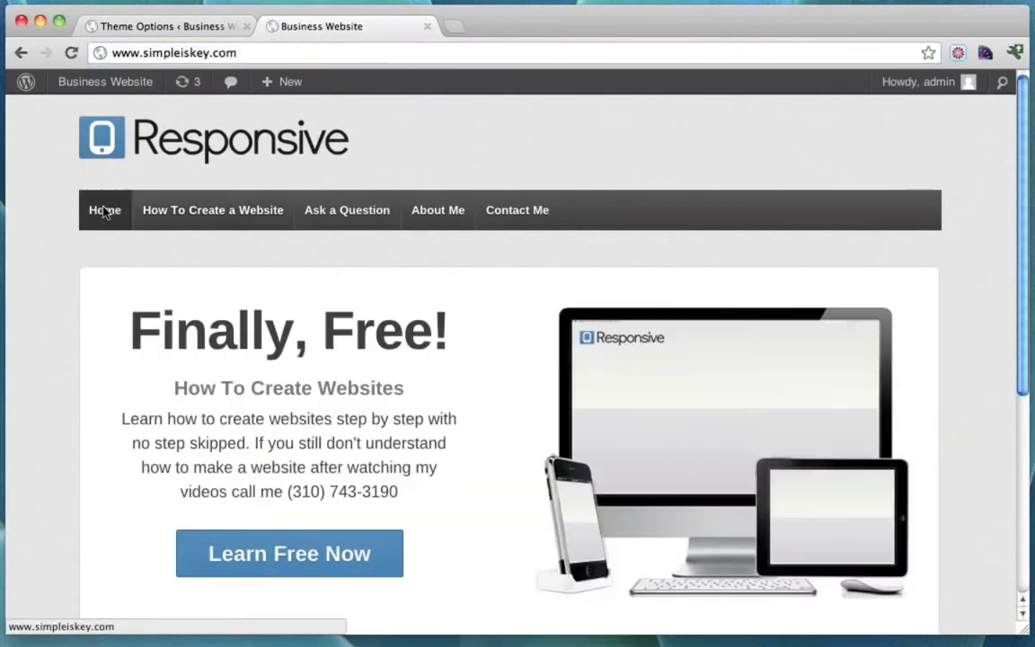
pyautogui.scroll(-3, 505, 260)
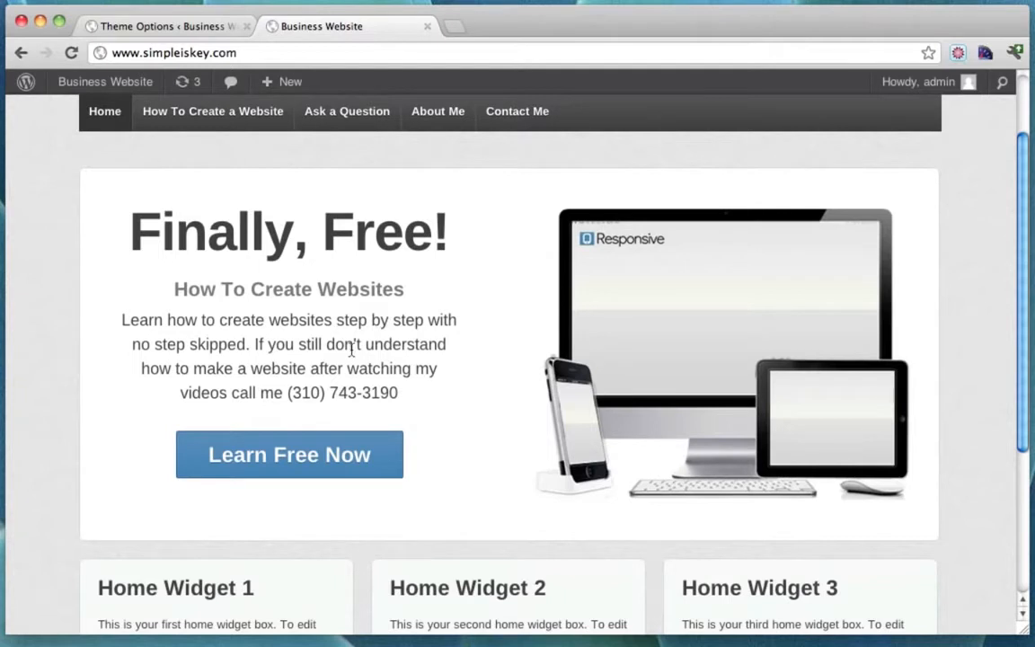
# Follow the homepage's Learn Free Now link to the How To Create a Website page and browse it.
pyautogui.moveTo(279, 392); pyautogui.dragTo(381, 393)
pyautogui.click(378, 391)
pyautogui.scroll(-2, 611, 440)
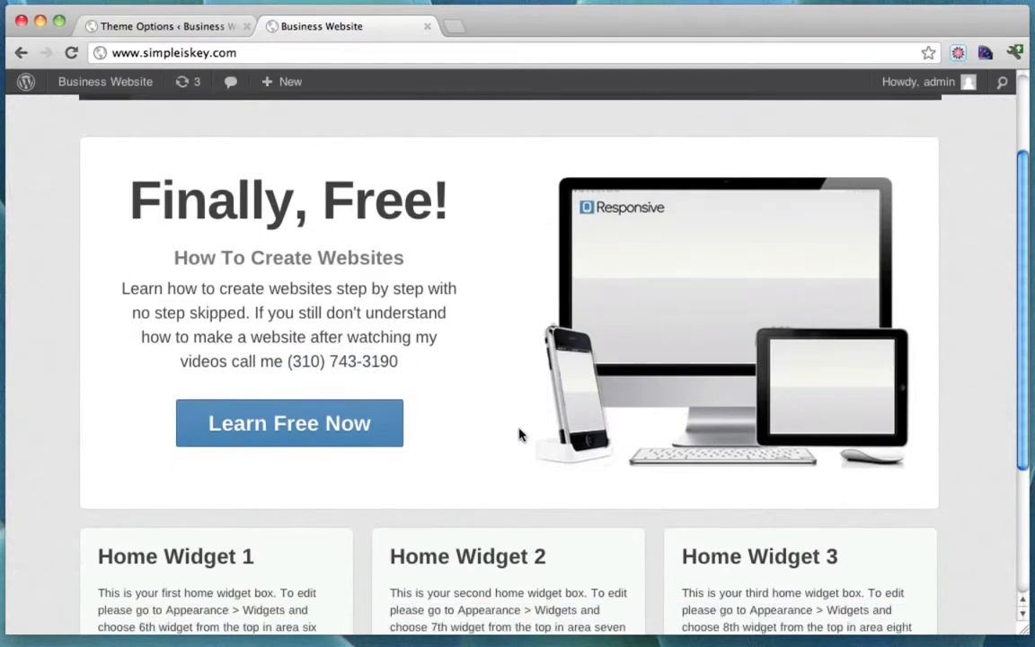
pyautogui.click(303, 432)
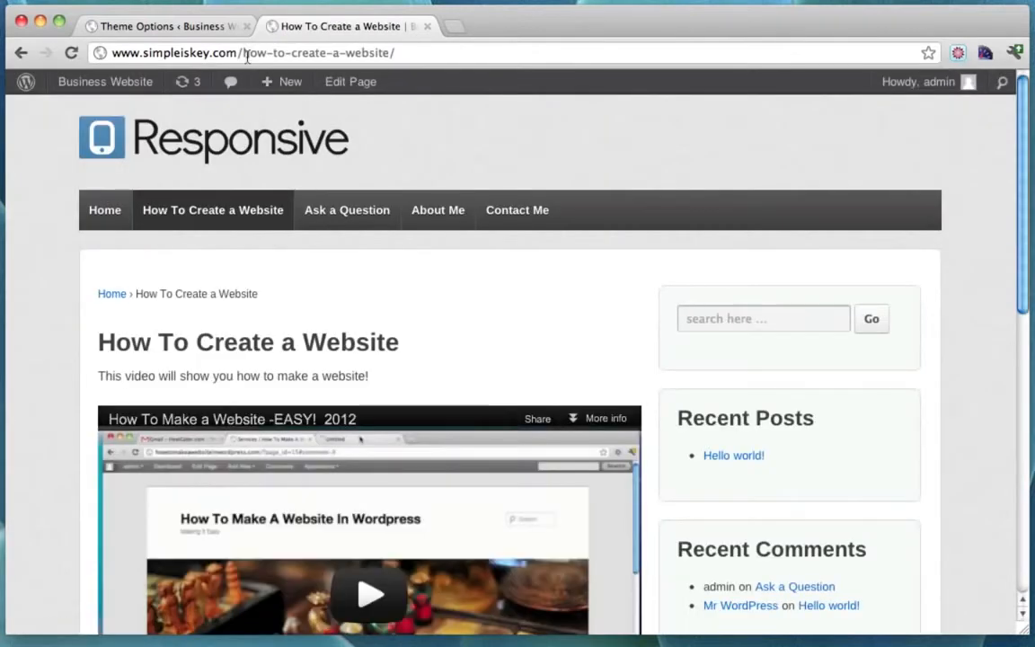
pyautogui.scroll(-5, 531, 200)
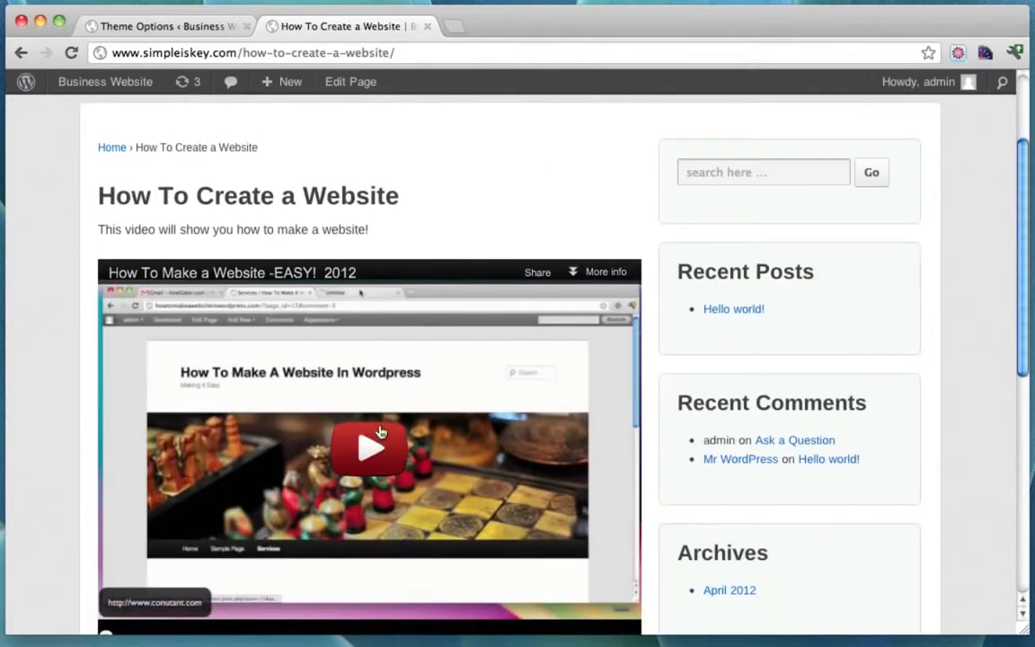
pyautogui.scroll(5, 377, 435)
# Visit the Ask a Question page, then go back to the homepage and bring up the Business Website admin menu.
pyautogui.click(366, 210)
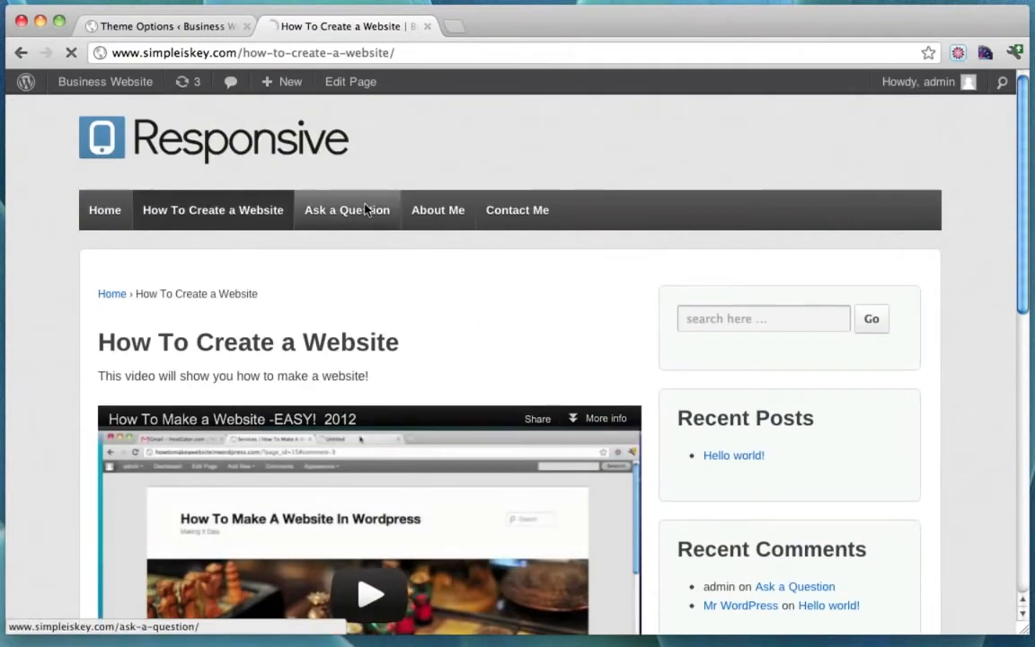
pyautogui.scroll(-2, 413, 347)
pyautogui.scroll(2, 413, 346)
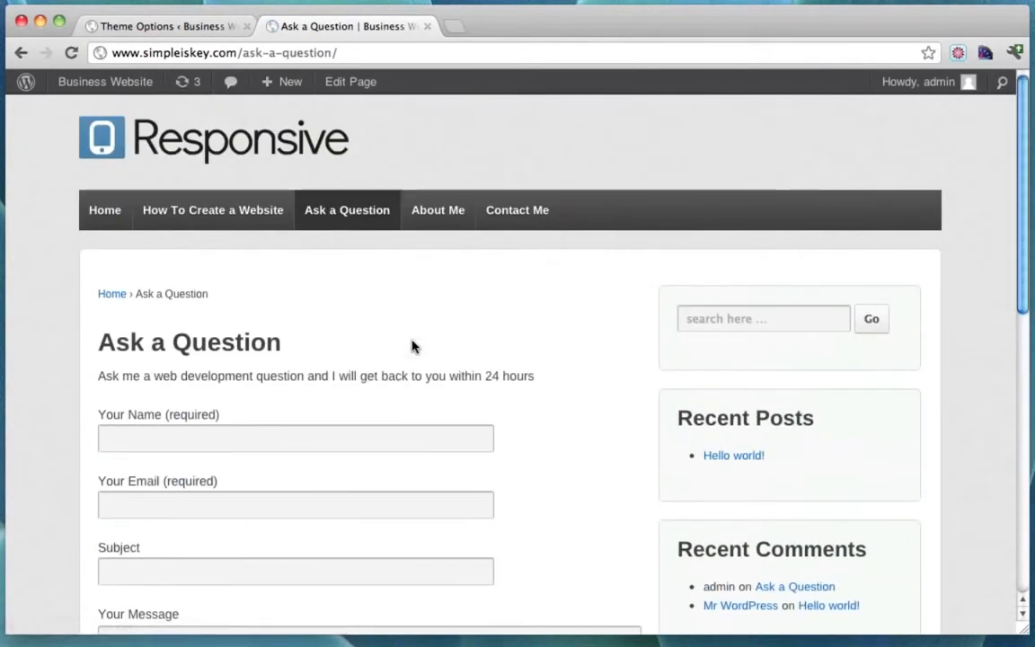
pyautogui.click(101, 223)
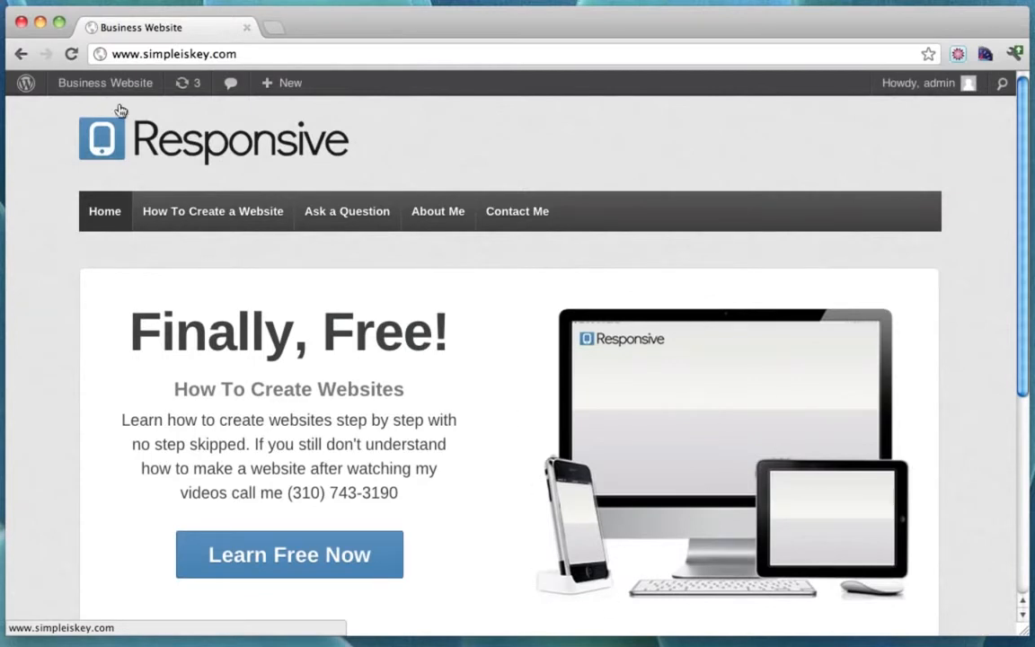
pyautogui.moveTo(103, 93)
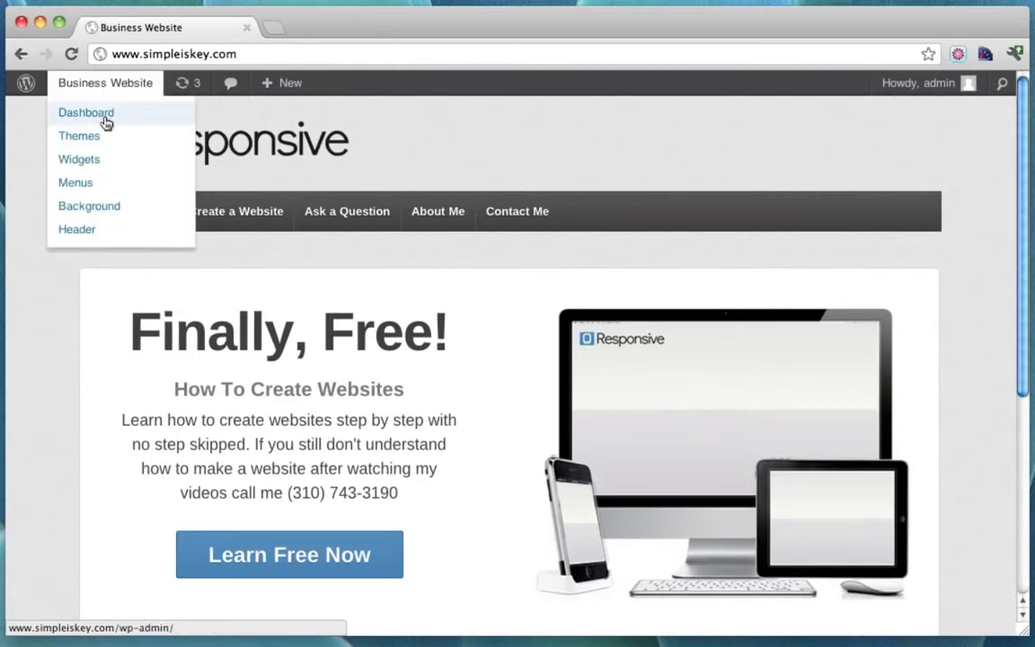
pyautogui.click(109, 114)
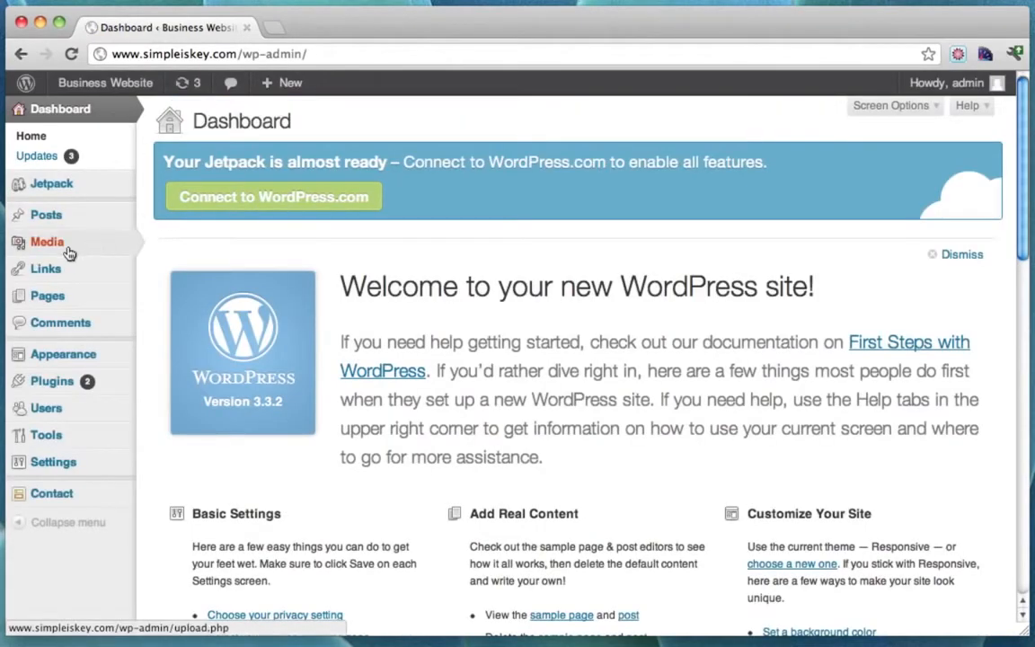
pyautogui.moveTo(93, 254)
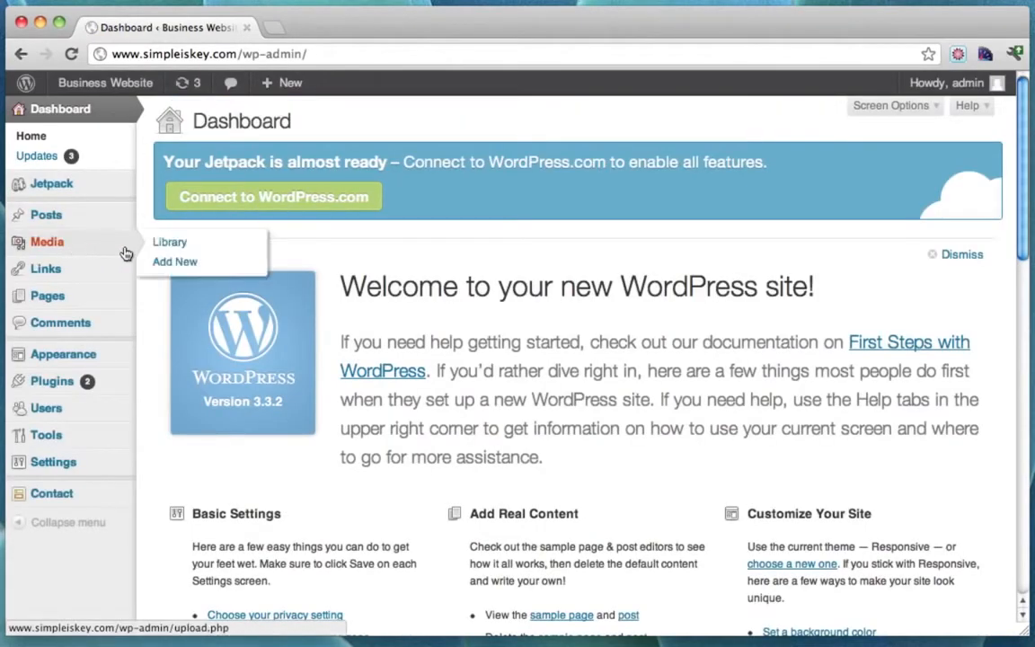
pyautogui.click(184, 262)
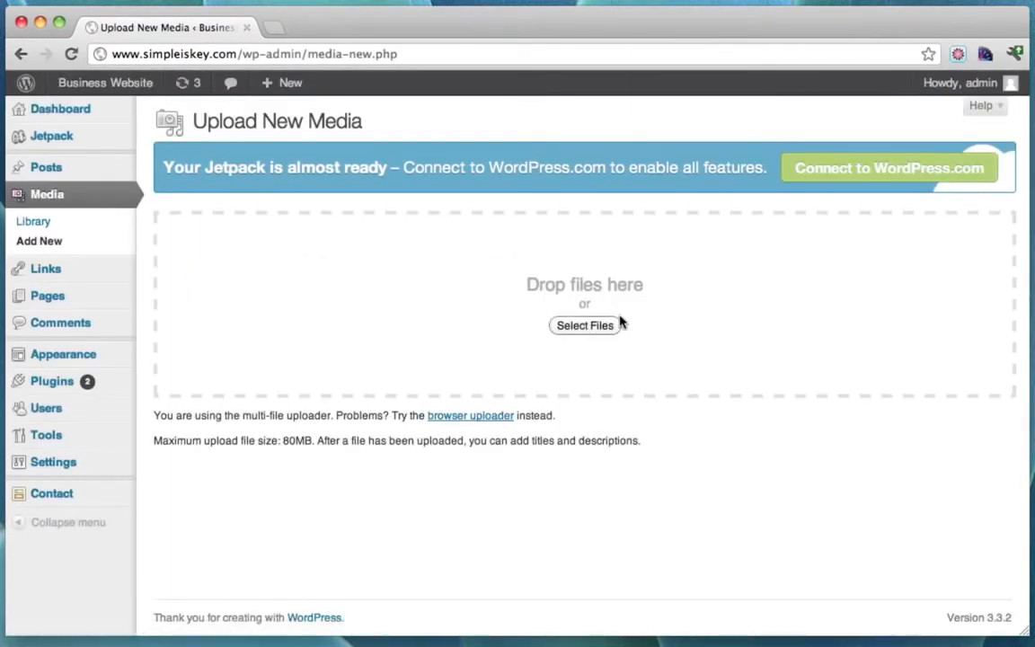
pyautogui.click(580, 325)
pyautogui.click(525, 153)
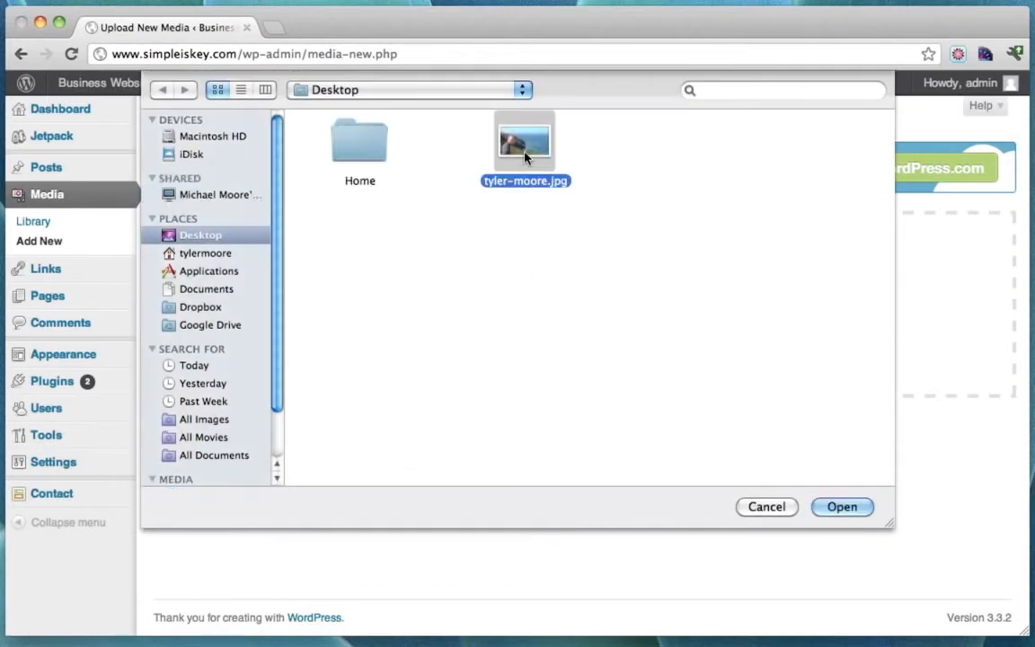
pyautogui.click(841, 507)
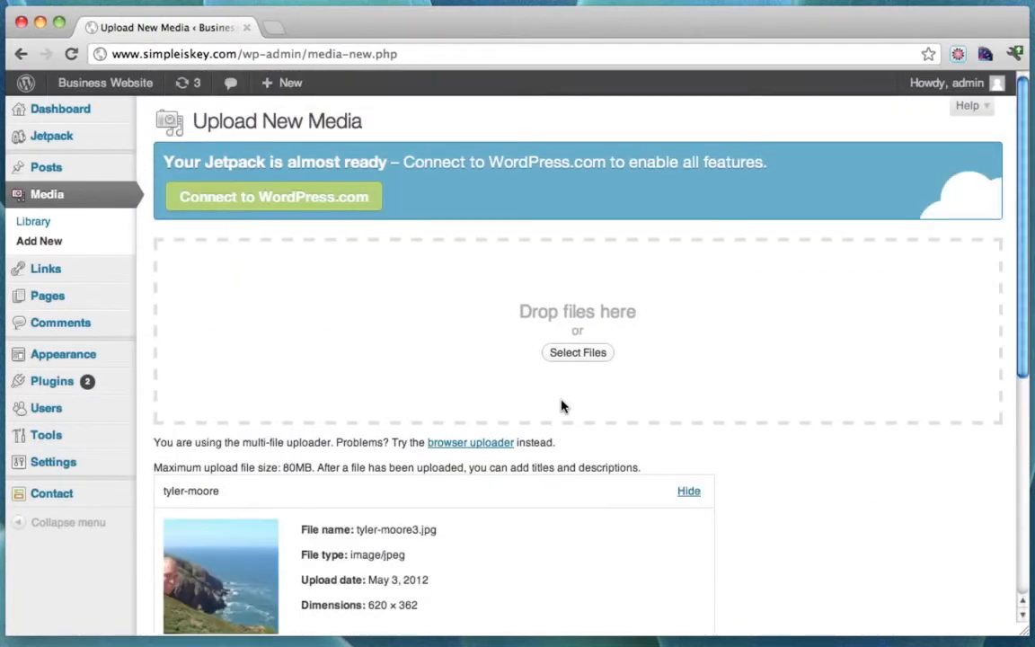
pyautogui.scroll(-5, 561, 407)
pyautogui.moveTo(367, 358); pyautogui.dragTo(388, 359)
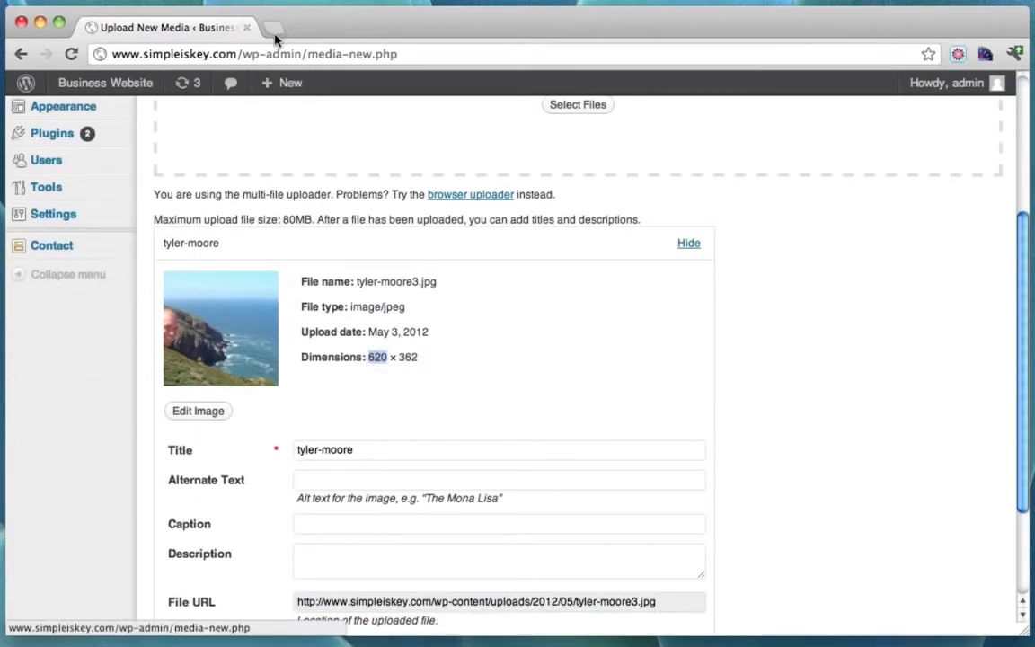
# Open the live site in a second tab and return to the upload page.
pyautogui.moveTo(122, 90)
pyautogui.keyDown('super'); pyautogui.click(120, 113); pyautogui.keyUp('super')
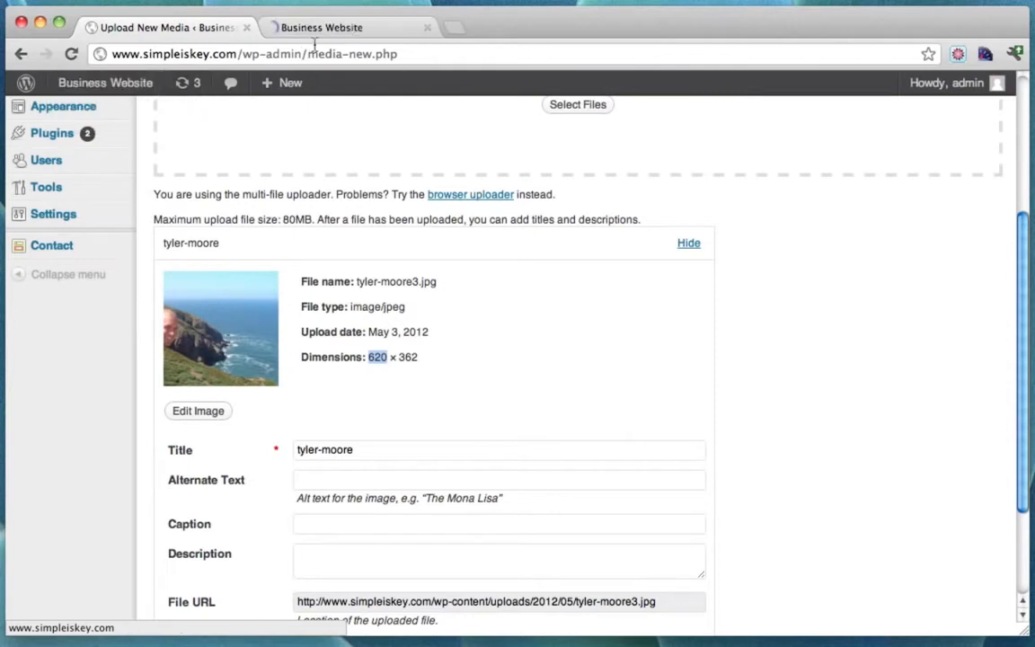
pyautogui.click(319, 28)
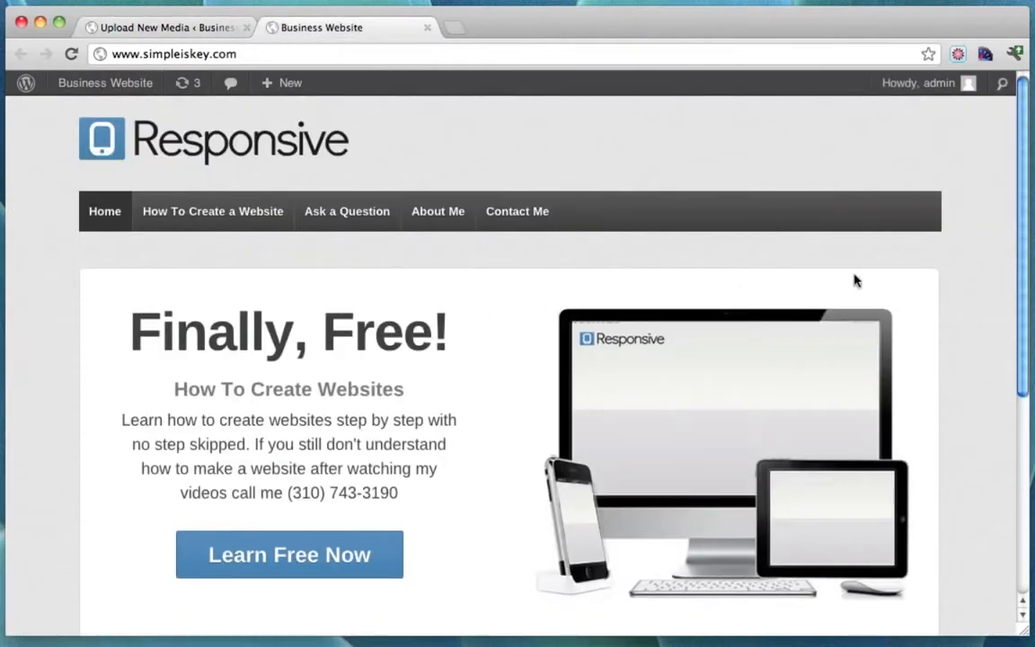
pyautogui.click(195, 27)
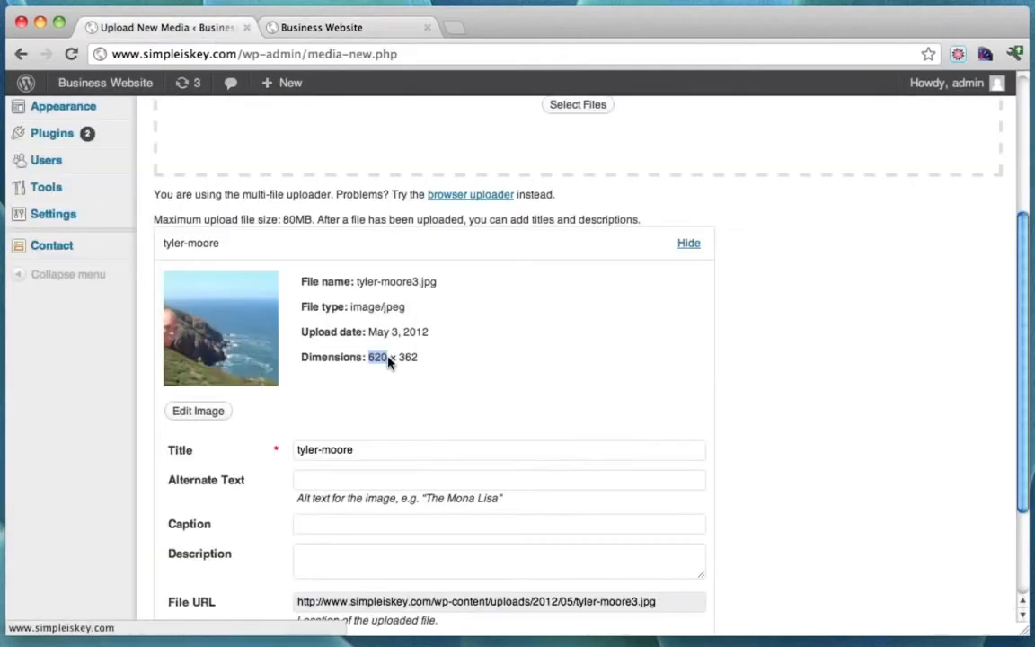
# Crop the uploaded photo to a 440 × 300 area at its lower-left.
pyautogui.click(199, 415)
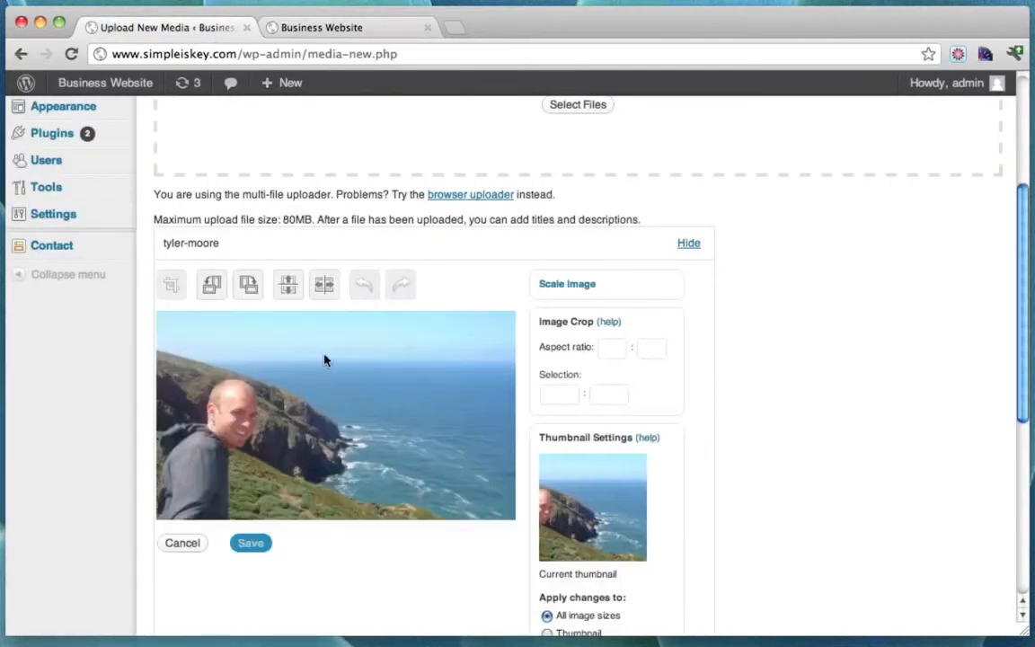
pyautogui.scroll(-2, 364, 350)
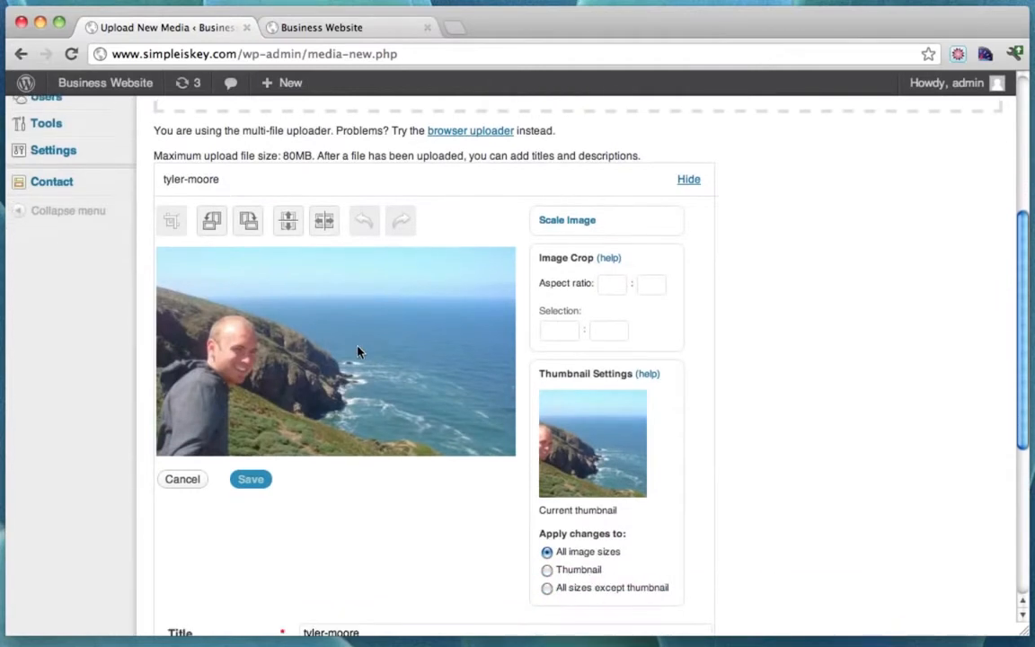
pyautogui.moveTo(172, 303); pyautogui.dragTo(475, 416)
pyautogui.doubleClick(567, 329)
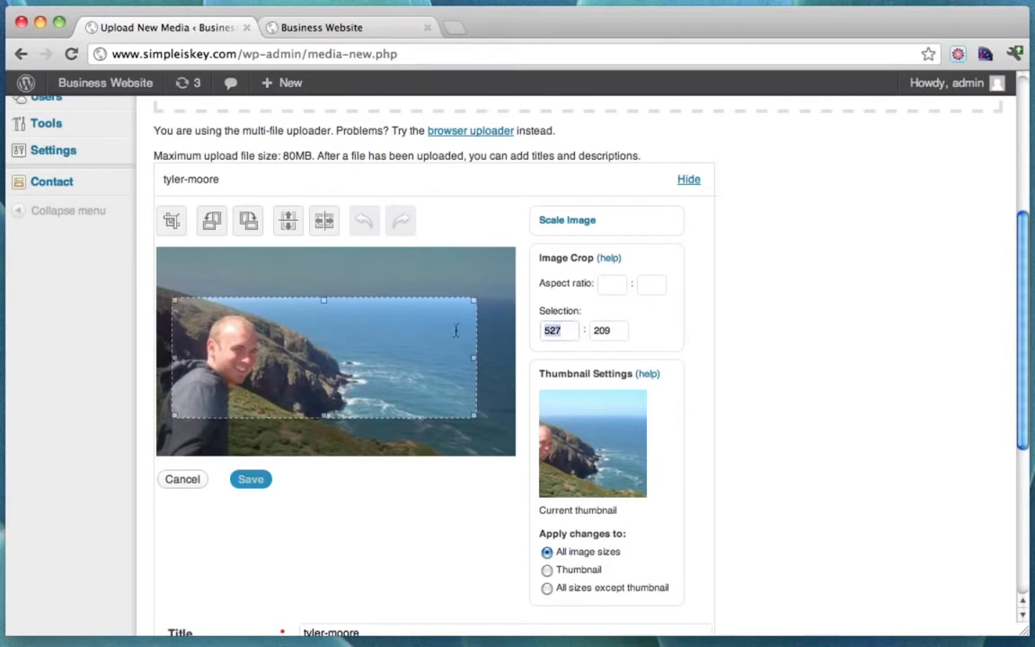
pyautogui.write('440')
pyautogui.press('Tab')
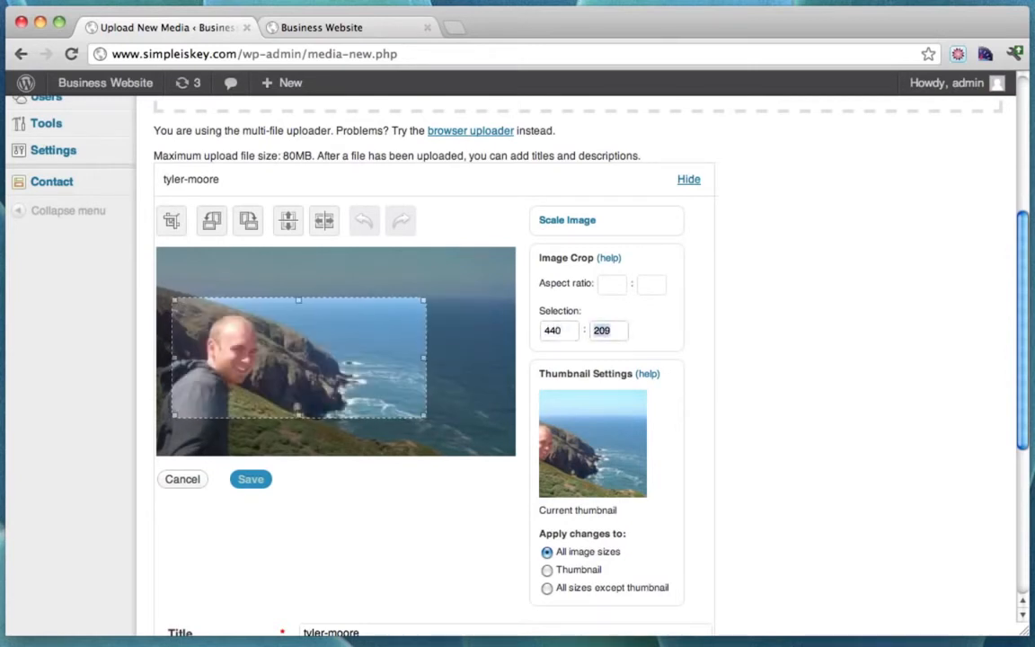
pyautogui.write('361')
pyautogui.press('BackSpace')
pyautogui.press('BackSpace')
pyautogui.press('BackSpace')
pyautogui.write('300')
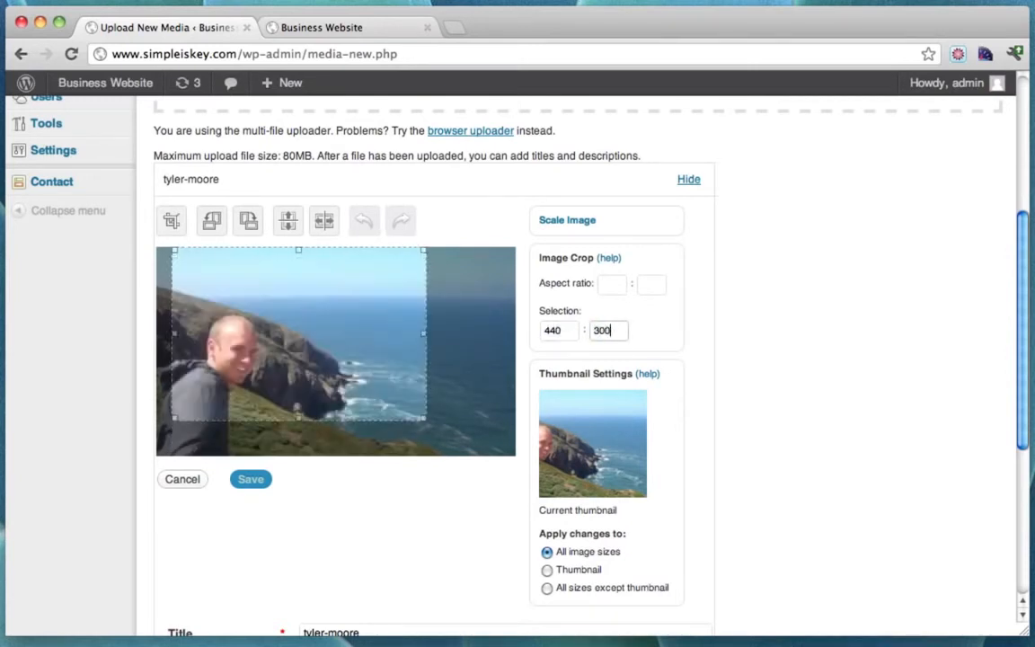
pyautogui.moveTo(331, 337); pyautogui.dragTo(280, 418)
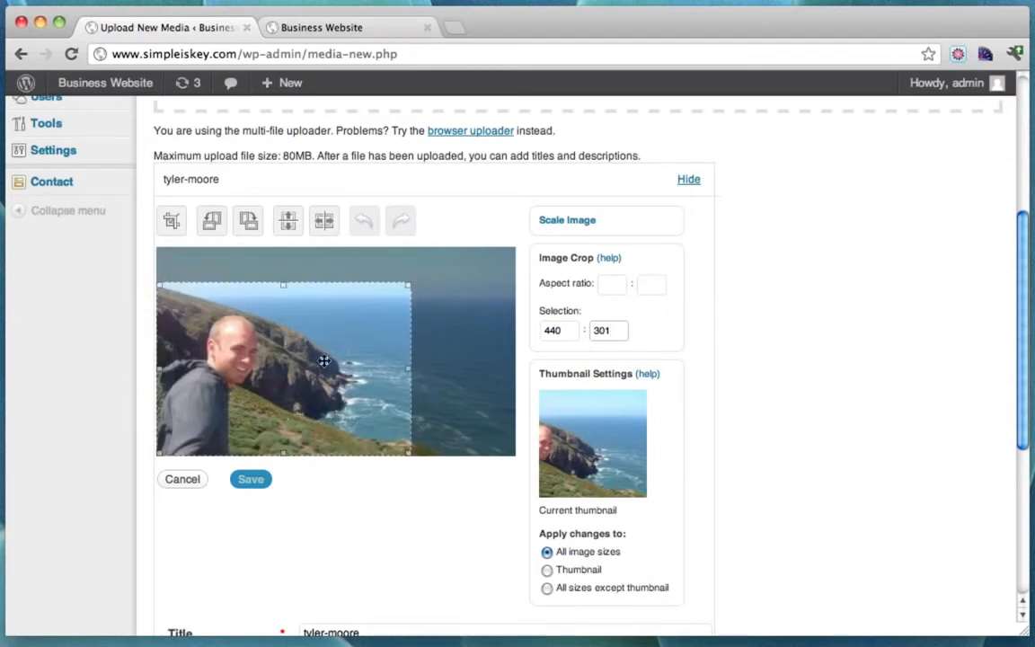
pyautogui.click(169, 228)
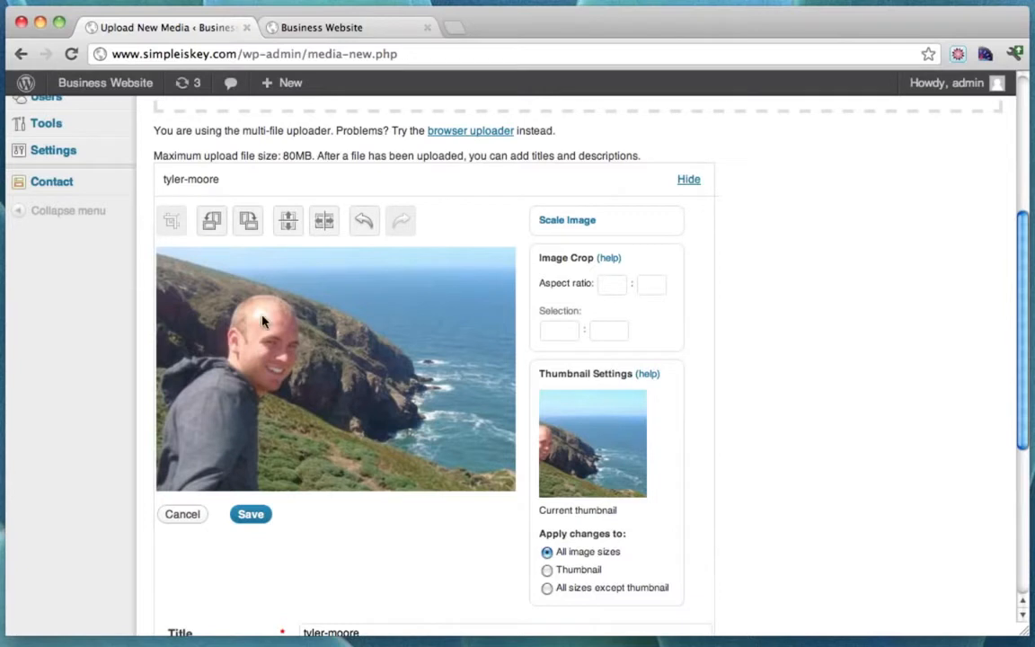
# After comparing with the live site, flip the photo horizontally and save the edit.
pyautogui.click(329, 29)
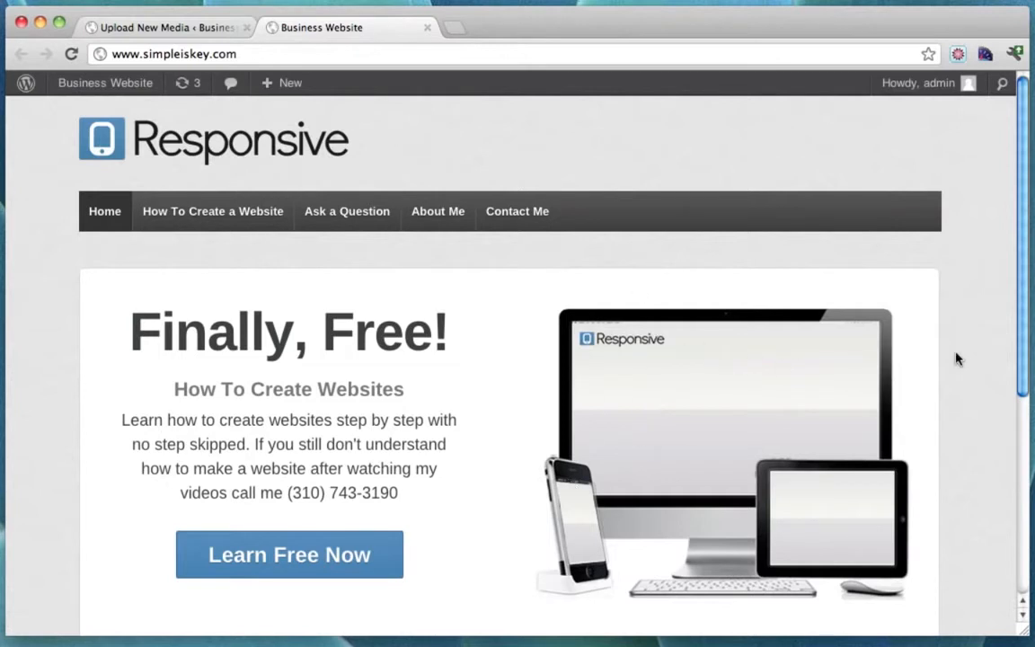
pyautogui.click(184, 29)
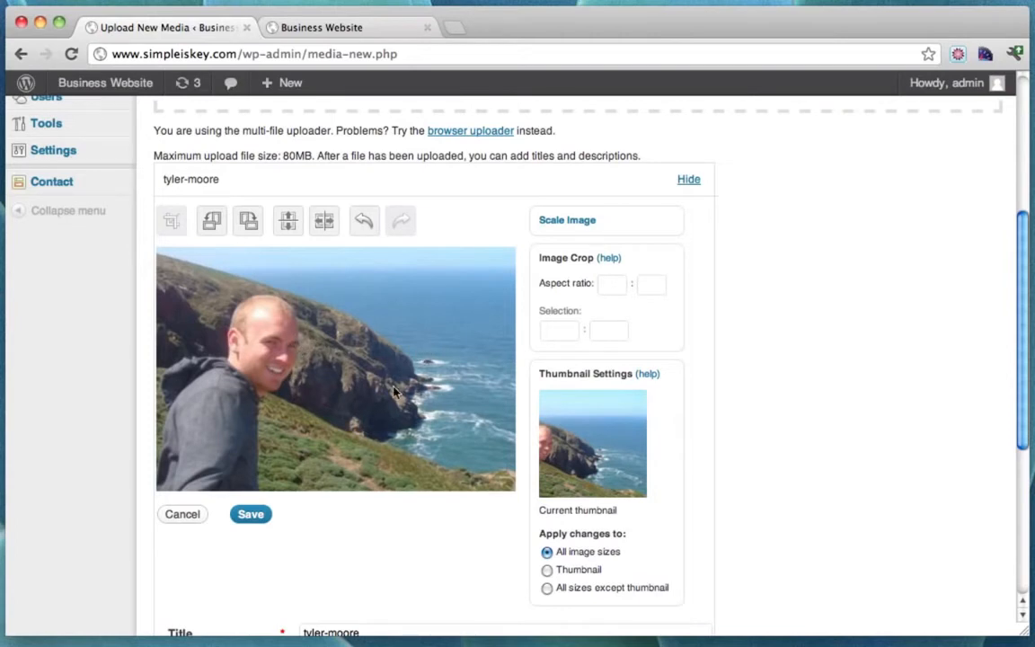
pyautogui.click(357, 34)
pyautogui.scroll(-2, 783, 381)
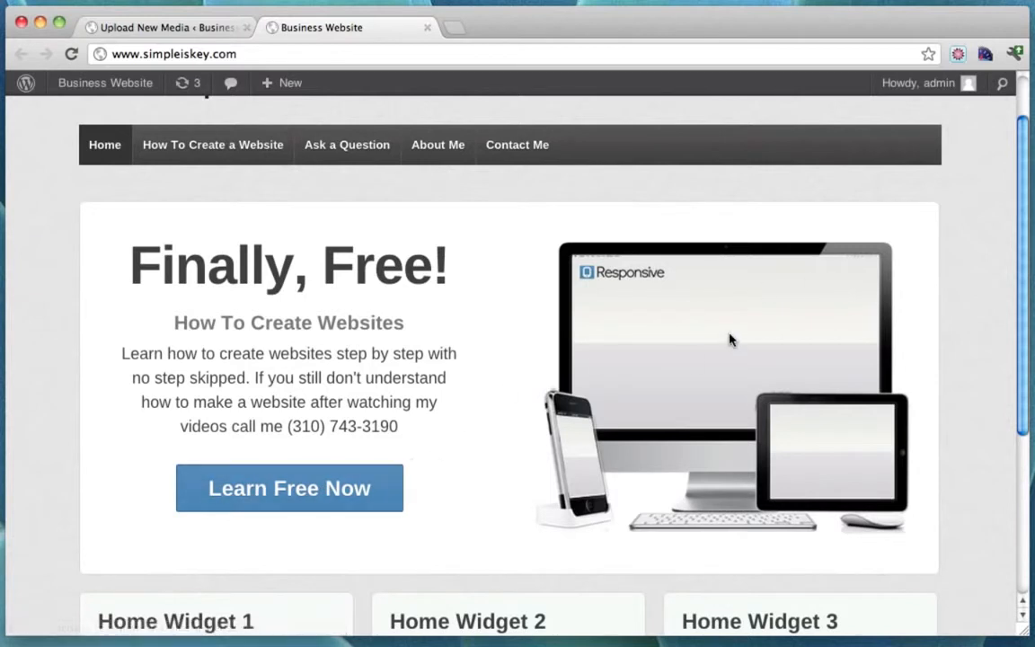
pyautogui.scroll(2, 729, 339)
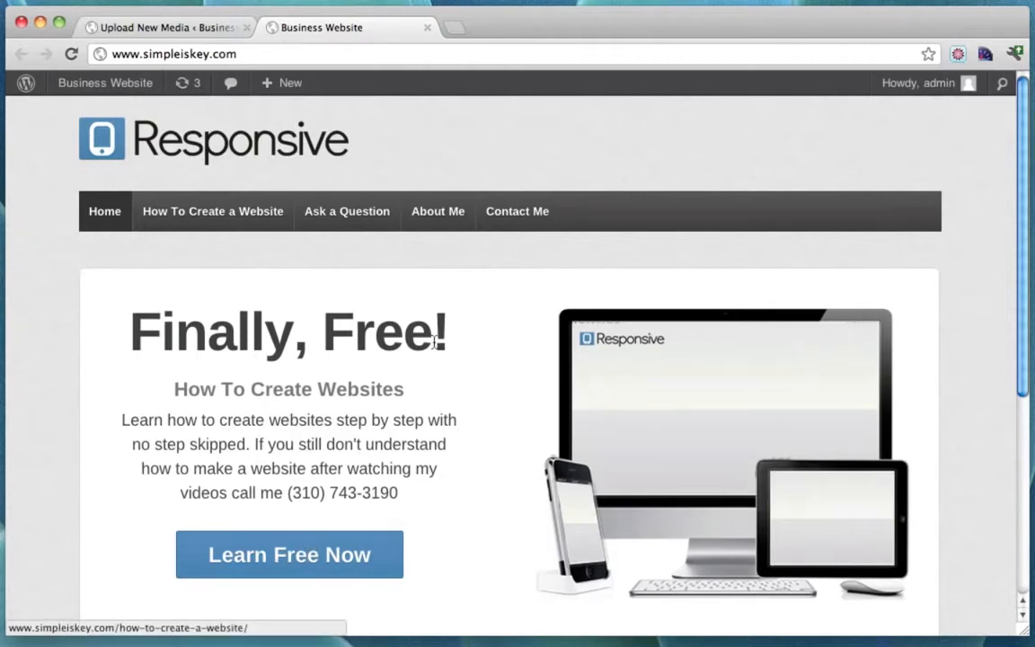
pyautogui.click(172, 32)
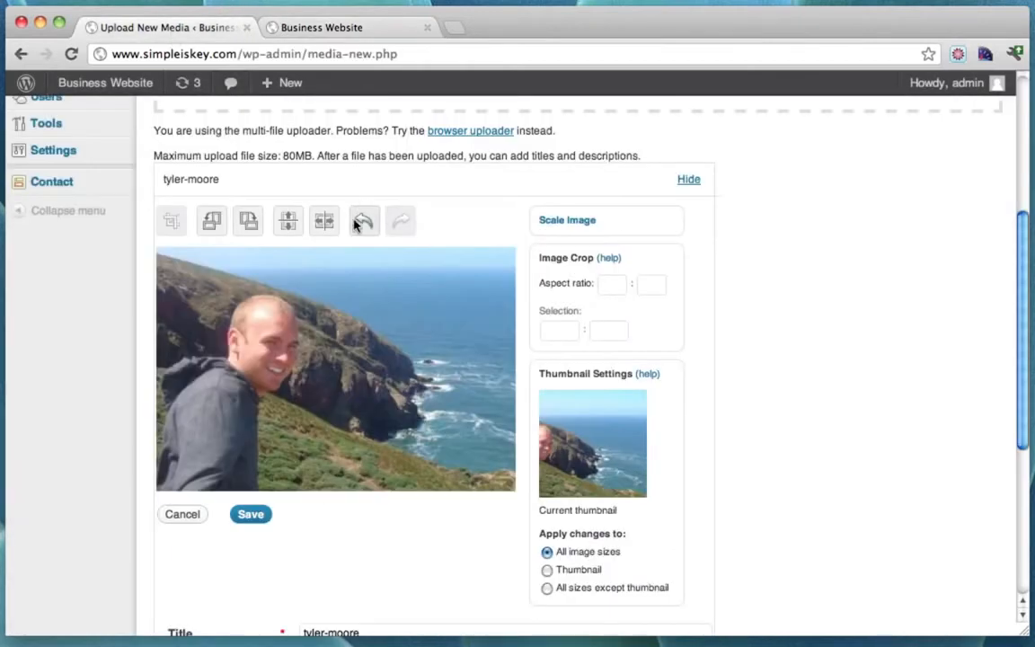
pyautogui.click(324, 221)
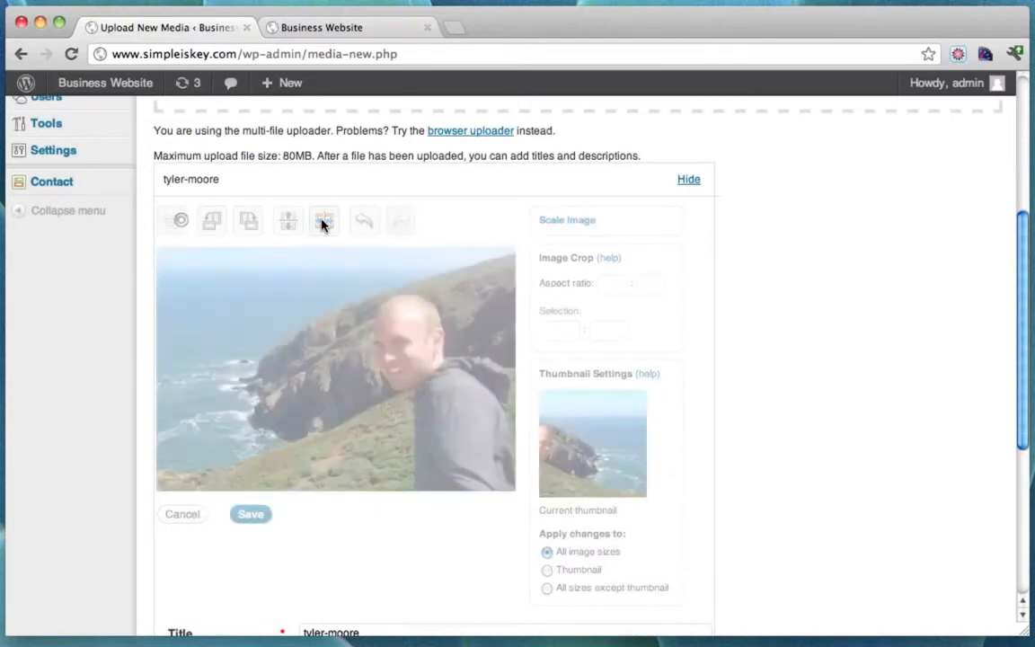
pyautogui.scroll(-2, 341, 395)
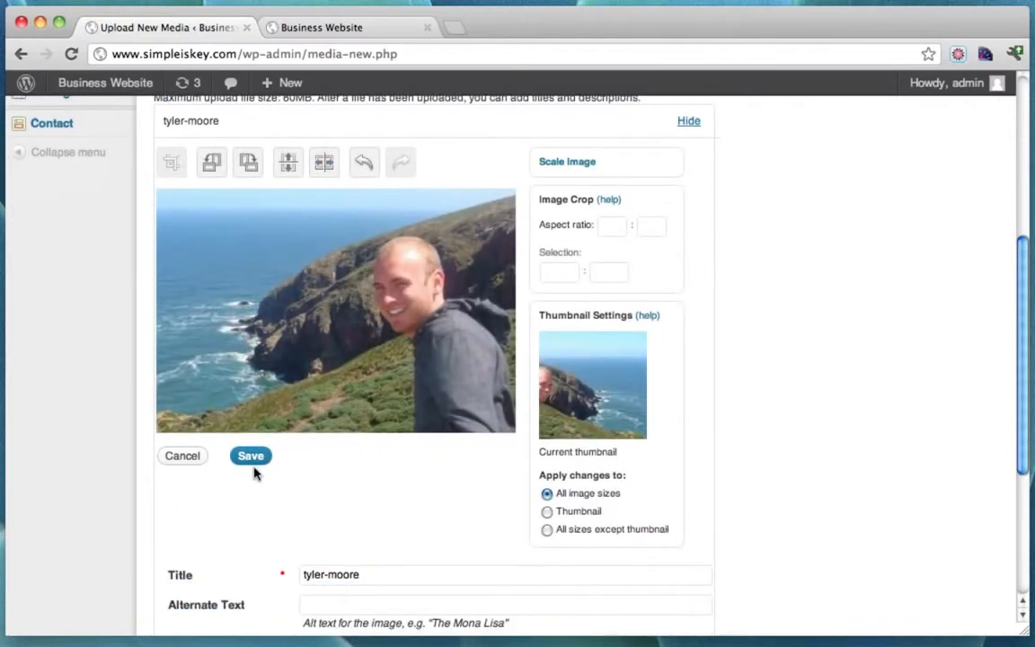
pyautogui.click(252, 458)
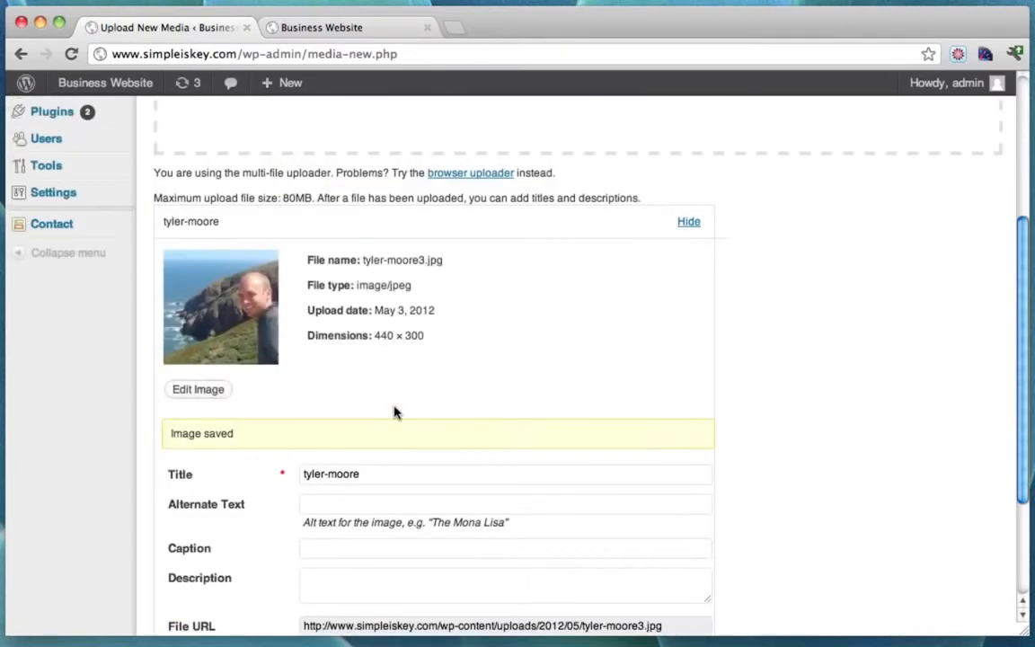
# Save all changes to the uploaded image.
pyautogui.scroll(-4, 472, 388)
pyautogui.scroll(3, 471, 388)
pyautogui.scroll(-3, 472, 388)
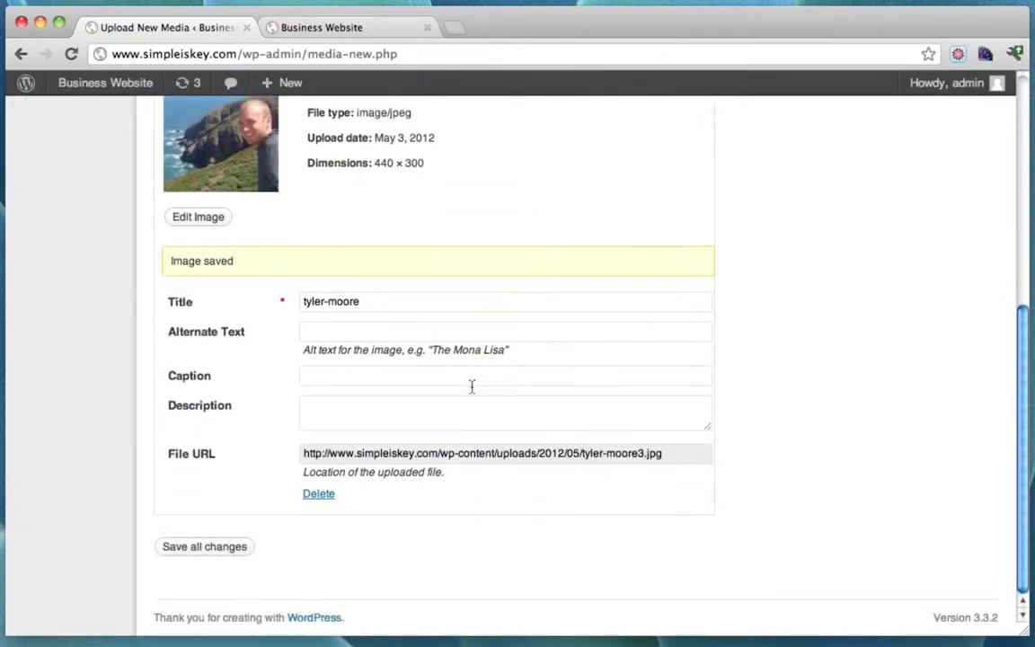
pyautogui.click(198, 550)
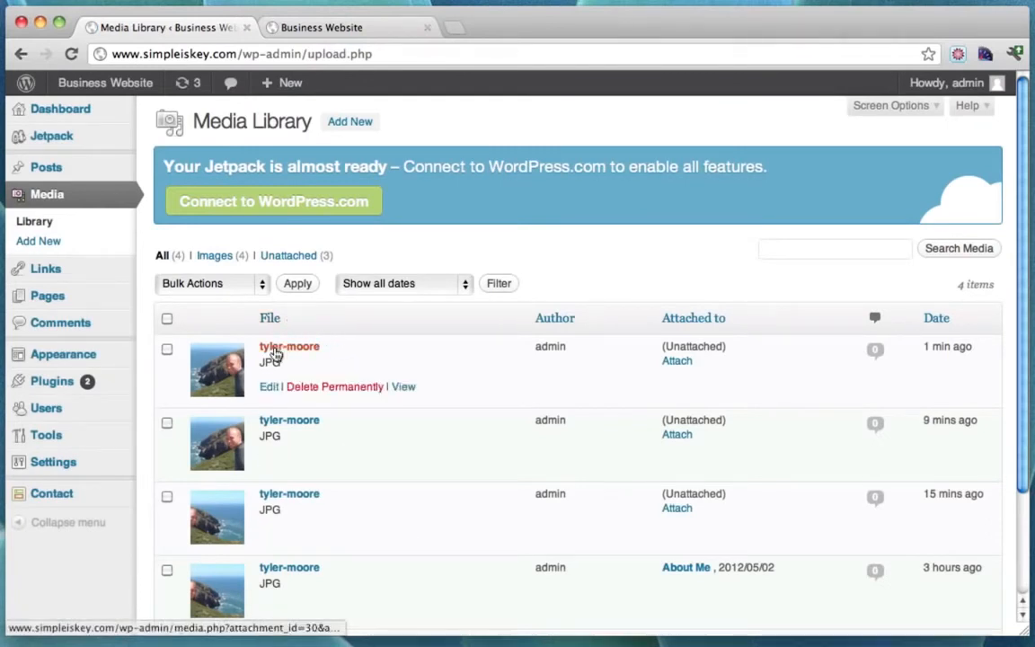
# Select the newest tyler-moore image's file URL in Edit Media and put the other tab's address bar in focus.
pyautogui.moveTo(260, 368)
pyautogui.click(280, 350)
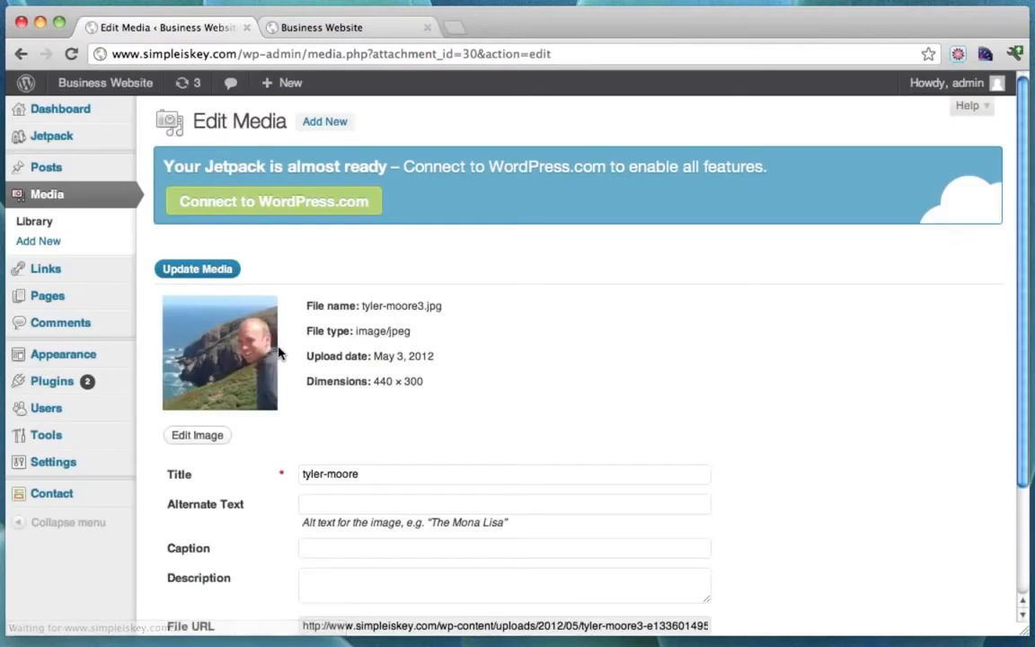
pyautogui.scroll(-3, 546, 361)
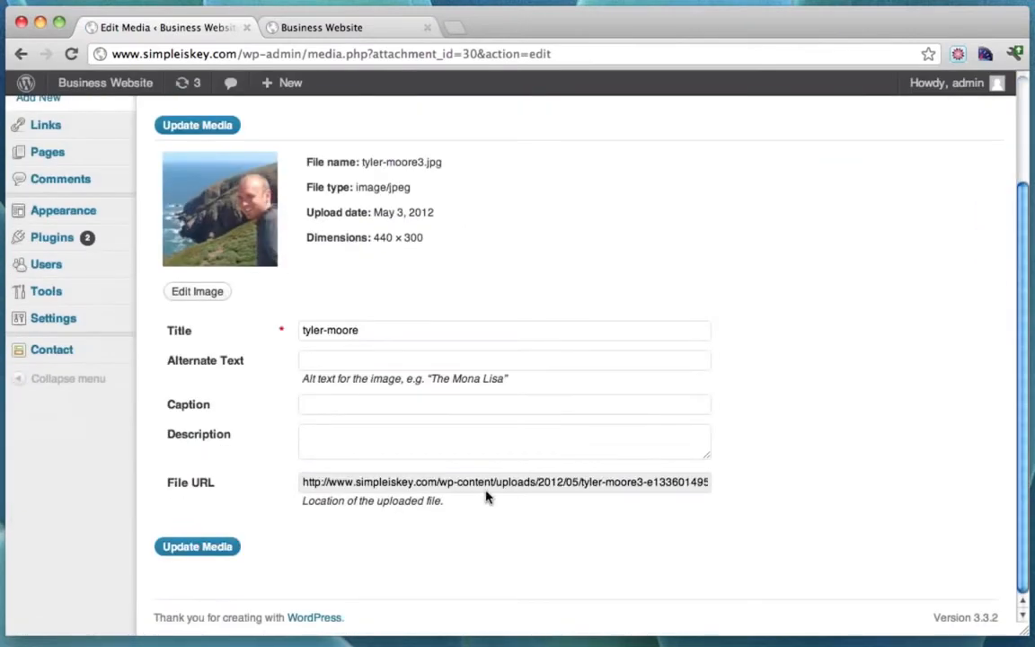
pyautogui.click(439, 483)
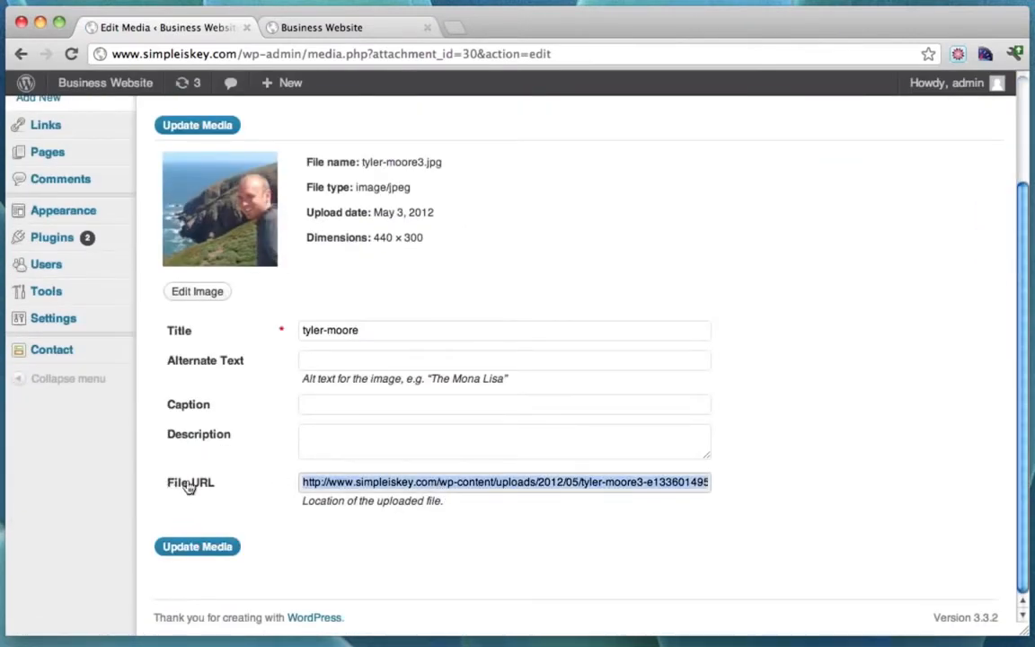
pyautogui.click(415, 491)
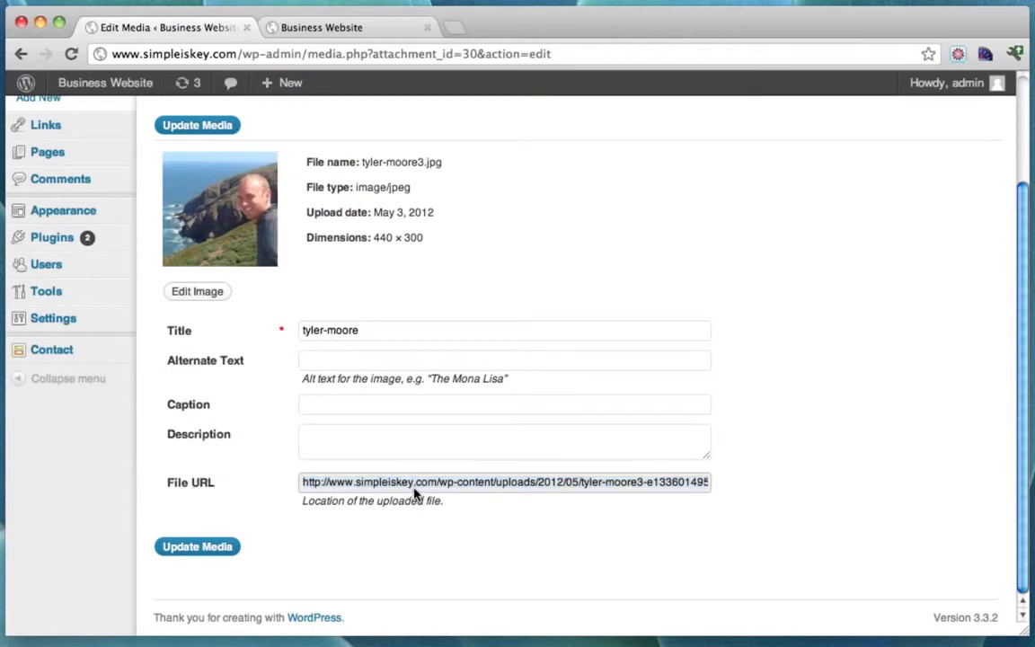
pyautogui.click(439, 485)
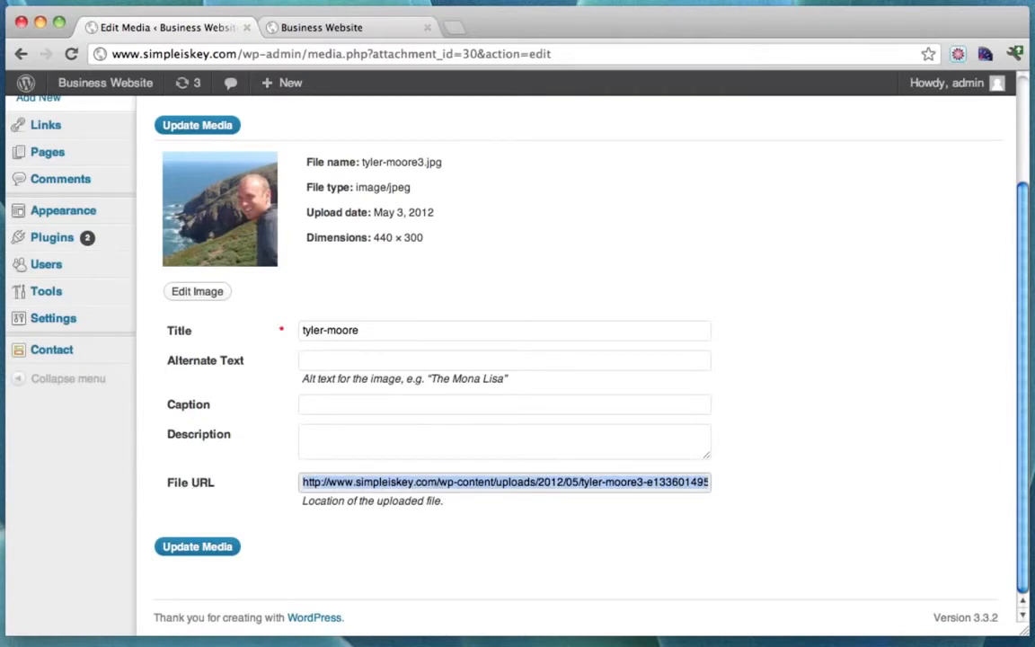
pyautogui.click(337, 28)
pyautogui.click(260, 48)
# Load the copied image URL in the second tab to preview the edited photo alone.
pyautogui.write('http://www.simpleiskey.com/wp-content/uploads/2012/05/tyler-moore3-e1336014950381.jpg')
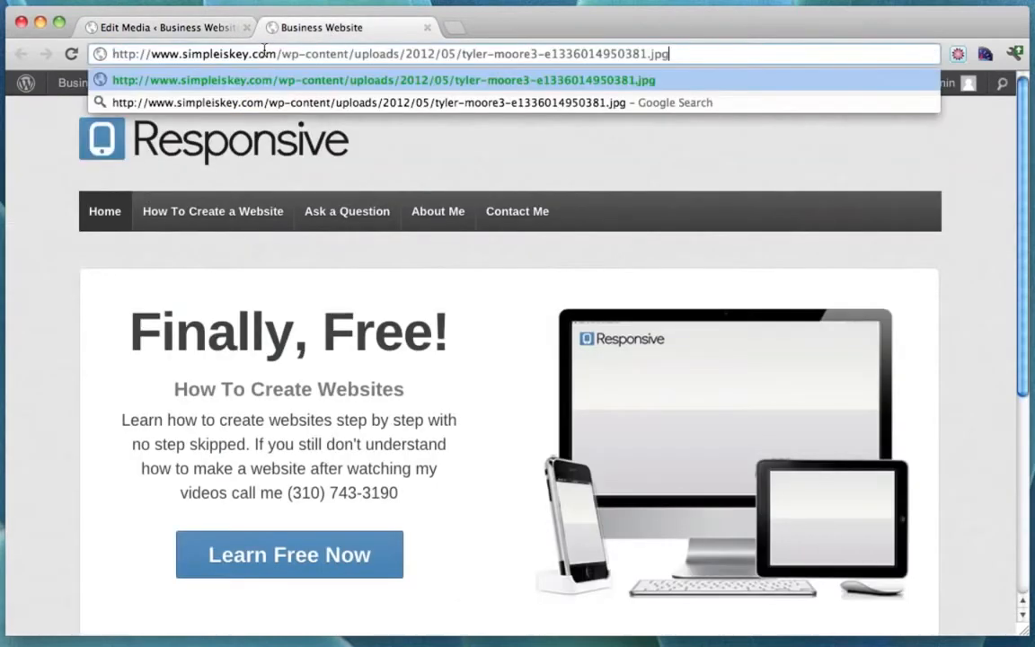
pyautogui.press('Return')
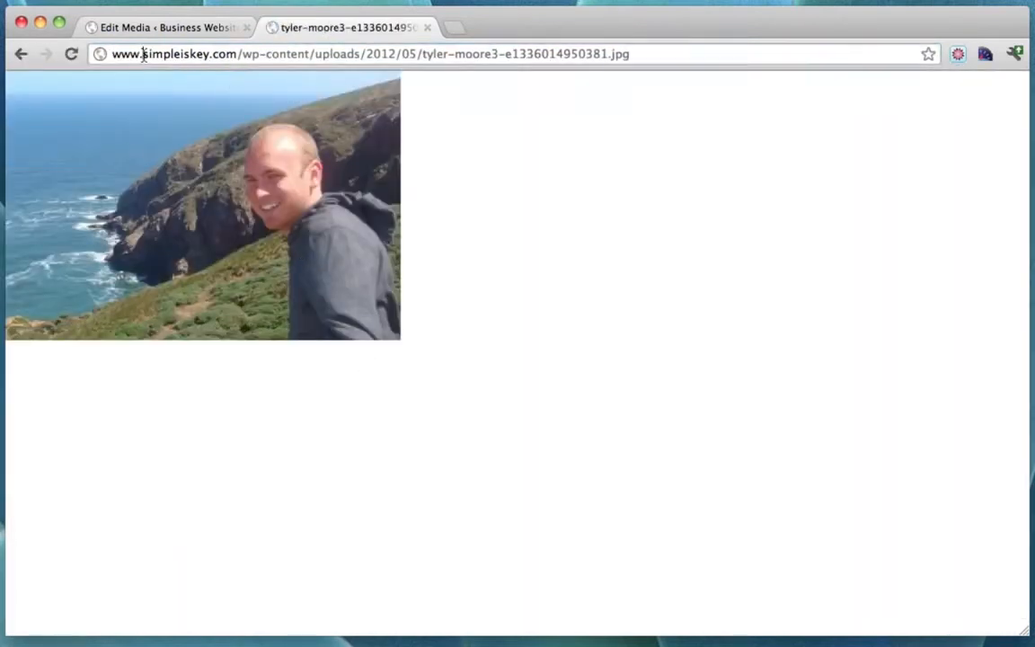
pyautogui.moveTo(142, 53); pyautogui.dragTo(589, 42)
pyautogui.press('super+a')
pyautogui.press('super+c')
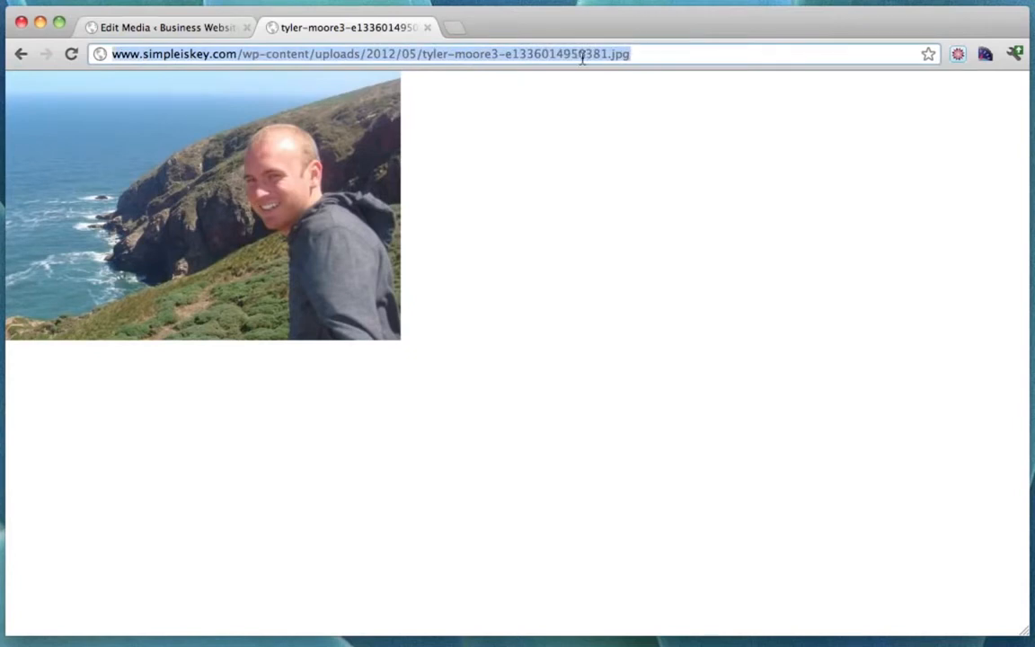
pyautogui.click(182, 27)
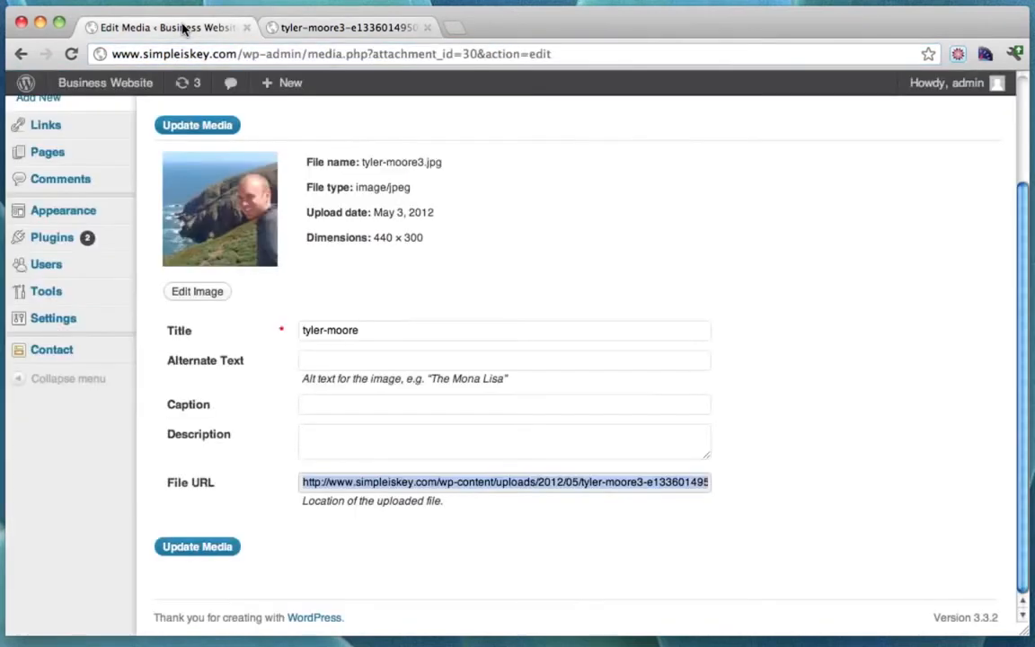
pyautogui.scroll(5, 283, 278)
pyautogui.click(335, 27)
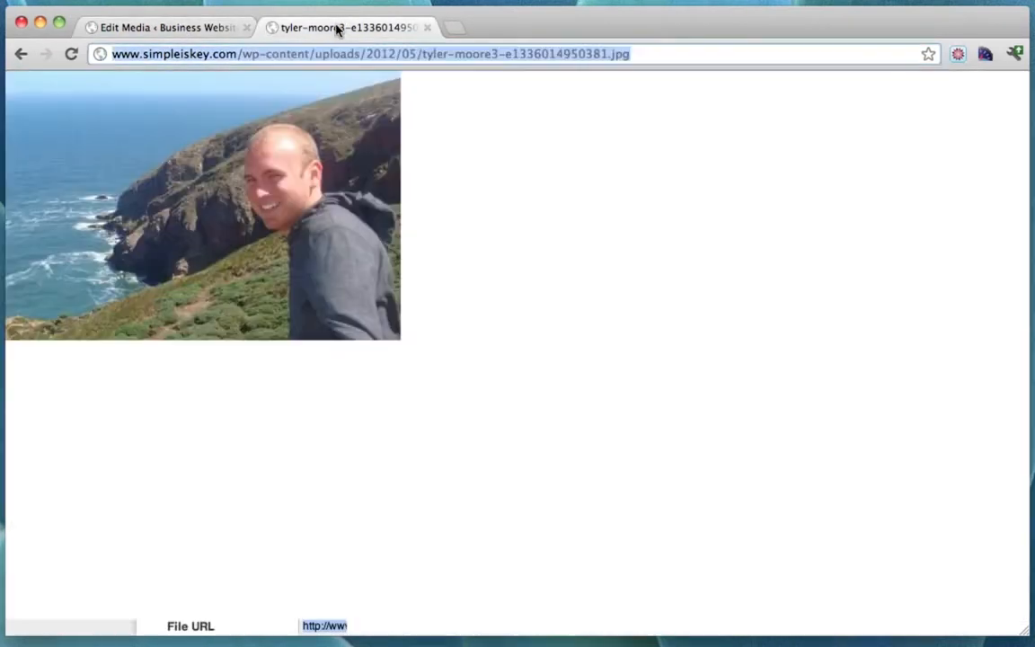
pyautogui.click(242, 54)
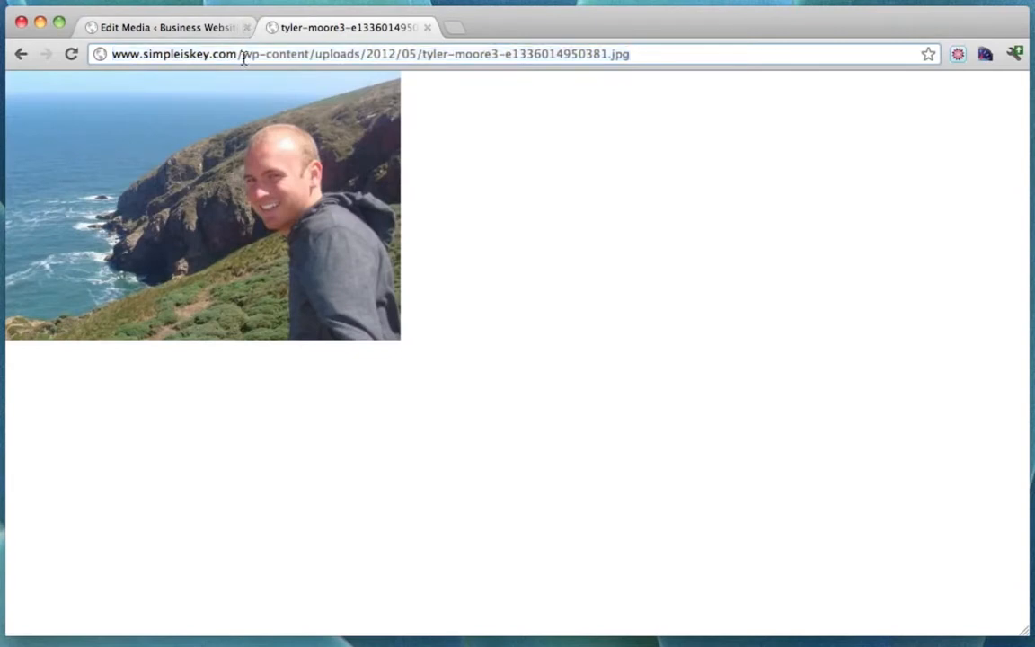
pyautogui.moveTo(243, 57); pyautogui.dragTo(663, 65)
pyautogui.press('BackSpace')
pyautogui.press('Return')
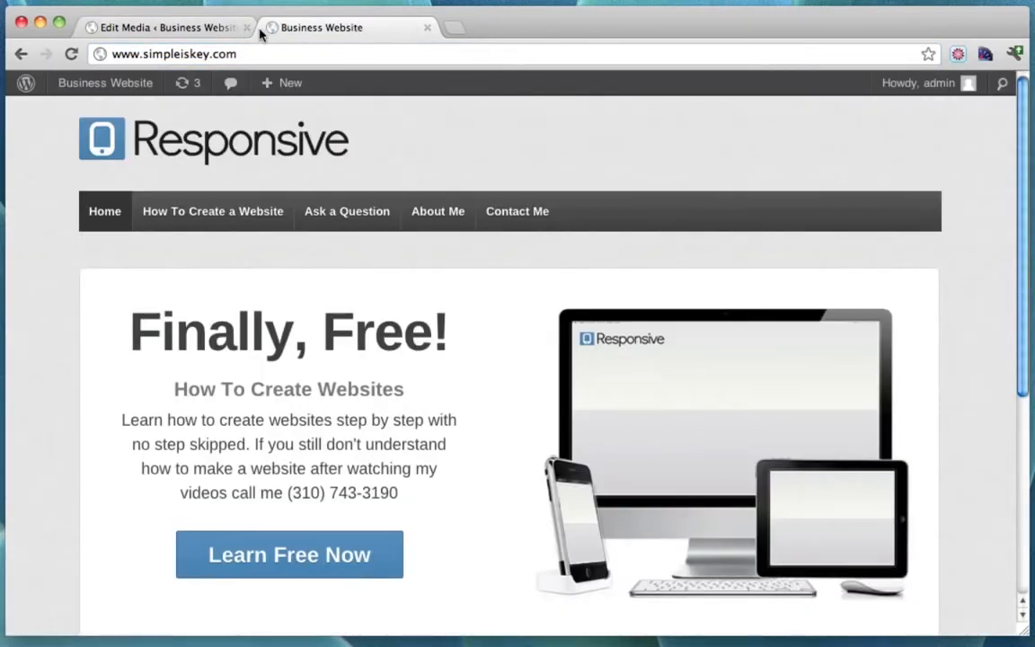
pyautogui.click(179, 29)
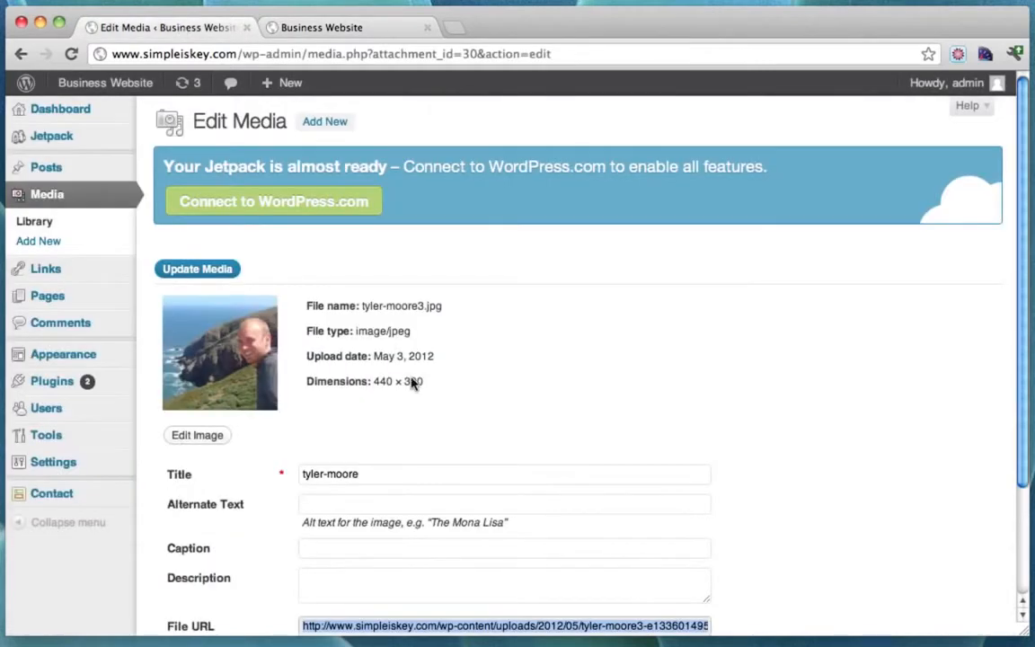
pyautogui.scroll(-5, 397, 362)
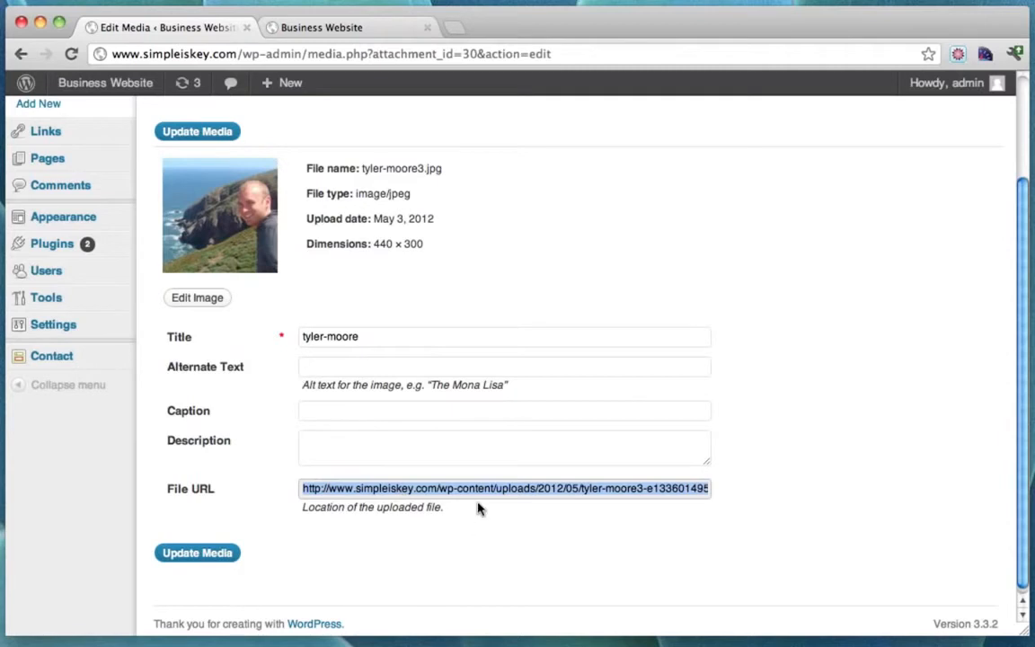
pyautogui.scroll(3, 284, 351)
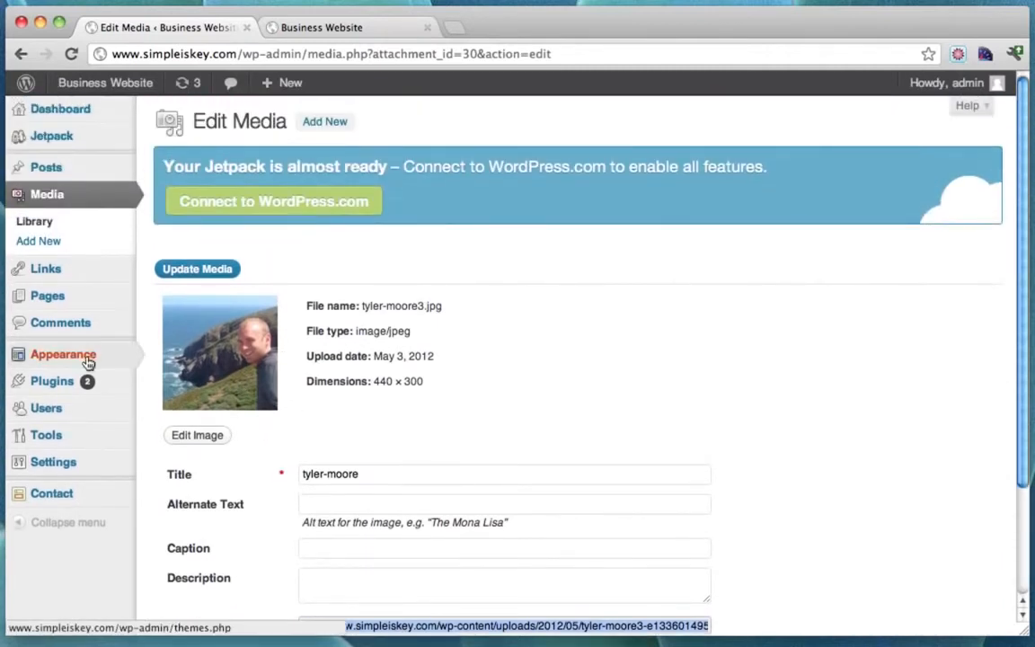
# Open Appearance > Theme Options and expand the Home Page section down to Featured Content.
pyautogui.moveTo(87, 361)
pyautogui.click(216, 413)
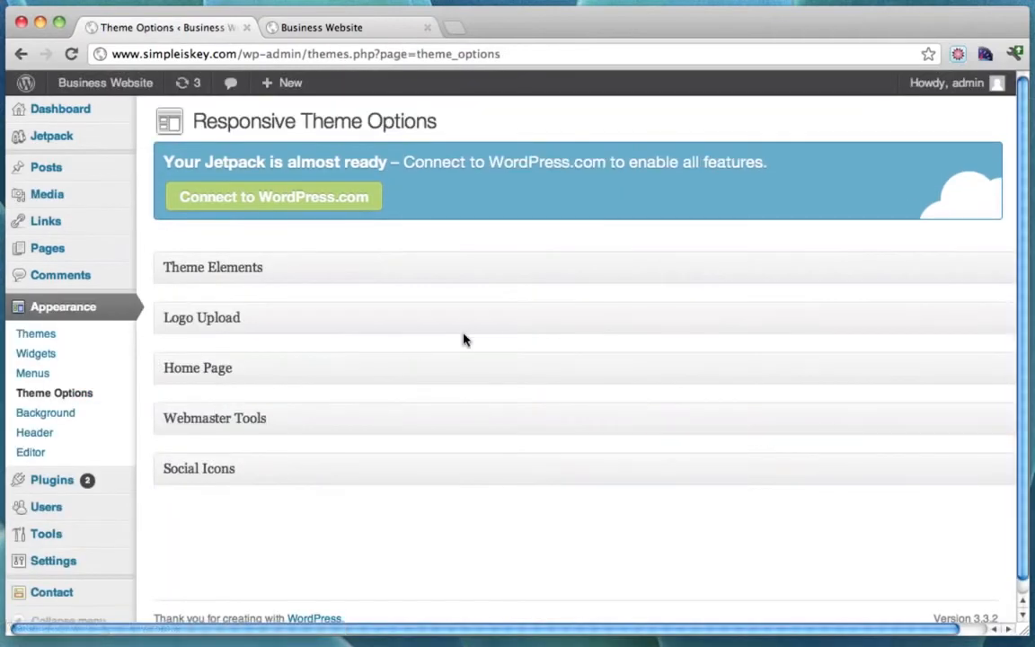
pyautogui.click(311, 376)
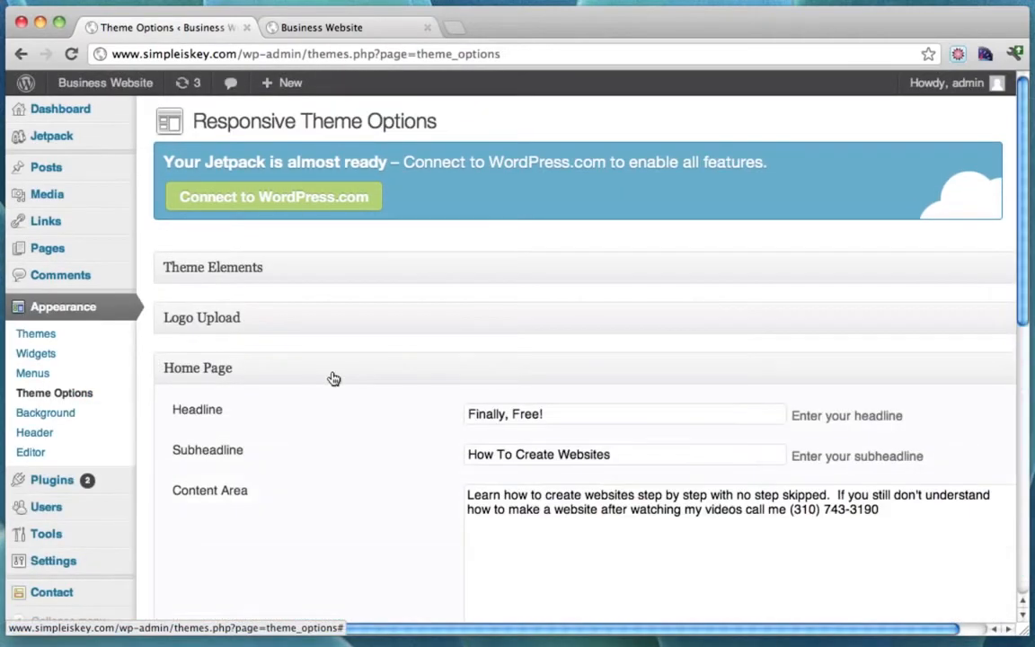
pyautogui.scroll(-6, 607, 422)
pyautogui.scroll(-5, 607, 427)
pyautogui.scroll(3, 607, 428)
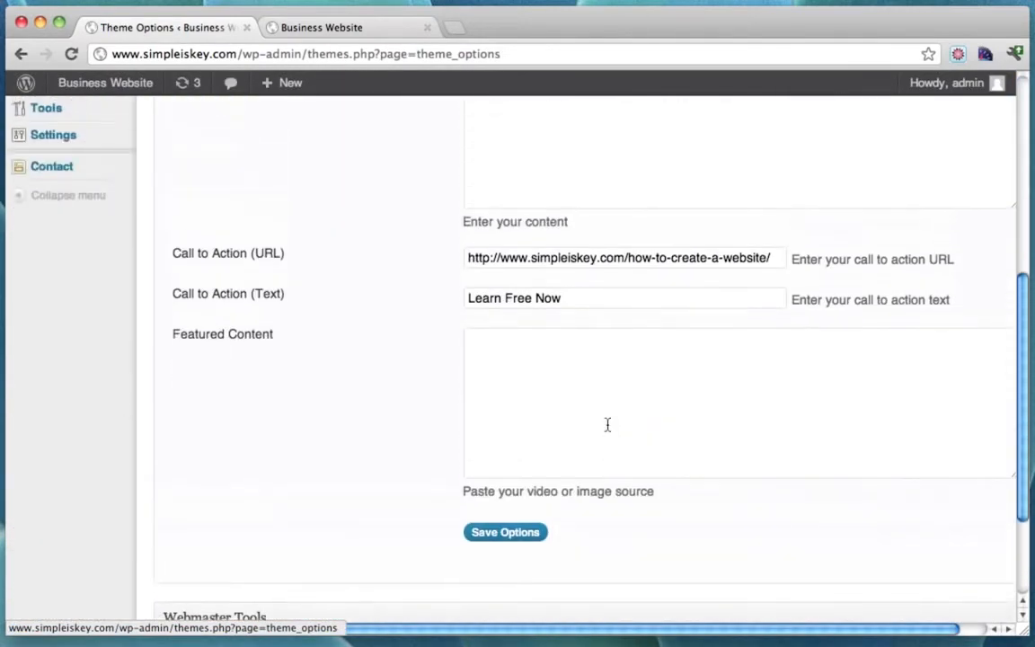
pyautogui.click(561, 401)
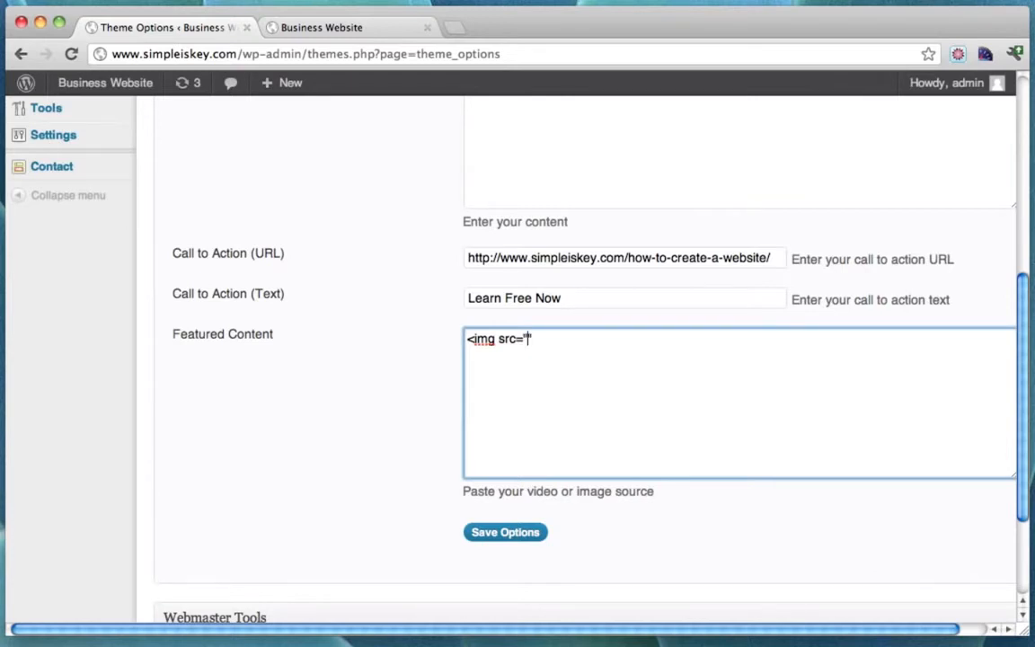
pyautogui.press('super+v')
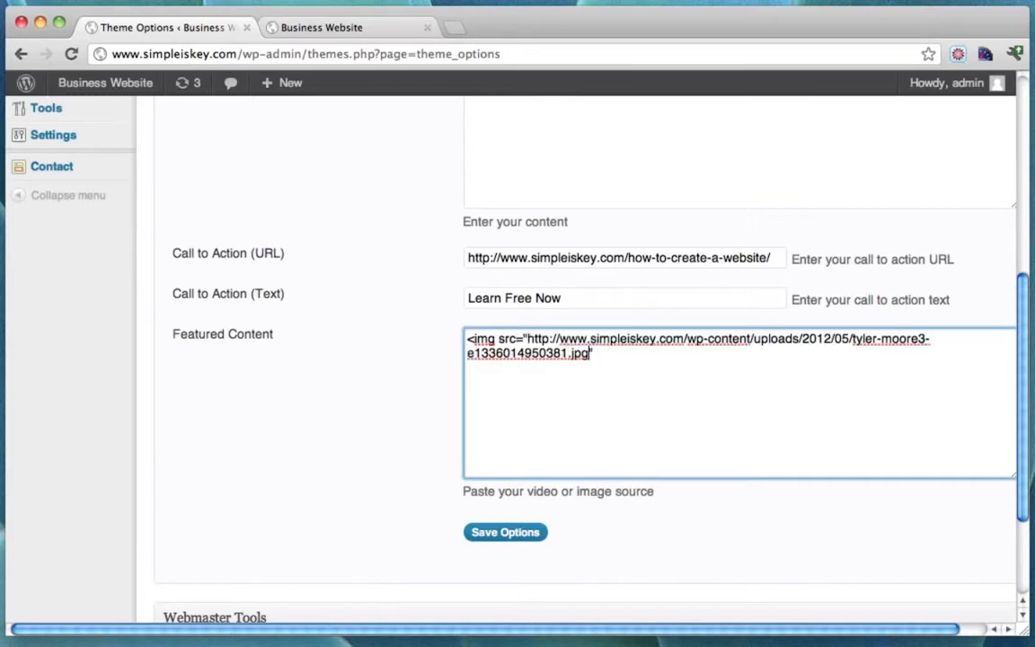
pyautogui.moveTo(528, 338); pyautogui.dragTo(585, 364)
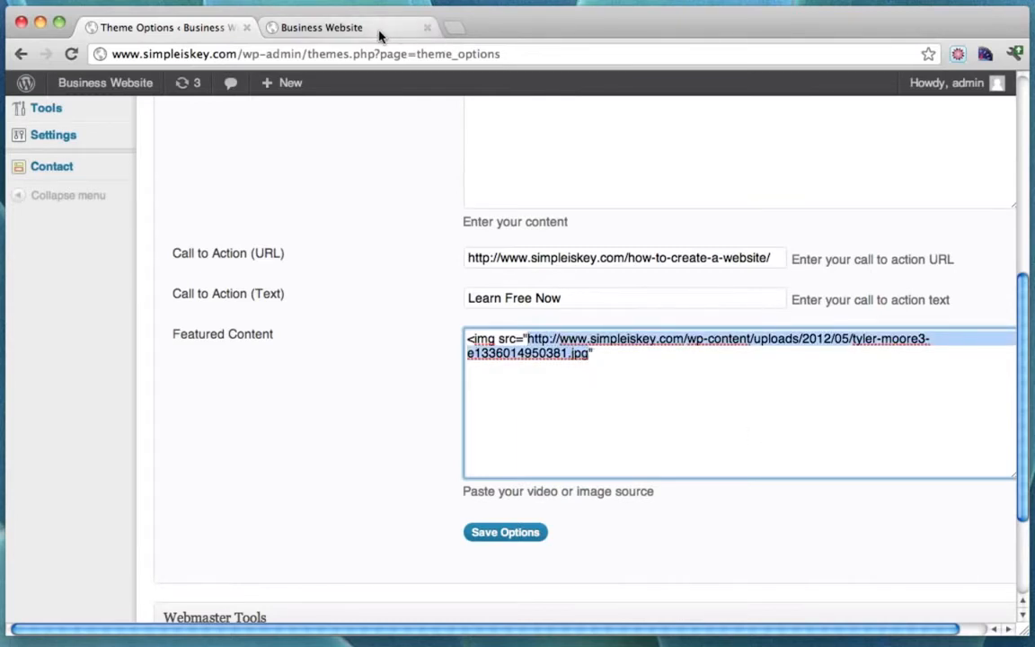
pyautogui.click(346, 31)
pyautogui.click(167, 29)
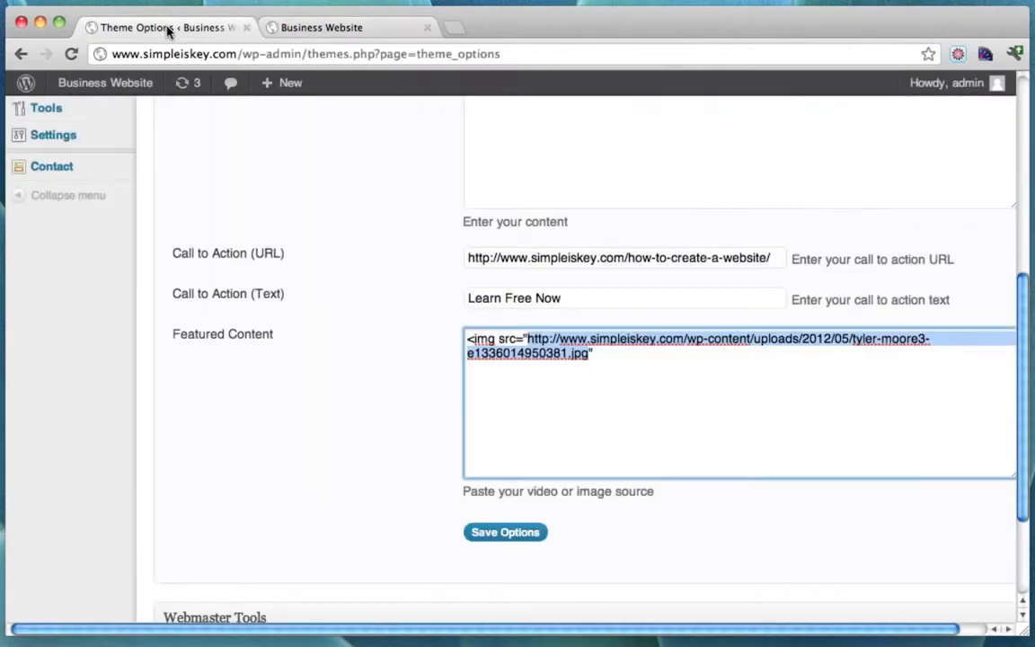
pyautogui.click(611, 360)
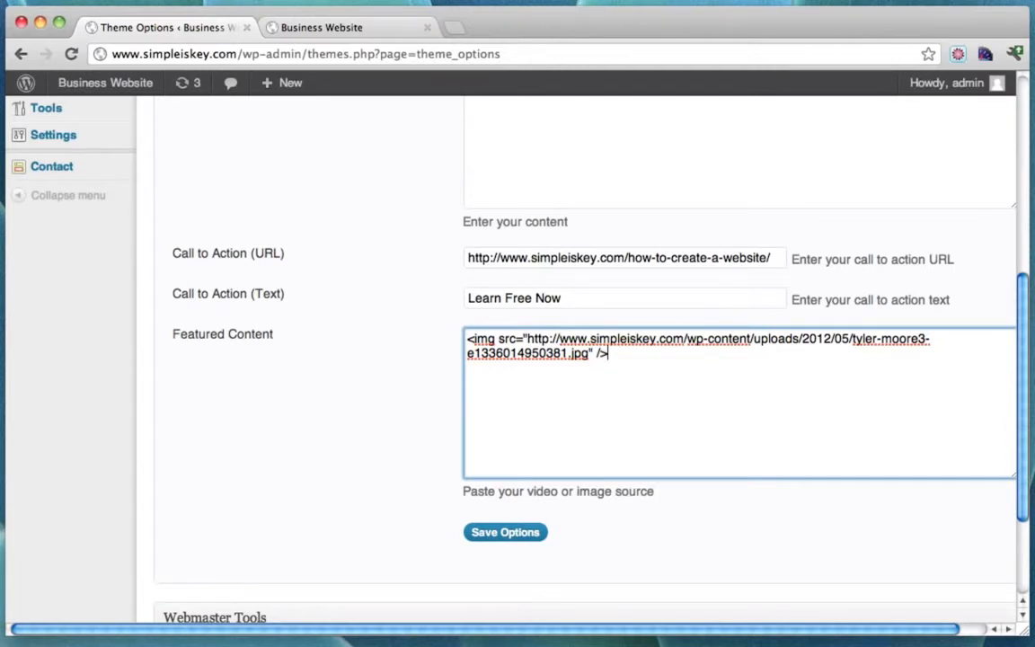
pyautogui.moveTo(634, 360); pyautogui.dragTo(450, 340)
pyautogui.click(649, 362)
pyautogui.moveTo(665, 363); pyautogui.dragTo(452, 323)
pyautogui.click(697, 373)
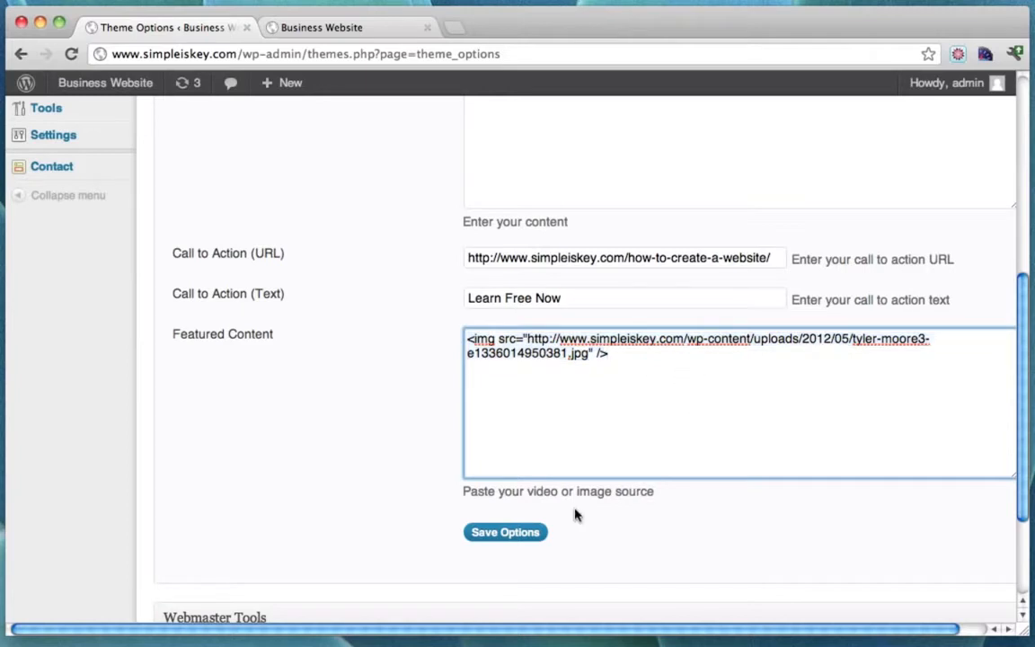
pyautogui.click(498, 539)
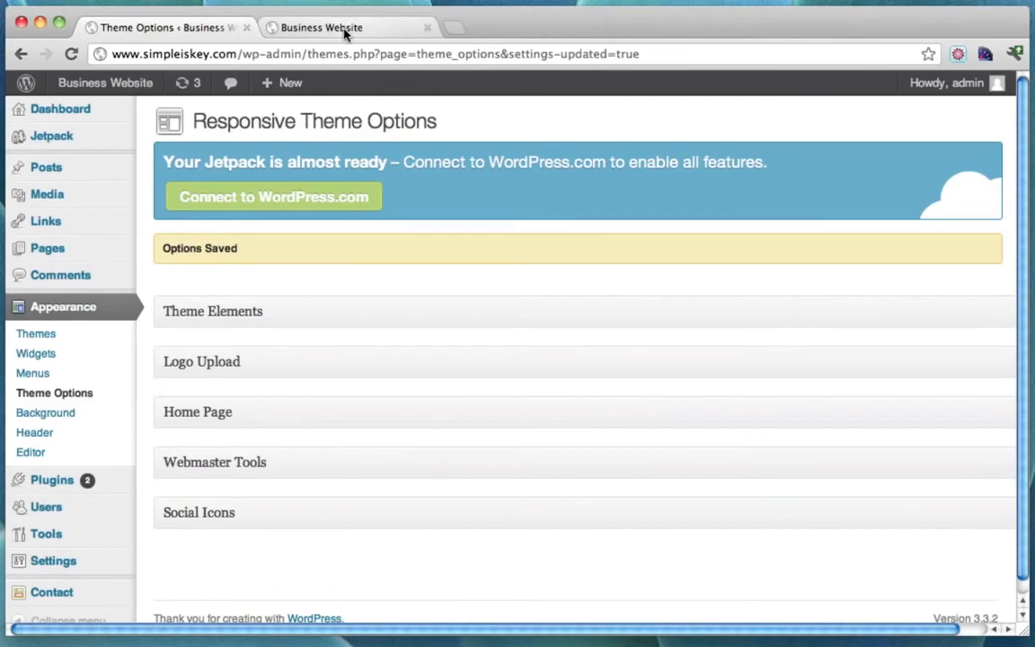
# Reload the homepage to view the cropped coastal photo as featured content, then close the Theme Options tab.
pyautogui.click(345, 33)
pyautogui.click(73, 54)
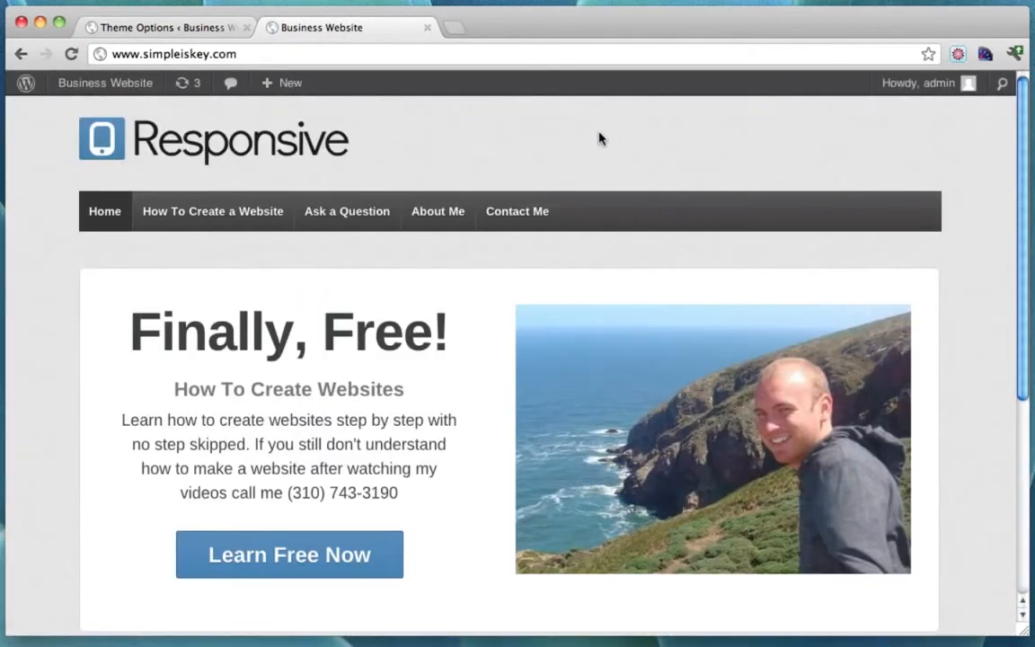
pyautogui.scroll(-2, 600, 138)
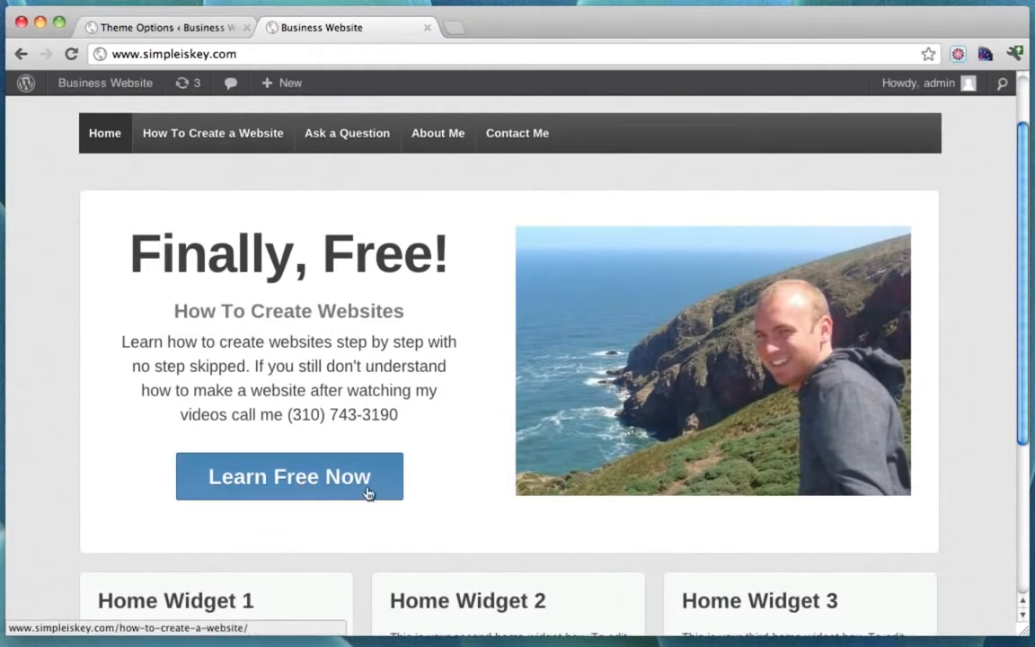
pyautogui.scroll(2, 575, 384)
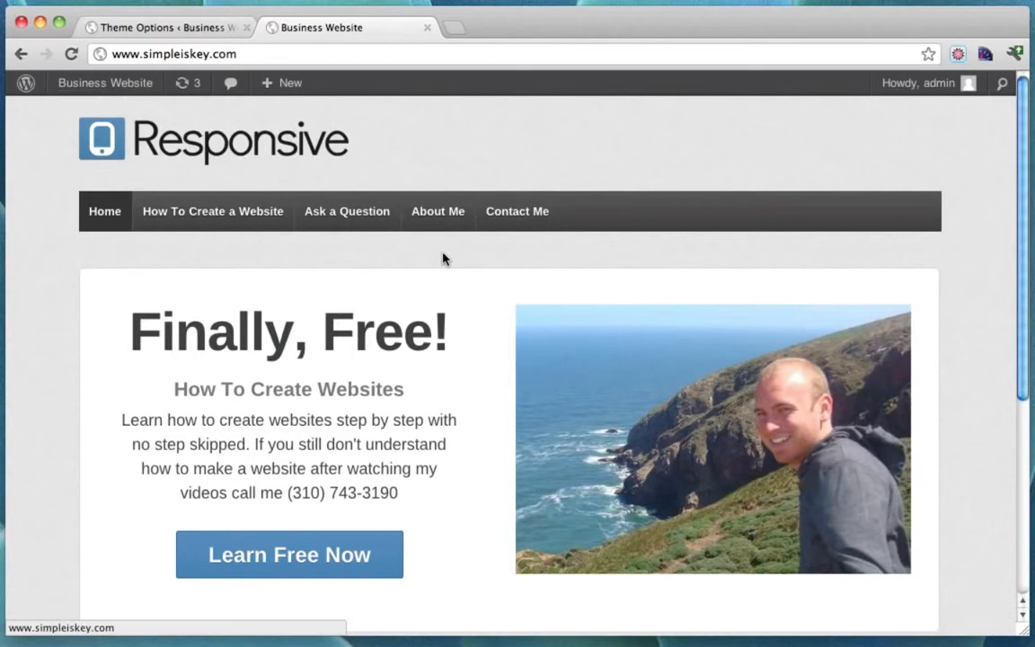
pyautogui.scroll(-5, 442, 258)
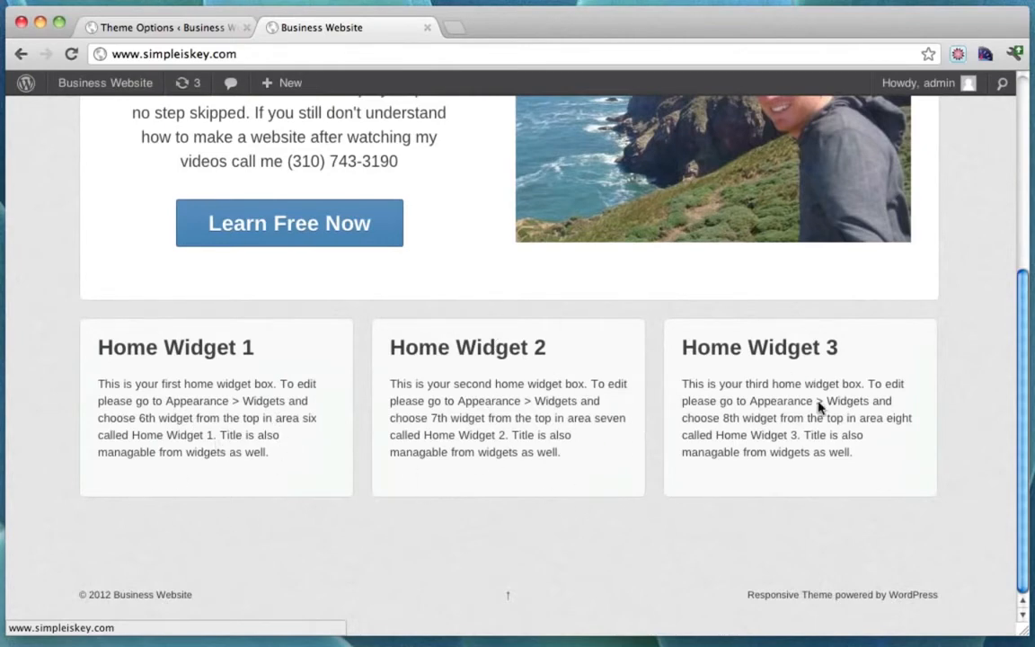
pyautogui.scroll(5, 507, 519)
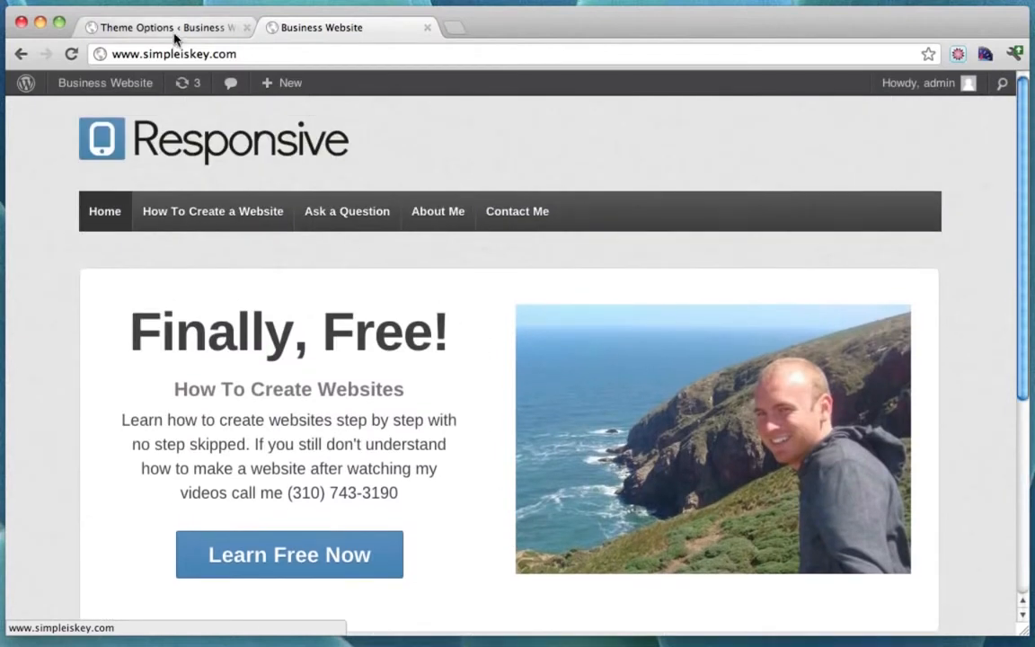
pyautogui.click(246, 27)
# Go to Appearance > Widgets and open the live site in a second tab.
pyautogui.click(104, 87)
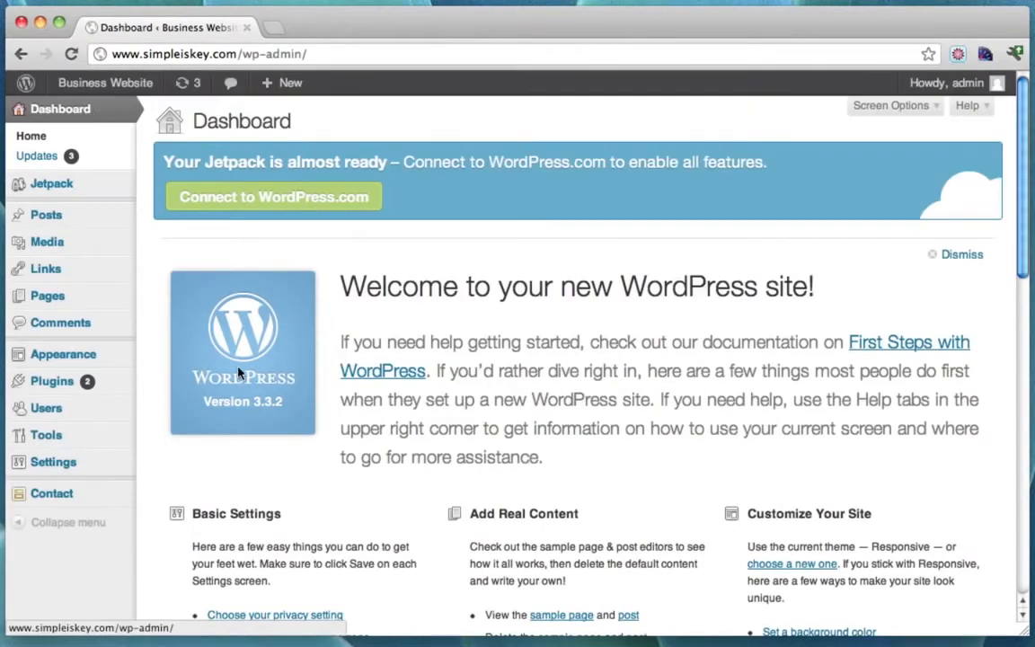
pyautogui.moveTo(88, 360)
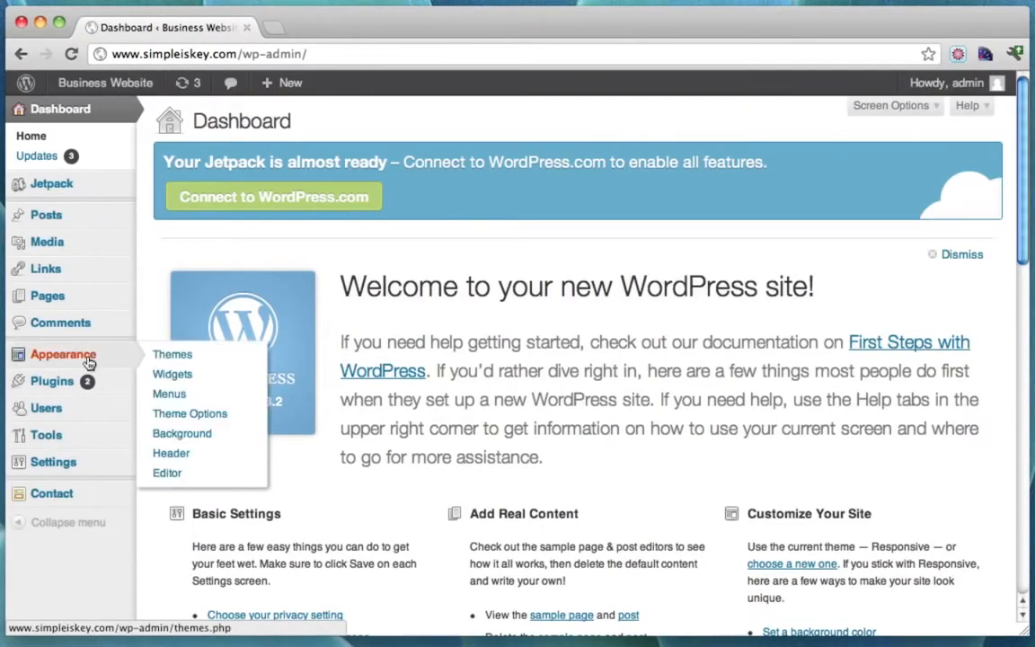
pyautogui.click(186, 378)
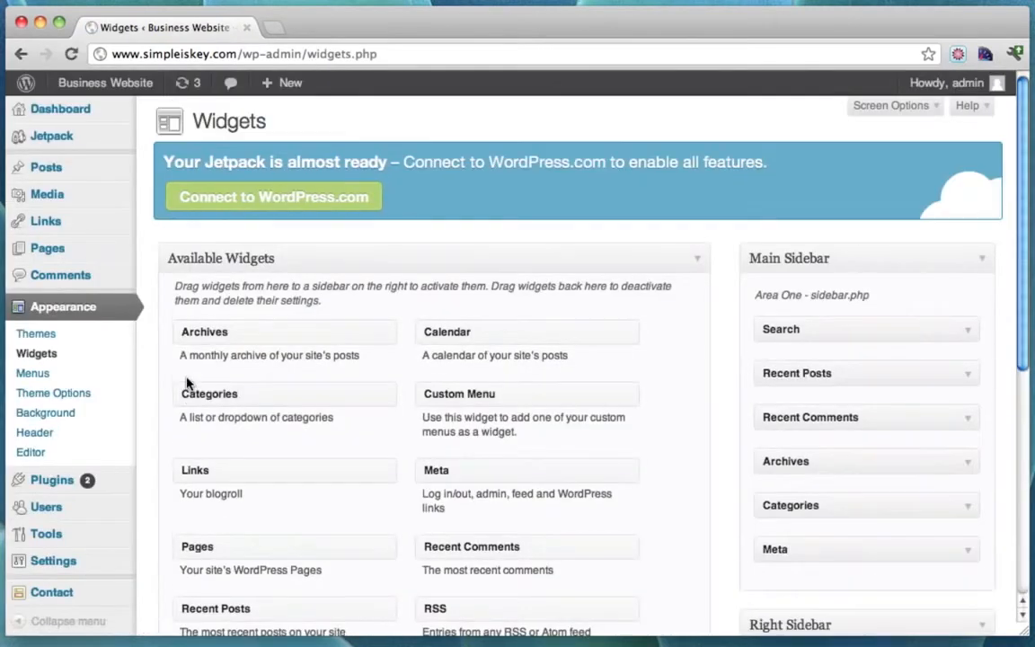
pyautogui.moveTo(125, 90)
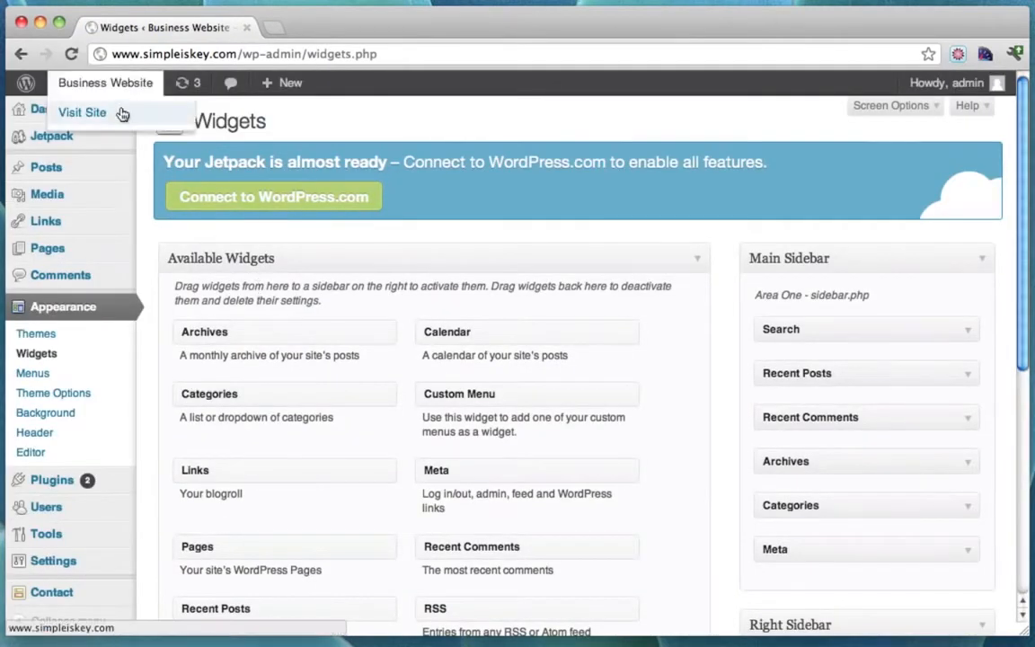
pyautogui.keyDown('super'); pyautogui.click(115, 116); pyautogui.keyUp('super')
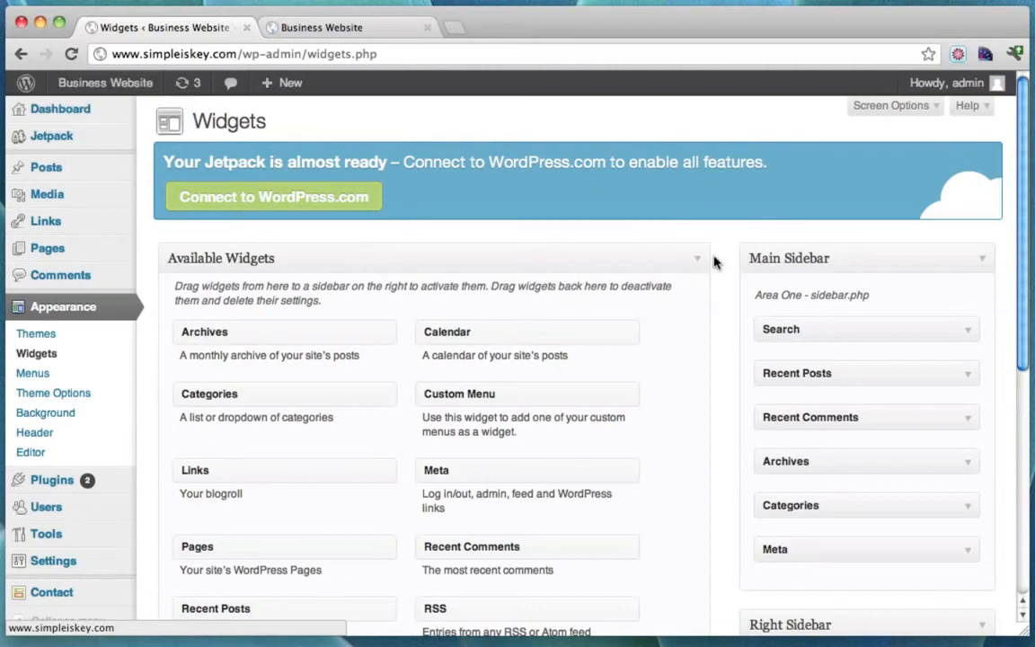
pyautogui.scroll(-5, 807, 340)
pyautogui.scroll(-3, 807, 339)
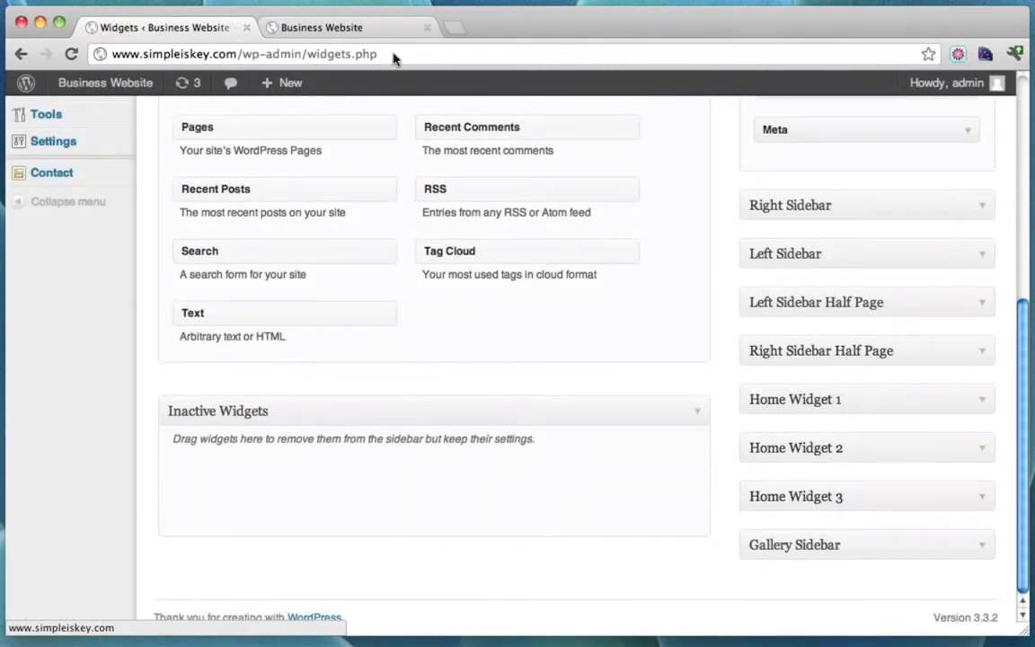
pyautogui.click(359, 27)
pyautogui.scroll(-5, 360, 233)
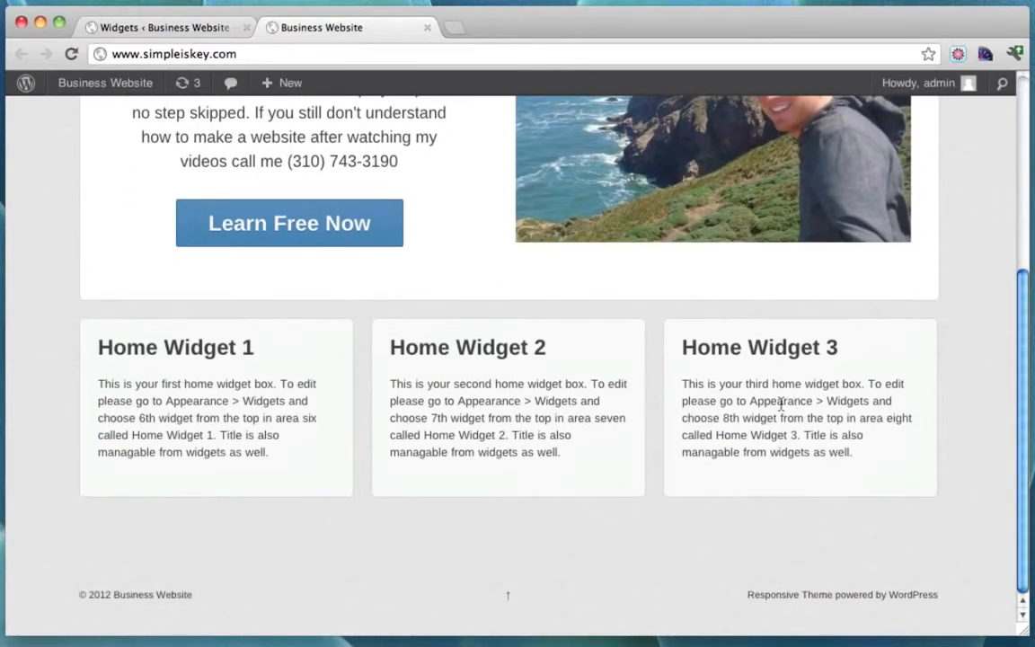
pyautogui.click(170, 27)
# Expand the Home Widget 1 area on the Widgets page.
pyautogui.scroll(1, 490, 309)
pyautogui.scroll(5, 489, 310)
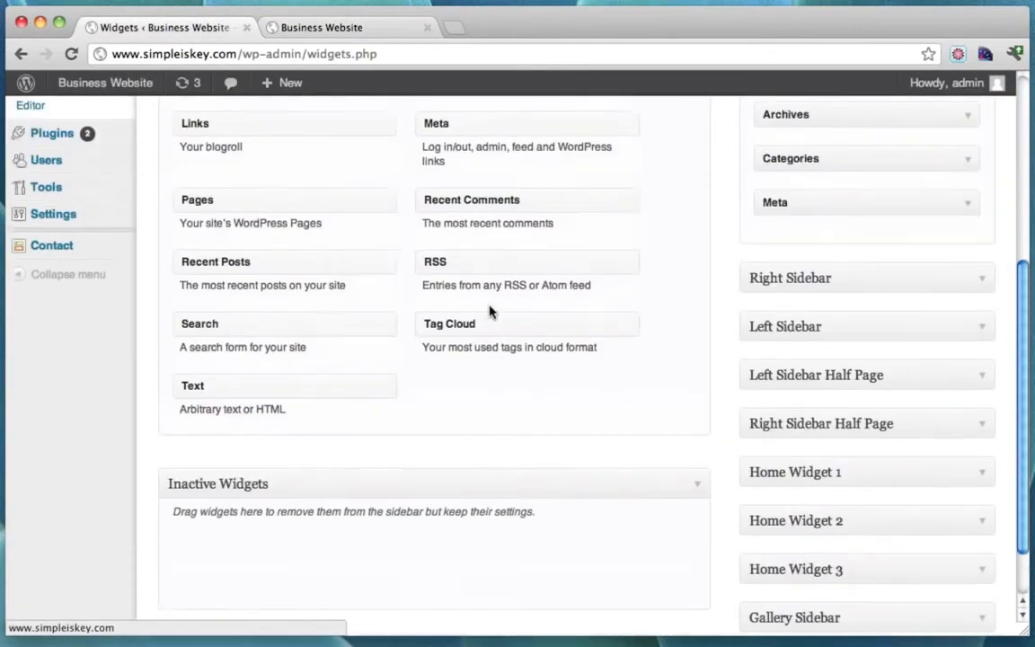
pyautogui.scroll(-3, 490, 307)
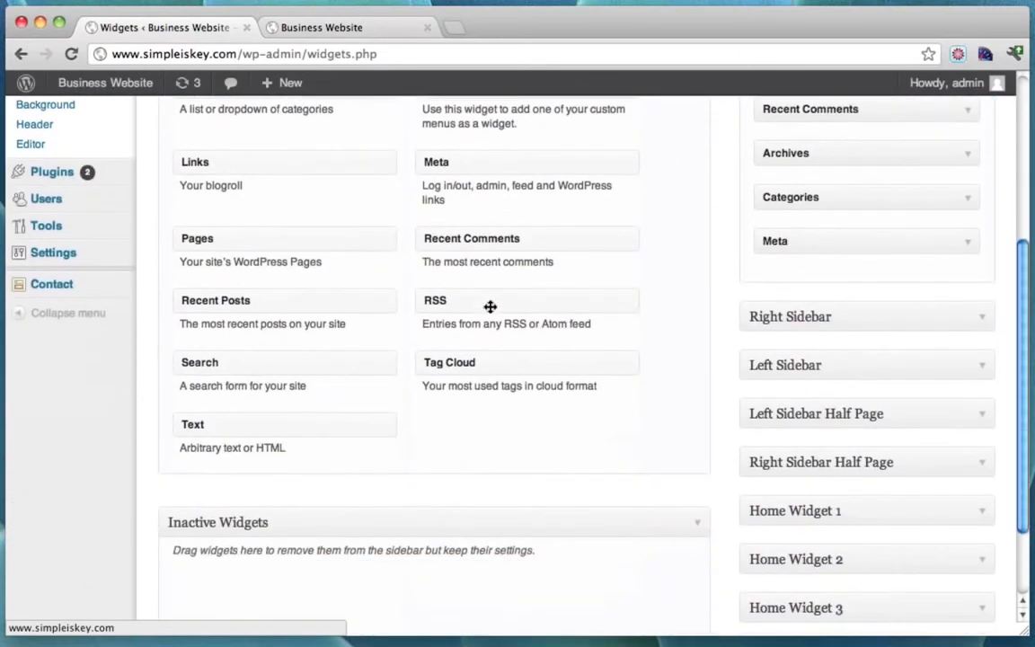
pyautogui.click(982, 518)
pyautogui.scroll(-2, 946, 456)
pyautogui.scroll(6, 947, 456)
pyautogui.scroll(2, 947, 456)
pyautogui.scroll(-4, 946, 456)
pyautogui.scroll(2, 467, 377)
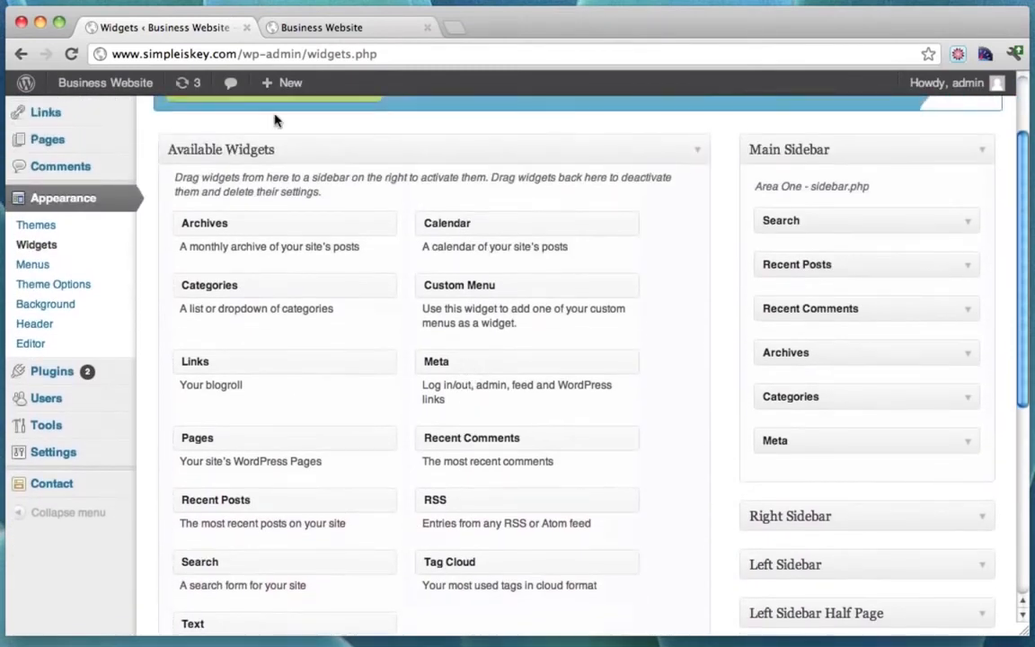
pyautogui.scroll(-5, 388, 379)
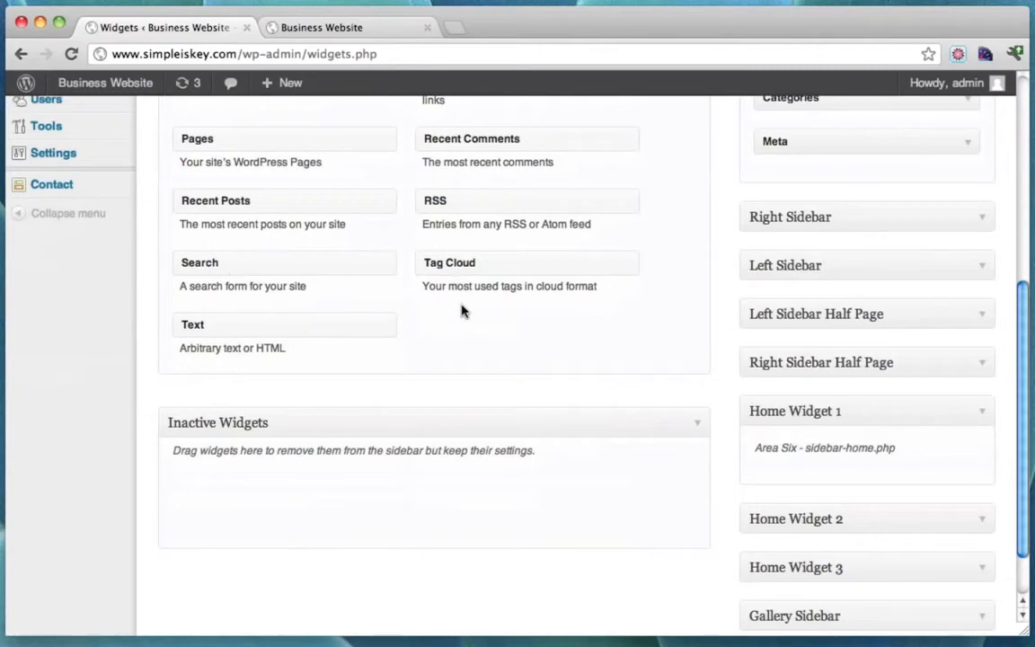
pyautogui.scroll(5, 308, 259)
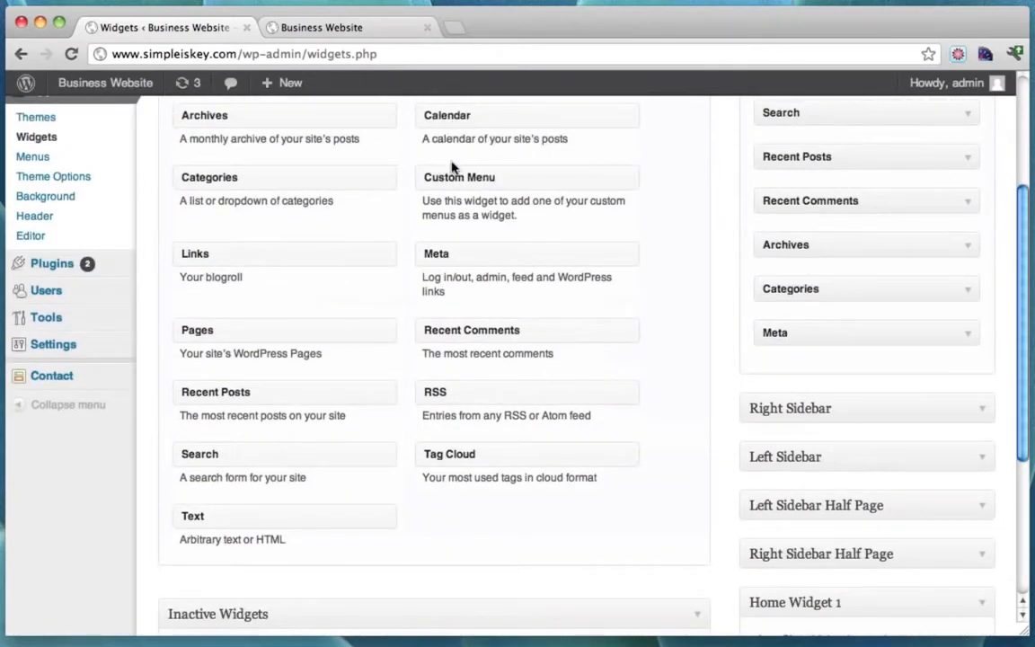
pyautogui.scroll(-2, 405, 371)
pyautogui.scroll(-3, 405, 371)
# Add a Text widget to Home Widget 1 titled 'Content Here' with body 'Content Here!'.
pyautogui.moveTo(235, 332); pyautogui.dragTo(826, 478)
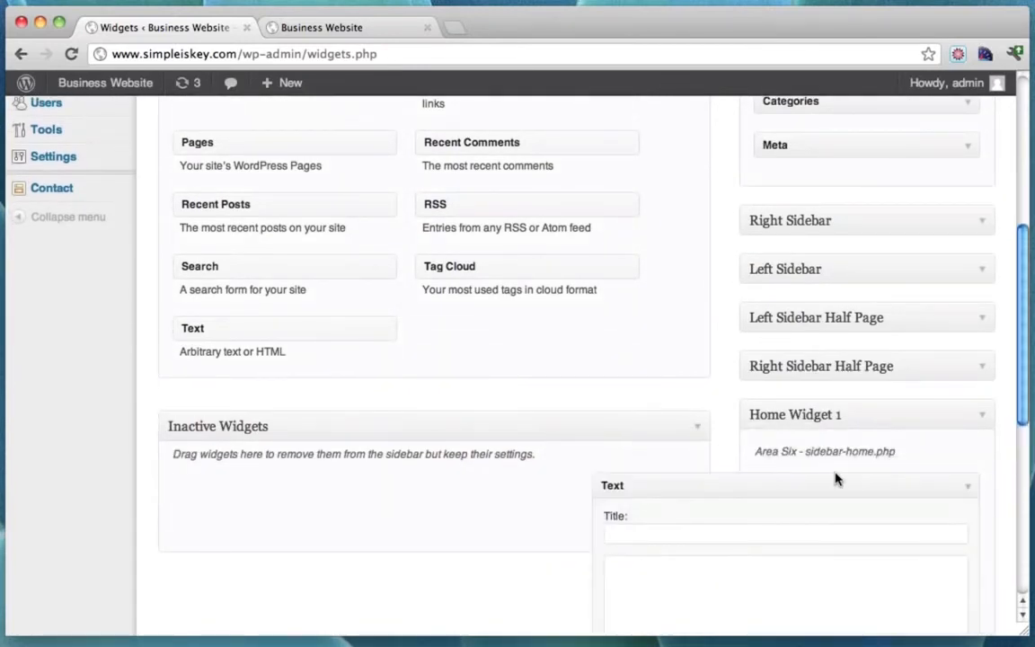
pyautogui.scroll(-1, 890, 455)
pyautogui.scroll(-3, 890, 456)
pyautogui.click(701, 383)
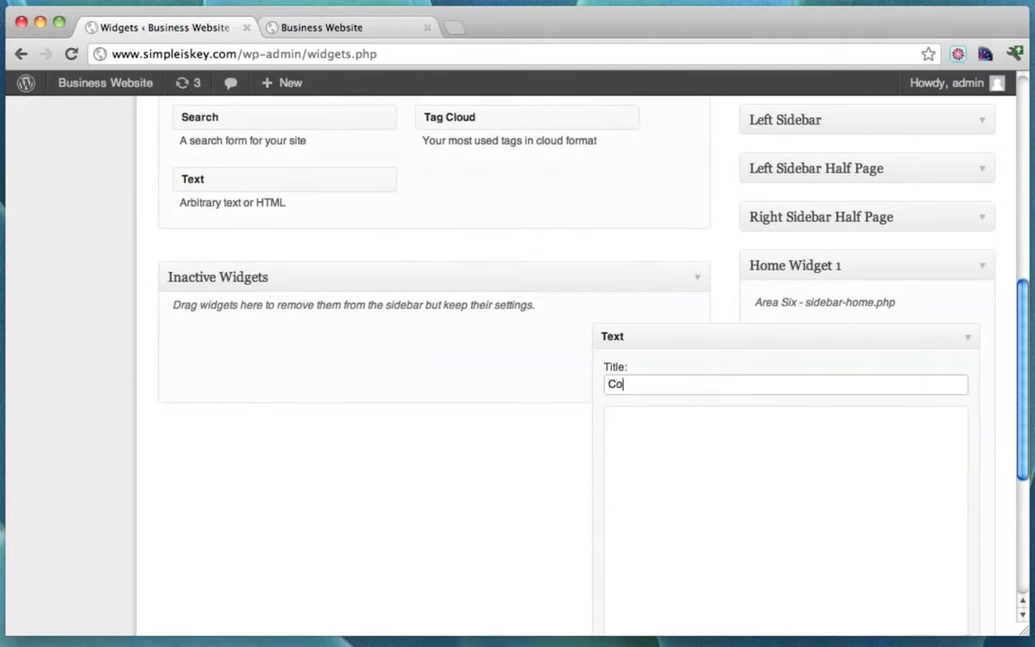
pyautogui.write('Content Here')
pyautogui.press('Tab')
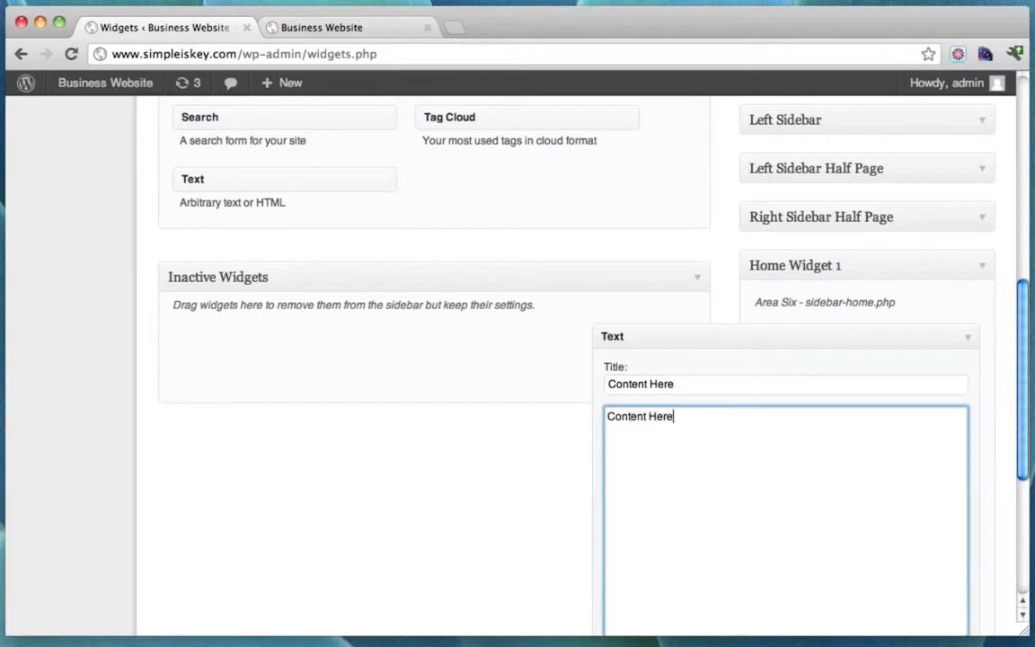
pyautogui.write('Content Here!')
# Copy and paste 'Content Here!' to repeat it in the body, then save the widget.
pyautogui.moveTo(750, 420); pyautogui.dragTo(575, 405)
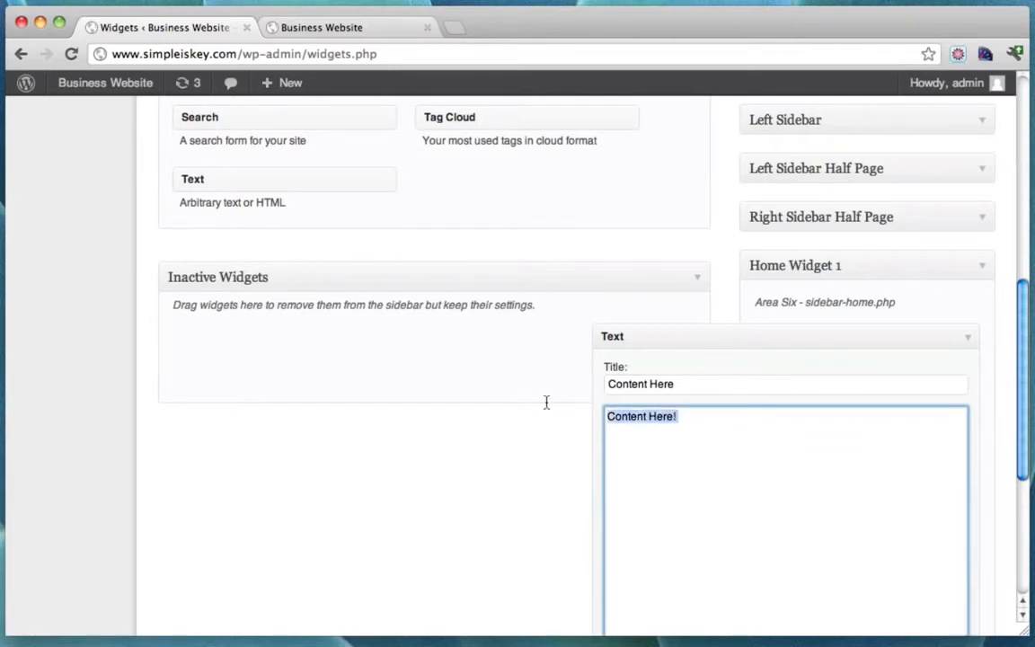
pyautogui.press('super+c')
pyautogui.press('super+v')
pyautogui.press('super+v')
pyautogui.press('super+v')
pyautogui.press('super+v')
pyautogui.press('super+v')
pyautogui.press('super+v')
pyautogui.press('super+v')
pyautogui.press('super+v')
pyautogui.press('super+v')
pyautogui.press('super+v')
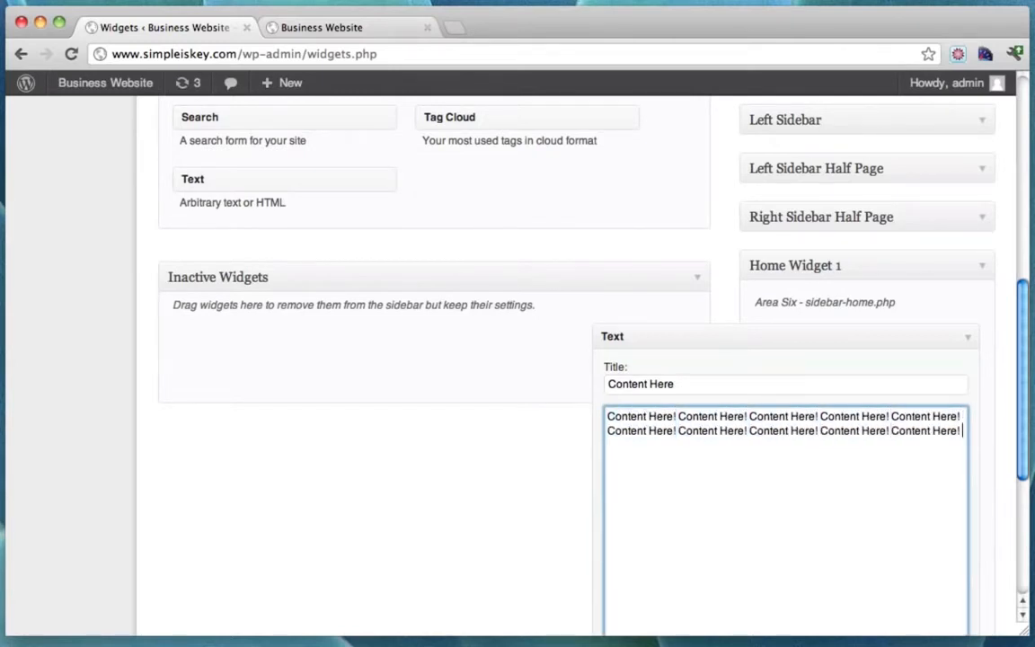
pyautogui.scroll(-3, 804, 485)
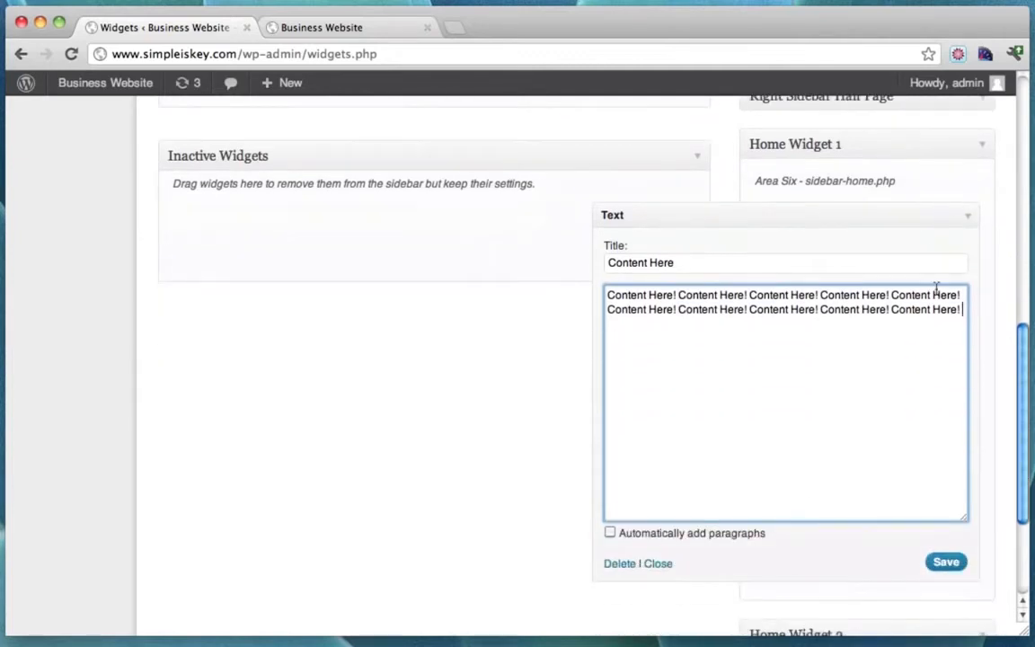
pyautogui.click(945, 563)
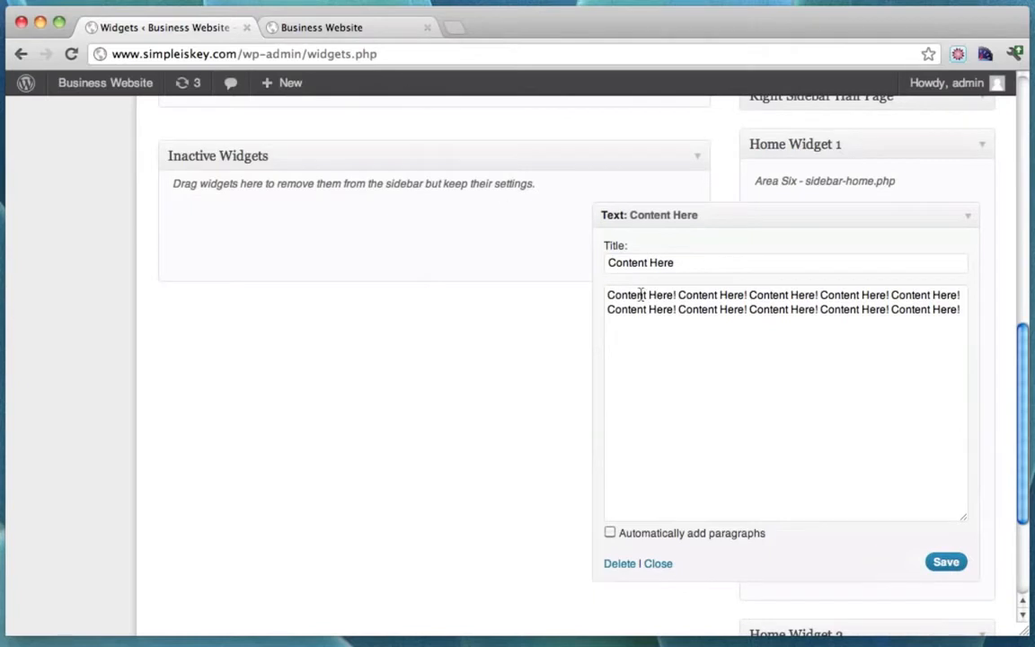
pyautogui.scroll(1, 640, 294)
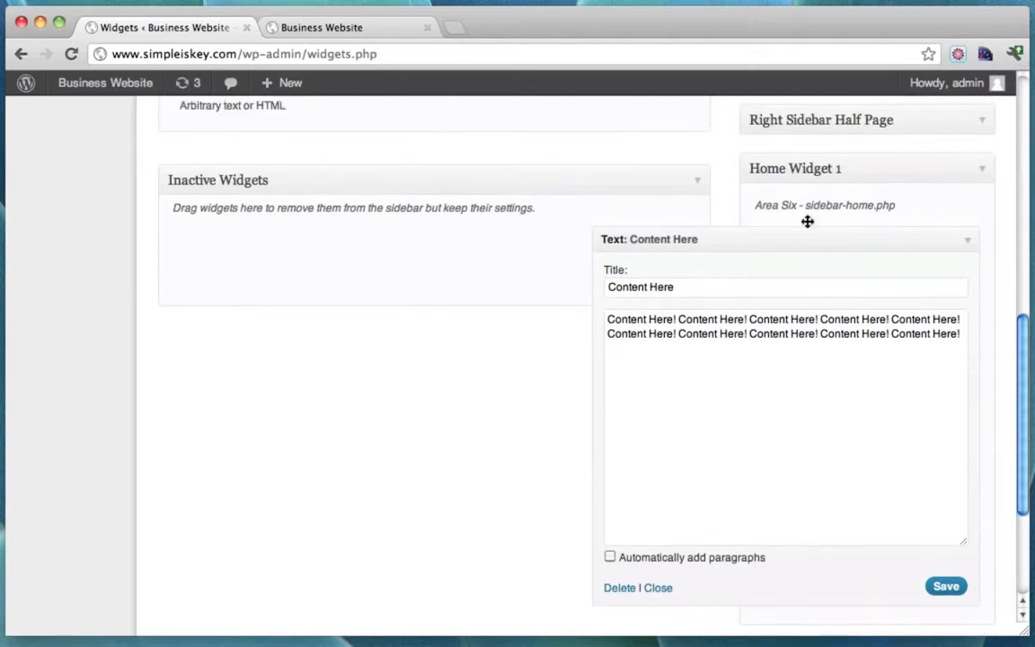
pyautogui.click(359, 34)
# Check the homepage, then delete the Content Here text widget from Home Widget 1.
pyautogui.click(71, 53)
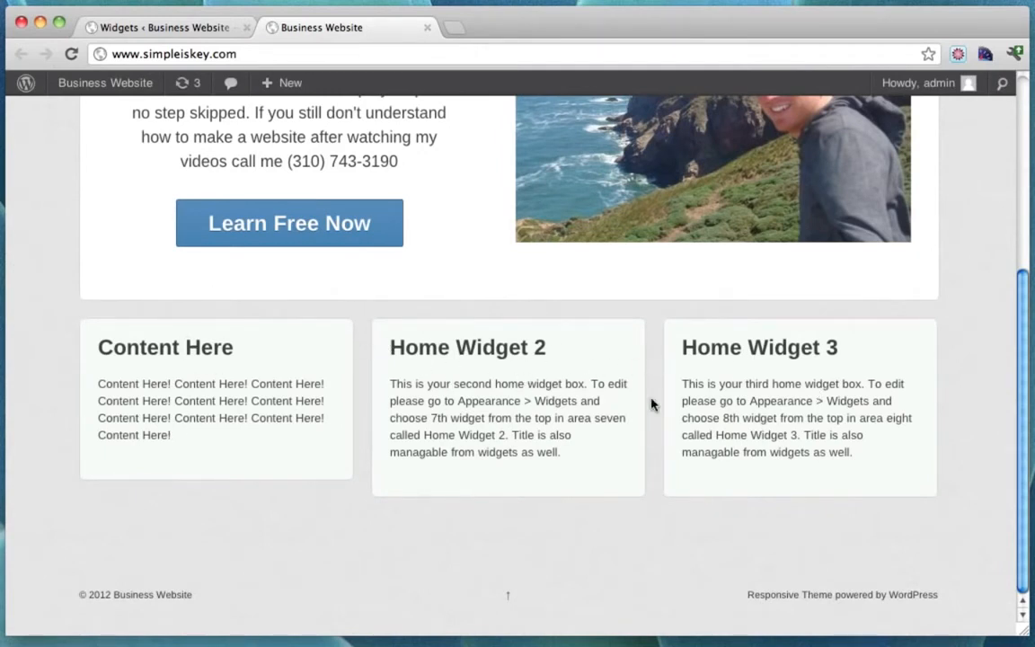
pyautogui.click(178, 25)
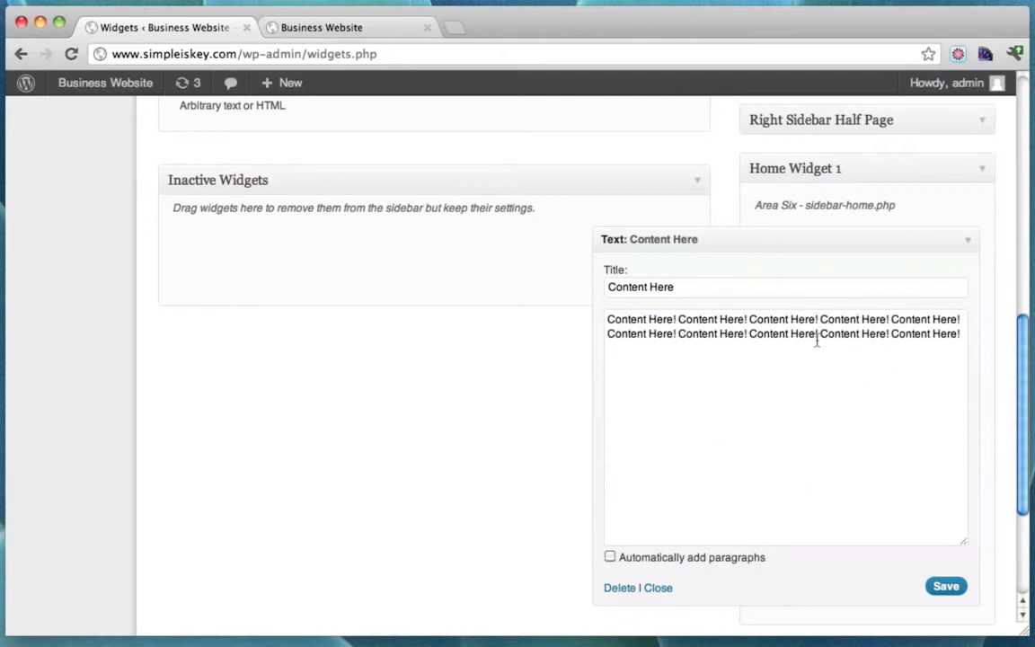
pyautogui.click(968, 244)
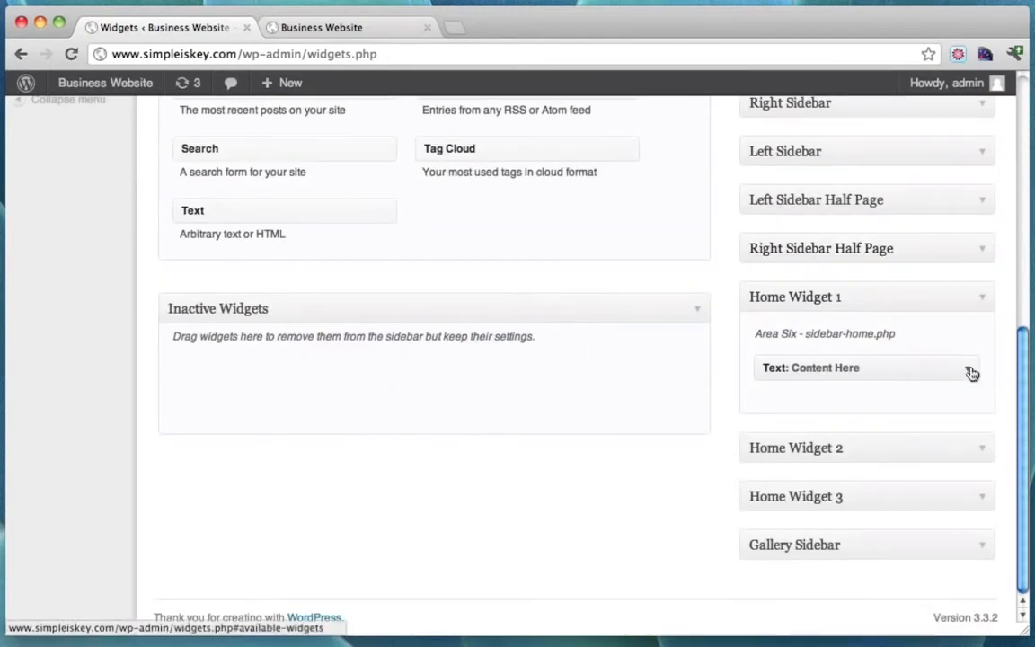
pyautogui.click(970, 370)
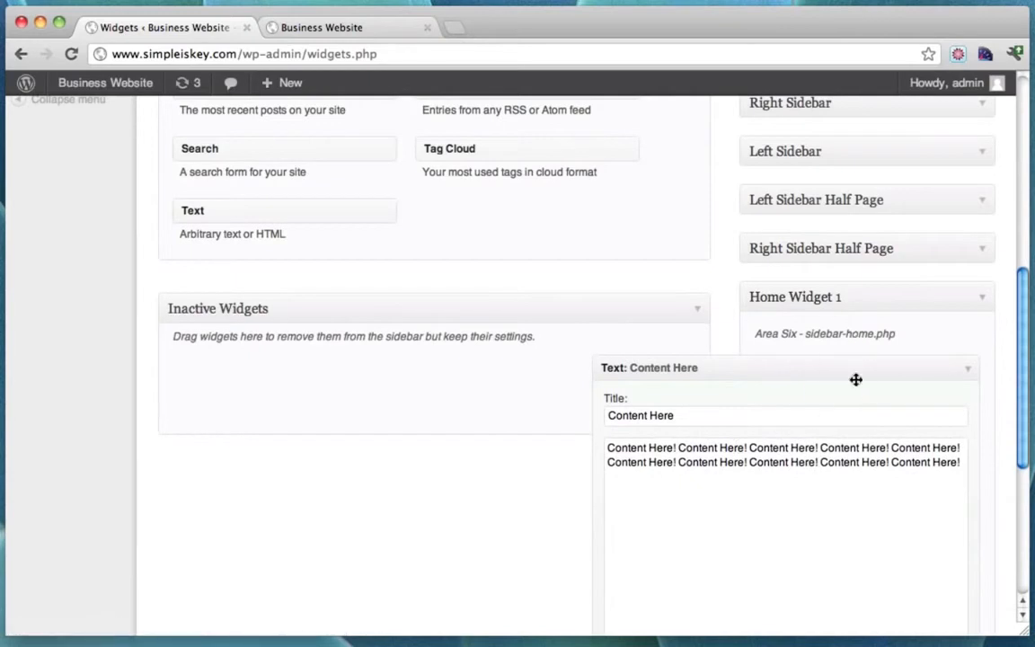
pyautogui.scroll(-3, 870, 388)
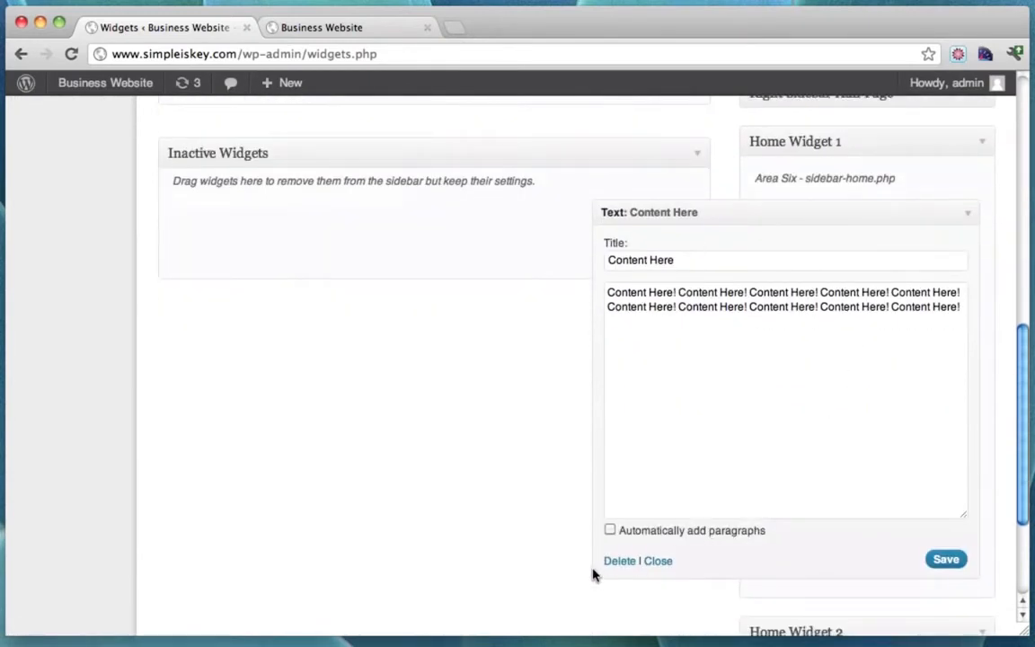
pyautogui.click(616, 563)
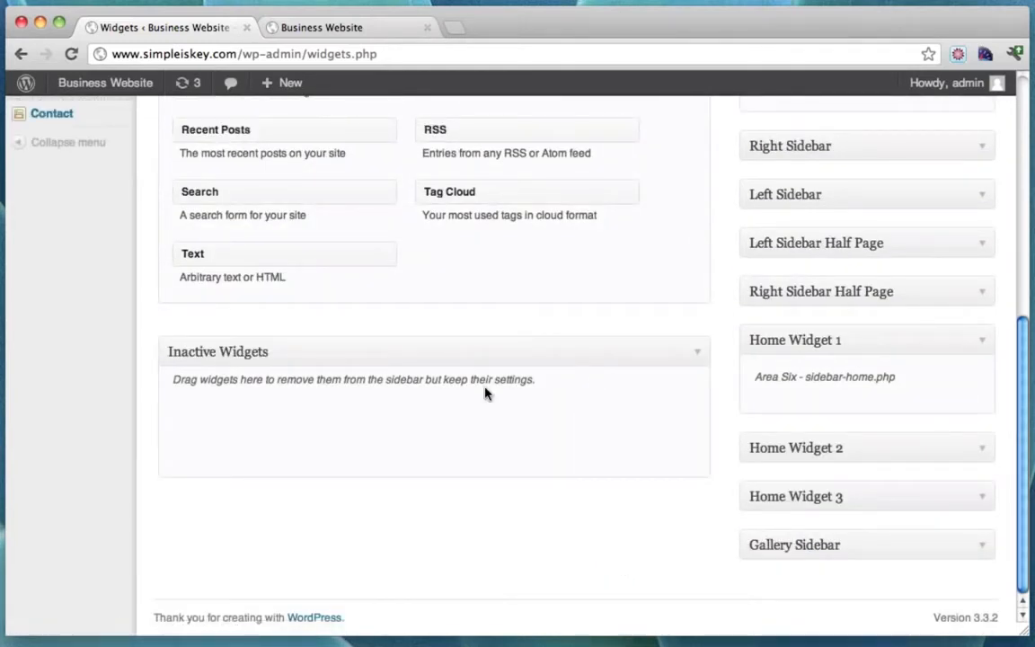
pyautogui.scroll(10, 485, 393)
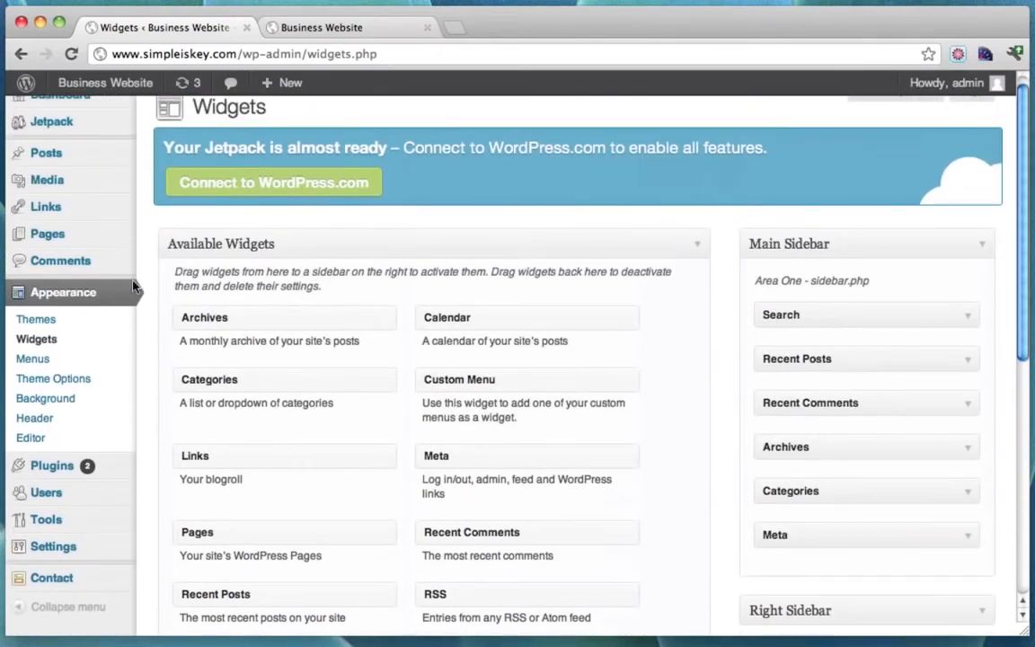
pyautogui.scroll(-1, 132, 316)
# Search plugins for 'black', then install and activate Black Studio TinyMCE Widget 0.9.
pyautogui.click(50, 433)
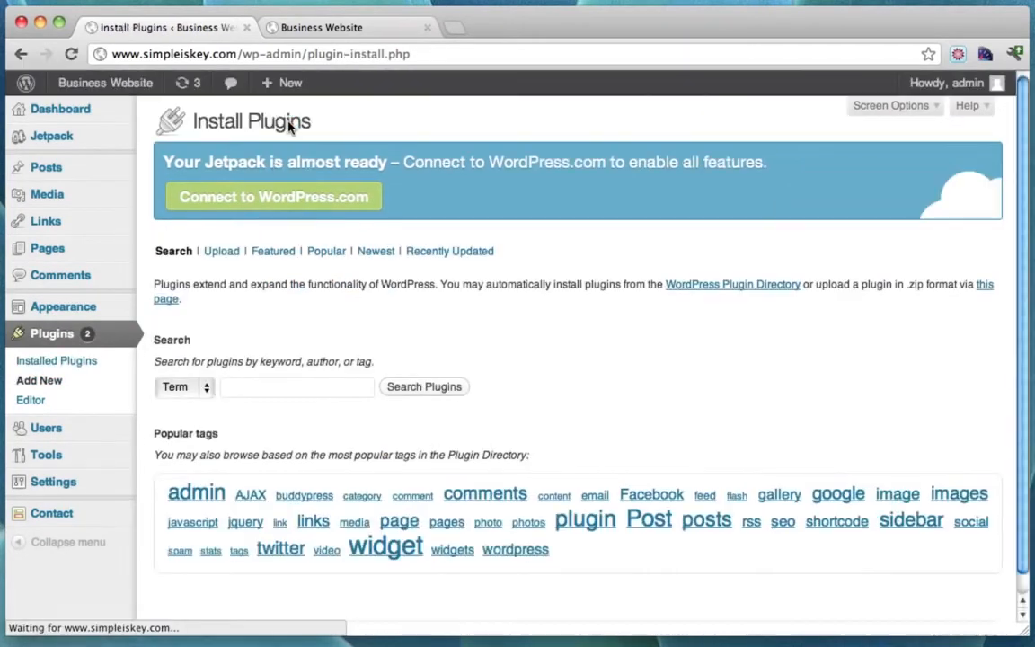
pyautogui.click(274, 390)
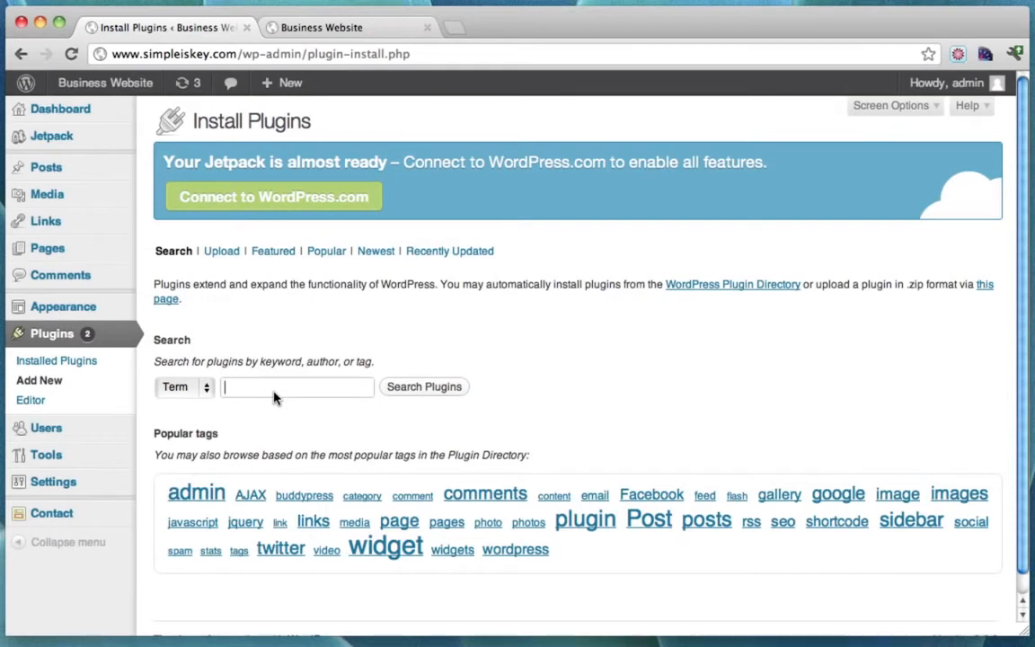
pyautogui.write('b')
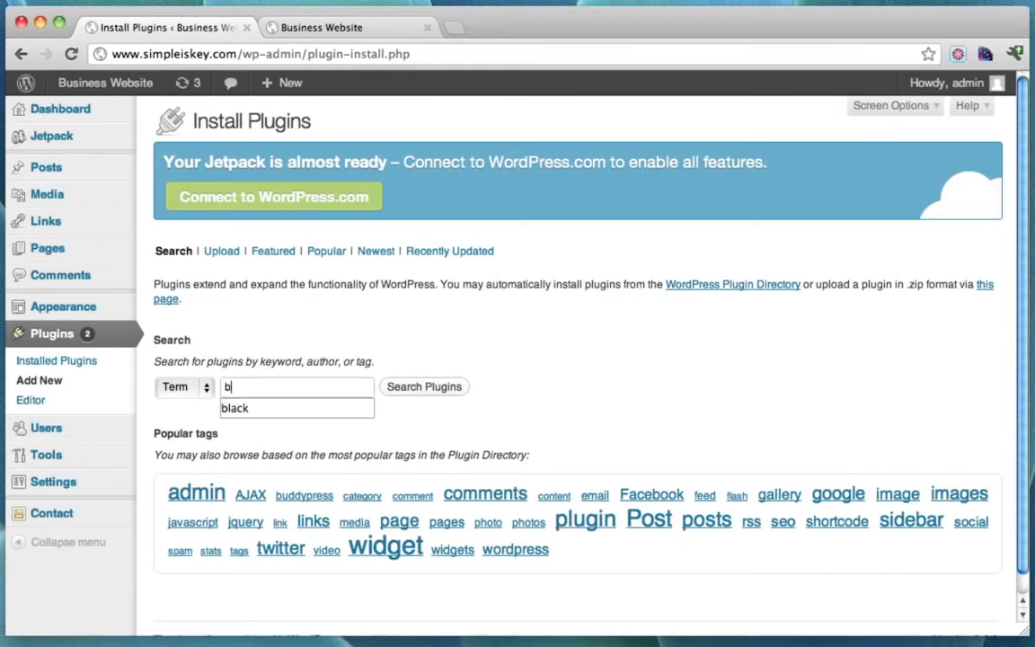
pyautogui.write('lack')
pyautogui.press('Return')
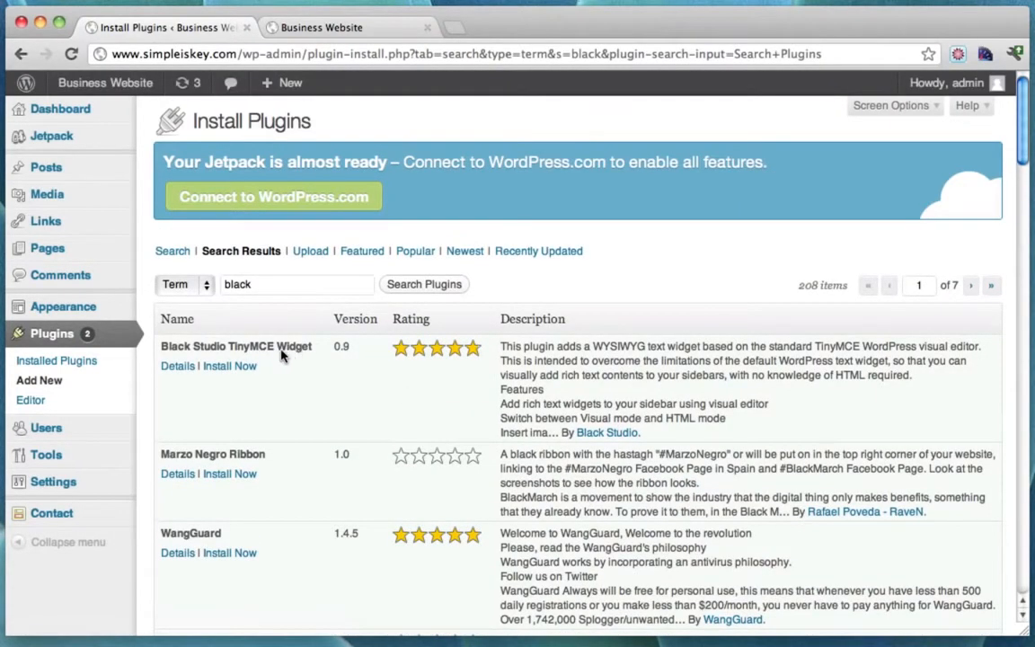
pyautogui.click(223, 368)
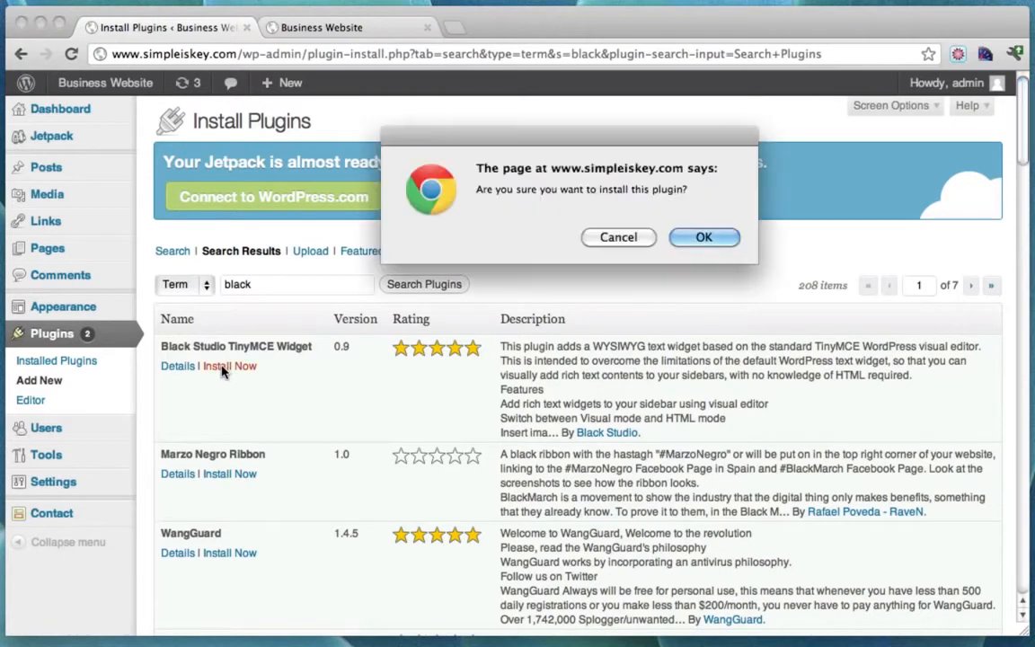
pyautogui.click(707, 238)
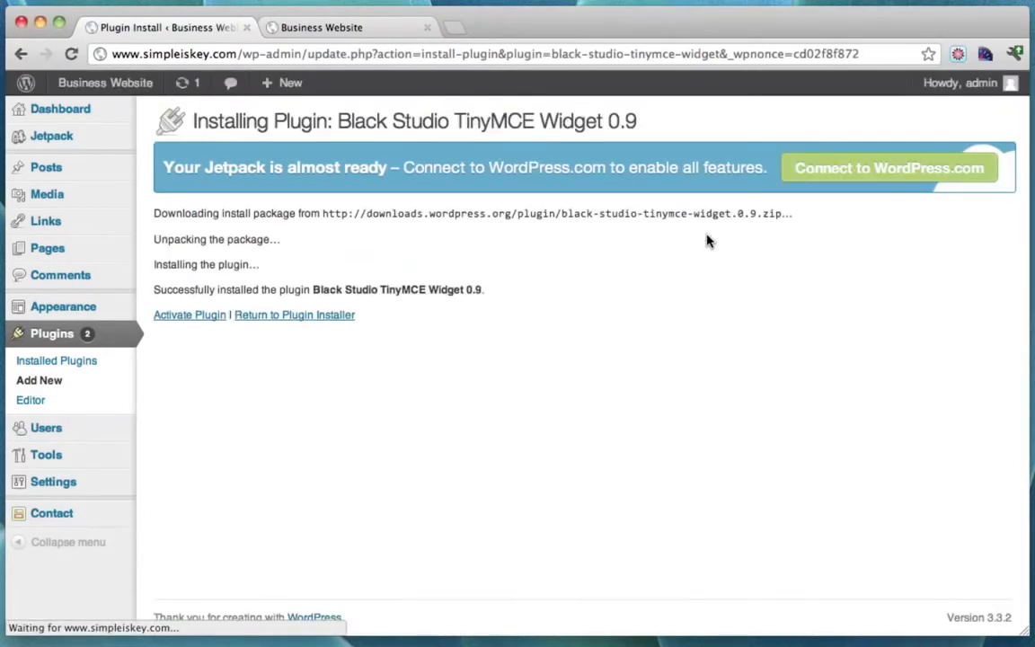
pyautogui.click(191, 316)
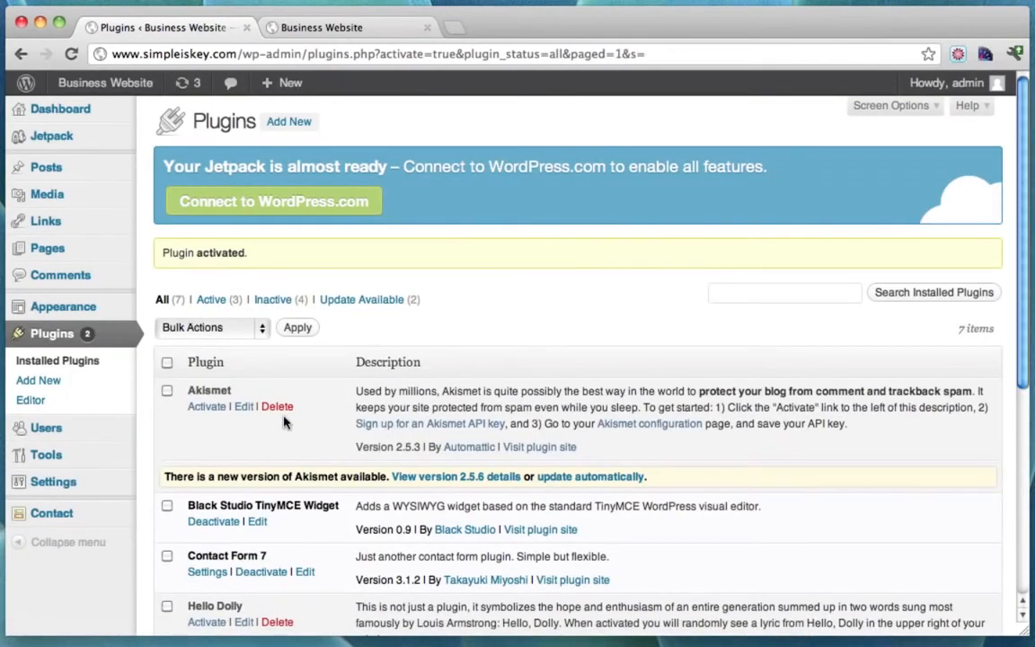
# In Appearance > Widgets, drag a Black Studio TinyMCE widget into Home Widget 1.
pyautogui.moveTo(36, 301)
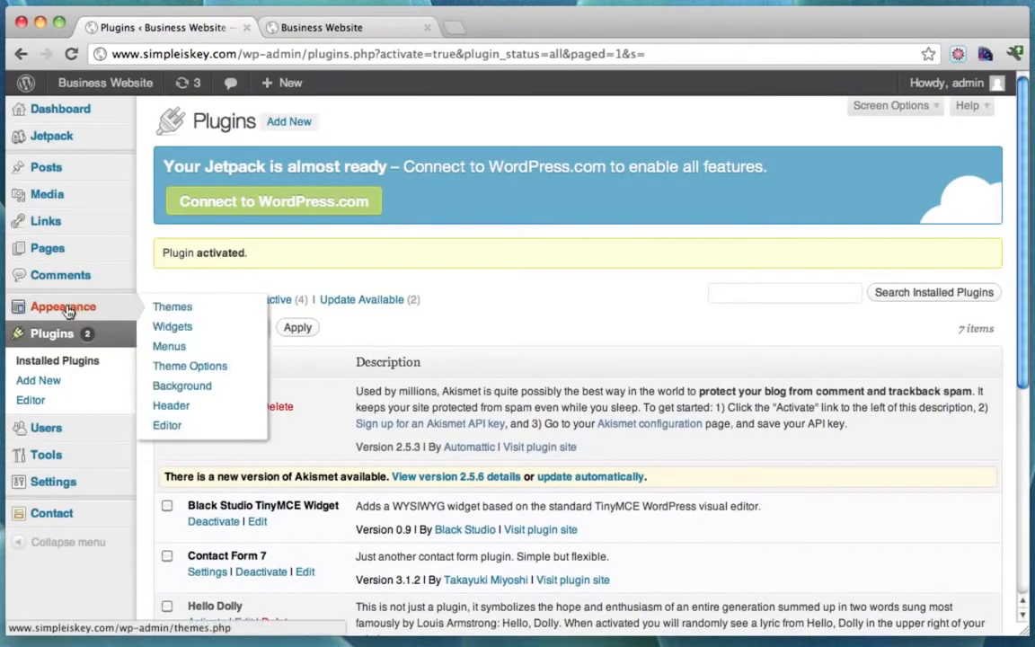
pyautogui.click(171, 327)
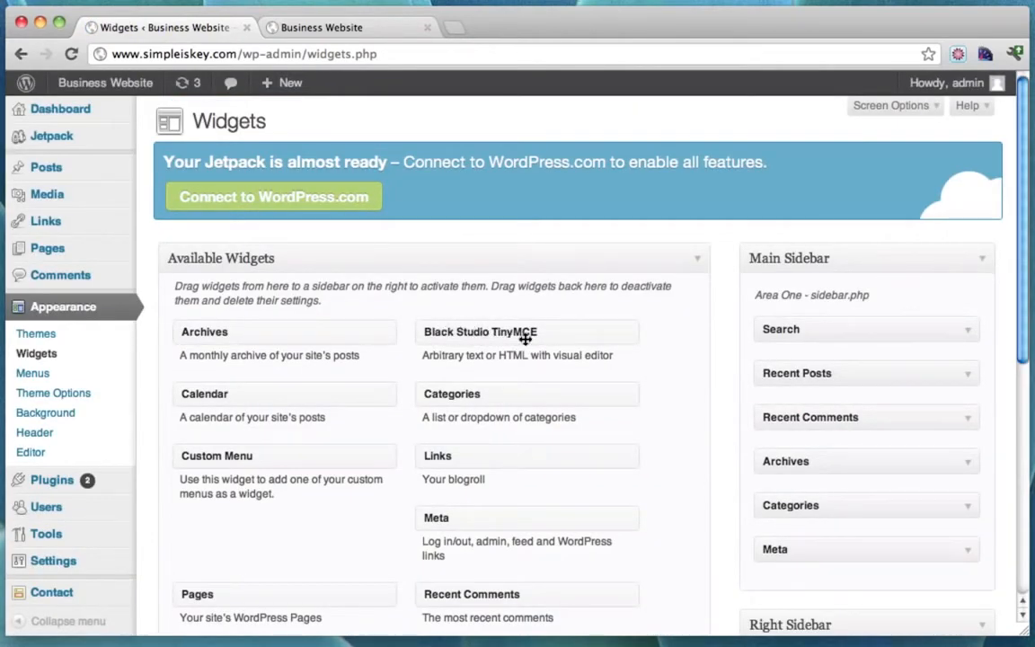
pyautogui.scroll(-5, 658, 376)
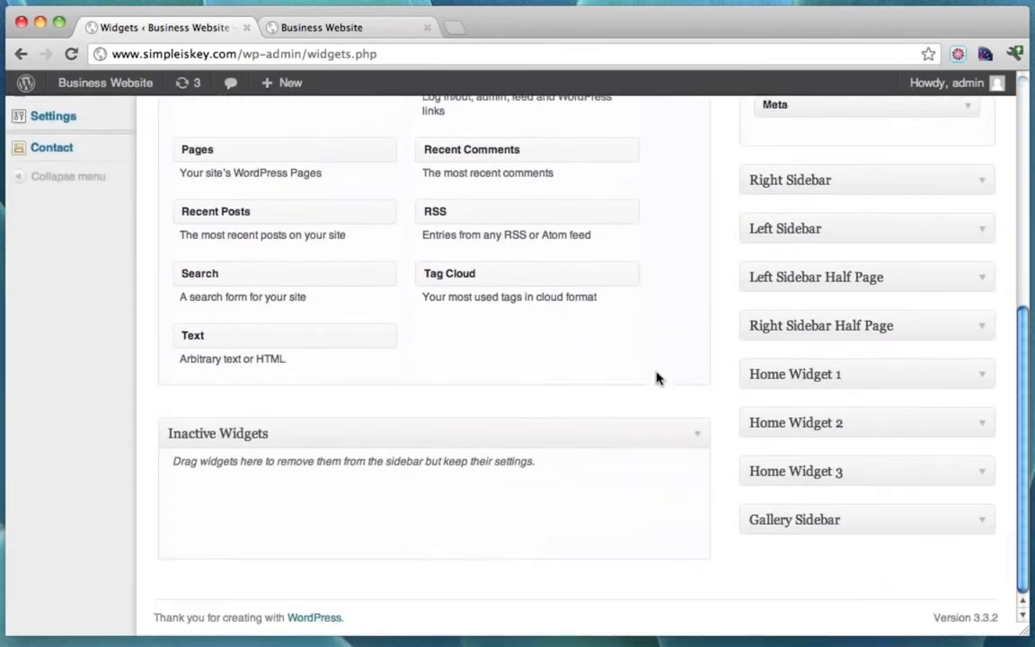
pyautogui.click(982, 564)
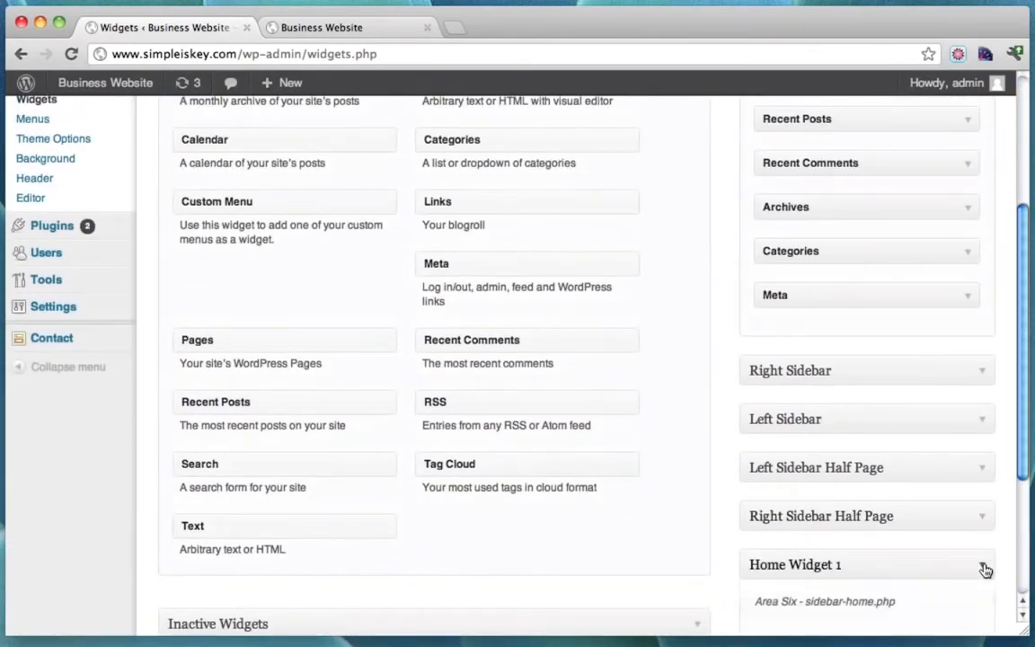
pyautogui.scroll(4, 619, 275)
pyautogui.moveTo(526, 254); pyautogui.dragTo(813, 485)
pyautogui.scroll(-5, 720, 413)
pyautogui.scroll(-2, 816, 467)
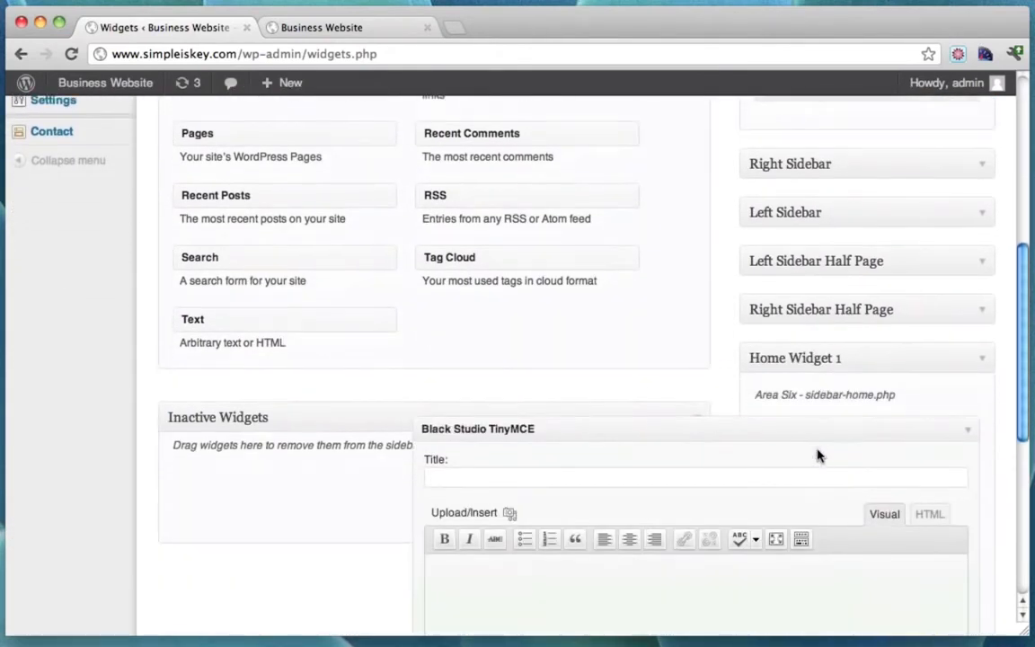
# Title the new widget 'Connect With Me'.
pyautogui.click(646, 476)
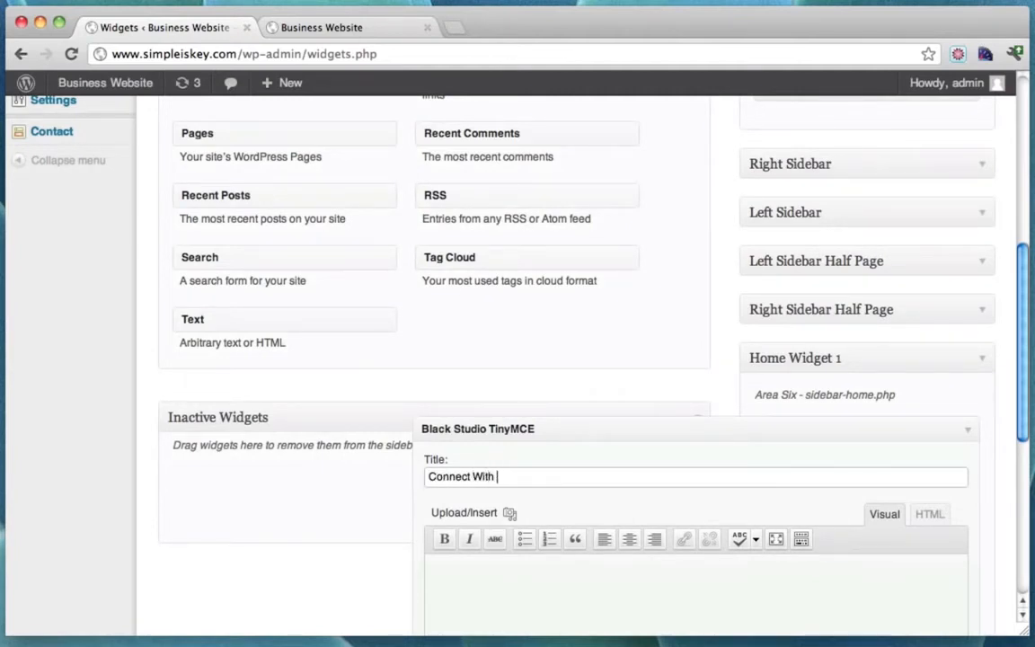
pyautogui.press('BackSpace')
pyautogui.press('BackSpace')
pyautogui.write('Me')
pyautogui.scroll(-2, 787, 555)
# Write 'Join me on Facebook and subscribe to…' body text with corrected spelling, and save the widget.
pyautogui.click(593, 523)
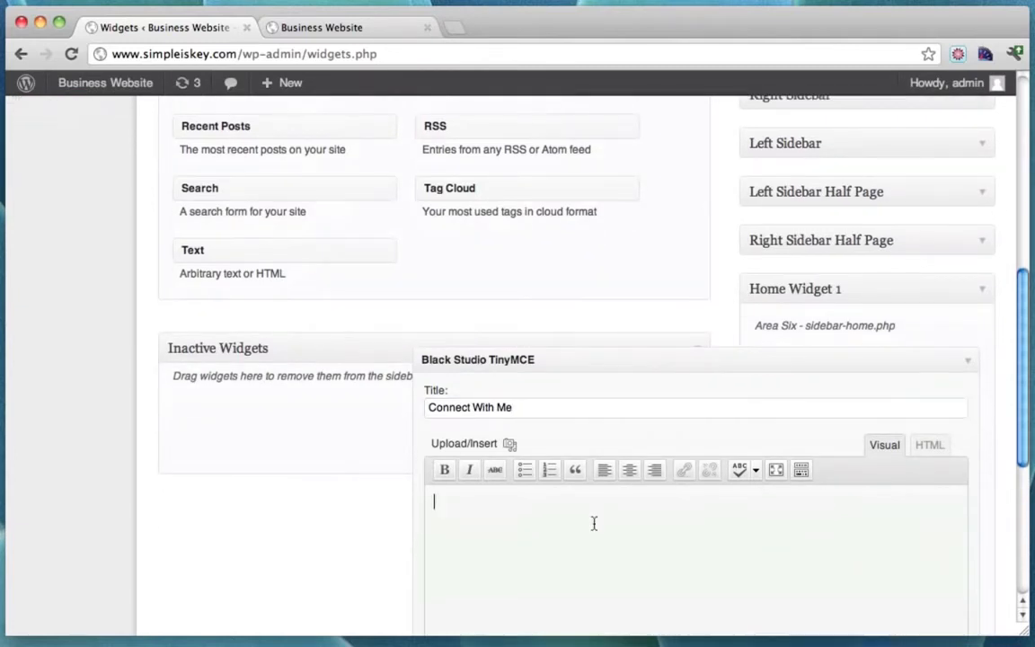
pyautogui.write('Join me on facebook an')
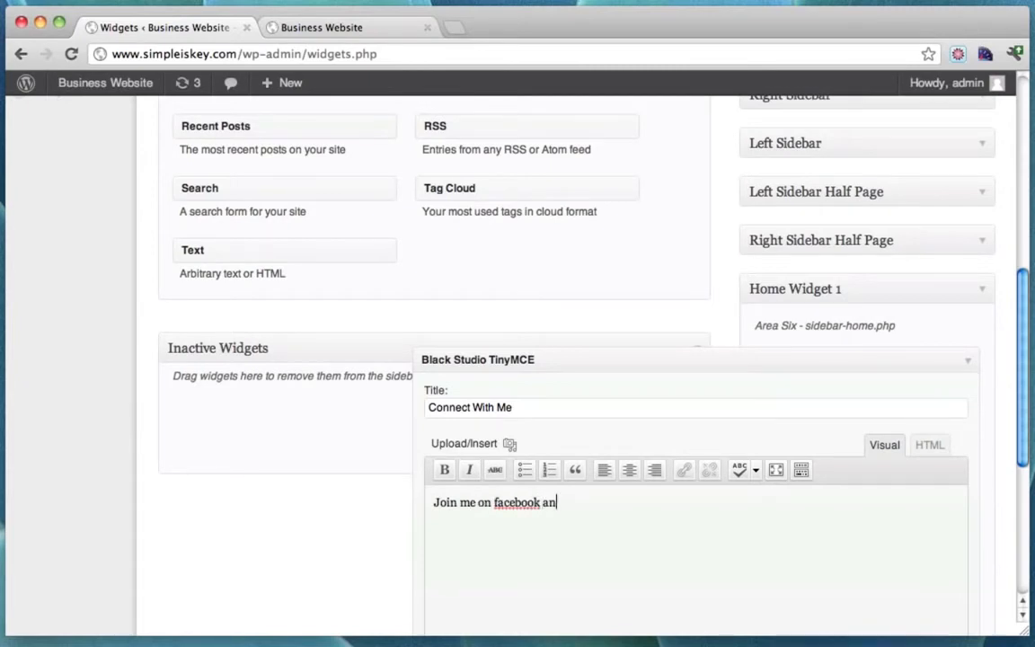
pyautogui.write('d subsribe to')
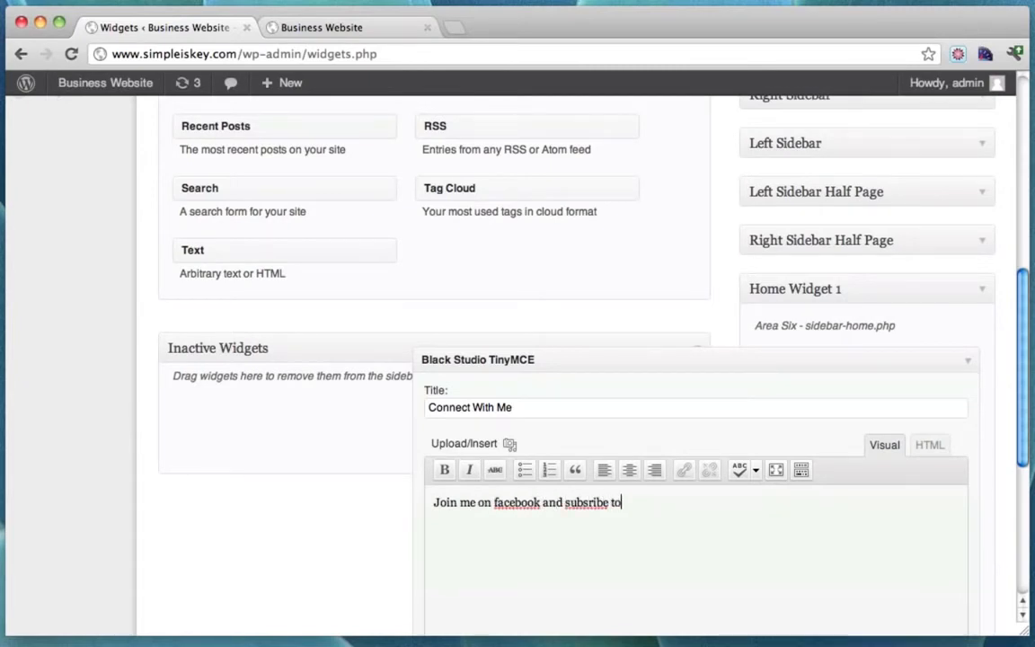
pyautogui.rightClick(585, 502)
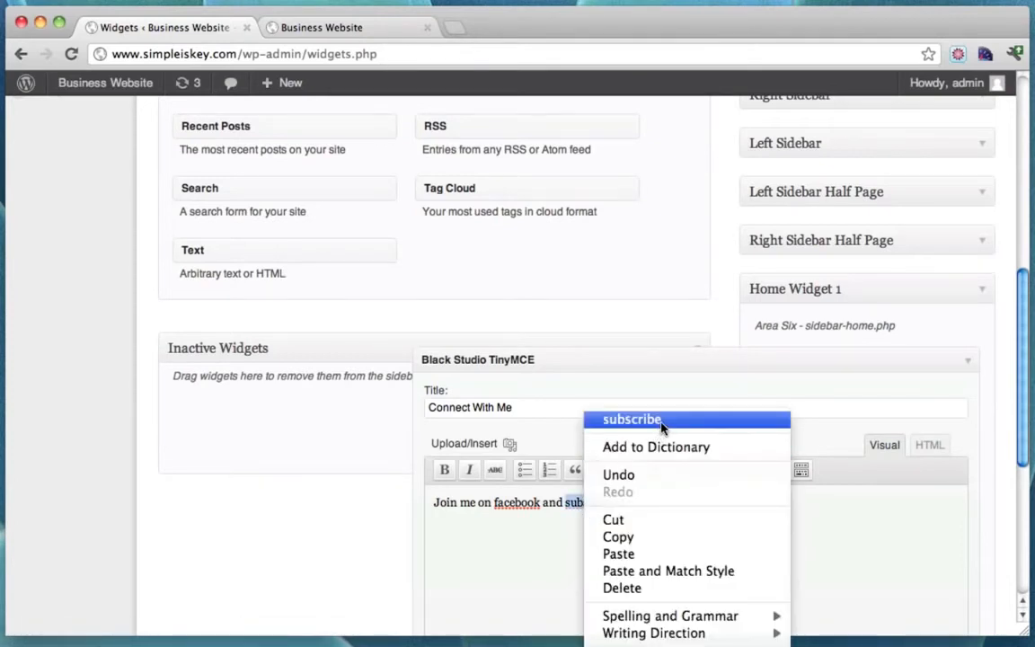
pyautogui.click(662, 420)
pyautogui.click(498, 504)
pyautogui.press('BackSpace')
pyautogui.write('F')
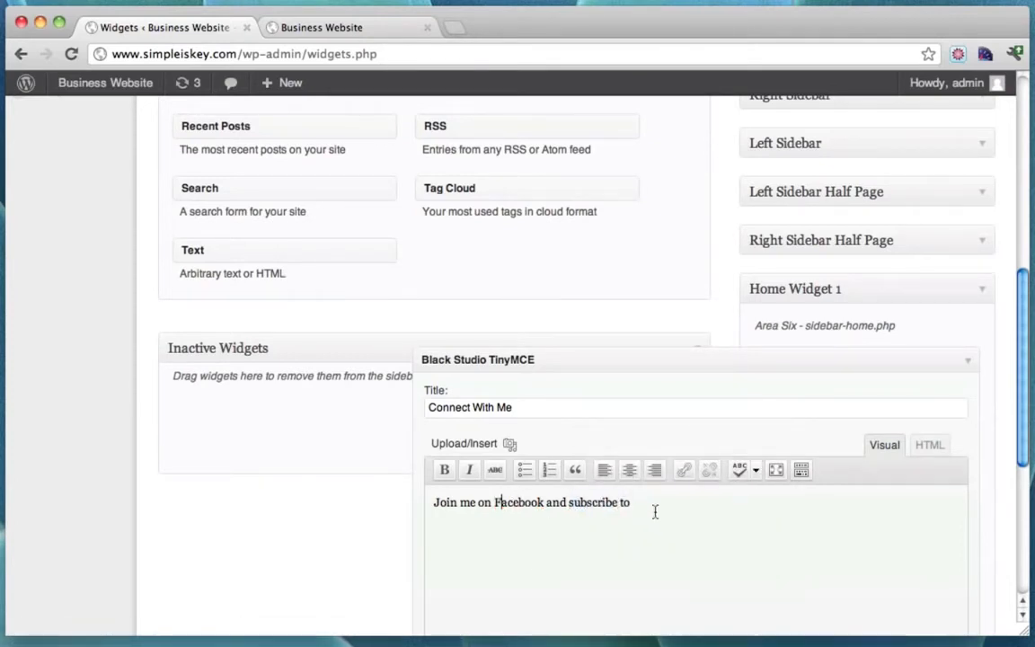
pyautogui.write(' me')
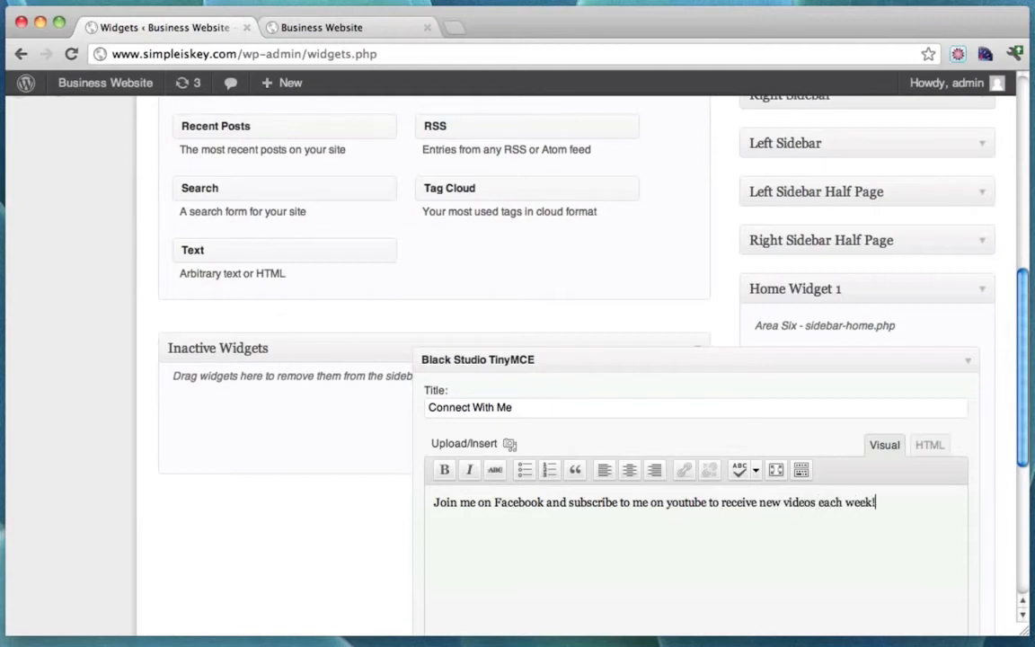
pyautogui.scroll(-3, 904, 413)
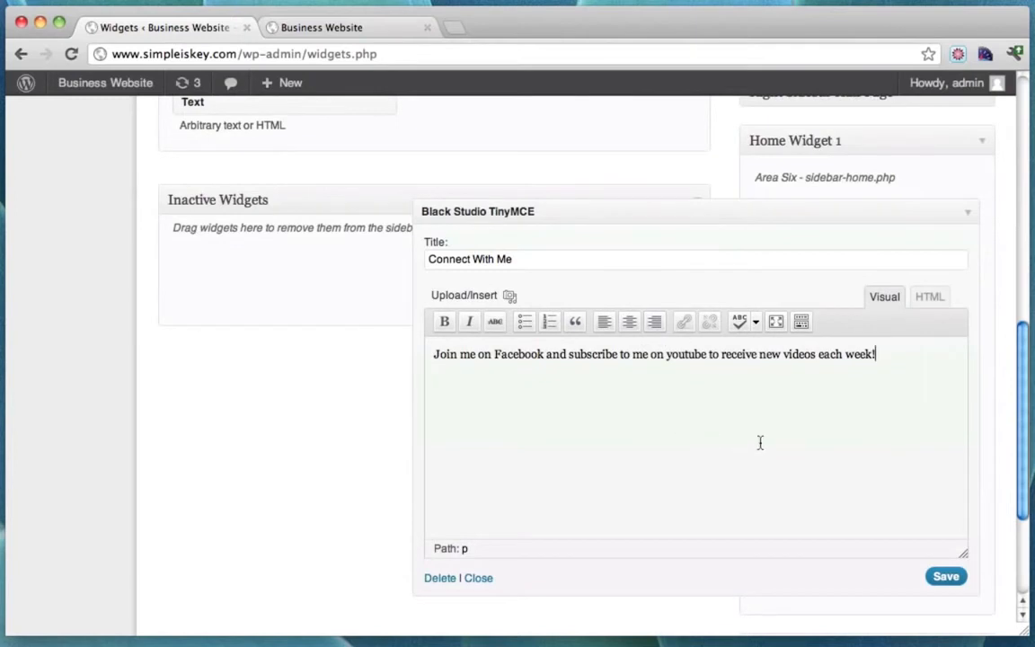
pyautogui.click(956, 578)
pyautogui.click(462, 31)
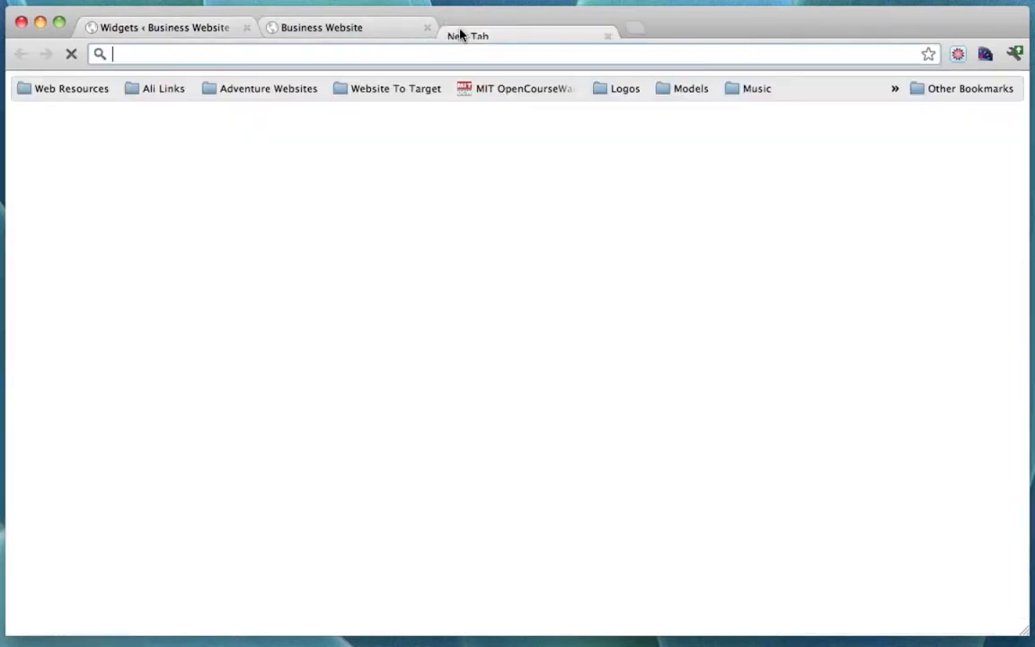
pyautogui.write('www.dry')
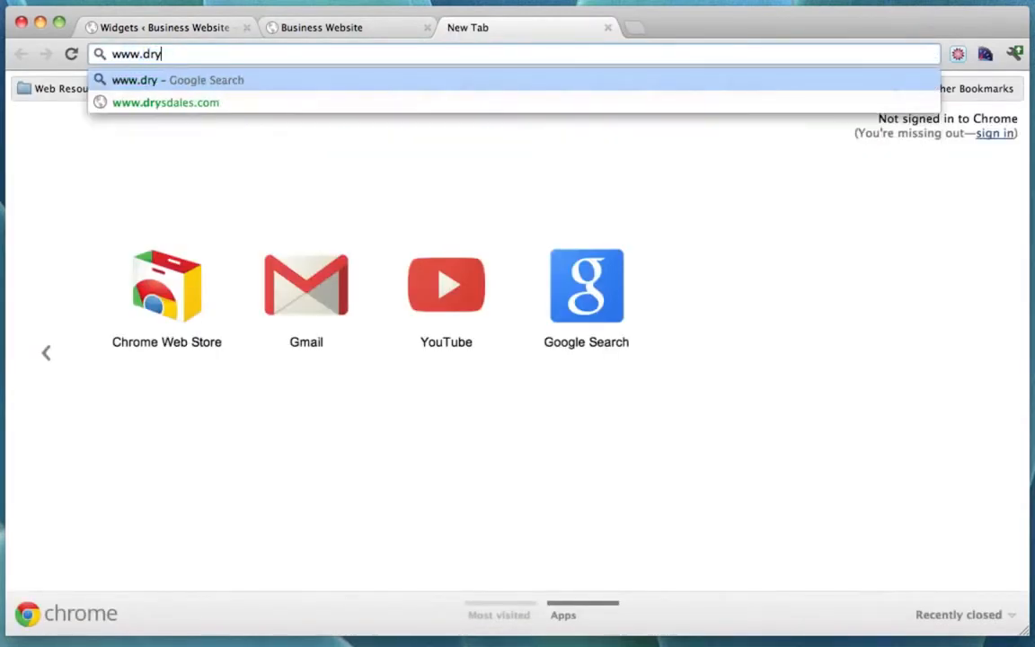
pyautogui.press('BackSpace')
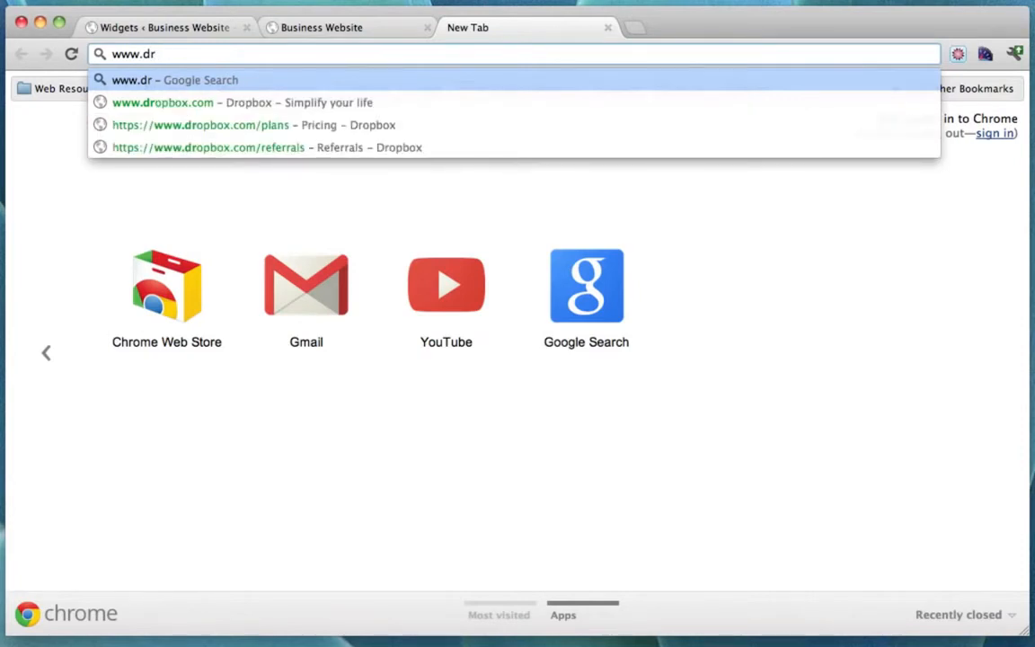
pyautogui.write('ricons.')
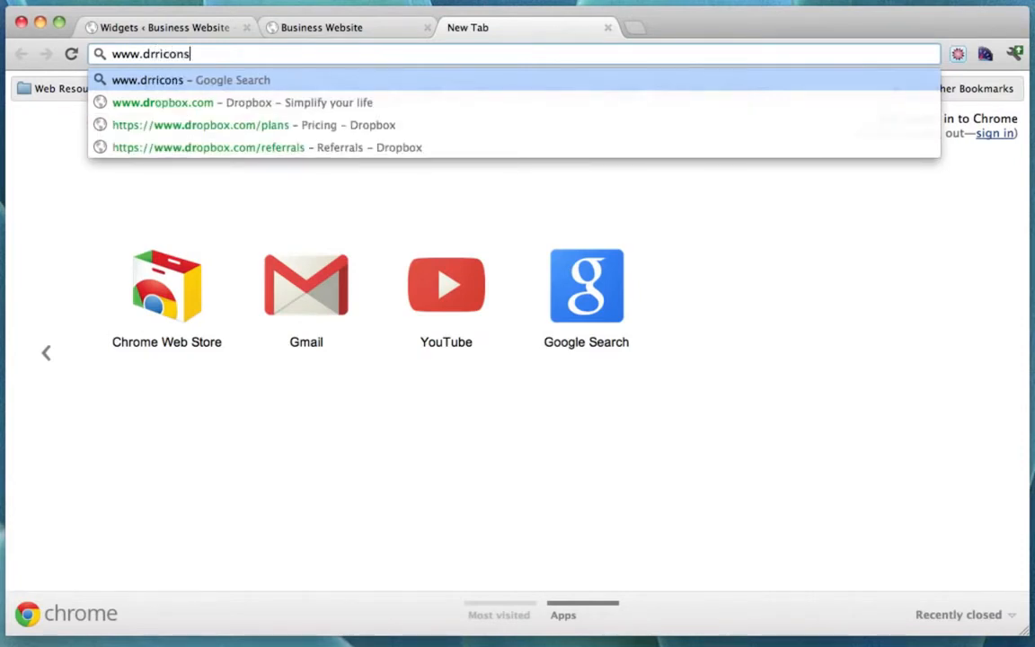
pyautogui.press('BackSpace')
pyautogui.press('BackSpace')
pyautogui.press('BackSpace')
pyautogui.press('BackSpace')
pyautogui.press('BackSpace')
pyautogui.press('BackSpace')
pyautogui.press('BackSpace')
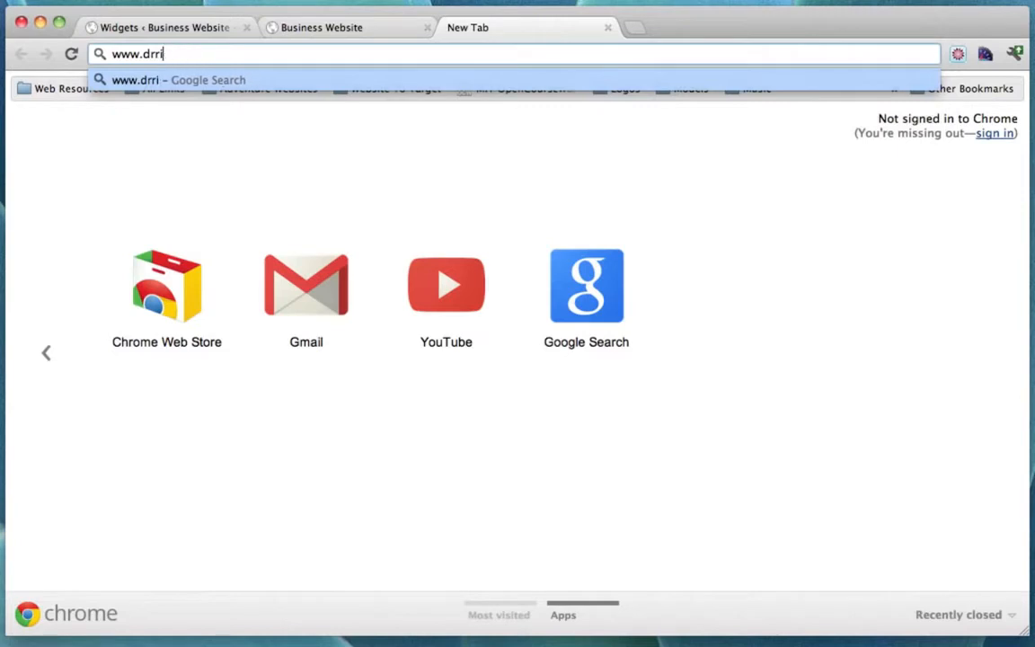
pyautogui.write('yicons.com')
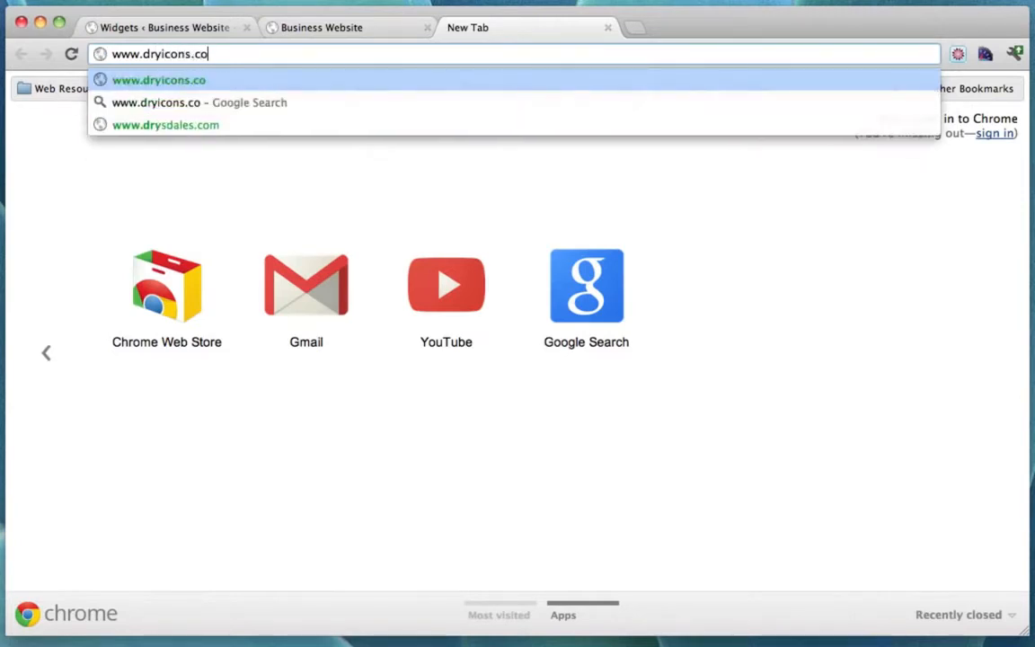
pyautogui.press('Return')
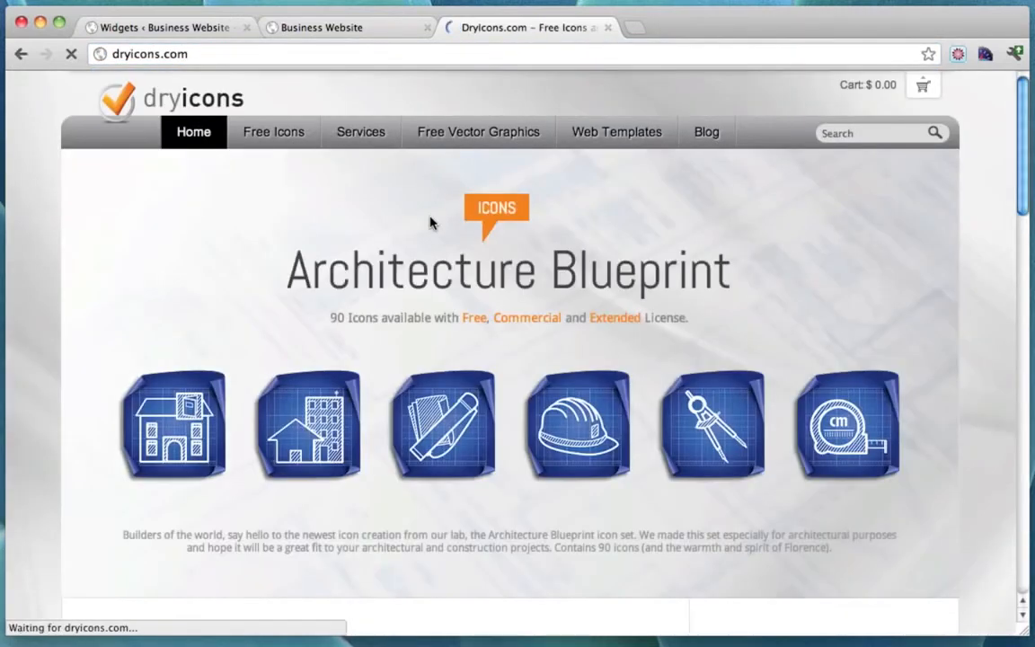
# Browse the free icon sets to page 3.
pyautogui.click(271, 132)
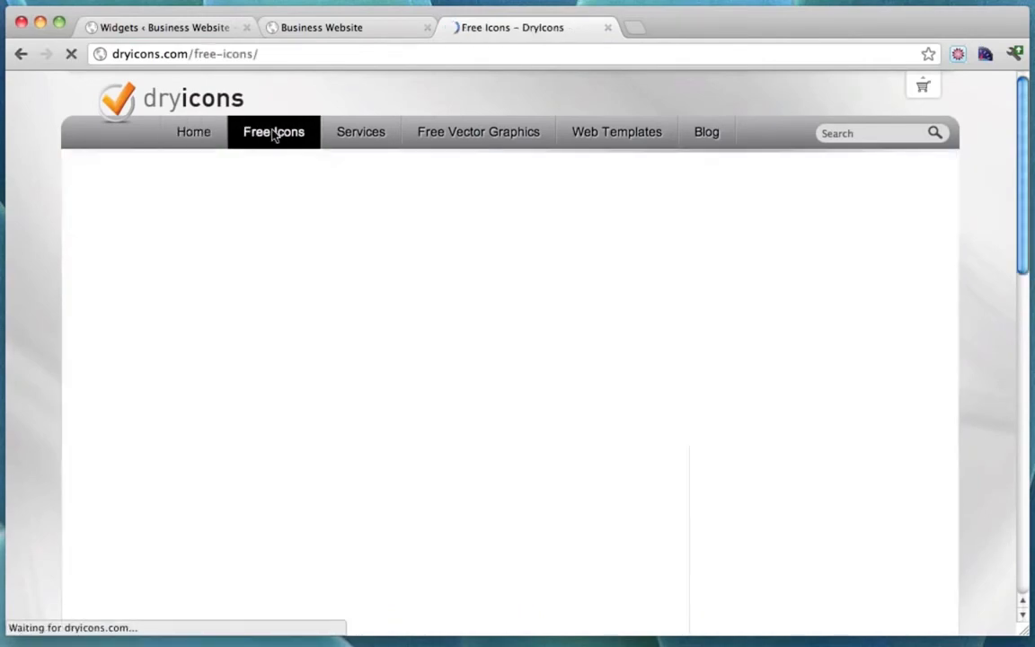
pyautogui.scroll(-20, 761, 326)
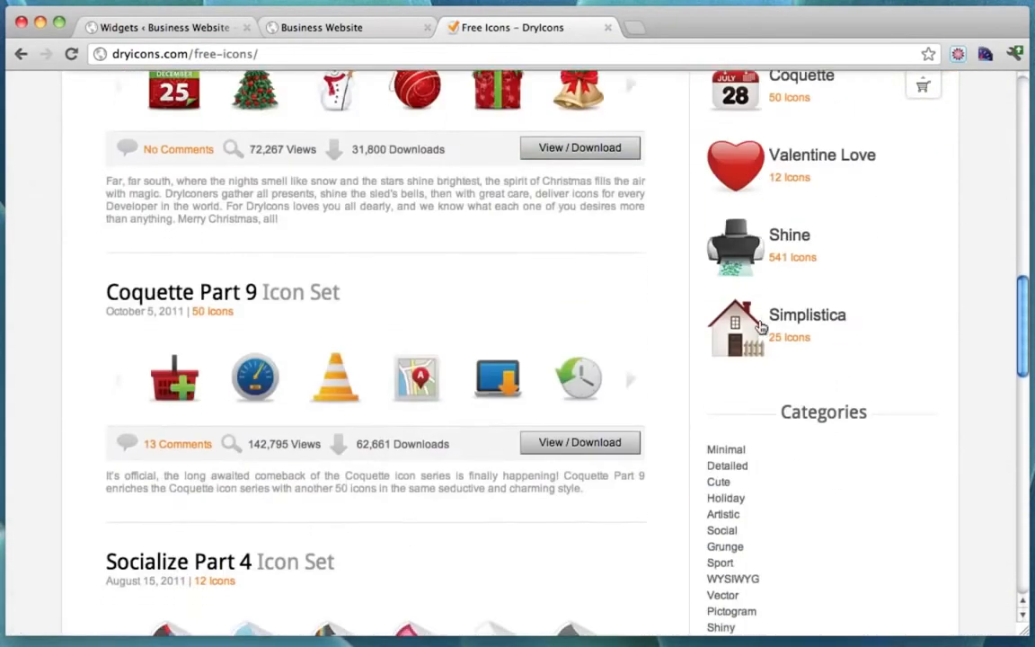
pyautogui.scroll(-5, 761, 327)
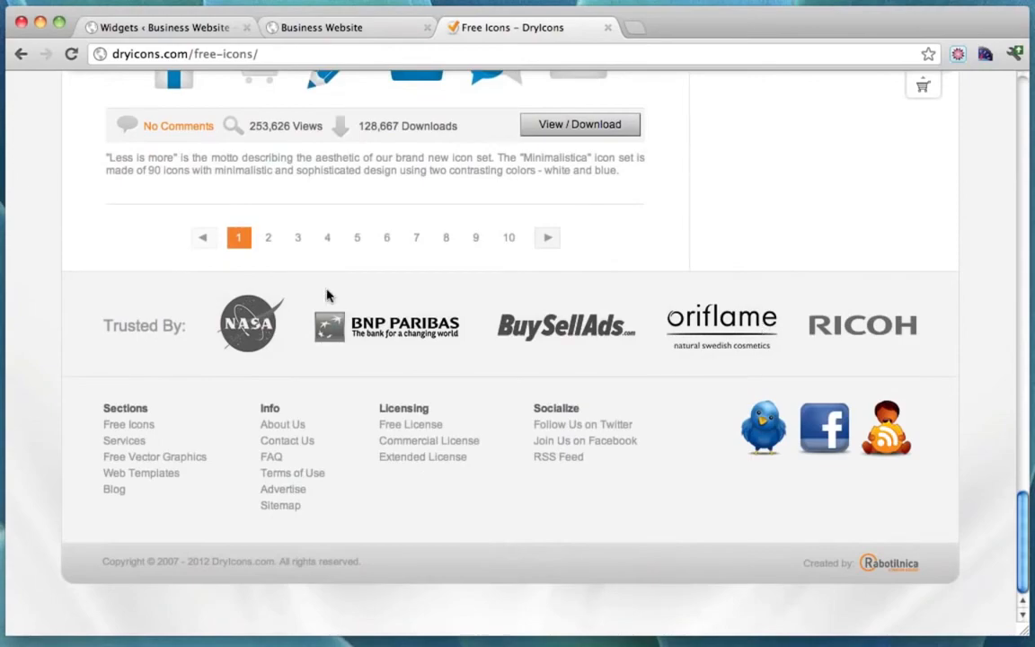
pyautogui.click(271, 237)
pyautogui.scroll(-15, 384, 278)
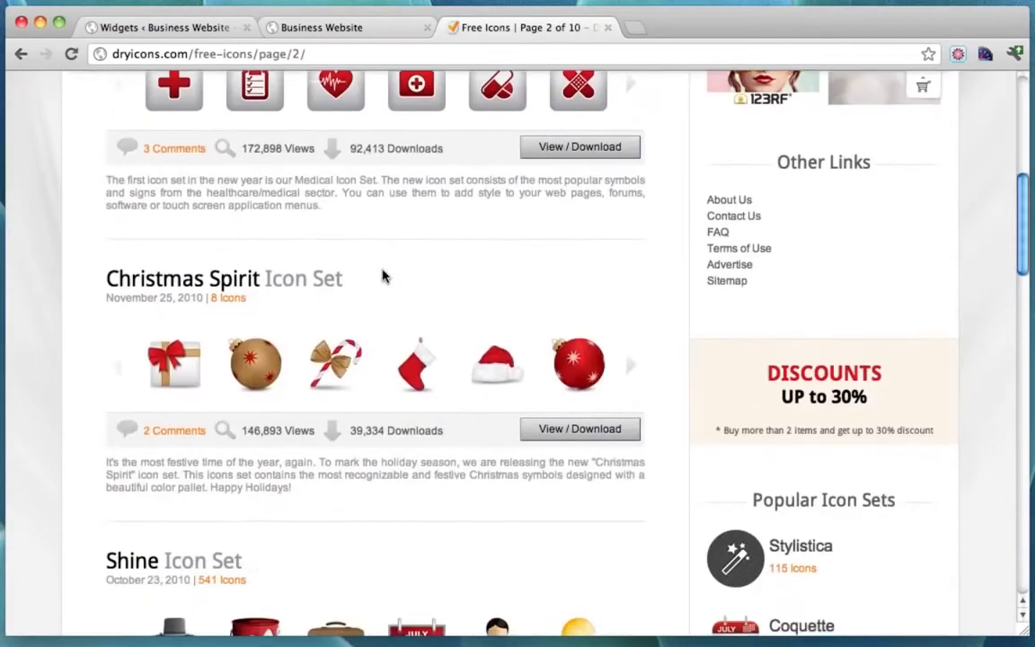
pyautogui.scroll(-12, 383, 277)
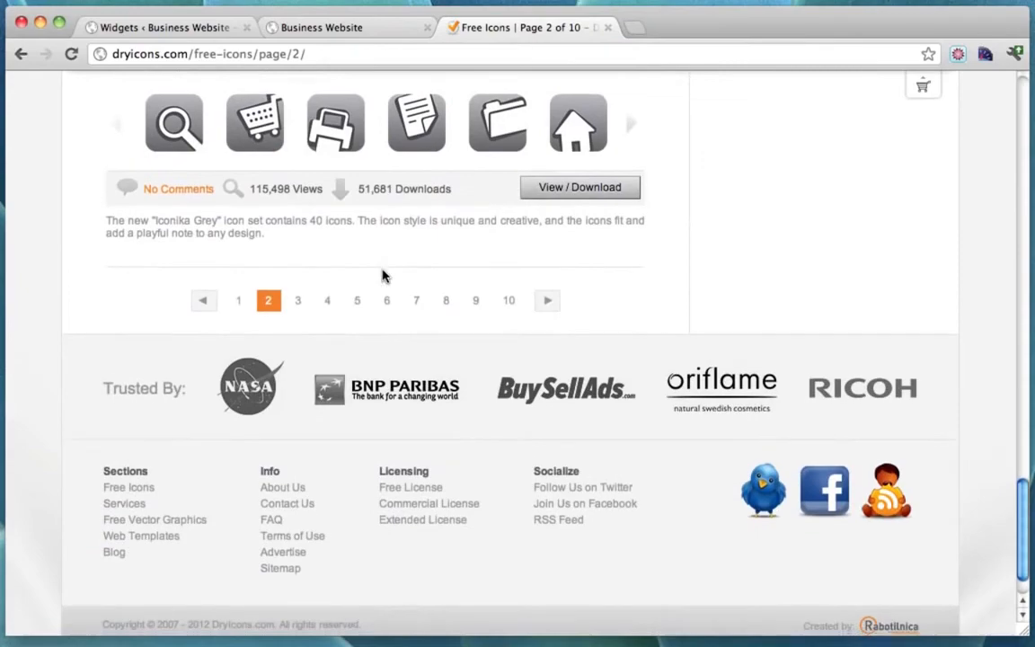
pyautogui.click(299, 287)
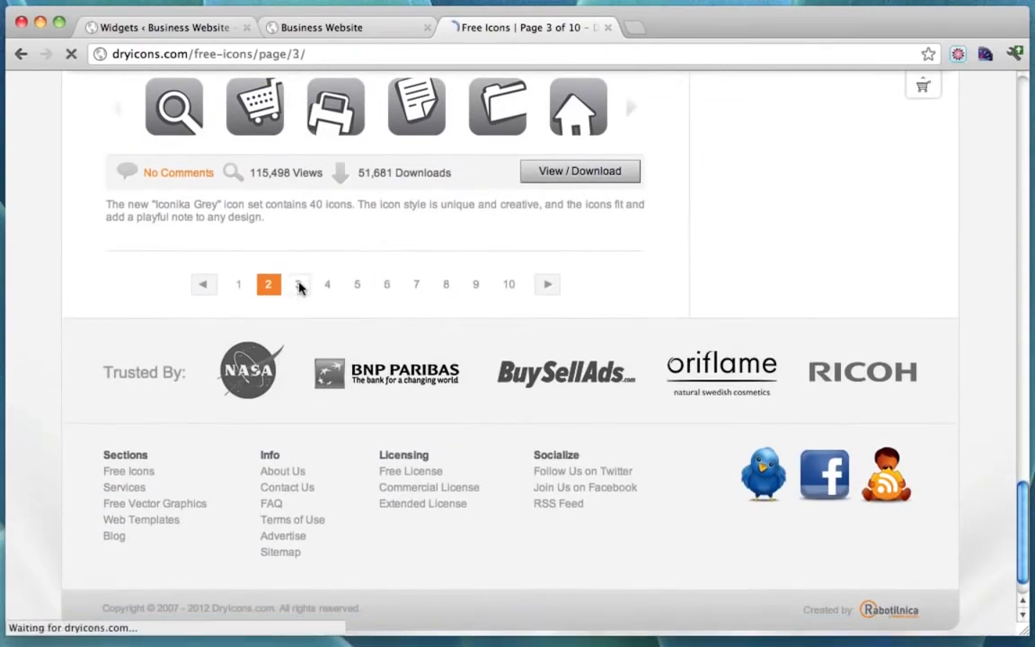
pyautogui.scroll(-5, 491, 319)
pyautogui.scroll(-8, 491, 319)
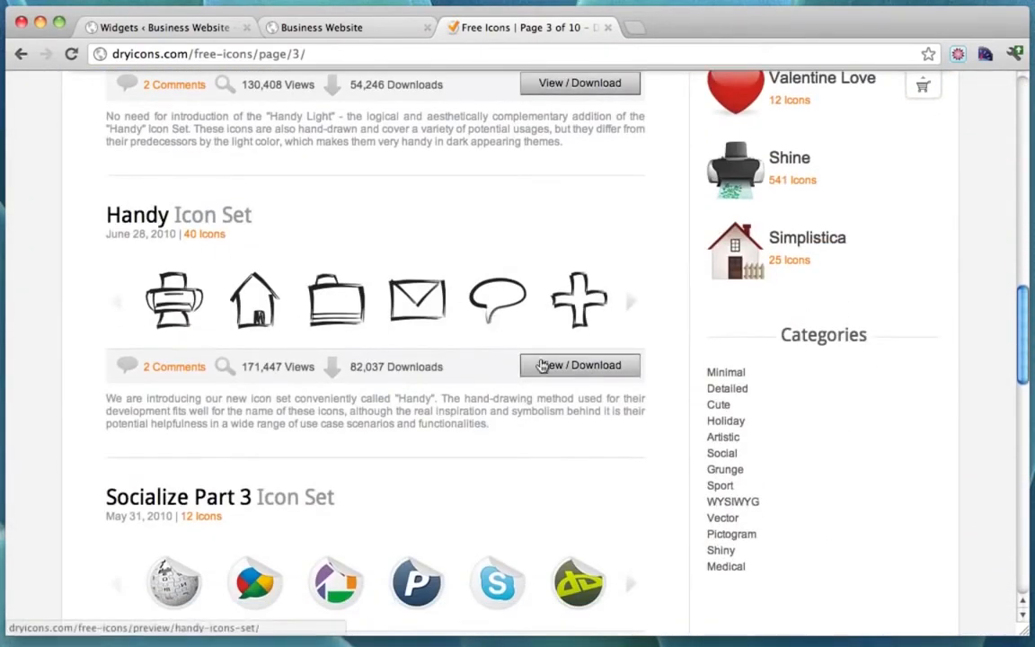
# Open the Handy Icon Set preview and download its PNG pack.
pyautogui.click(575, 368)
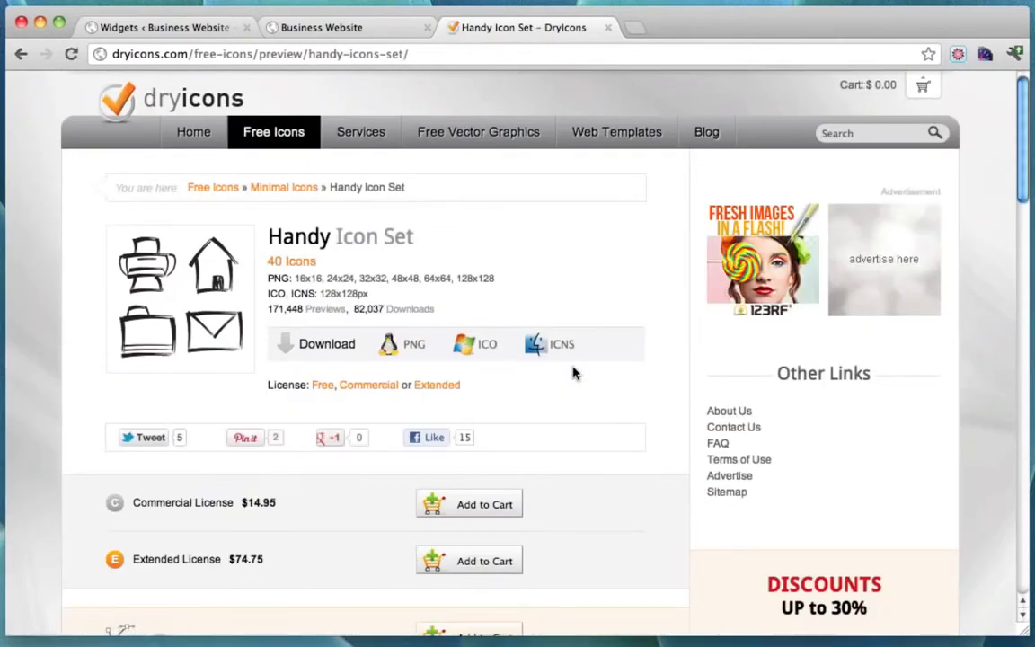
pyautogui.click(409, 350)
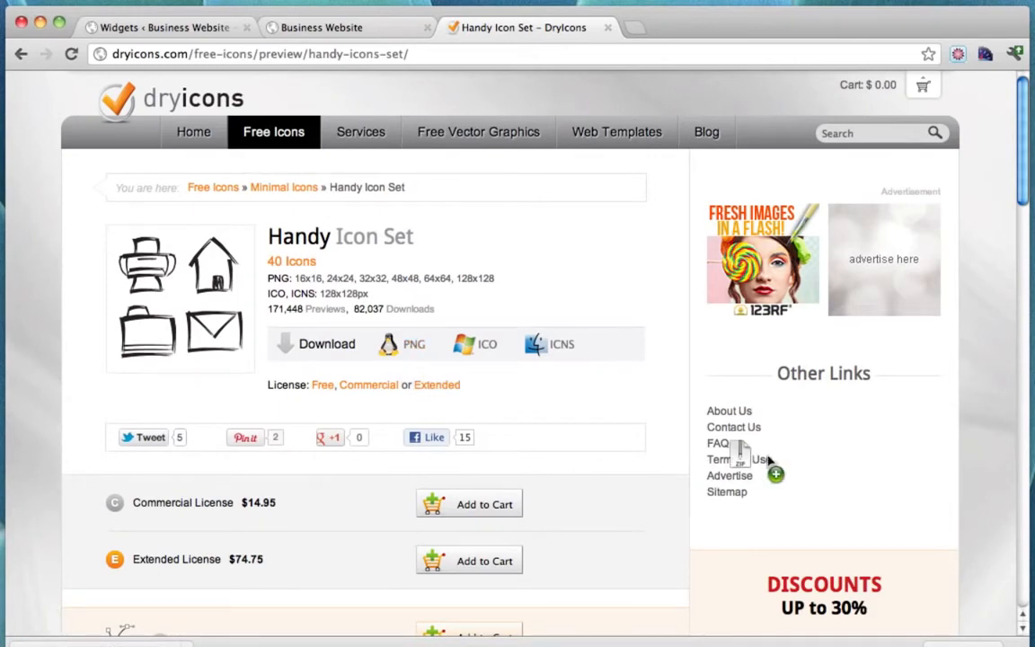
pyautogui.click(40, 24)
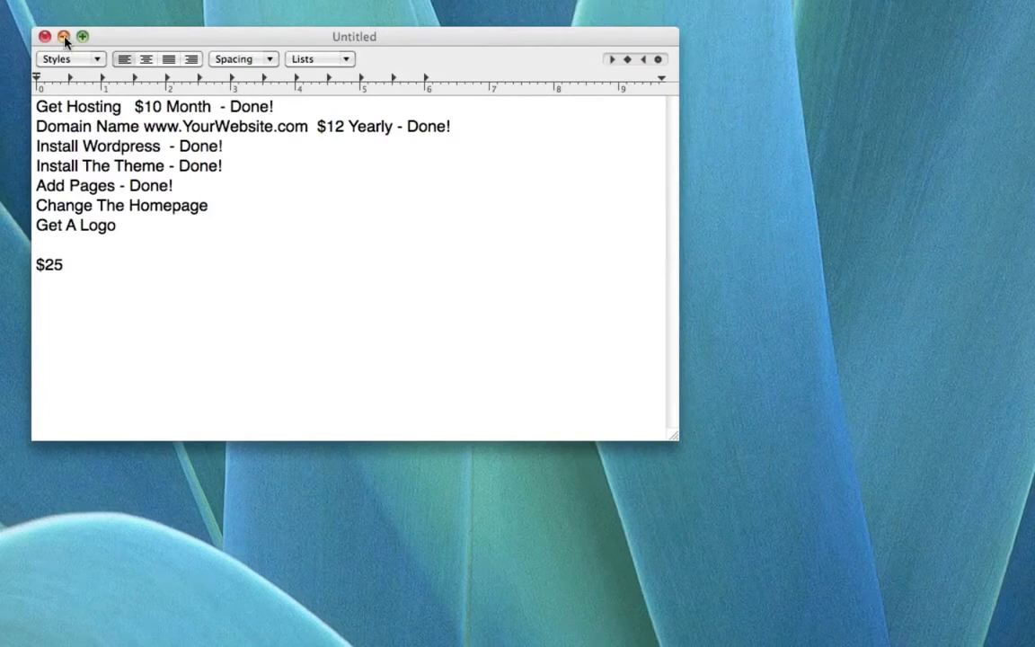
# Move handy-icons-set (1).zip to the desktop, unzip it, and bring Chrome back.
pyautogui.click(63, 36)
pyautogui.moveTo(1034, 526); pyautogui.dragTo(364, 265)
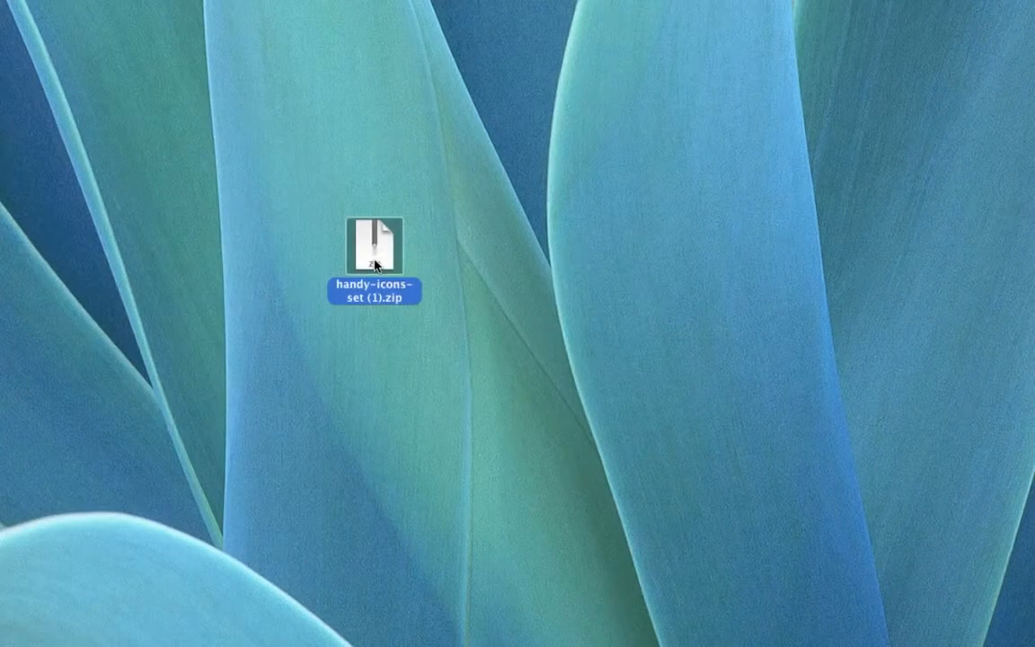
pyautogui.doubleClick(376, 264)
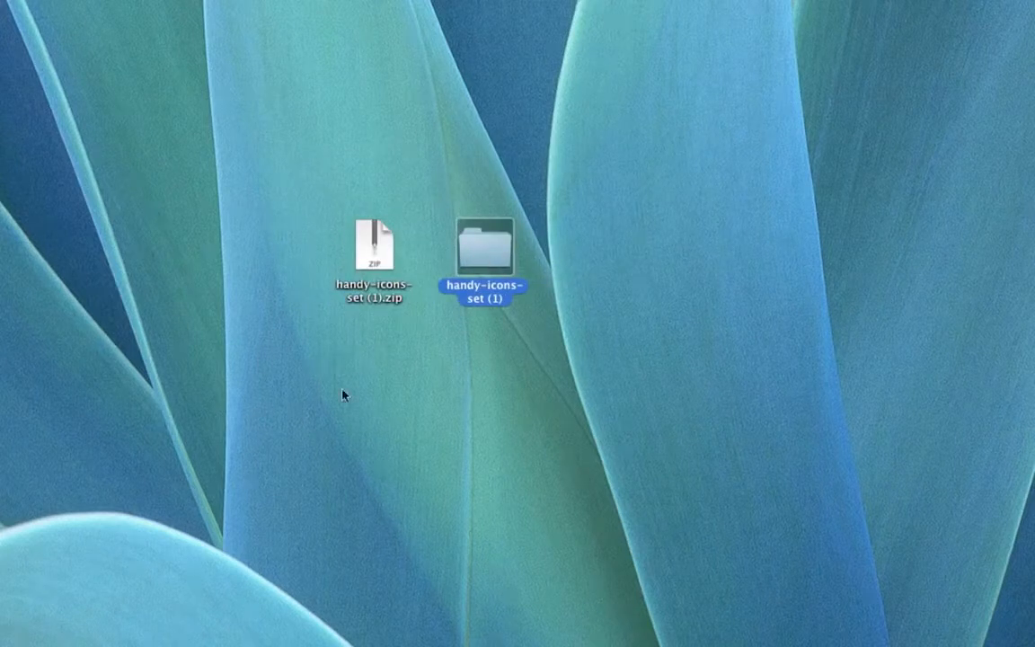
pyautogui.click(4, 333)
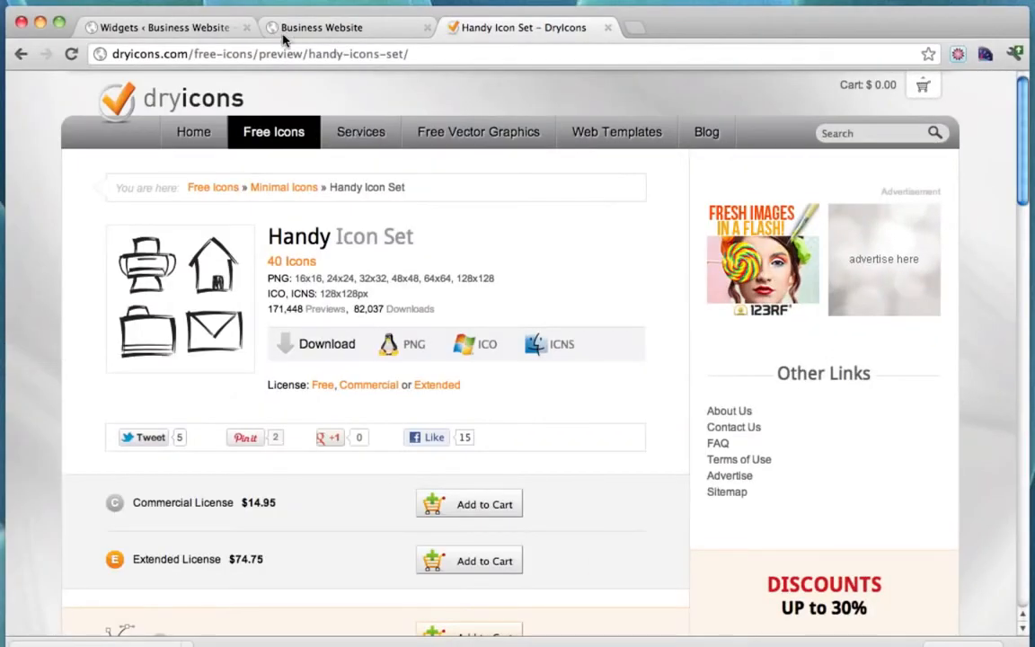
# Upload heart.png from handy-icons-set (1)/png/48x48 and insert it into the Connect With Me text.
pyautogui.click(169, 28)
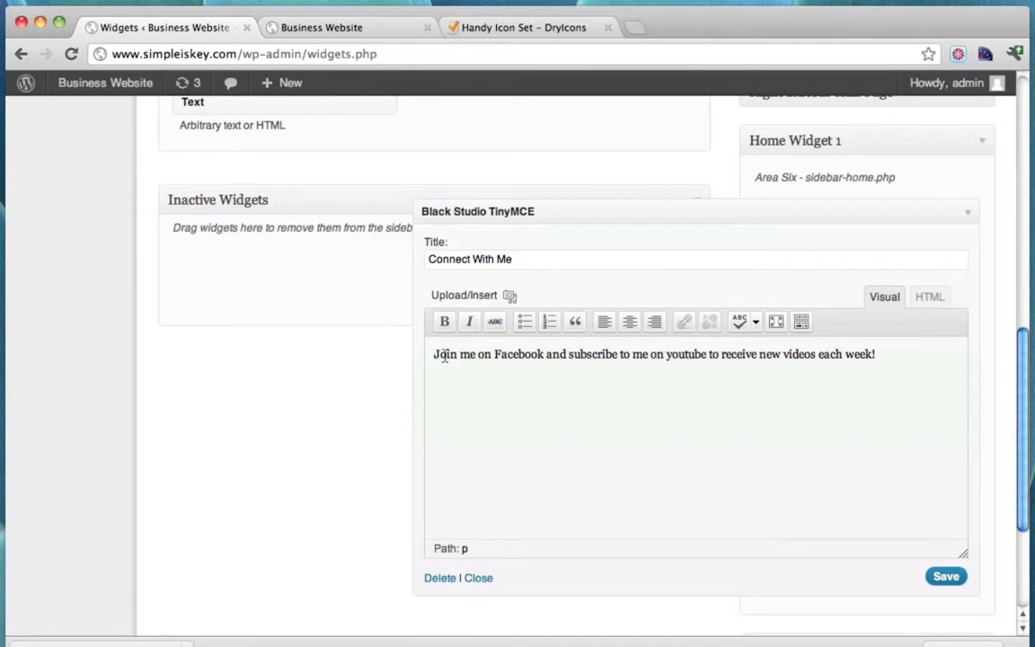
pyautogui.click(510, 296)
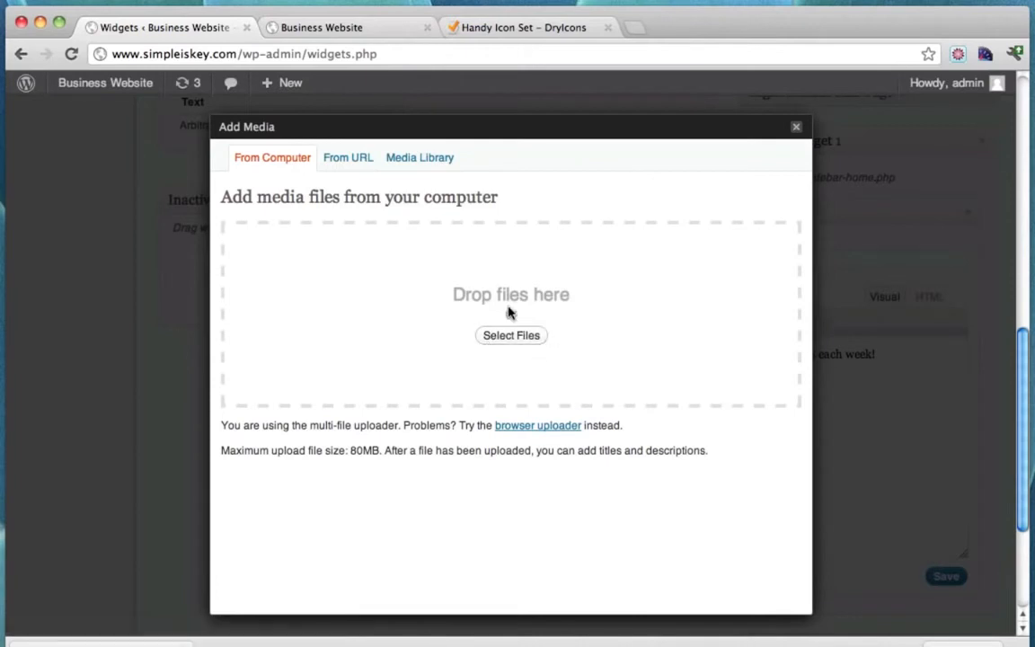
pyautogui.click(510, 336)
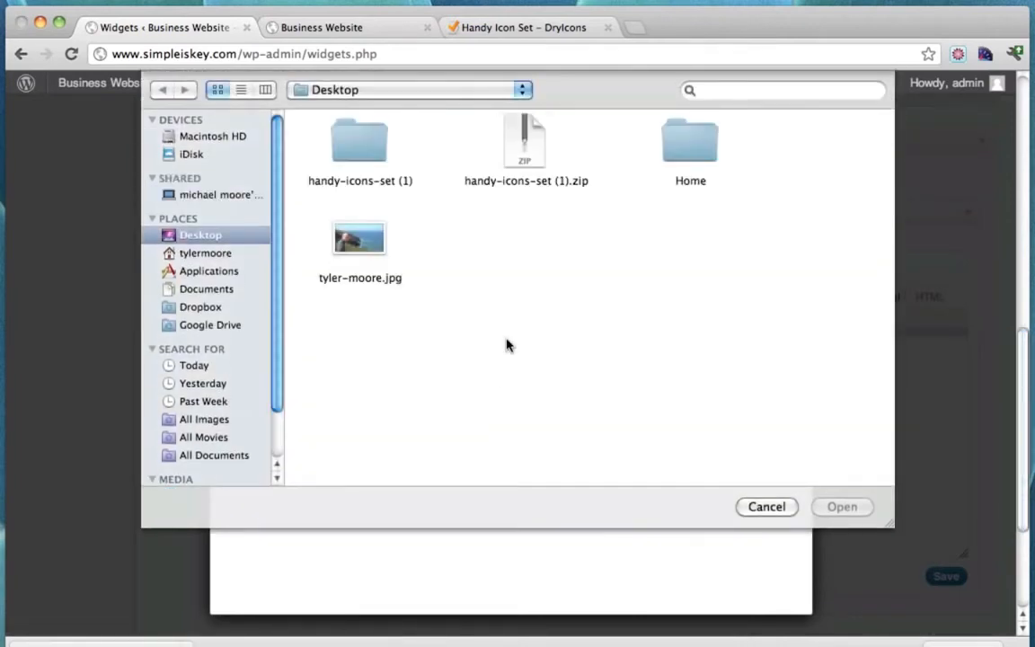
pyautogui.doubleClick(346, 154)
pyautogui.doubleClick(358, 153)
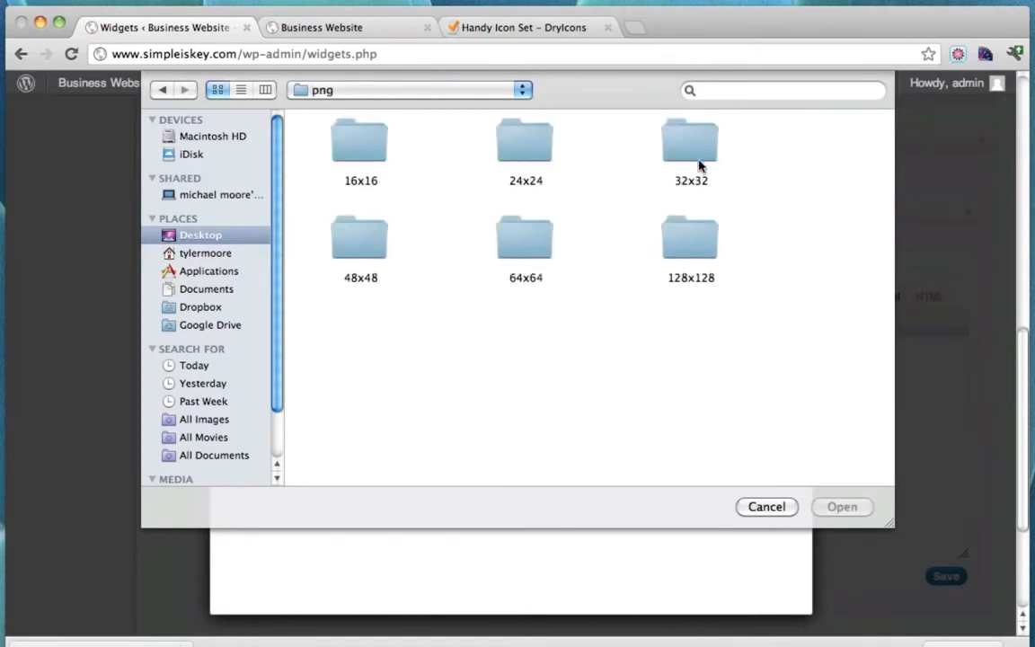
pyautogui.doubleClick(357, 252)
pyautogui.scroll(-5, 607, 291)
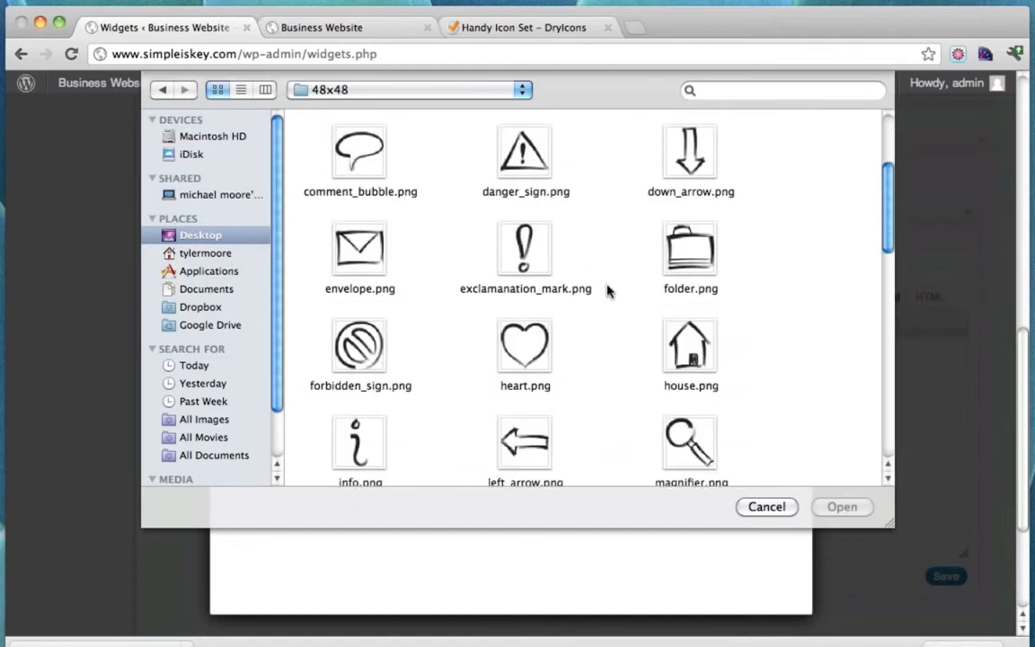
pyautogui.click(522, 285)
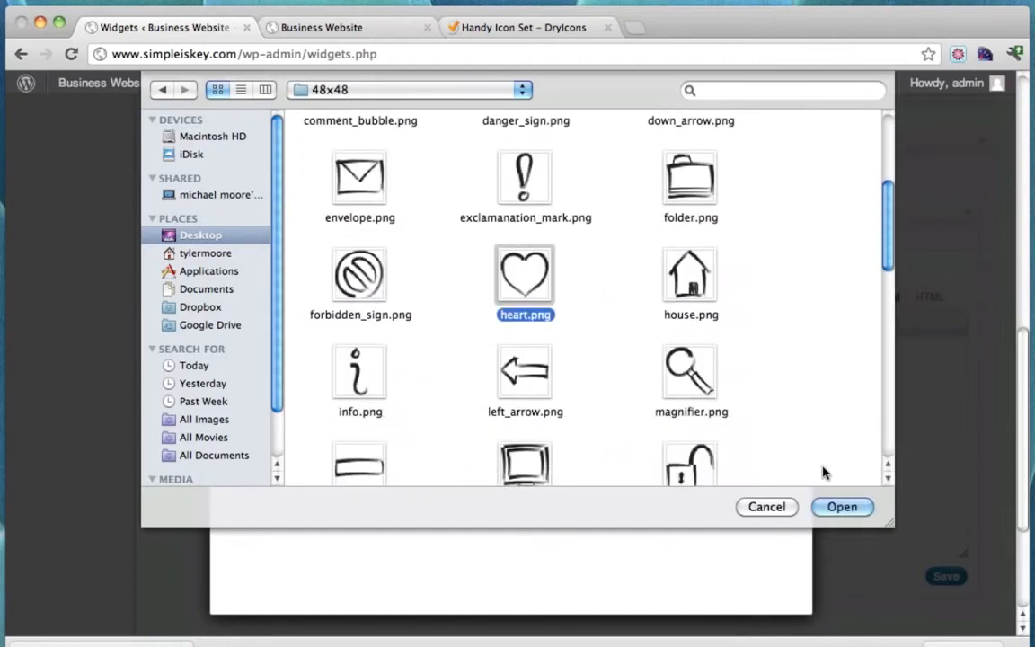
pyautogui.click(842, 508)
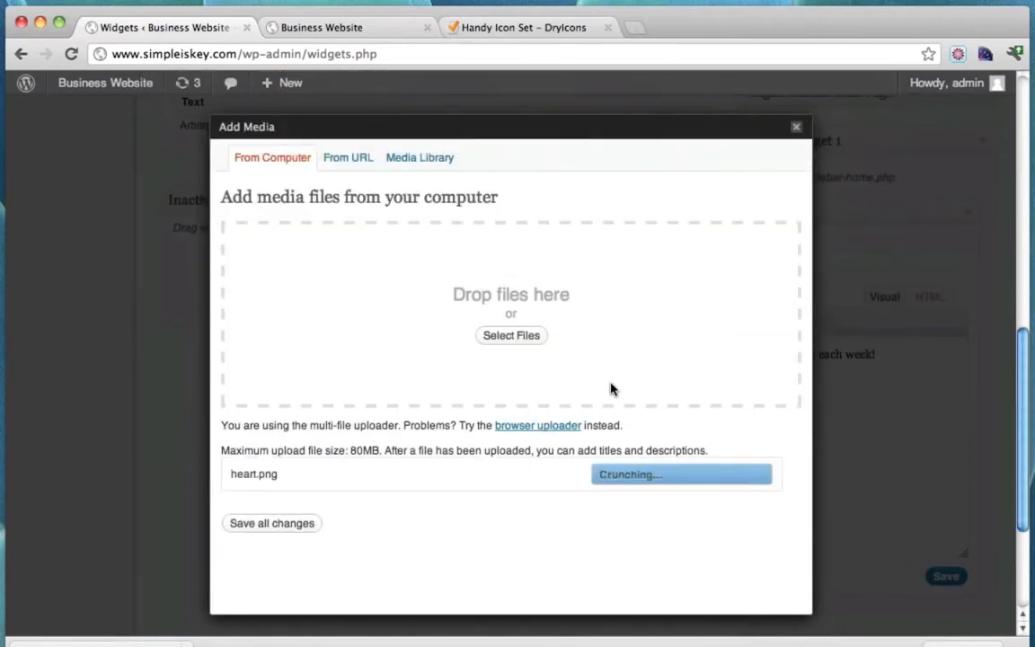
pyautogui.scroll(-10, 610, 389)
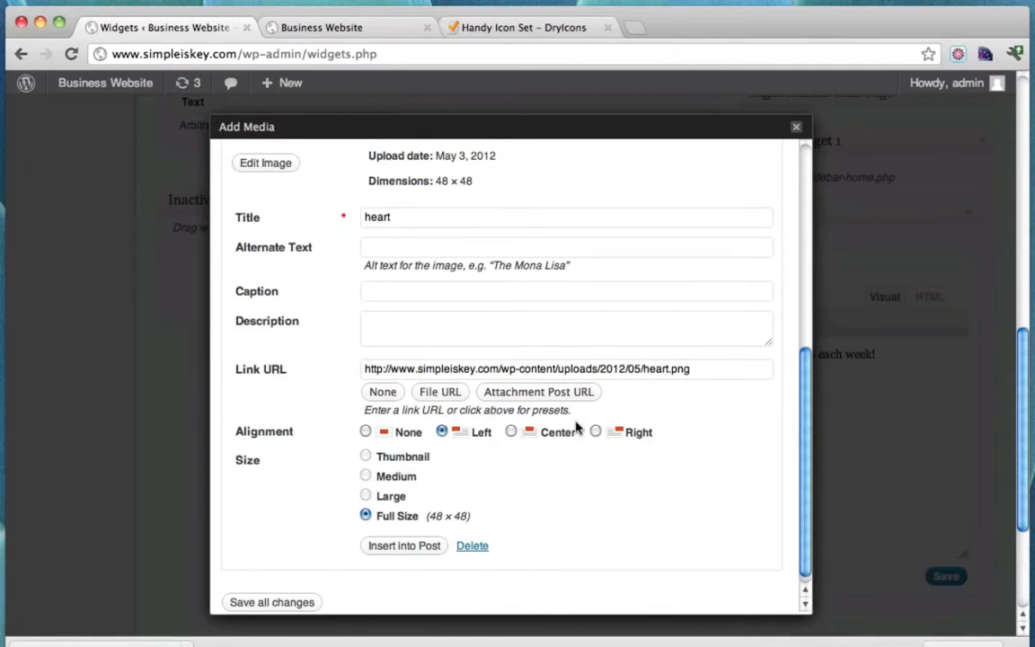
pyautogui.click(413, 548)
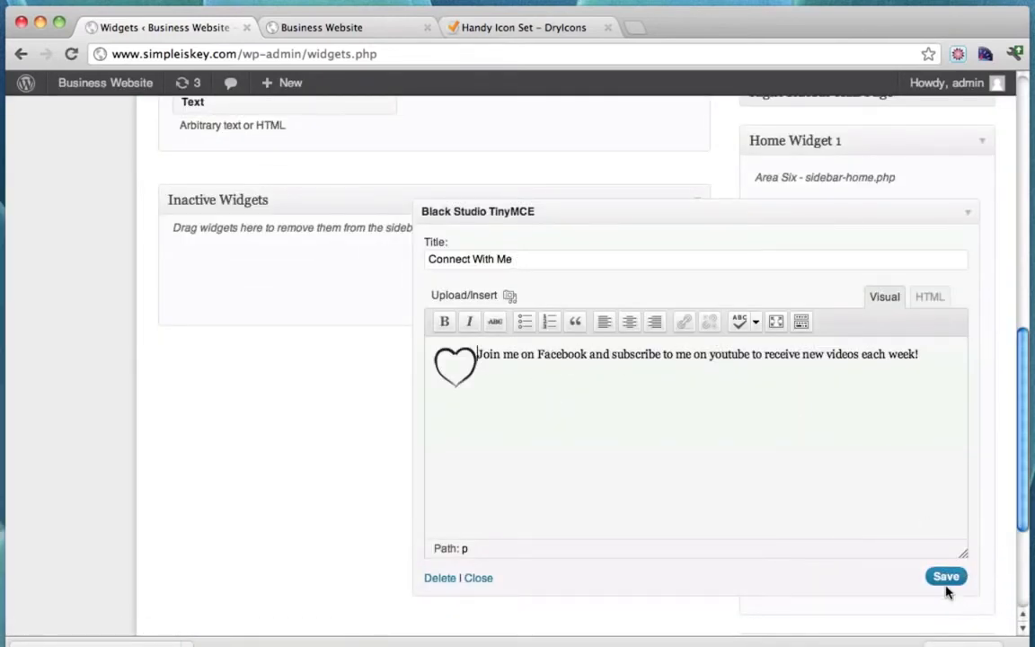
# Save the Connect With Me widget, verify its HTML, and collapse it.
pyautogui.click(946, 579)
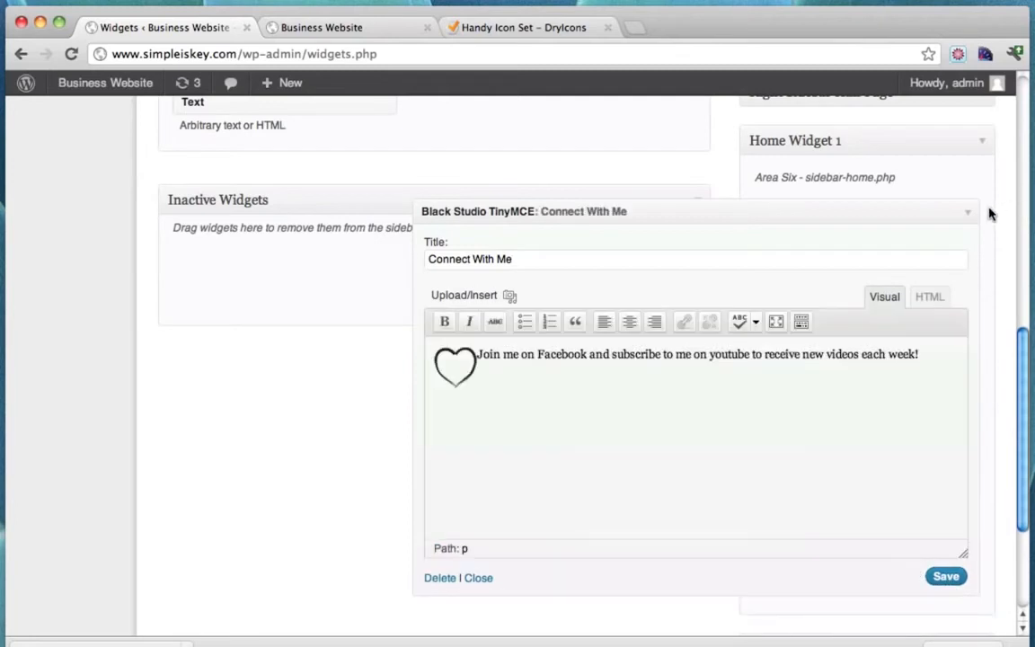
pyautogui.click(930, 297)
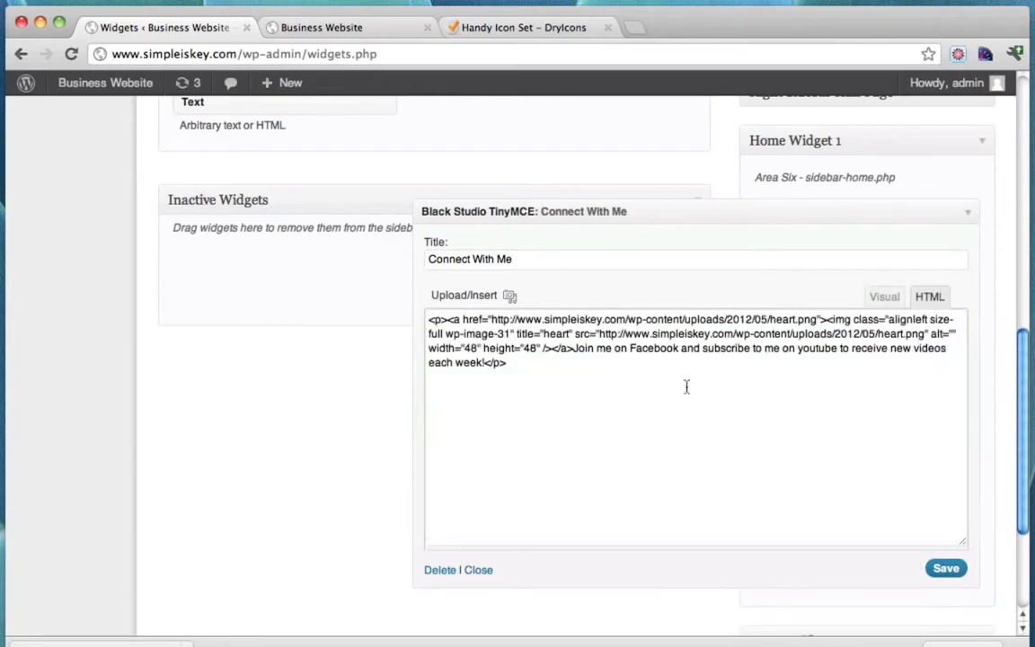
pyautogui.click(884, 296)
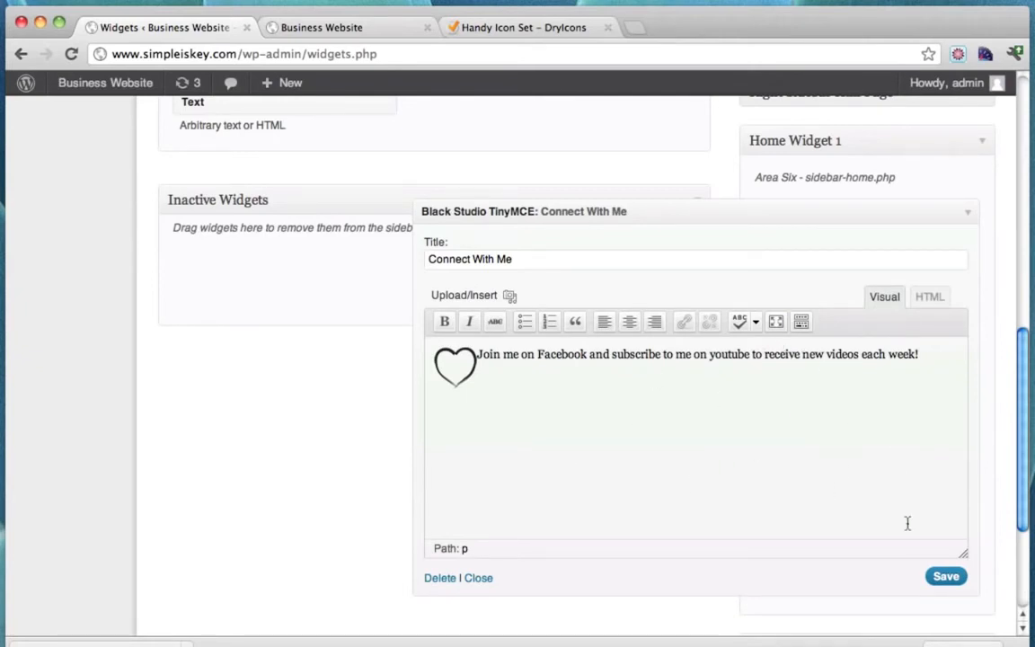
pyautogui.click(943, 576)
pyautogui.click(967, 214)
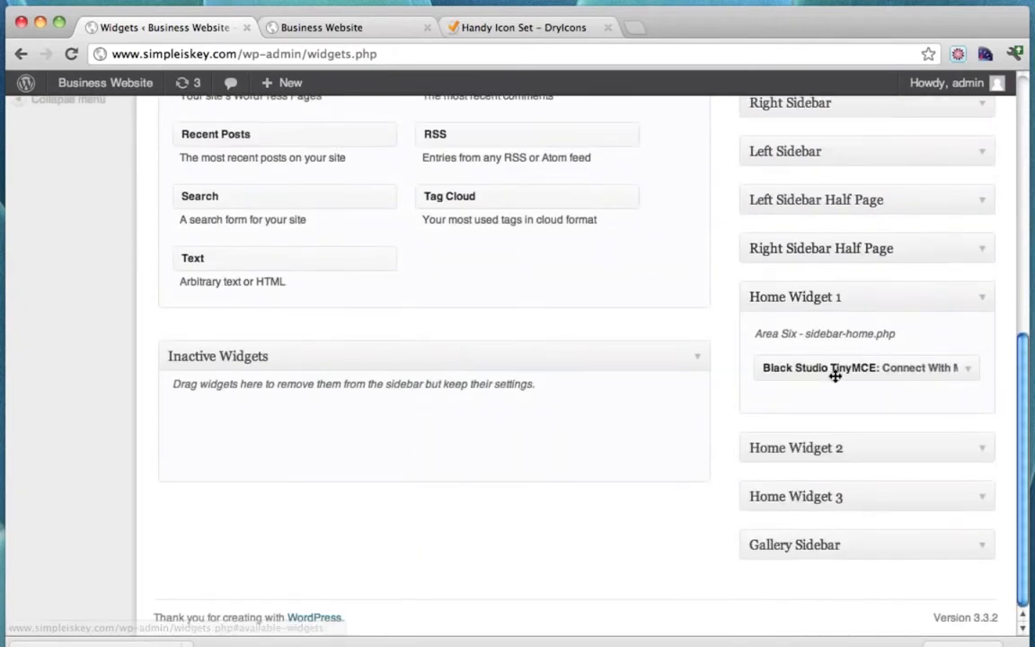
# Add a Black Studio TinyMCE widget titled 'Learn' to Home Widget 2.
pyautogui.click(981, 450)
pyautogui.scroll(10, 762, 444)
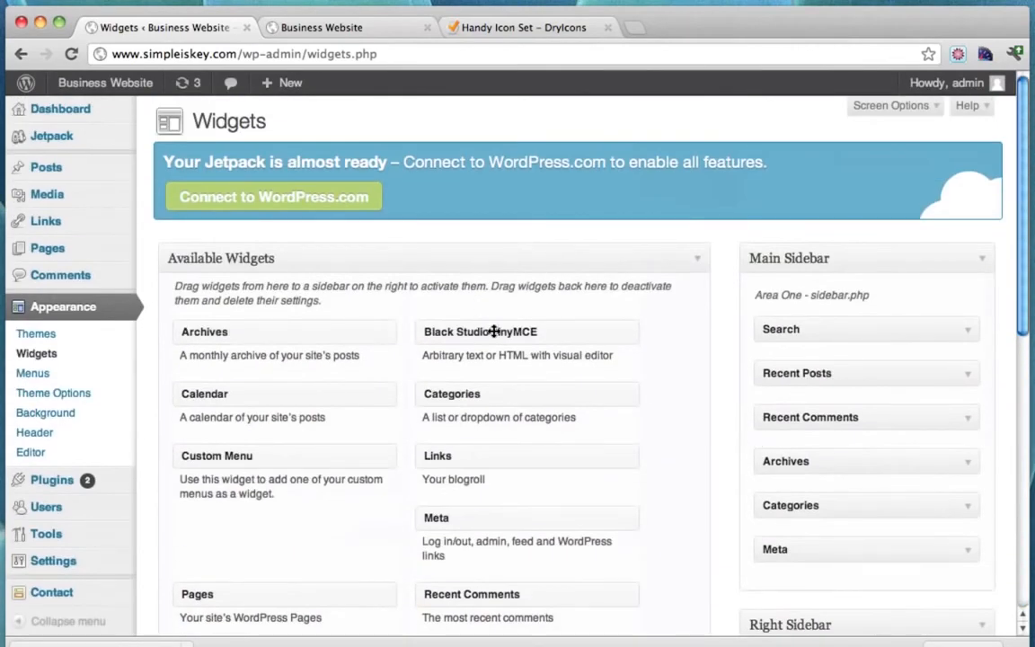
pyautogui.moveTo(493, 332); pyautogui.dragTo(827, 598)
pyautogui.scroll(-10, 605, 414)
pyautogui.scroll(-3, 803, 497)
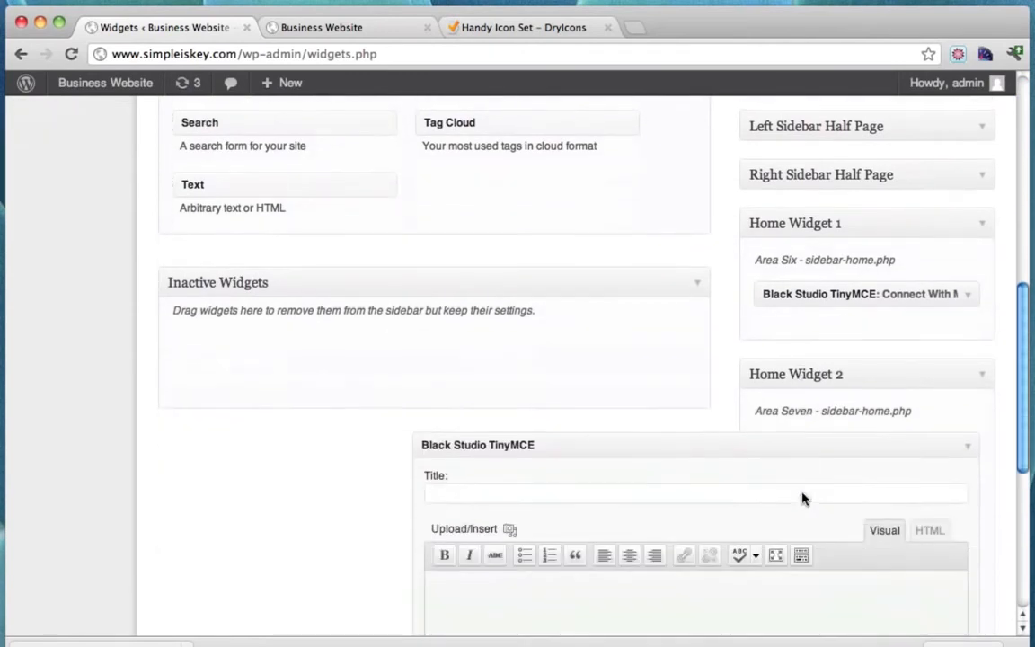
pyautogui.click(652, 493)
pyautogui.write('Learn')
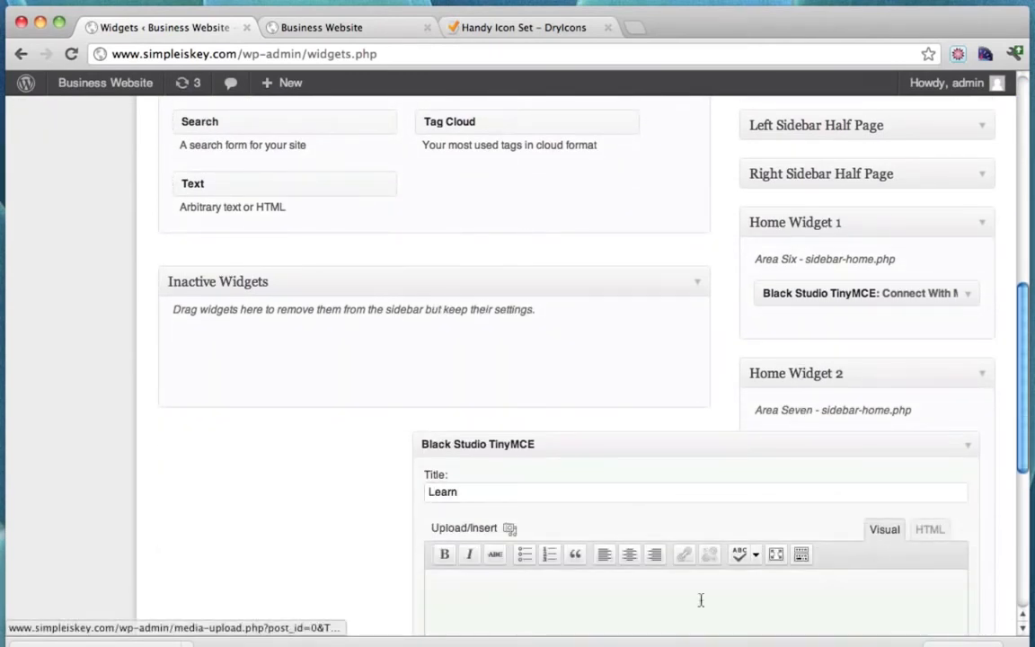
# Write the Learn text: 'Jump to a section or watch my step by step hour long how-to videos…'.
pyautogui.click(503, 589)
pyautogui.scroll(-2, 504, 590)
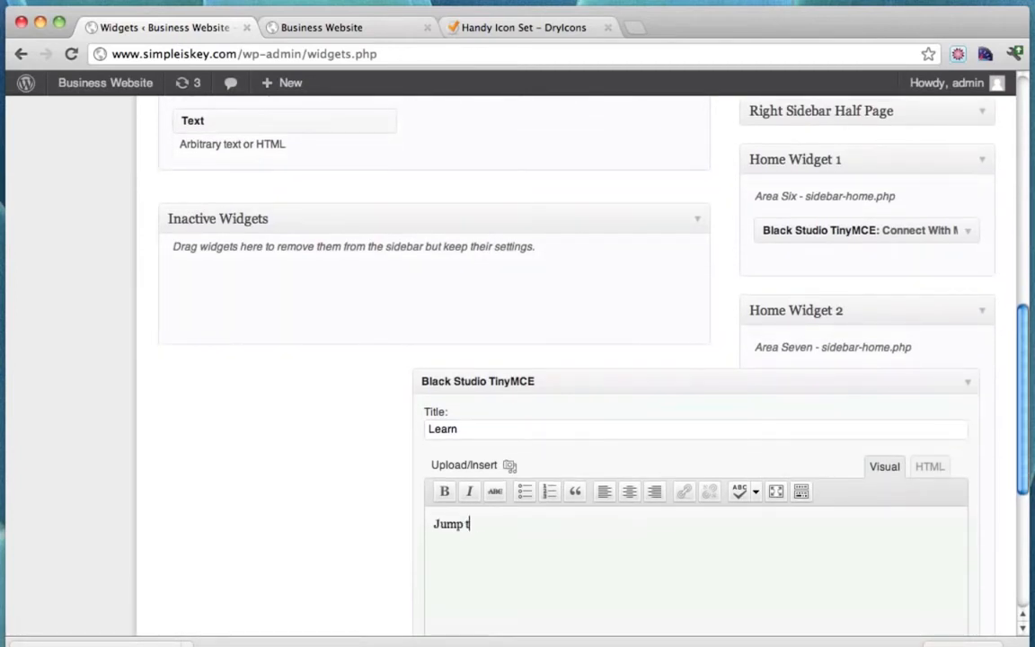
pyautogui.write('Jump to a section of ')
pyautogui.write('watch')
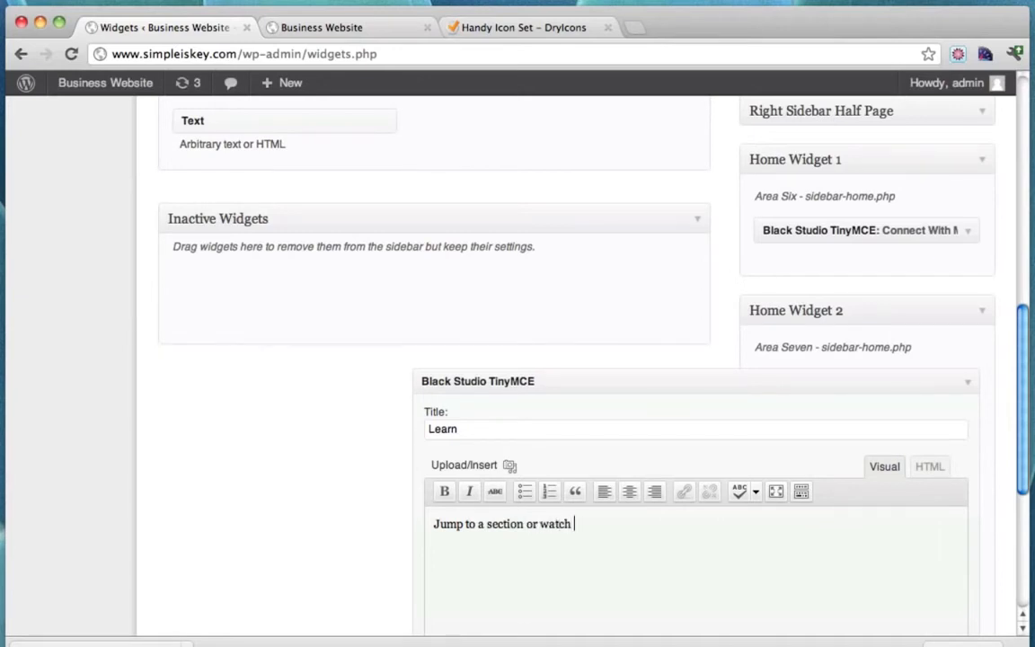
pyautogui.write(' my step by step ')
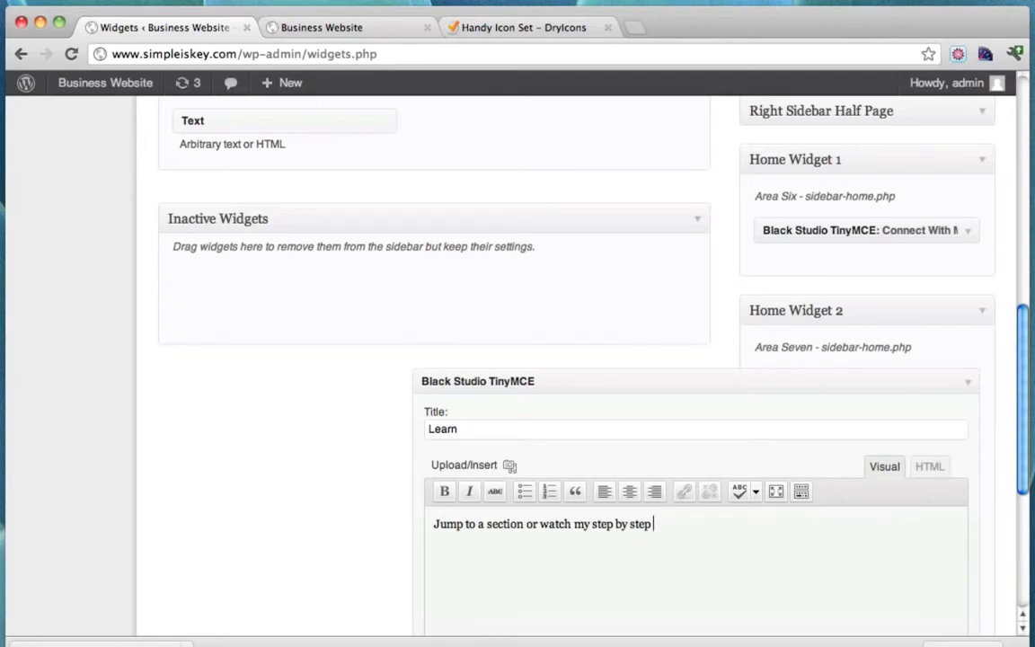
pyautogui.write('hour long how to videos')
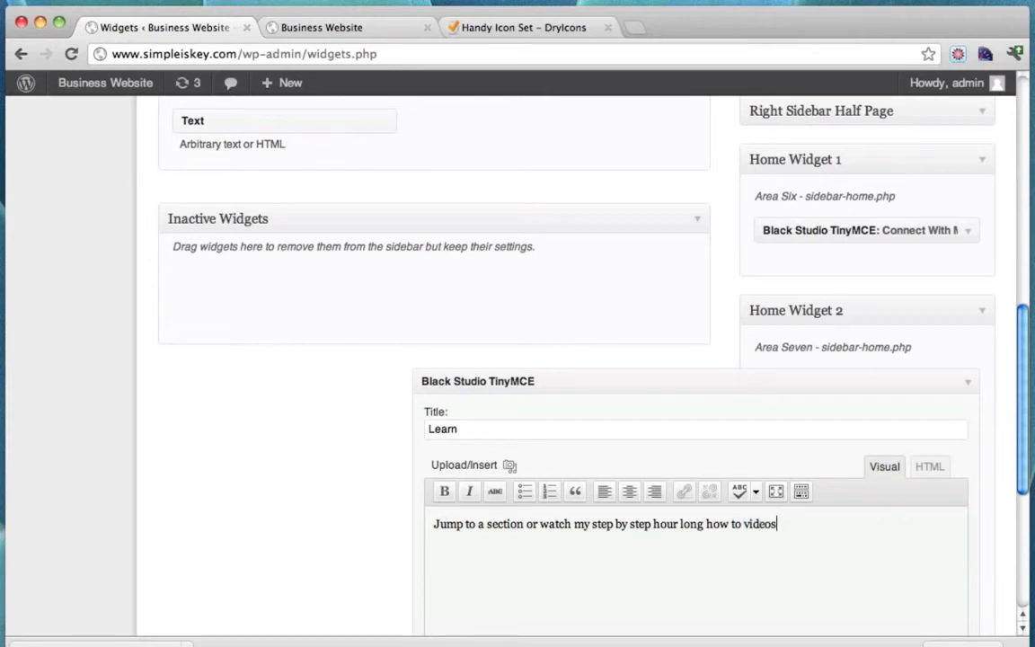
pyautogui.write(' to learn hot to create')
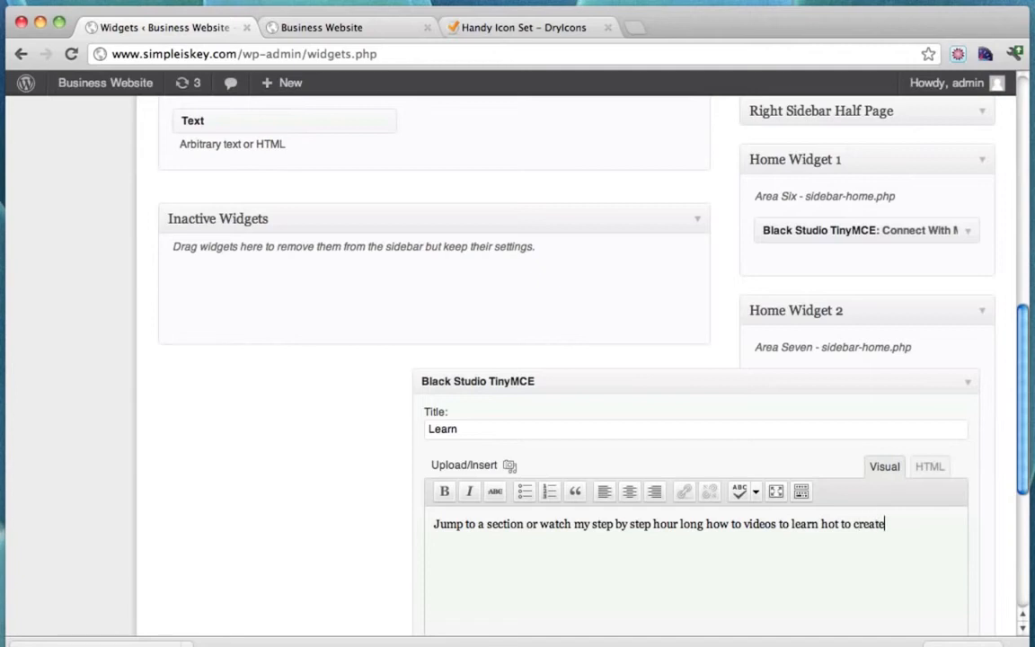
pyautogui.write(' a website from scratch!')
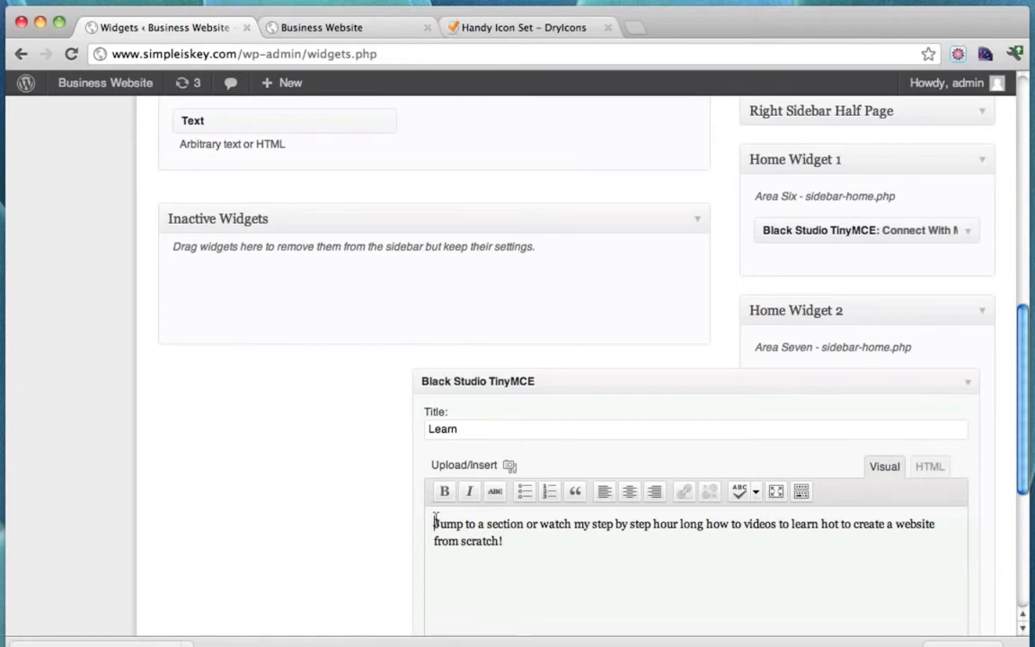
# Upload and insert monitor.png into the Learn widget, then save and collapse it.
pyautogui.click(509, 466)
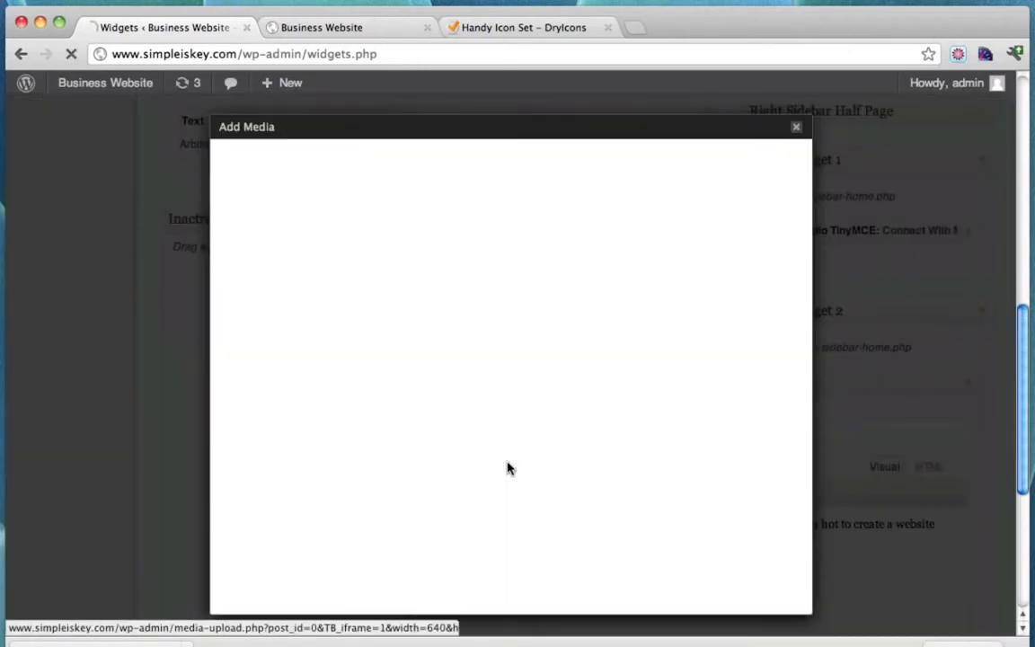
pyautogui.click(493, 338)
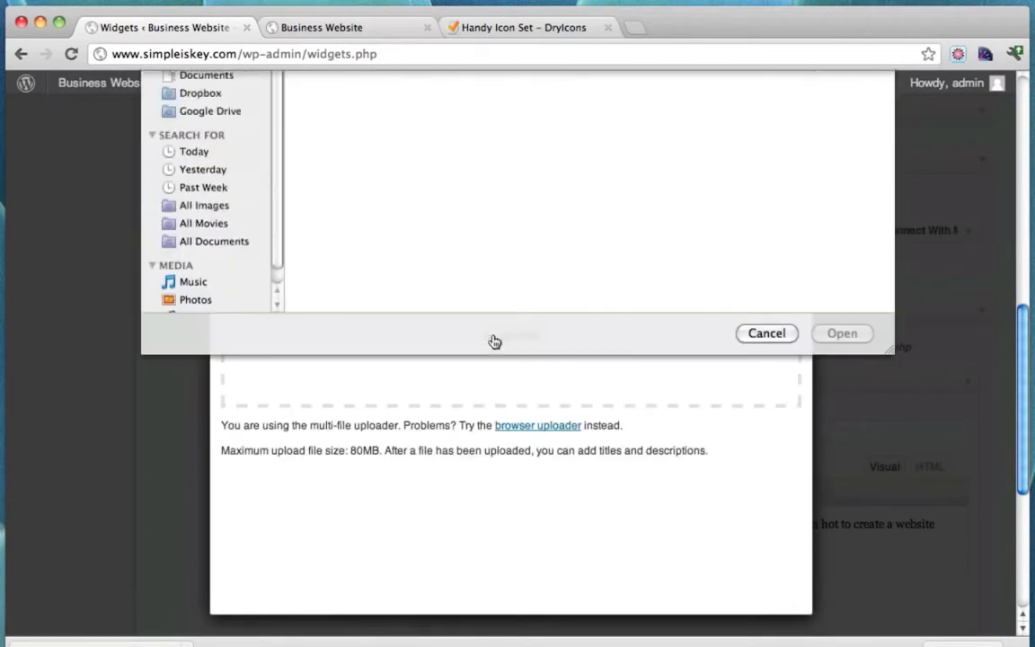
pyautogui.scroll(-3, 611, 269)
pyautogui.scroll(-6, 640, 259)
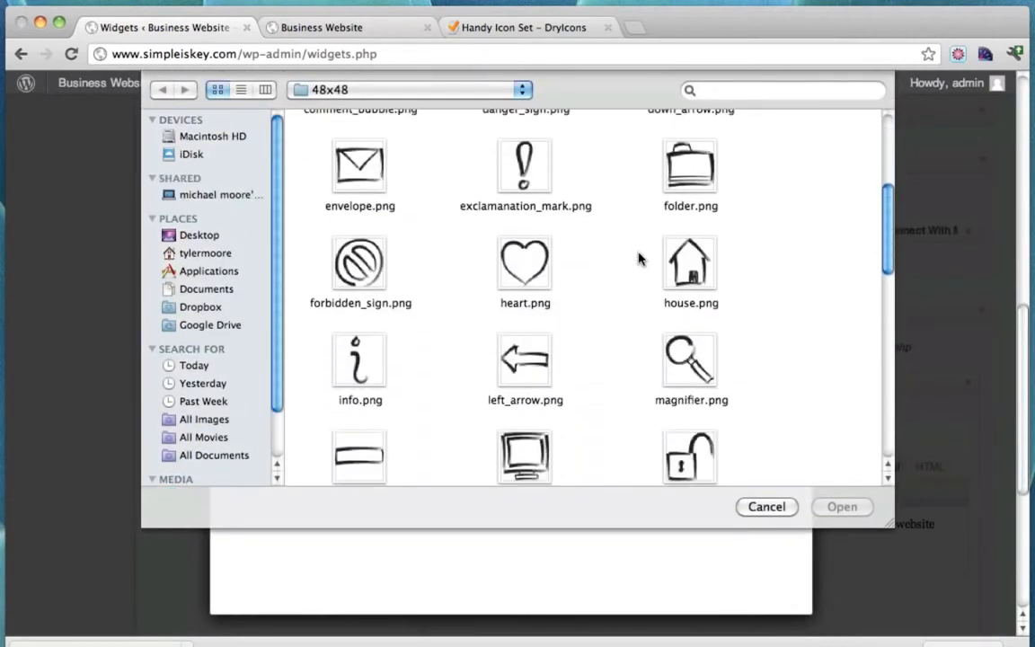
pyautogui.click(531, 317)
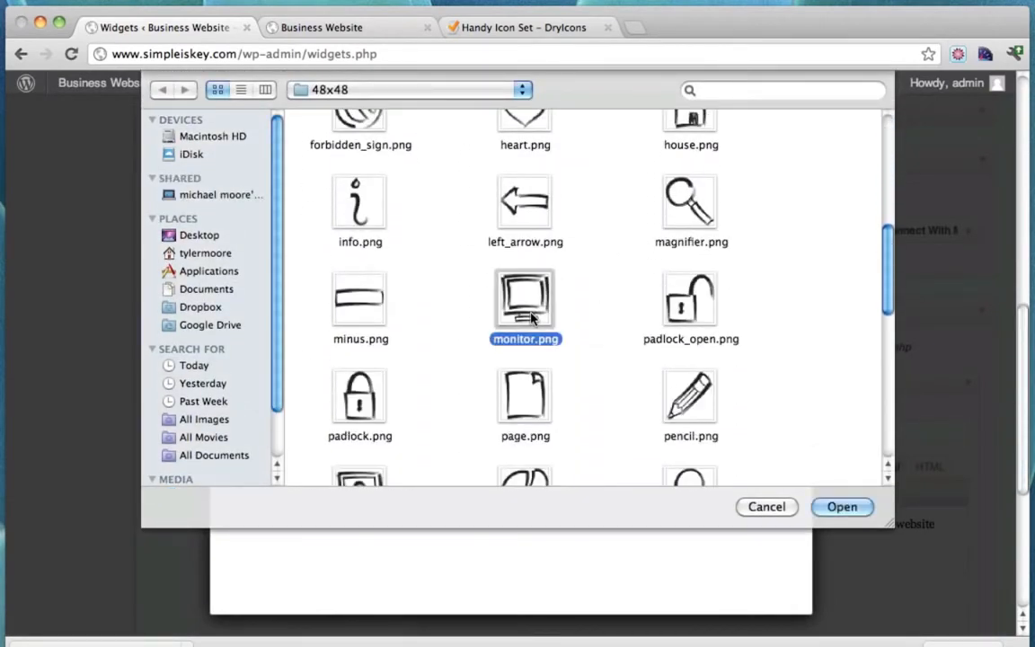
pyautogui.click(844, 508)
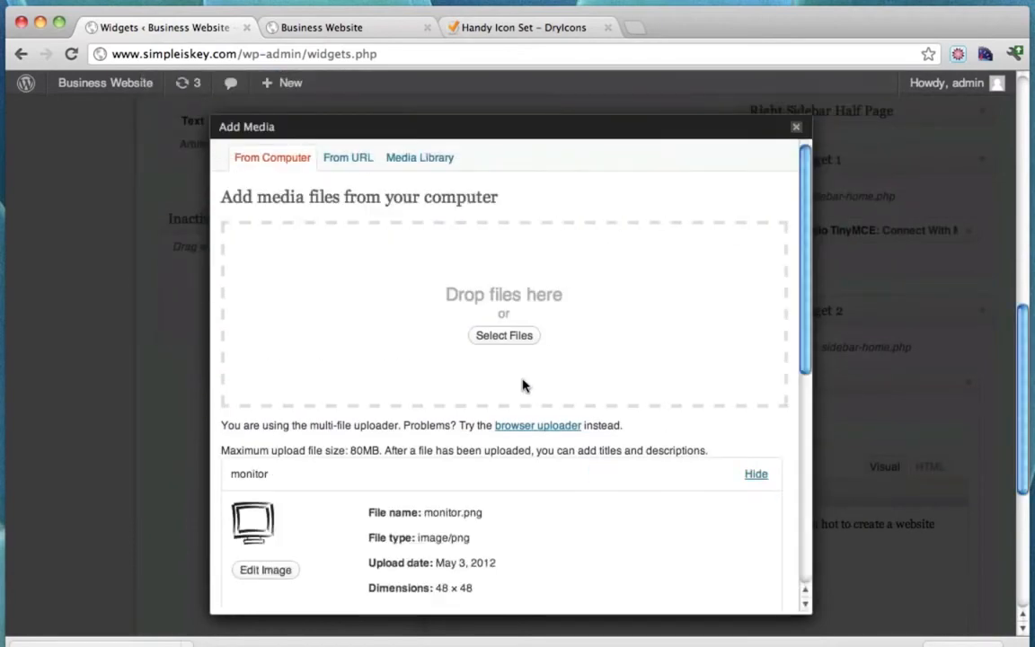
pyautogui.scroll(-5, 522, 386)
pyautogui.click(396, 535)
pyautogui.scroll(-5, 743, 462)
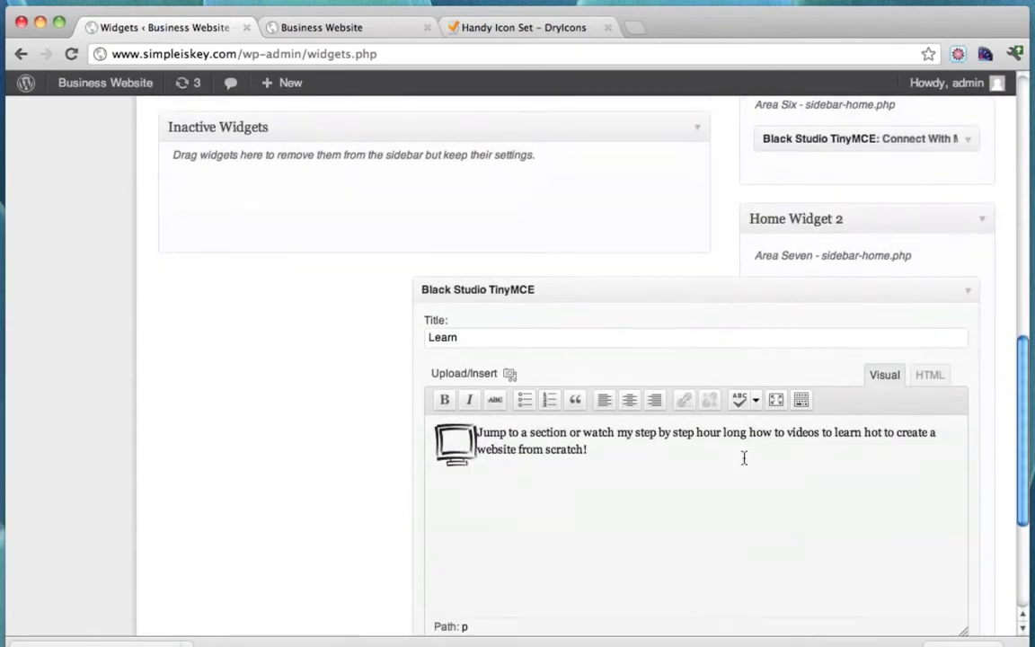
pyautogui.click(943, 454)
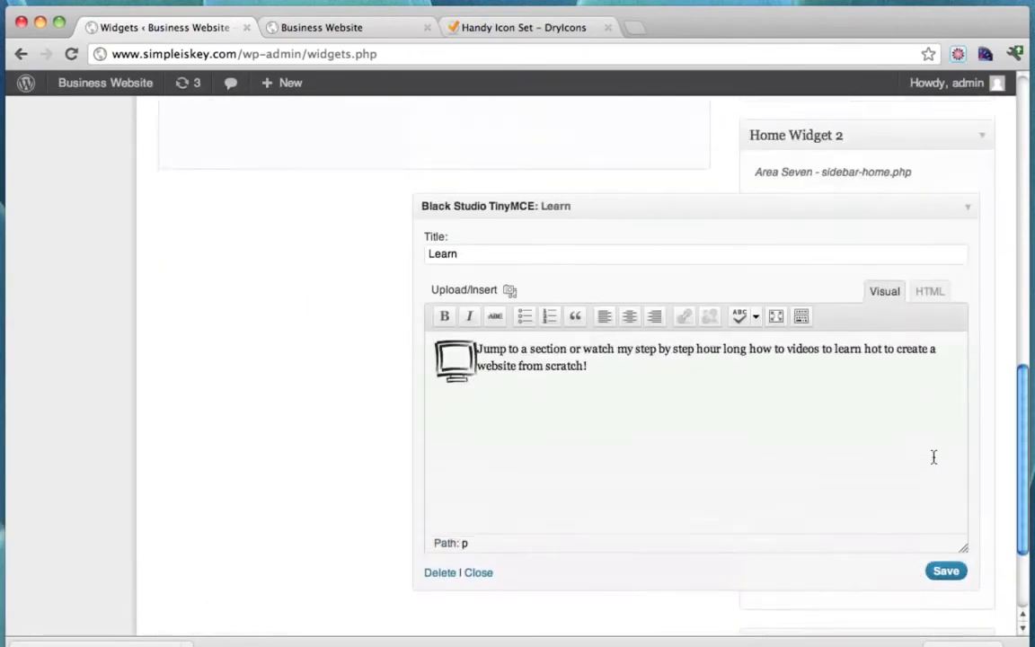
pyautogui.click(973, 234)
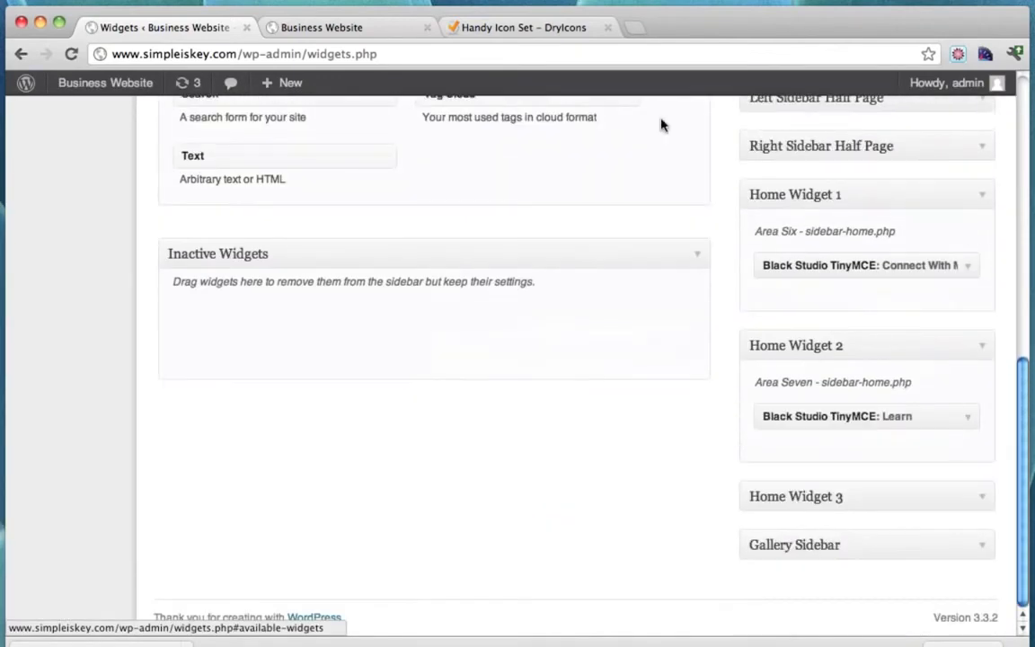
# Reload the live site to confirm the Learn box shows the monitor icon.
pyautogui.click(346, 28)
pyautogui.click(72, 55)
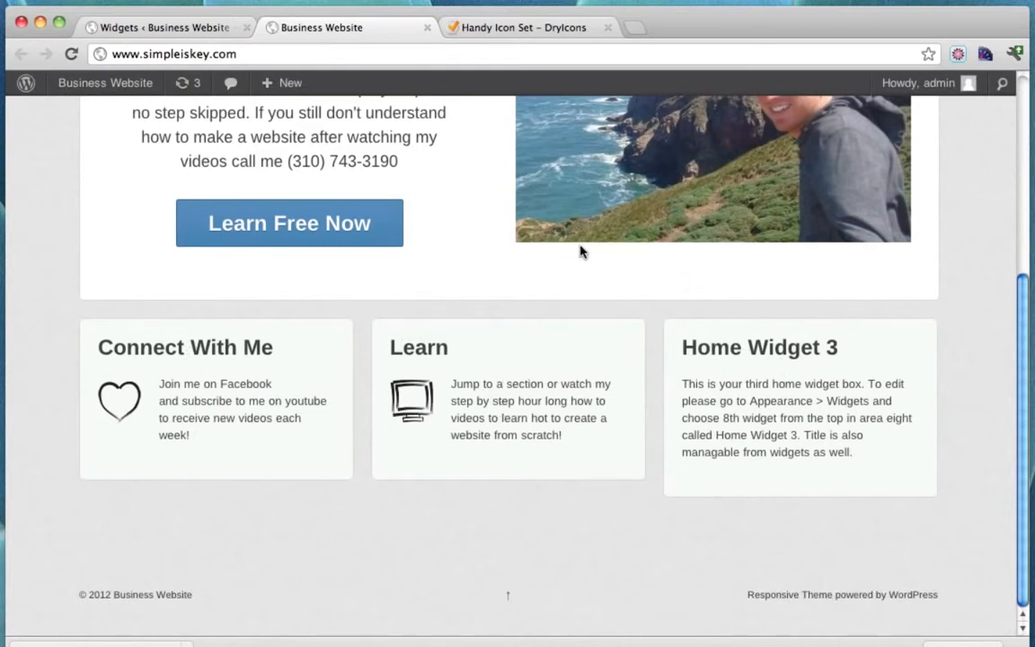
pyautogui.click(160, 26)
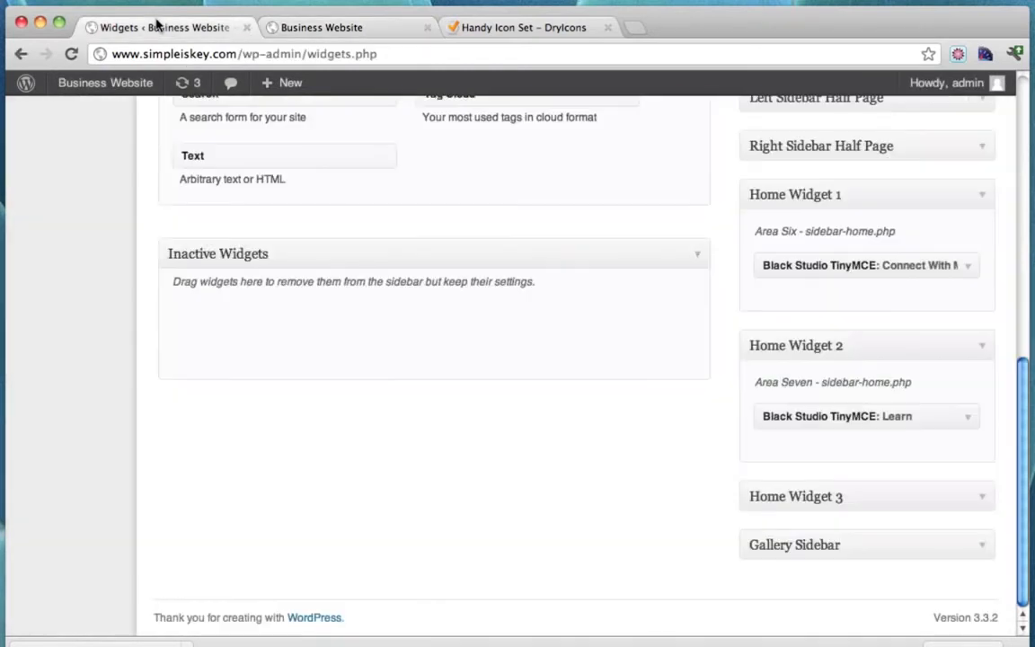
pyautogui.click(977, 498)
# Drag a Black Studio TinyMCE widget into Home Widget 3 and title it 'Contact Me'.
pyautogui.scroll(8, 700, 411)
pyautogui.scroll(5, 699, 414)
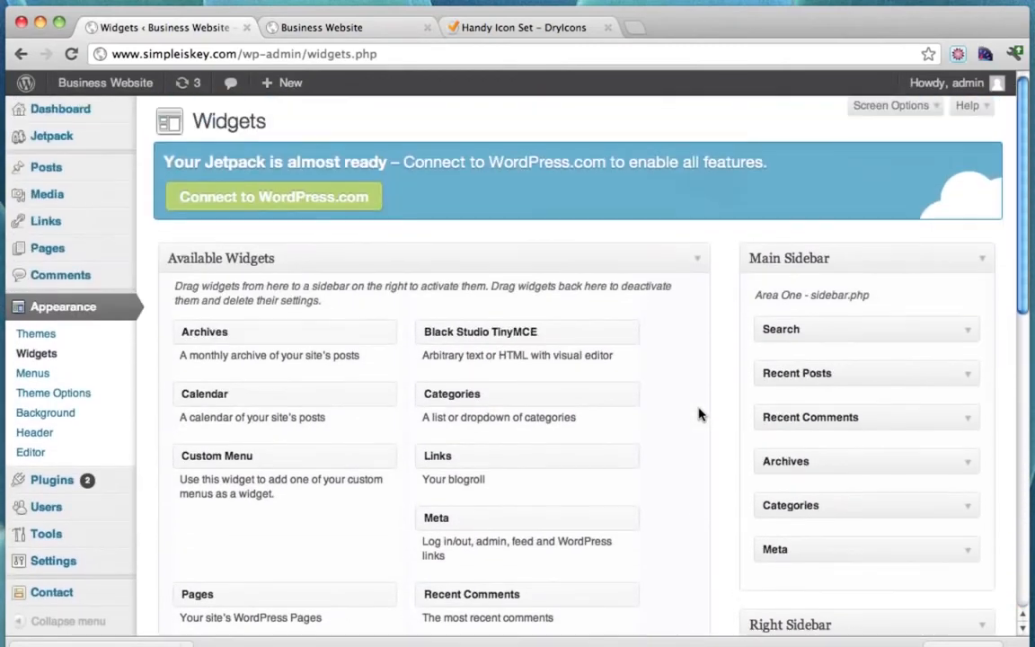
pyautogui.moveTo(506, 330); pyautogui.dragTo(810, 533)
pyautogui.scroll(-10, 612, 396)
pyautogui.click(579, 589)
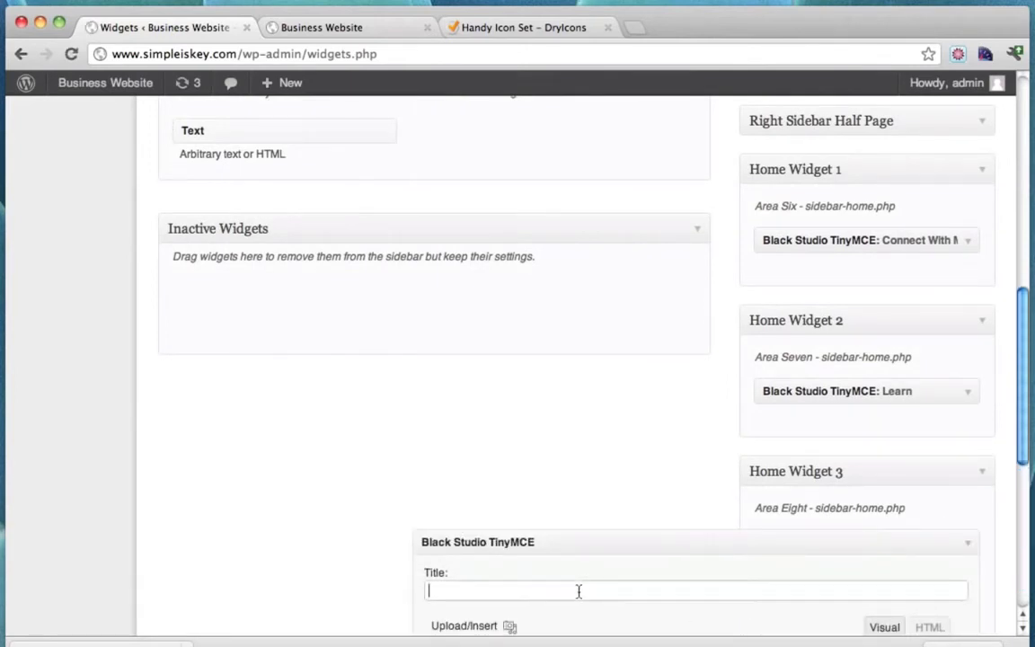
pyautogui.write('Contact Me')
pyautogui.scroll(-3, 485, 539)
# Write text inviting visitors with questions to contact you by email, phone or facebook.
pyautogui.click(500, 600)
pyautogui.write('If you have any qie')
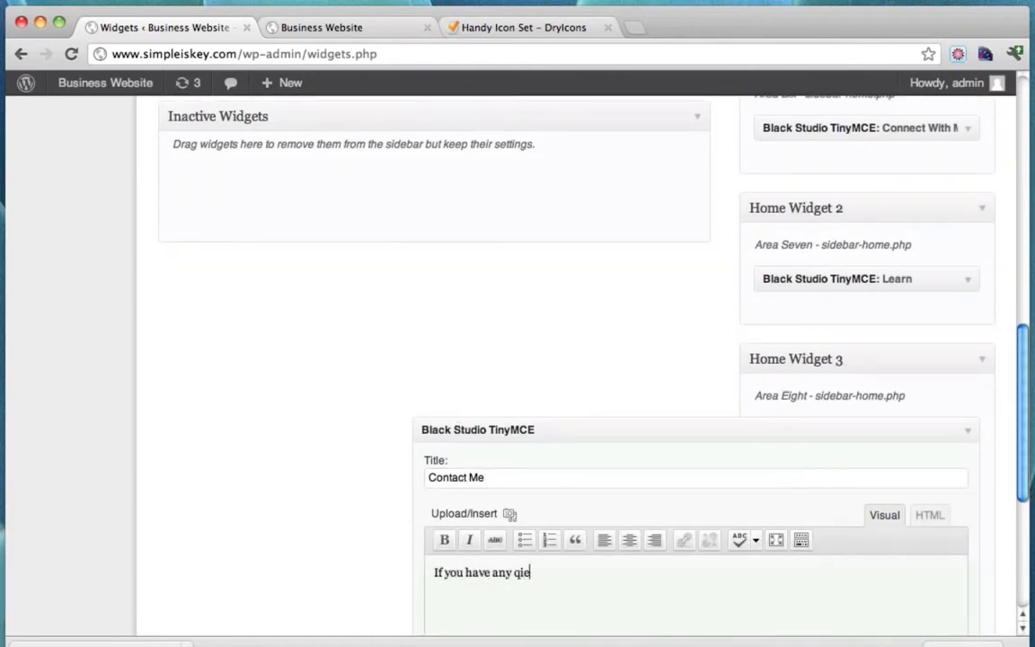
pyautogui.write('stiuestions or just want to say "Hey!" feel free to')
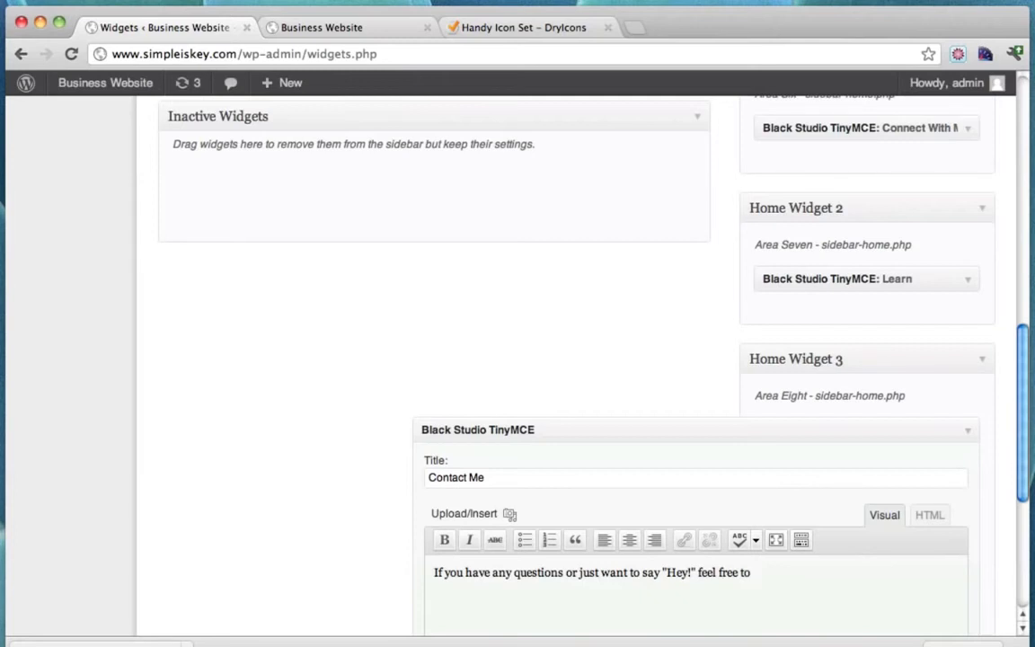
pyautogui.write('me by email.')
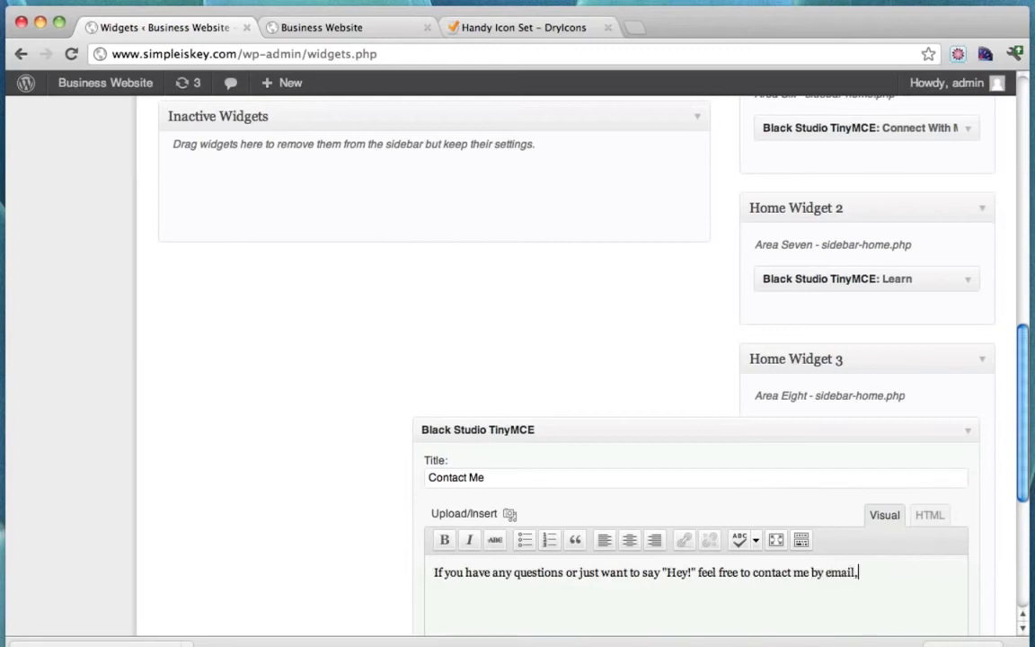
pyautogui.write(' phone or facebook.')
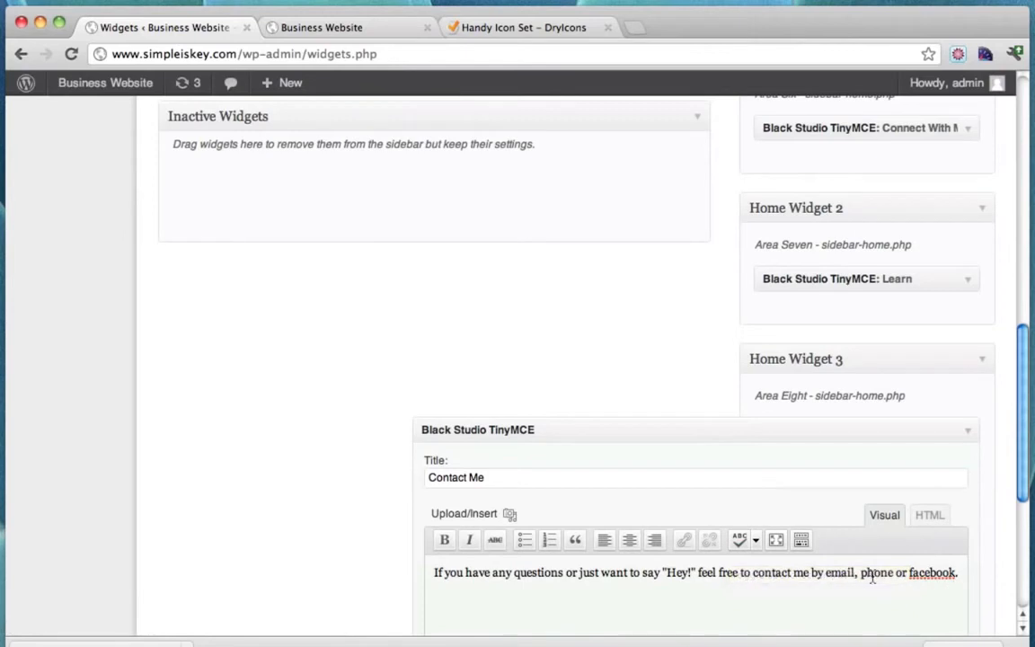
pyautogui.scroll(-4, 869, 578)
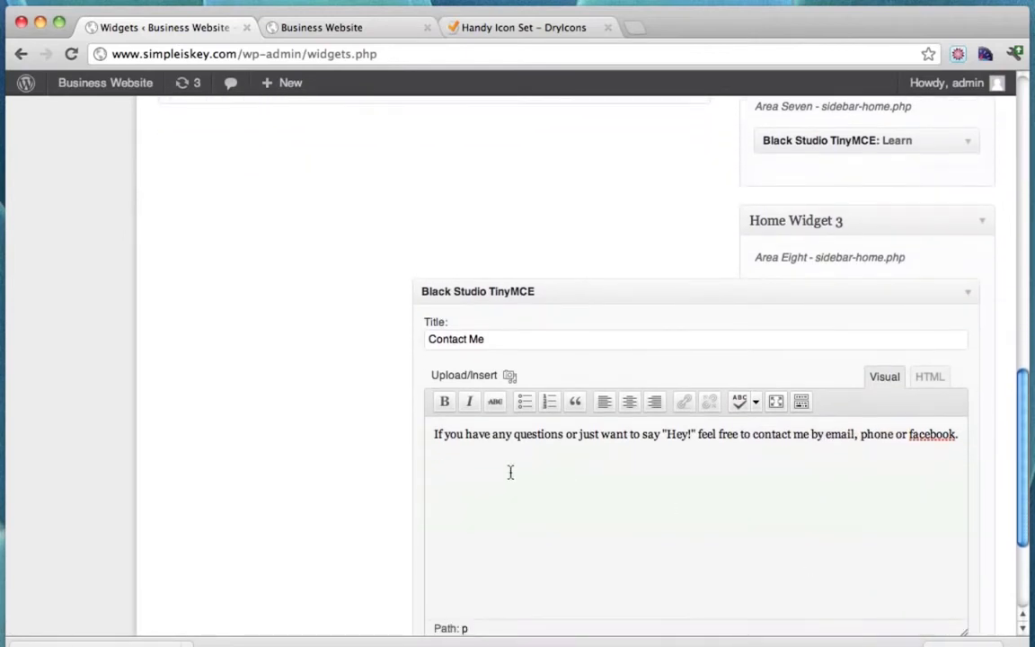
pyautogui.click(435, 435)
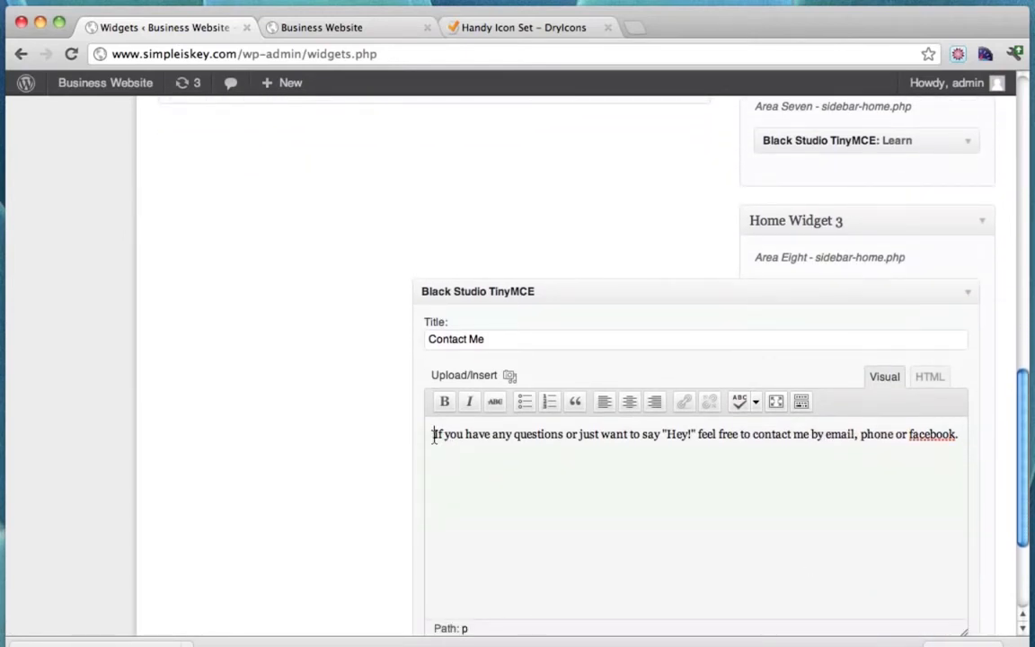
# Upload user.png and insert it at the start of the Contact Me text.
pyautogui.click(508, 377)
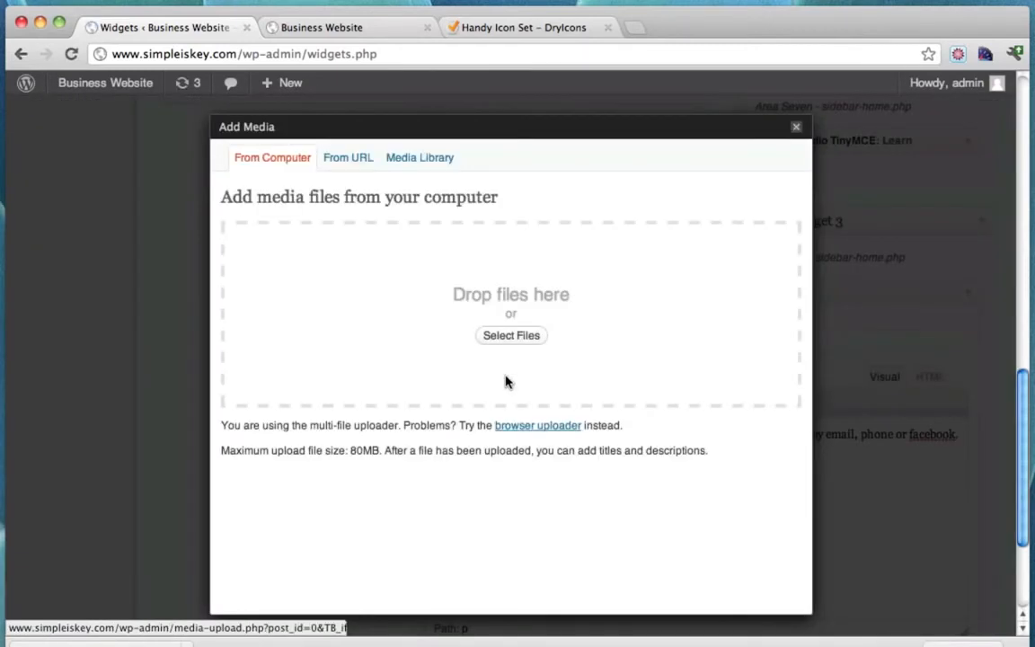
pyautogui.click(517, 337)
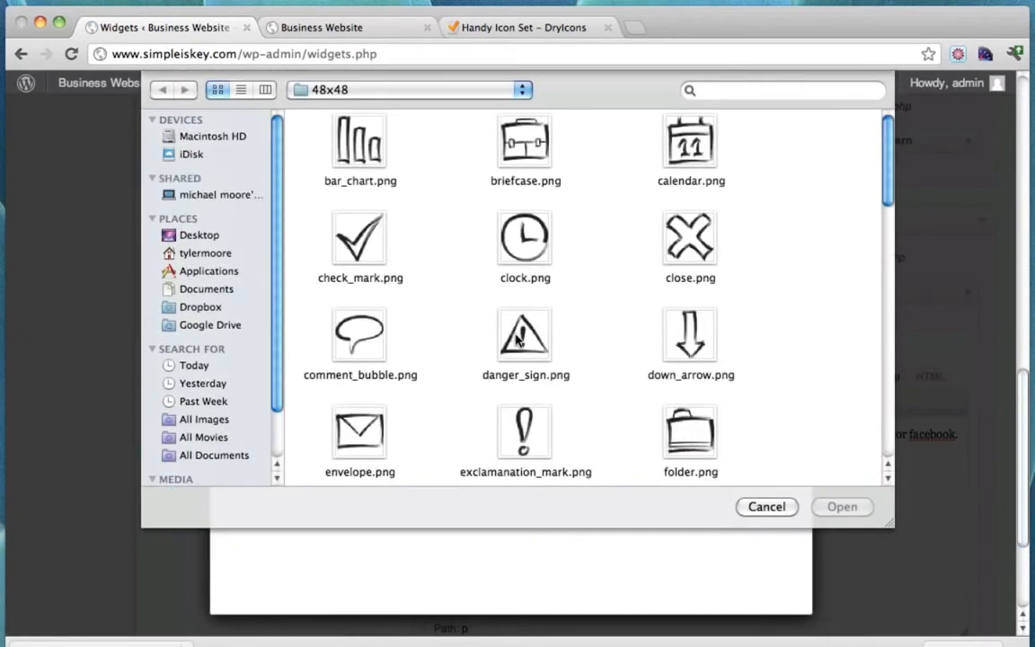
pyautogui.scroll(-10, 626, 297)
pyautogui.scroll(-5, 626, 297)
pyautogui.click(359, 435)
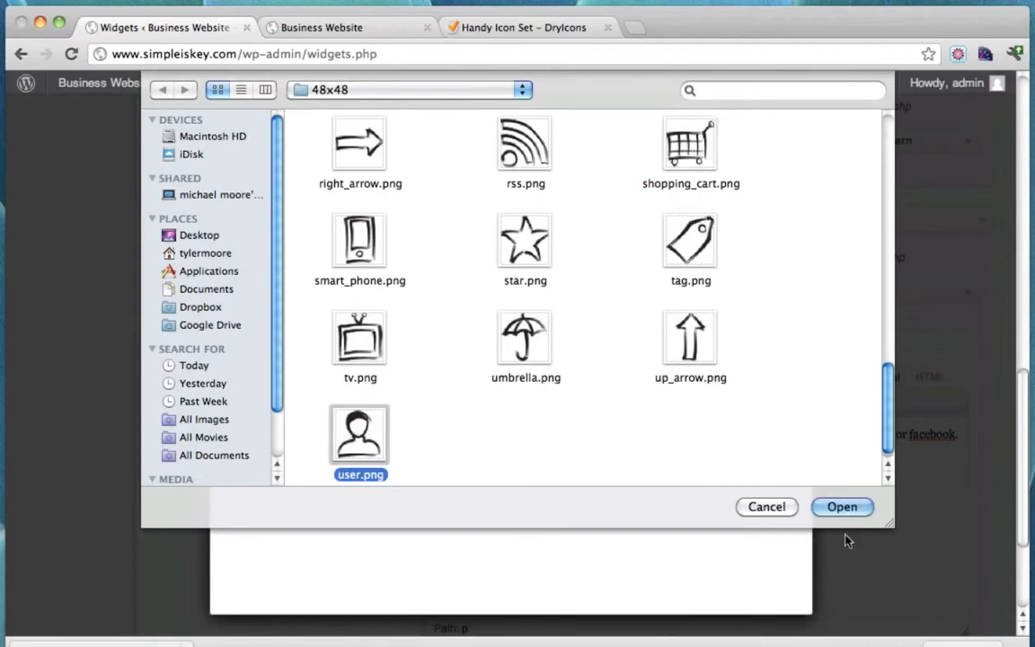
pyautogui.click(853, 506)
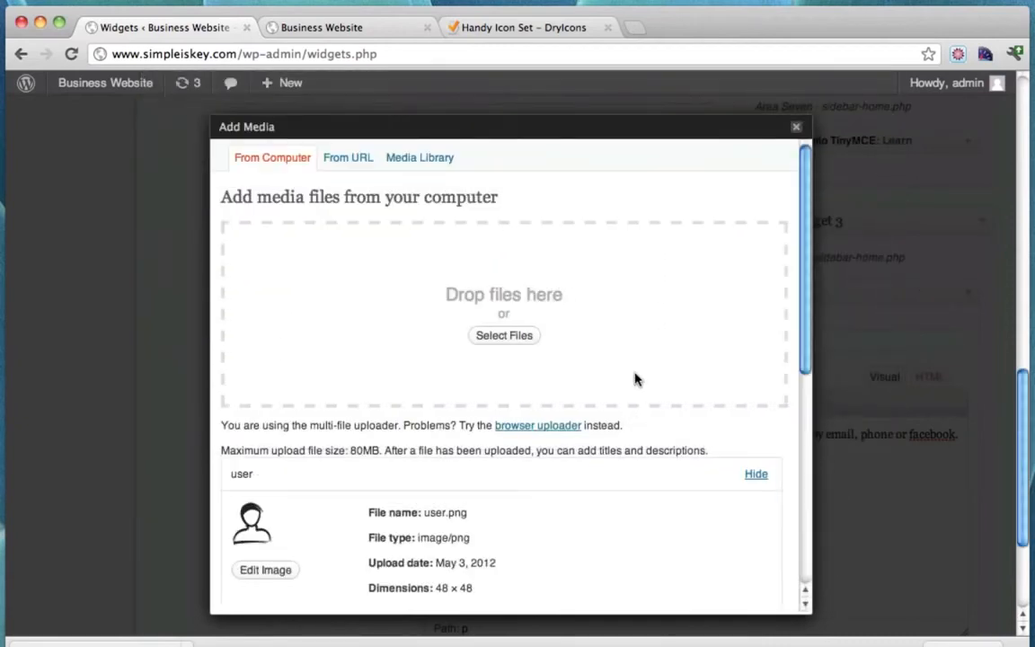
pyautogui.scroll(-10, 635, 377)
pyautogui.click(390, 535)
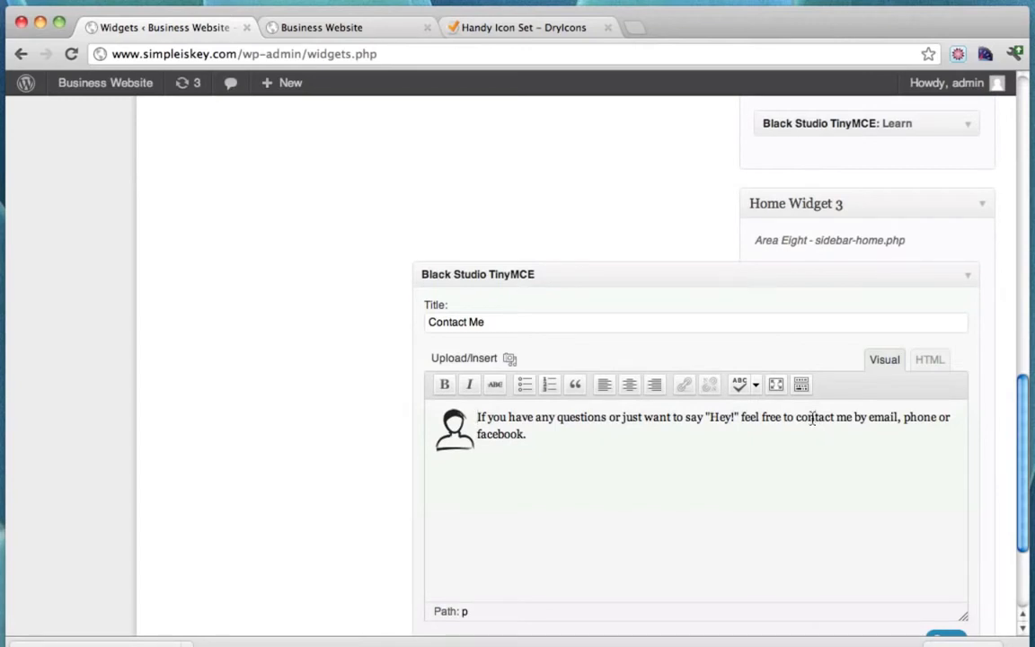
# Link the word 'contact' in the widget text to the Contact Me page.
pyautogui.doubleClick(812, 417)
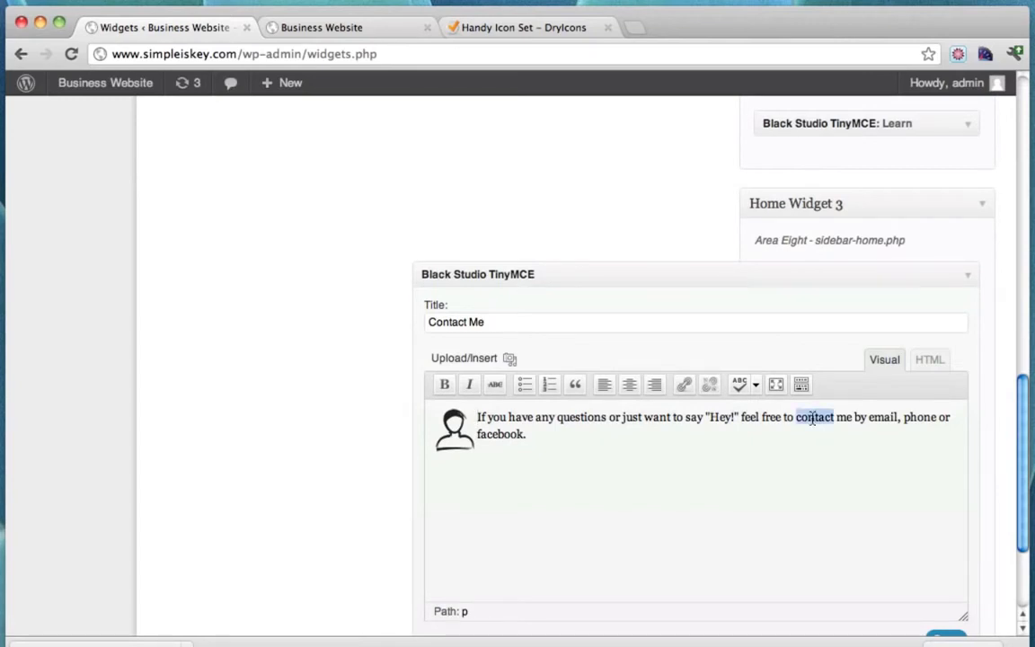
pyautogui.click(683, 388)
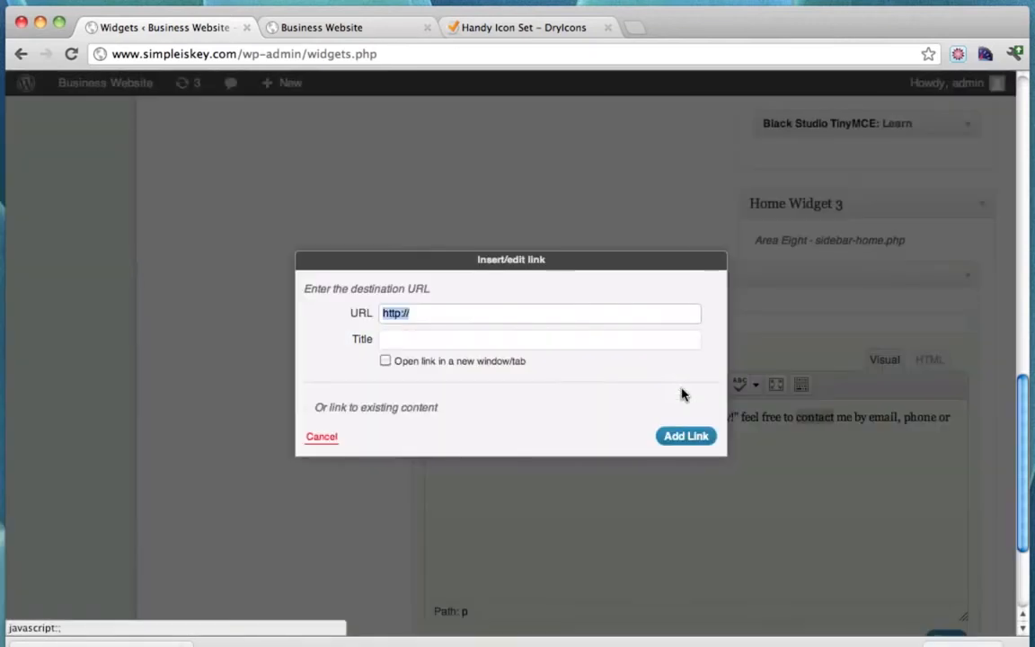
pyautogui.click(303, 411)
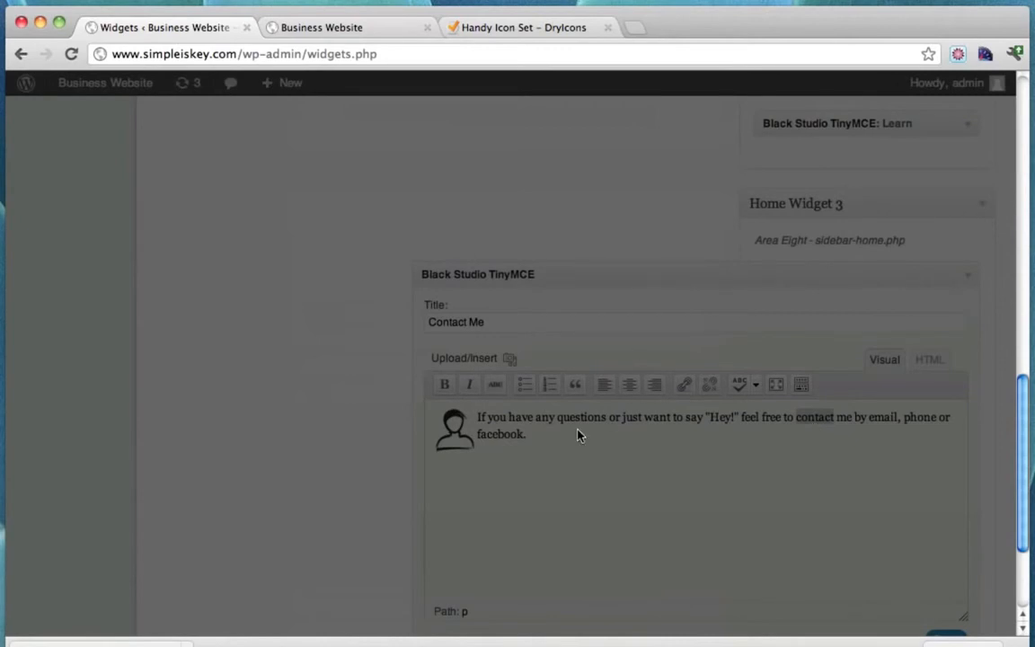
pyautogui.scroll(-3, 578, 435)
pyautogui.scroll(7, 577, 434)
pyautogui.scroll(-7, 578, 435)
pyautogui.scroll(8, 578, 435)
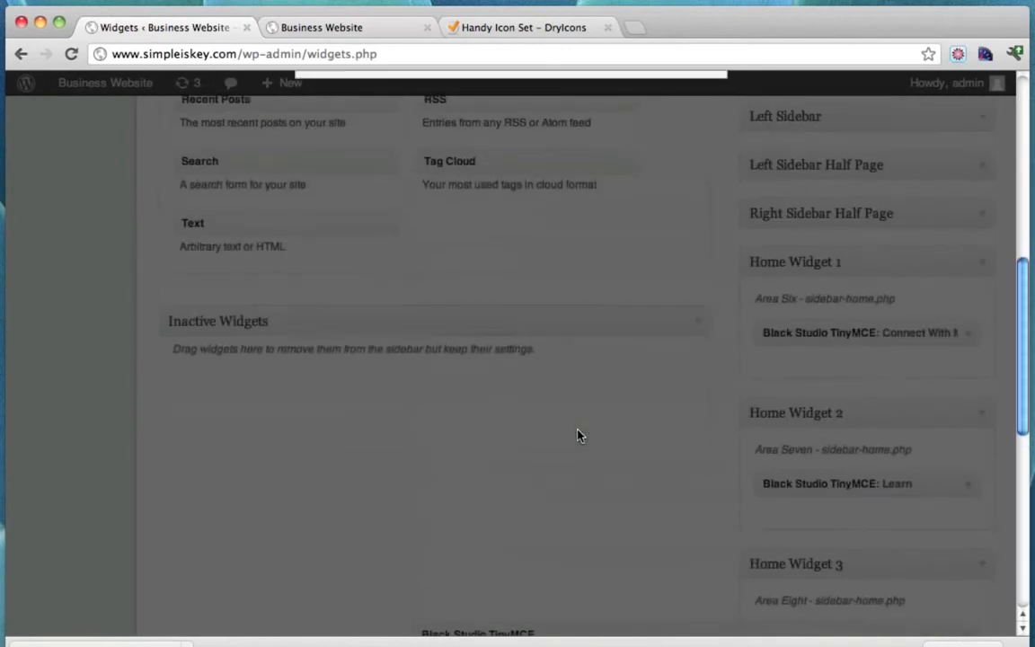
pyautogui.scroll(10, 578, 435)
pyautogui.scroll(-1, 578, 435)
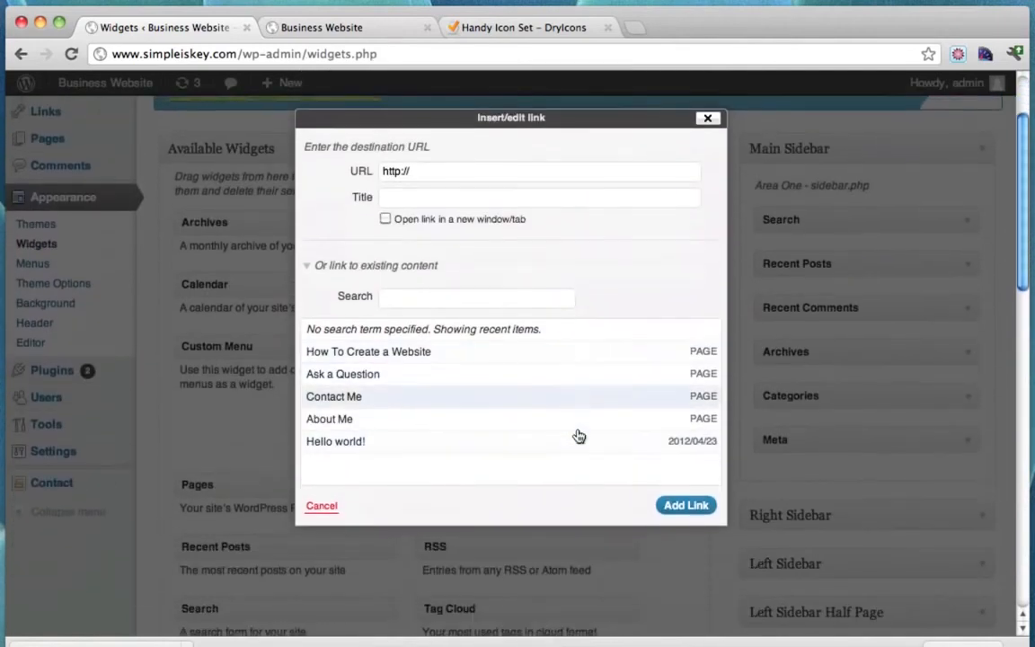
pyautogui.scroll(-1, 578, 435)
pyautogui.scroll(3, 577, 434)
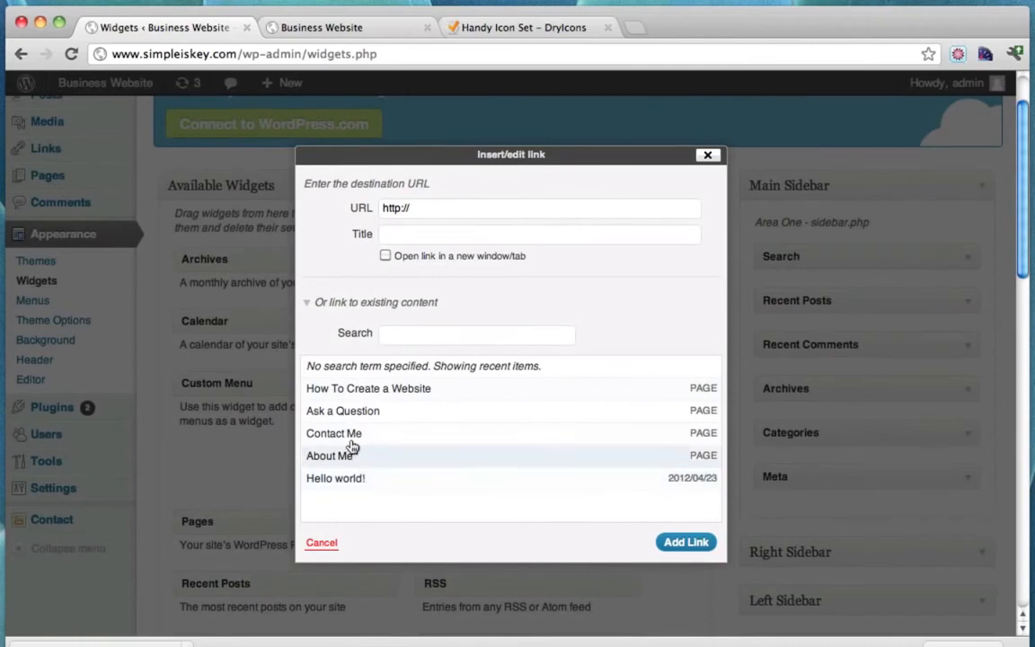
pyautogui.click(384, 432)
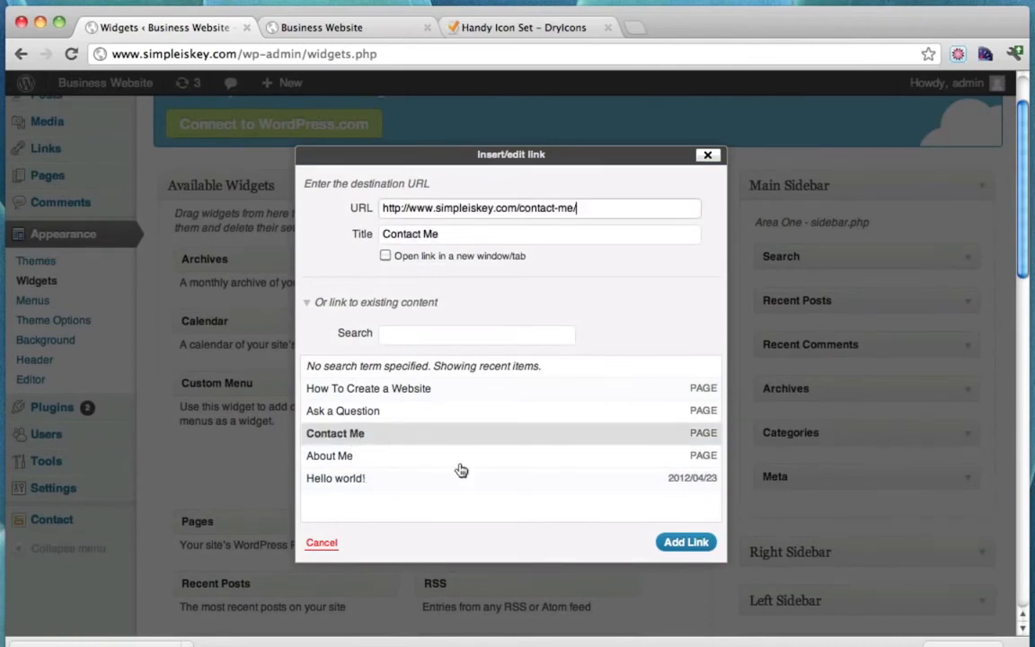
pyautogui.click(686, 543)
# Save and collapse the Contact Me widget, then reload the live site to view it.
pyautogui.scroll(-10, 719, 525)
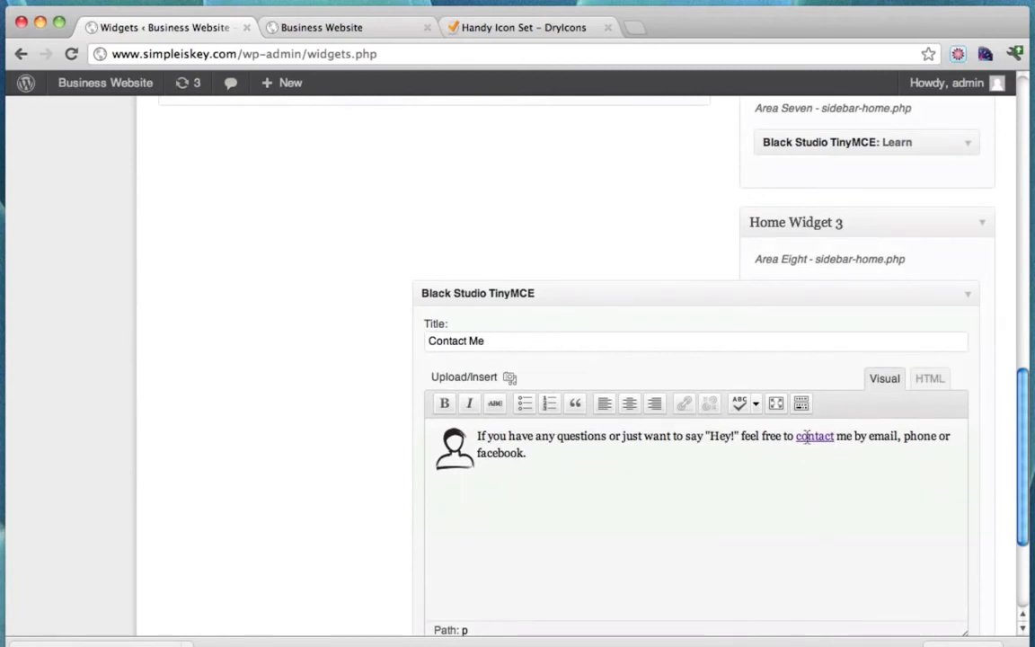
pyautogui.scroll(-3, 838, 478)
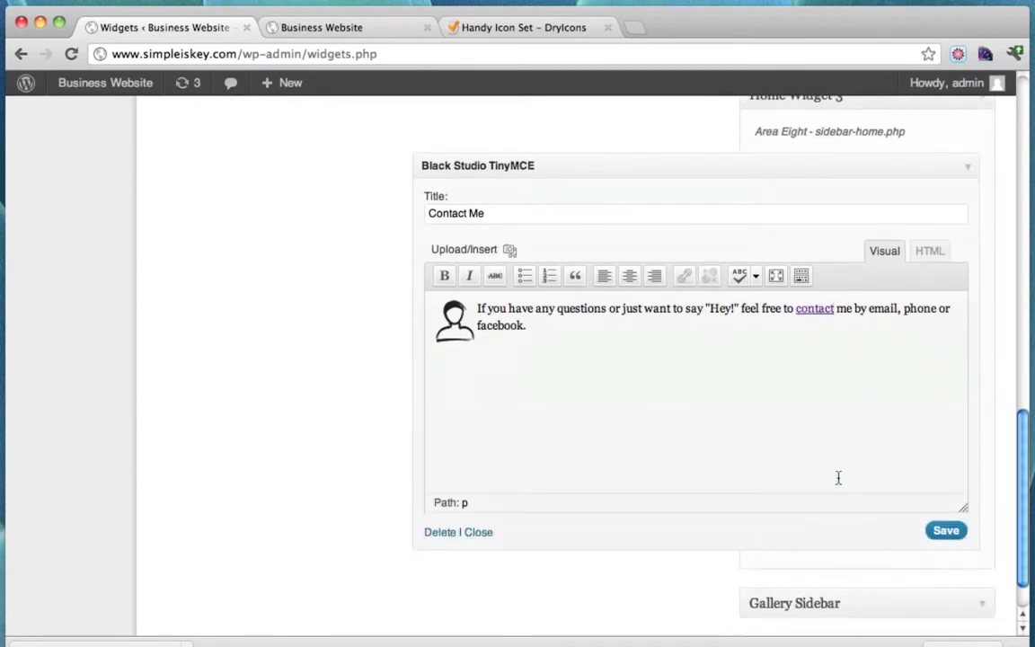
pyautogui.click(801, 276)
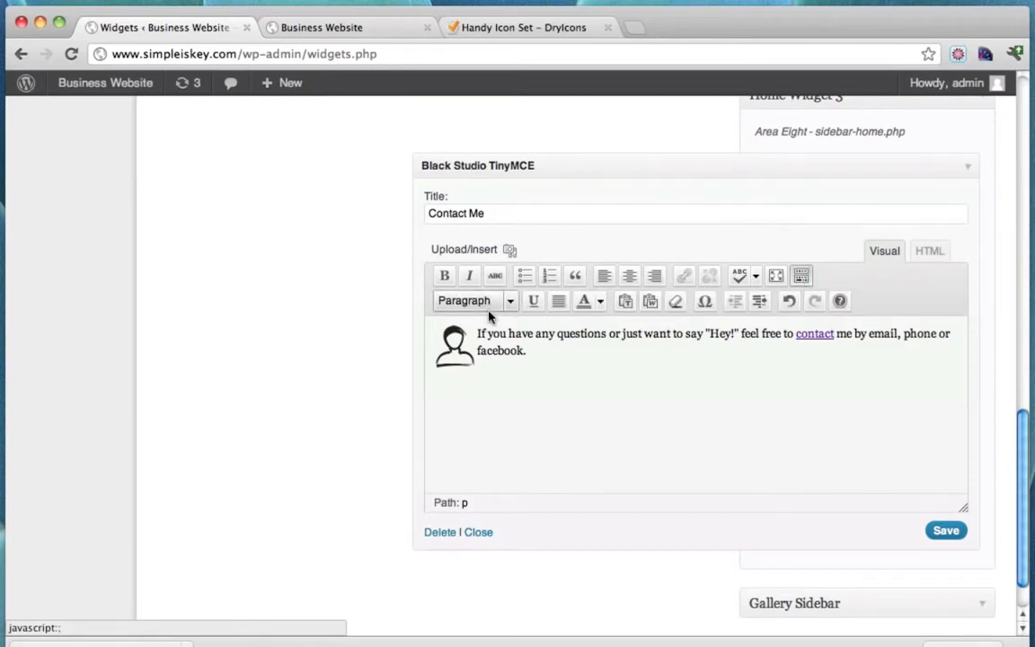
pyautogui.click(511, 302)
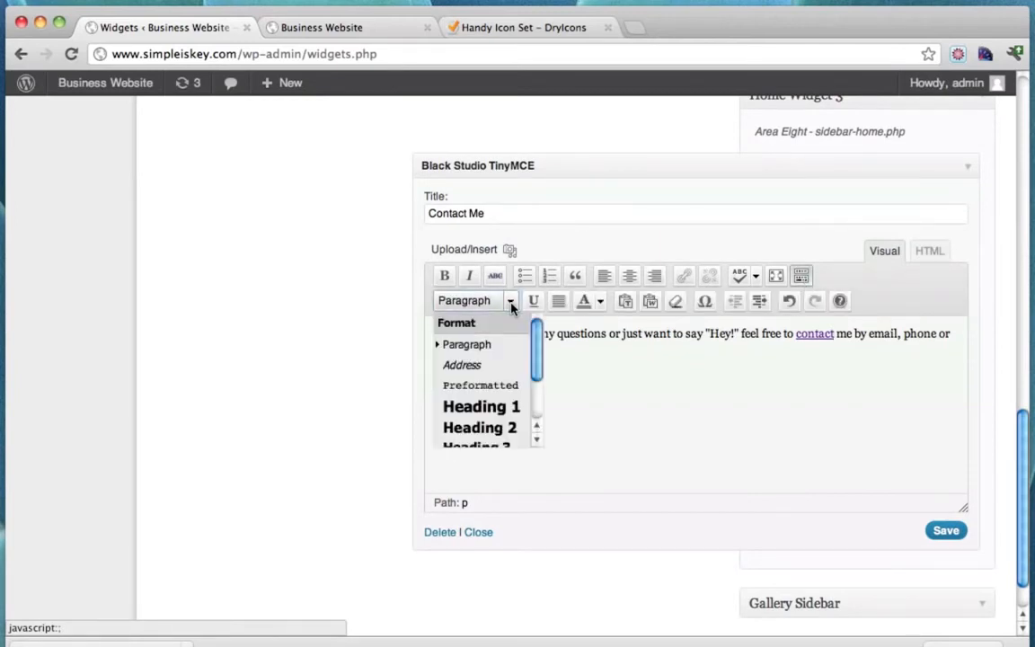
pyautogui.click(693, 386)
pyautogui.click(946, 530)
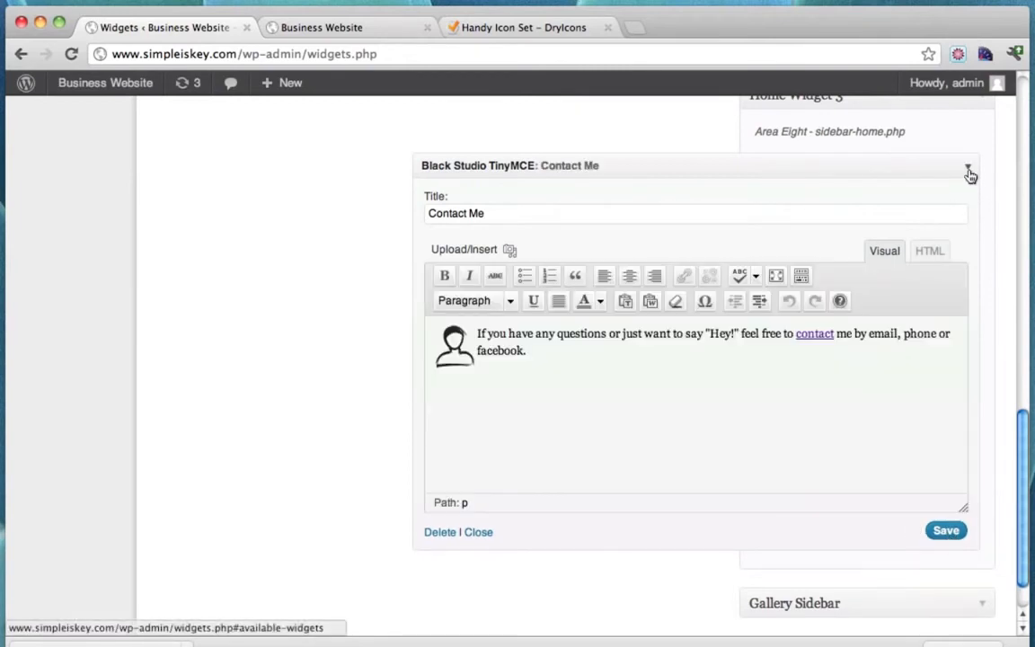
pyautogui.click(968, 171)
pyautogui.click(332, 27)
pyautogui.click(72, 55)
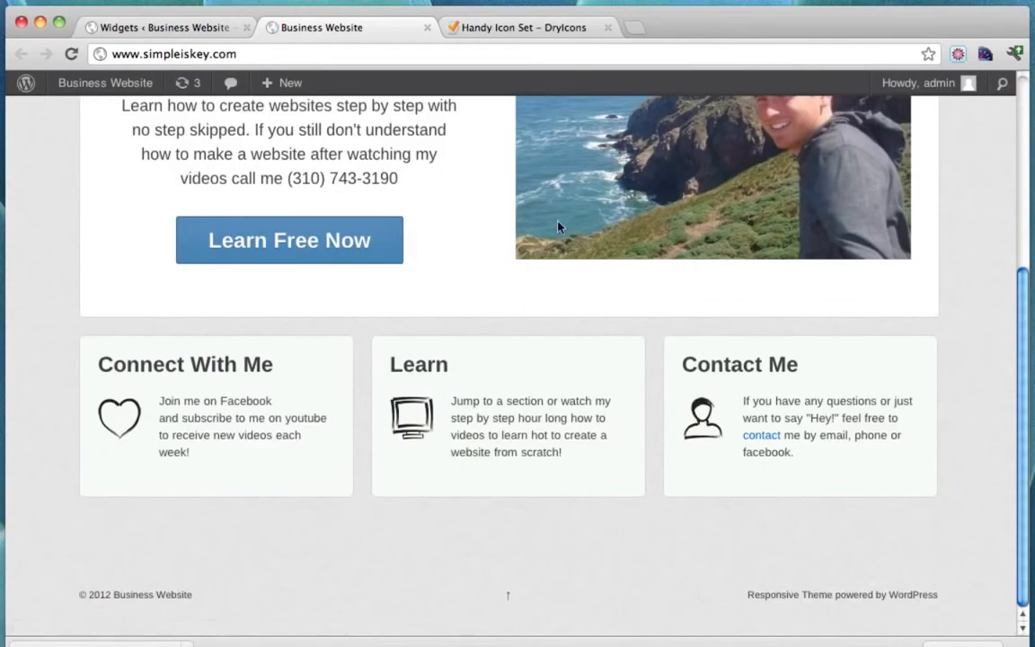
# Close the Widgets admin tab and open the Dashboard in a new tab from the Business Website menu.
pyautogui.scroll(5, 617, 318)
pyautogui.scroll(-5, 617, 318)
pyautogui.scroll(2, 617, 318)
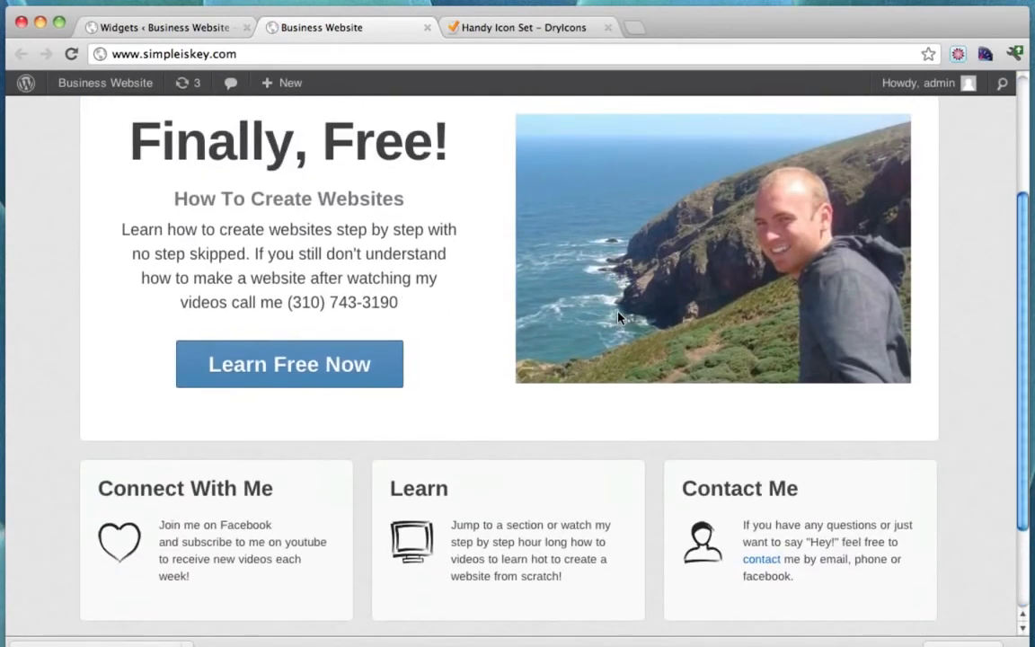
pyautogui.scroll(-2, 617, 318)
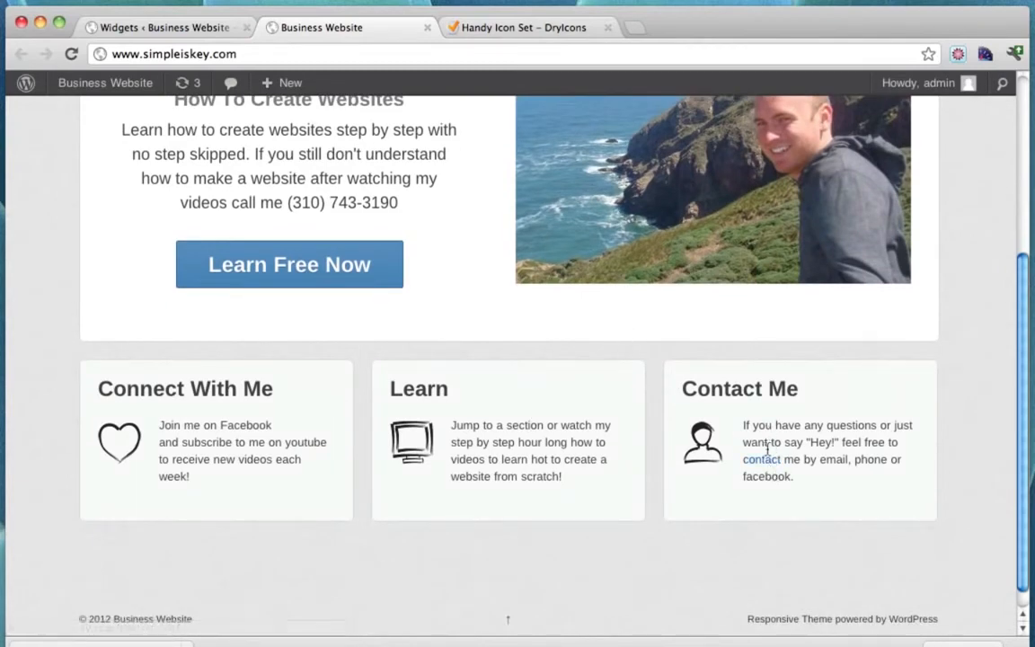
pyautogui.scroll(4, 761, 465)
pyautogui.scroll(2, 761, 464)
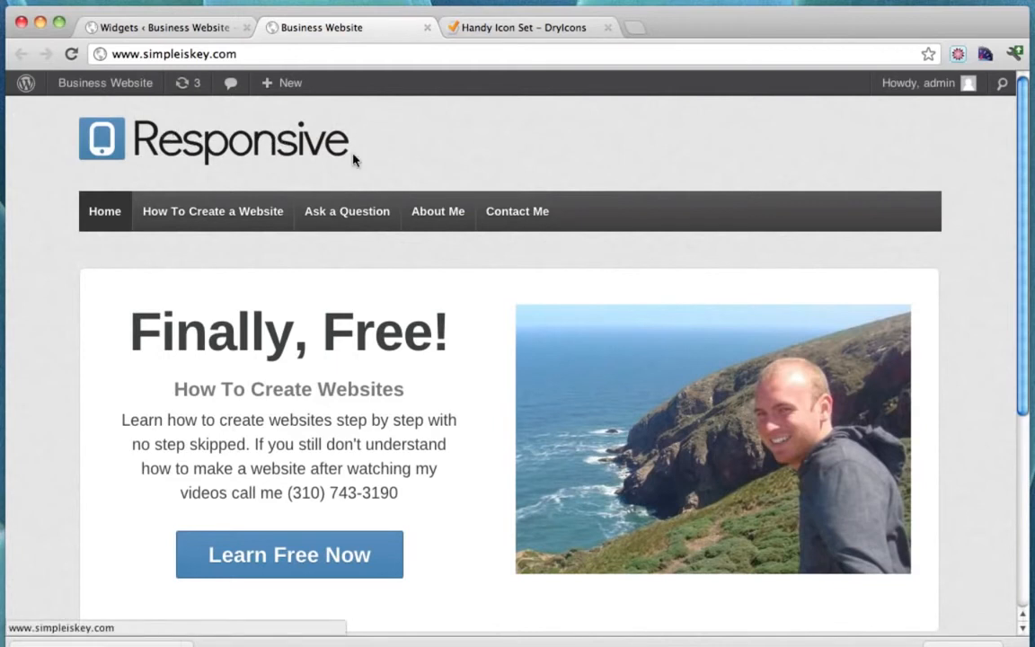
pyautogui.click(246, 28)
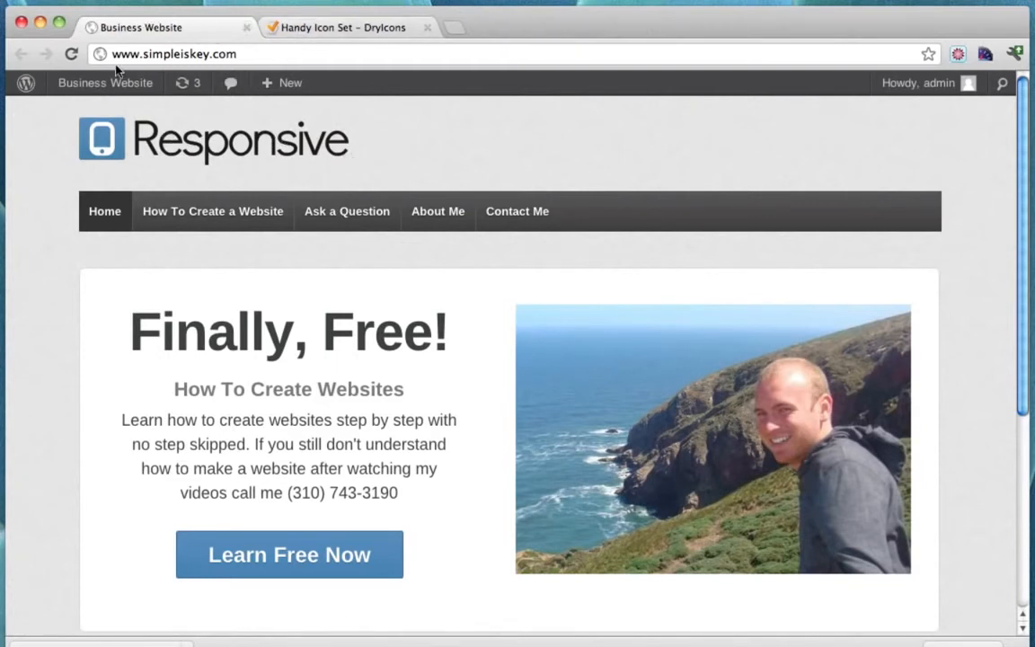
pyautogui.moveTo(115, 88)
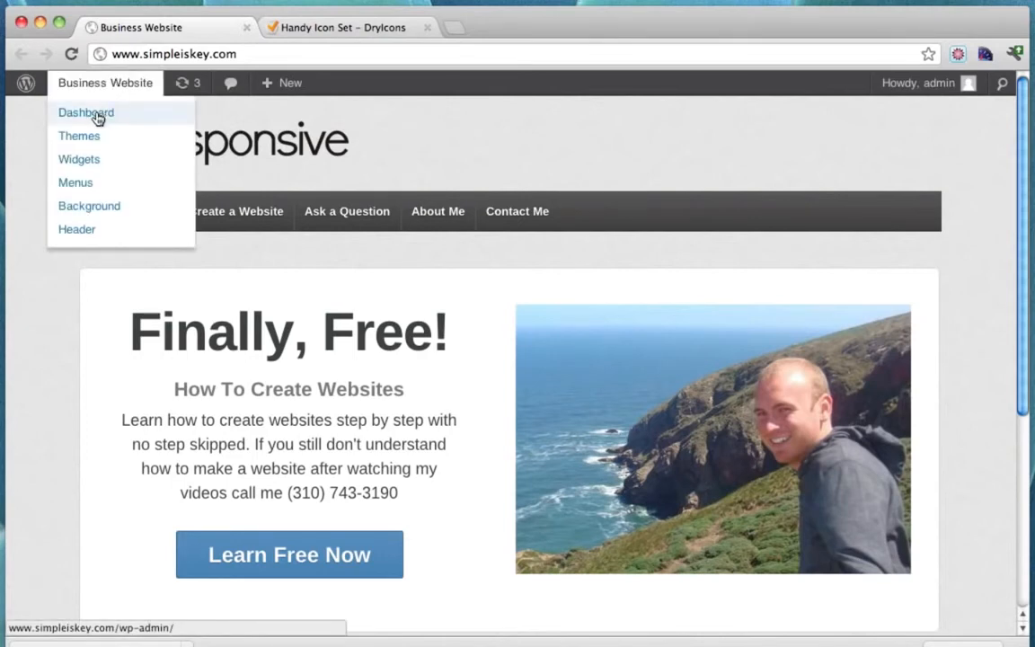
pyautogui.keyDown('super'); pyautogui.click(98, 119); pyautogui.keyUp('super')
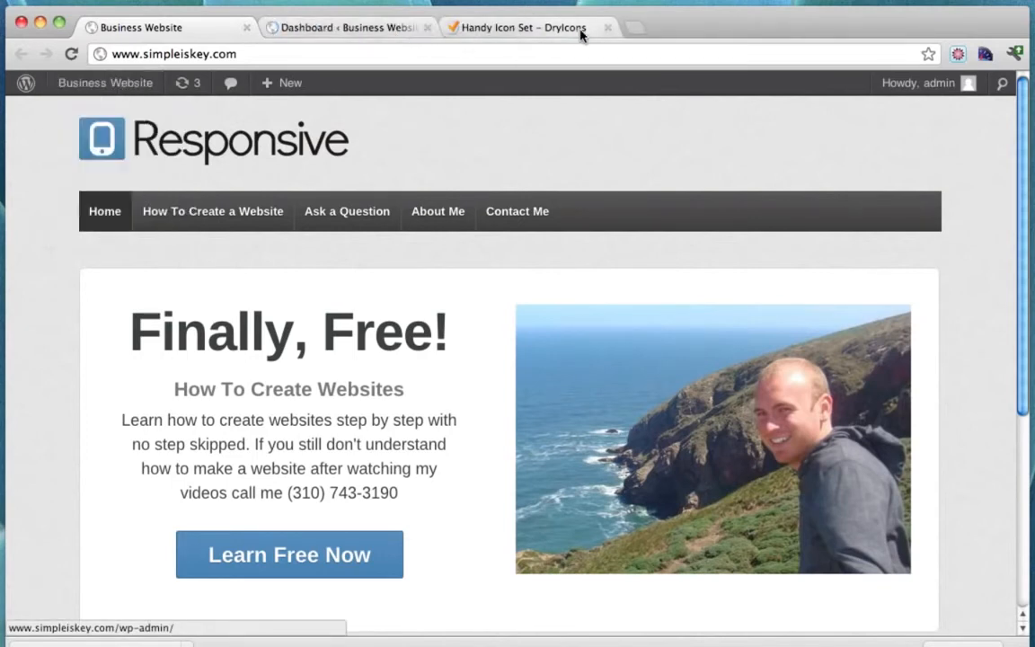
# Close the DryIcons tab, expand Logo Upload in Responsive Theme Options, and open a blank tab.
pyautogui.click(609, 32)
pyautogui.click(348, 29)
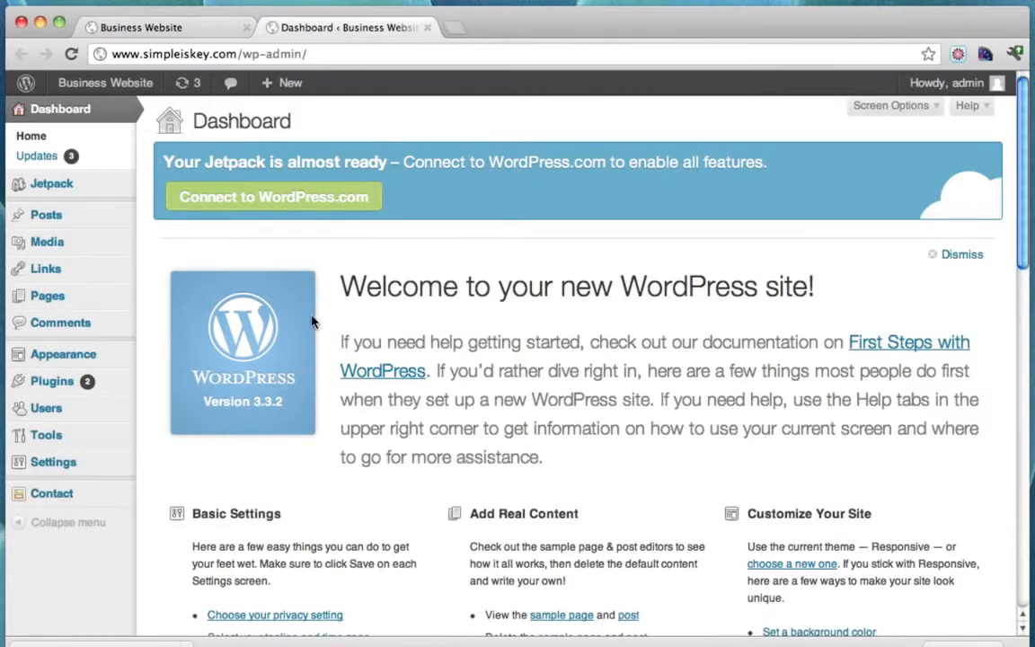
pyautogui.moveTo(126, 359)
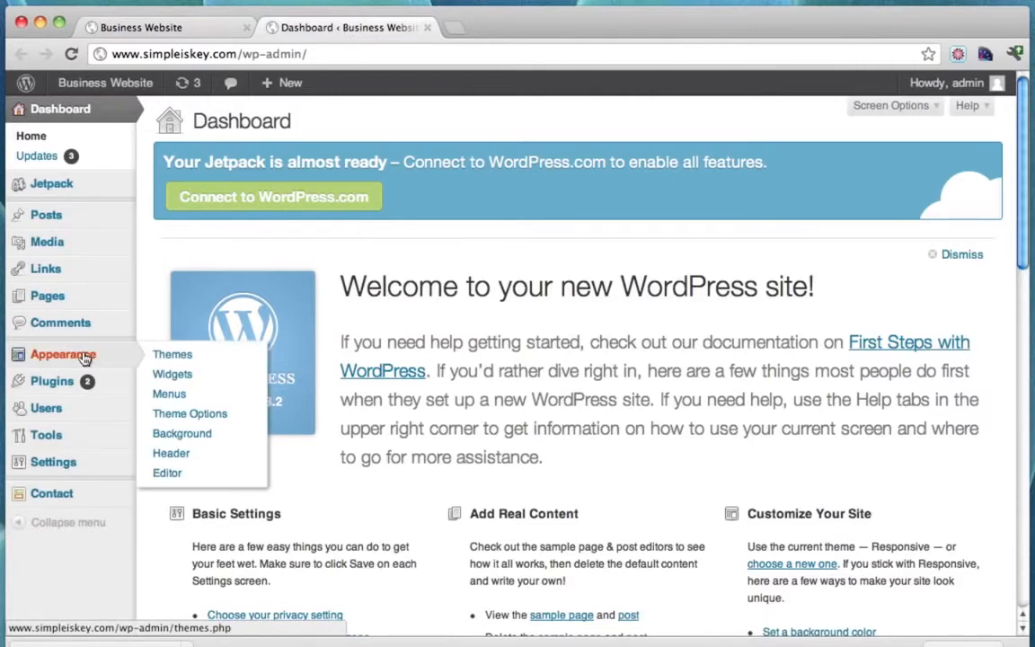
pyautogui.click(201, 422)
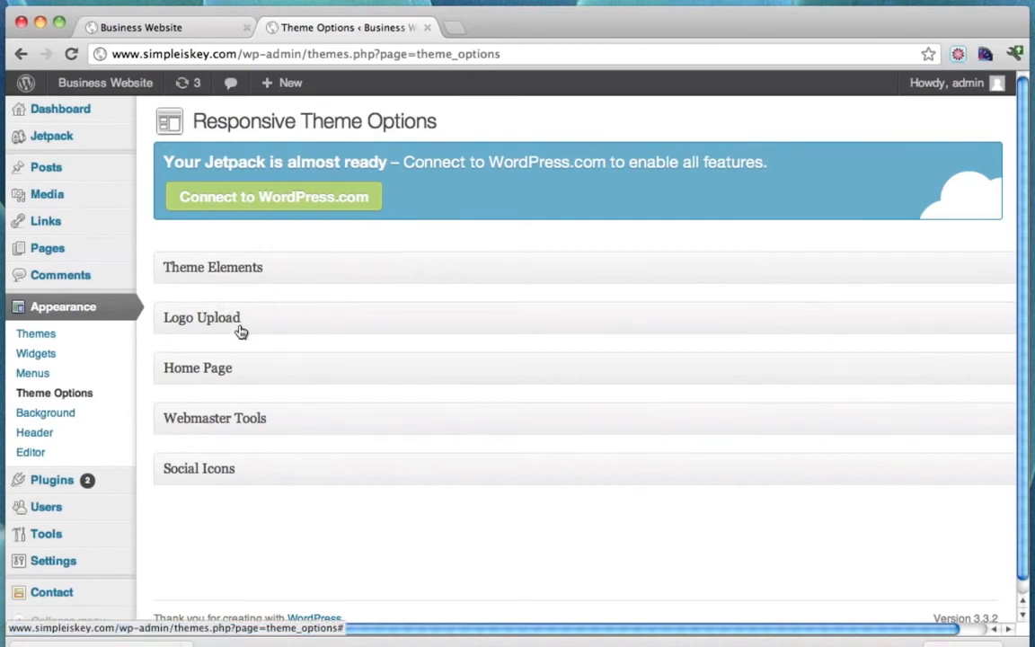
pyautogui.click(238, 323)
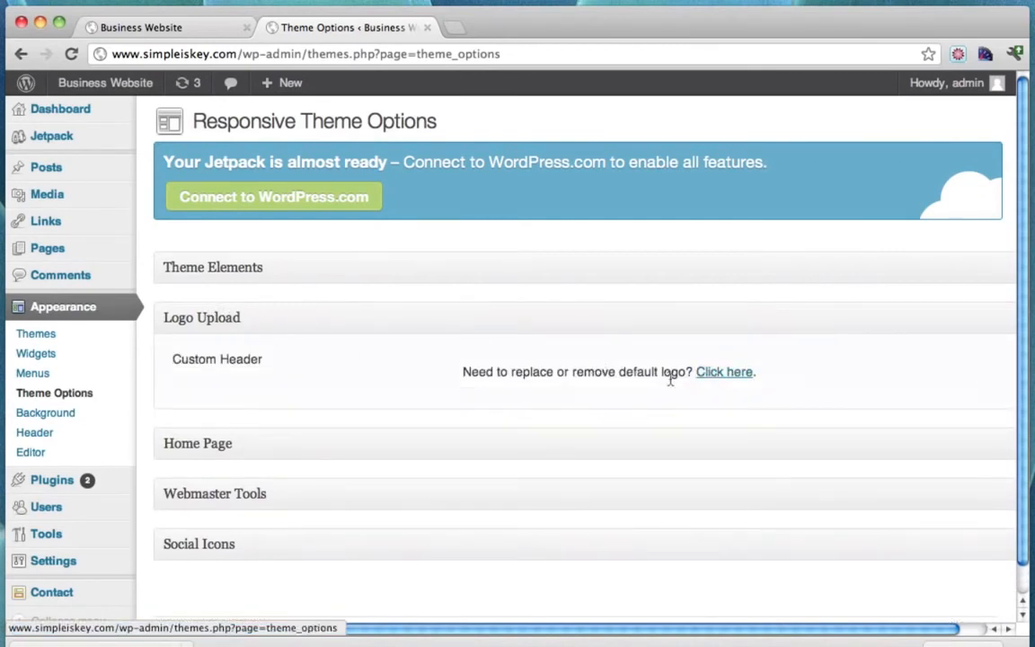
pyautogui.click(460, 31)
pyautogui.write('www.')
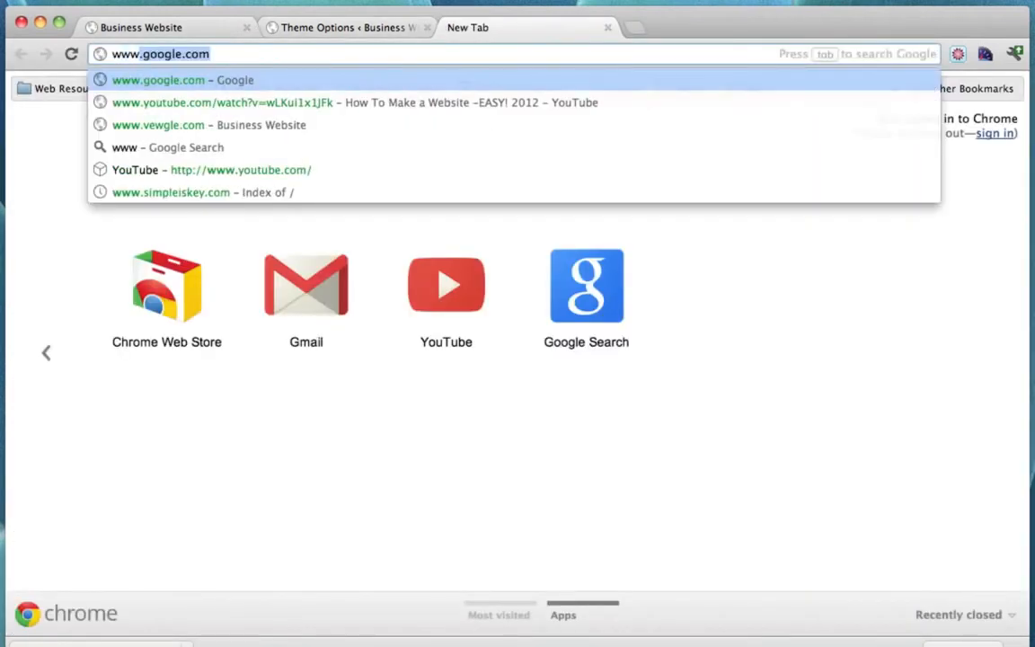
pyautogui.write('logo')
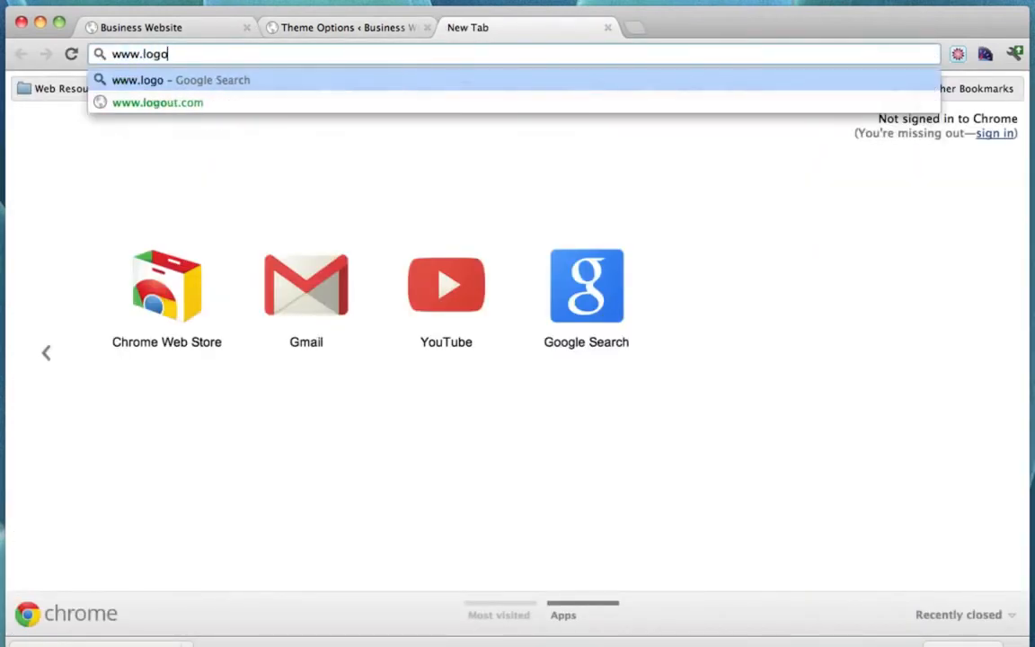
pyautogui.write('snap.com')
pyautogui.press('Return')
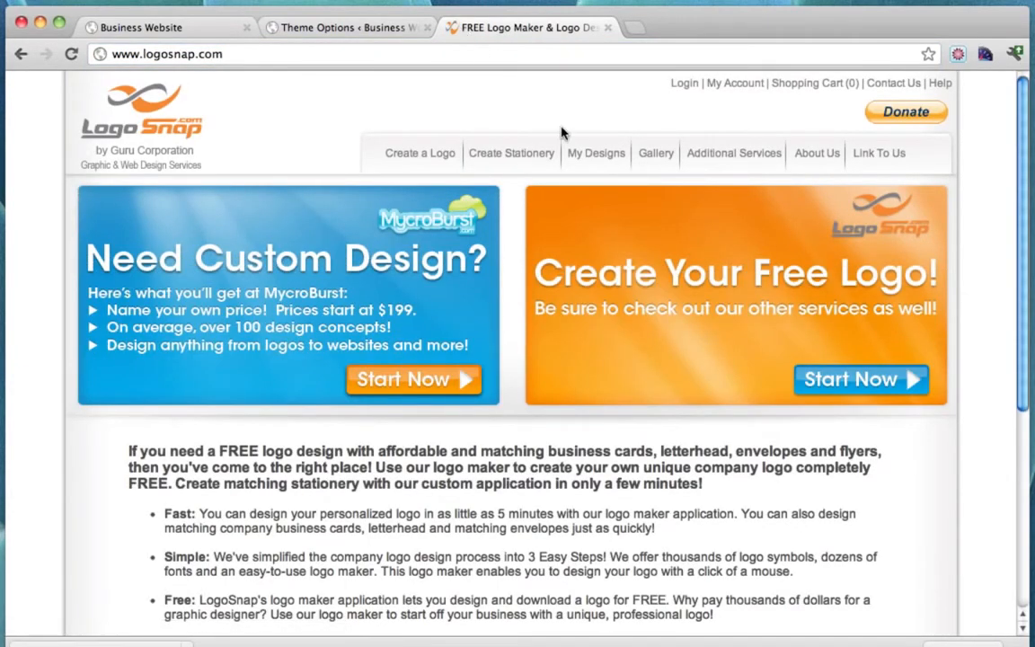
pyautogui.click(860, 392)
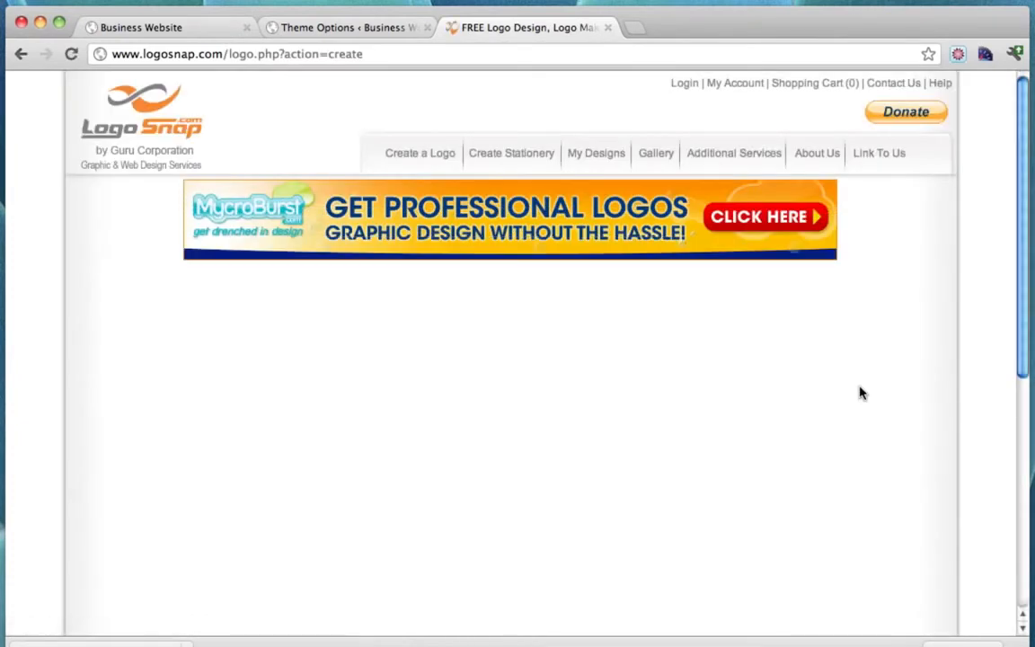
pyautogui.scroll(-3, 859, 392)
pyautogui.scroll(3, 860, 392)
pyautogui.scroll(-5, 859, 391)
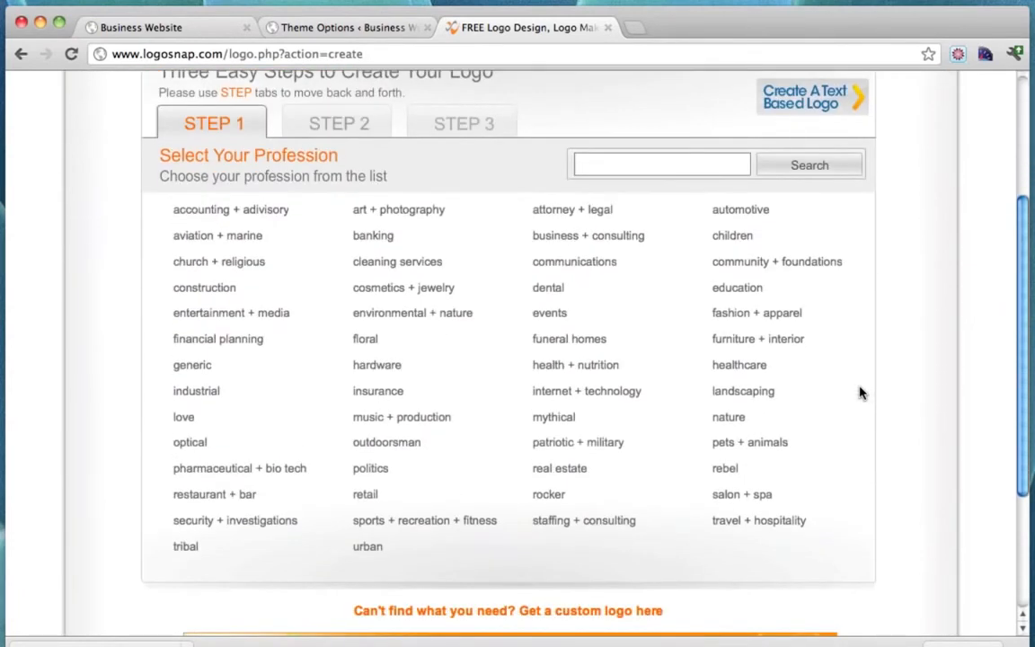
# Choose education, the Formal + Corporate style and tree symbol 01289, then add a text box.
pyautogui.click(742, 288)
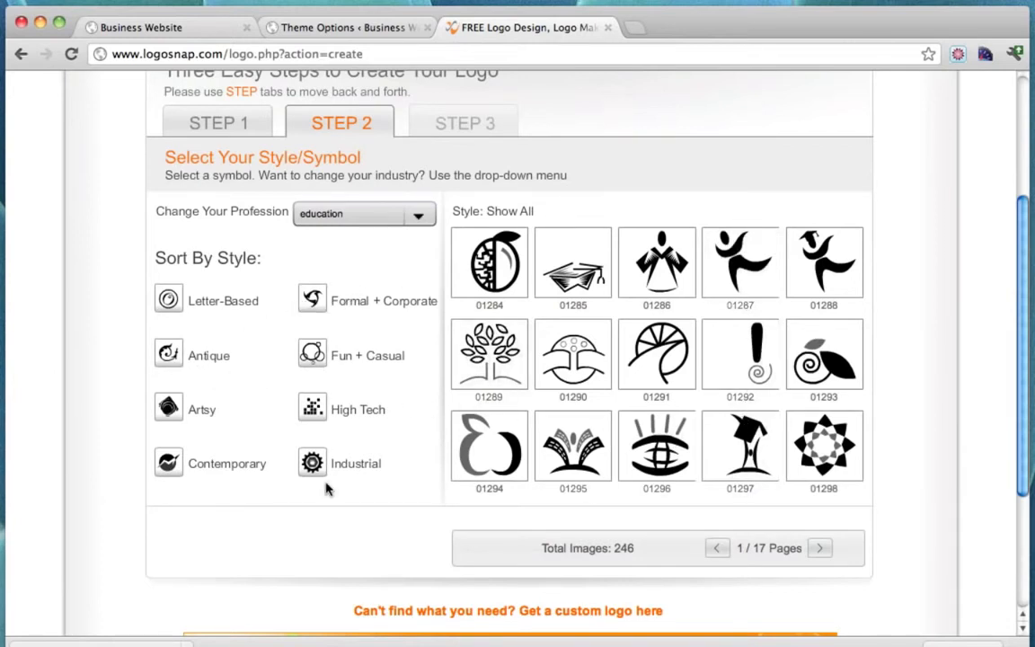
pyautogui.click(311, 301)
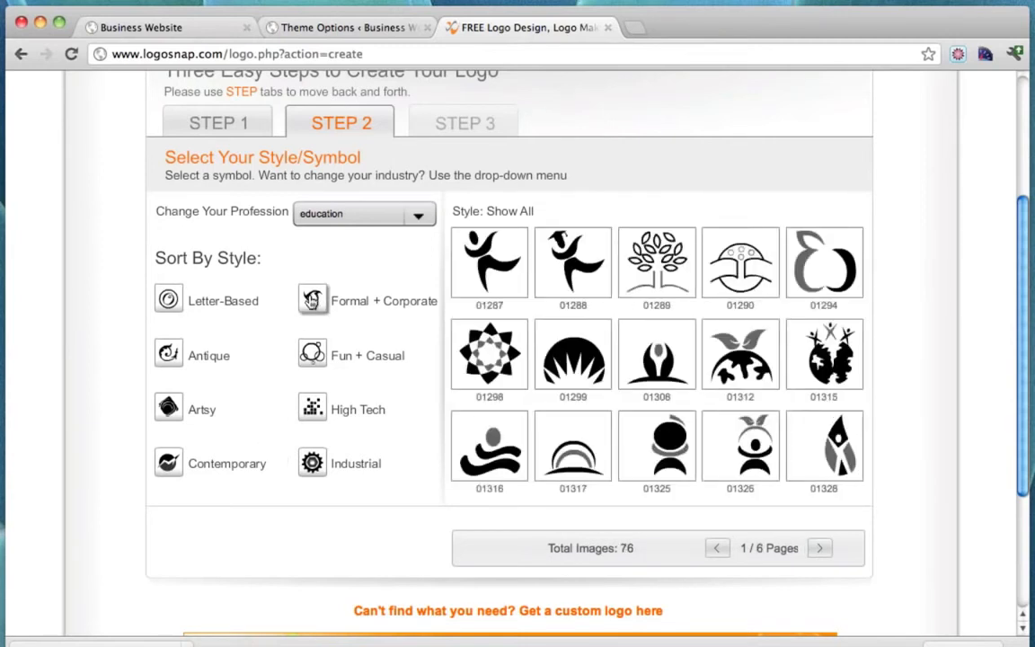
pyautogui.click(659, 270)
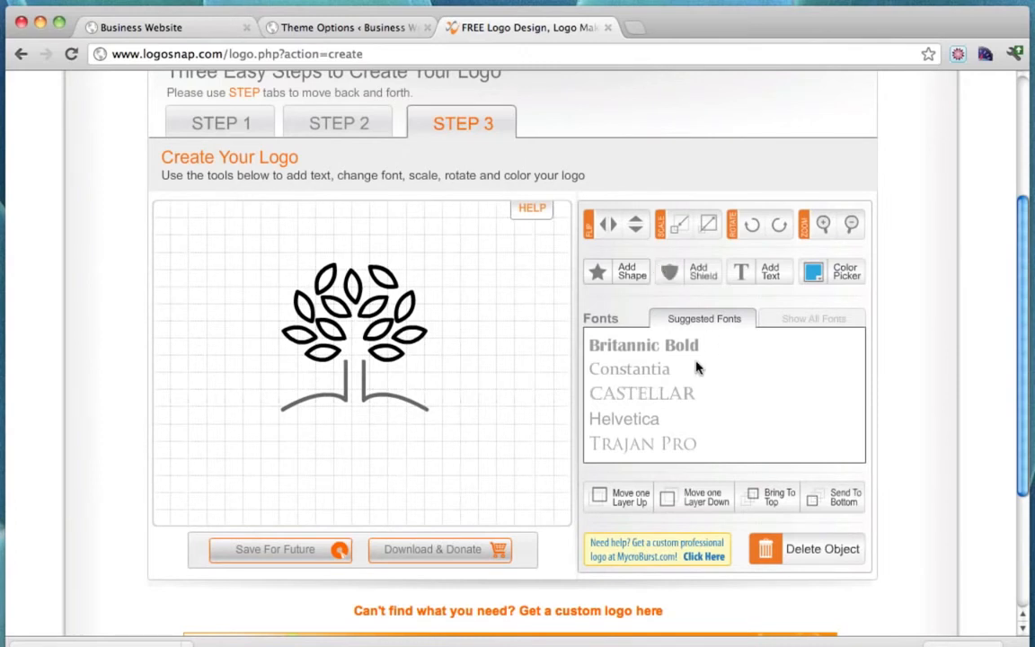
pyautogui.click(740, 271)
# Replace the placeholder text with 'Conutant'.
pyautogui.click(267, 325)
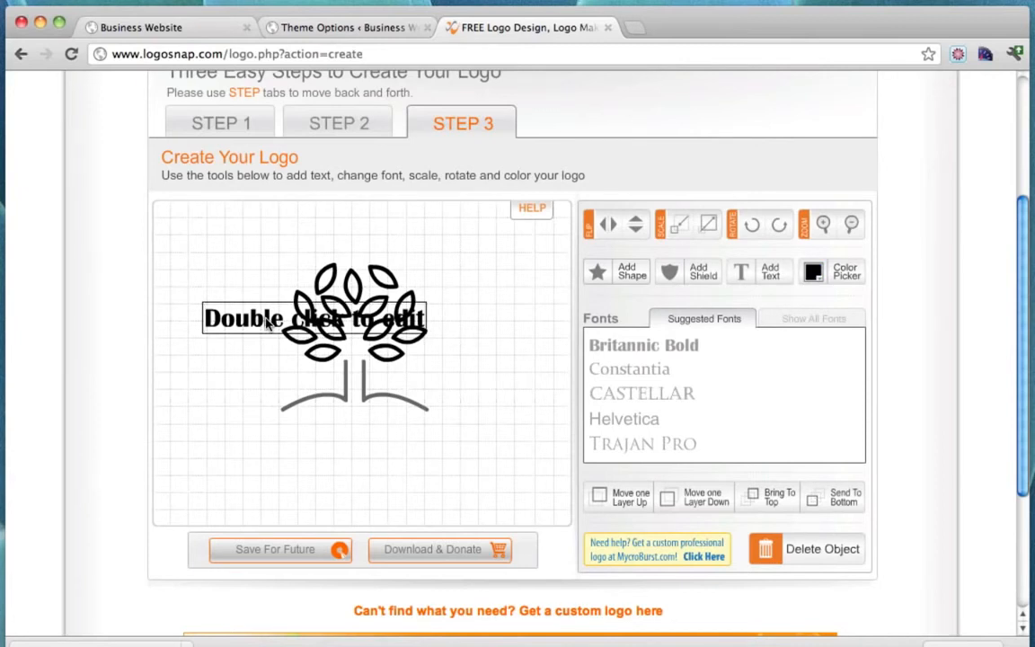
pyautogui.write('C')
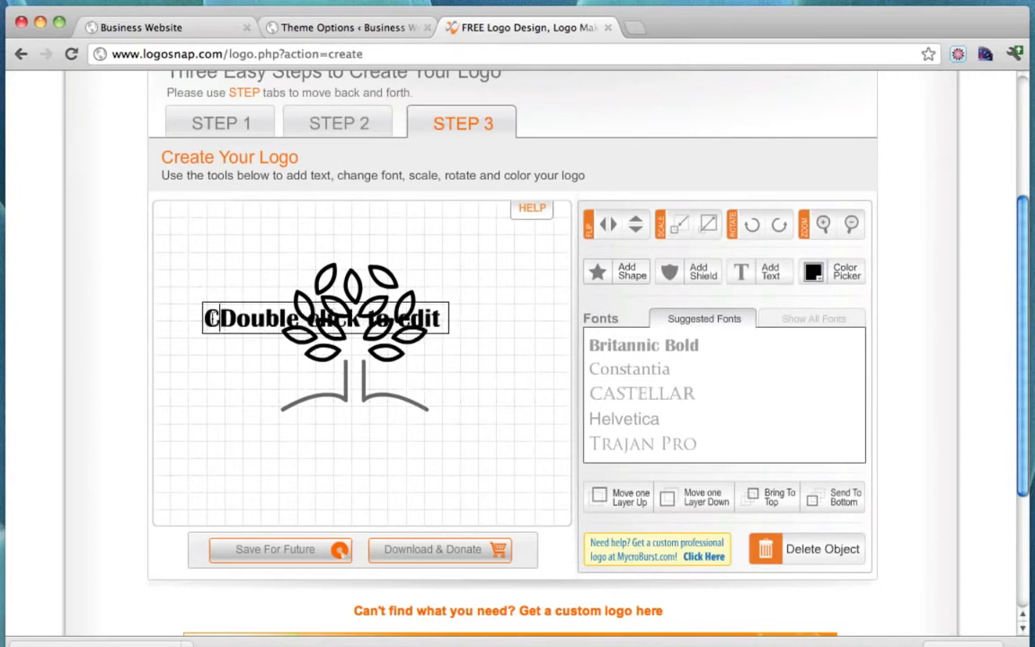
pyautogui.hotkey('shift', 'Right')
pyautogui.hotkey('shift', 'Right')
pyautogui.hotkey('shift', 'Right')
pyautogui.hotkey('shift', 'Right')
pyautogui.hotkey('shift', 'Right')
pyautogui.hotkey('shift', 'Right')
pyautogui.hotkey('shift', 'Right')
pyautogui.hotkey('shift', 'Right')
pyautogui.hotkey('shift', 'Right')
pyautogui.hotkey('shift', 'Right')
pyautogui.hotkey('shift', 'Right')
pyautogui.hotkey('shift', 'Right')
pyautogui.hotkey('shift', 'Right')
pyautogui.hotkey('shift', 'Right')
pyautogui.hotkey('shift', 'Right')
pyautogui.hotkey('shift', 'Right')
pyautogui.hotkey('shift', 'Right')
pyautogui.hotkey('shift', 'Right')
pyautogui.hotkey('shift', 'Right')
pyautogui.hotkey('shift', 'Right')
pyautogui.press('BackSpace')
pyautogui.press('BackSpace')
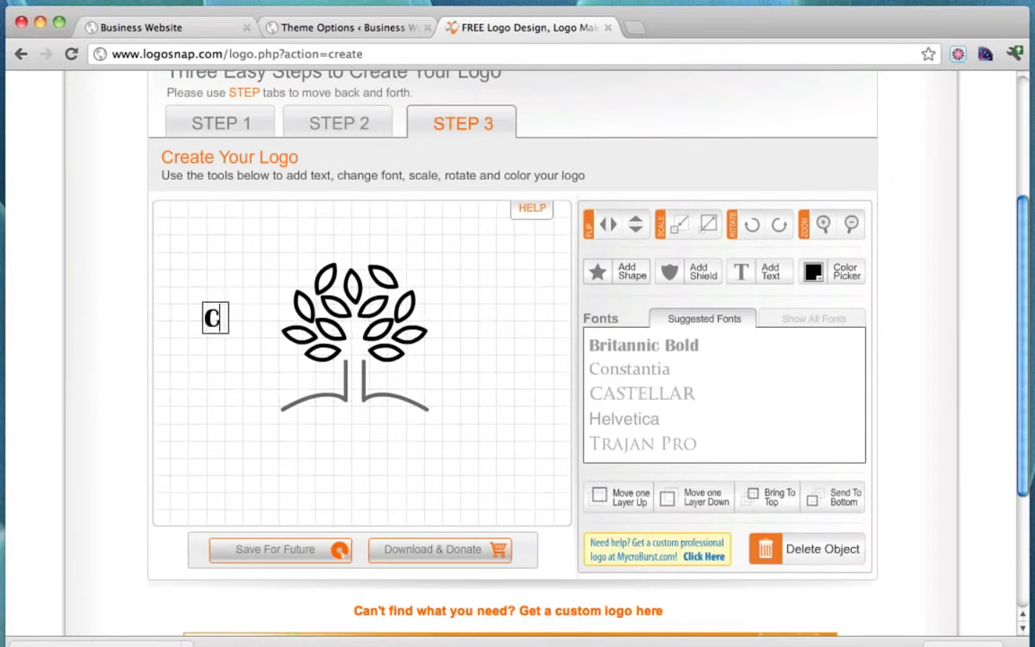
pyautogui.write('Conutant')
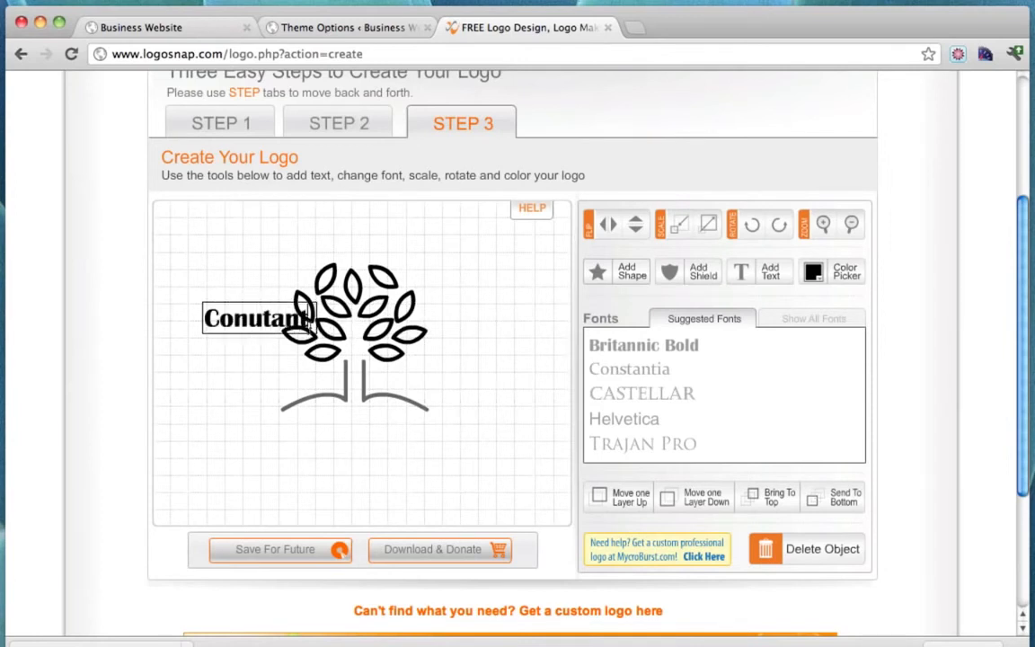
pyautogui.moveTo(311, 316); pyautogui.dragTo(159, 323)
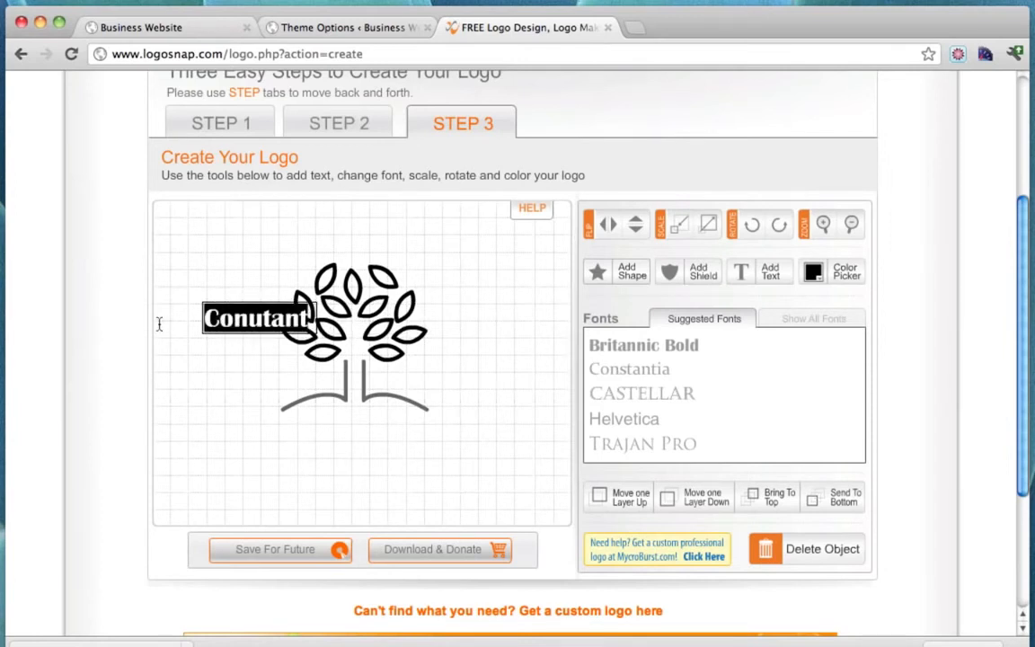
pyautogui.click(326, 349)
# Shrink the tree symbol to a small icon and place Conutant just to its right.
pyautogui.moveTo(276, 325); pyautogui.dragTo(503, 334)
pyautogui.click(375, 334)
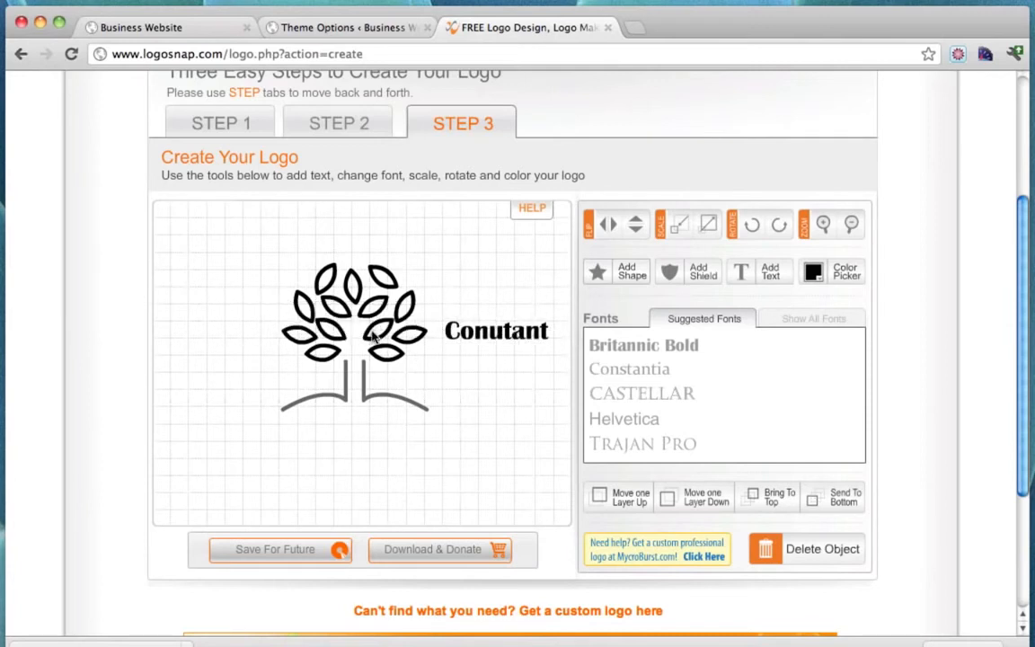
pyautogui.click(307, 302)
pyautogui.moveTo(429, 412); pyautogui.dragTo(404, 350)
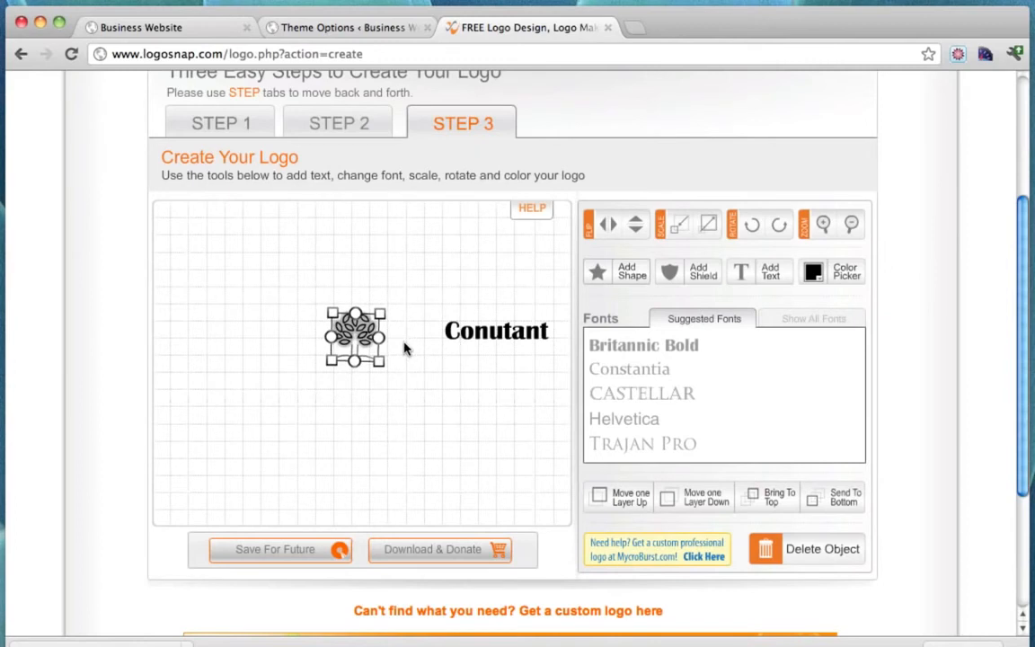
pyautogui.moveTo(356, 333); pyautogui.dragTo(356, 327)
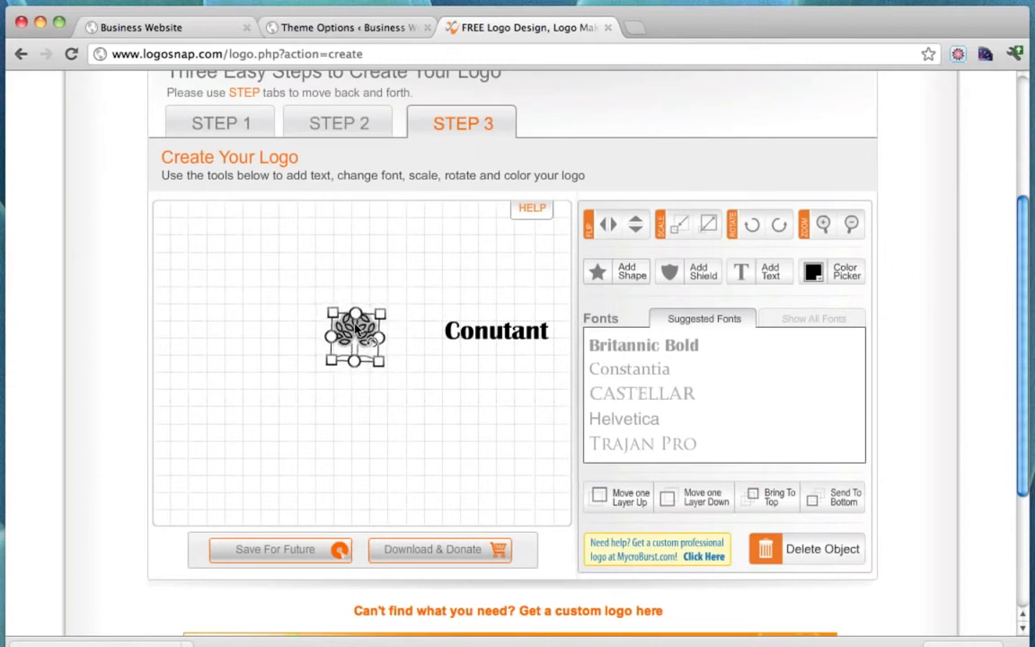
pyautogui.moveTo(496, 334); pyautogui.dragTo(454, 340)
# Enlarge the Conutant text three steps and move it closer to the tree.
pyautogui.click(825, 227)
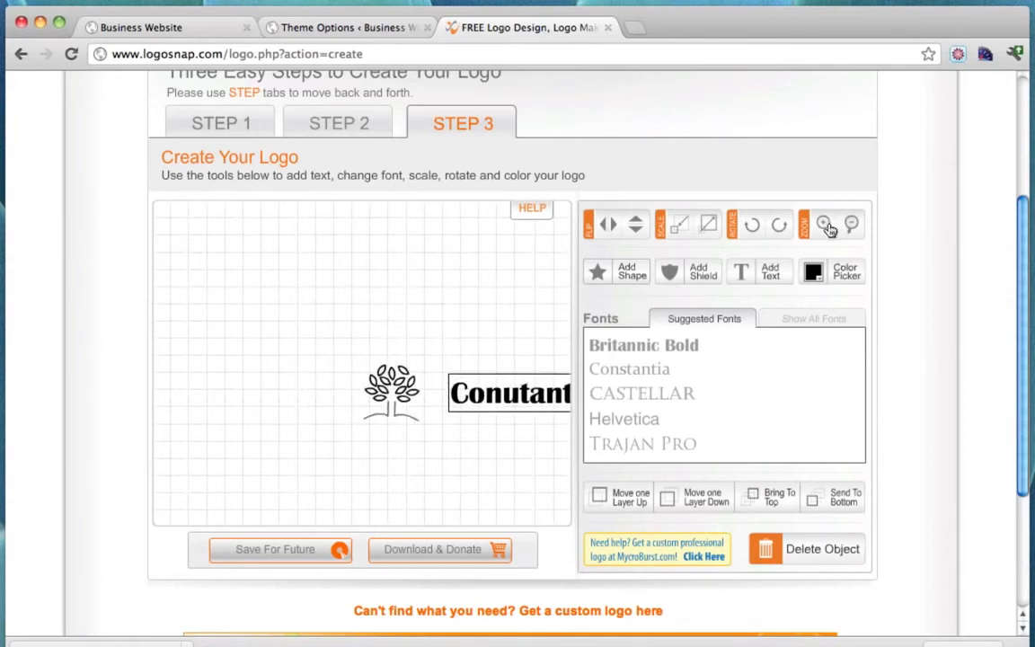
pyautogui.click(825, 227)
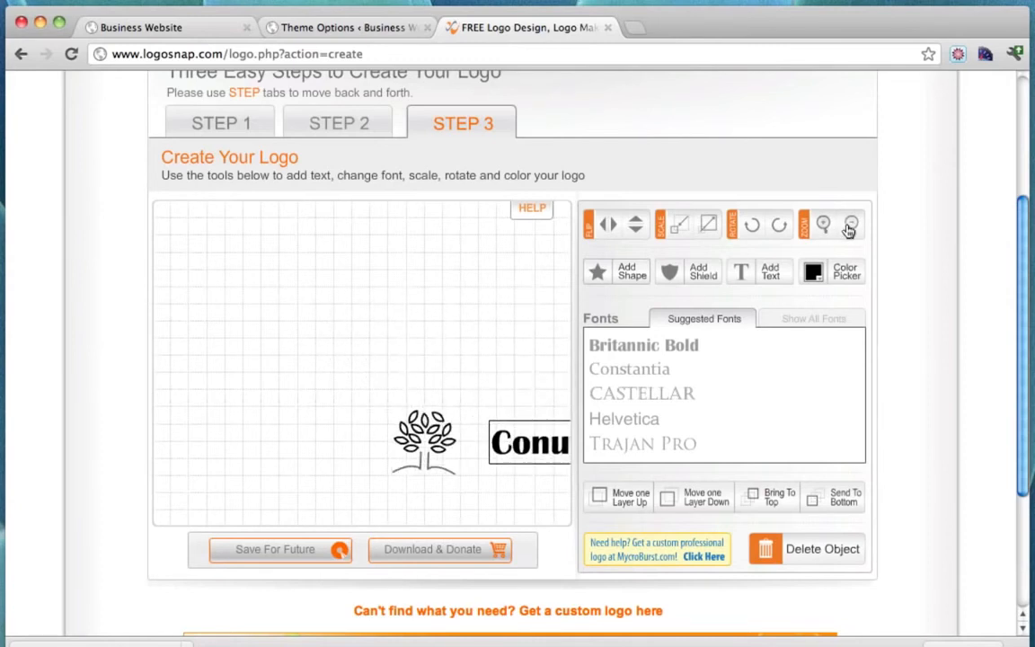
pyautogui.click(850, 226)
pyautogui.click(850, 225)
pyautogui.click(850, 225)
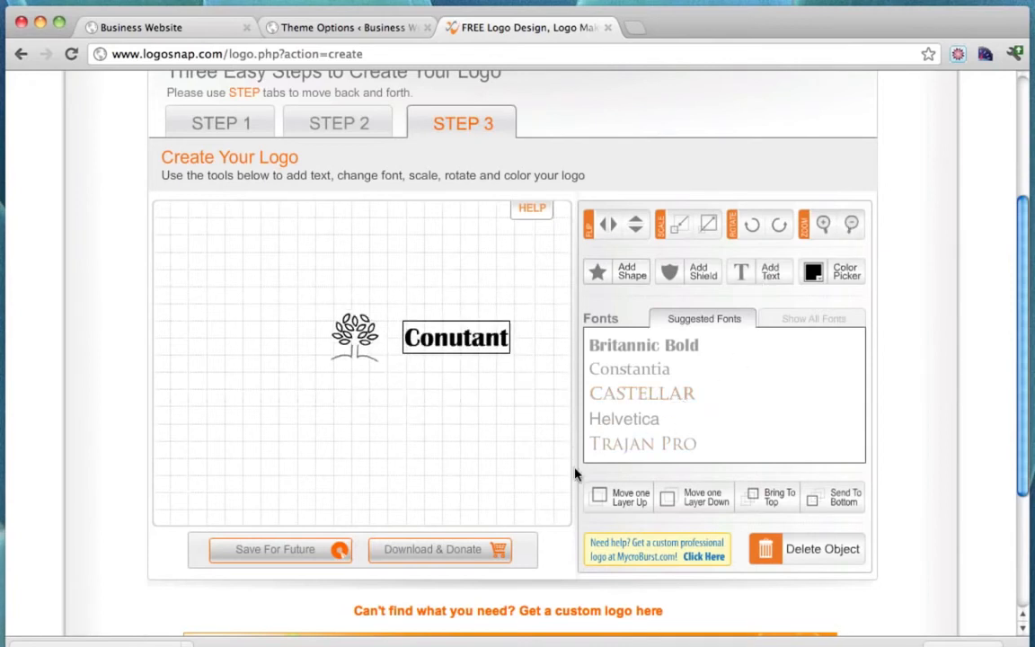
pyautogui.click(473, 276)
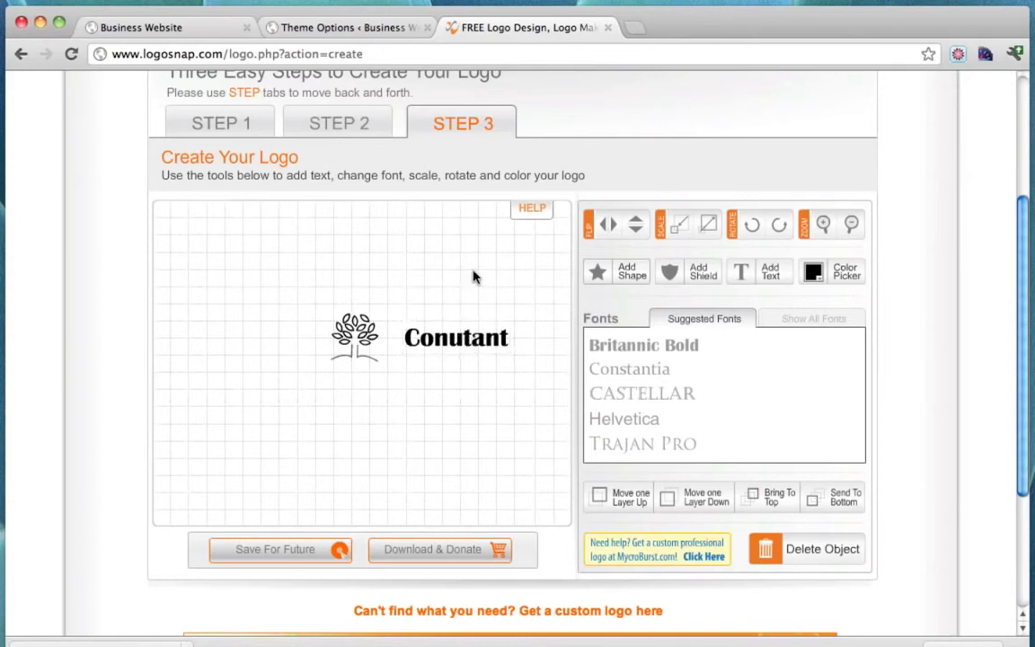
pyautogui.click(452, 349)
pyautogui.click(706, 228)
pyautogui.click(706, 230)
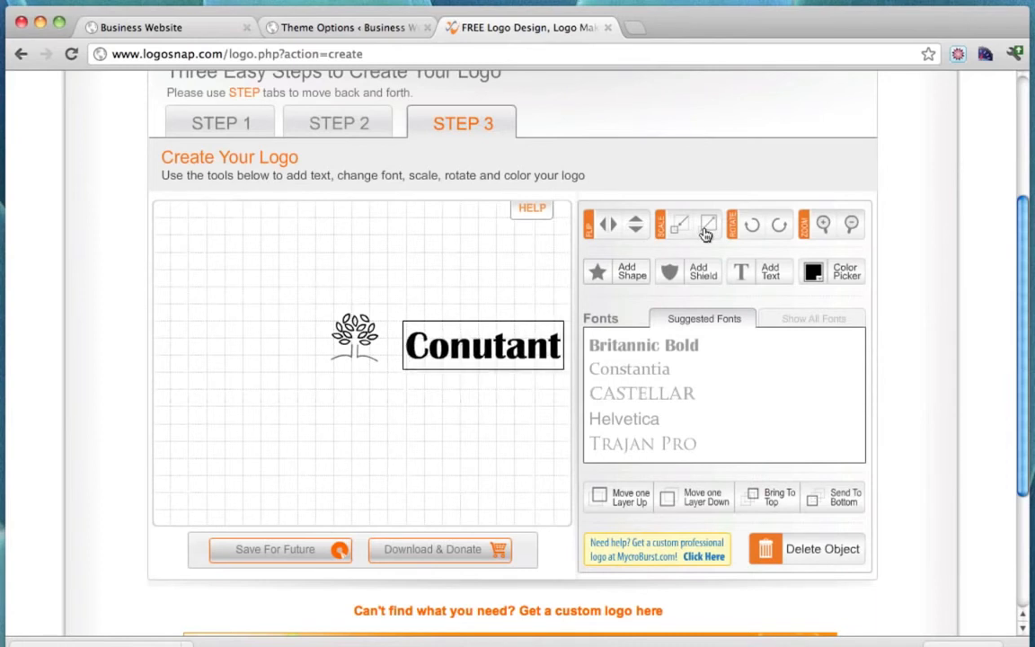
pyautogui.click(706, 230)
pyautogui.moveTo(503, 353); pyautogui.dragTo(490, 349)
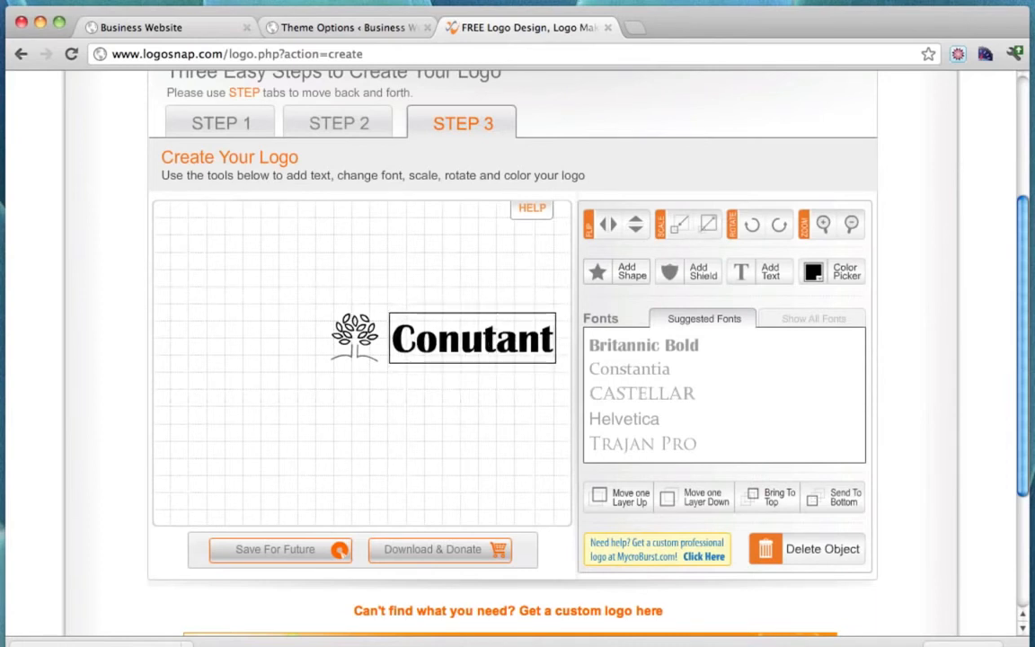
# Set Conutant in the Constantia font and nudge it into alignment beside the tree.
pyautogui.click(658, 378)
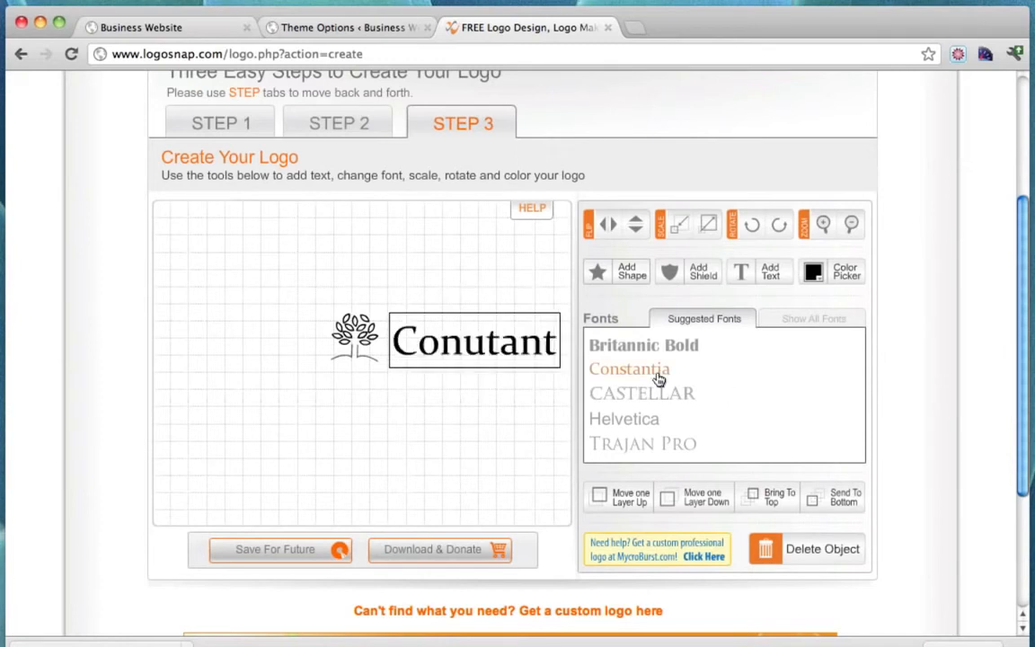
pyautogui.press('Up')
pyautogui.press('Up')
pyautogui.press('Up')
pyautogui.press('Up')
pyautogui.press('Left')
pyautogui.press('Down')
pyautogui.click(349, 344)
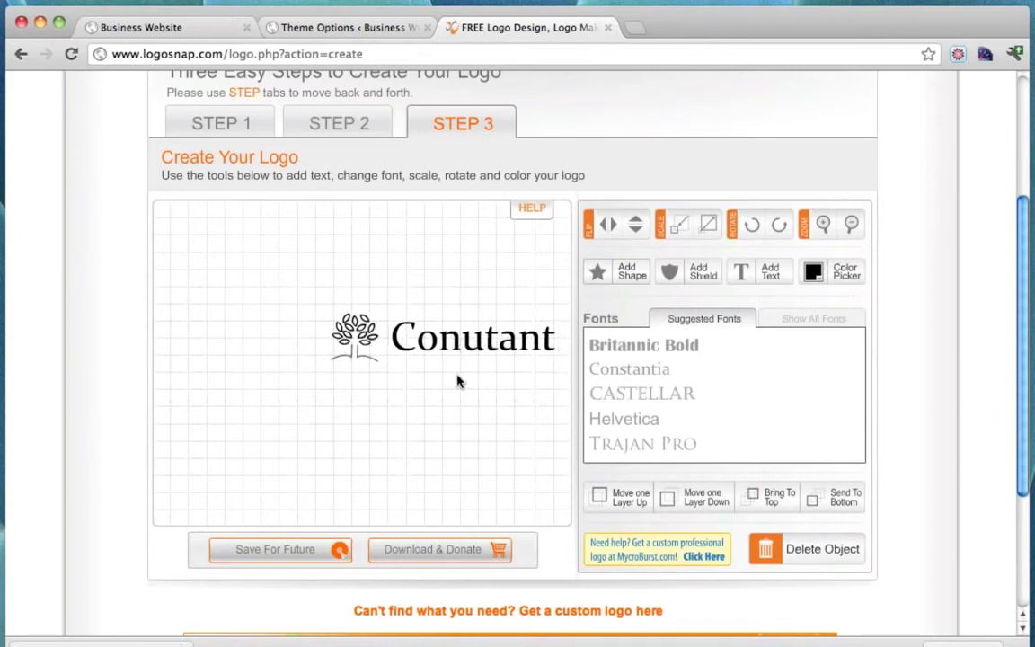
# Save the logo for future use and open the Register An Account form.
pyautogui.scroll(-5, 467, 375)
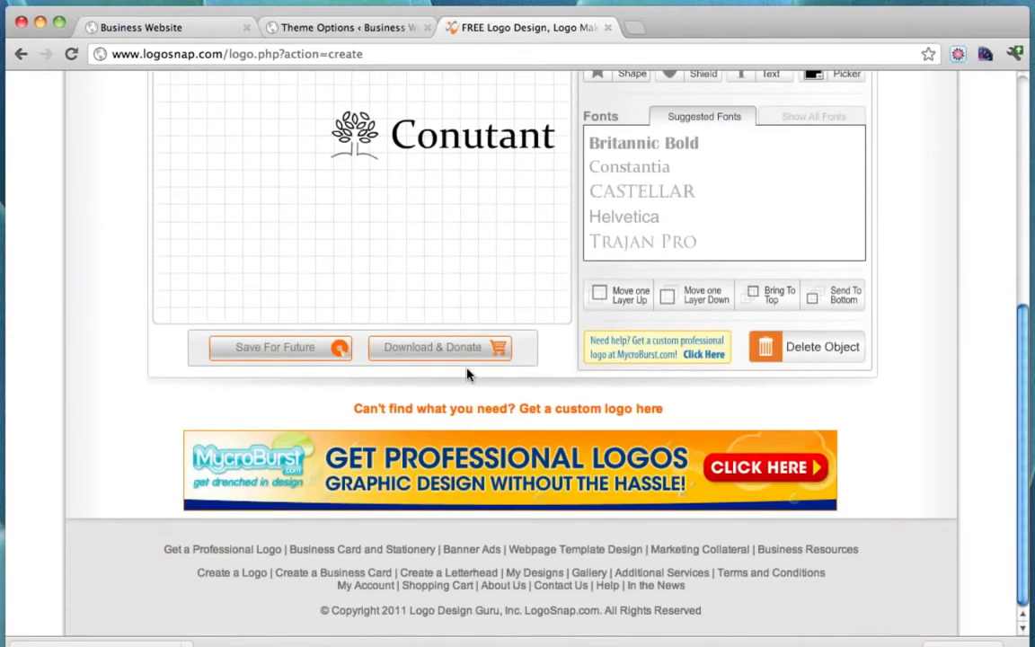
pyautogui.scroll(6, 467, 374)
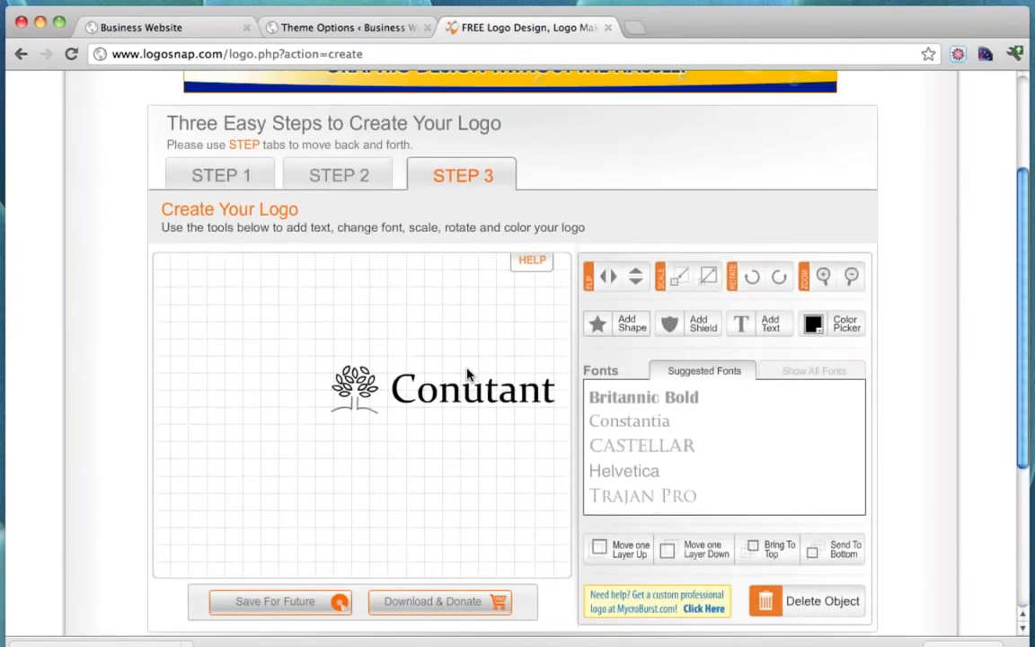
pyautogui.scroll(-4, 467, 375)
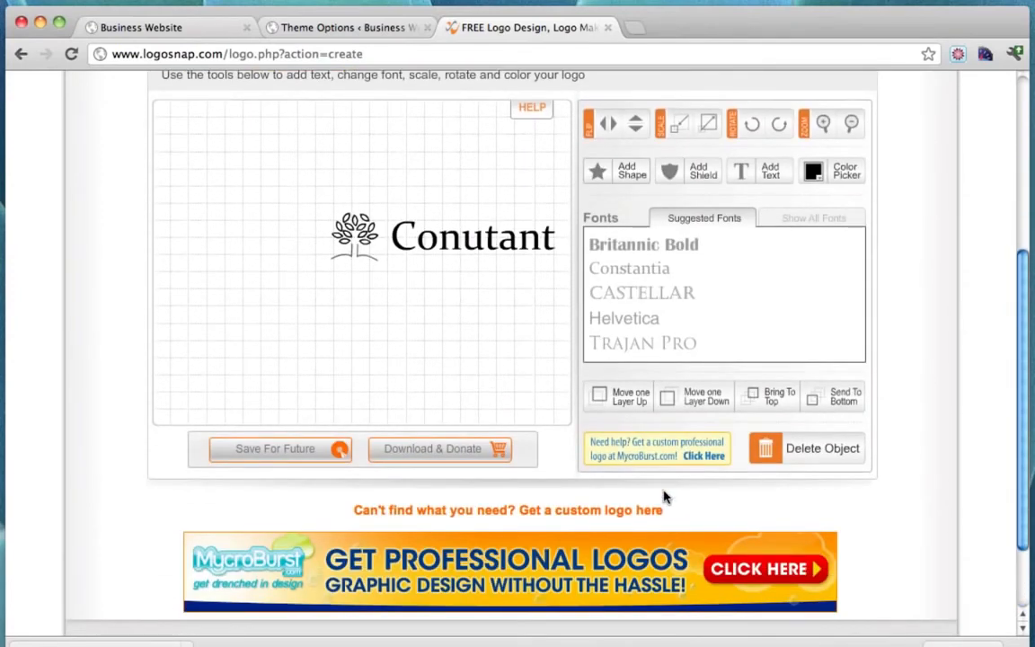
pyautogui.scroll(3, 434, 397)
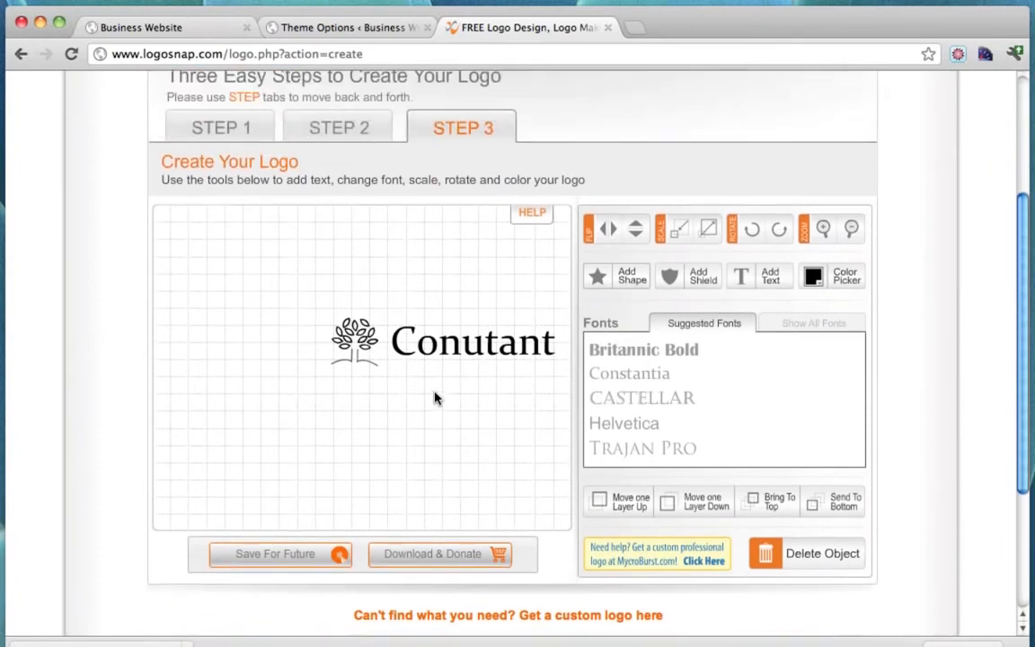
pyautogui.scroll(-3, 434, 397)
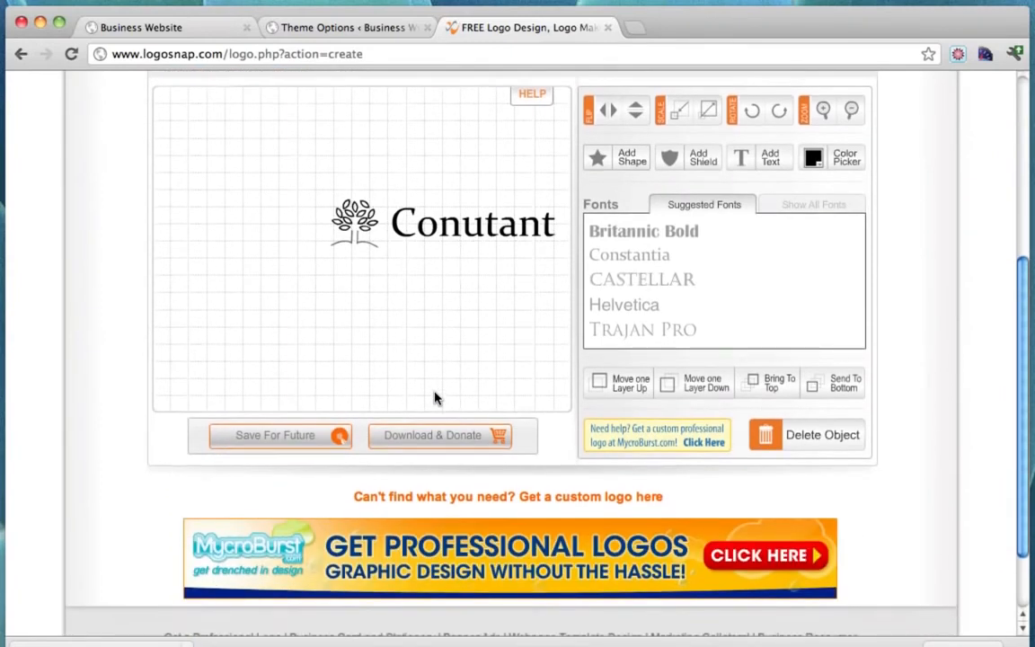
pyautogui.click(267, 438)
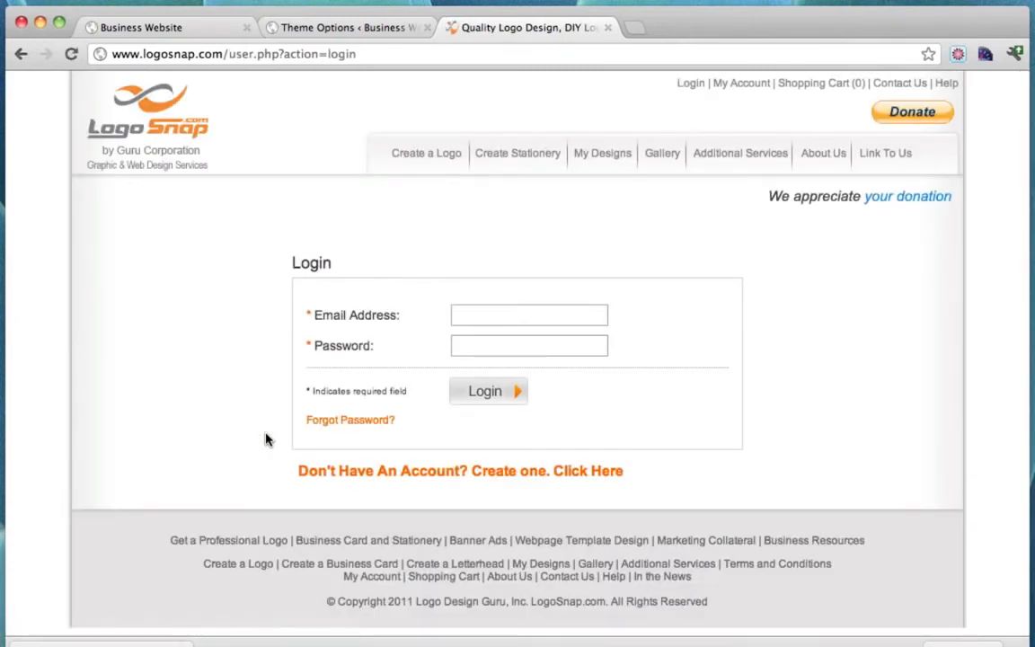
pyautogui.click(335, 477)
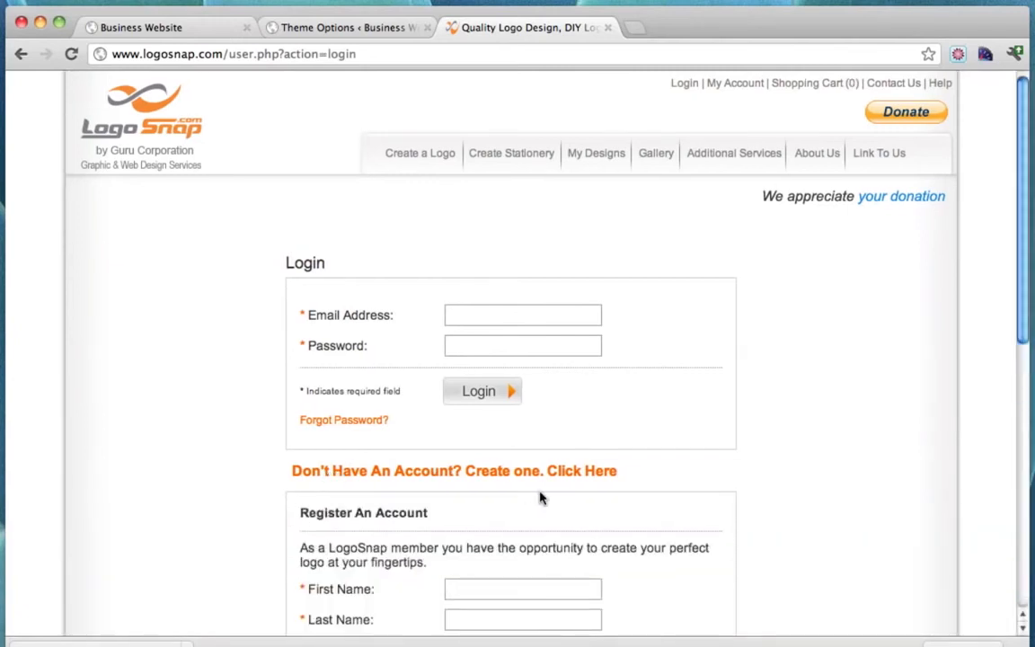
# Autofill the account details, replace the e-mail address, and fill the password fields.
pyautogui.scroll(-4, 542, 497)
pyautogui.click(508, 263)
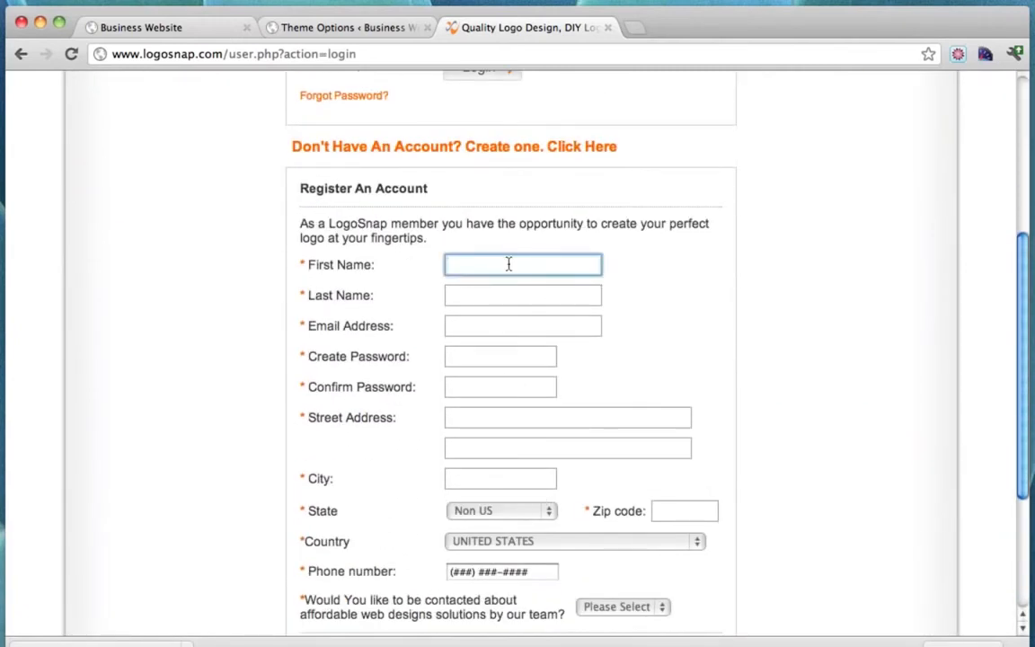
pyautogui.write('t')
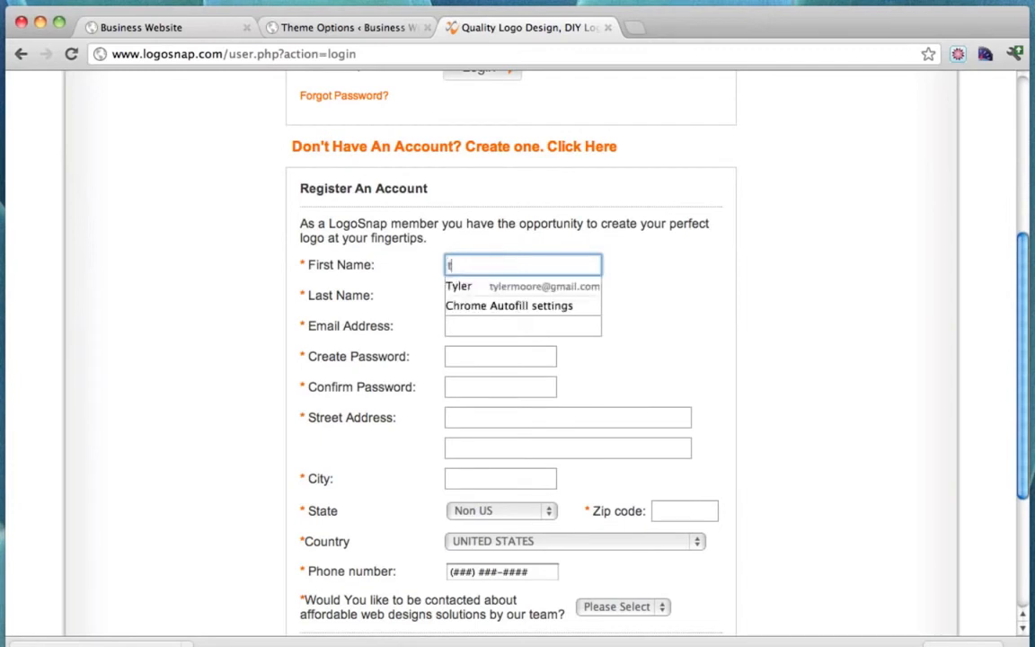
pyautogui.write('y')
pyautogui.press('Down')
pyautogui.press('Return')
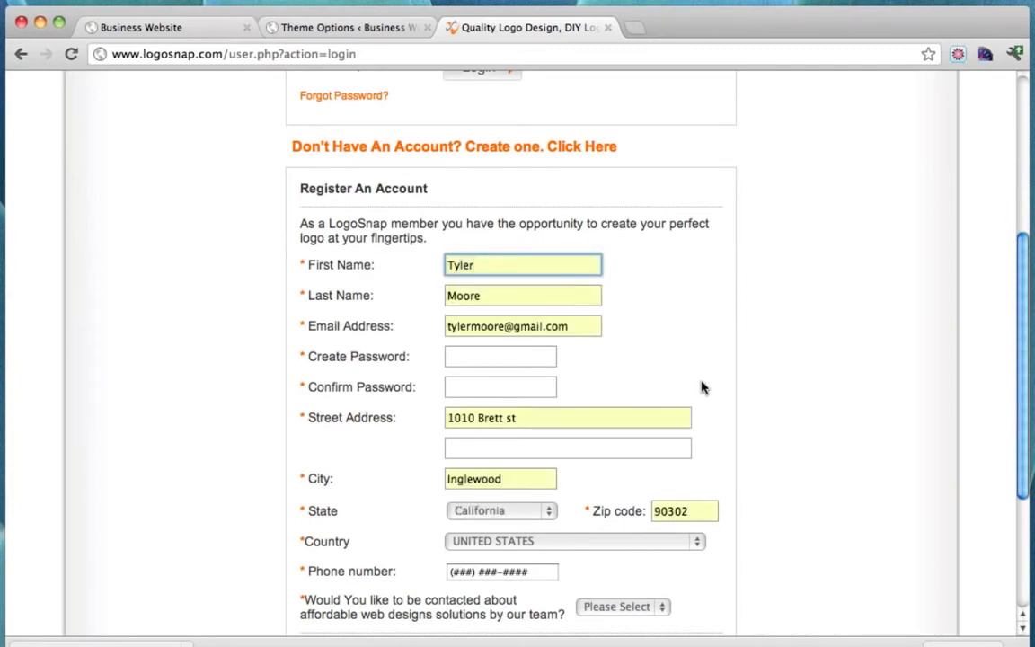
pyautogui.click(470, 356)
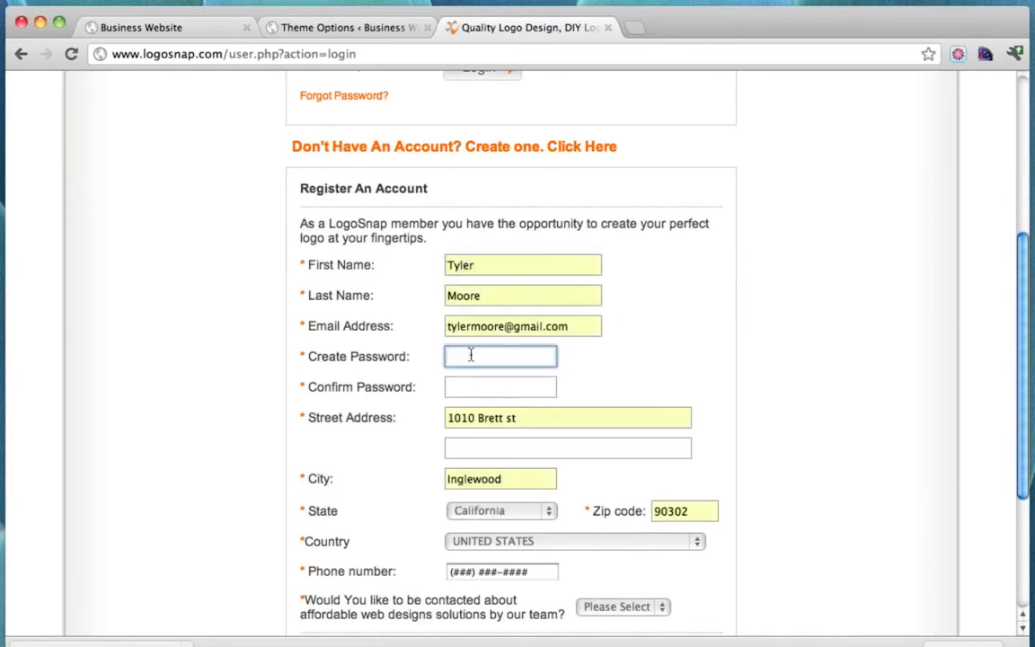
pyautogui.moveTo(591, 326); pyautogui.dragTo(291, 316)
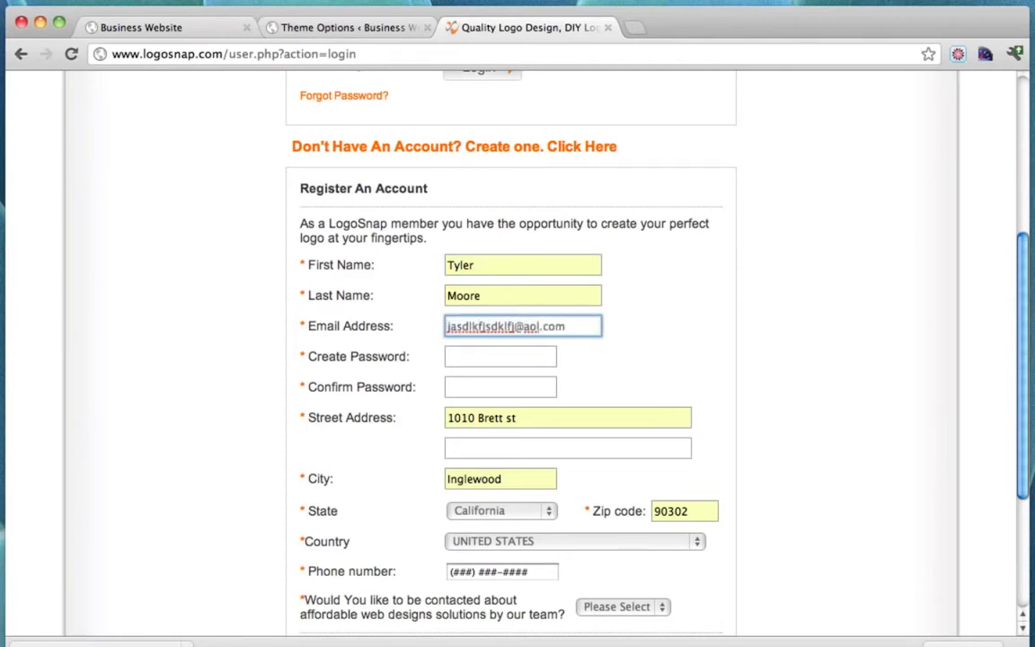
pyautogui.press('Tab')
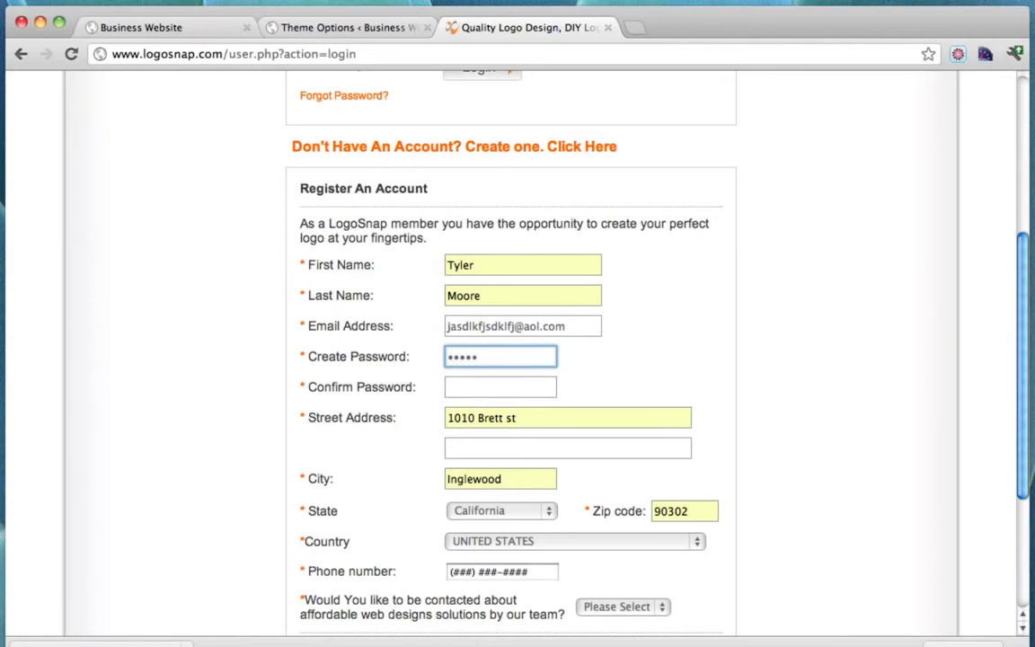
pyautogui.press('Tab')
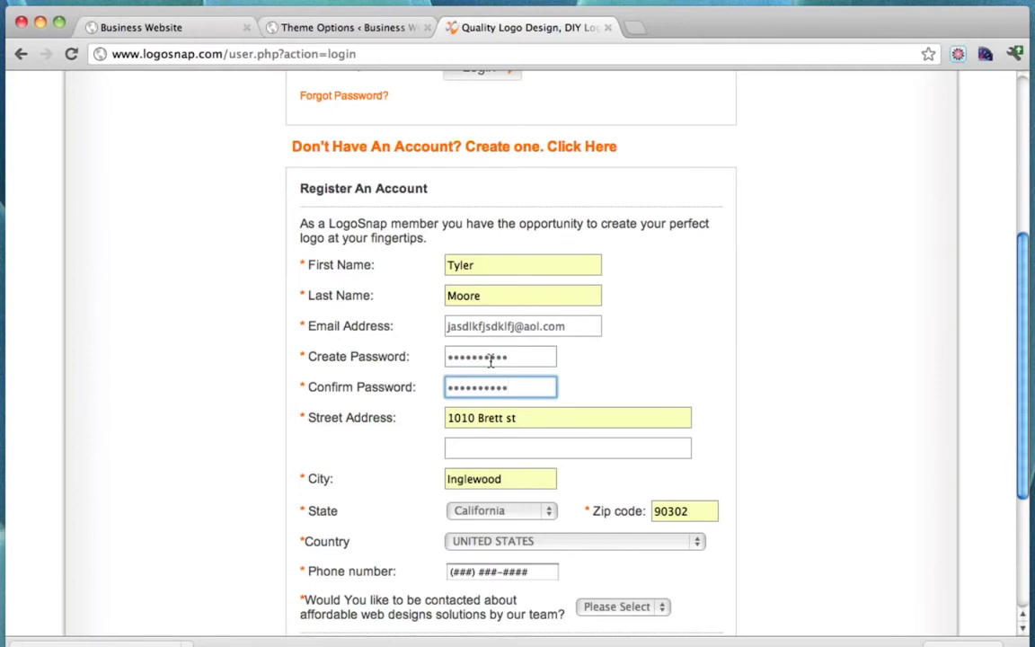
# Enter the phone number, choose No for design-team contact, and submit the registration.
pyautogui.scroll(-3, 492, 357)
pyautogui.click(501, 440)
pyautogui.moveTo(500, 440); pyautogui.dragTo(373, 440)
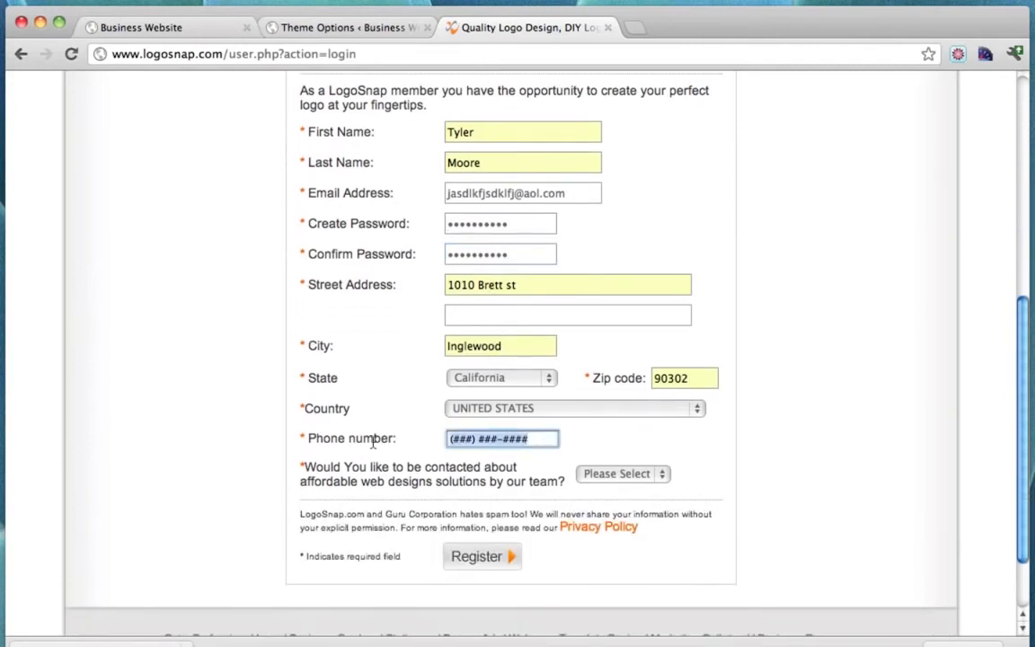
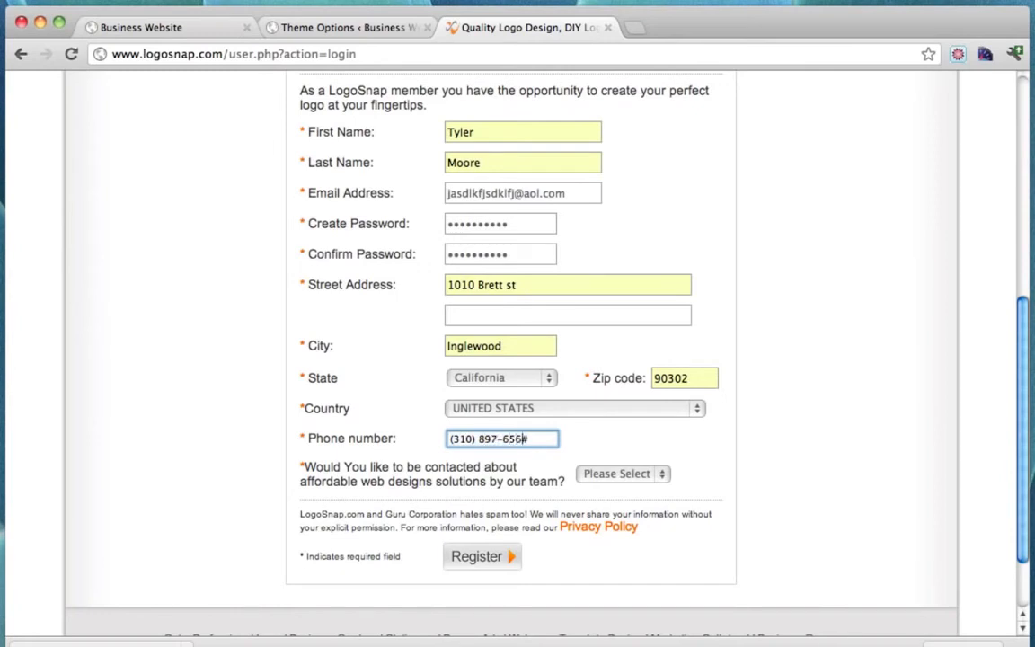
pyautogui.click(649, 476)
pyautogui.click(626, 505)
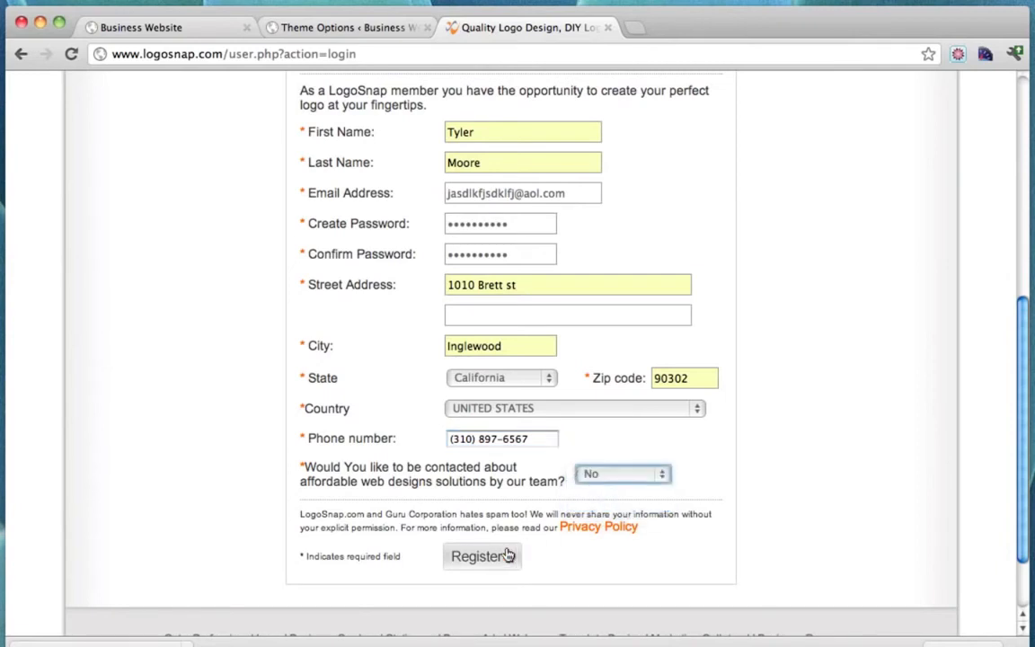
pyautogui.click(497, 557)
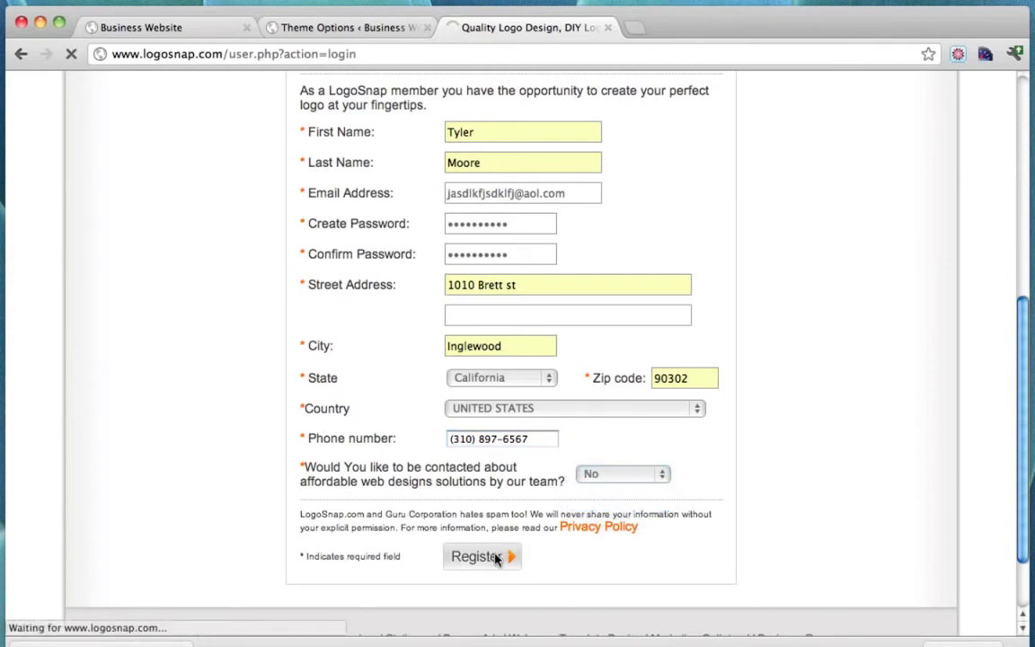
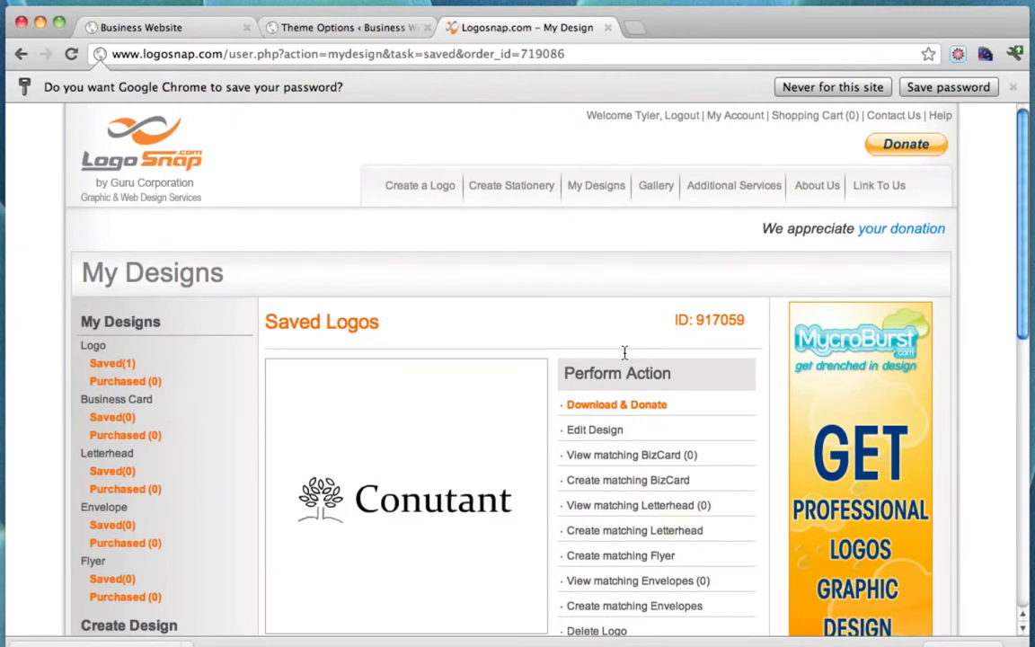
# Check out the saved Conutant logo with the free option, declining the donation request.
pyautogui.scroll(-2, 622, 360)
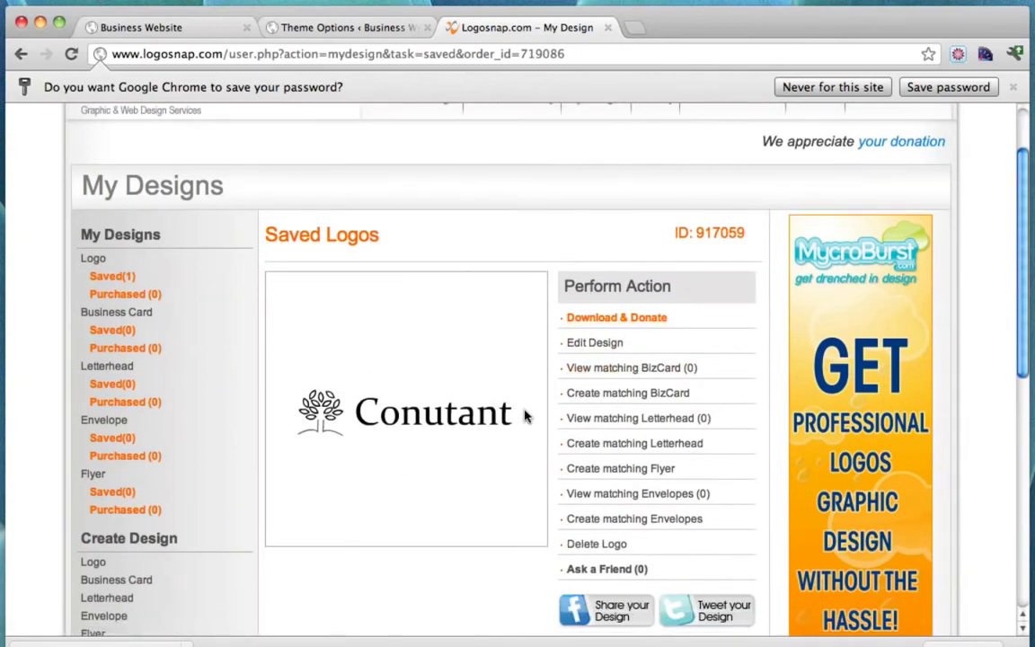
pyautogui.scroll(-6, 525, 416)
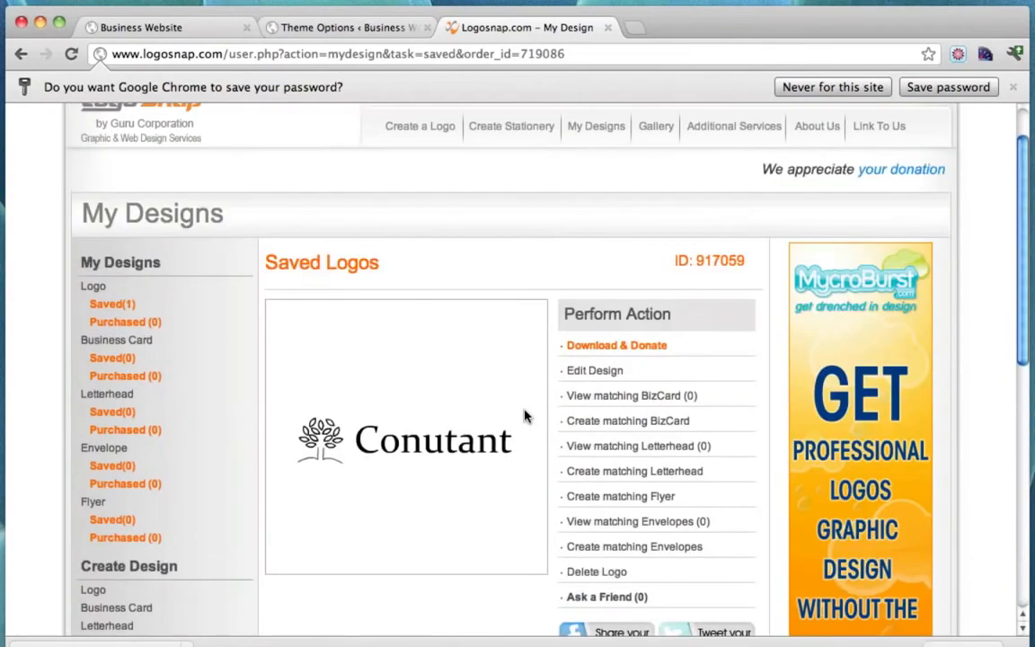
pyautogui.click(594, 352)
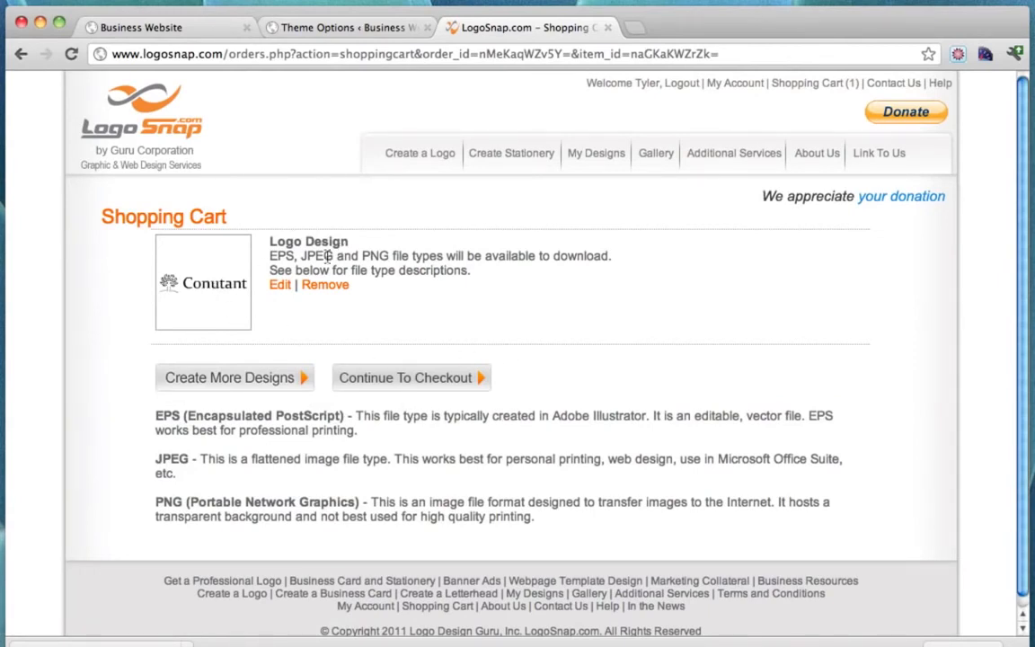
pyautogui.click(408, 376)
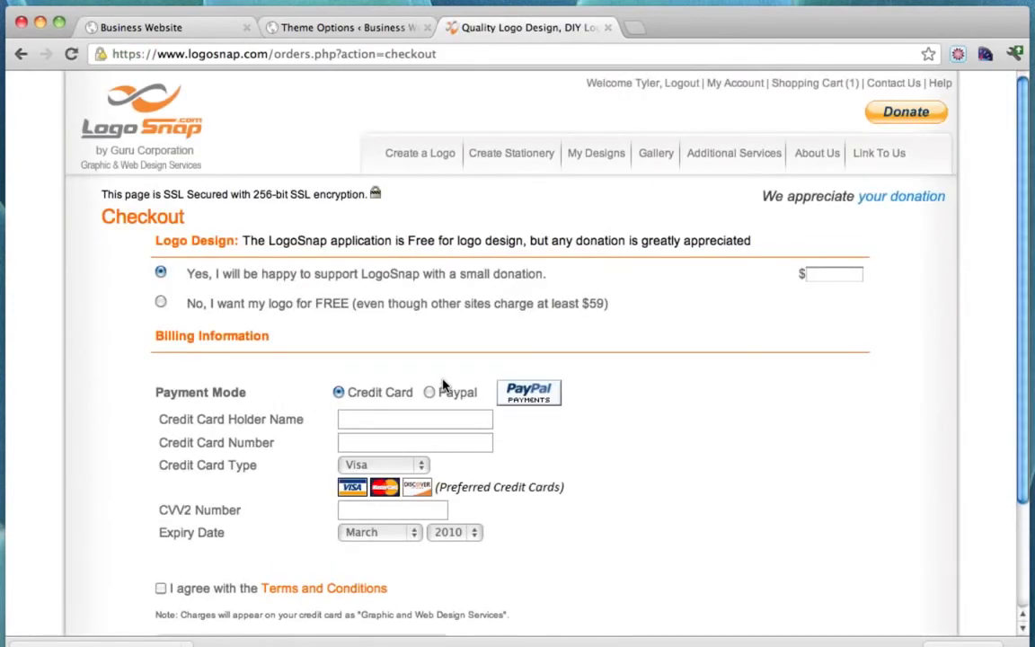
pyautogui.click(159, 305)
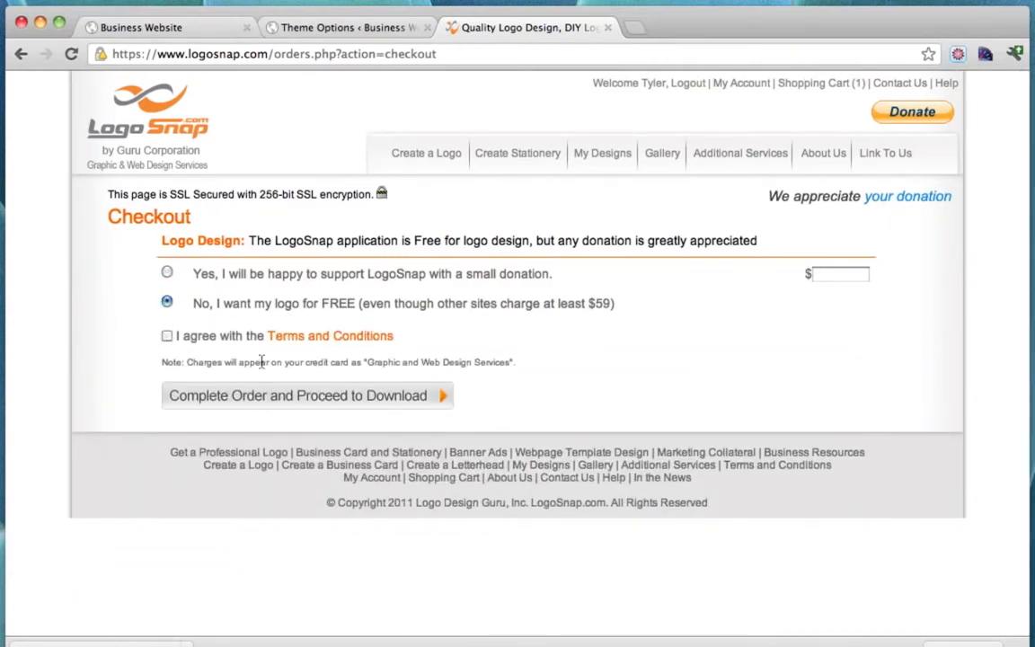
pyautogui.click(348, 397)
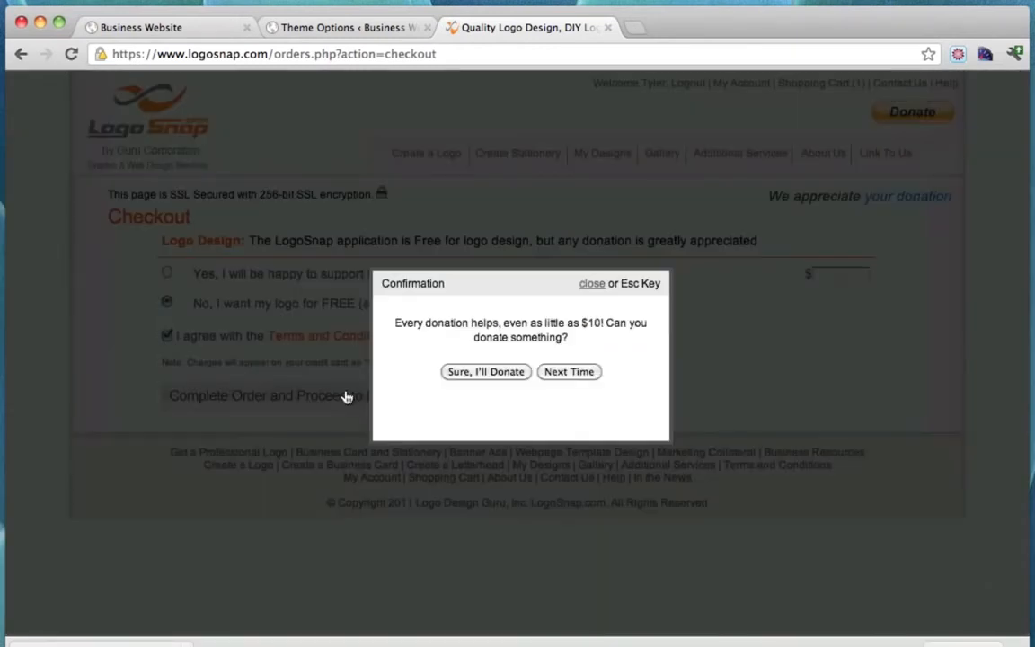
pyautogui.click(571, 372)
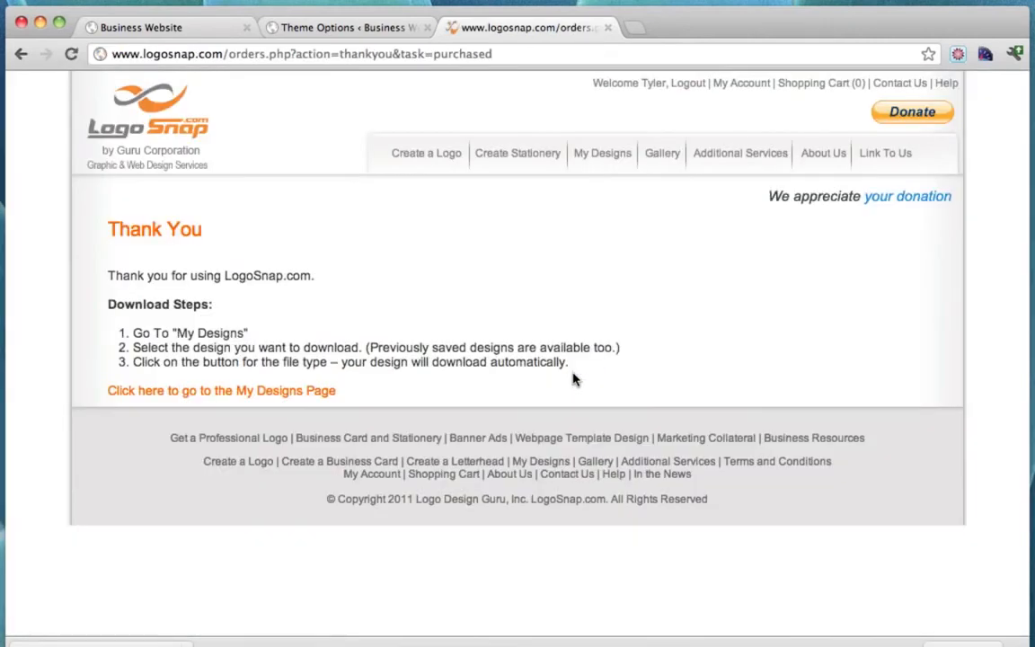
# Download the purchased Conutant logo as a PNG from My Designs, then return to Theme Options.
pyautogui.click(266, 391)
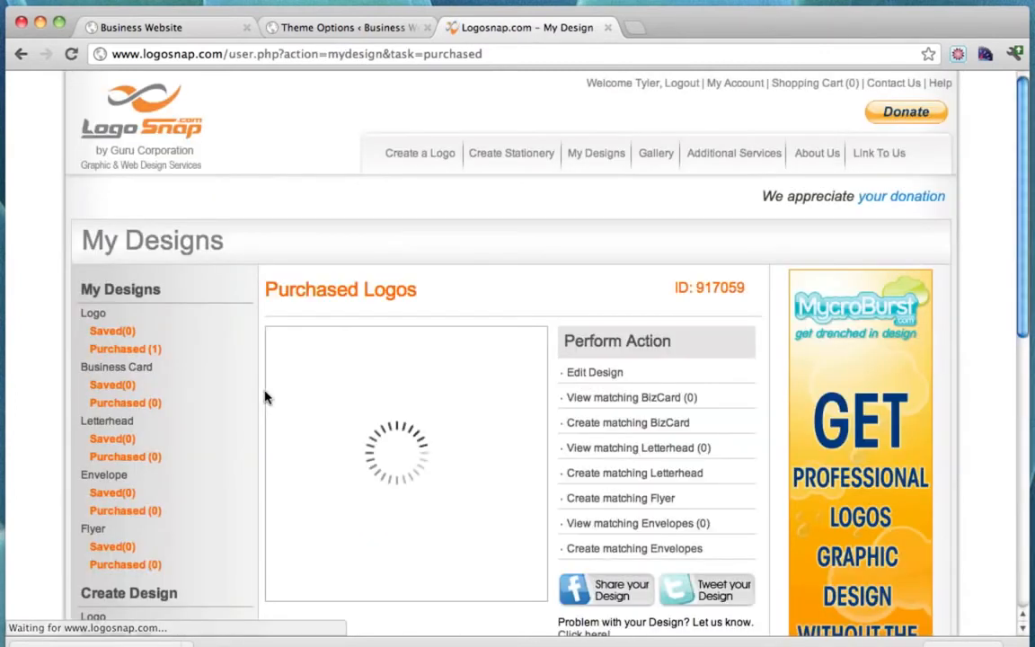
pyautogui.scroll(-1, 550, 400)
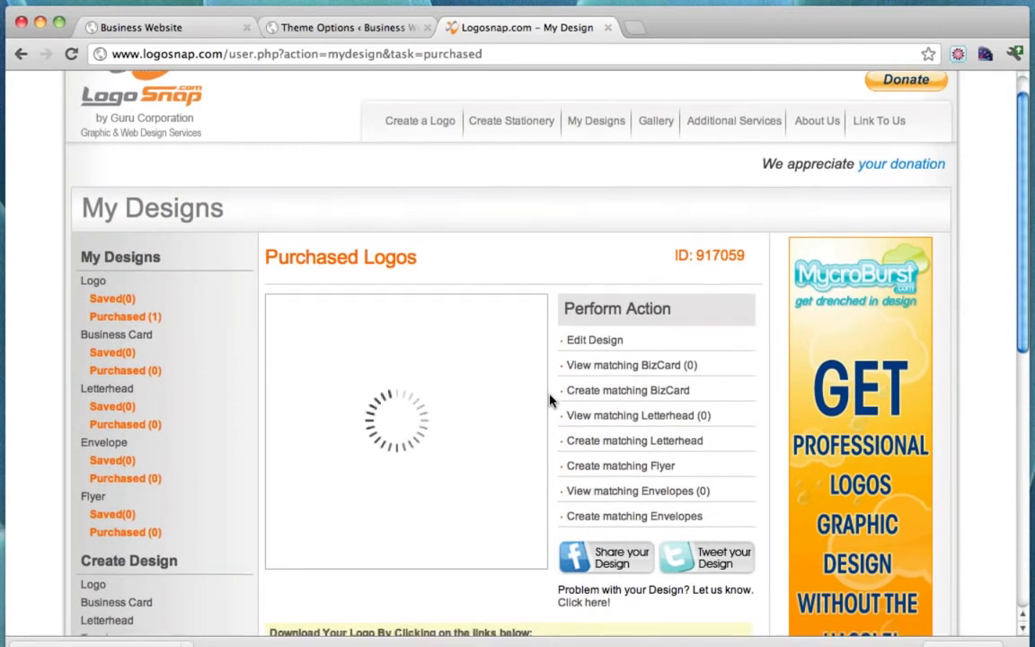
pyautogui.scroll(-5, 550, 400)
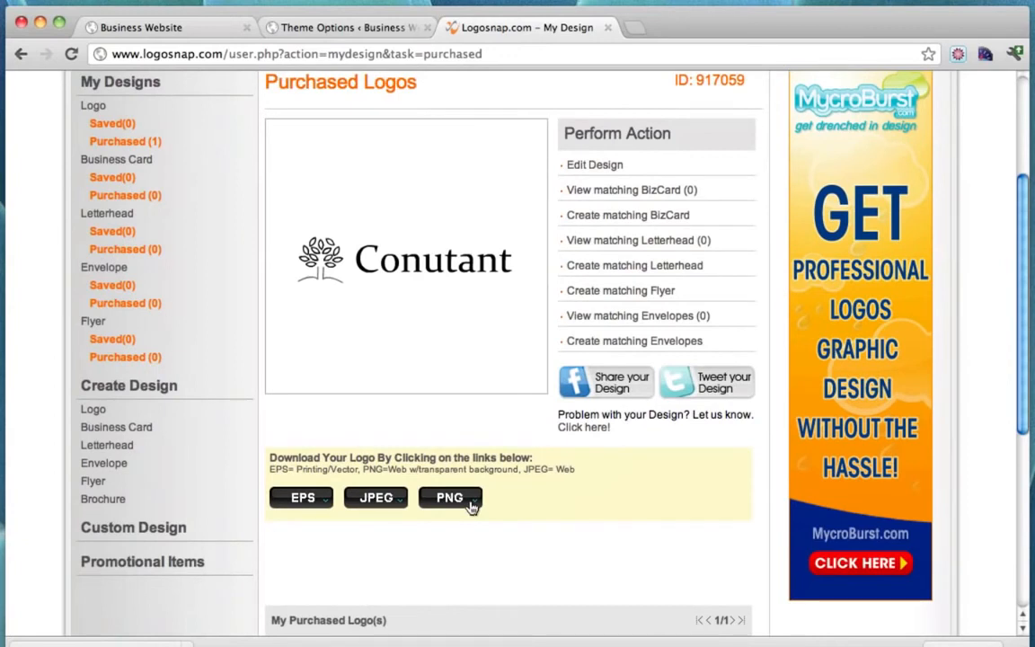
pyautogui.click(468, 505)
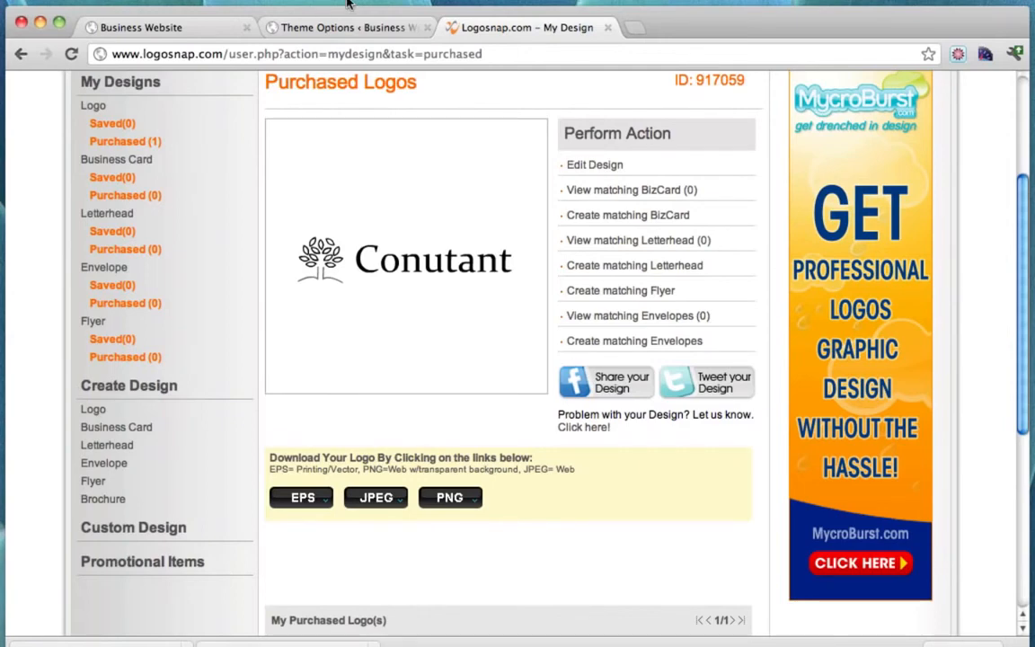
pyautogui.click(344, 27)
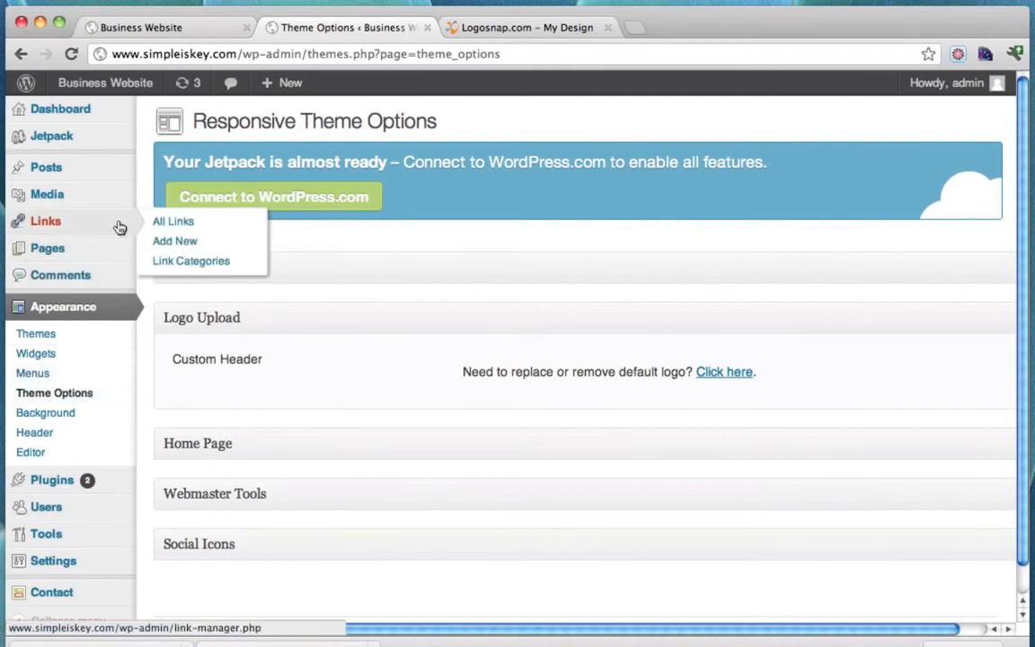
# Upload logo-917059.png from the Desktop to the Media Library and open it for editing.
pyautogui.moveTo(92, 197)
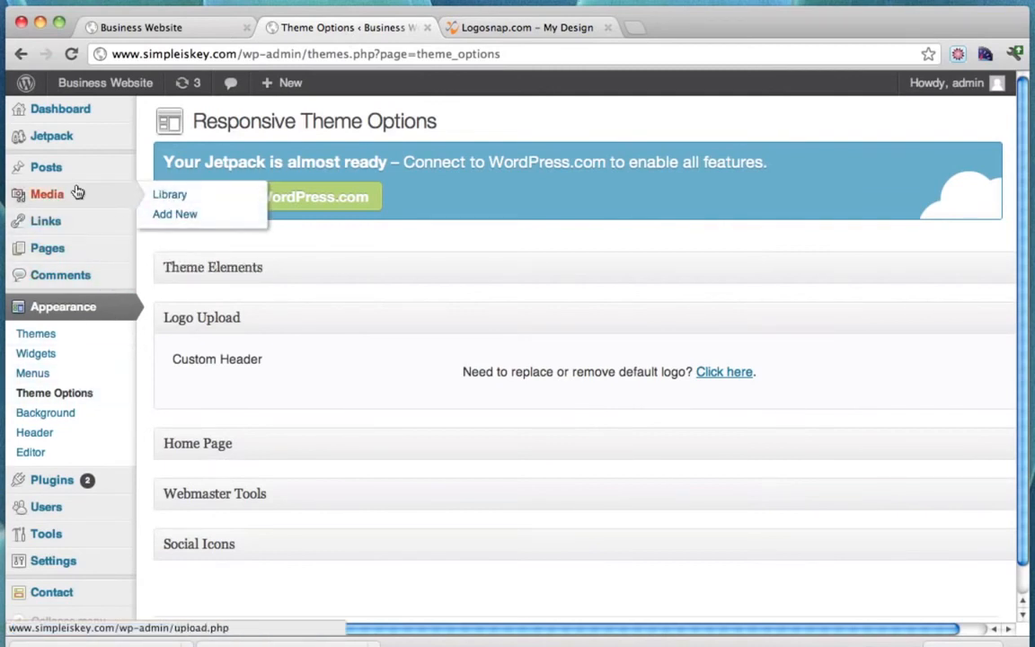
pyautogui.click(171, 216)
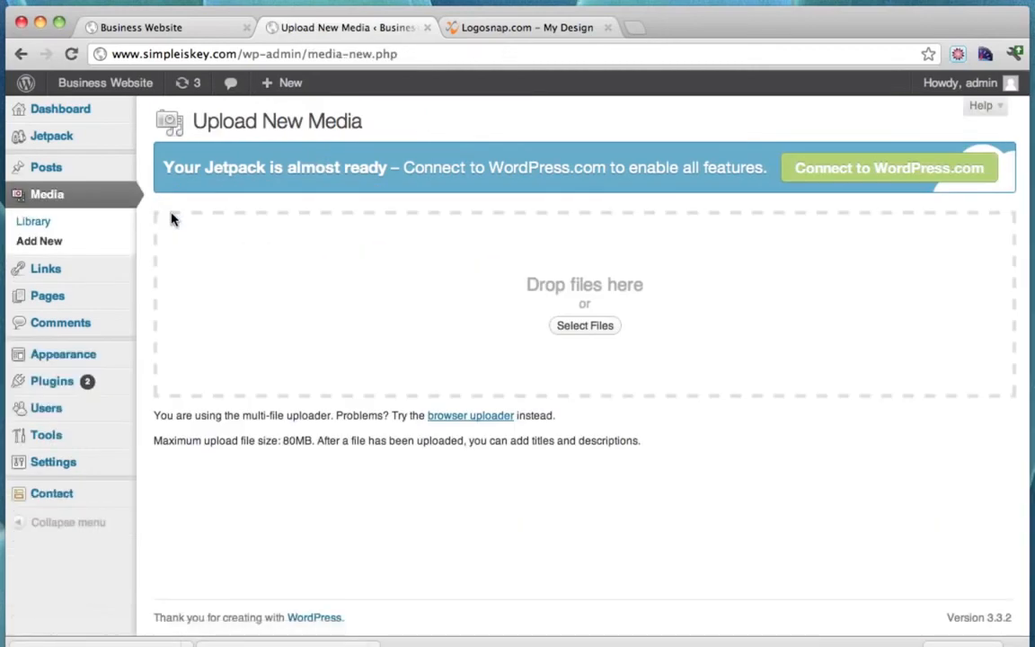
pyautogui.click(569, 331)
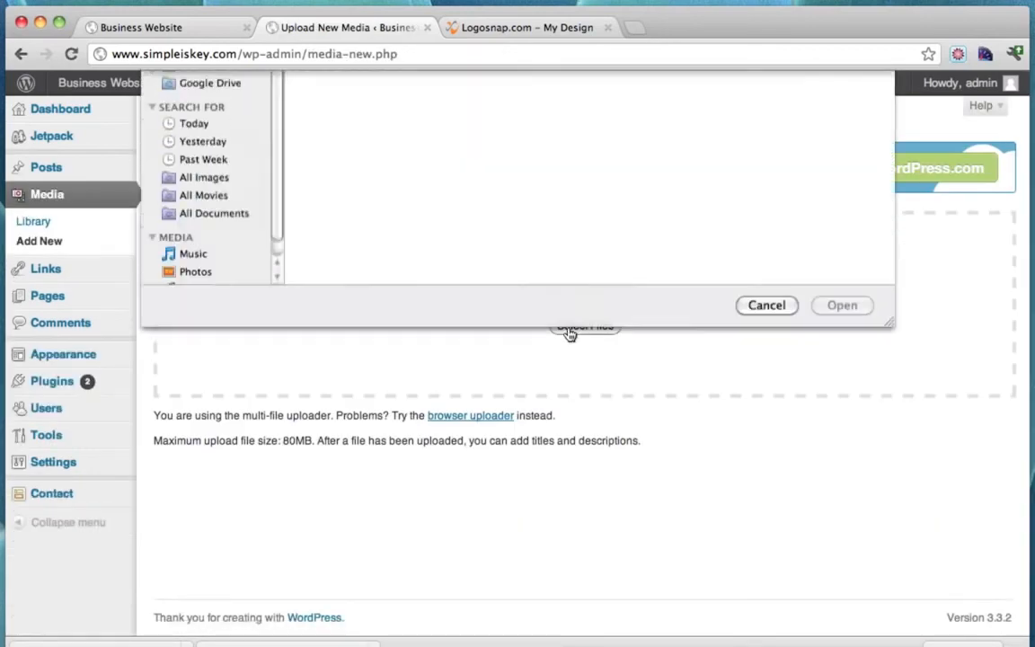
pyautogui.click(200, 236)
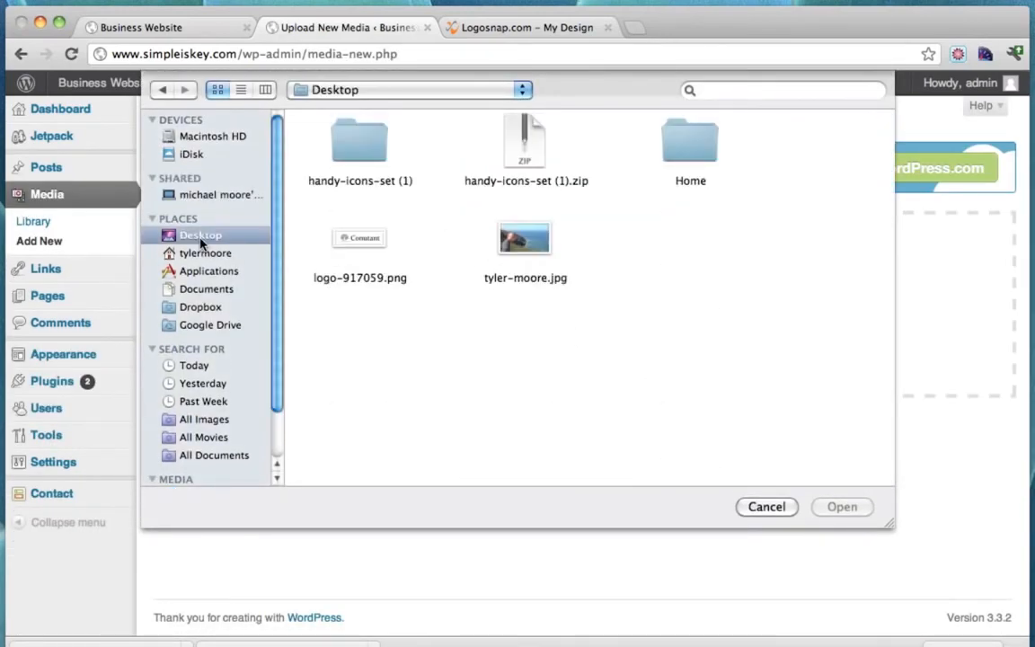
pyautogui.click(370, 243)
pyautogui.click(853, 507)
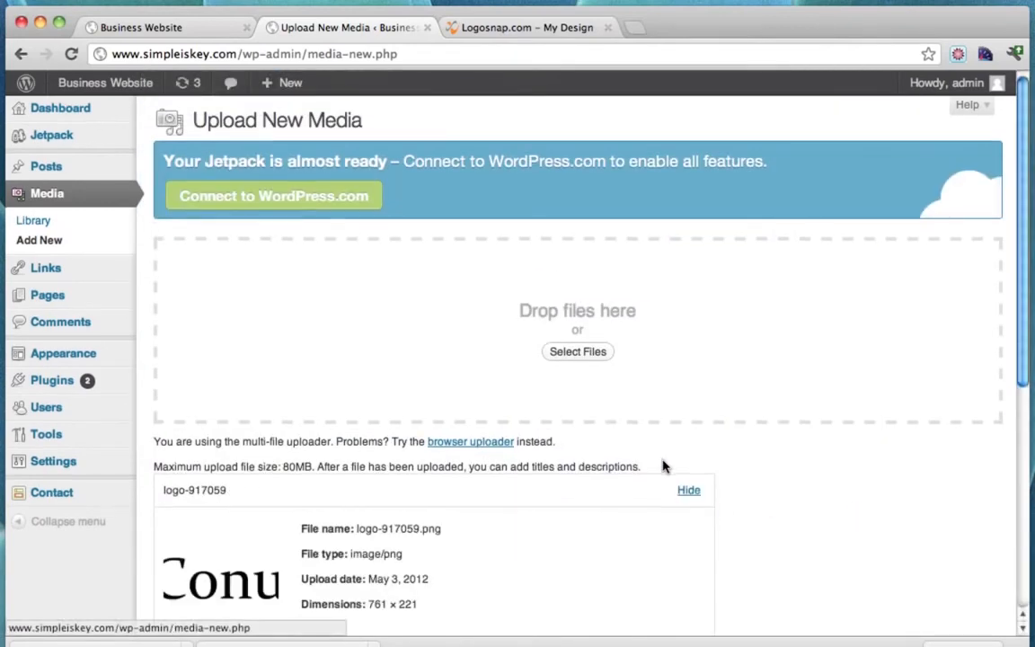
pyautogui.scroll(-5, 663, 462)
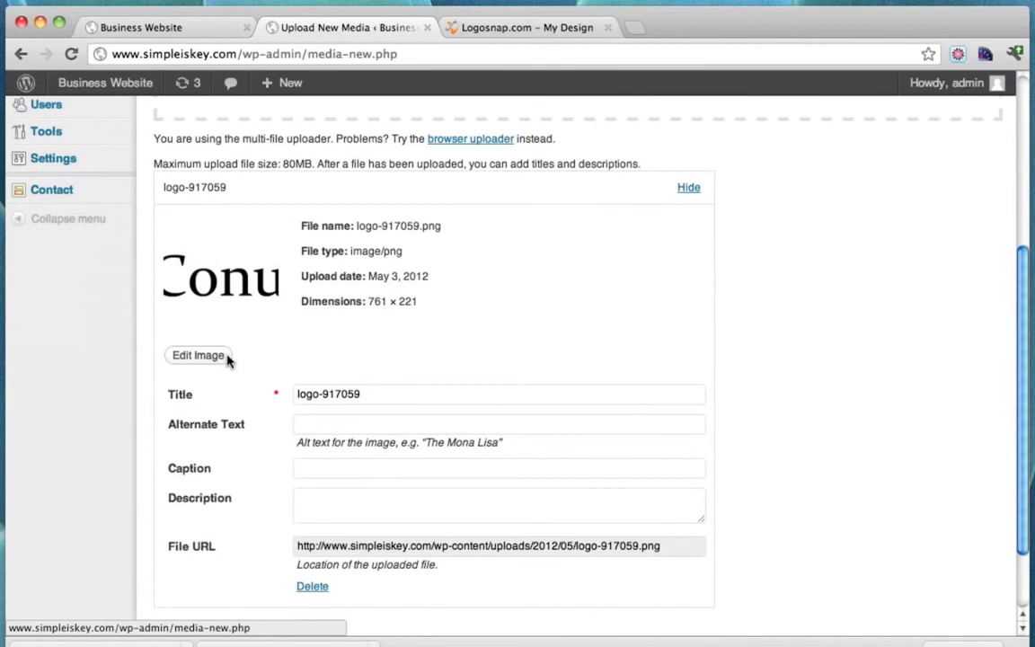
pyautogui.click(198, 355)
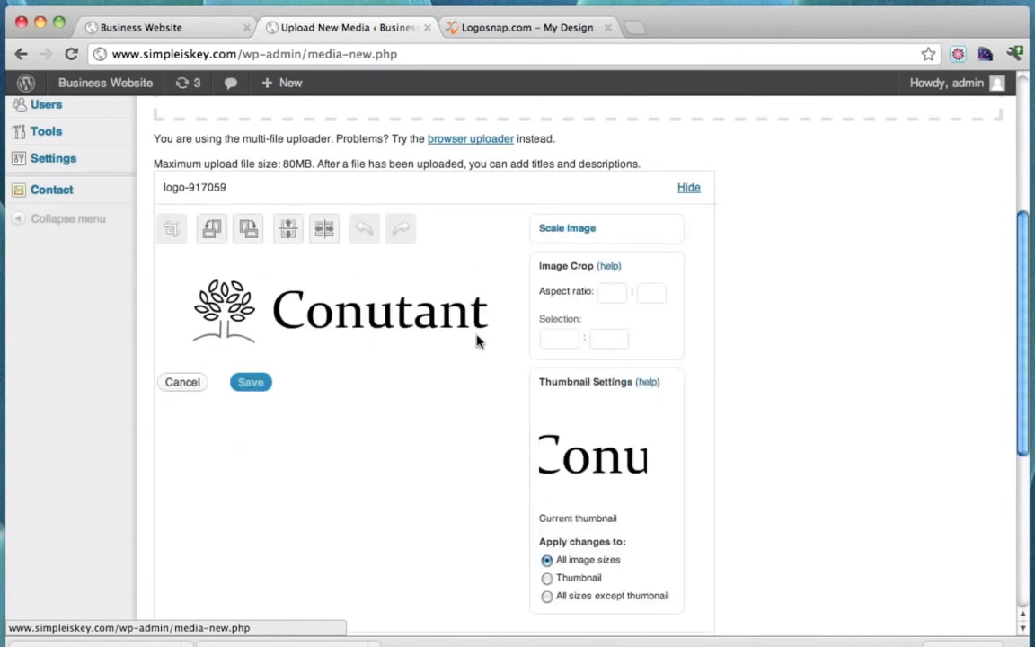
# Scale the logo image down to 400 pixels wide (400 × 116).
pyautogui.click(557, 228)
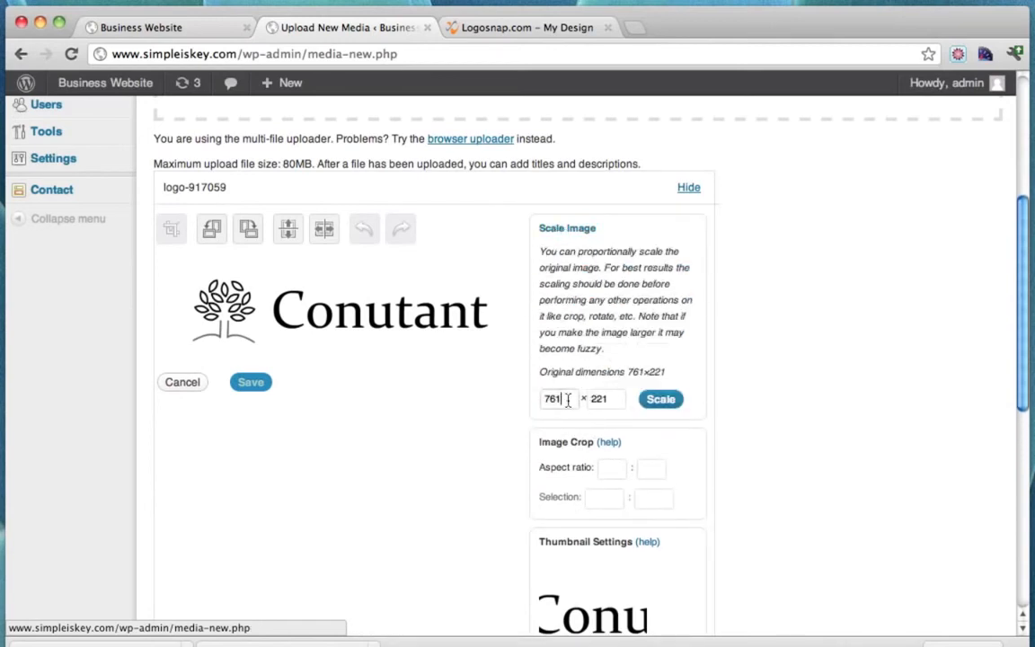
pyautogui.moveTo(568, 400); pyautogui.dragTo(505, 400)
pyautogui.write('3')
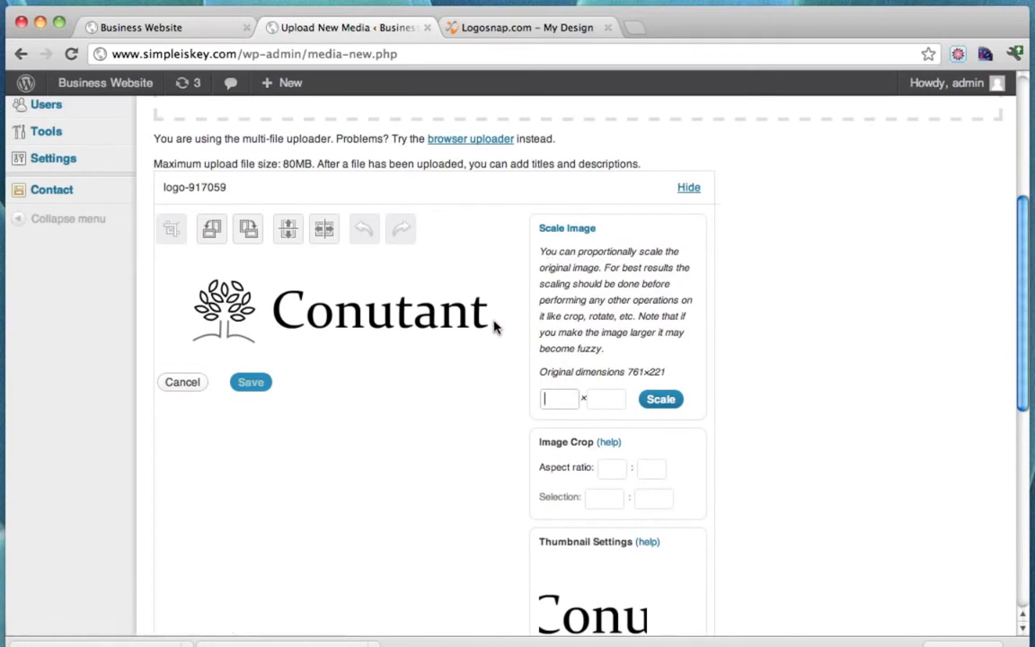
pyautogui.click(665, 401)
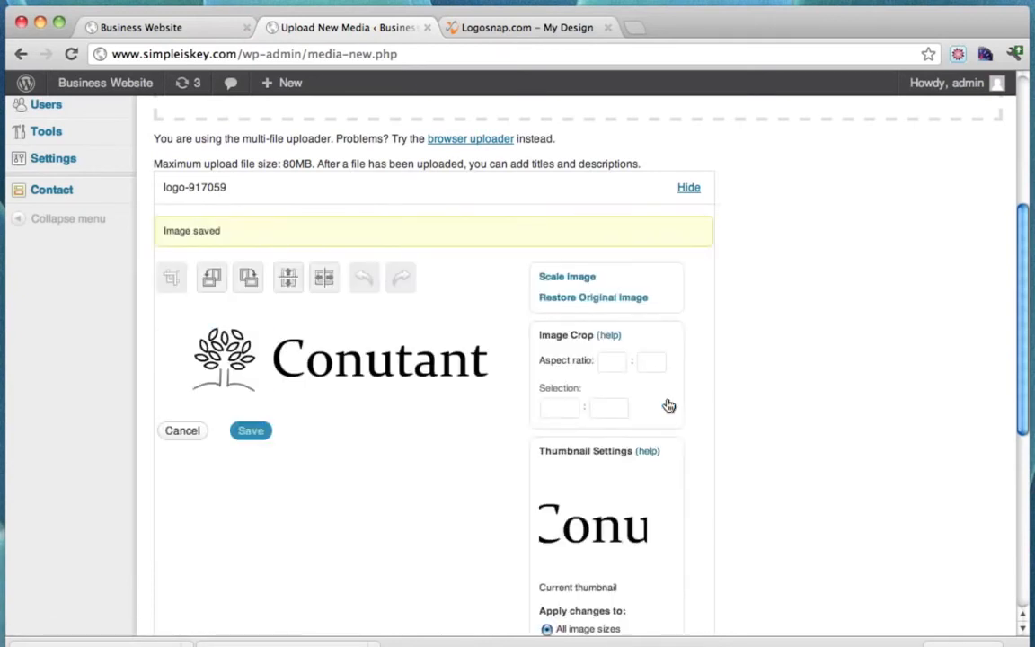
# Mark a 300-pixel-wide crop area centred on the logo.
pyautogui.moveTo(177, 320); pyautogui.dragTo(587, 485)
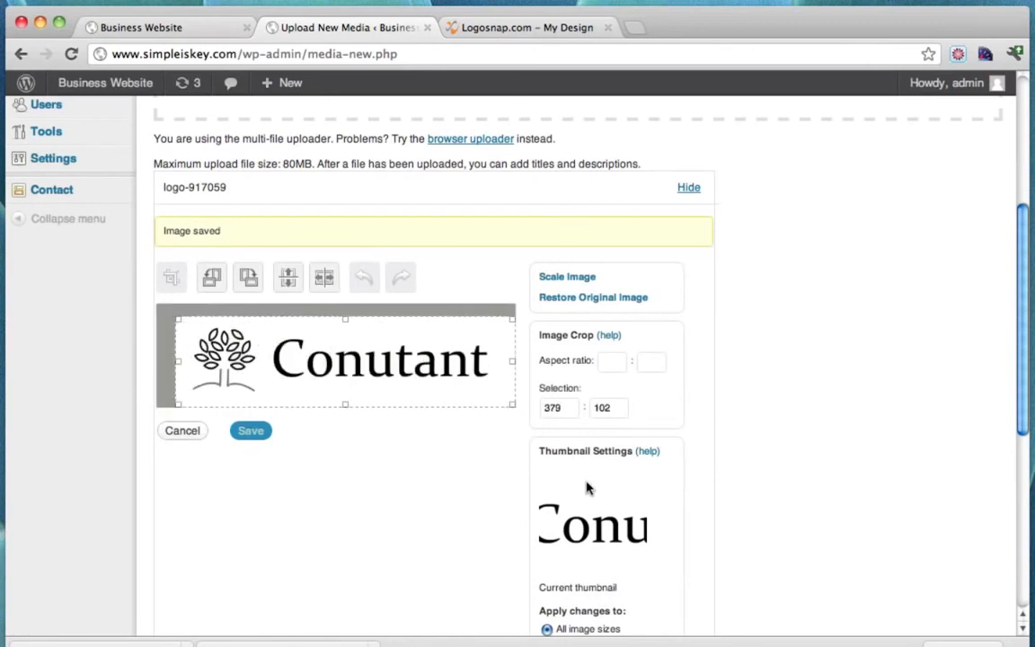
pyautogui.doubleClick(552, 408)
pyautogui.write('300')
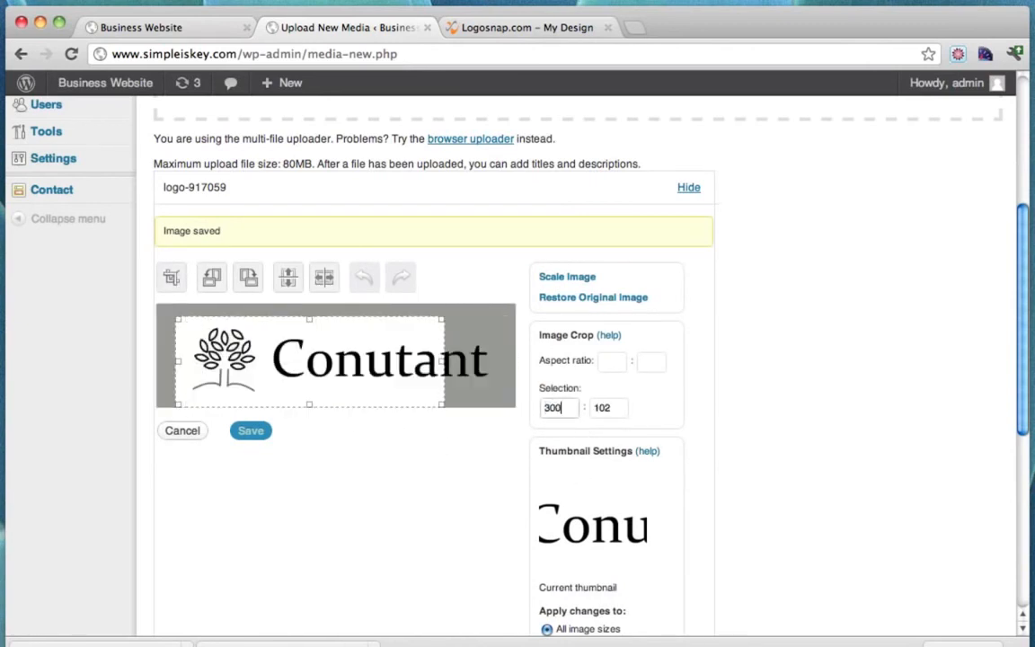
pyautogui.moveTo(387, 371)
pyautogui.mouseDown()
pyautogui.moveTo(424, 364)
pyautogui.moveTo(400, 371)
pyautogui.mouseUp()
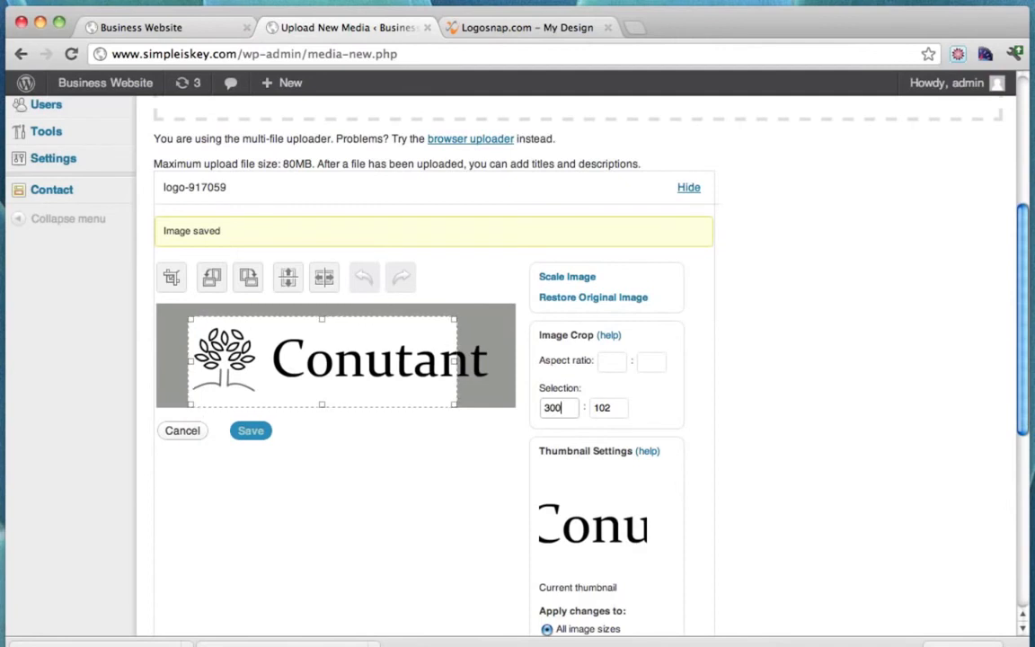
pyautogui.click(570, 277)
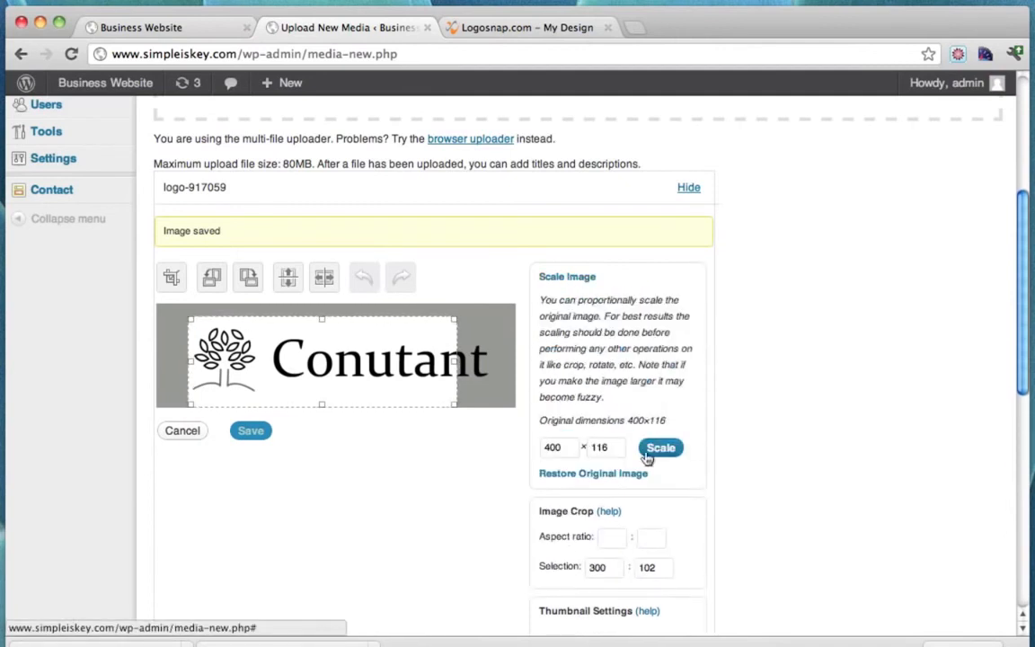
# Rescale the logo to 350 pixels wide.
pyautogui.moveTo(564, 448); pyautogui.dragTo(470, 454)
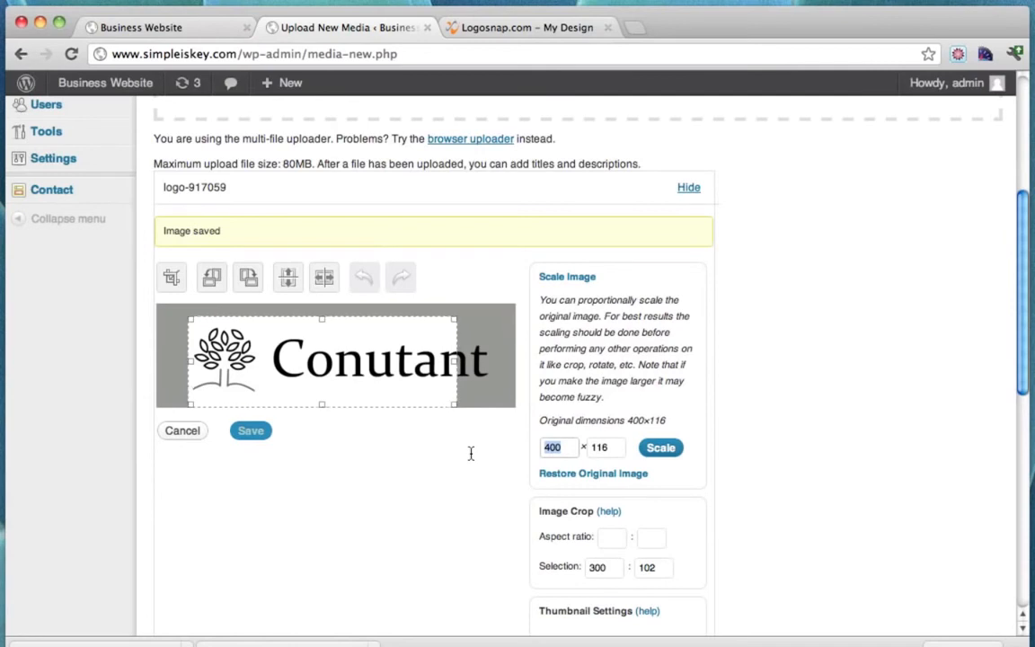
pyautogui.write('350')
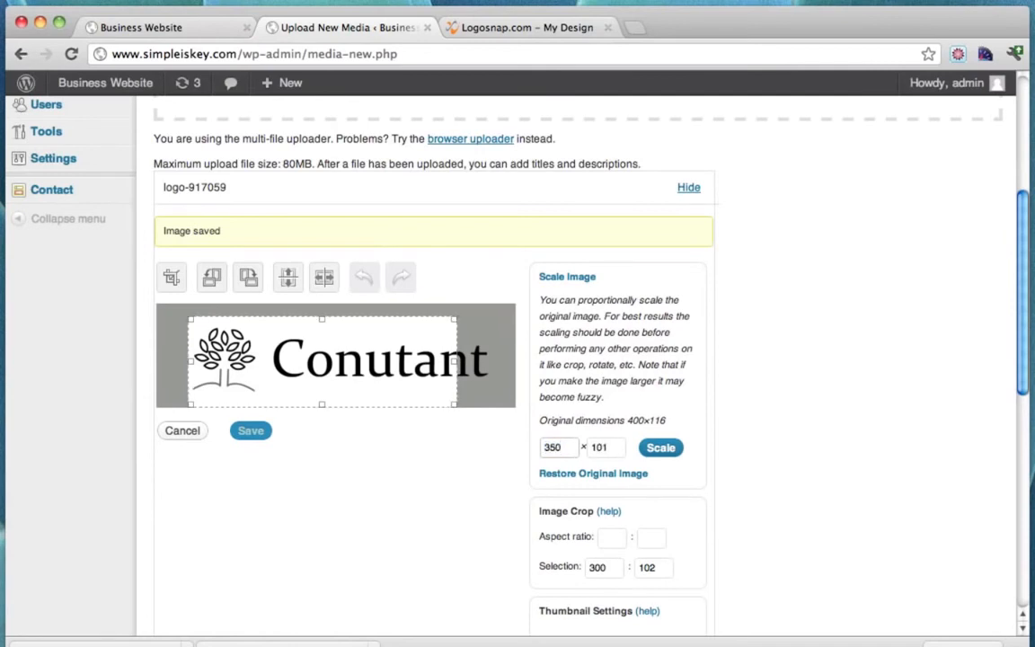
pyautogui.click(662, 452)
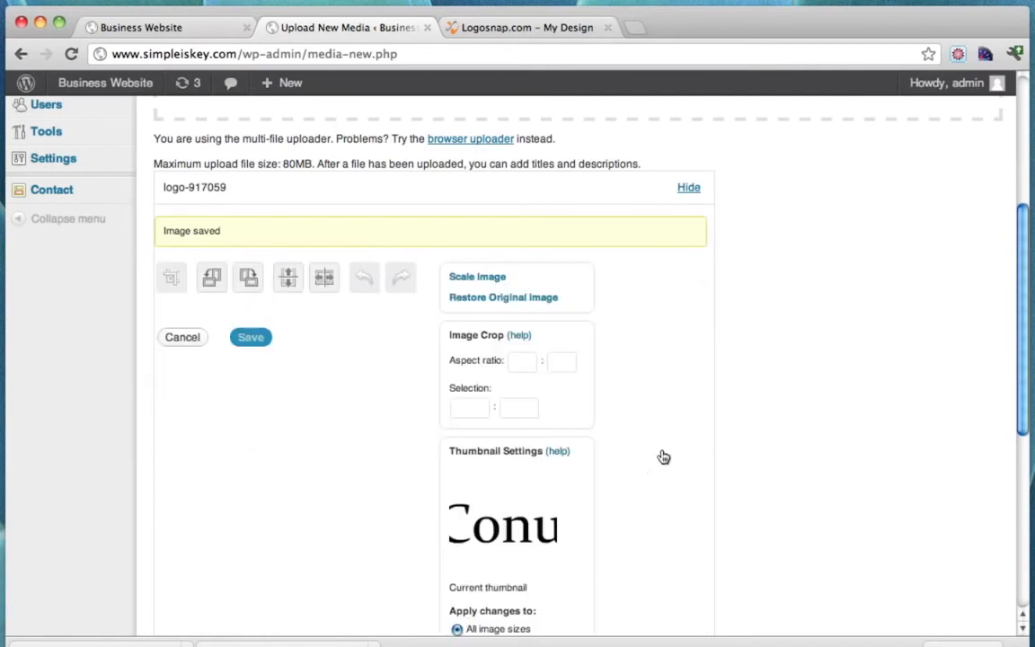
# Mark a 300 × 100 crop selection positioned over the logo.
pyautogui.moveTo(175, 328); pyautogui.dragTo(557, 469)
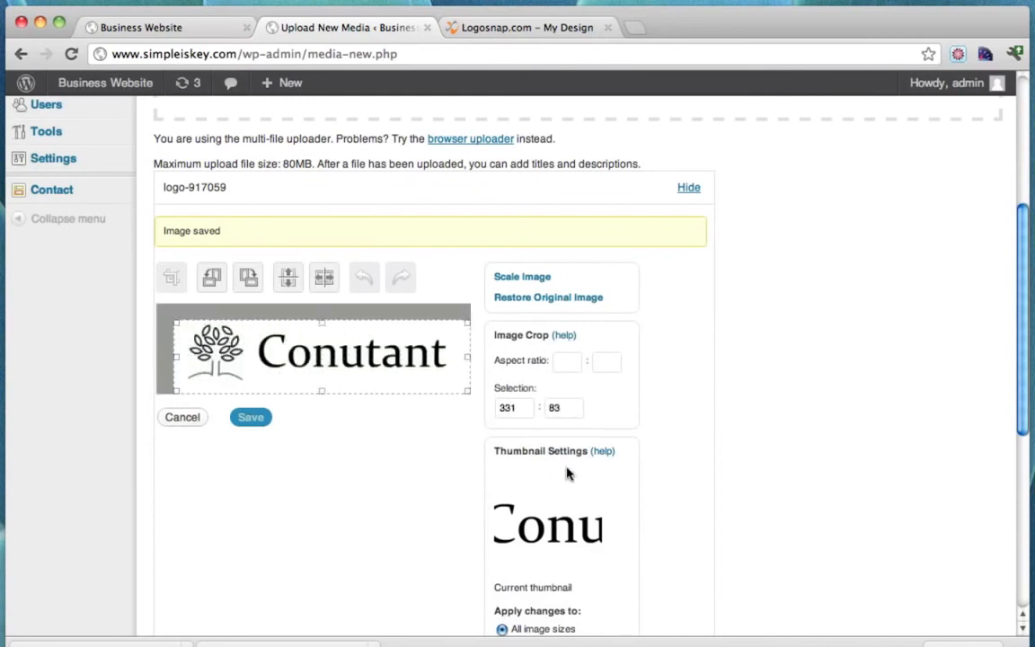
pyautogui.doubleClick(517, 409)
pyautogui.write('300')
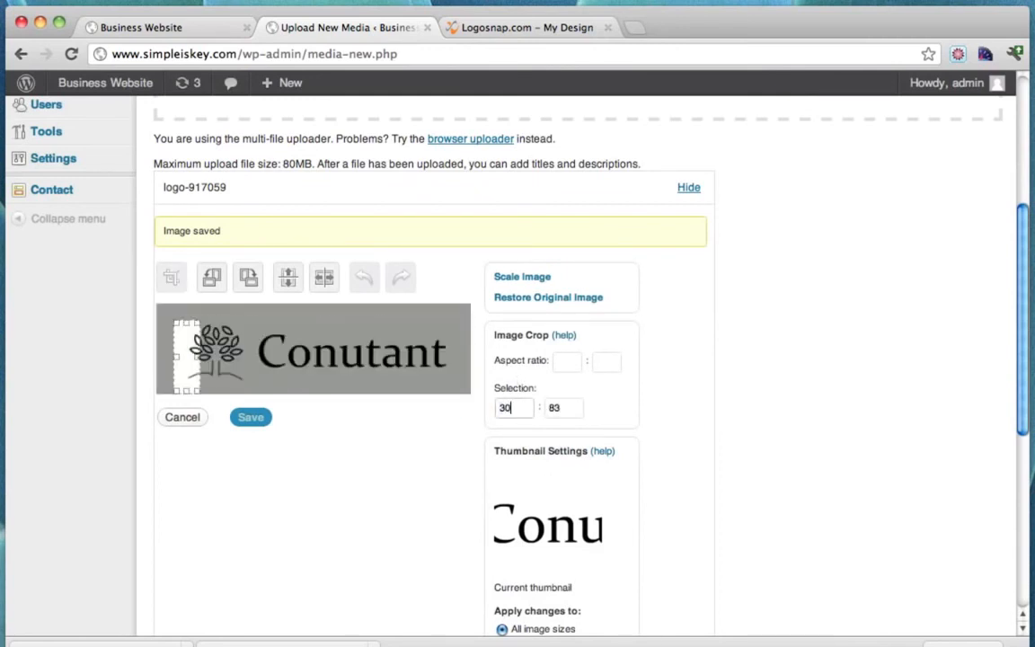
pyautogui.doubleClick(565, 409)
pyautogui.write('101')
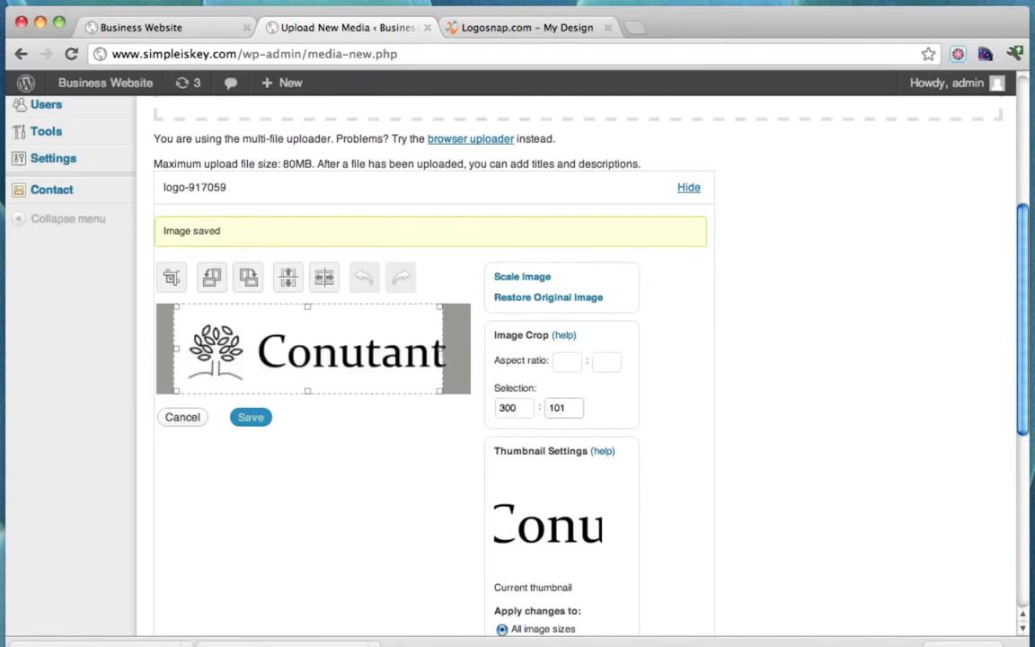
pyautogui.press('BackSpace')
pyautogui.write('0')
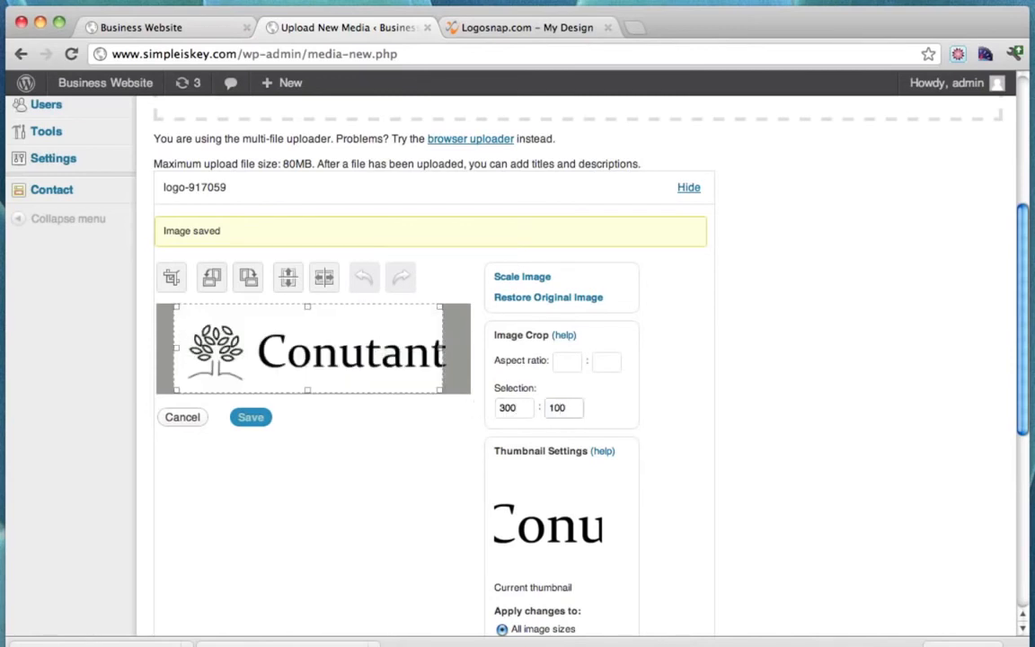
pyautogui.moveTo(320, 352); pyautogui.dragTo(331, 357)
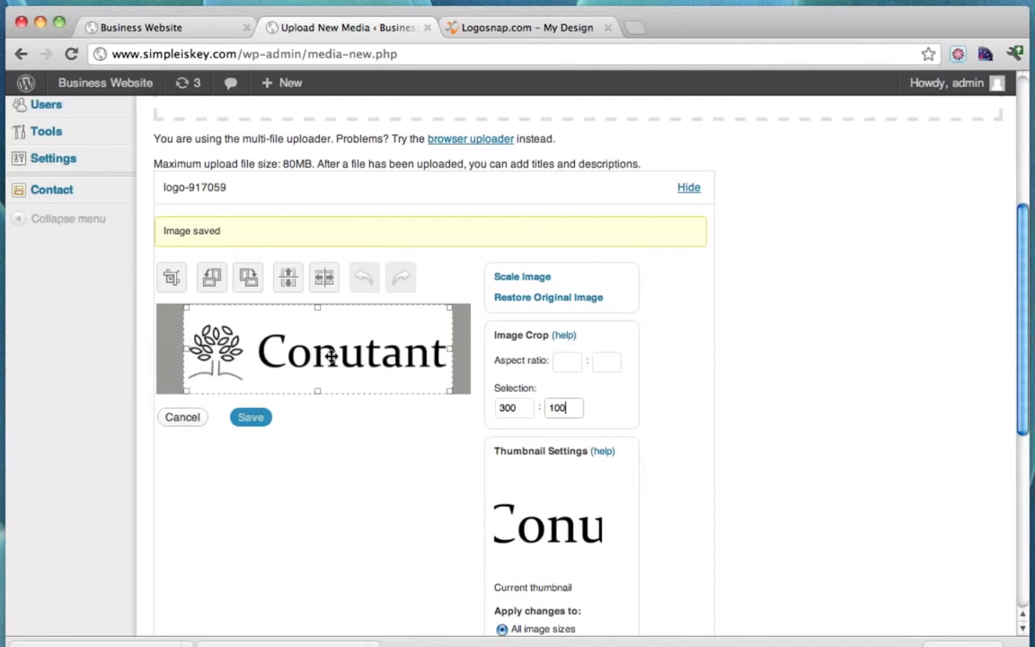
# Crop the logo to the 300 × 100 selection and save the edited image.
pyautogui.click(170, 279)
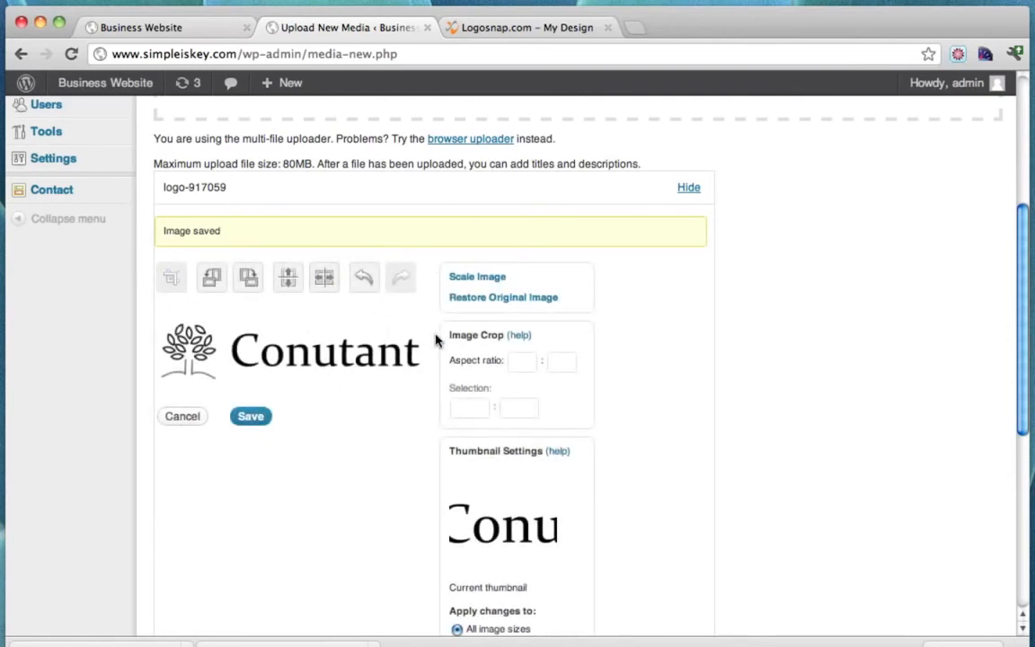
pyautogui.scroll(-4, 408, 442)
pyautogui.scroll(4, 405, 444)
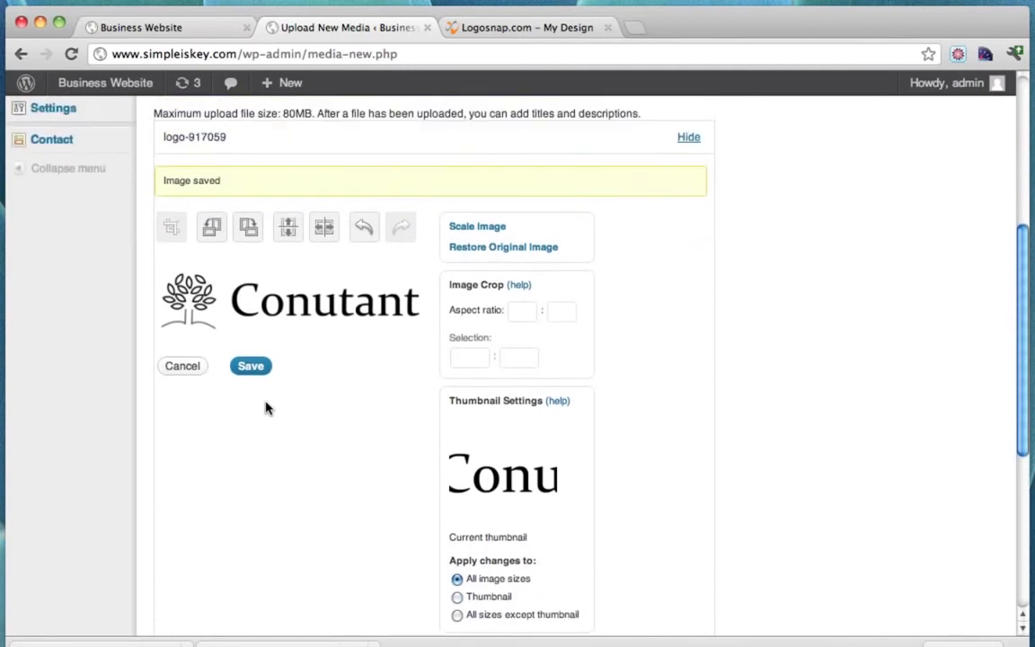
pyautogui.click(250, 368)
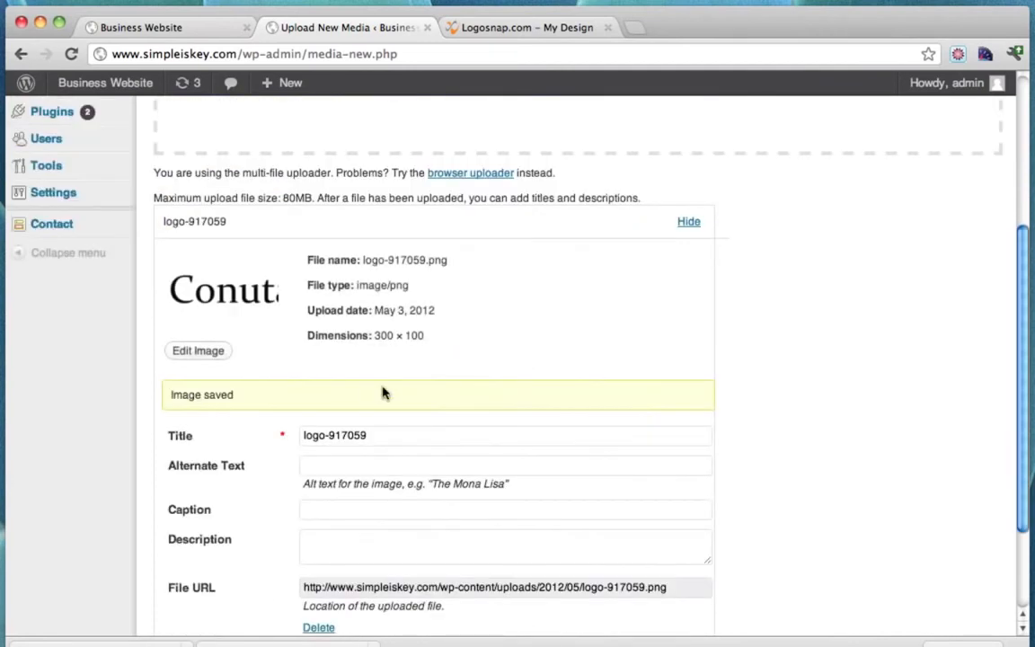
# Save all media changes and copy the logo-917059 image's File URL.
pyautogui.scroll(-3, 382, 393)
pyautogui.click(226, 547)
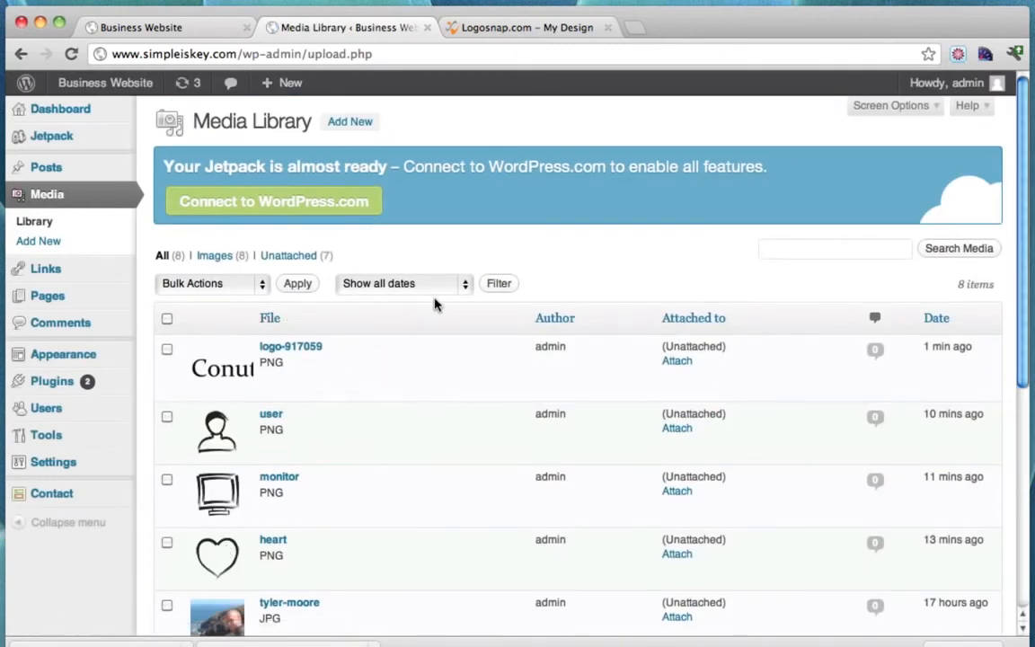
pyautogui.click(280, 350)
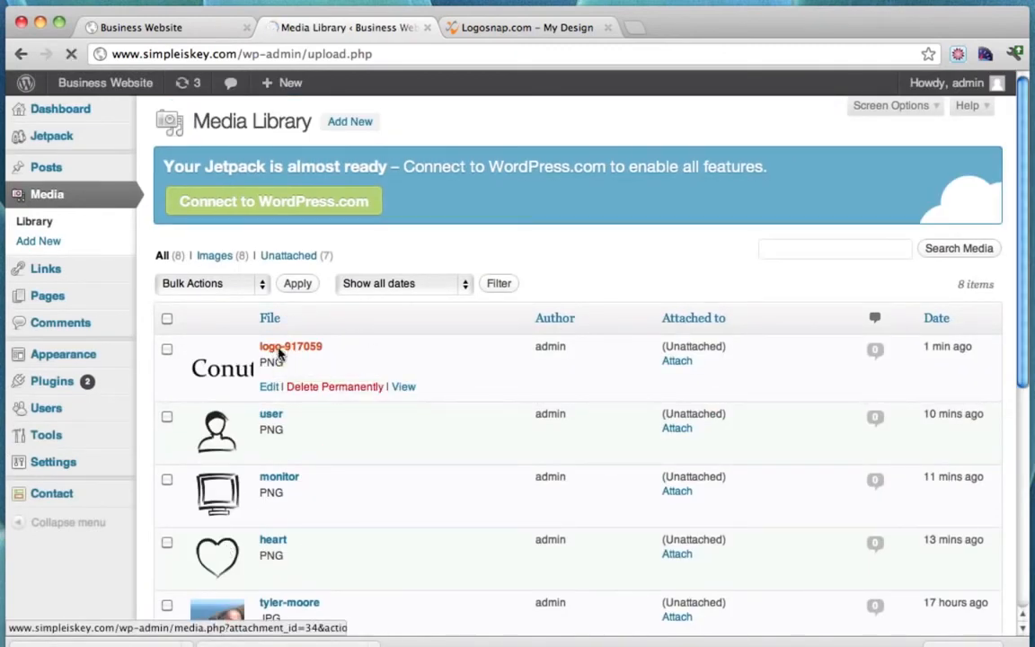
pyautogui.scroll(-3, 456, 432)
pyautogui.doubleClick(422, 488)
pyautogui.tripleClick(417, 488)
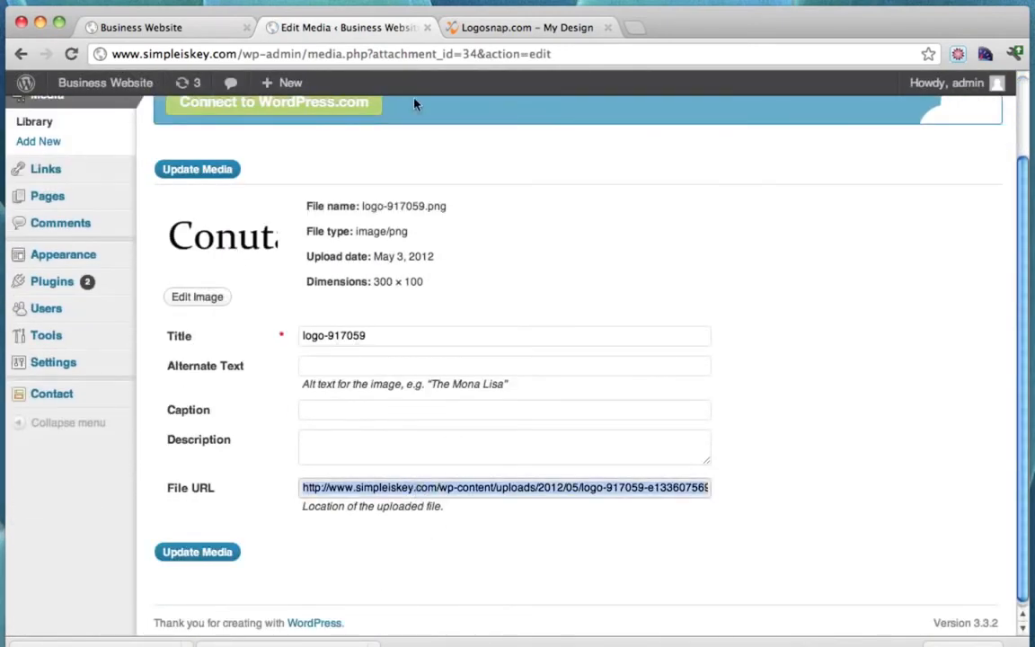
# Load the copied image URL in the other tab and save the image to the Desktop as 'logo'.
pyautogui.click(460, 27)
pyautogui.click(377, 52)
pyautogui.write('http://www.simpleiskey.com/wp-content/uploads/2012/05/logo-917059-e1336075690641.png')
pyautogui.press('Return')
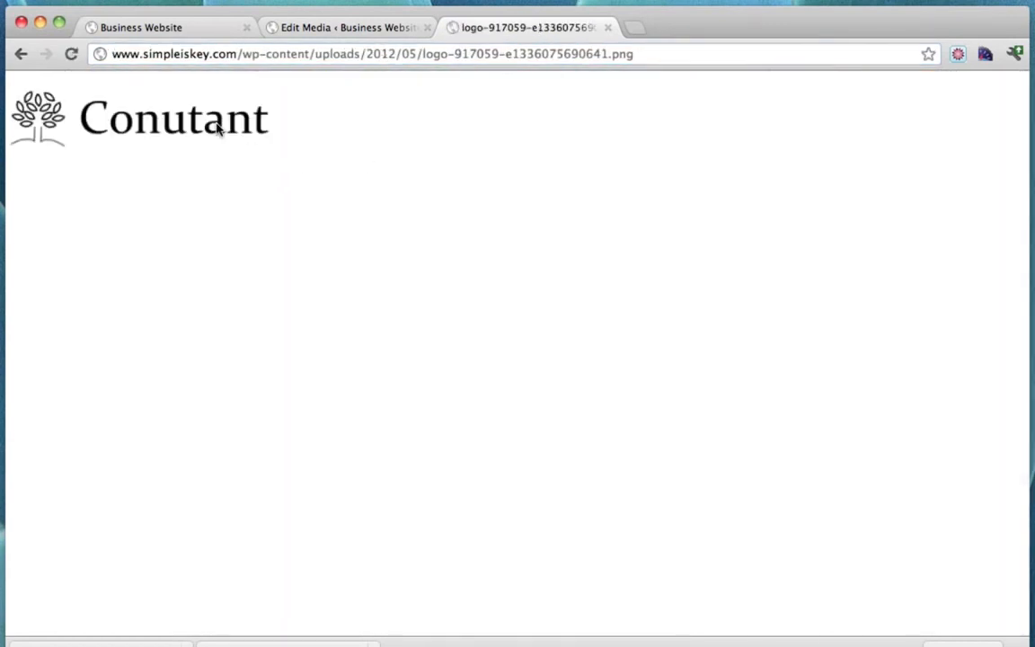
pyautogui.rightClick(217, 129)
pyautogui.click(240, 133)
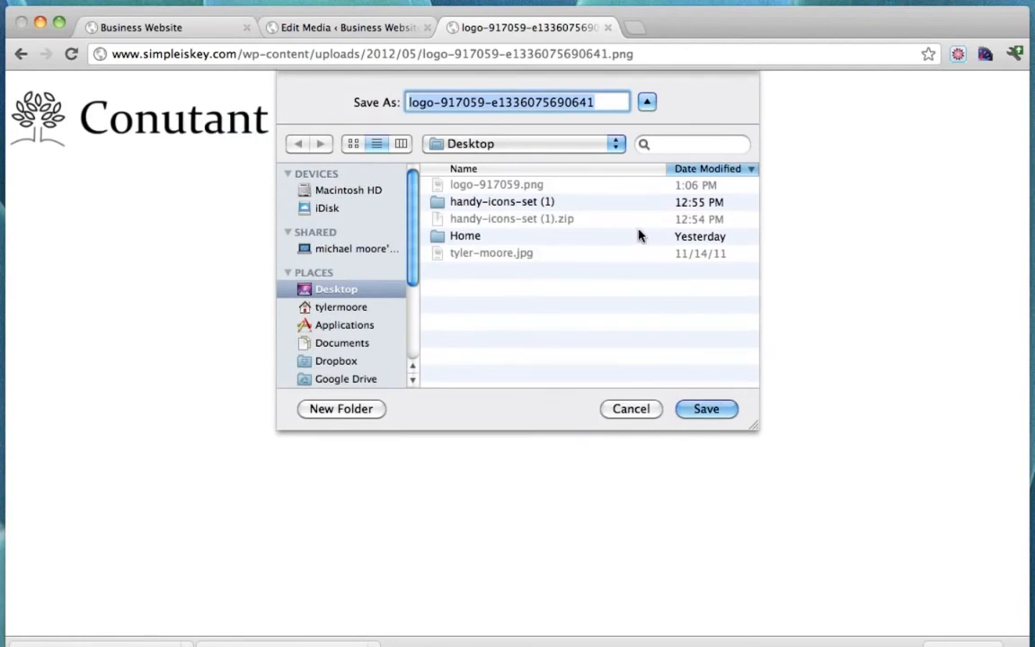
pyautogui.press('BackSpace')
pyautogui.write('logo')
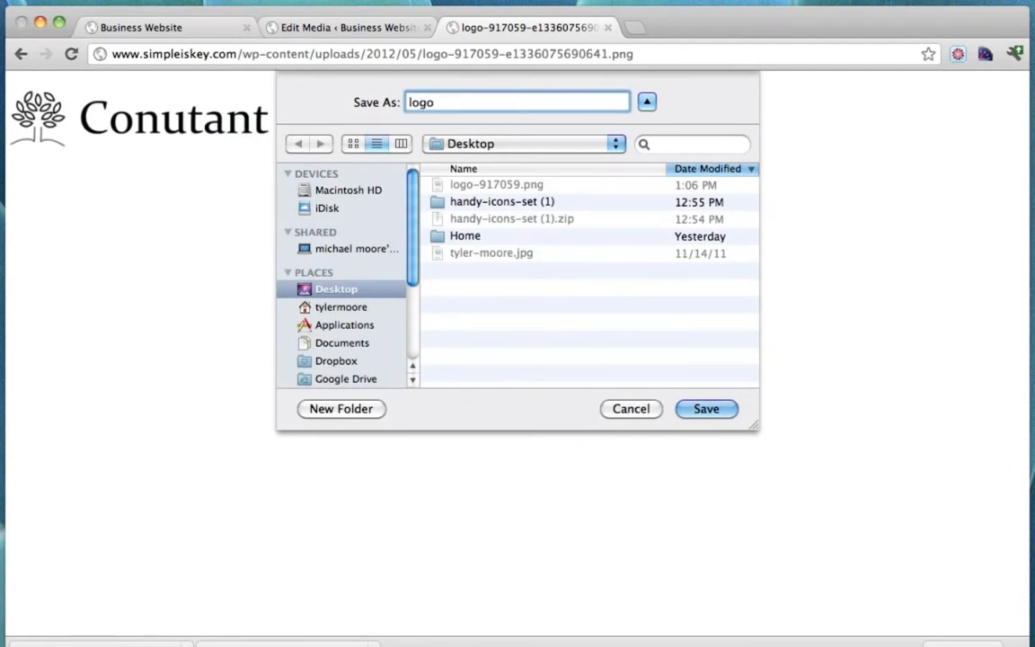
pyautogui.press('Return')
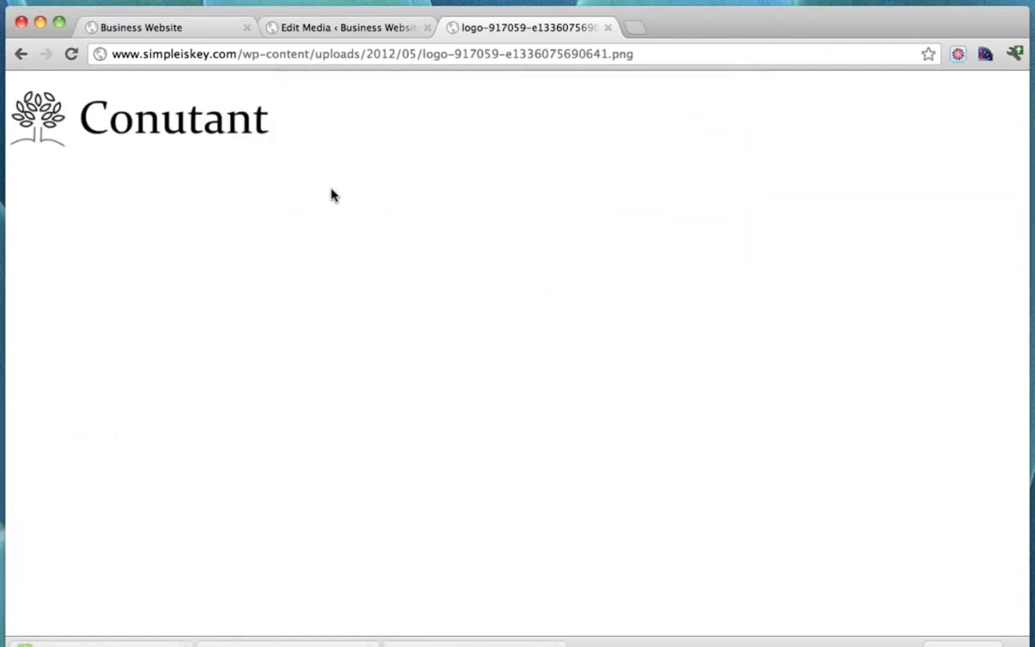
# Close the image tab and reach Custom Header settings via Theme Options' Logo Upload section.
pyautogui.click(606, 28)
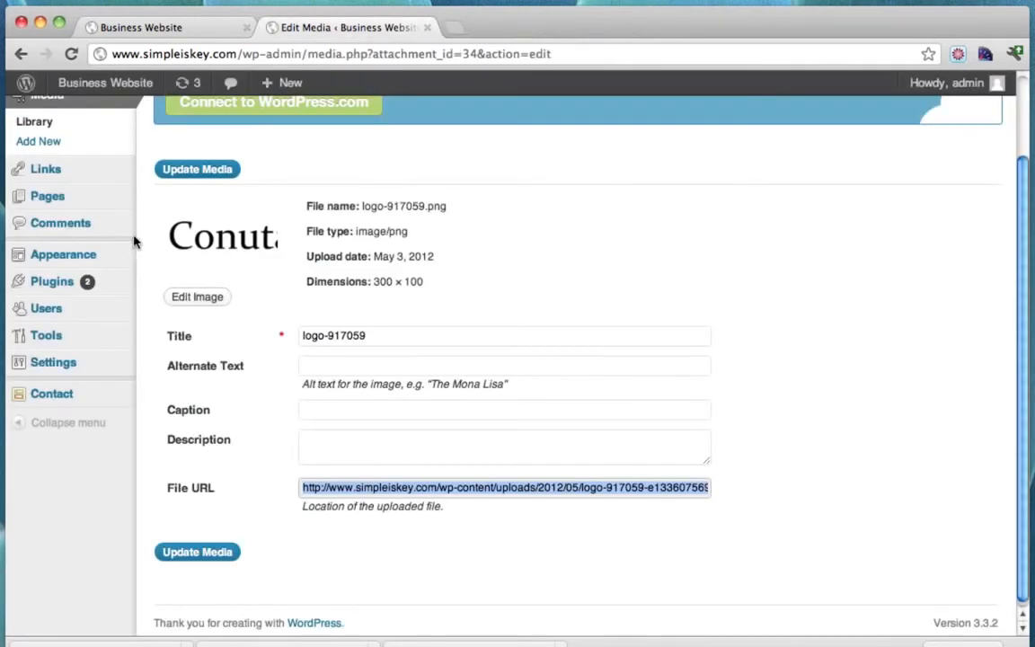
pyautogui.scroll(3, 137, 313)
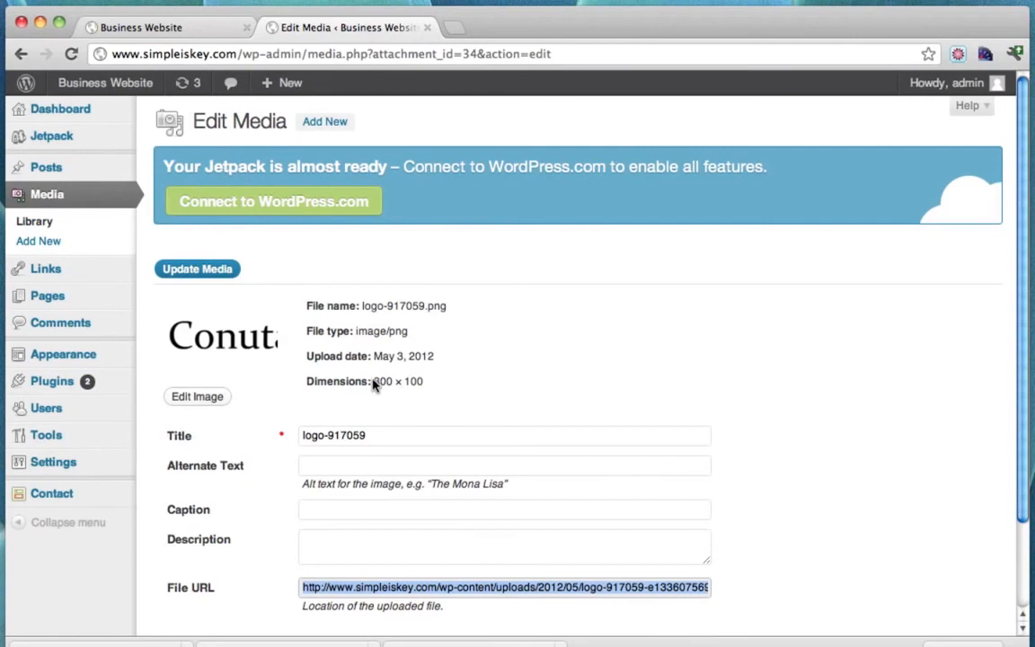
pyautogui.moveTo(372, 381); pyautogui.dragTo(424, 381)
pyautogui.click(419, 380)
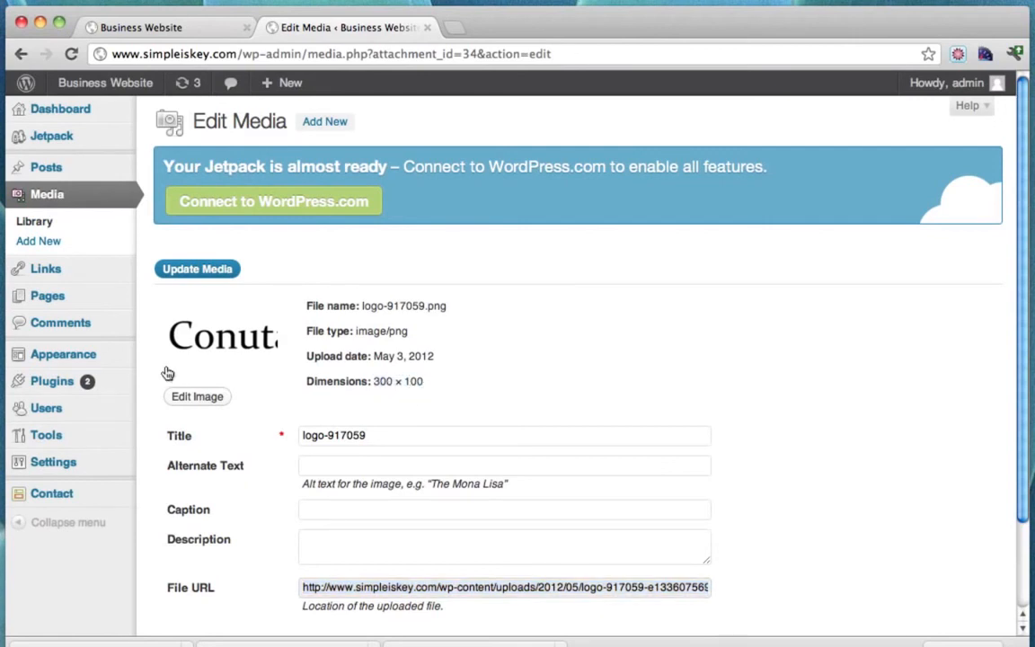
pyautogui.moveTo(79, 359)
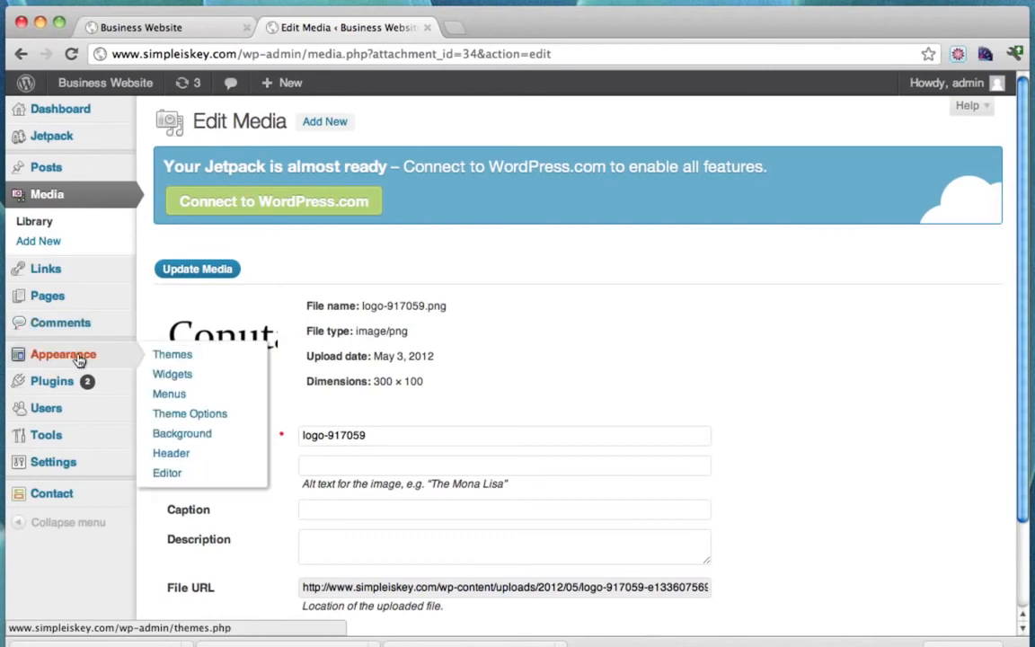
pyautogui.click(242, 420)
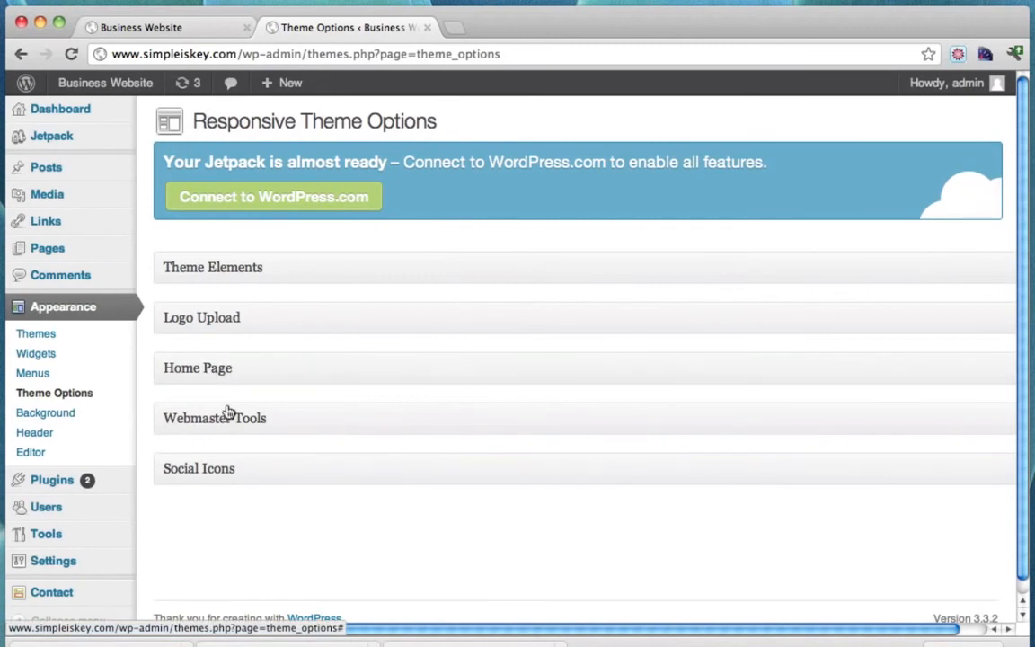
pyautogui.click(223, 322)
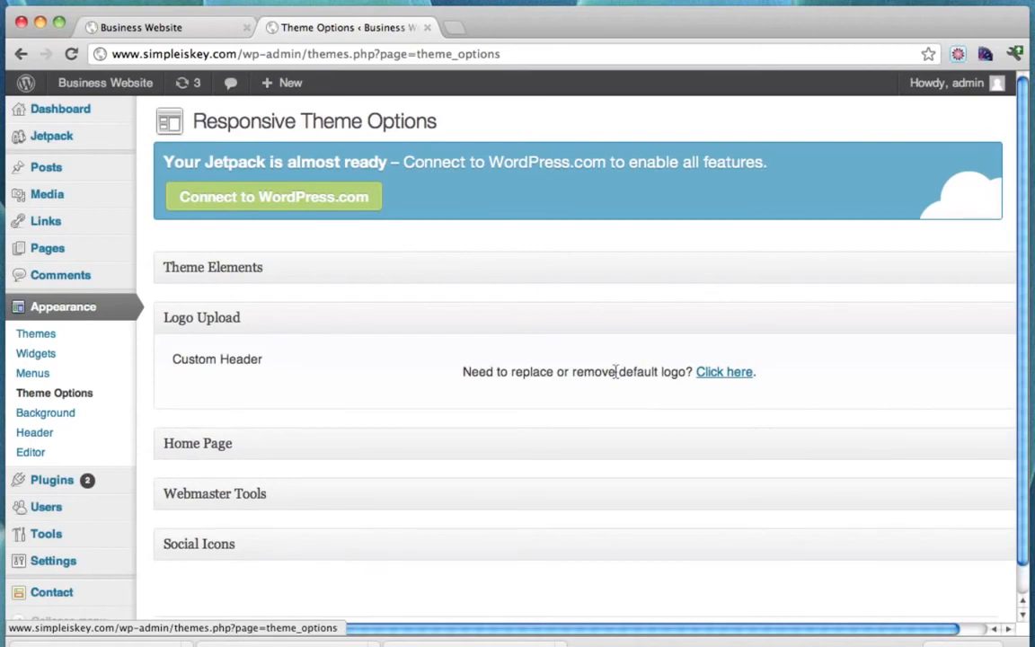
pyautogui.click(719, 375)
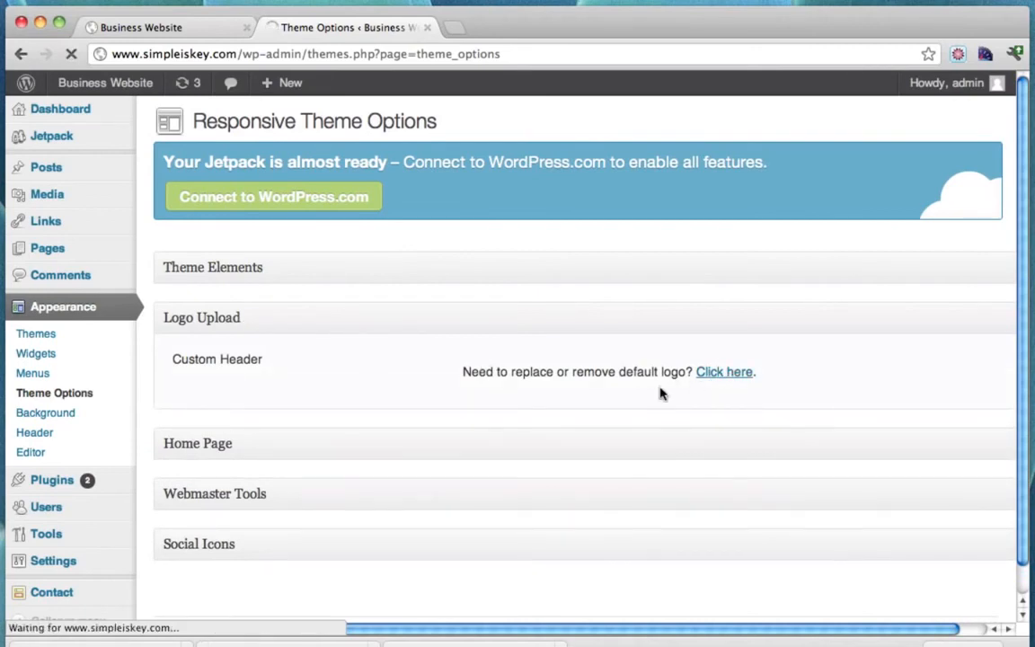
# Upload logo.png from the Desktop as the new 300 × 100 header image.
pyautogui.scroll(-3, 631, 398)
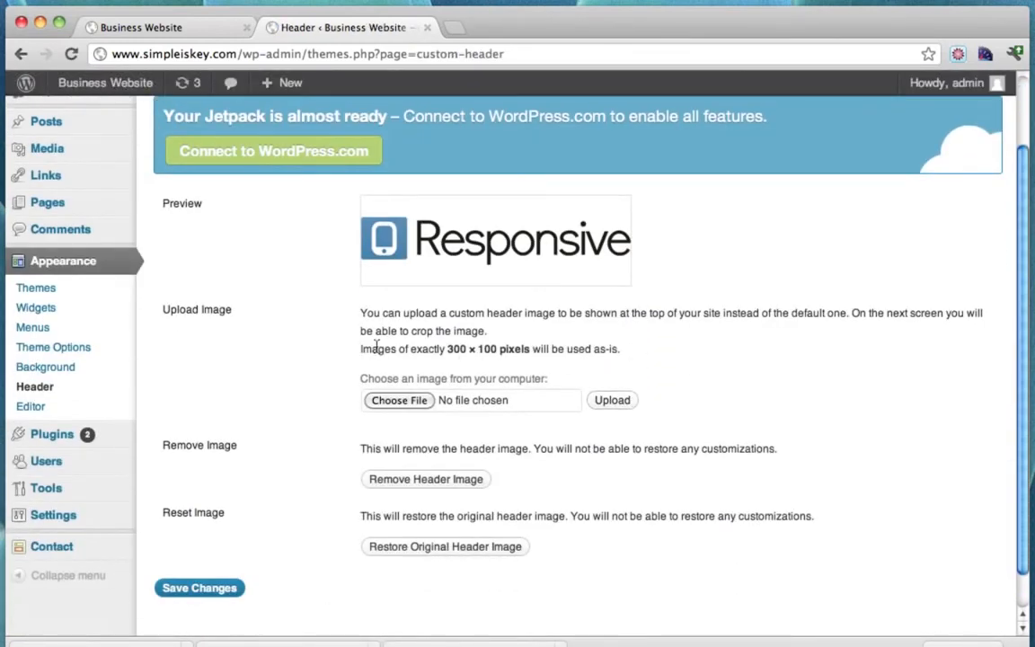
pyautogui.moveTo(359, 353); pyautogui.dragTo(528, 350)
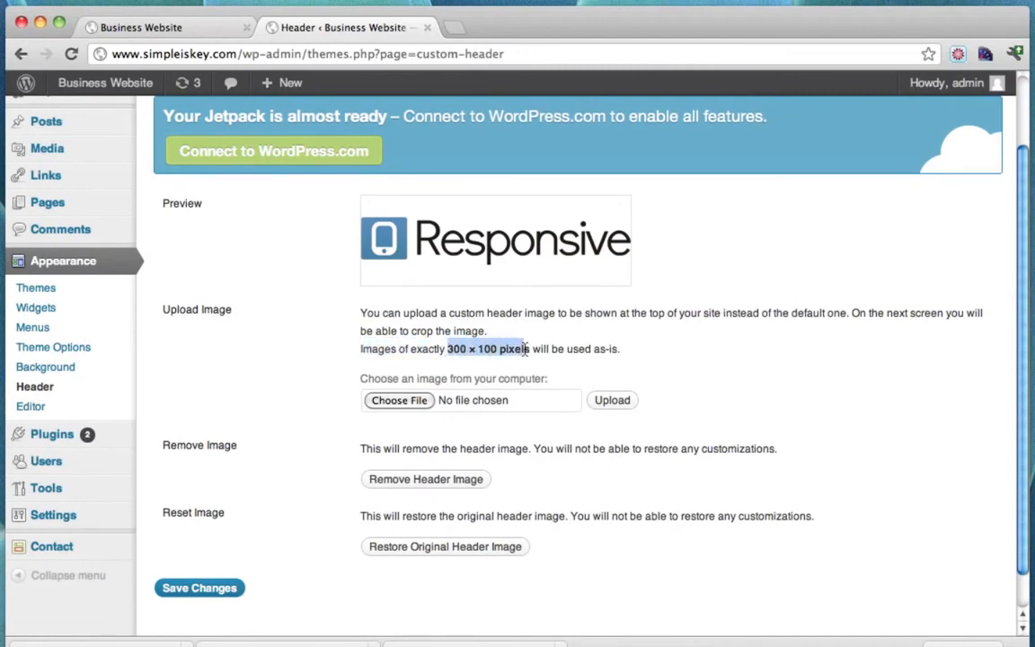
pyautogui.click(601, 353)
pyautogui.moveTo(620, 355); pyautogui.dragTo(530, 353)
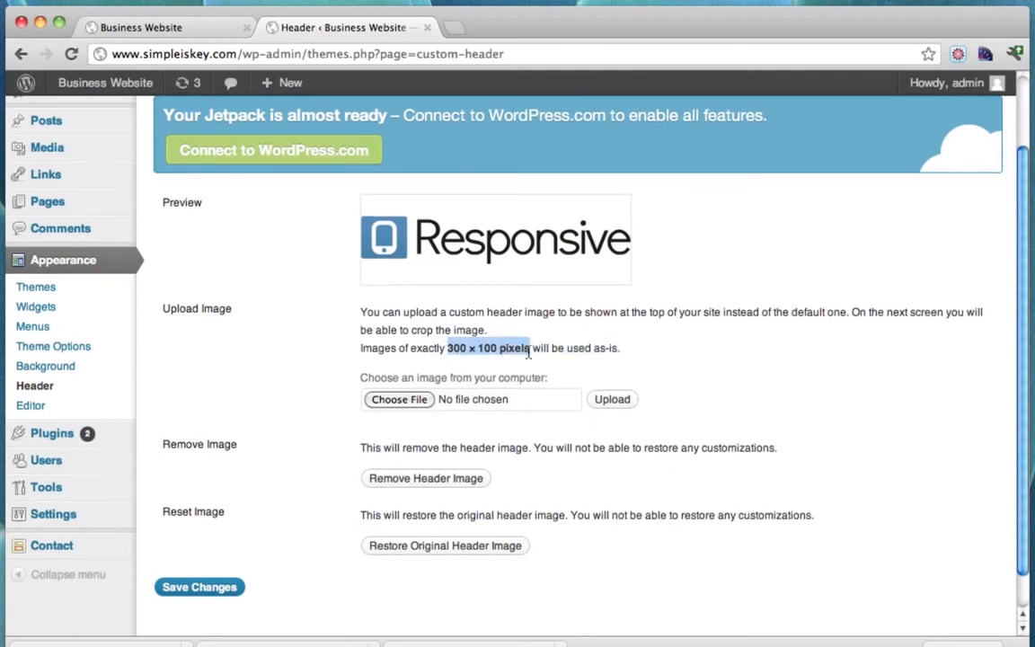
pyautogui.click(395, 401)
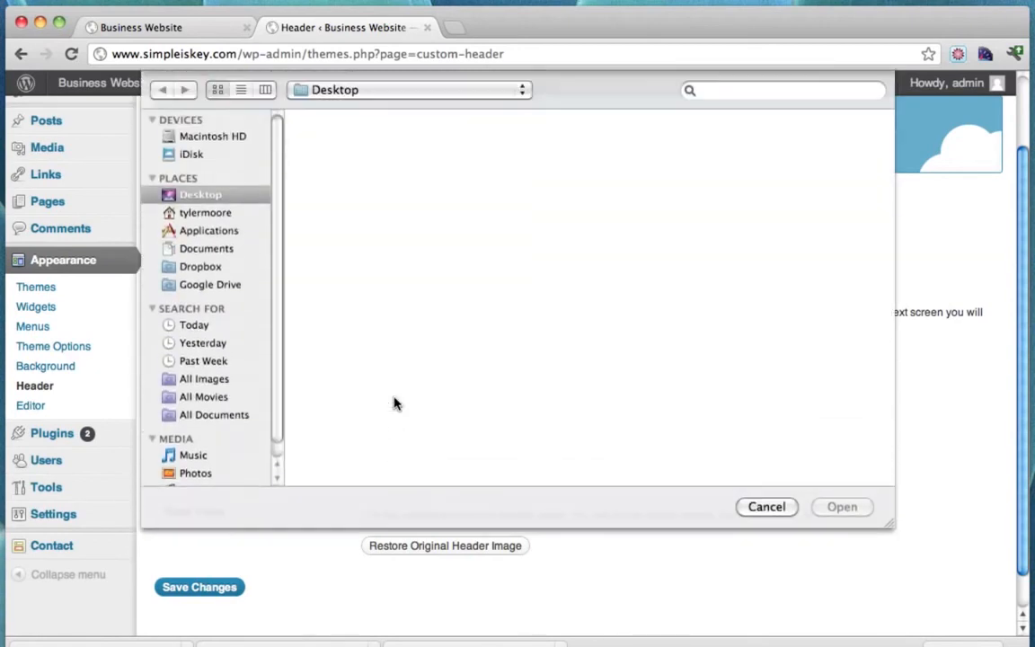
pyautogui.click(516, 244)
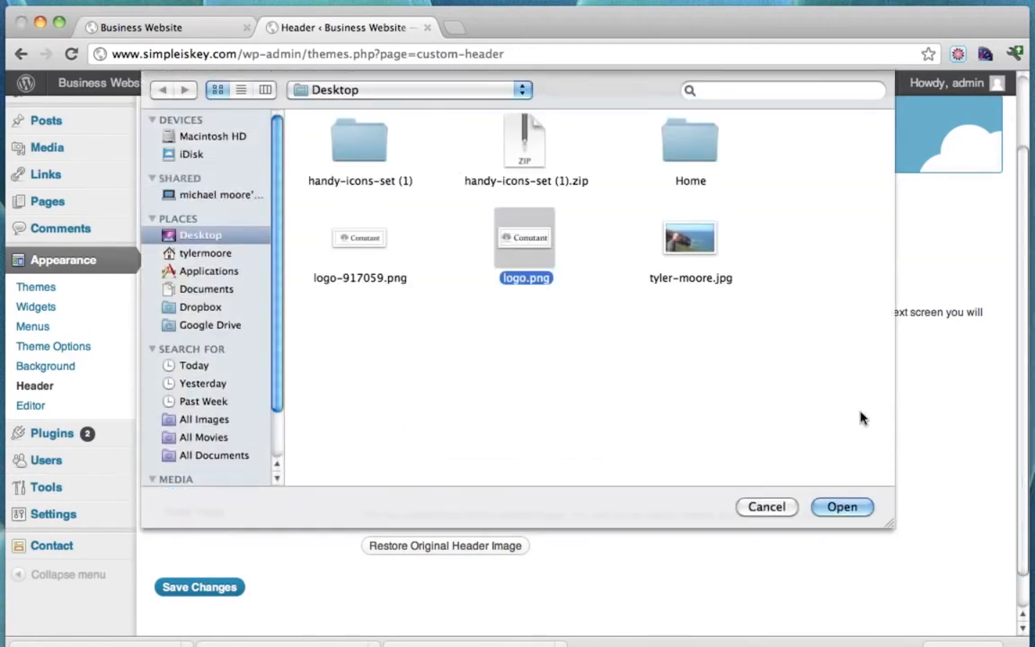
pyautogui.click(841, 507)
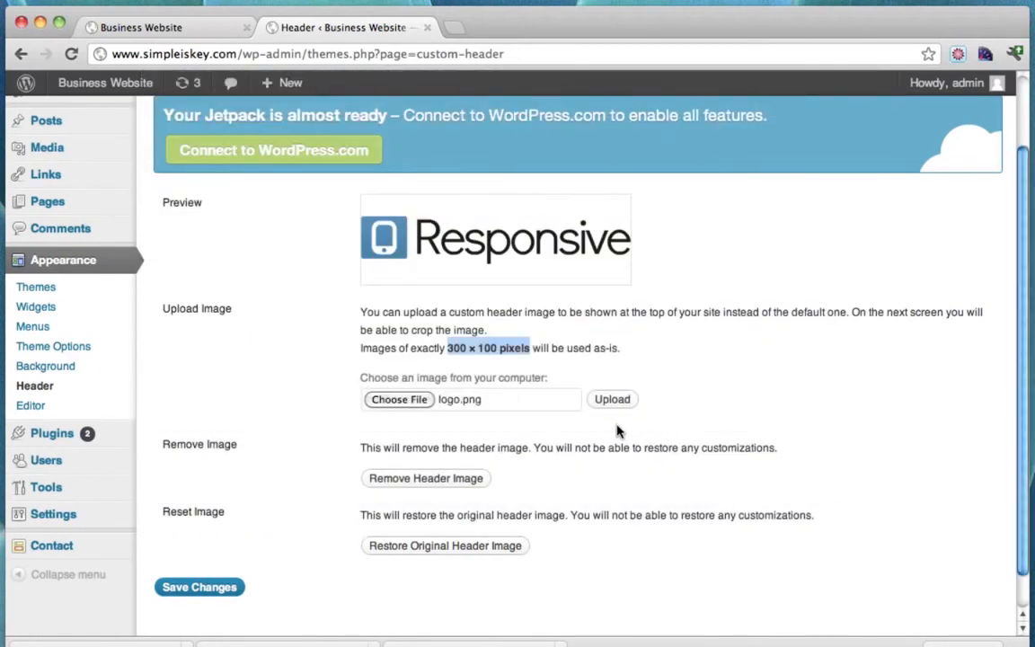
pyautogui.click(616, 404)
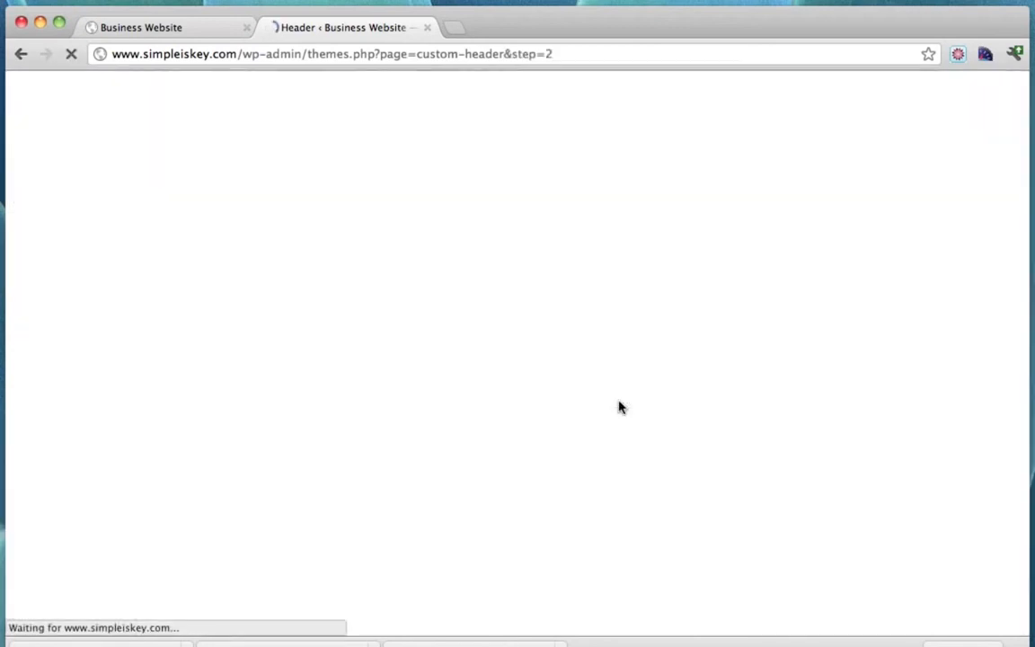
pyautogui.click(141, 27)
# Reload the live site to see the Conutant header logo and check How To Create a Website's sidebar.
pyautogui.click(74, 54)
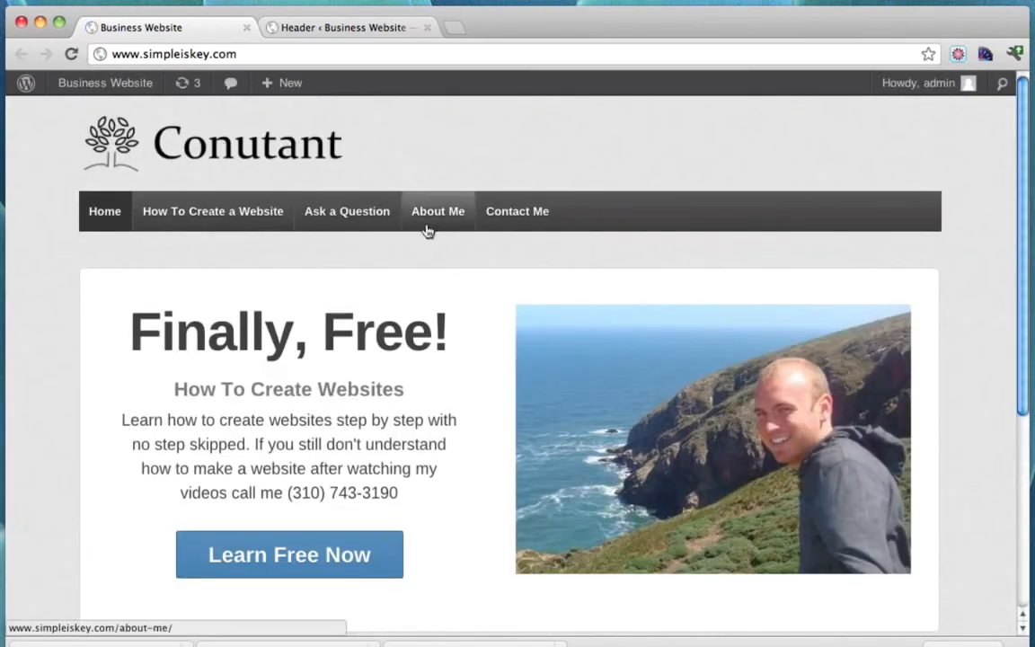
pyautogui.scroll(-5, 302, 356)
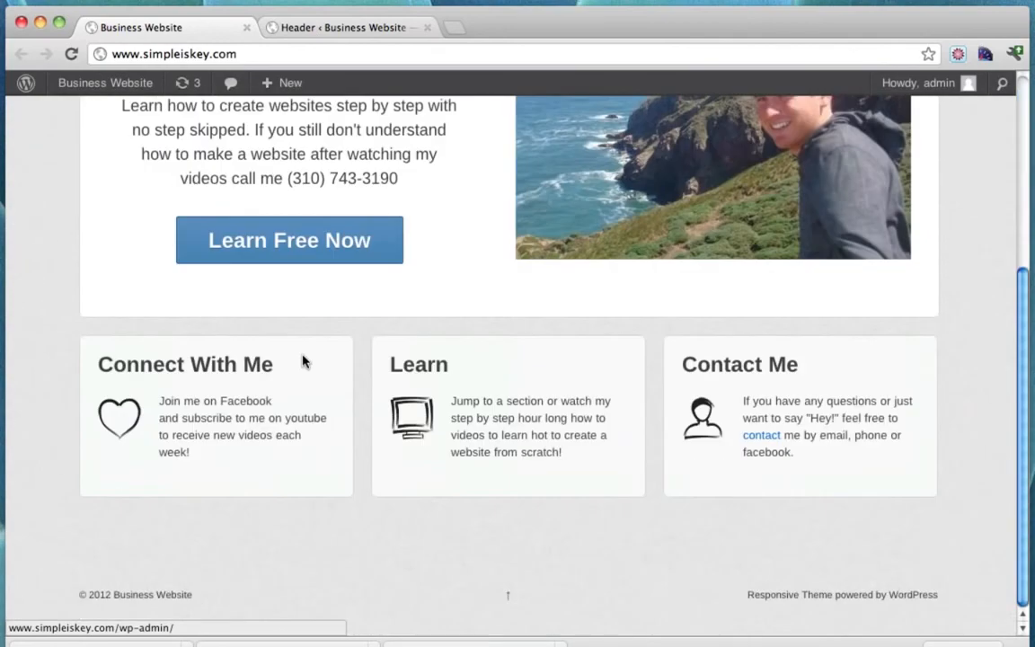
pyautogui.scroll(5, 301, 359)
pyautogui.scroll(-5, 302, 357)
pyautogui.scroll(5, 302, 356)
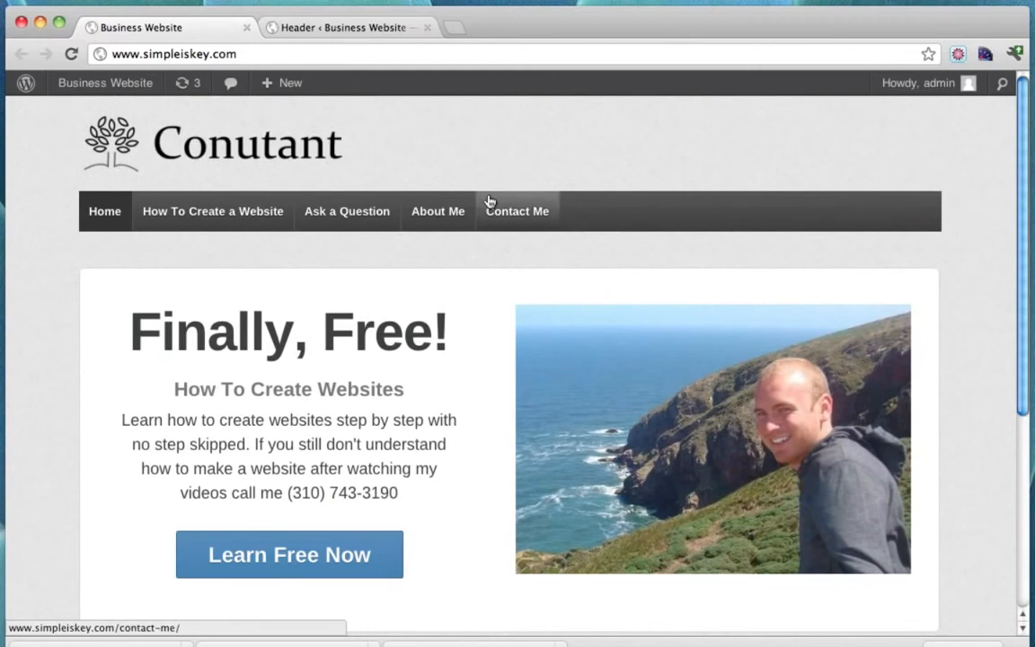
pyautogui.click(241, 213)
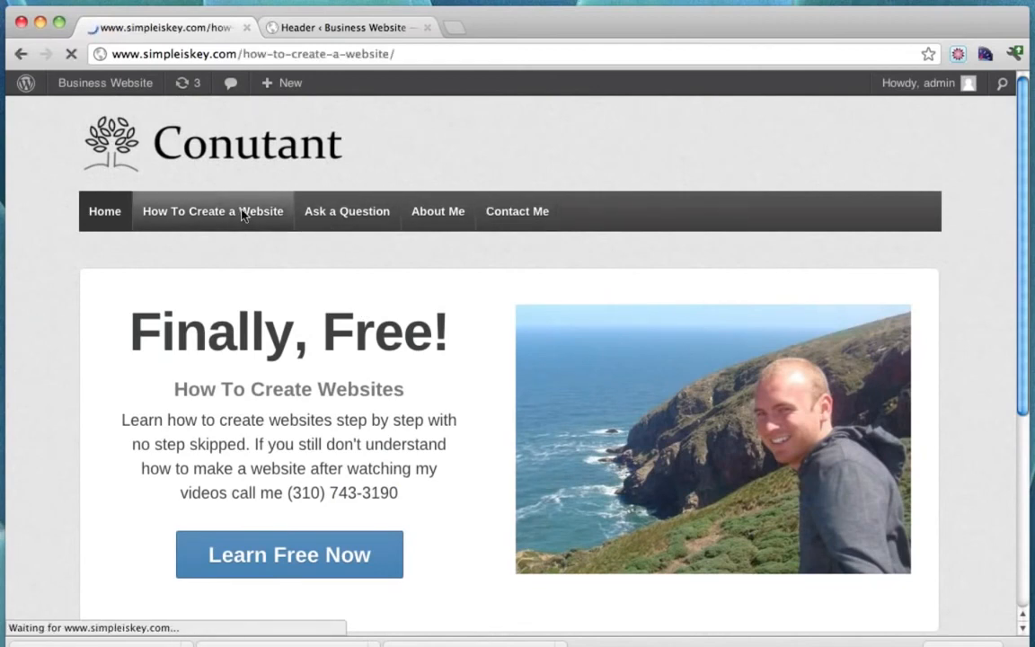
pyautogui.scroll(-3, 714, 323)
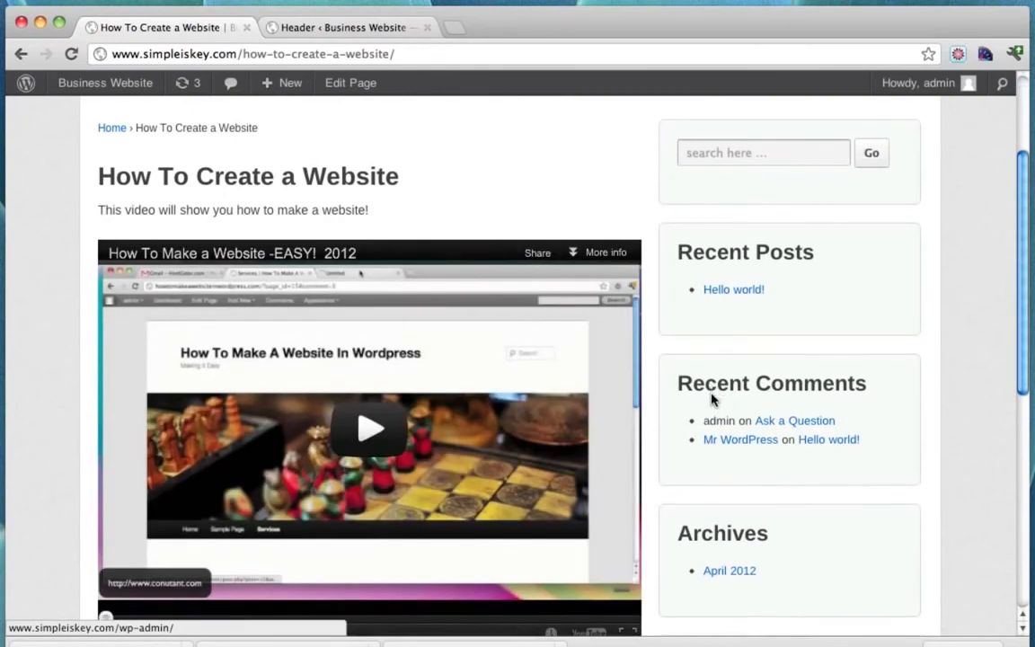
pyautogui.scroll(-6, 838, 416)
pyautogui.scroll(10, 844, 269)
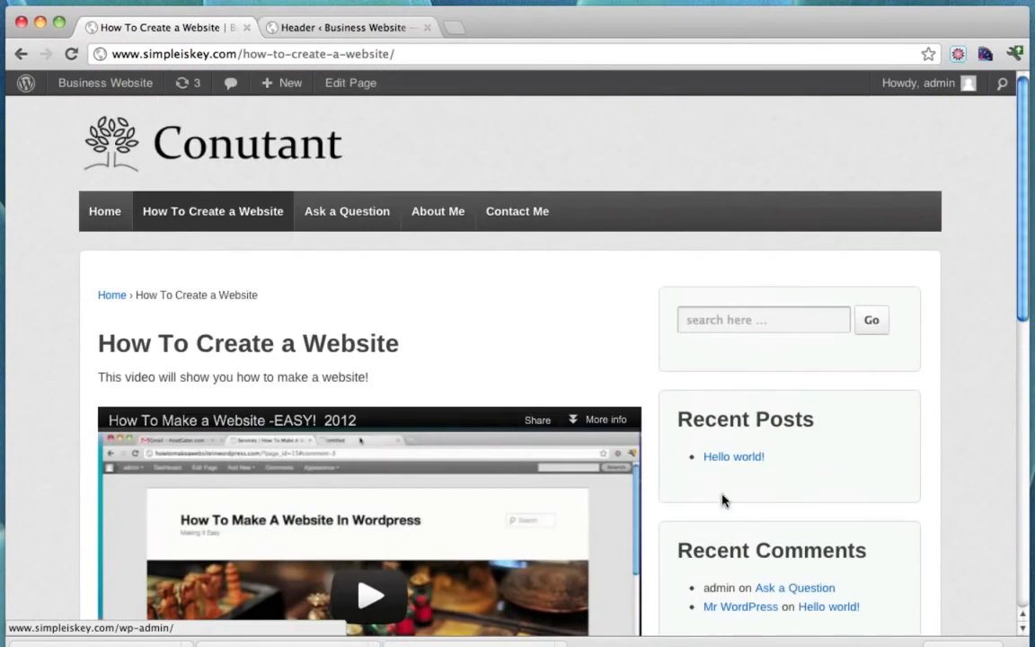
pyautogui.scroll(-3, 762, 533)
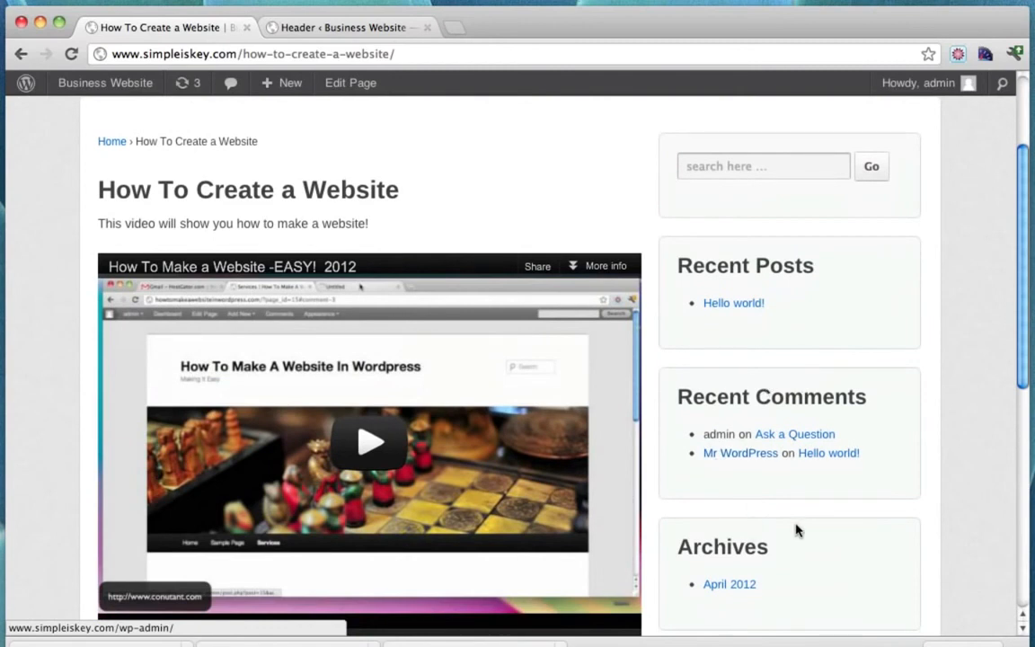
pyautogui.scroll(3, 795, 529)
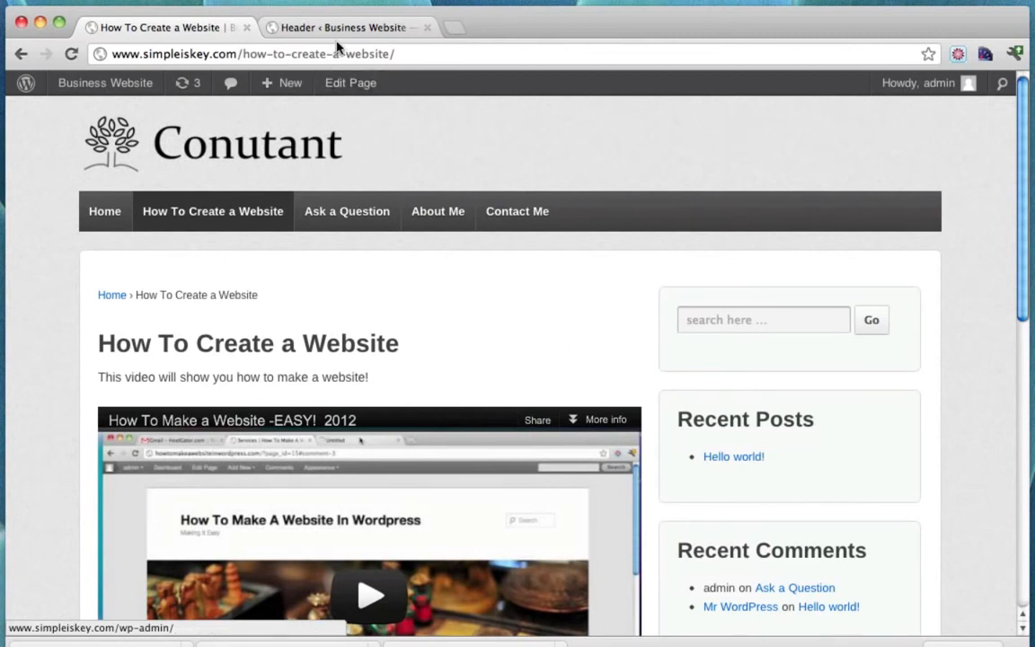
pyautogui.click(427, 27)
# Open the dashboard in a new tab and go to Appearance > Widgets.
pyautogui.moveTo(133, 87)
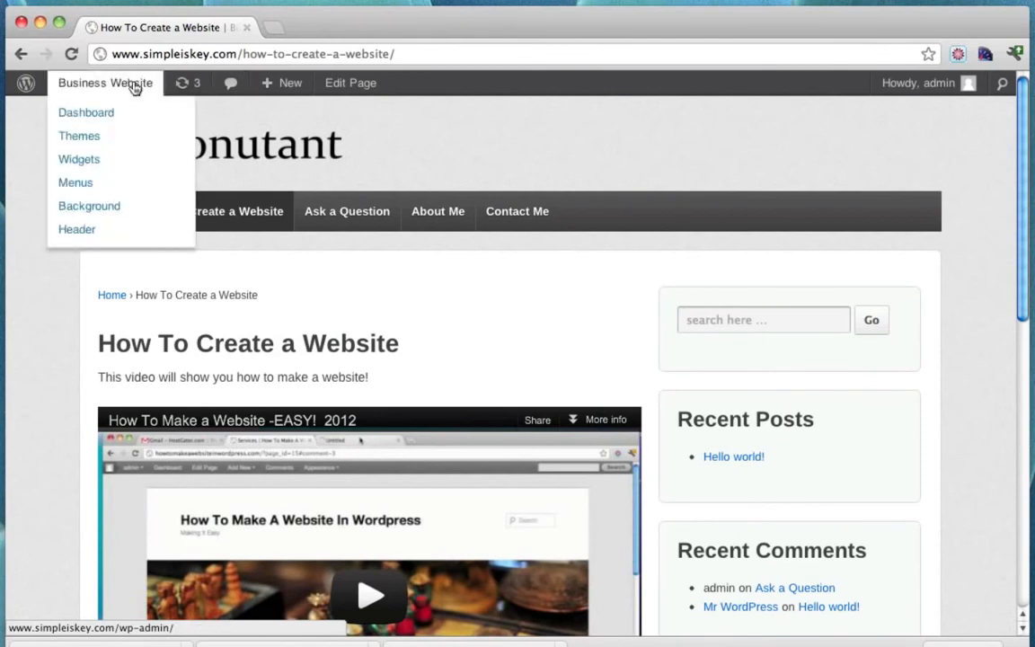
pyautogui.keyDown('super'); pyautogui.click(104, 117); pyautogui.keyUp('super')
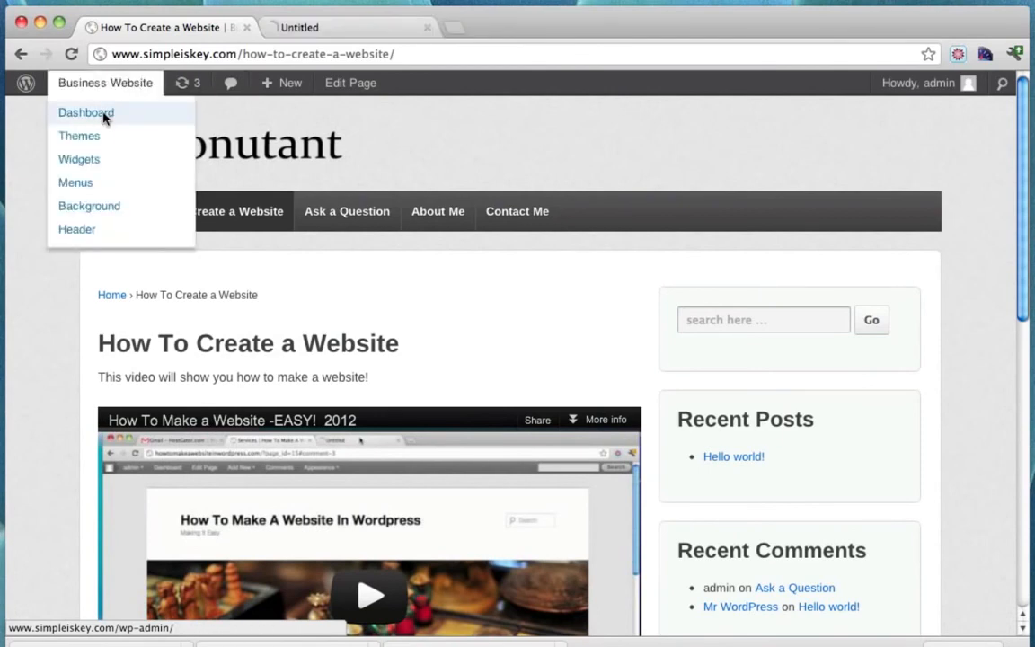
pyautogui.click(357, 30)
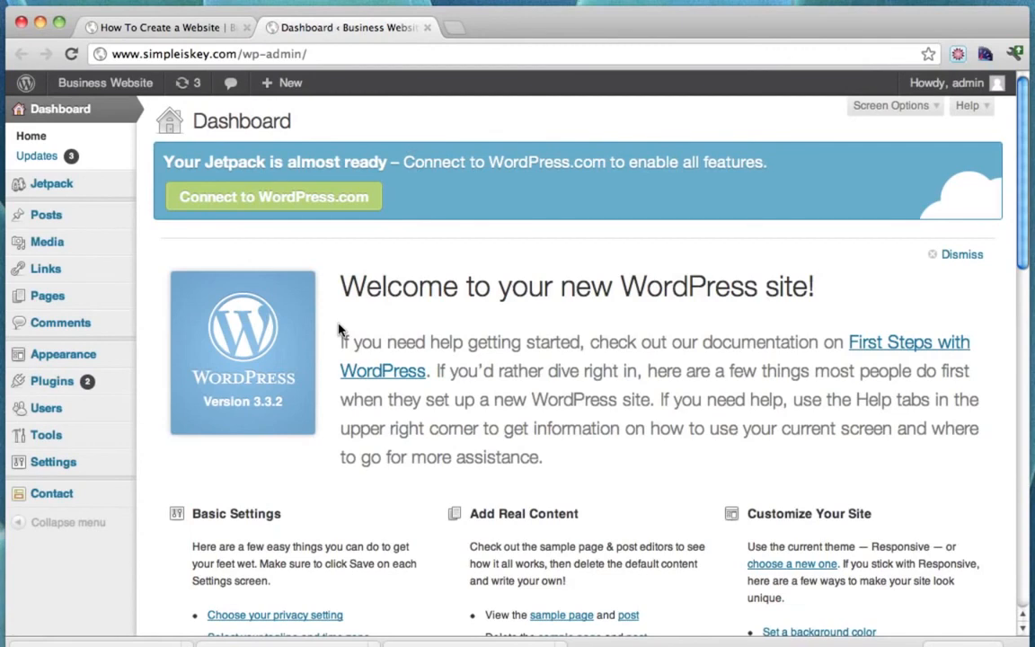
pyautogui.moveTo(90, 354)
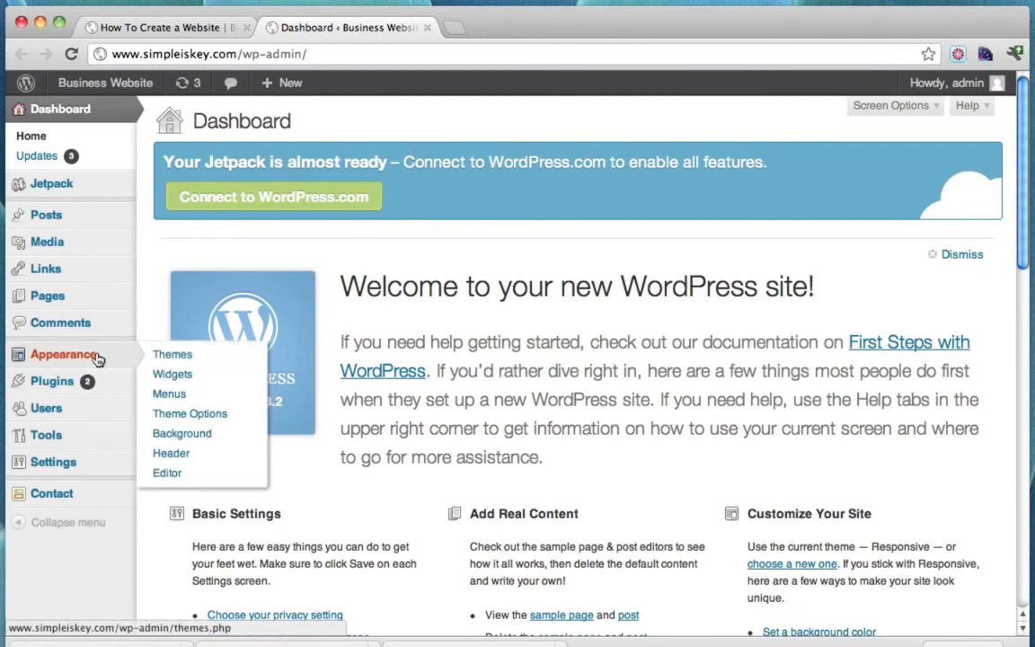
pyautogui.click(184, 374)
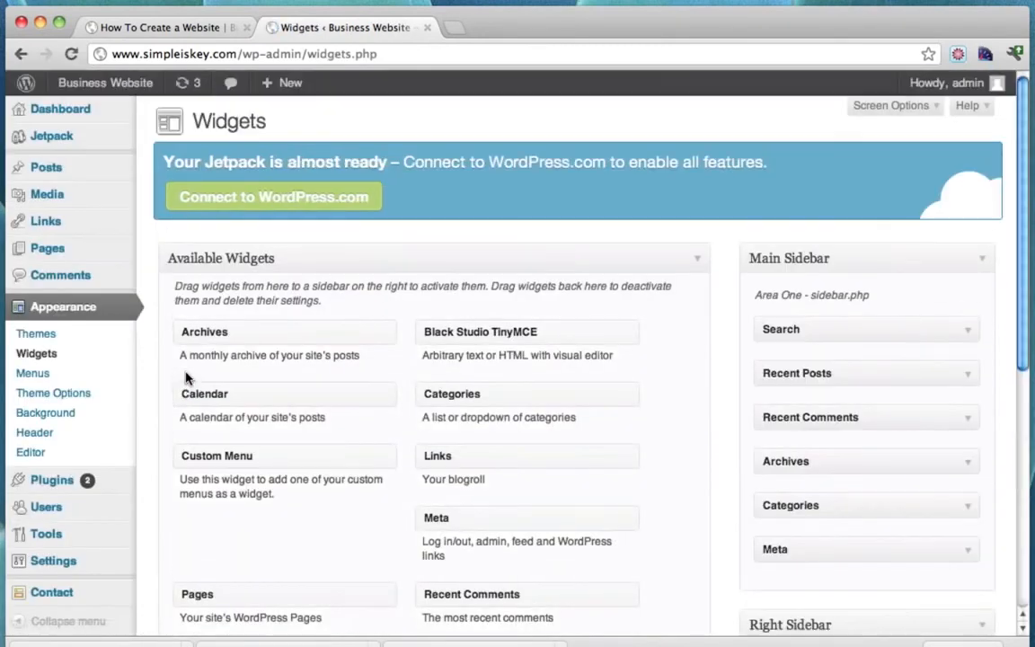
pyautogui.scroll(-3, 827, 324)
pyautogui.scroll(3, 826, 319)
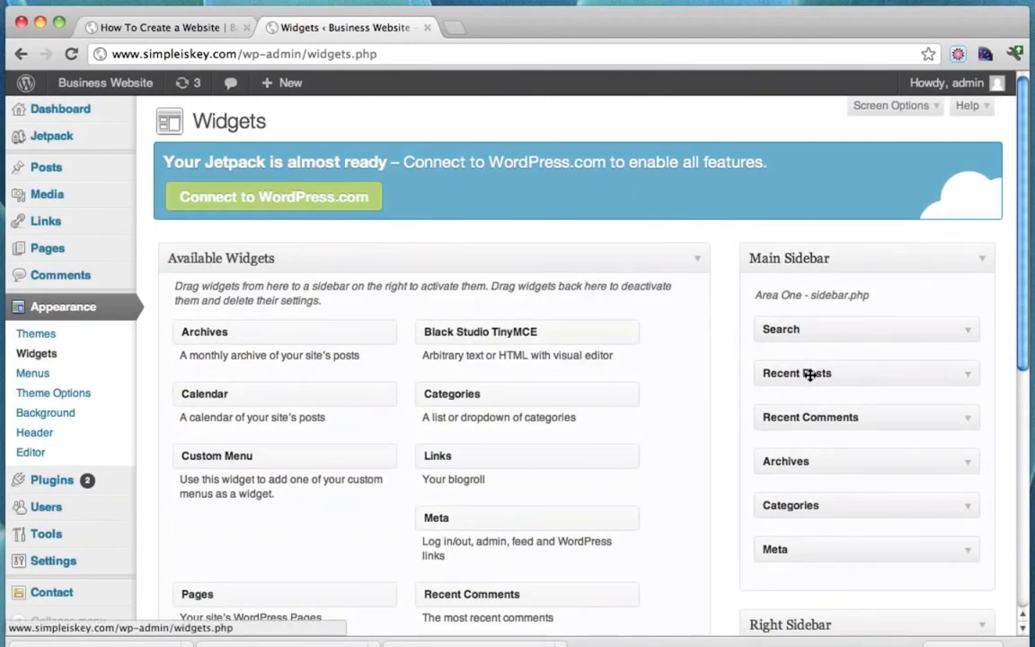
# Remove Recent Posts, Recent Comments, Archives, Categories and Meta from Main Sidebar, then reload the site.
pyautogui.moveTo(808, 374); pyautogui.dragTo(368, 442)
pyautogui.moveTo(799, 369); pyautogui.dragTo(400, 445)
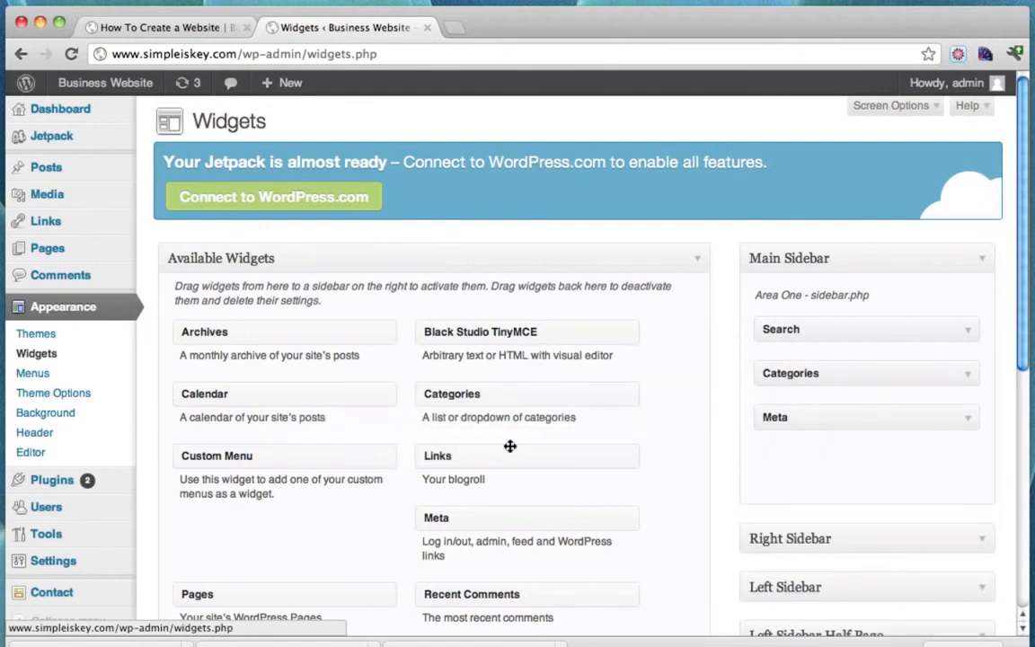
pyautogui.moveTo(826, 378); pyautogui.dragTo(243, 453)
pyautogui.moveTo(820, 371); pyautogui.dragTo(425, 387)
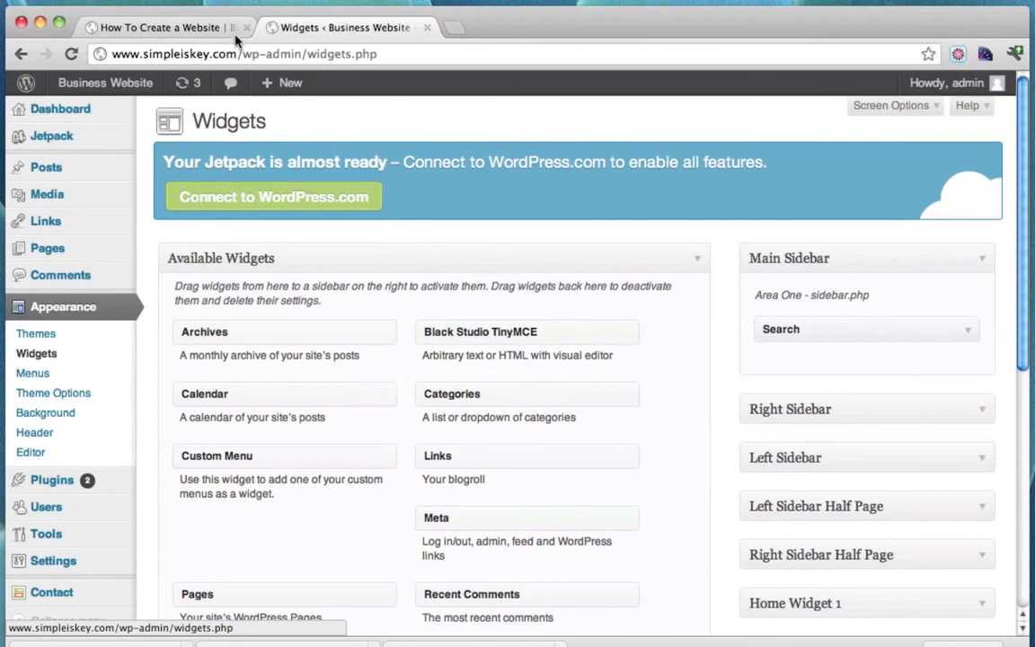
pyautogui.click(171, 27)
pyautogui.click(71, 54)
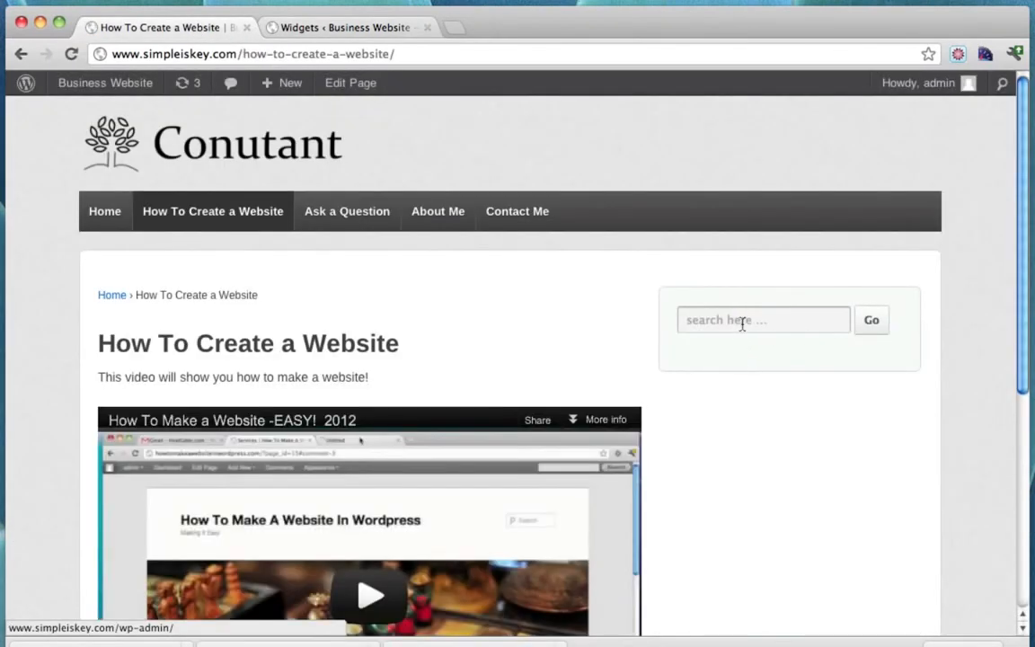
pyautogui.click(361, 28)
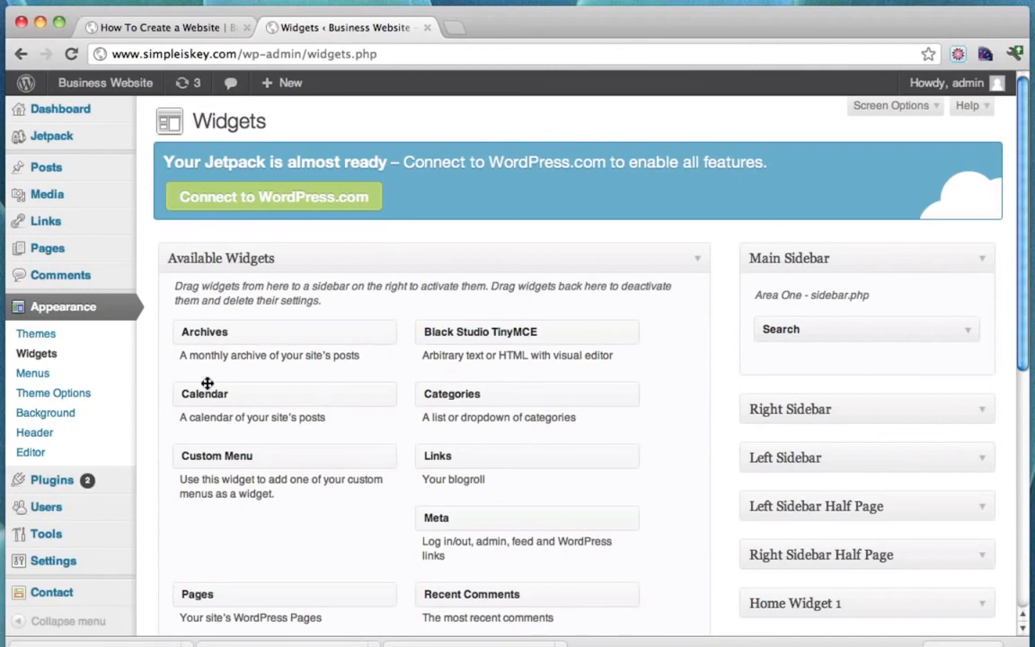
# Search plugins for 'youtube subscribe', then install and activate YouTube Subscribe widget 1.0.
pyautogui.click(54, 481)
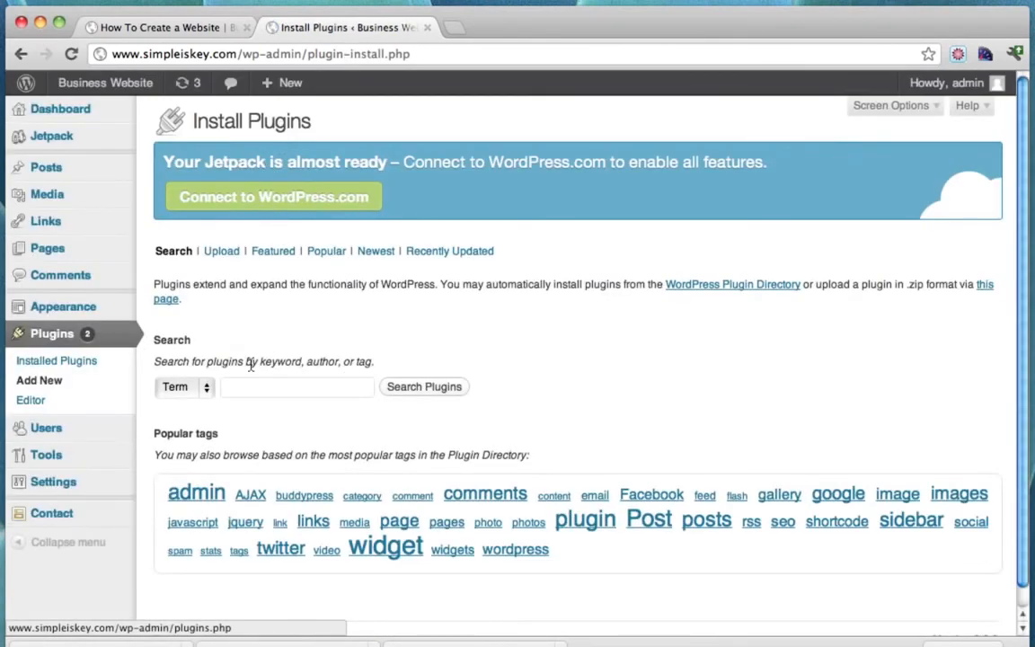
pyautogui.click(251, 386)
pyautogui.write('you')
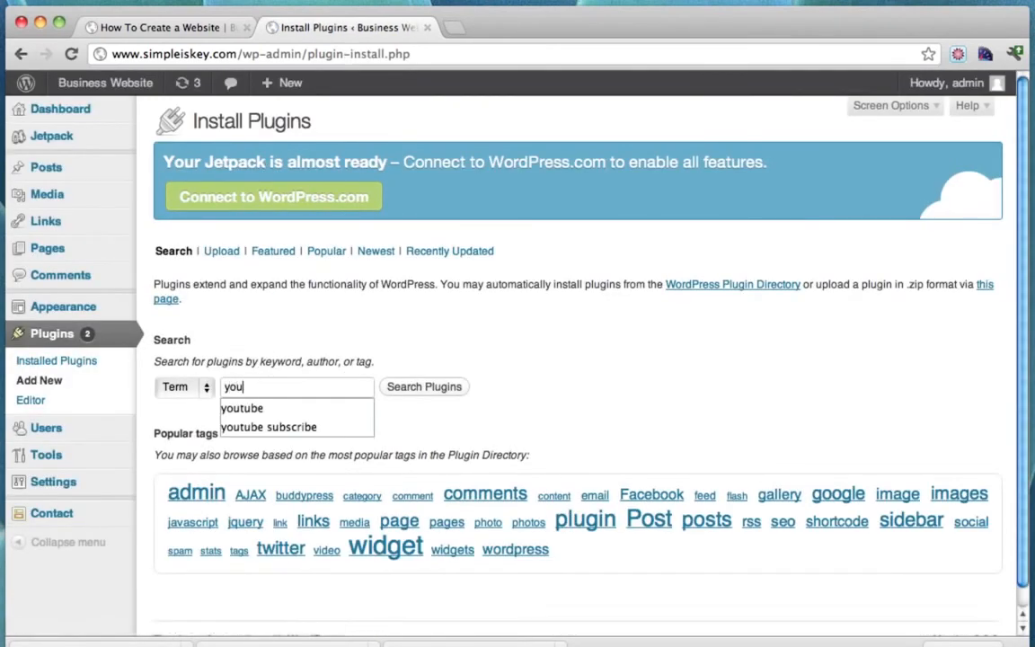
pyautogui.write('tub')
pyautogui.click(270, 427)
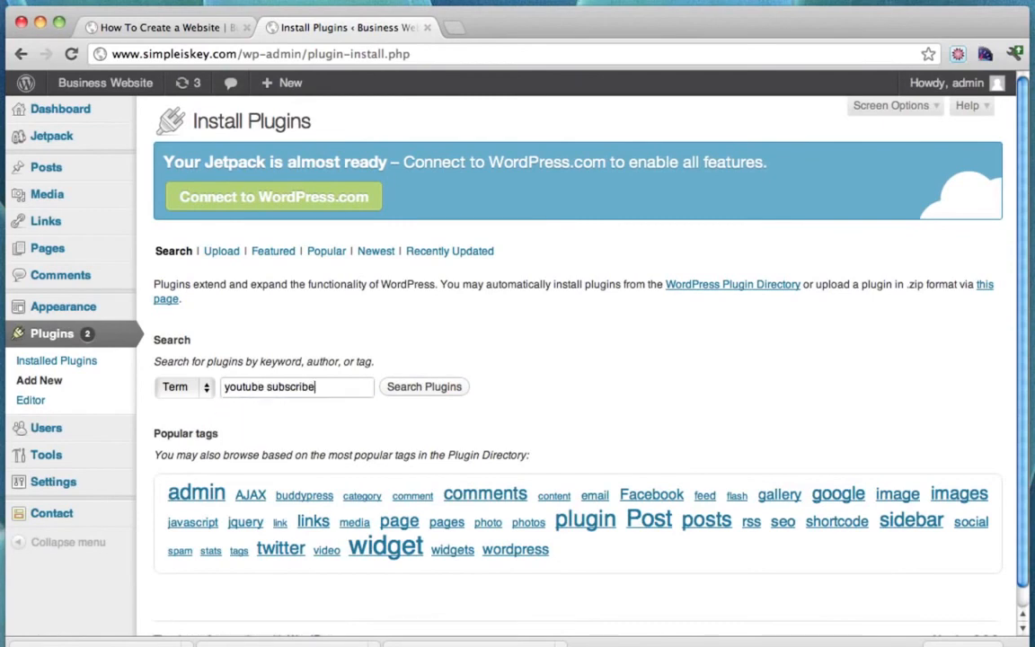
pyautogui.click(436, 392)
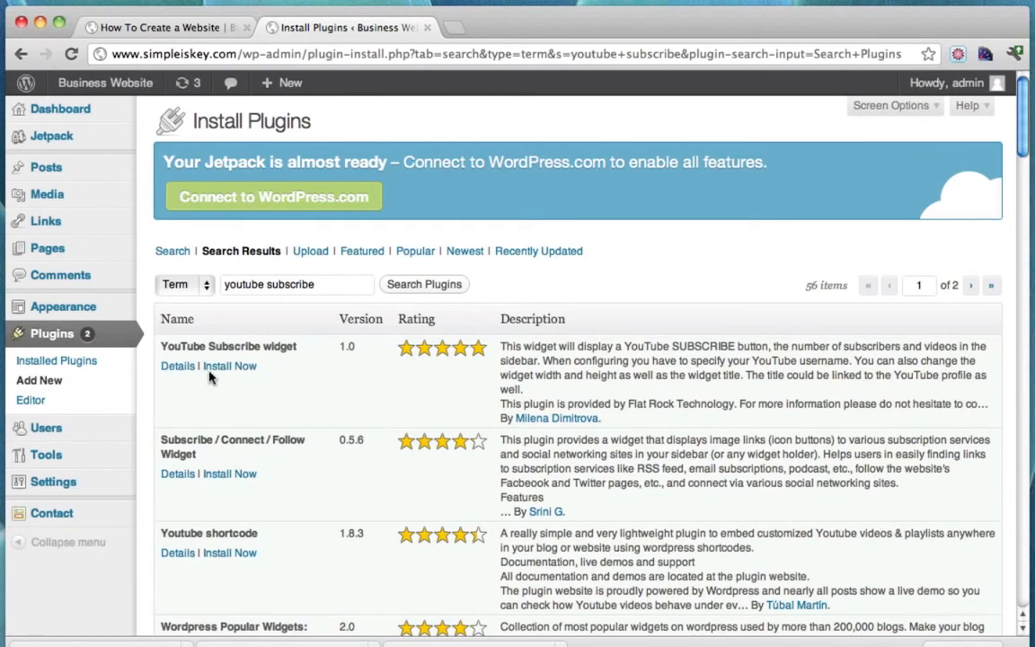
pyautogui.click(183, 367)
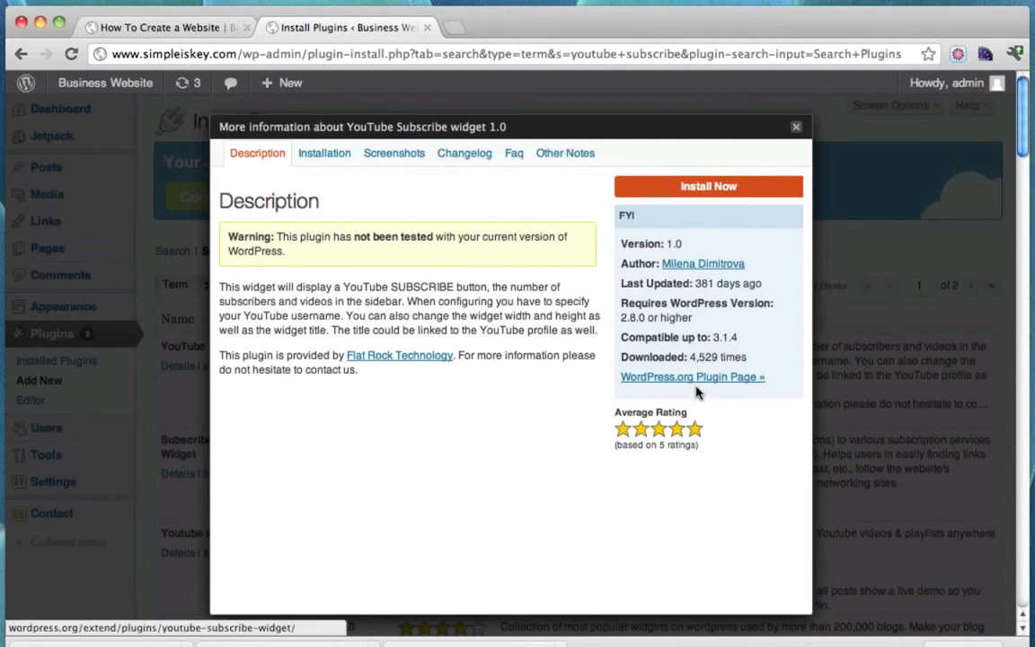
pyautogui.click(710, 188)
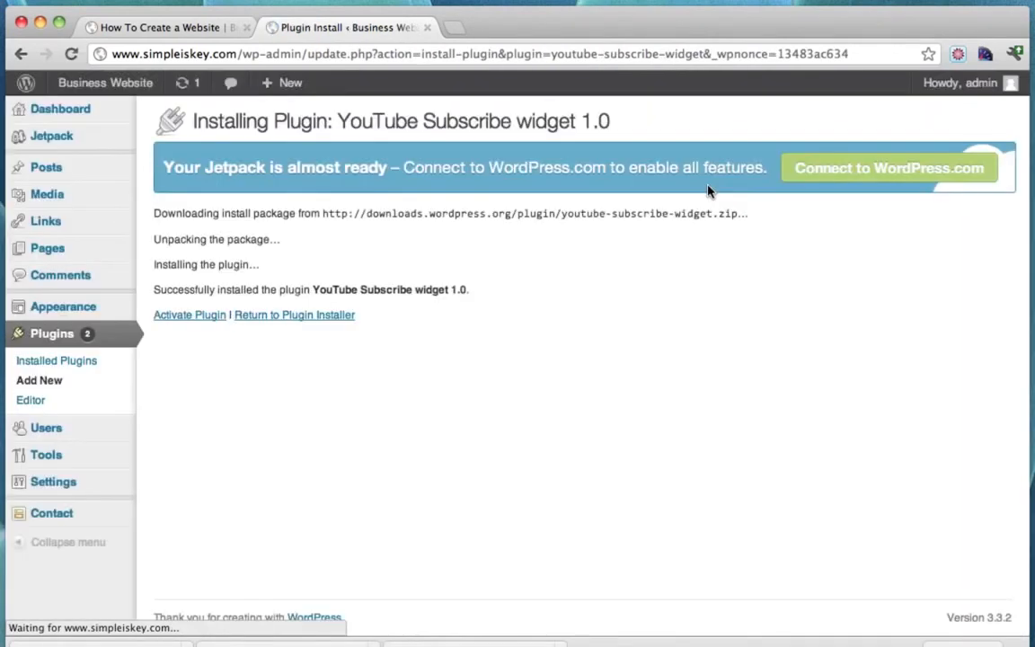
pyautogui.click(190, 315)
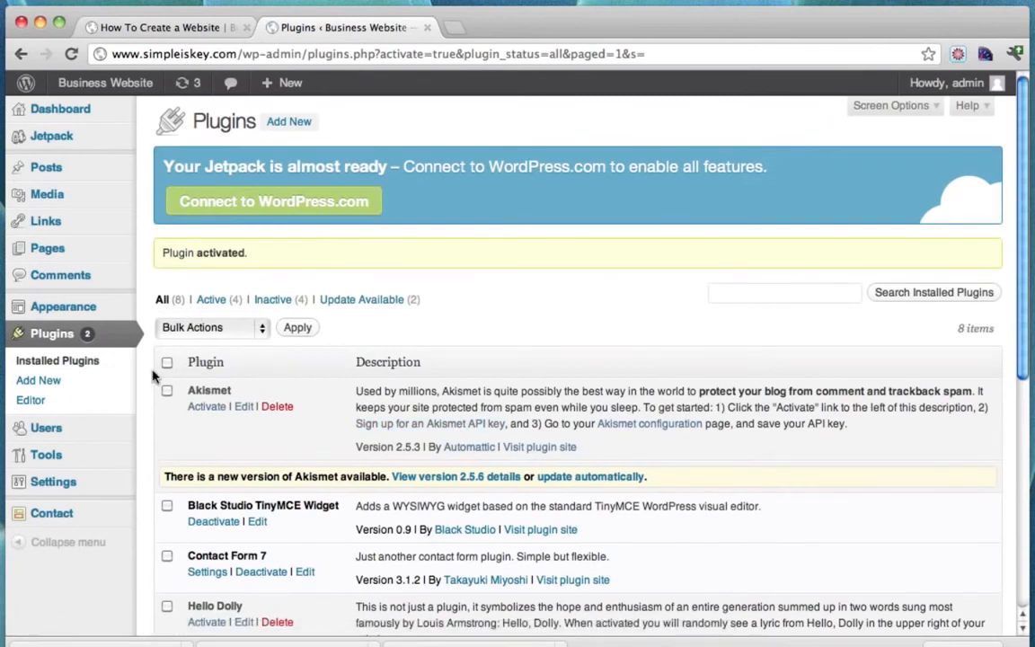
# Open the Widgets admin page and place the YouTube widget in Main Sidebar.
pyautogui.moveTo(67, 304)
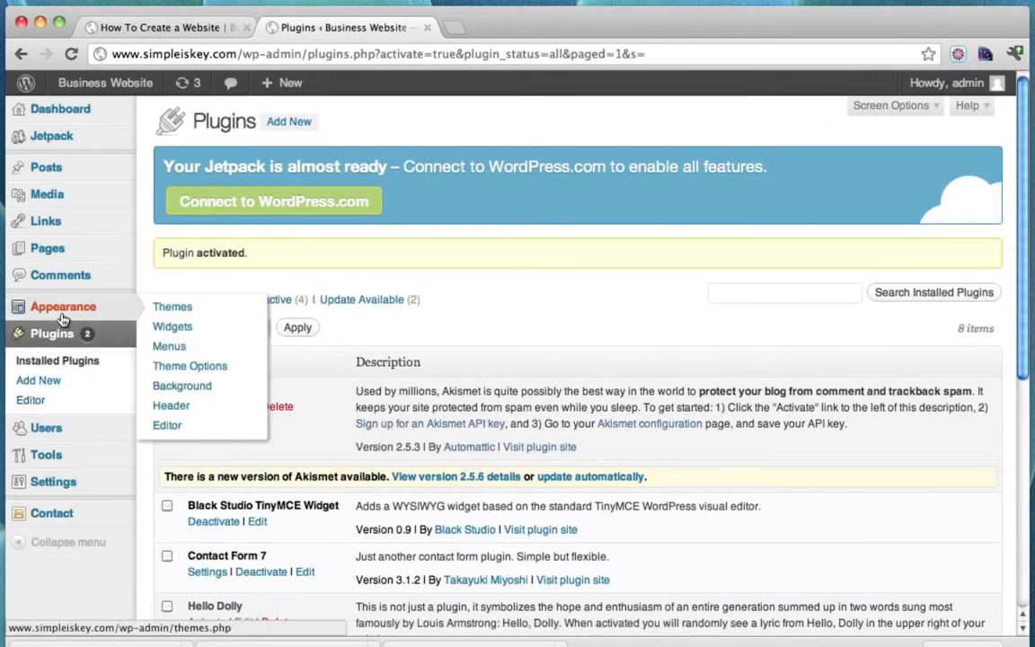
pyautogui.click(183, 330)
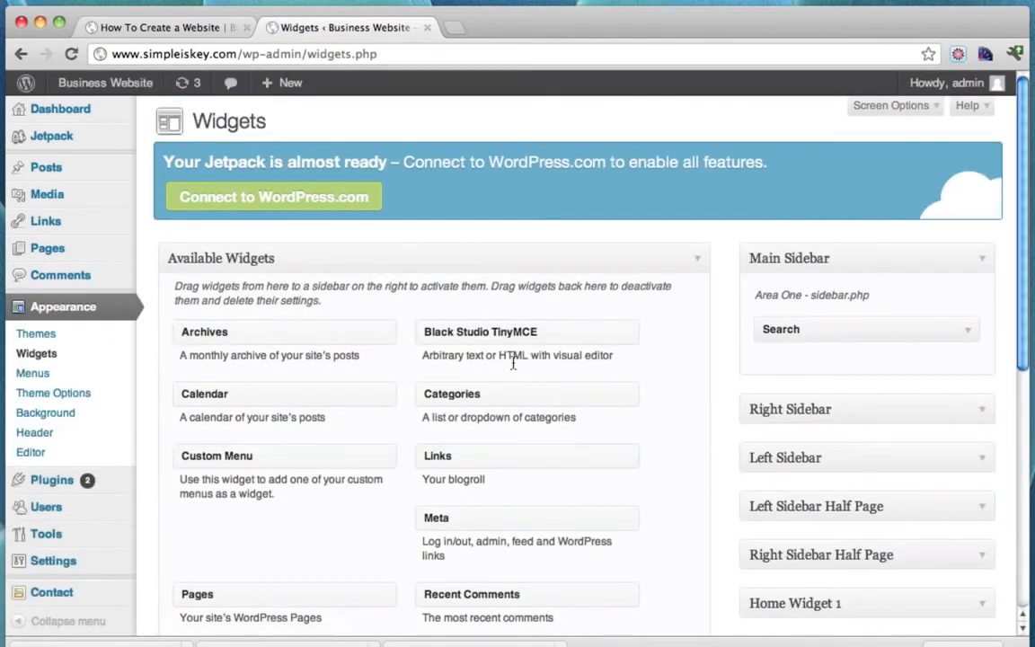
pyautogui.scroll(-3, 513, 359)
pyautogui.scroll(-5, 513, 362)
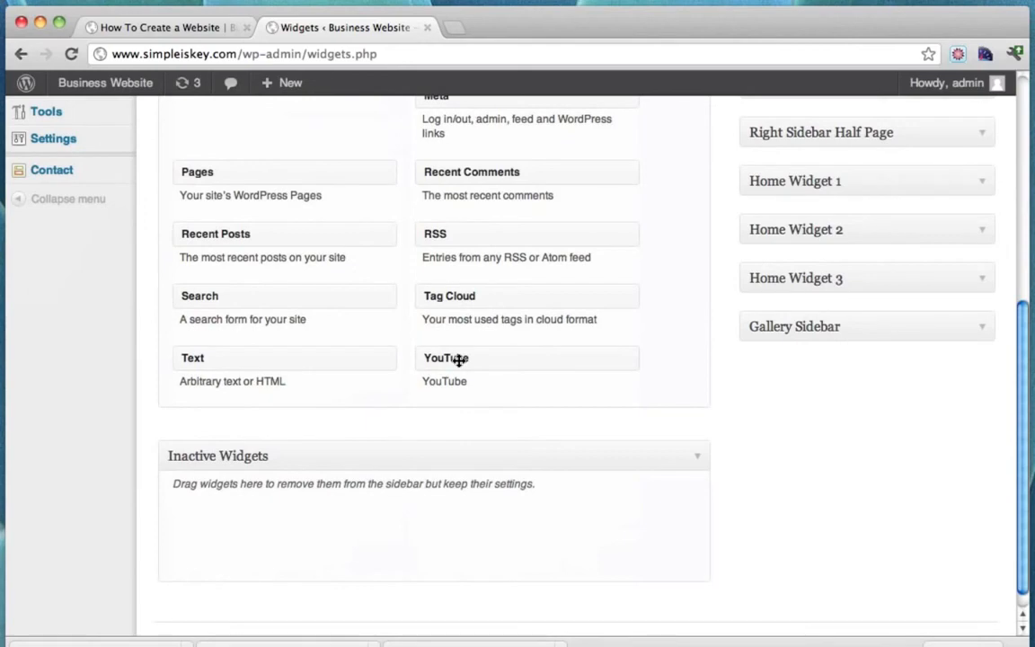
pyautogui.scroll(6, 459, 359)
pyautogui.scroll(-6, 459, 361)
pyautogui.moveTo(481, 363); pyautogui.dragTo(834, 223)
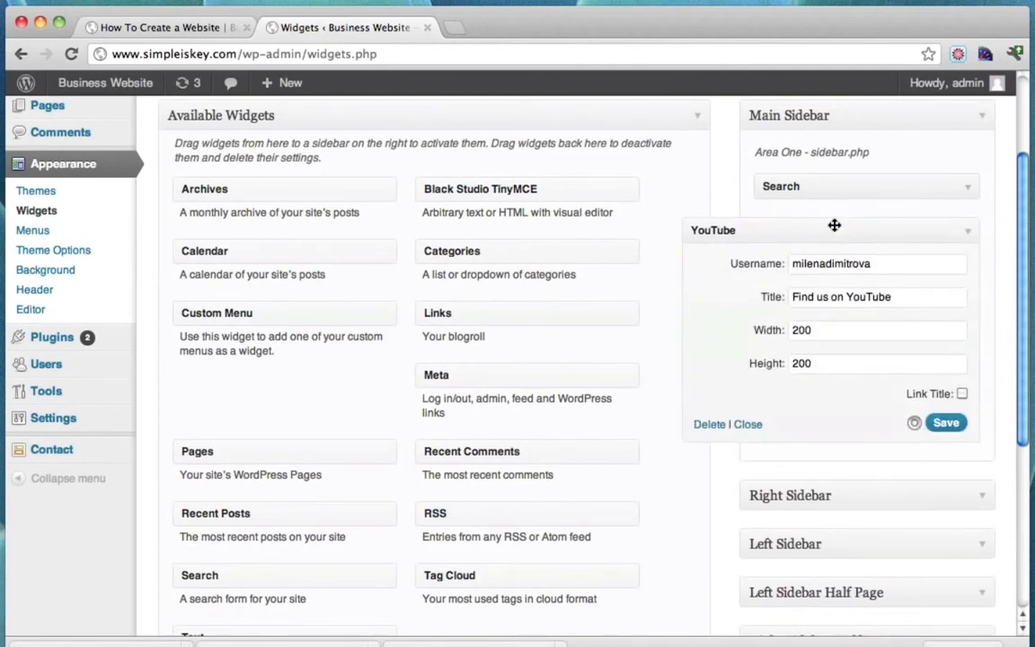
# Size the YouTube widget 250 wide by 105 tall.
pyautogui.click(827, 330)
pyautogui.doubleClick(826, 330)
pyautogui.write('2')
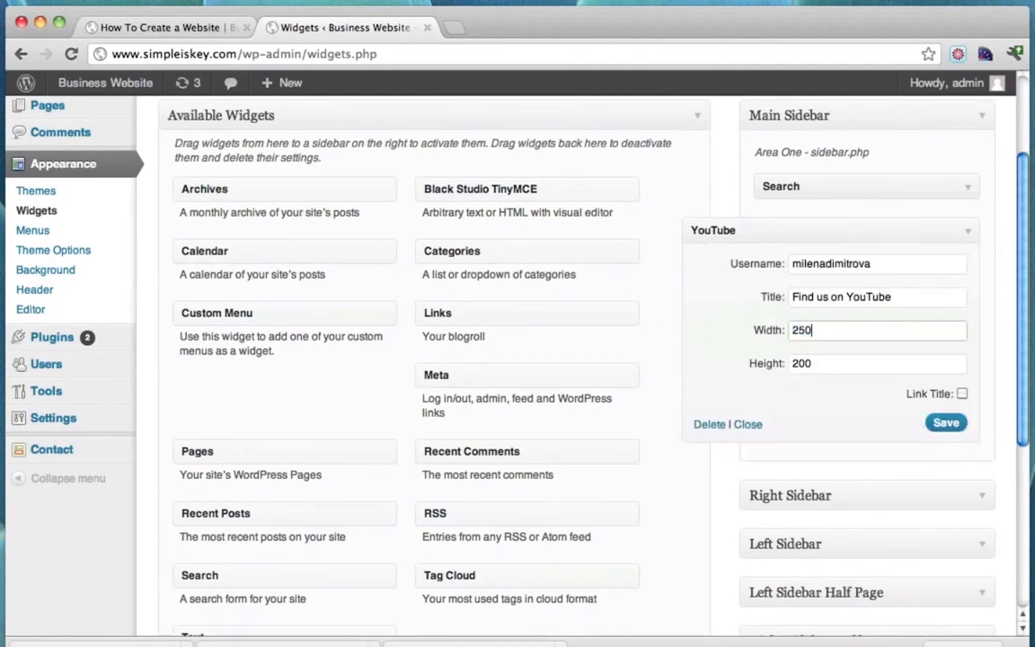
pyautogui.press('Tab')
pyautogui.write('1')
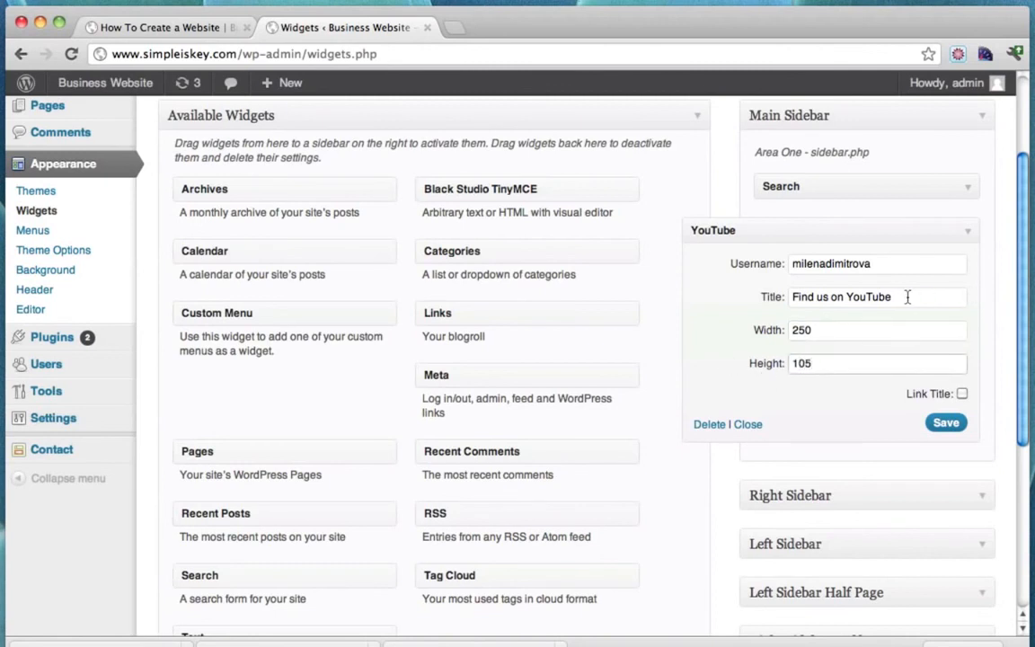
# Retitle it 'Find me on YouTube', set the username to the Conutant channel, and save.
pyautogui.click(825, 298)
pyautogui.press('BackSpace')
pyautogui.press('BackSpace')
pyautogui.write('me')
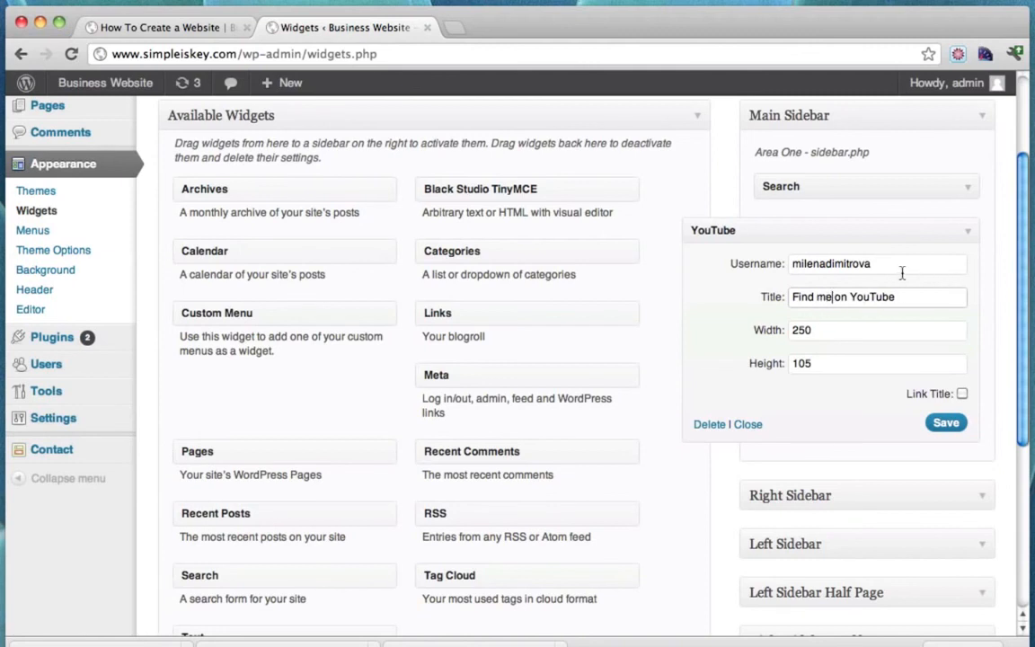
pyautogui.moveTo(887, 265); pyautogui.dragTo(719, 263)
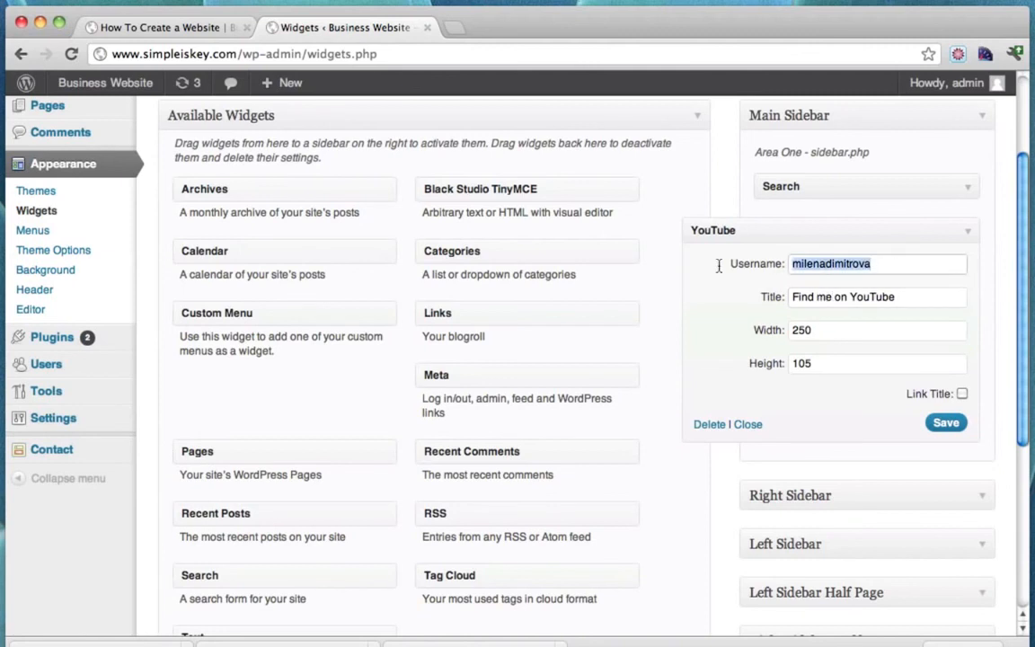
pyautogui.write('conutant')
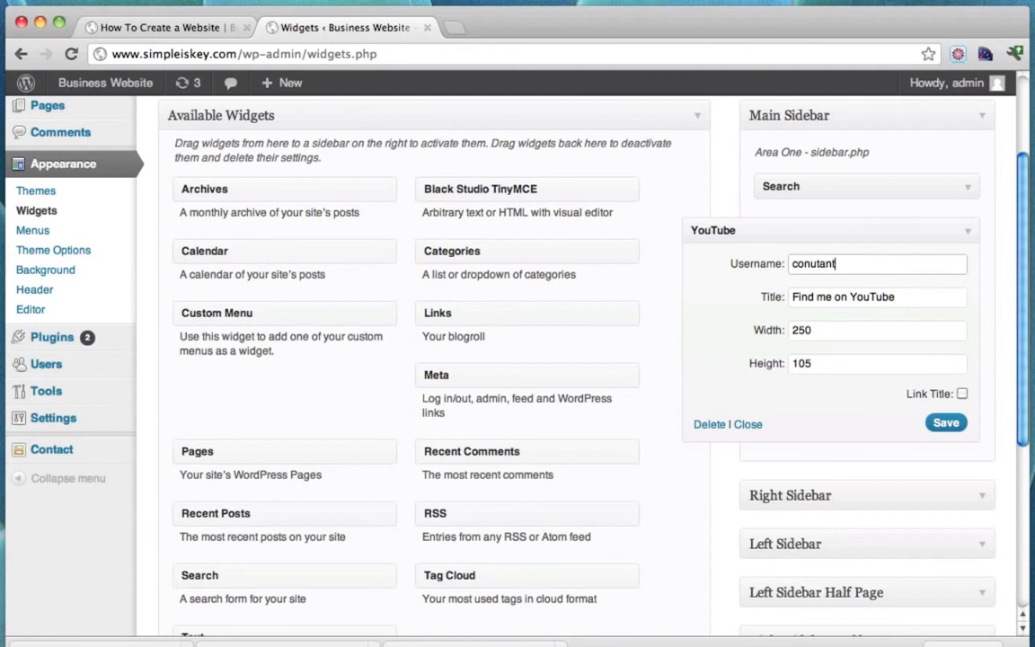
pyautogui.click(945, 426)
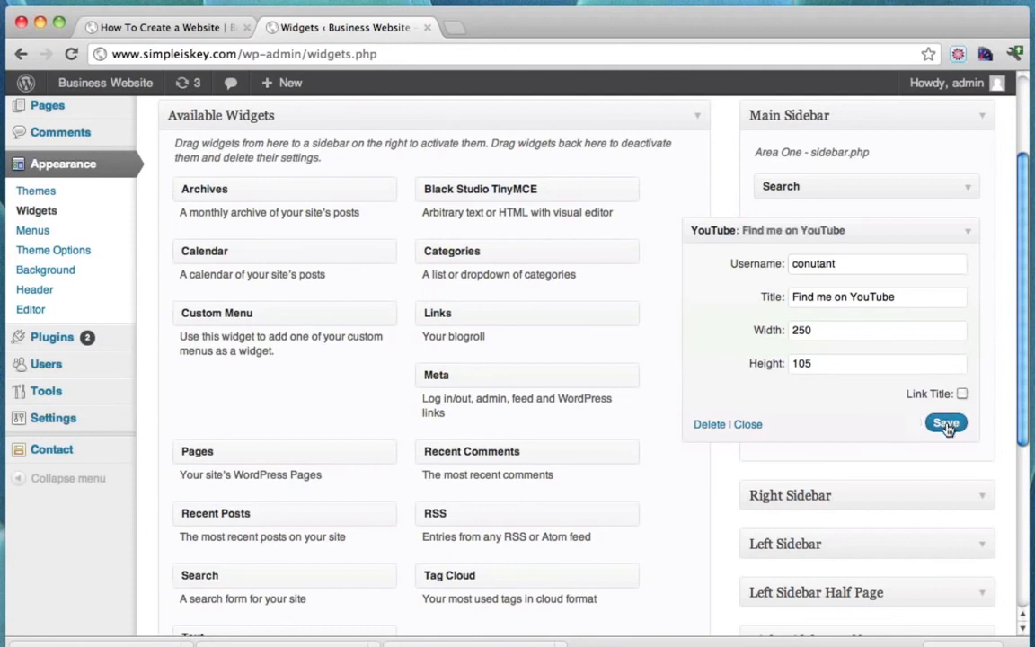
# Reload the How To Create a Website page to confirm the Find me on YouTube box, then return to Widgets.
pyautogui.click(182, 31)
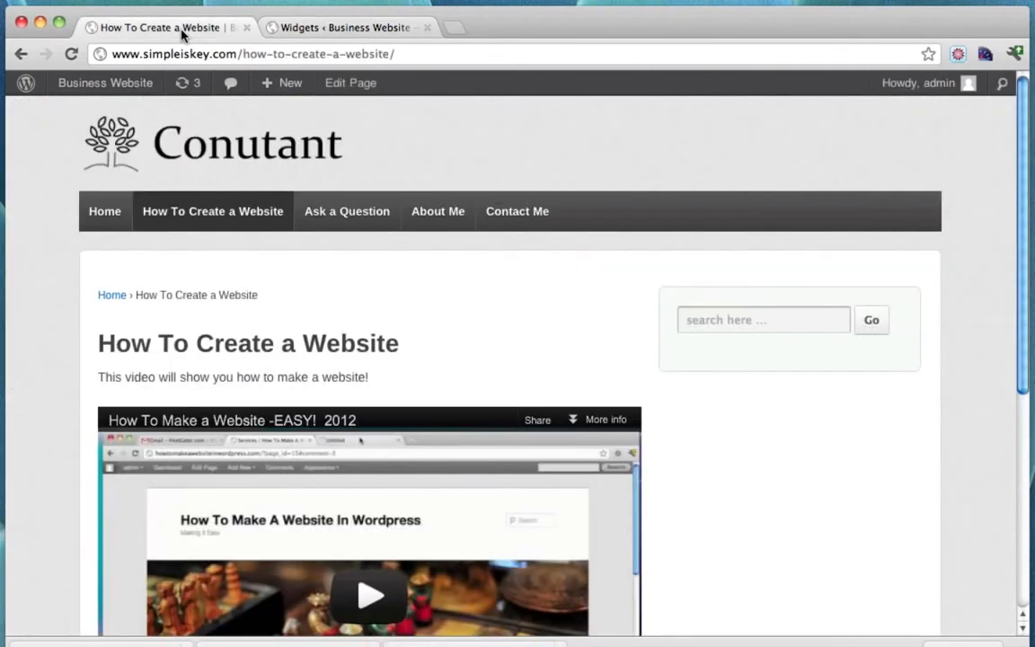
pyautogui.click(70, 59)
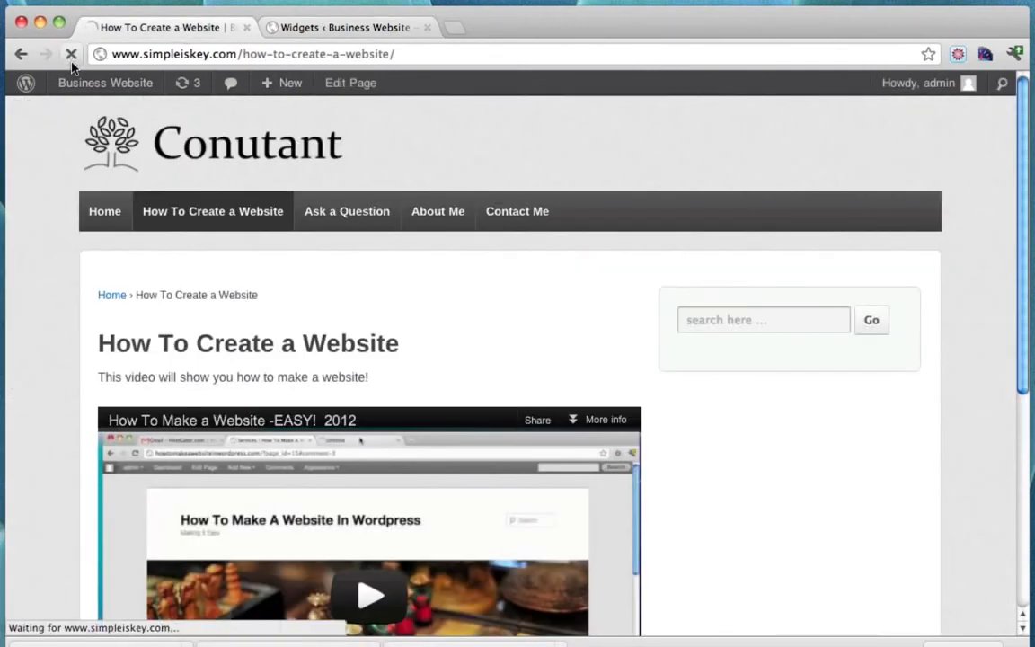
pyautogui.scroll(-3, 885, 297)
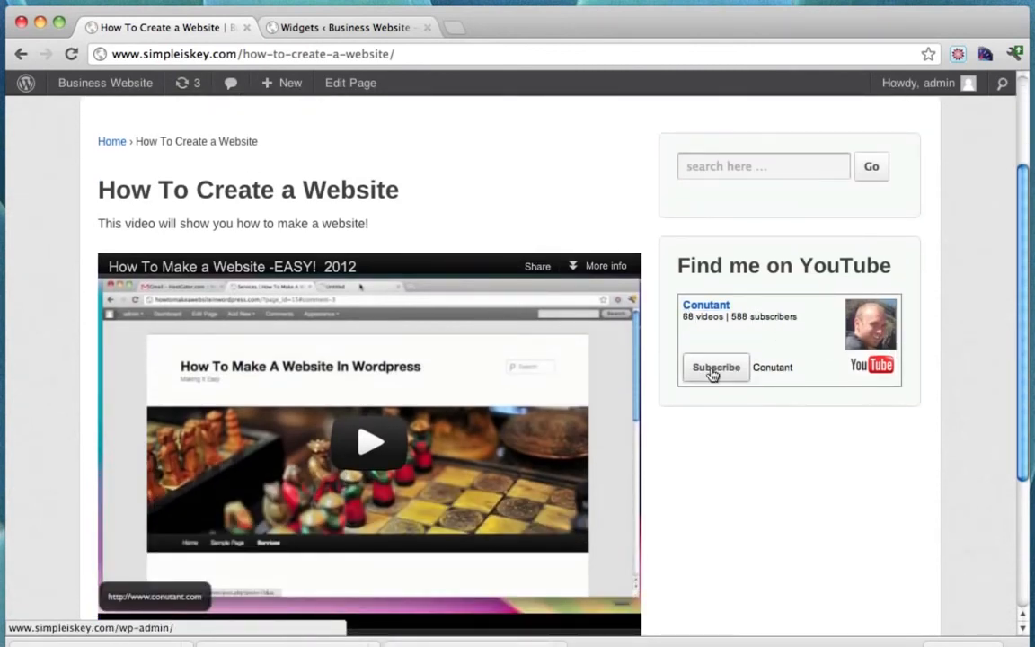
pyautogui.scroll(3, 714, 433)
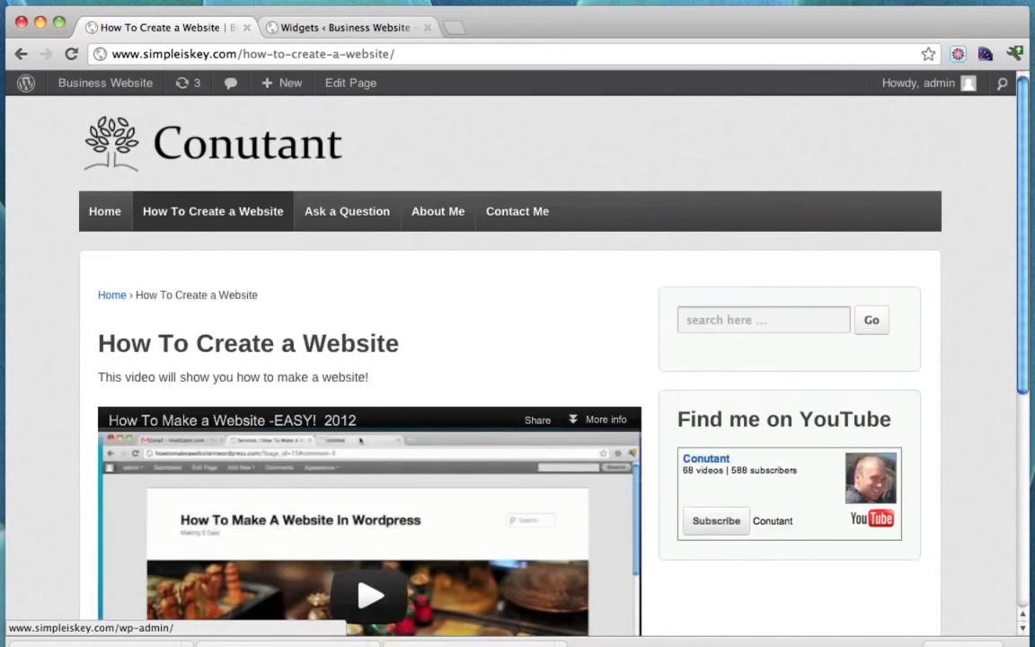
pyautogui.click(329, 31)
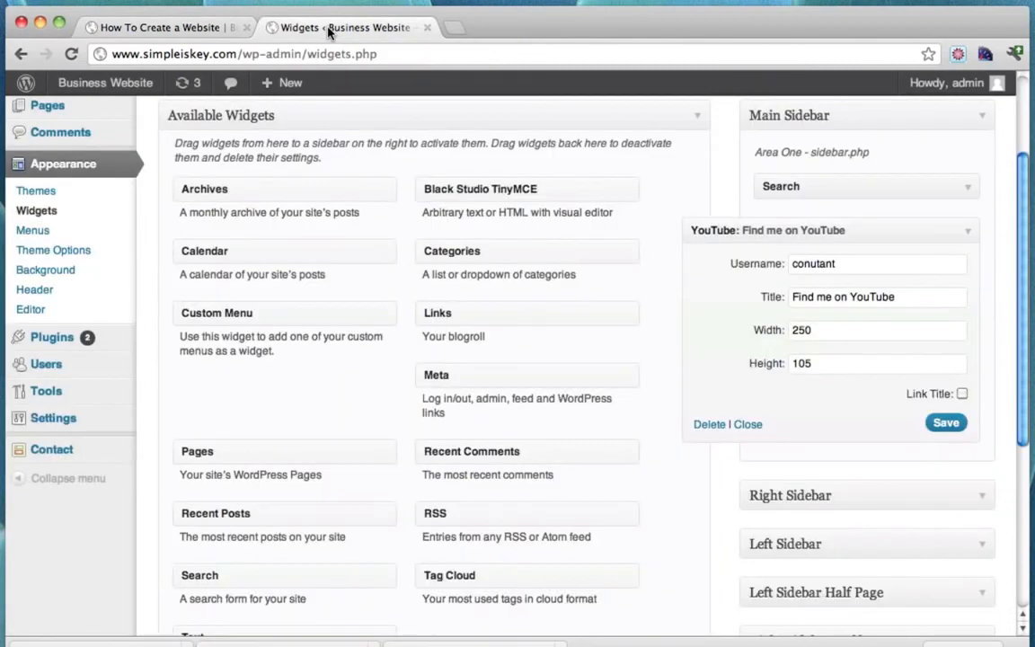
# Google 'facebook like box widget' in a new tab and open the Like Box – Facebook Developers result.
pyautogui.click(456, 29)
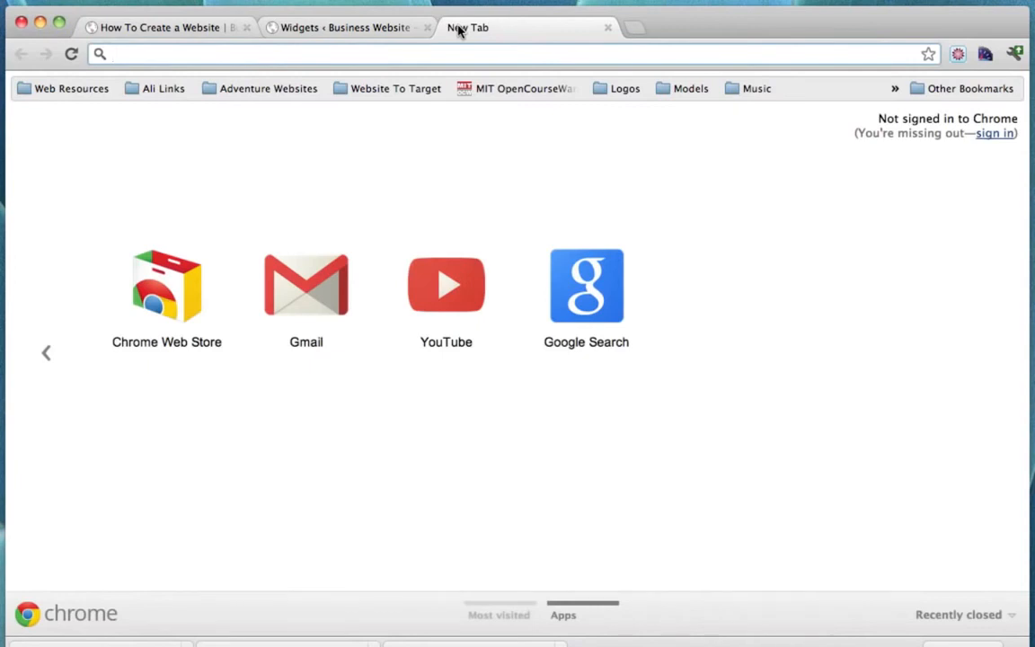
pyautogui.write('www.google.')
pyautogui.press('Return')
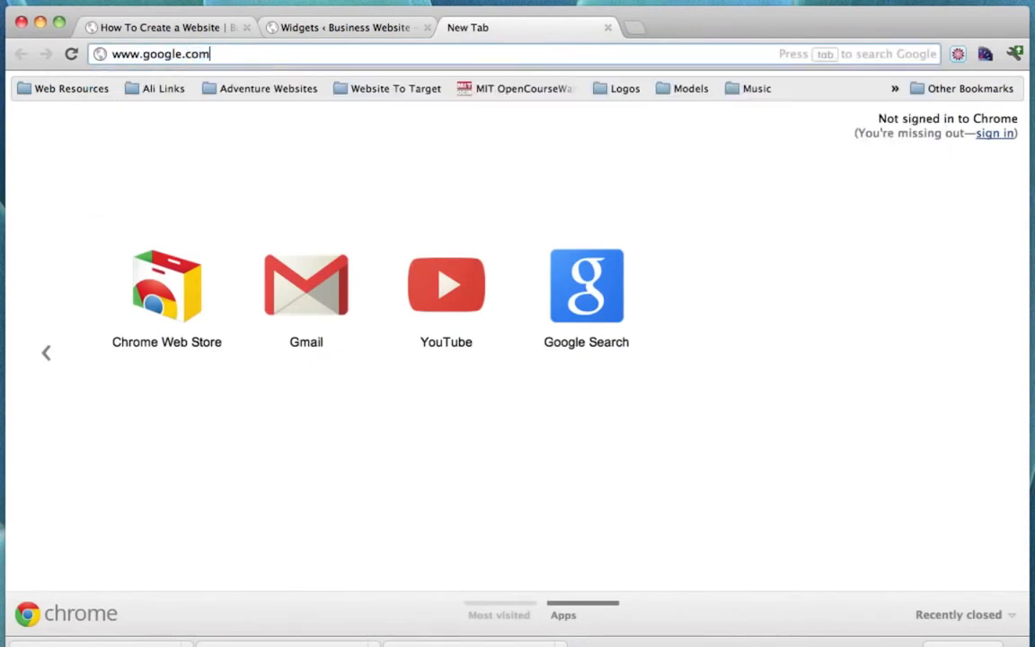
pyautogui.write('faceb')
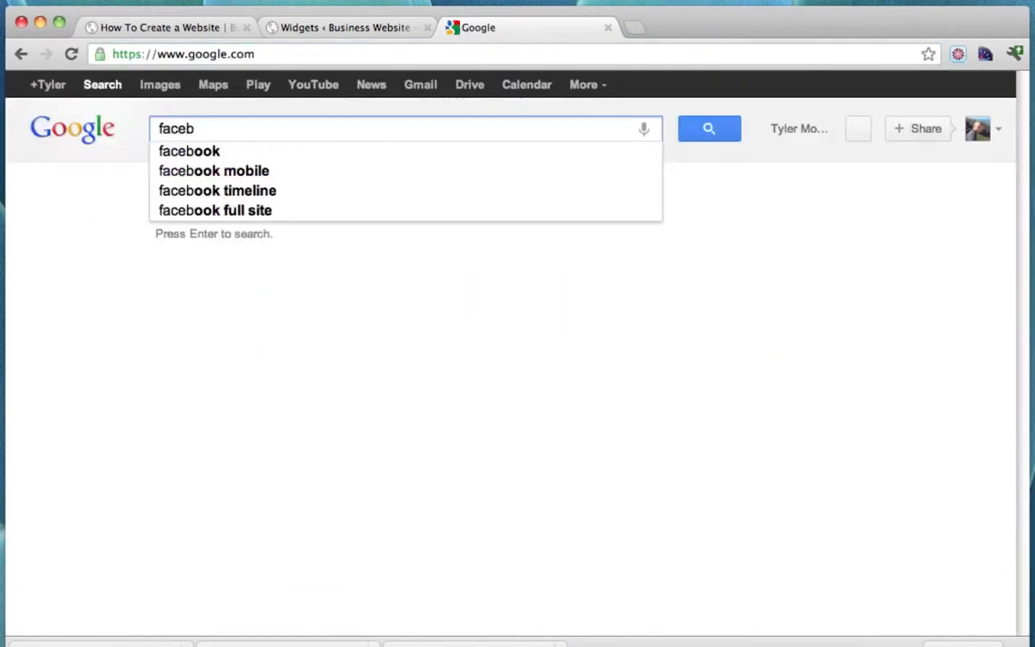
pyautogui.write('ook like')
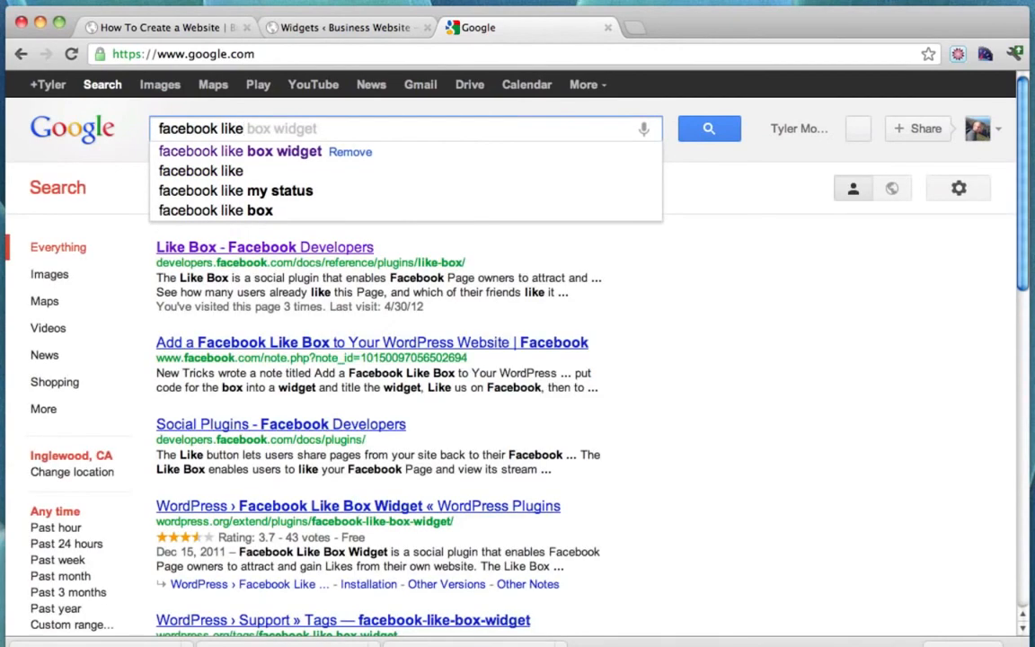
pyautogui.press('Tab')
pyautogui.press('BackSpace')
pyautogui.press('BackSpace')
pyautogui.press('BackSpace')
pyautogui.press('BackSpace')
pyautogui.press('BackSpace')
pyautogui.press('BackSpace')
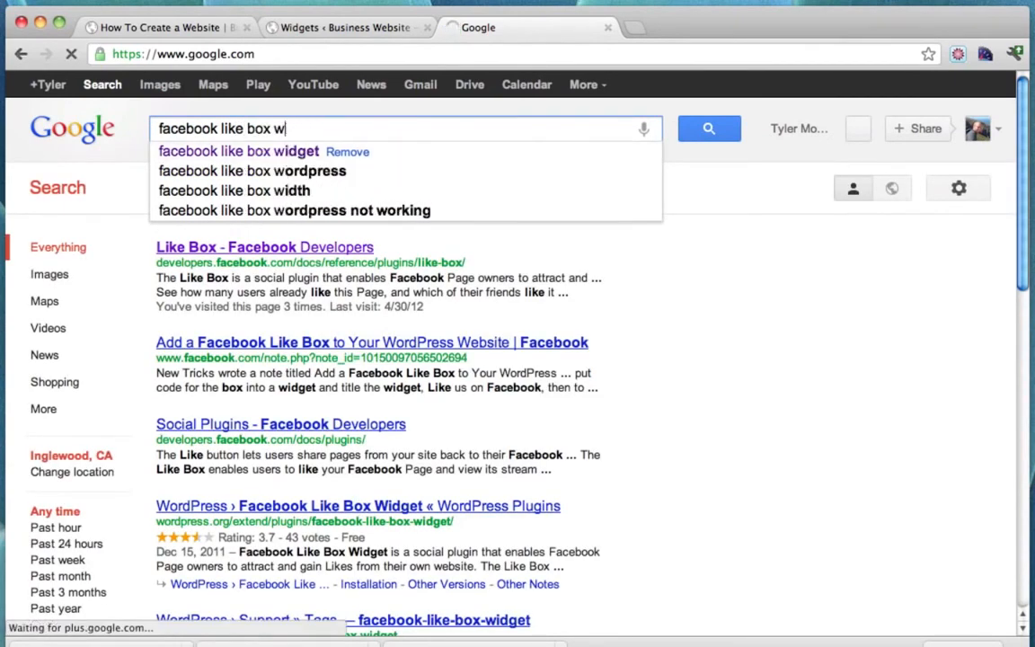
pyautogui.write('widget')
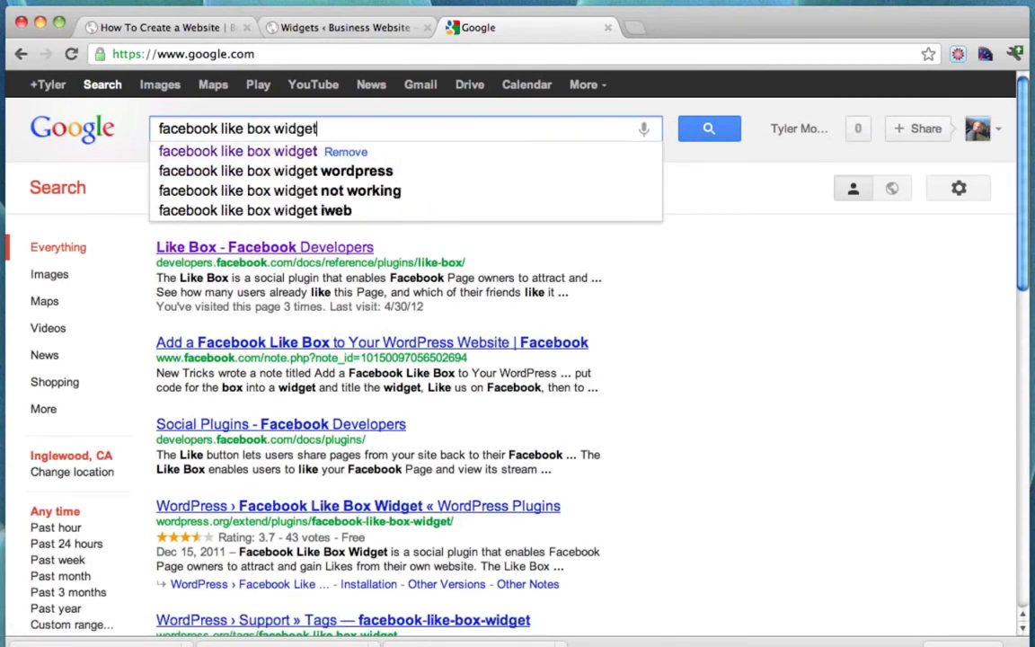
pyautogui.press('Return')
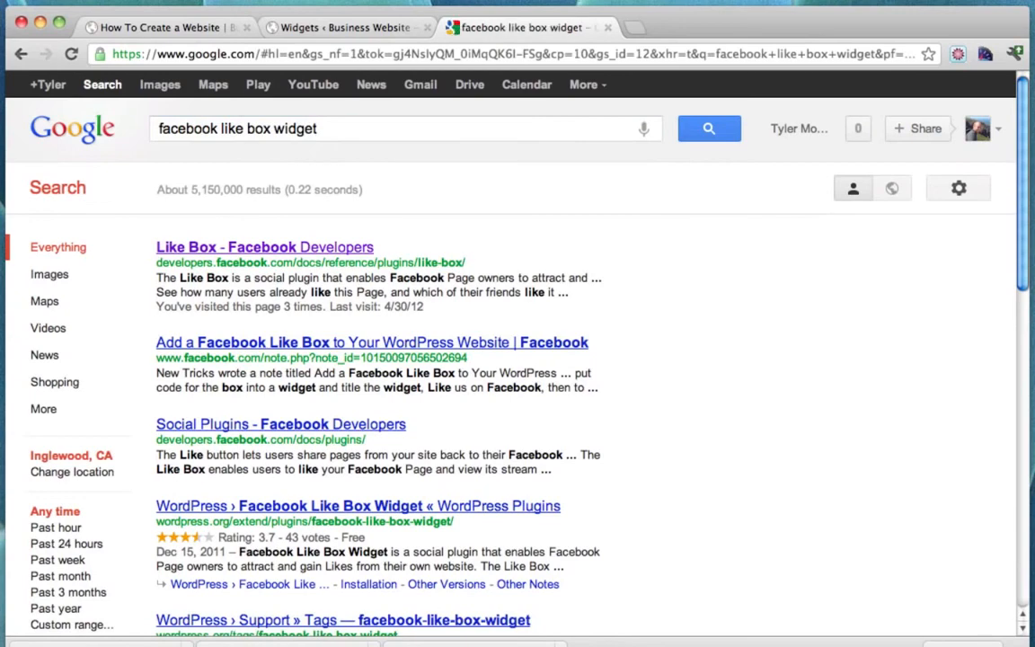
pyautogui.click(266, 255)
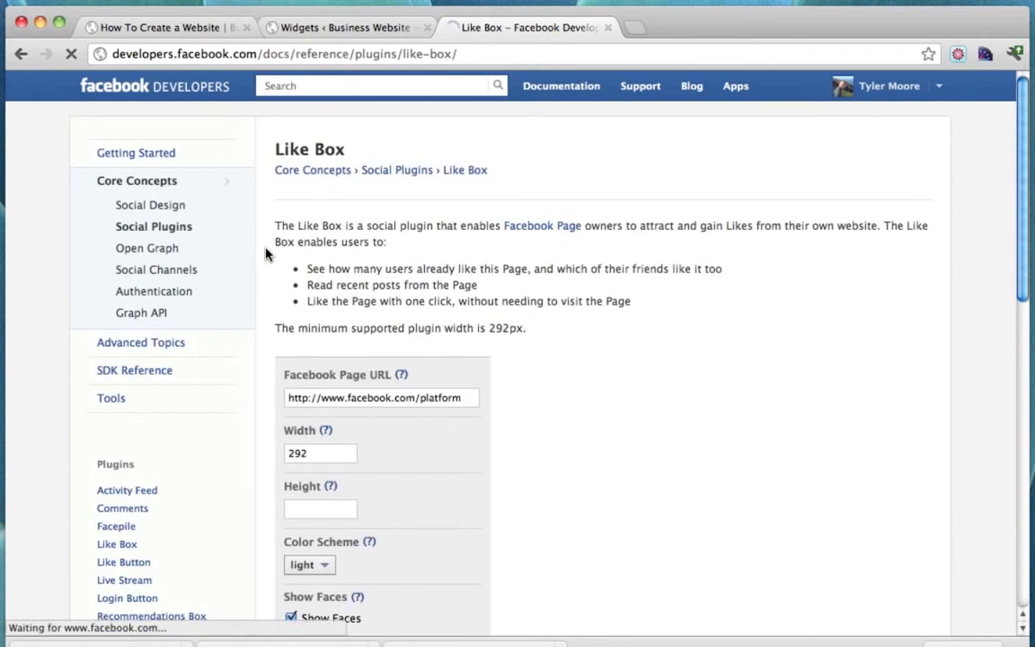
# Find The Pocket Watch Guy.com Facebook page in a new tab and copy its URL.
pyautogui.scroll(-1, 441, 426)
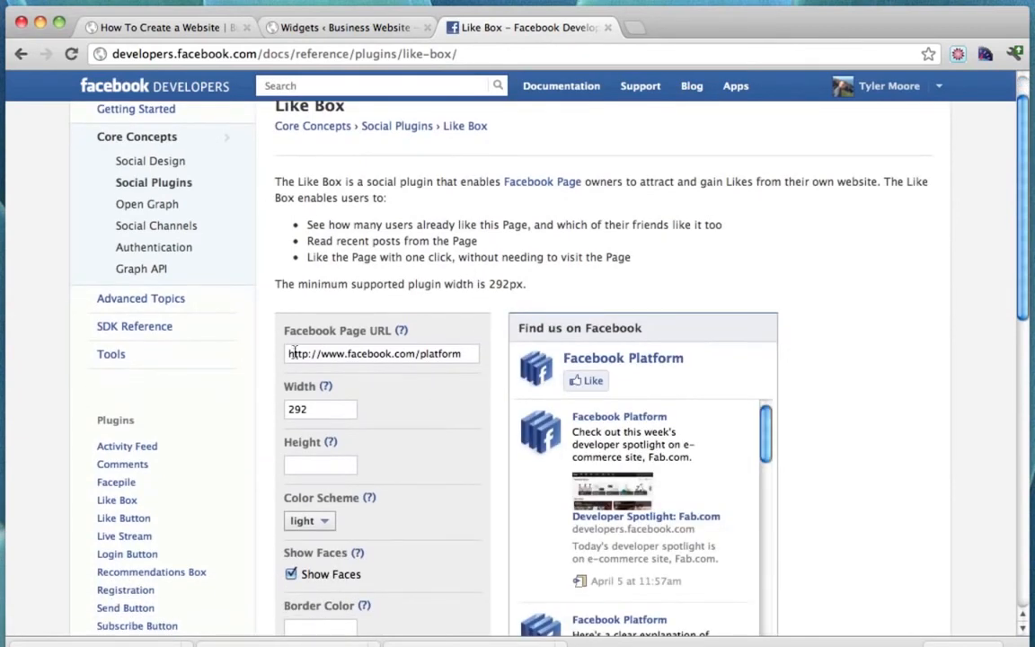
pyautogui.moveTo(287, 355); pyautogui.dragTo(478, 355)
pyautogui.click(466, 356)
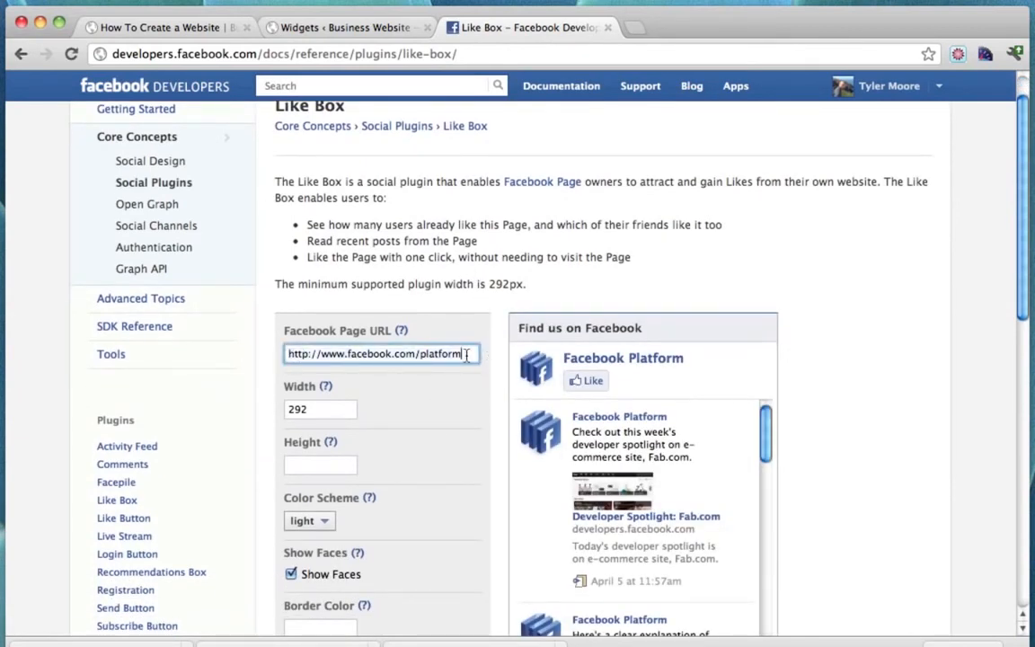
pyautogui.click(635, 29)
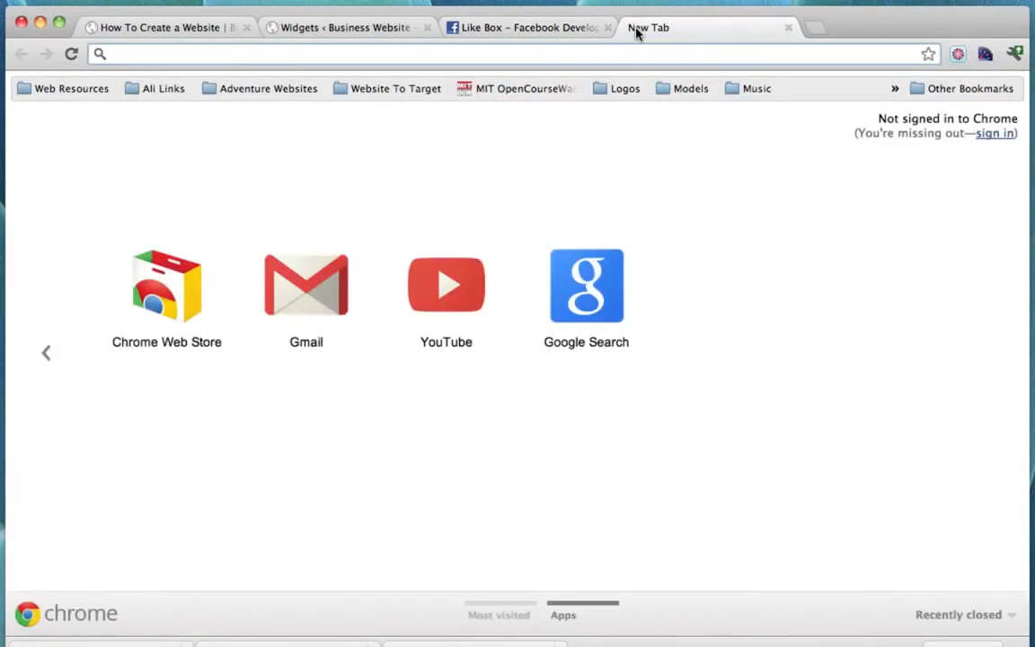
pyautogui.write('www.goo')
pyautogui.press('BackSpace')
pyautogui.press('BackSpace')
pyautogui.press('BackSpace')
pyautogui.press('BackSpace')
pyautogui.press('BackSpace')
pyautogui.press('BackSpace')
pyautogui.press('BackSpace')
pyautogui.press('BackSpace')
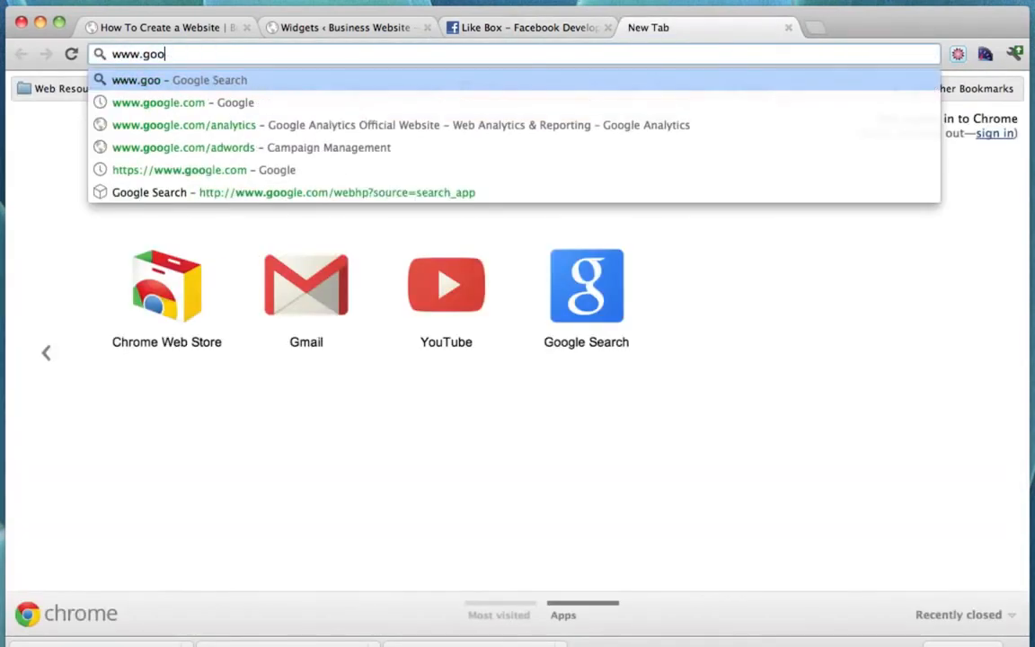
pyautogui.write('facebook')
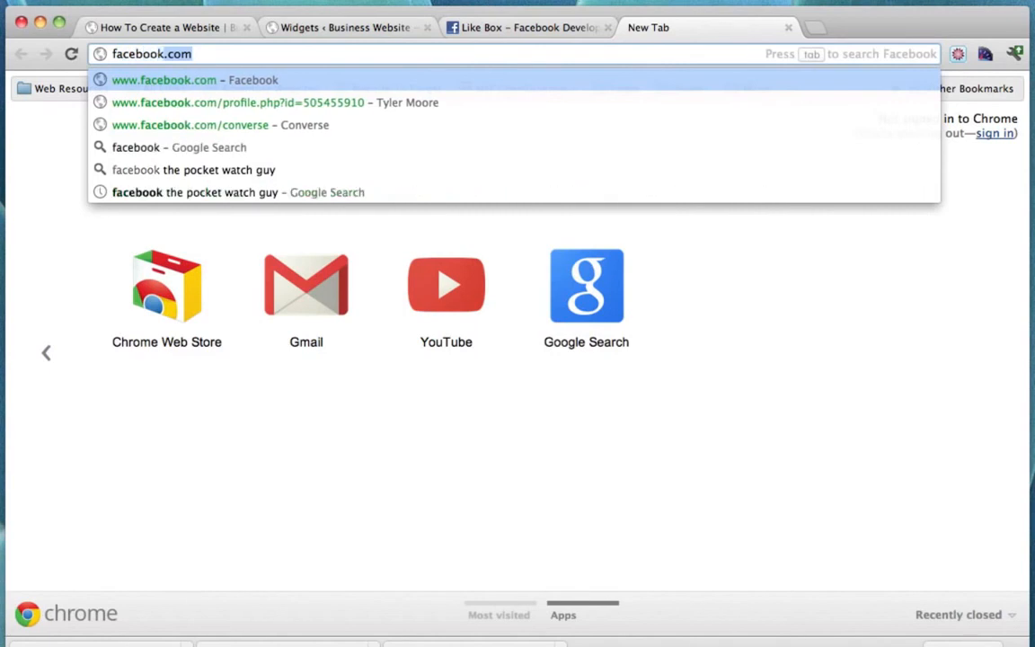
pyautogui.write(' the pocket watch guy')
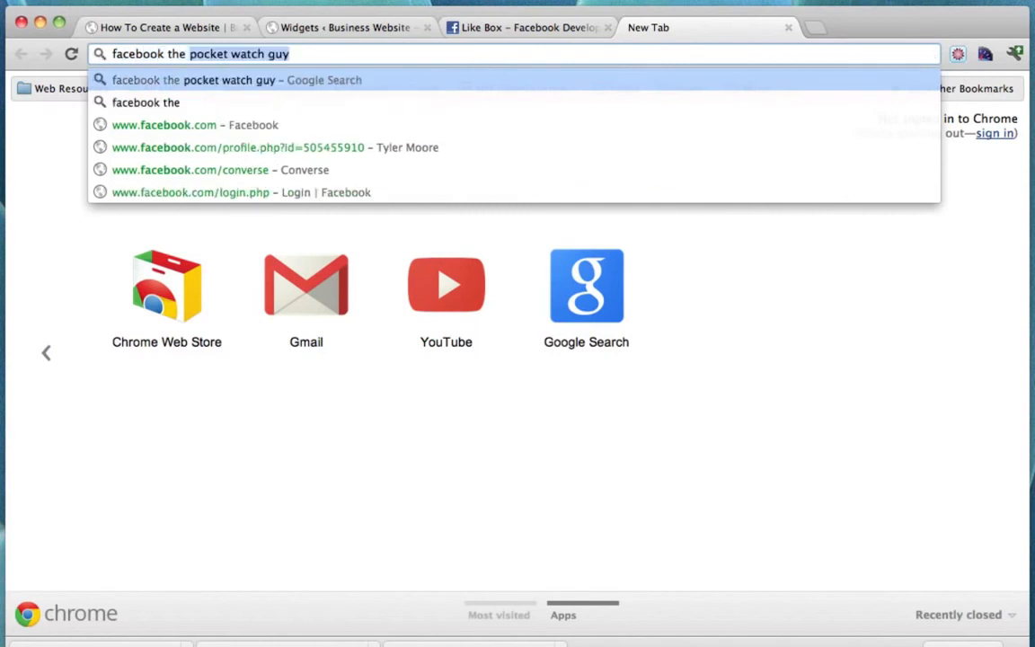
pyautogui.press('Return')
pyautogui.click(301, 249)
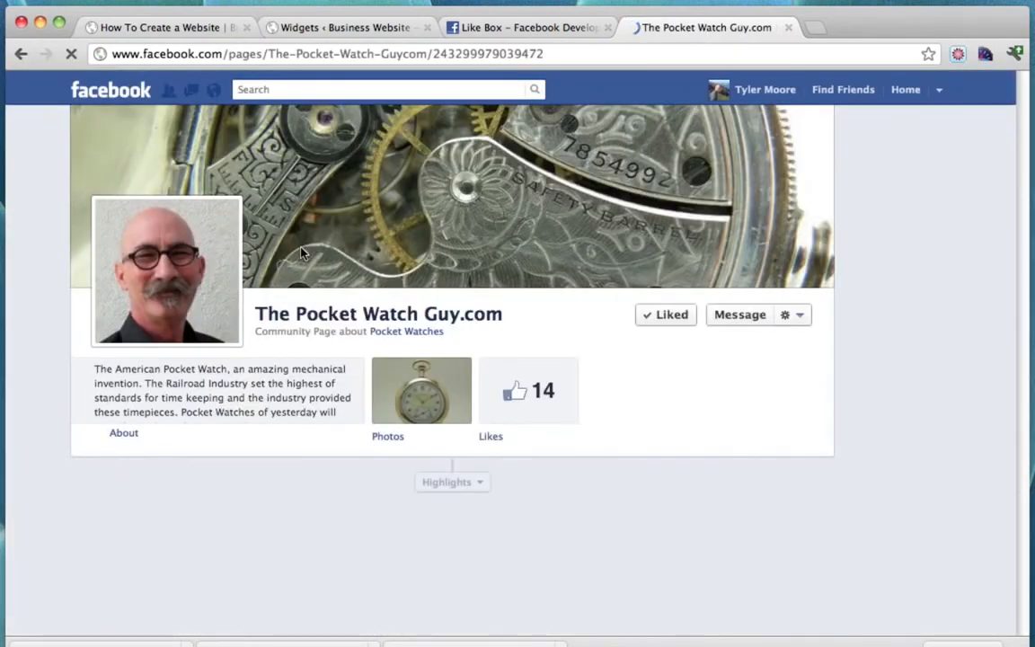
pyautogui.click(254, 56)
pyautogui.press('super+c')
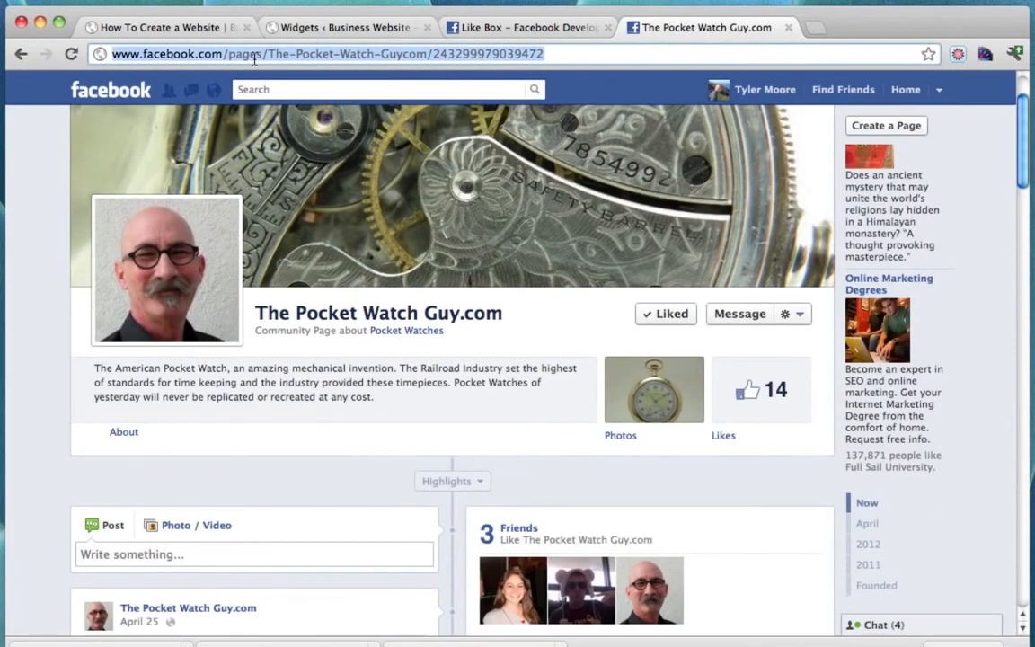
# Paste the Pocket Watch Guy URL into the Like Box form and set width 250, height 300.
pyautogui.click(473, 25)
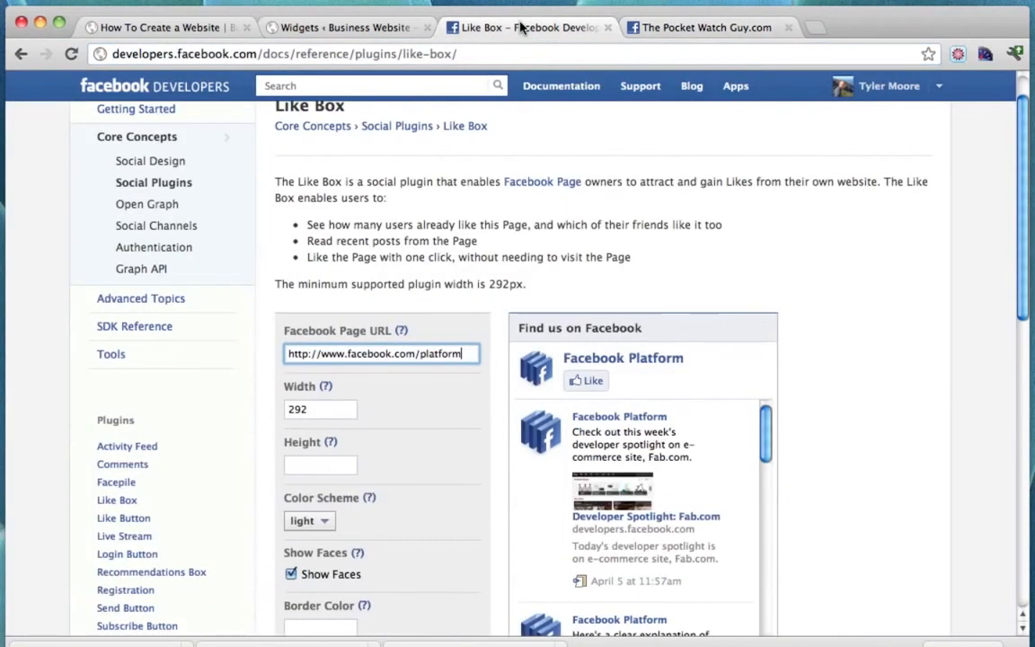
pyautogui.tripleClick(464, 354)
pyautogui.press('super+v')
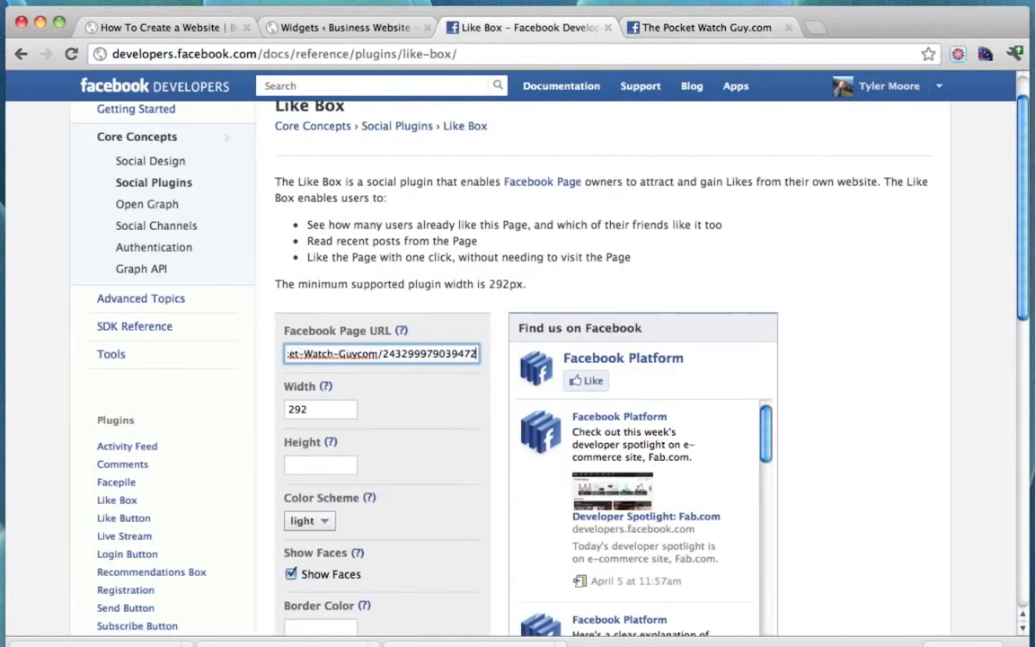
pyautogui.click(301, 413)
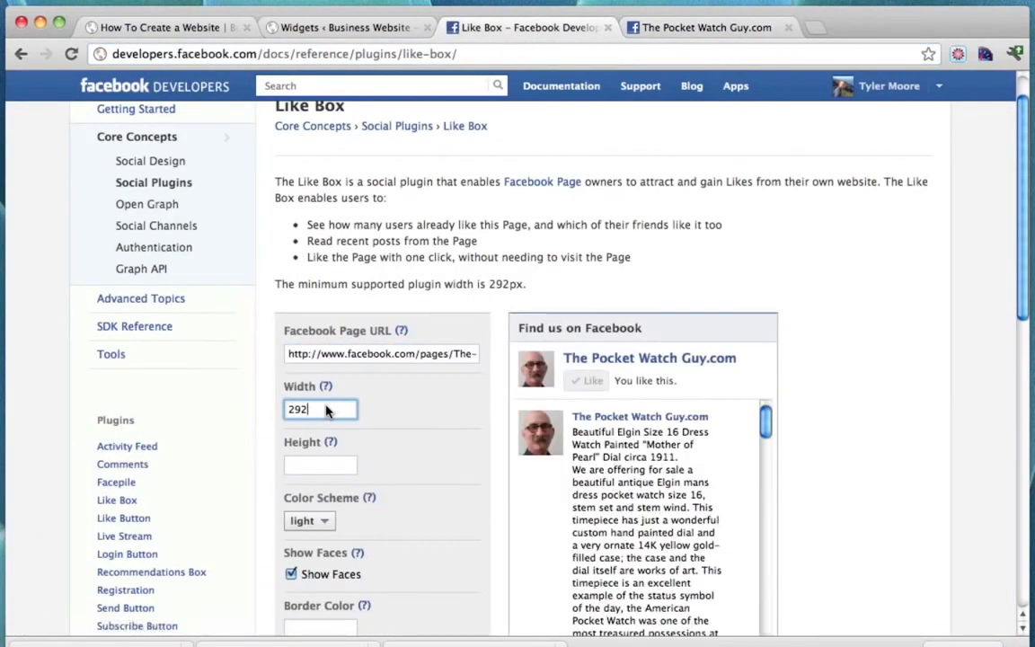
pyautogui.moveTo(326, 411); pyautogui.dragTo(187, 413)
pyautogui.write('250')
pyautogui.click(313, 465)
pyautogui.write('30')
pyautogui.click(345, 413)
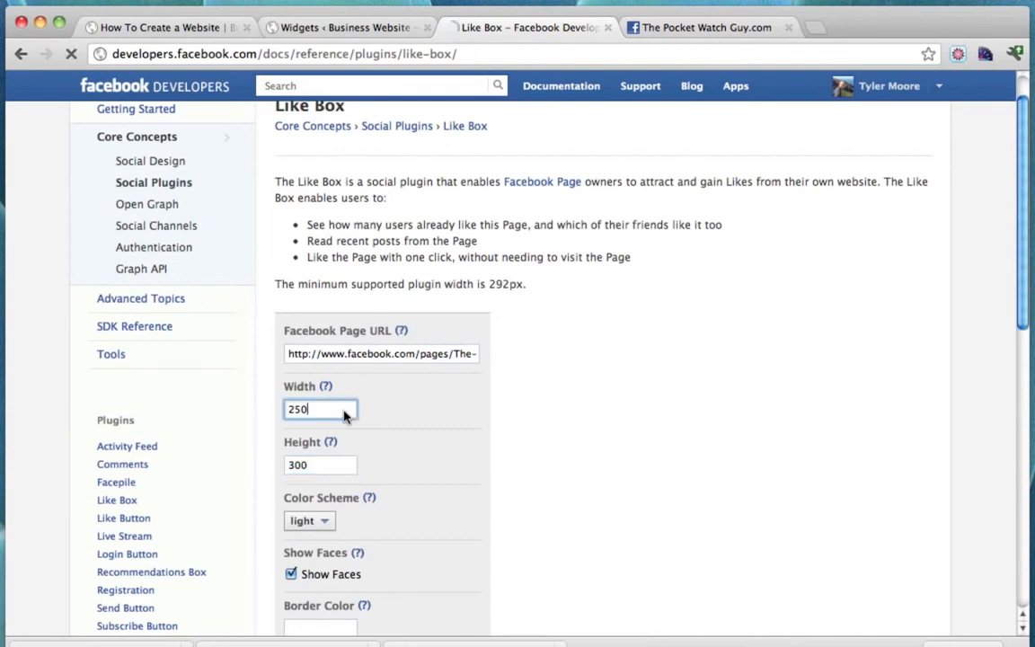
# Hide the post stream, then copy the Like Box's IFRAME embed code and close the code window.
pyautogui.scroll(-4, 454, 424)
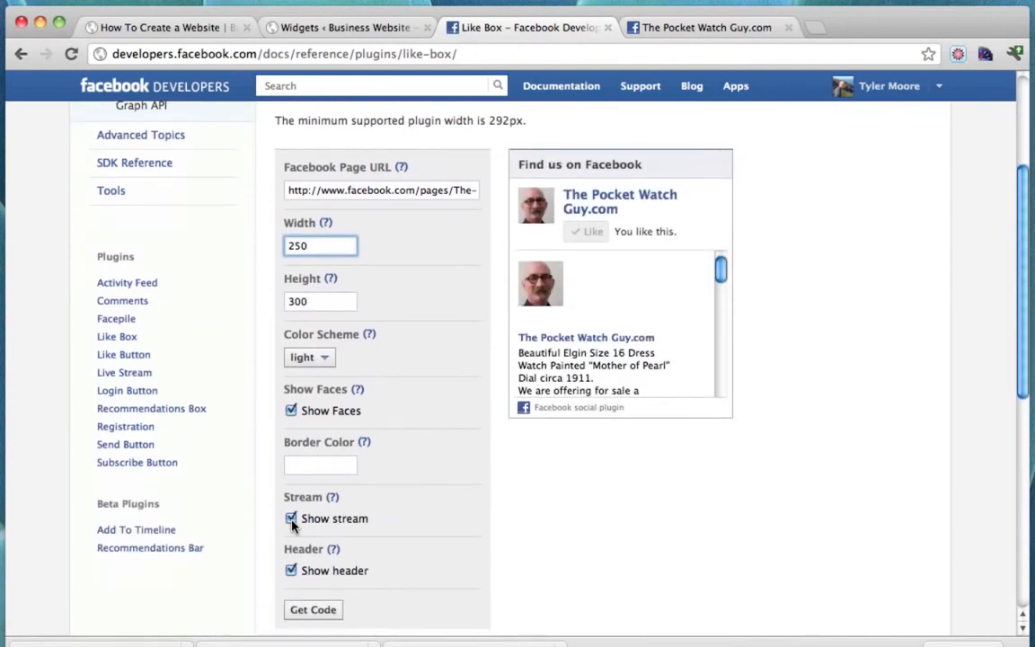
pyautogui.click(291, 519)
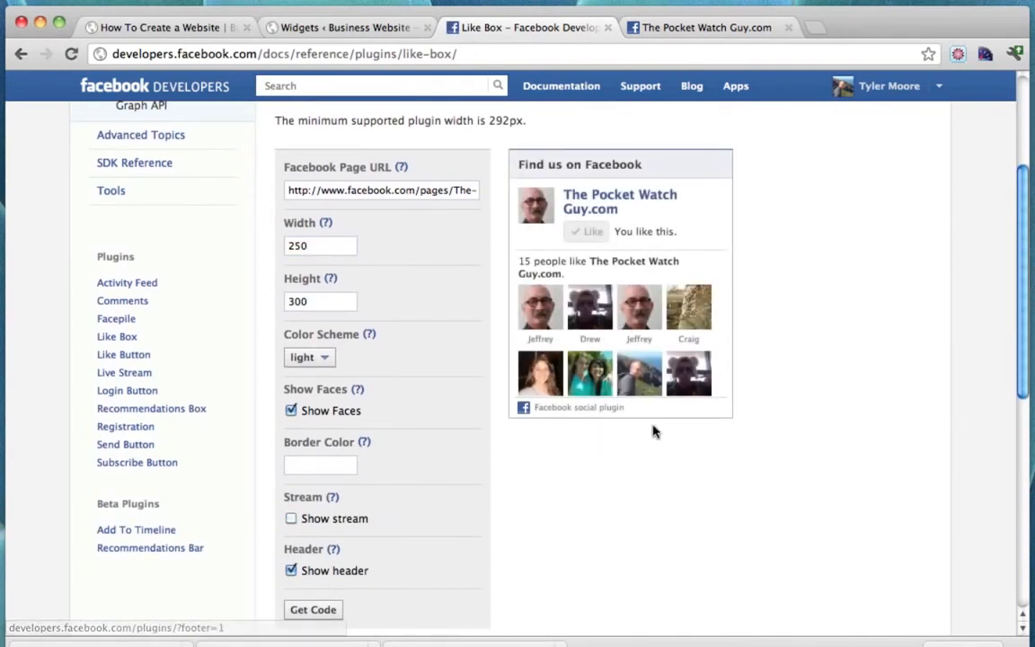
pyautogui.scroll(-3, 531, 482)
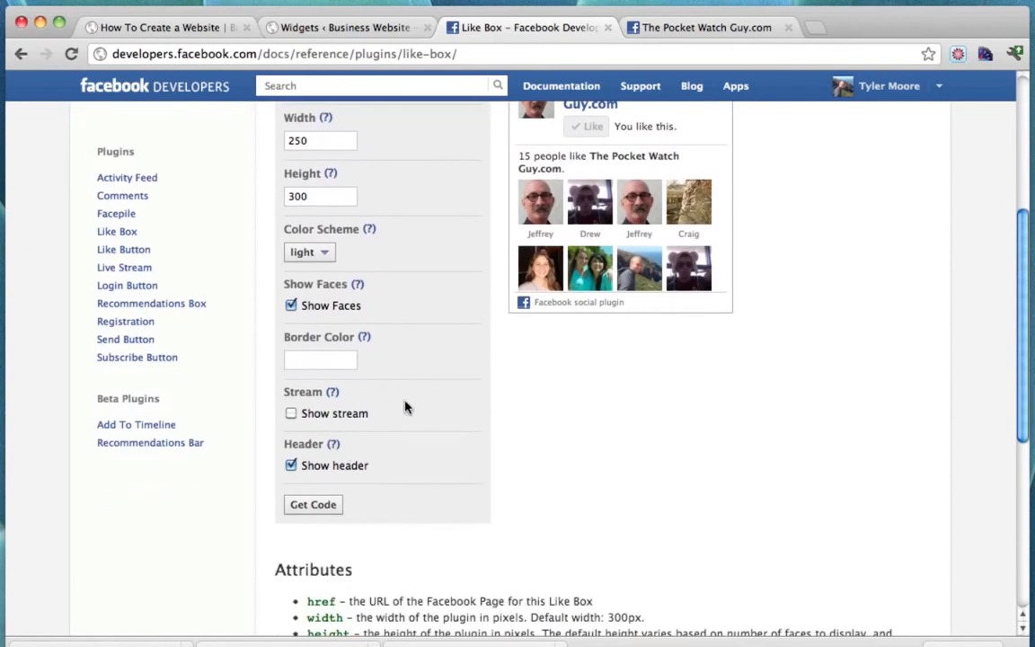
pyautogui.click(312, 505)
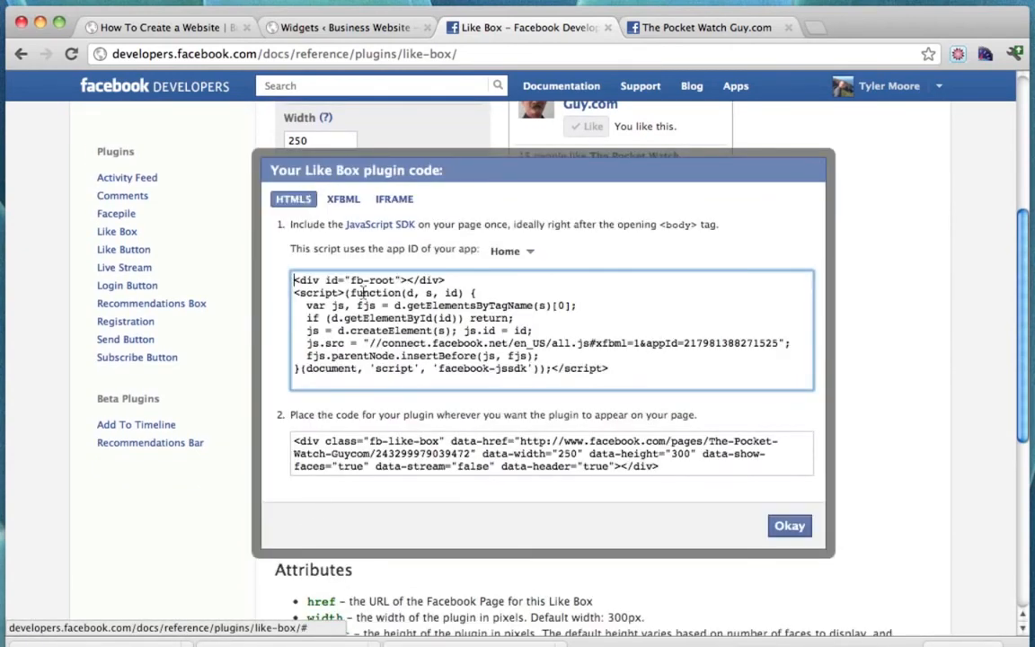
pyautogui.click(396, 198)
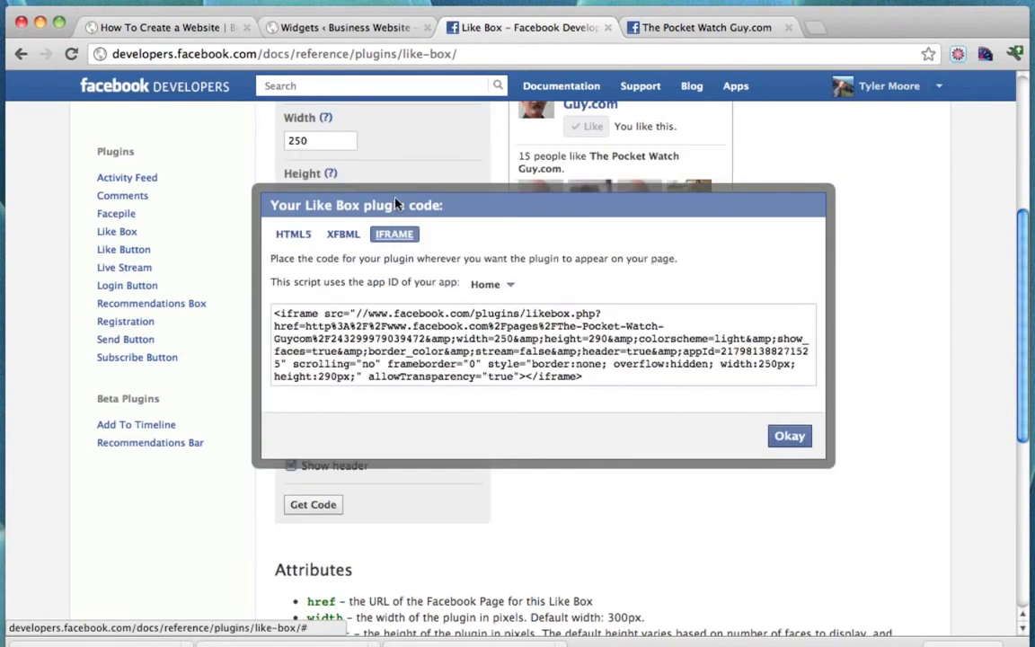
pyautogui.moveTo(276, 317); pyautogui.dragTo(604, 368)
pyautogui.rightClick(567, 373)
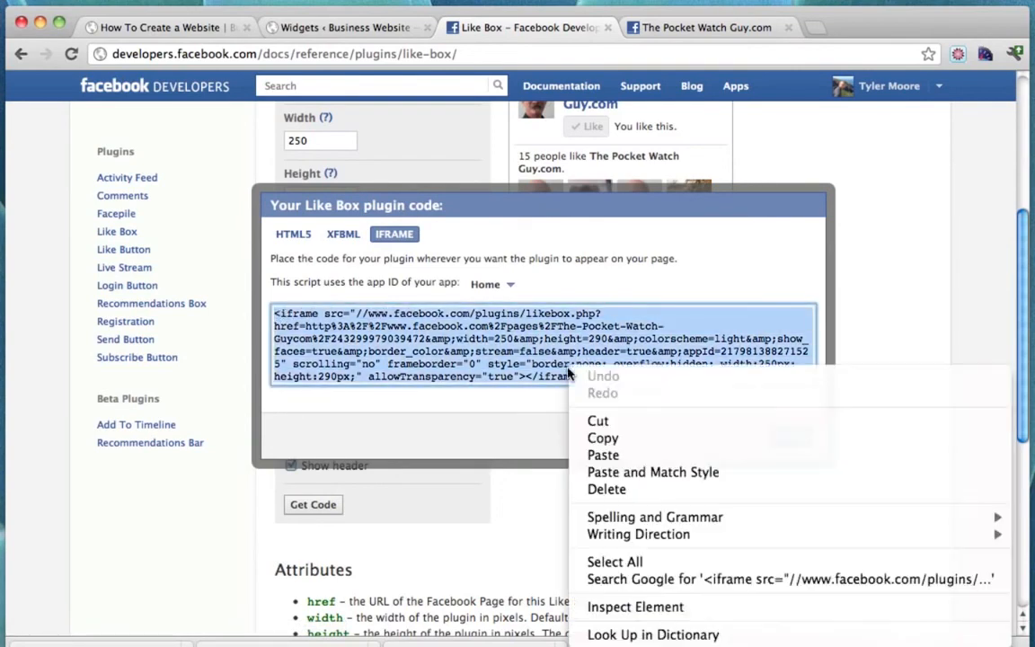
pyautogui.click(627, 437)
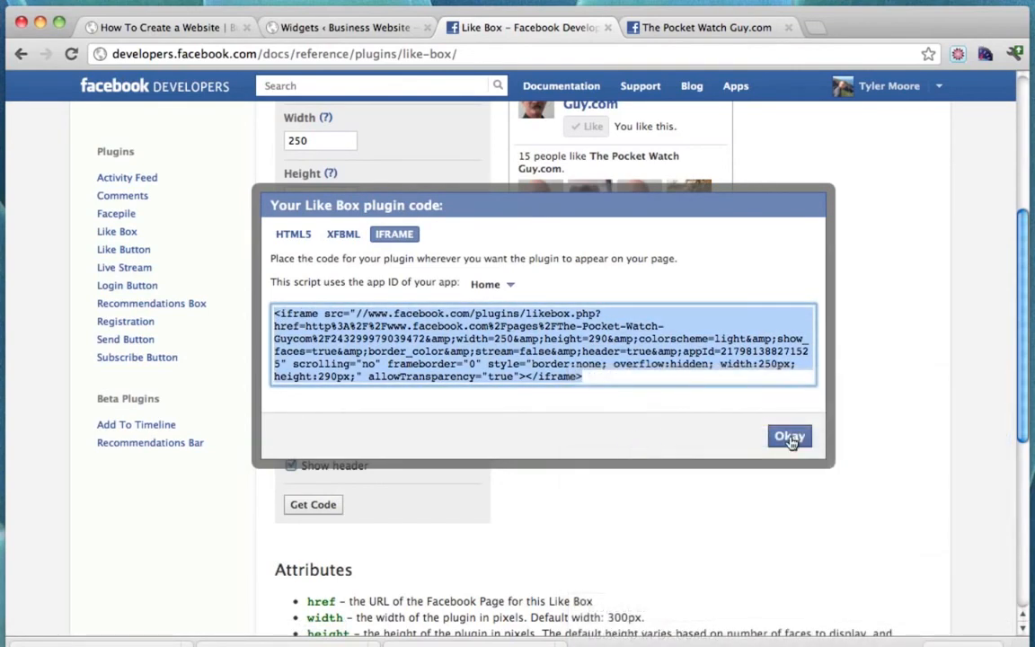
pyautogui.click(789, 437)
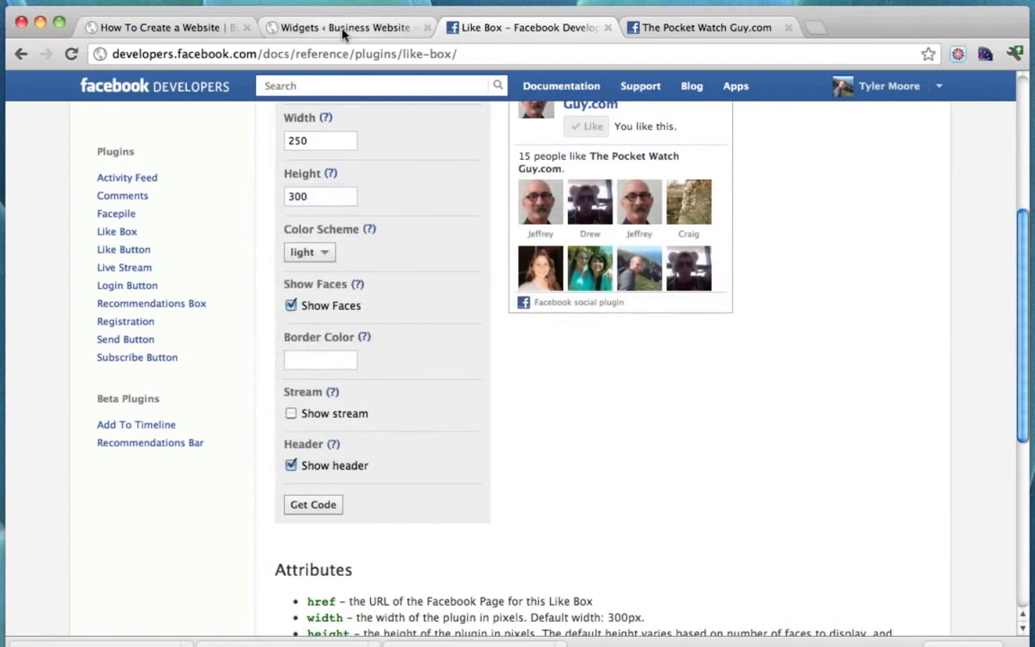
pyautogui.click(342, 28)
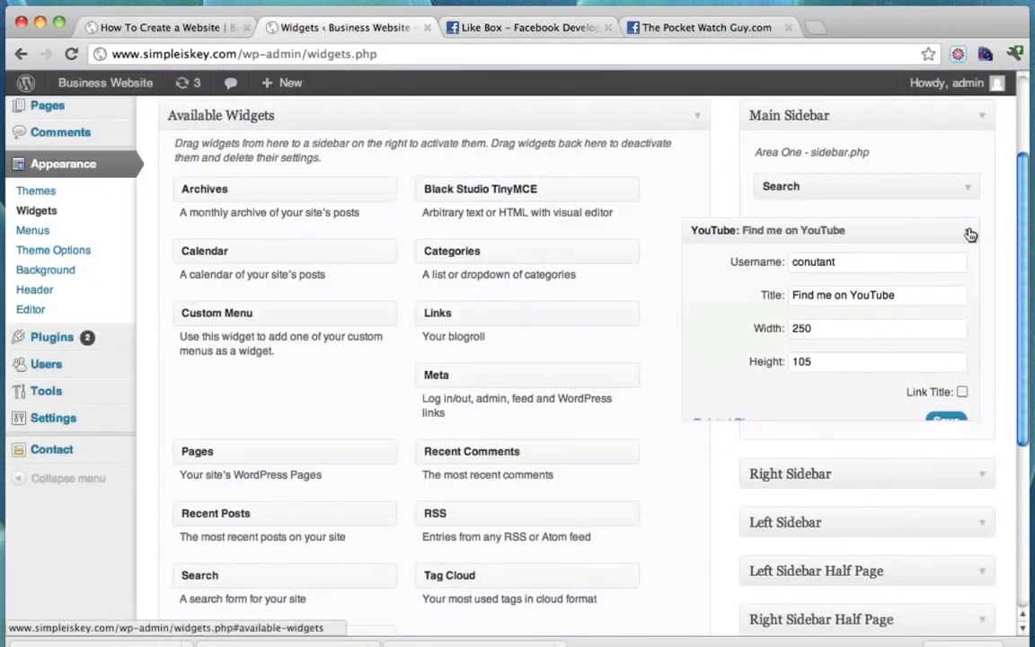
# Add a Text widget below YouTube with the Like Box code, titled 'Join on Facebook!'.
pyautogui.click(968, 232)
pyautogui.scroll(-5, 553, 363)
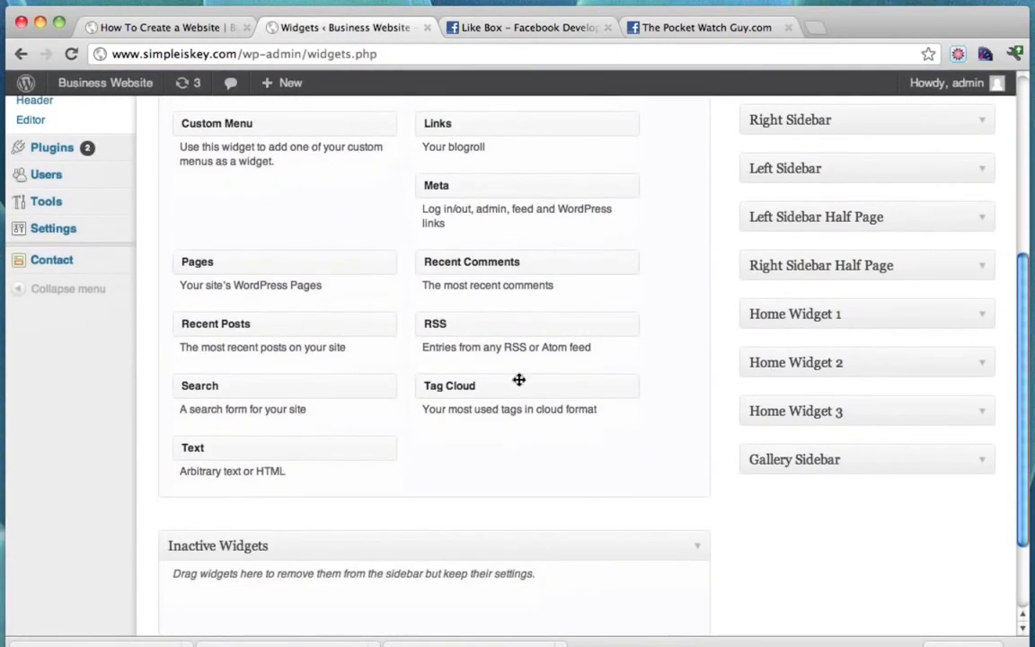
pyautogui.moveTo(220, 449); pyautogui.dragTo(799, 400)
pyautogui.scroll(8, 434, 331)
pyautogui.click(707, 514)
pyautogui.press('super+v')
pyautogui.click(646, 440)
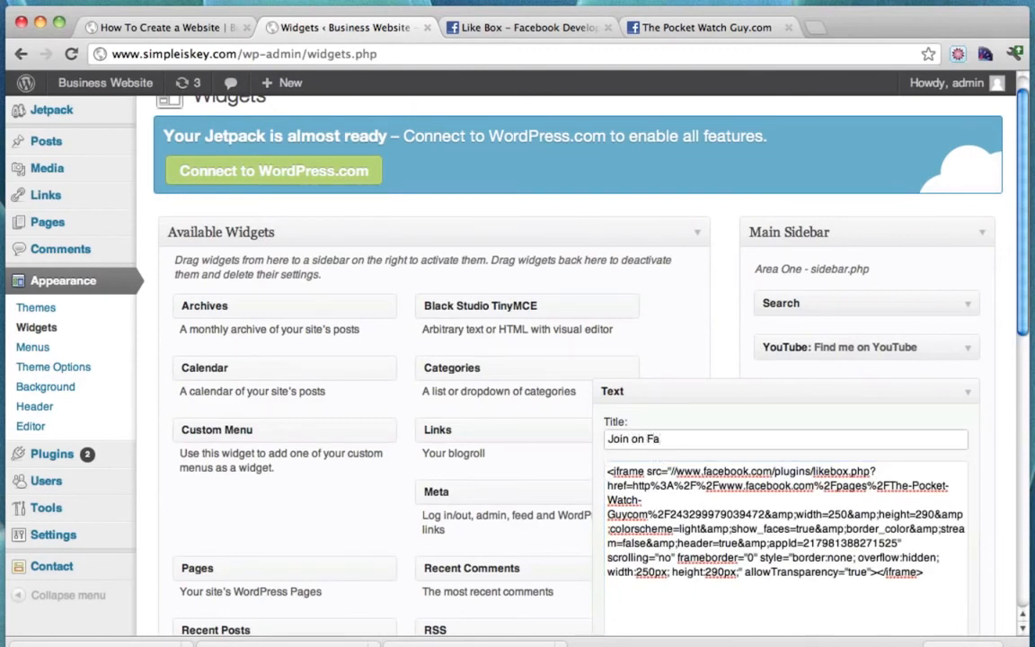
pyautogui.write('Join on Facebook!')
# Change both 290 height values in the code to 300 and save the widget.
pyautogui.scroll(-2, 765, 485)
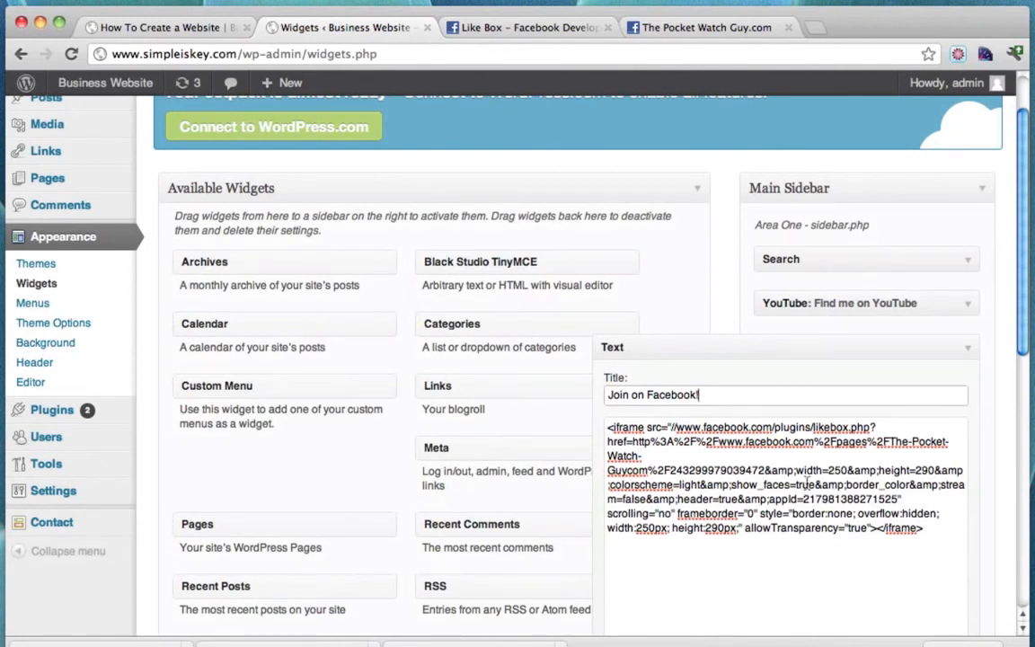
pyautogui.moveTo(916, 473); pyautogui.dragTo(927, 474)
pyautogui.write('300')
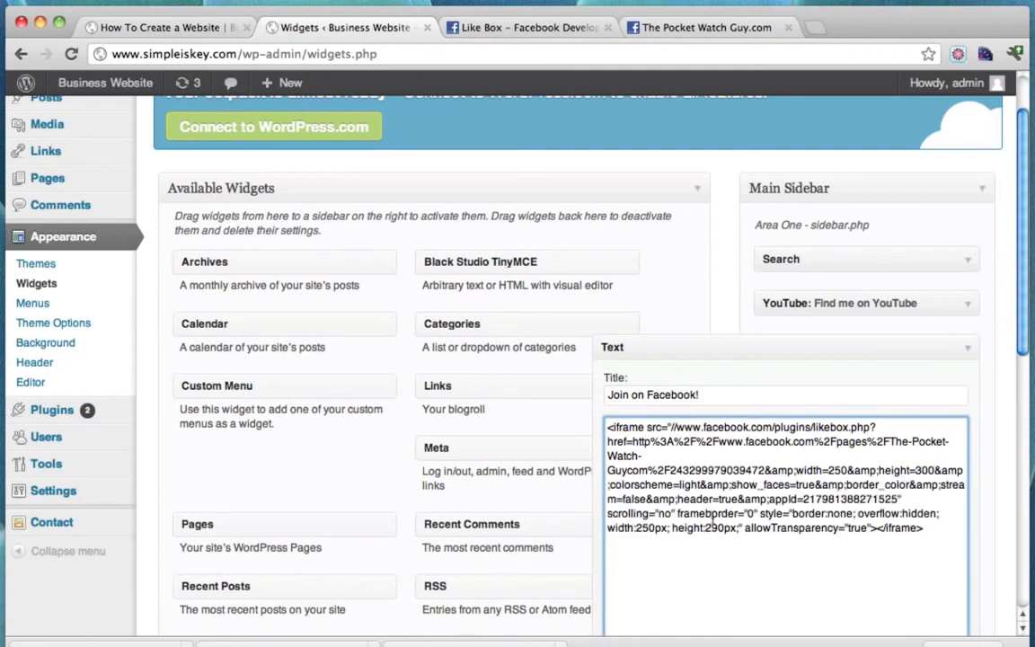
pyautogui.moveTo(705, 529); pyautogui.dragTo(726, 530)
pyautogui.write('300')
pyautogui.scroll(-4, 859, 464)
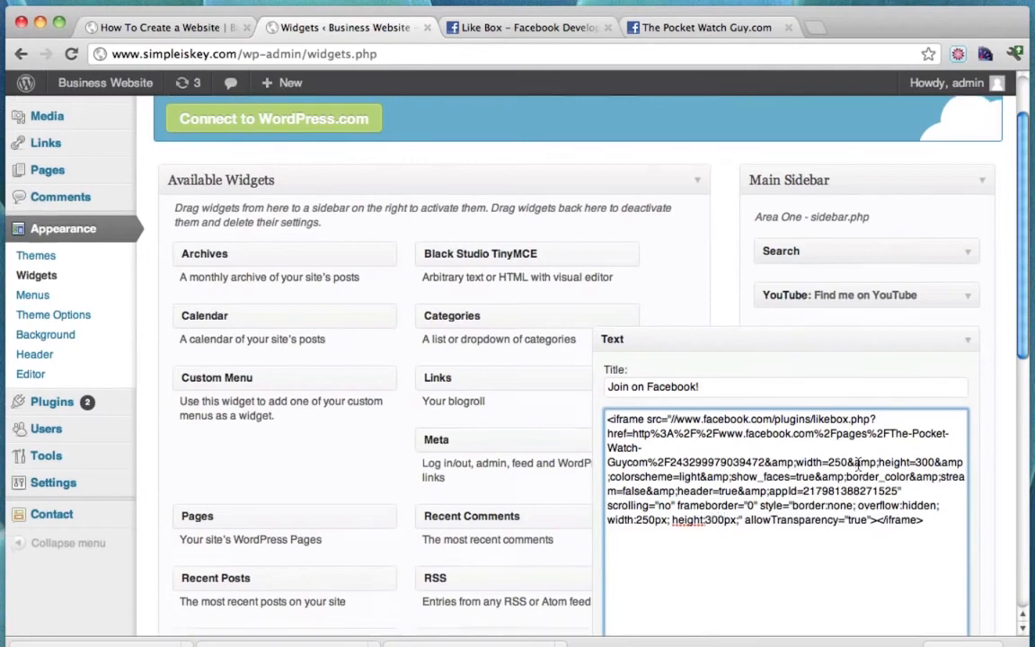
pyautogui.click(947, 509)
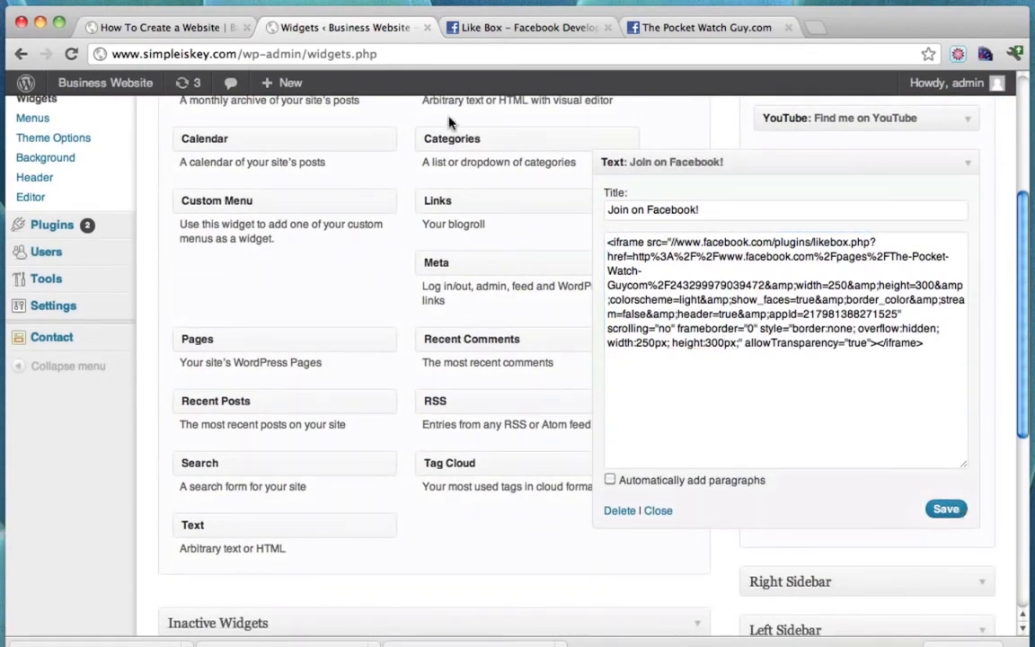
pyautogui.click(141, 28)
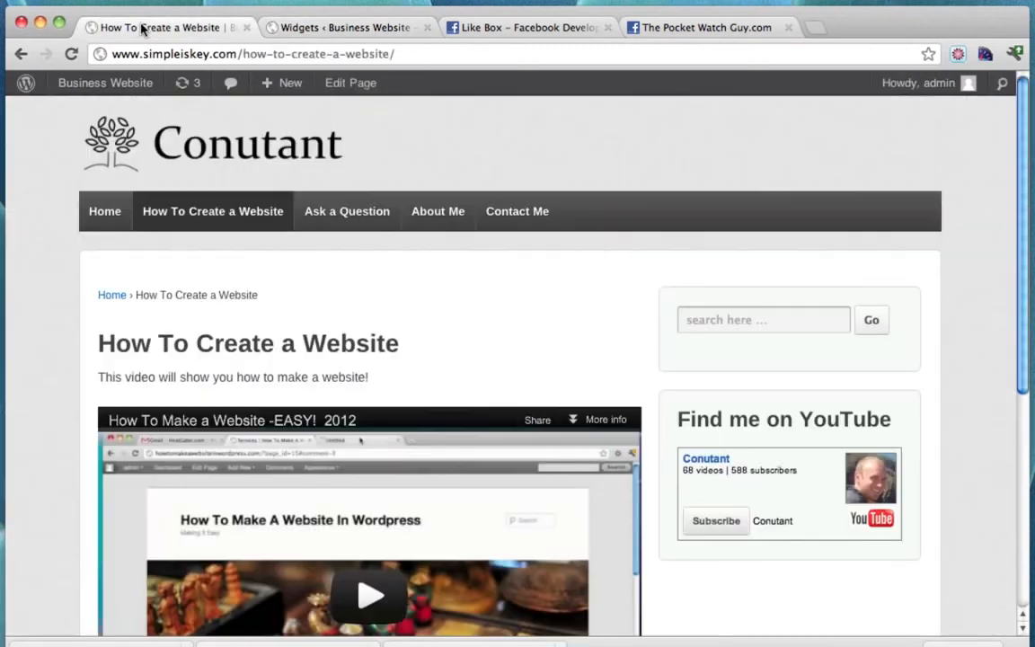
# Reload the site page and scroll to check the new YouTube and Facebook sidebar widgets.
pyautogui.click(76, 54)
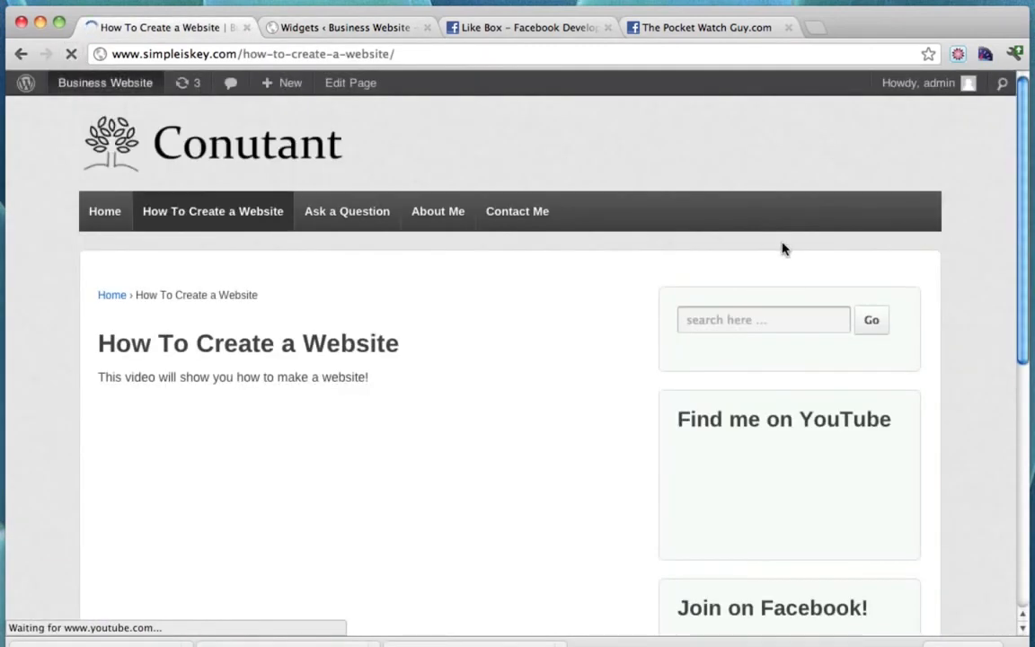
pyautogui.scroll(-5, 781, 247)
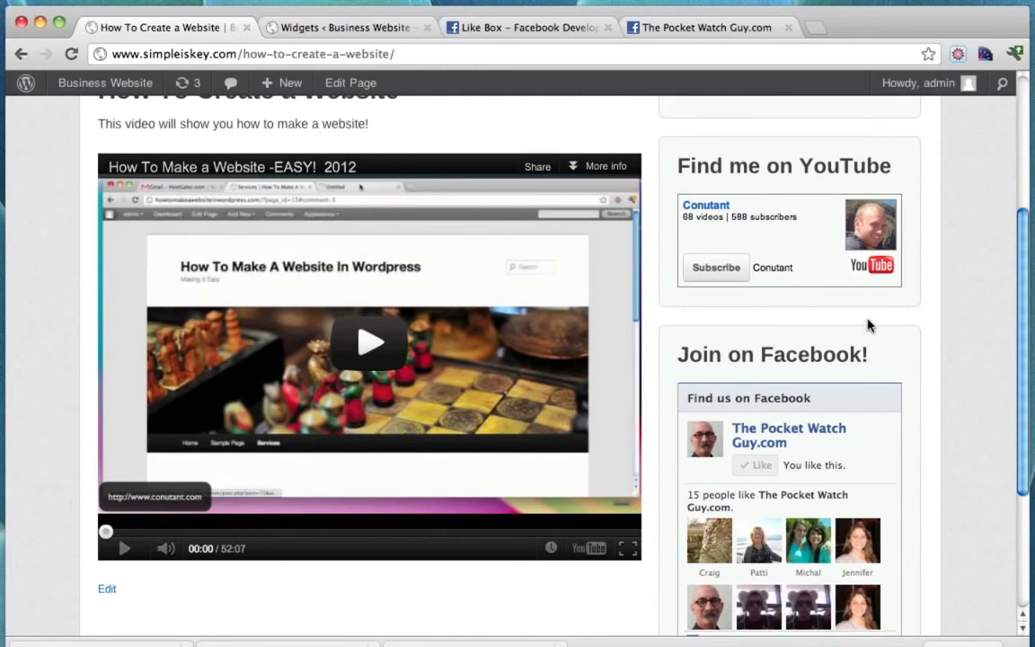
pyautogui.scroll(-3, 869, 325)
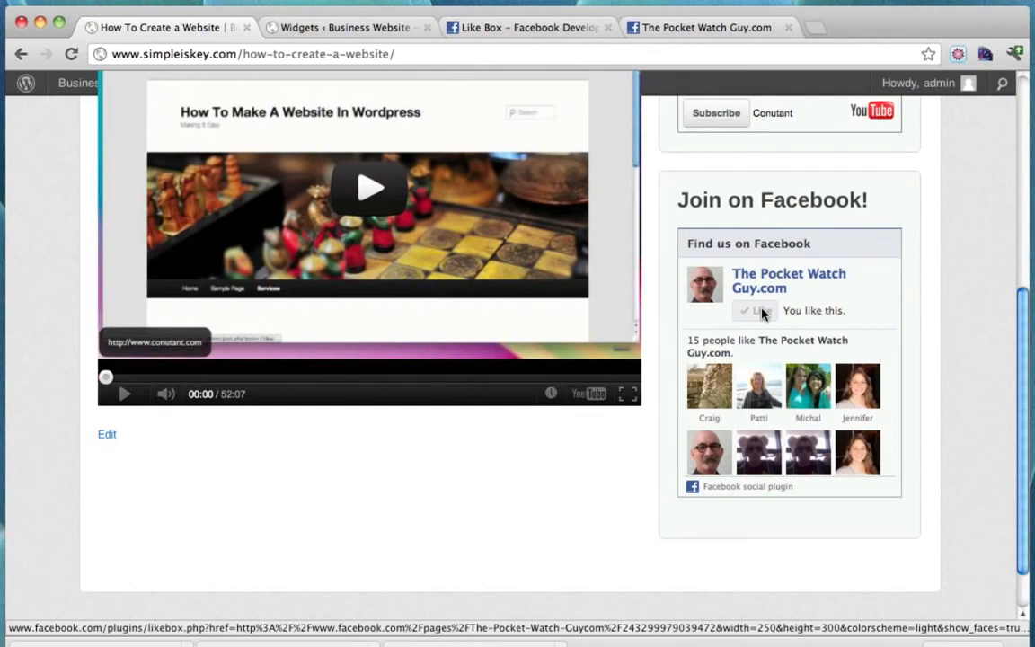
pyautogui.scroll(5, 736, 395)
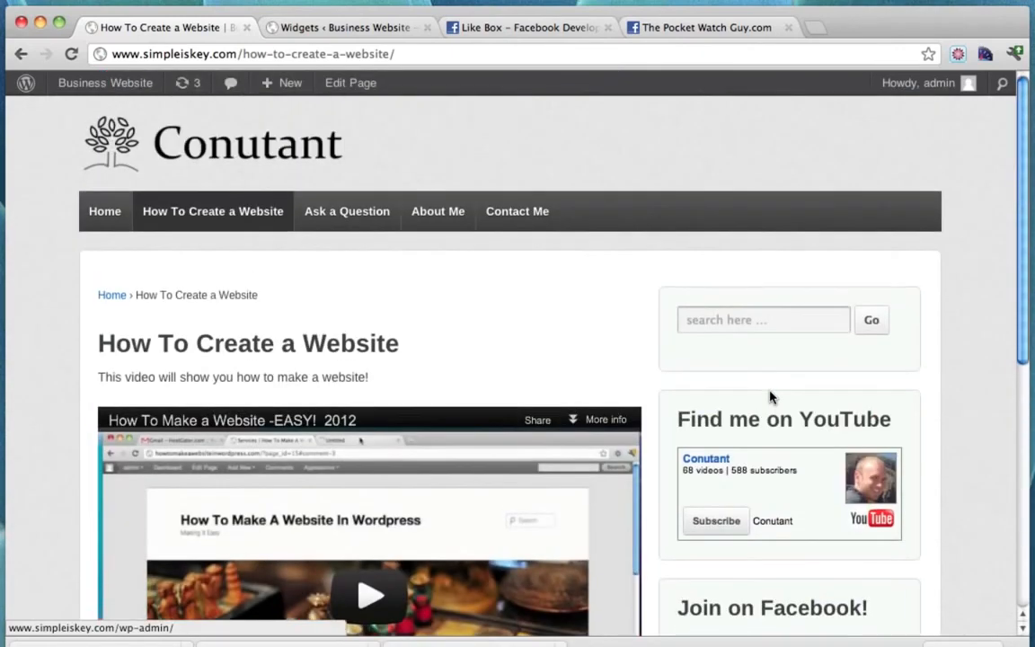
pyautogui.scroll(-3, 770, 396)
pyautogui.scroll(3, 774, 397)
# Visit the Ask a Question, About Me and Contact Me pages to confirm the sidebar widgets.
pyautogui.click(342, 220)
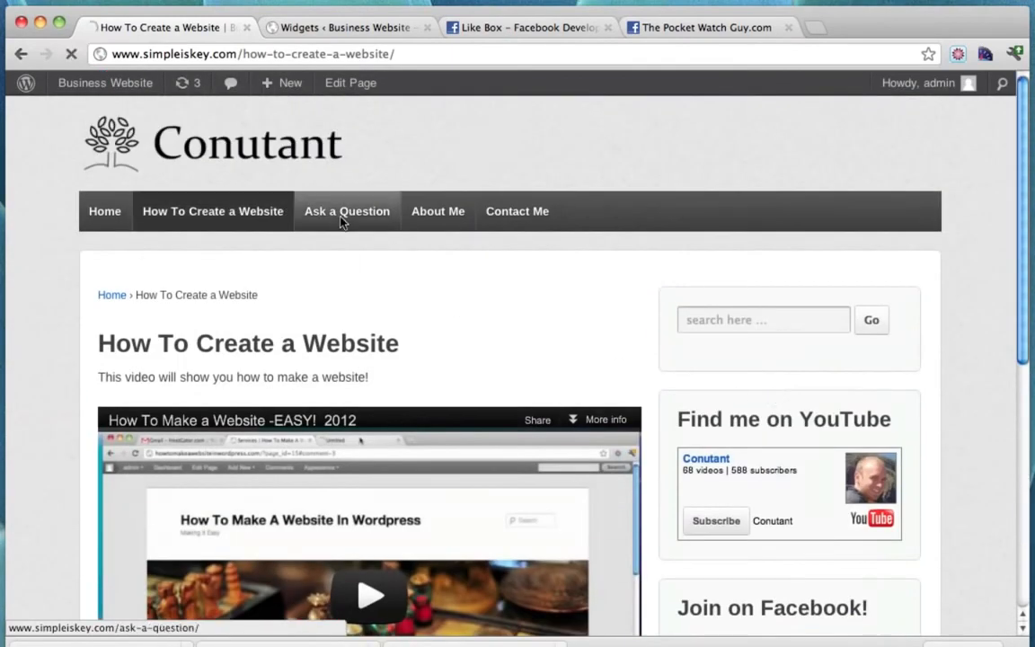
pyautogui.scroll(-5, 719, 335)
pyautogui.scroll(-2, 719, 337)
pyautogui.scroll(8, 720, 337)
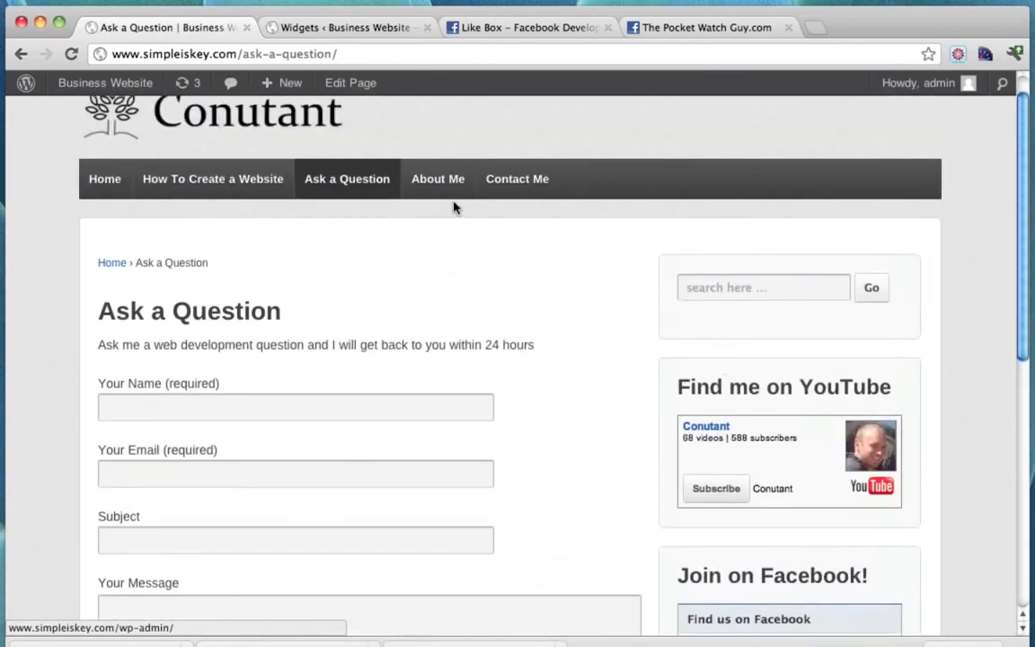
pyautogui.click(434, 194)
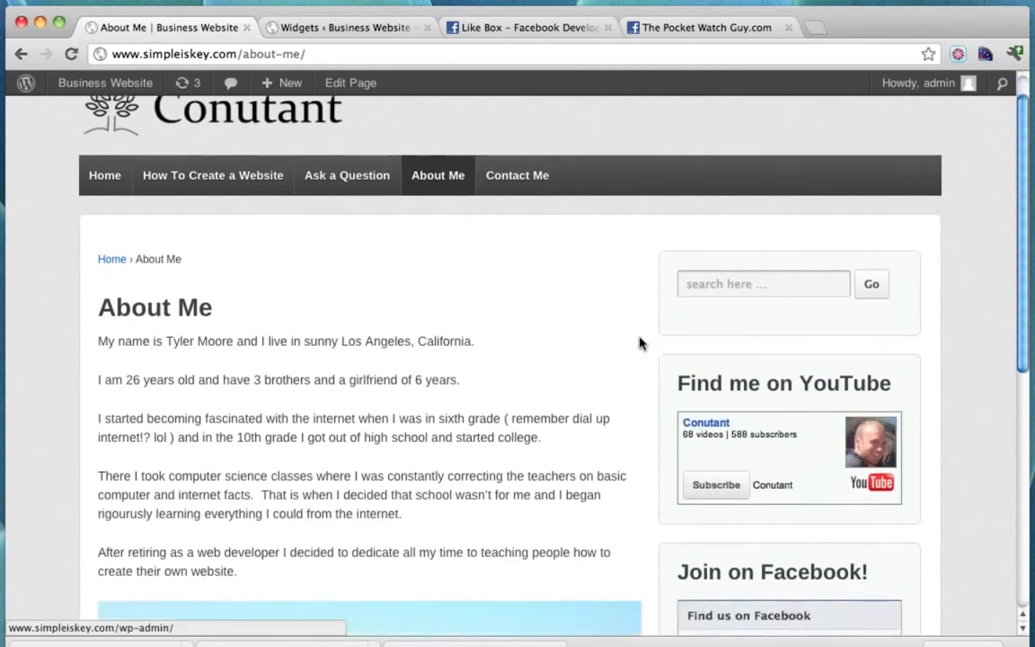
pyautogui.scroll(-5, 639, 342)
pyautogui.scroll(6, 639, 342)
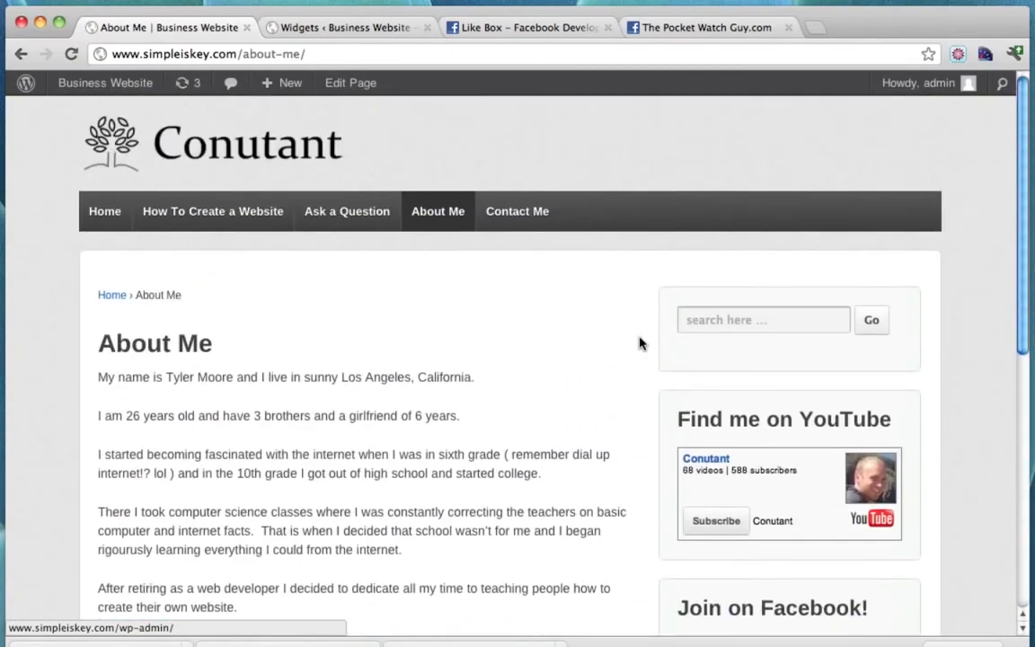
pyautogui.click(504, 203)
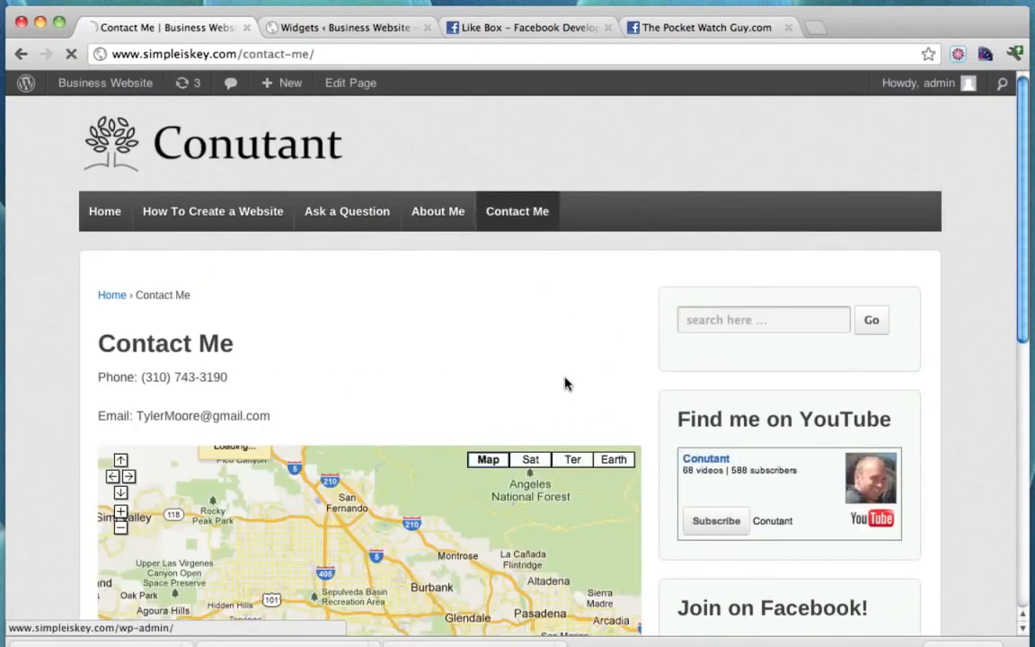
pyautogui.scroll(-4, 565, 383)
pyautogui.scroll(3, 565, 383)
pyautogui.scroll(1, 565, 383)
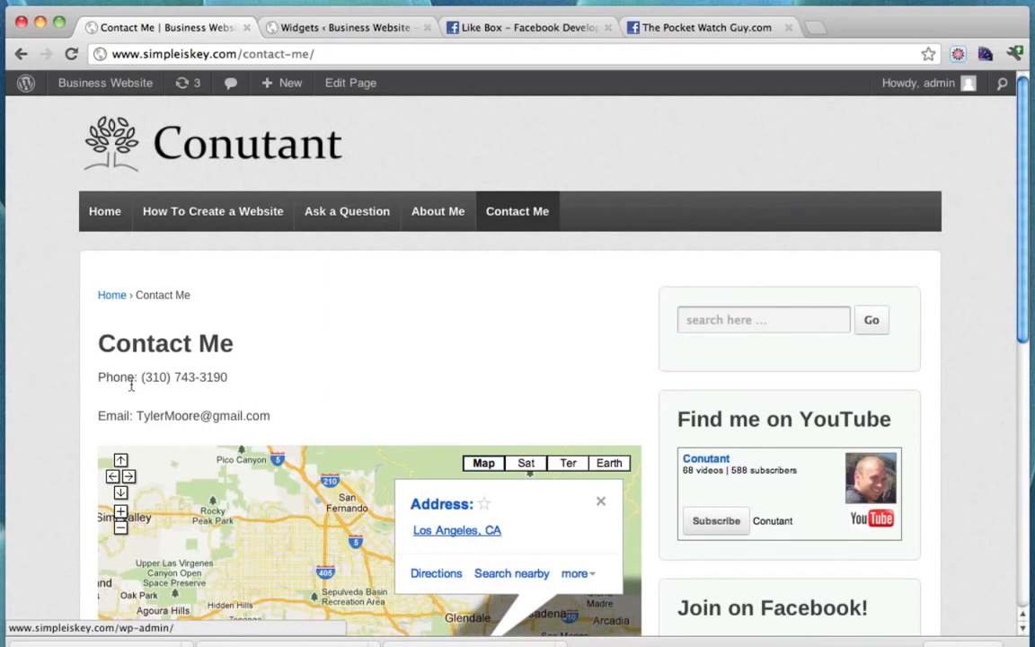
# Select and deselect the phone number and email lines on the Contact Me page.
pyautogui.moveTo(97, 382); pyautogui.dragTo(237, 377)
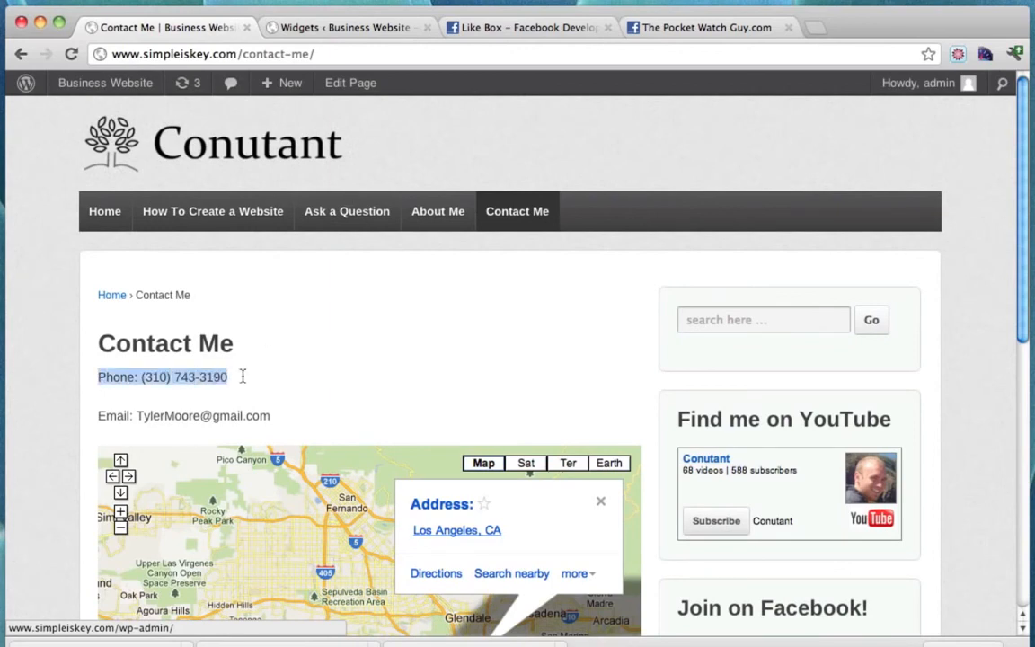
pyautogui.click(102, 422)
pyautogui.moveTo(102, 422); pyautogui.dragTo(291, 422)
pyautogui.click(292, 420)
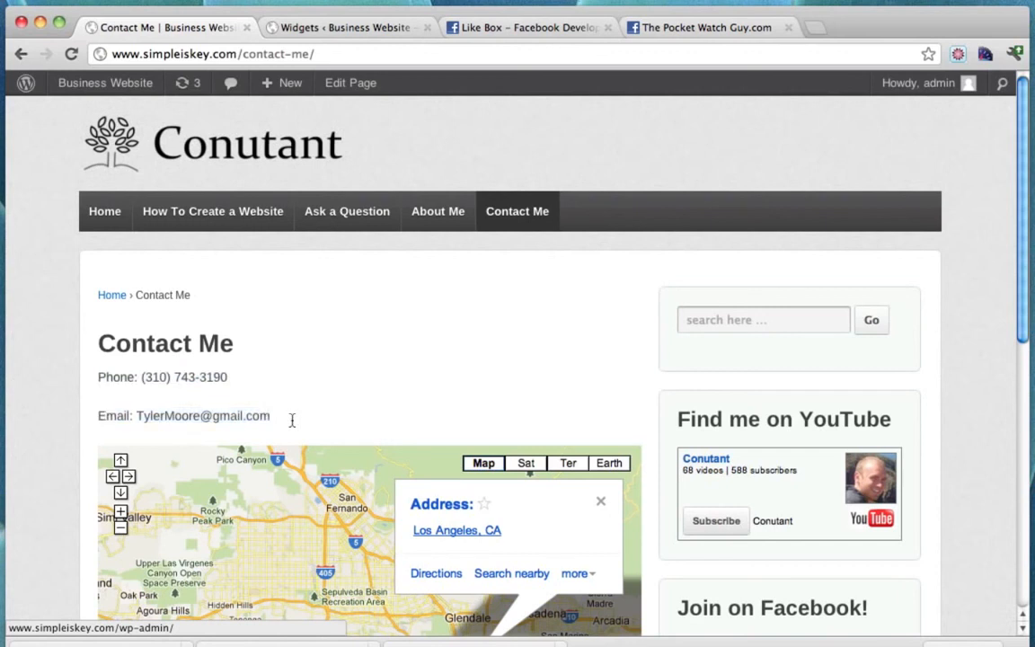